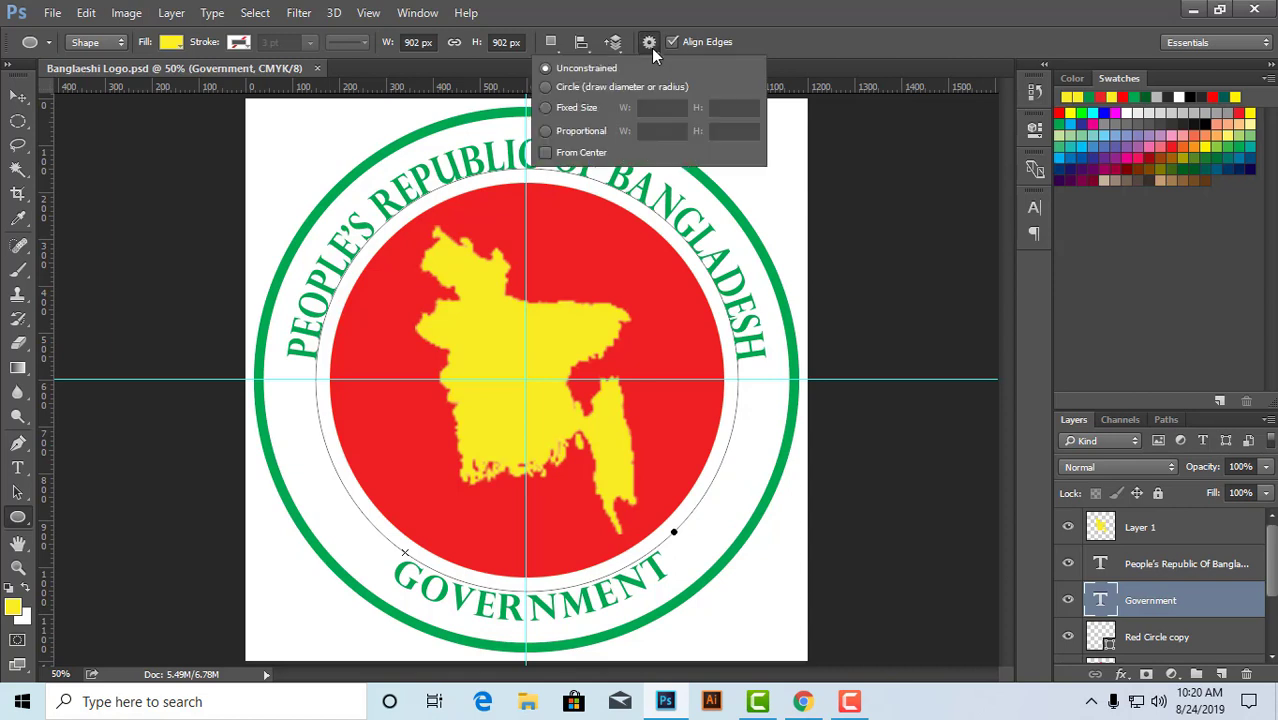
- Activate the Custom Shape tool and replace its current shapes with the Animals set
click(650, 43)
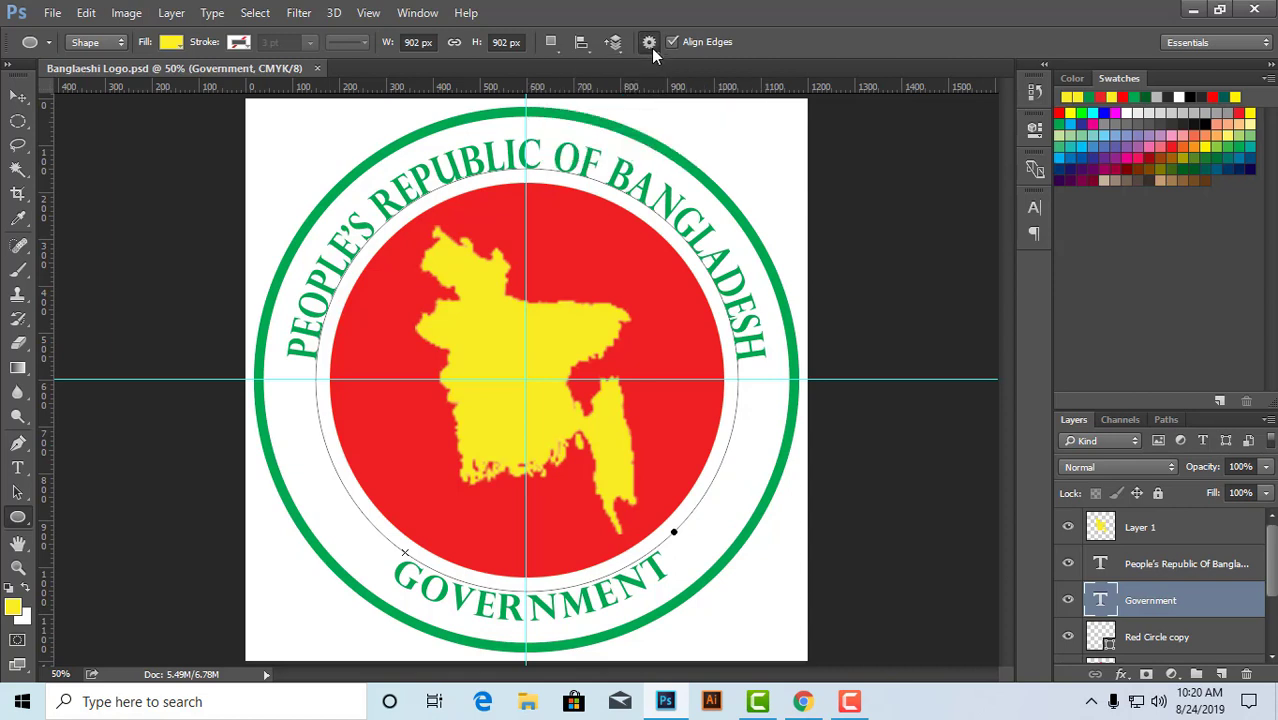
right_click(19, 520)
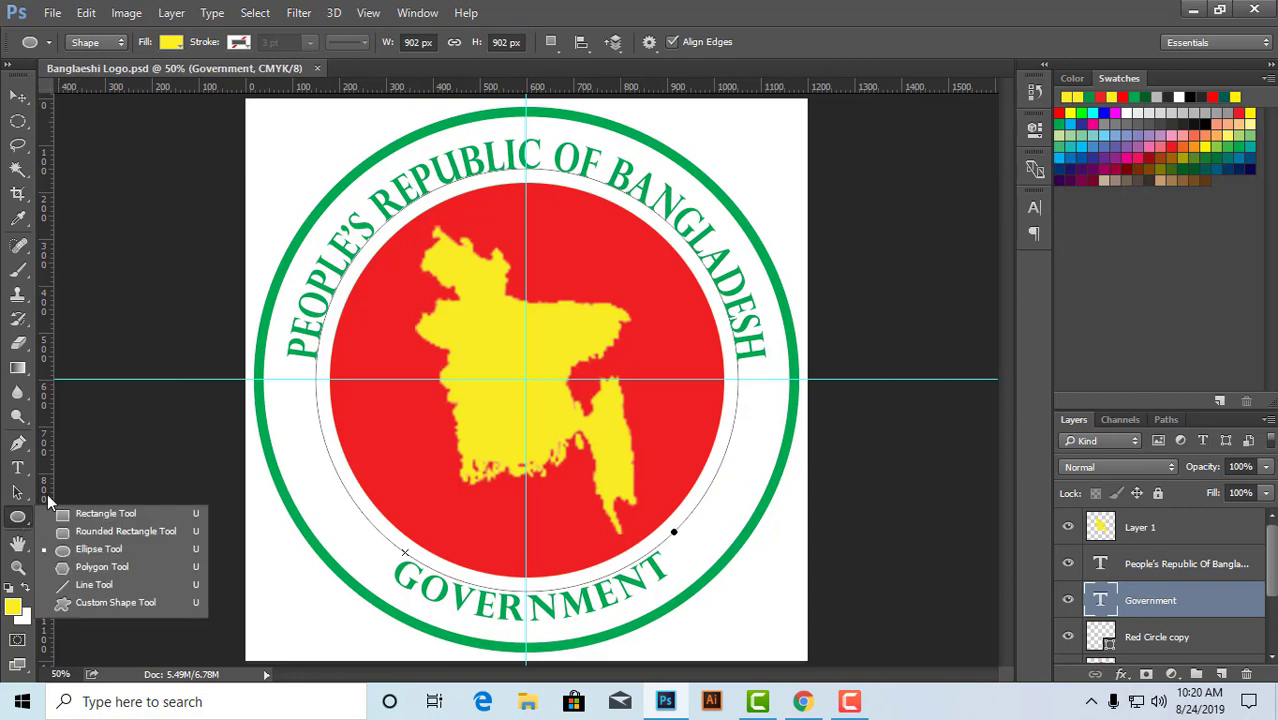
click(113, 603)
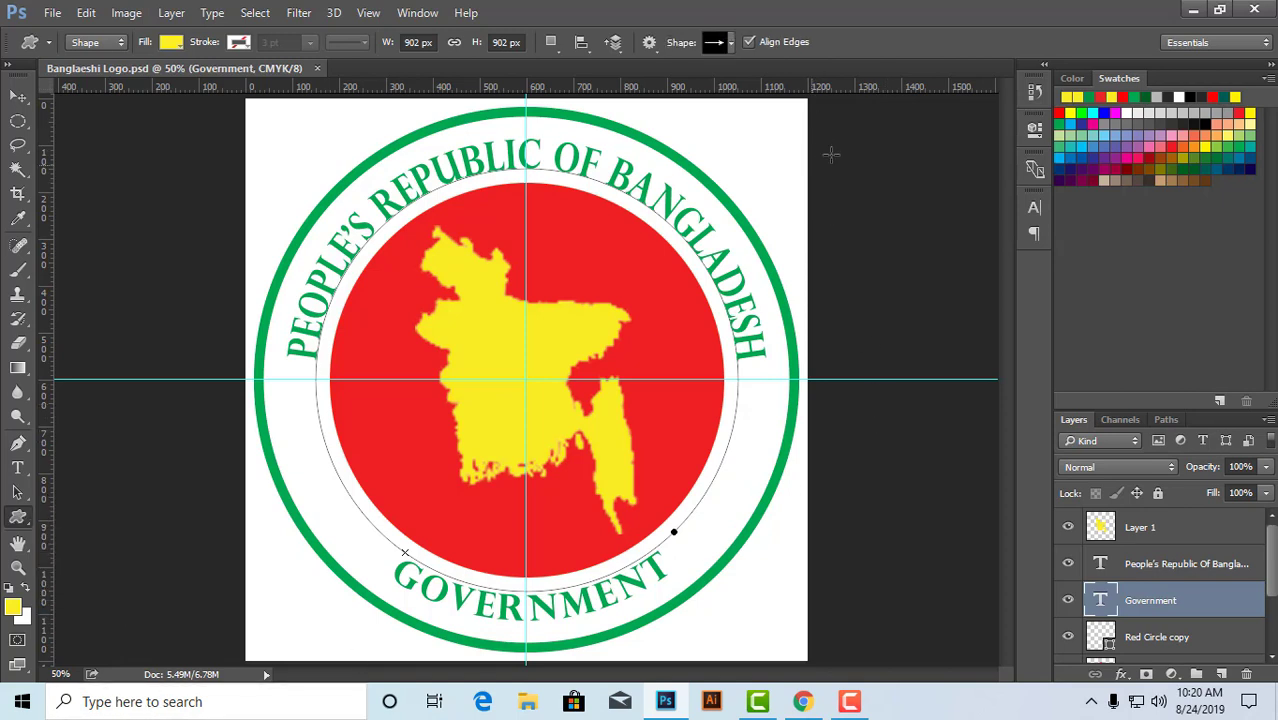
click(729, 46)
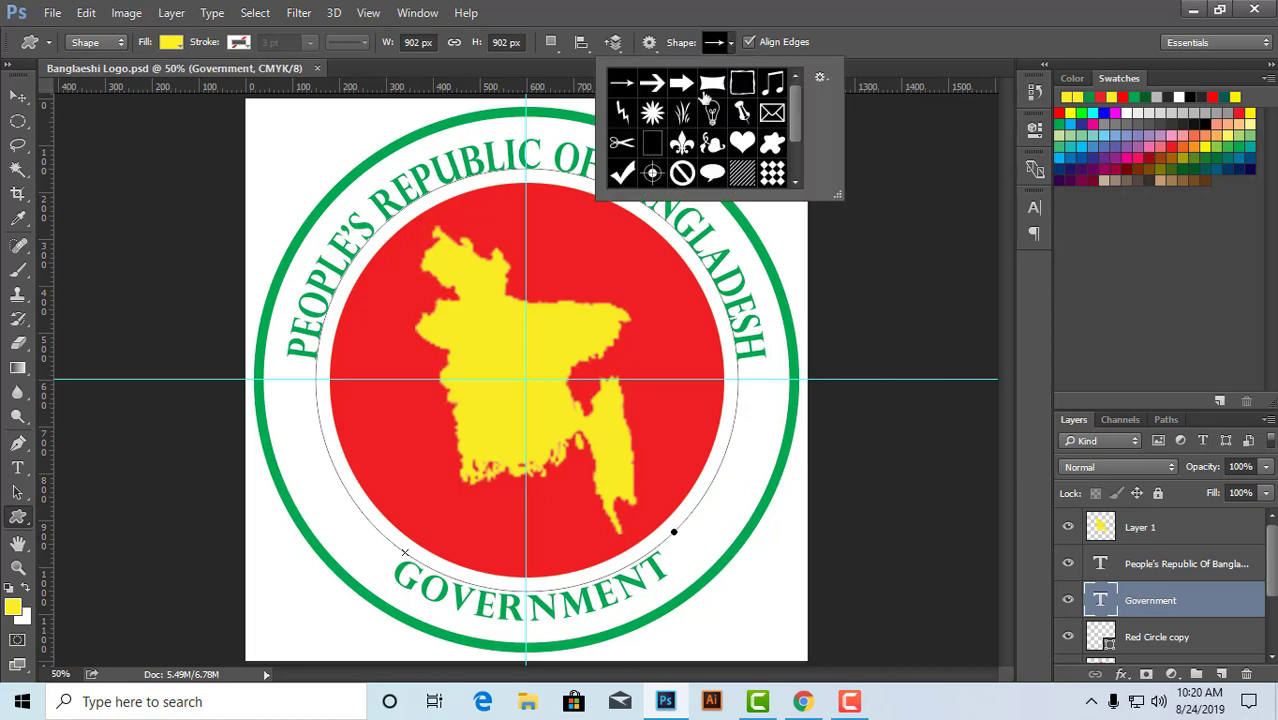
scroll(715, 149, down, 2)
scroll(714, 150, down, 3)
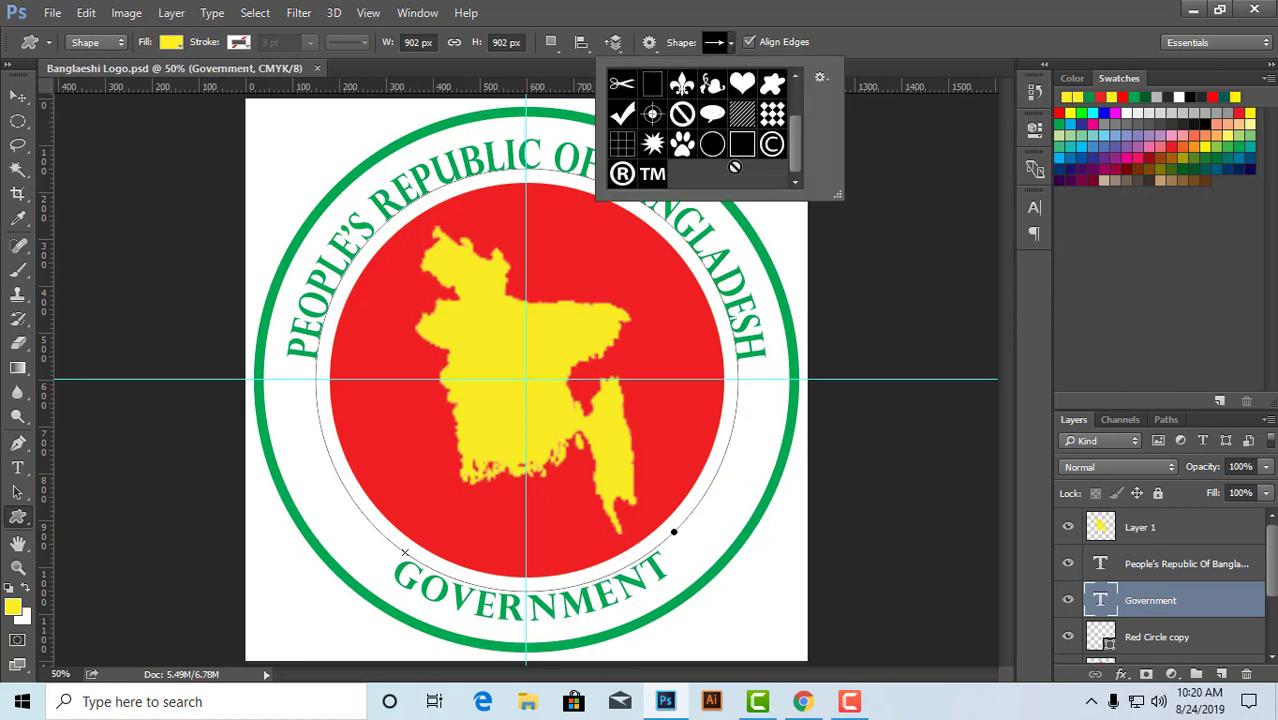
scroll(739, 175, up, 4)
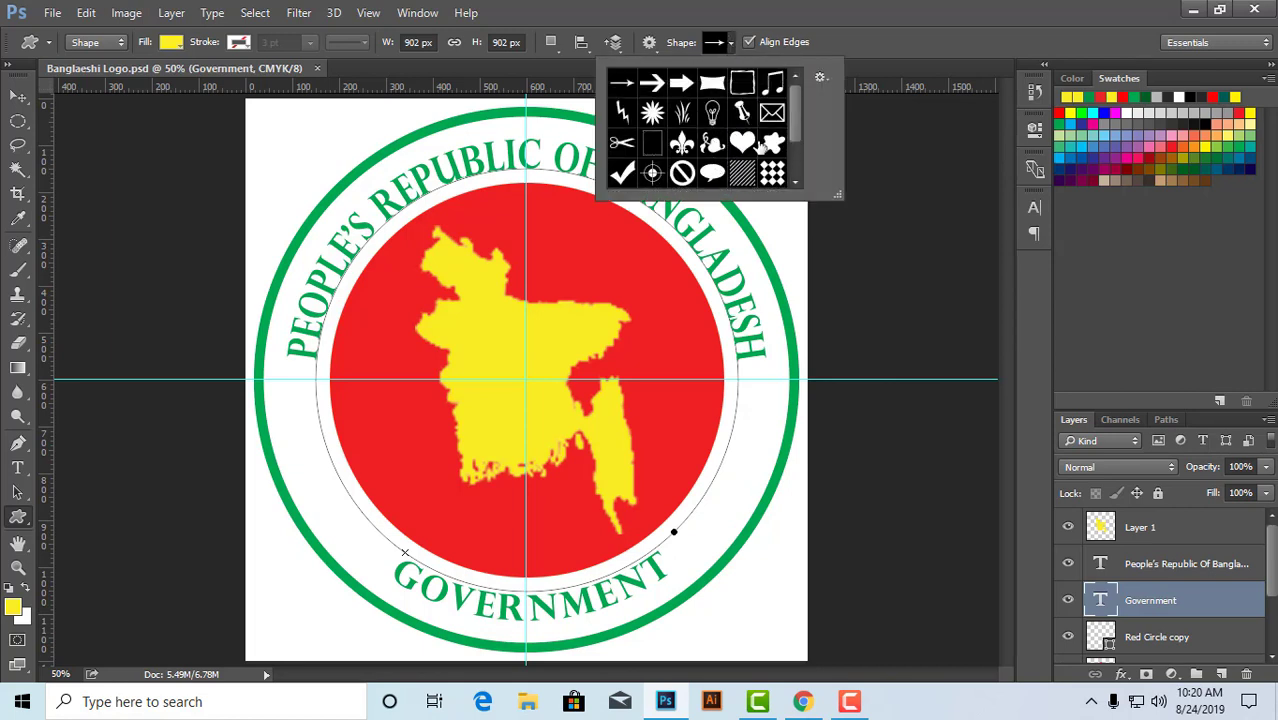
click(820, 80)
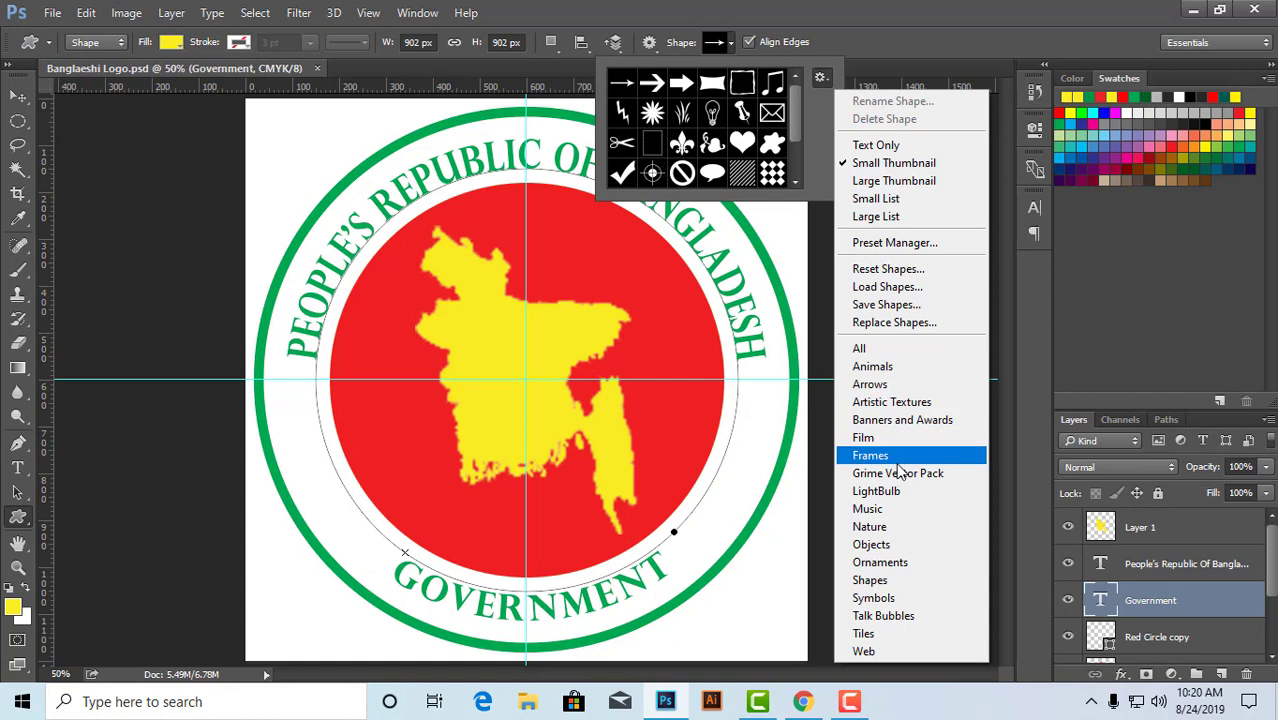
click(890, 373)
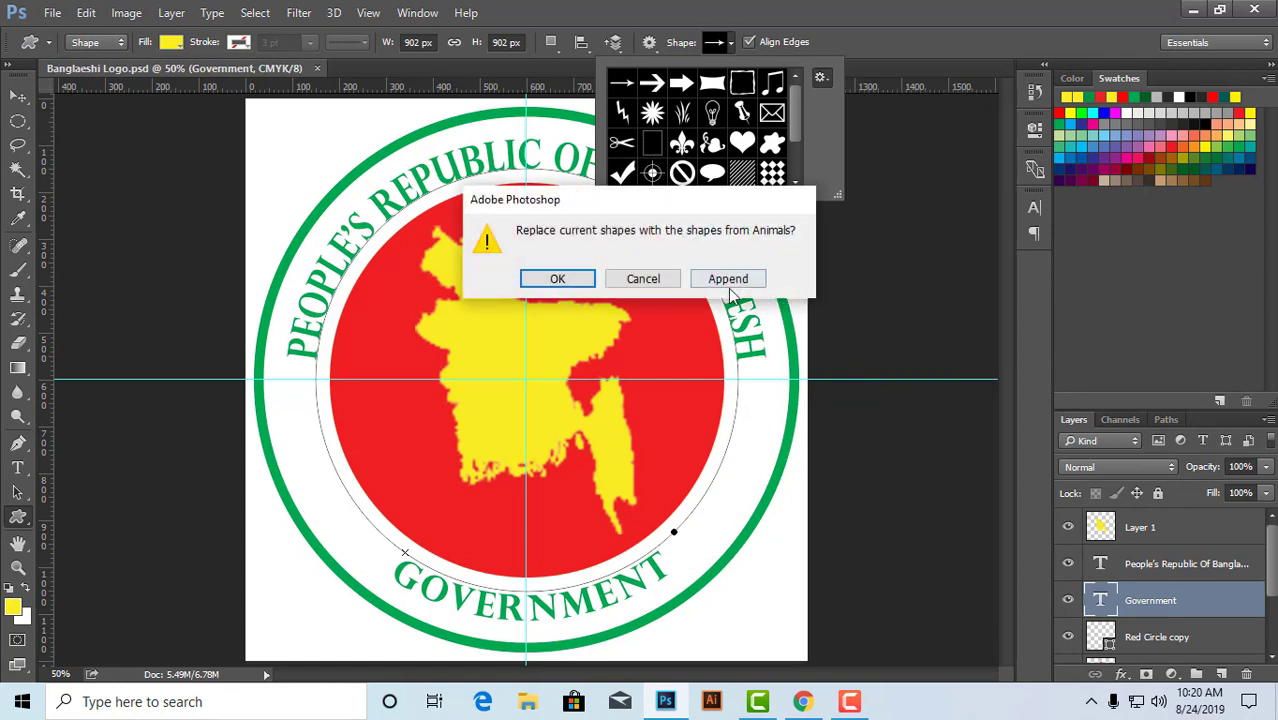
click(557, 280)
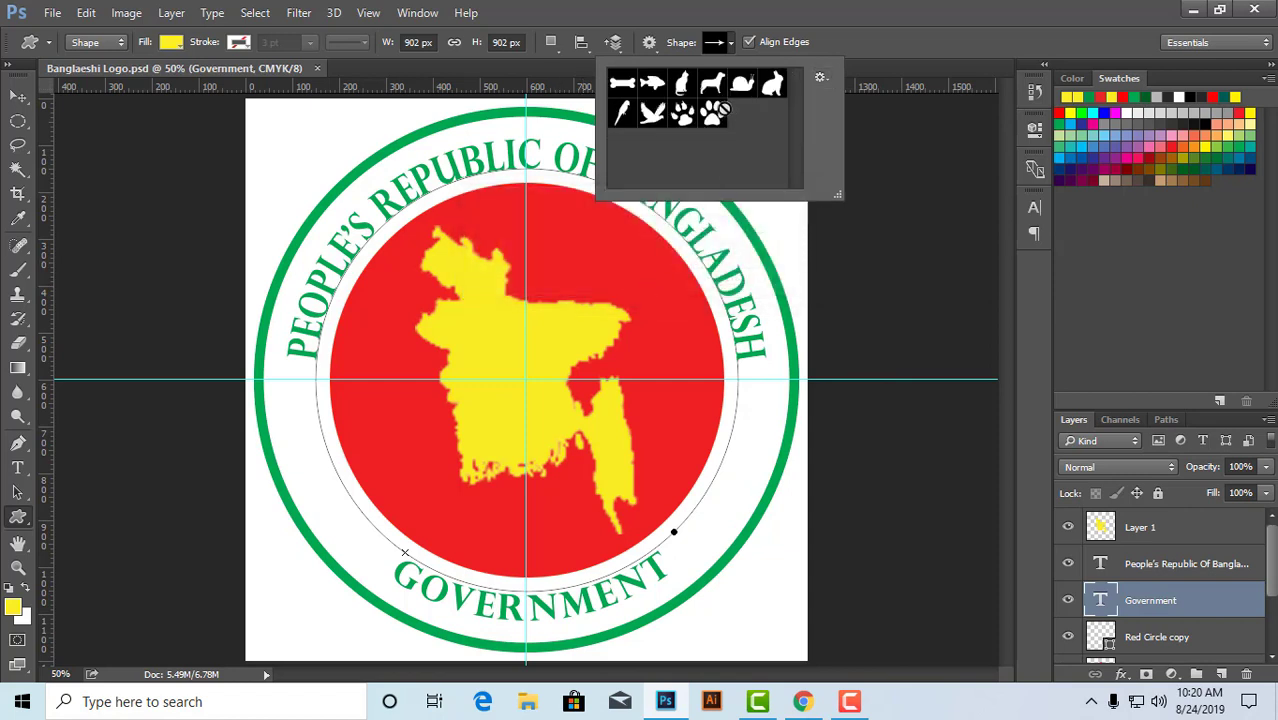
- Draw a fish custom shape about 374 × 190 px over the yellow map
click(652, 84)
drag(412, 321, 592, 414)
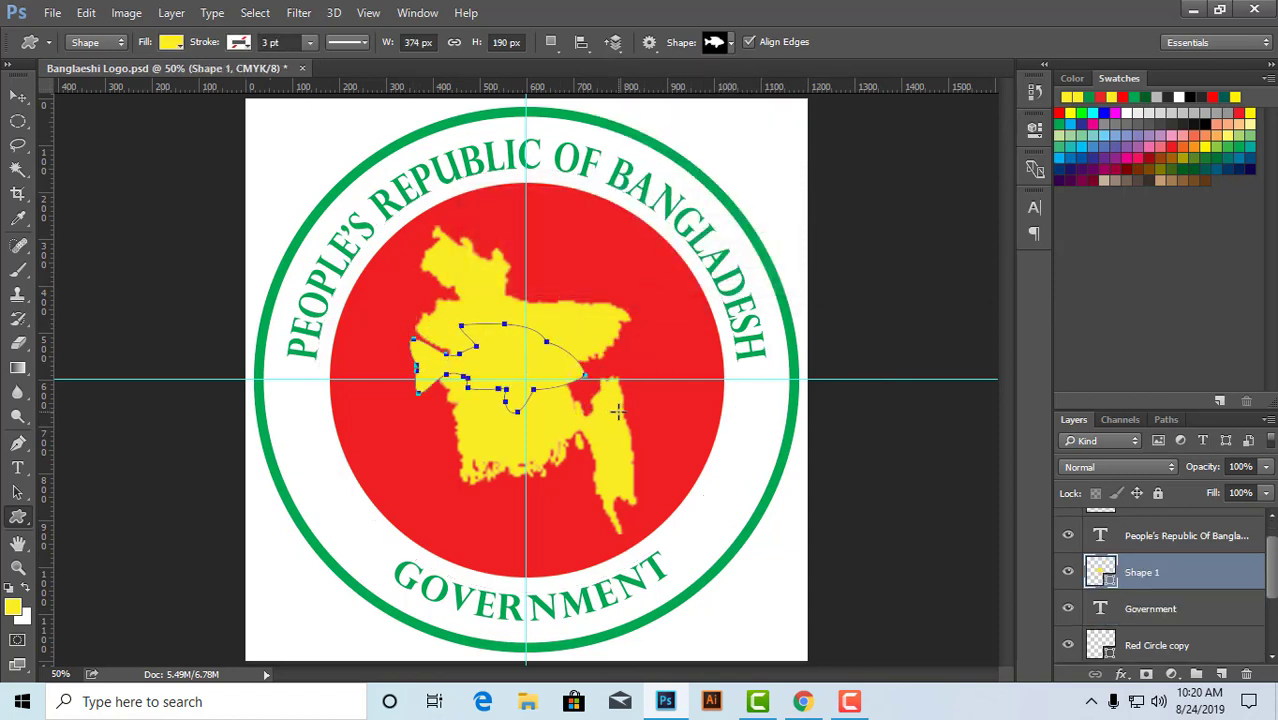
- Move the fish shape to the upper-right edge of the green ring and delete it
click(18, 95)
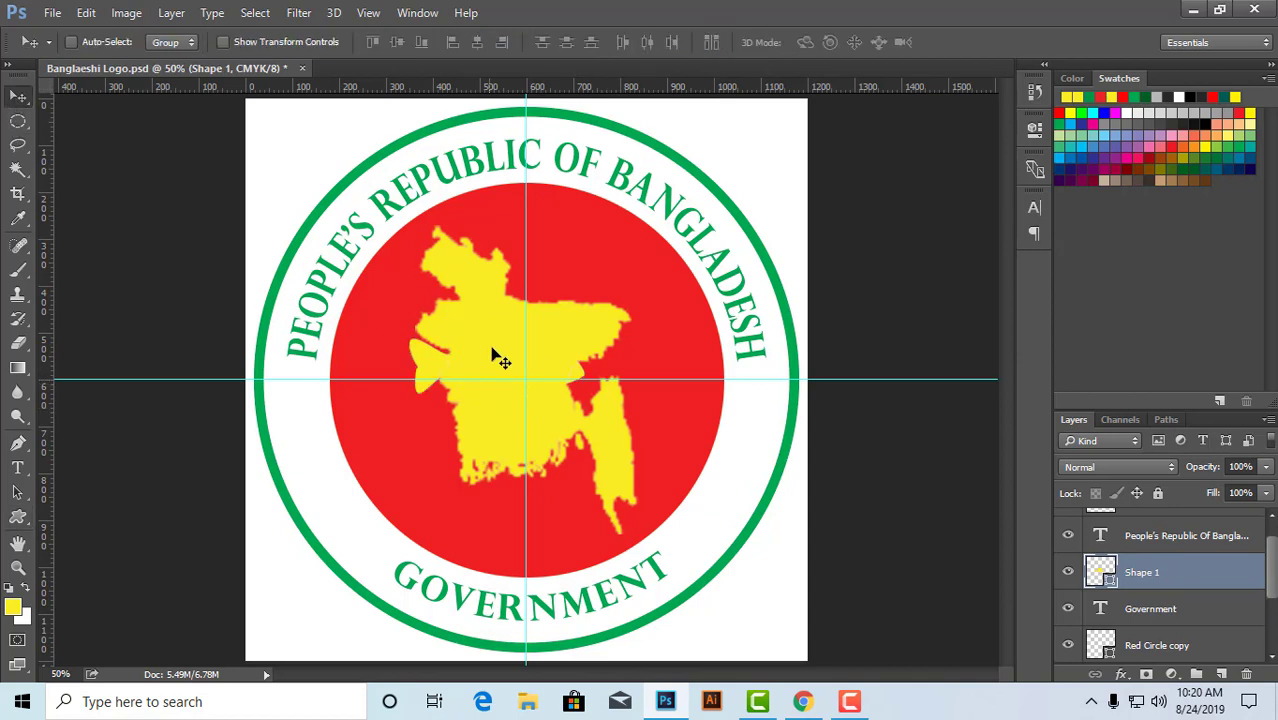
drag(511, 354, 648, 128)
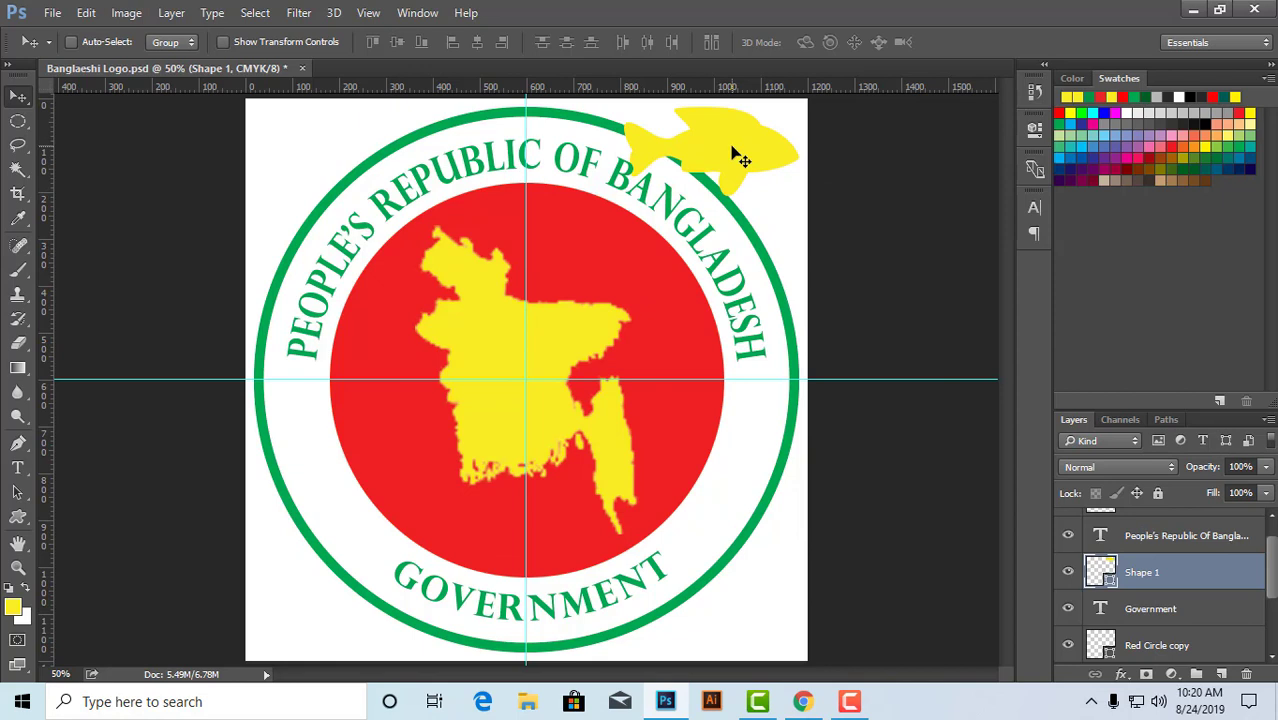
key(Delete)
- Draw a dog custom shape about 134 × 148 px in the canvas's lower-right corner and delete it
click(18, 516)
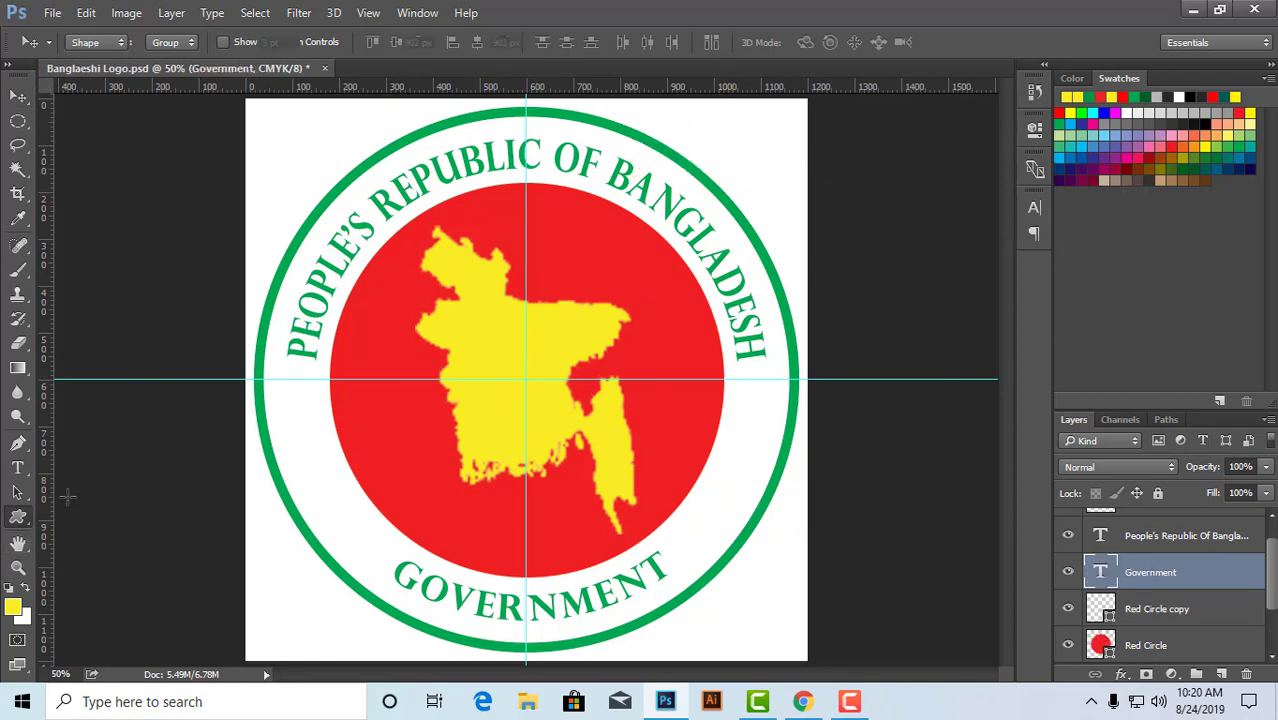
click(714, 42)
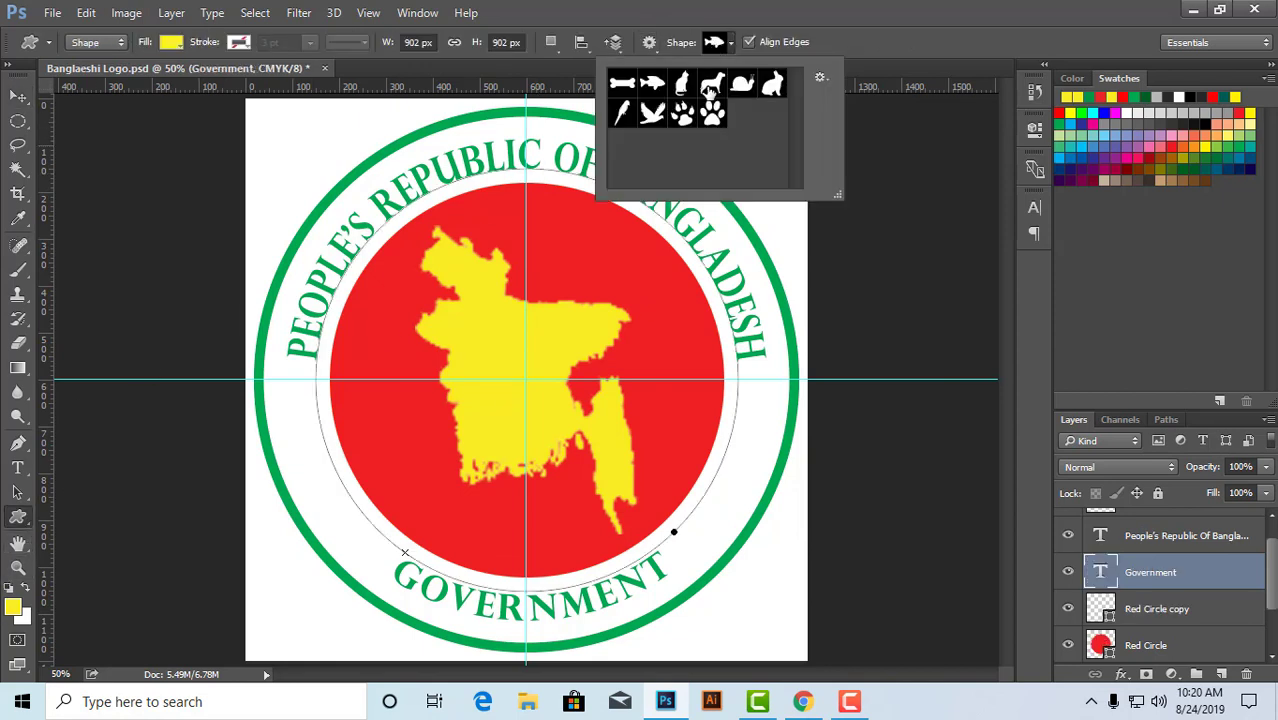
click(709, 86)
drag(716, 587, 778, 653)
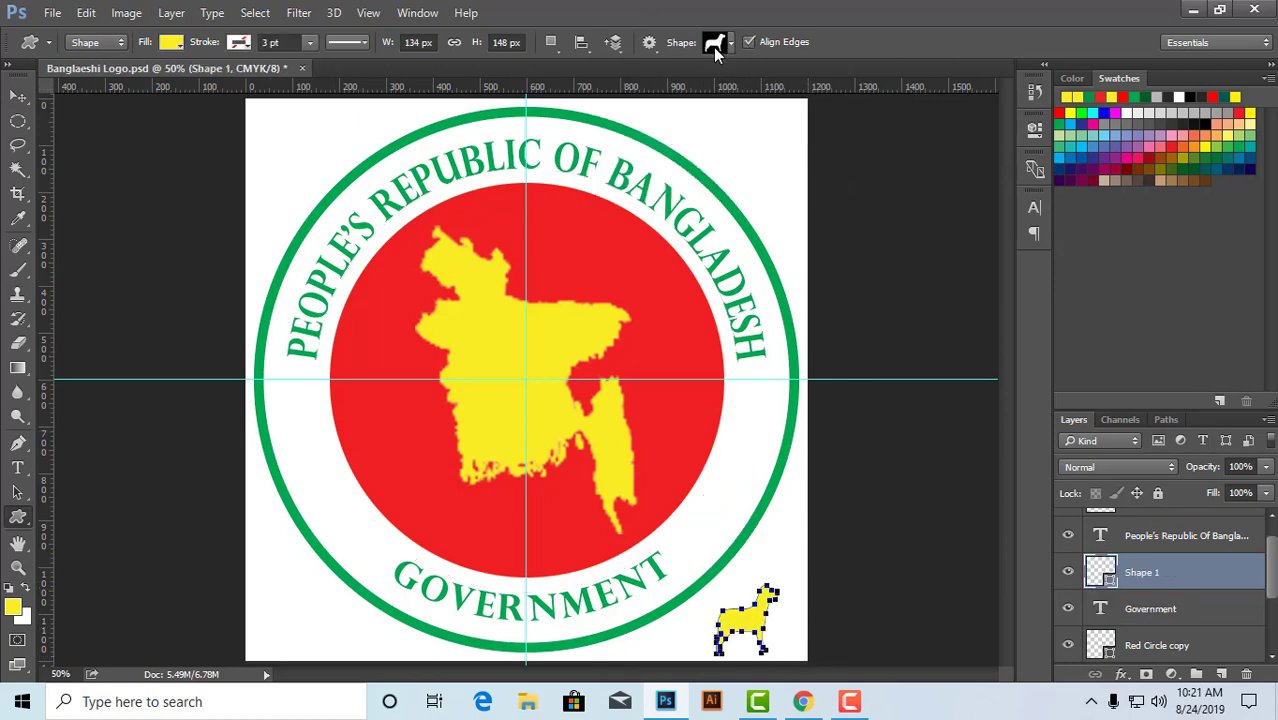
click(18, 96)
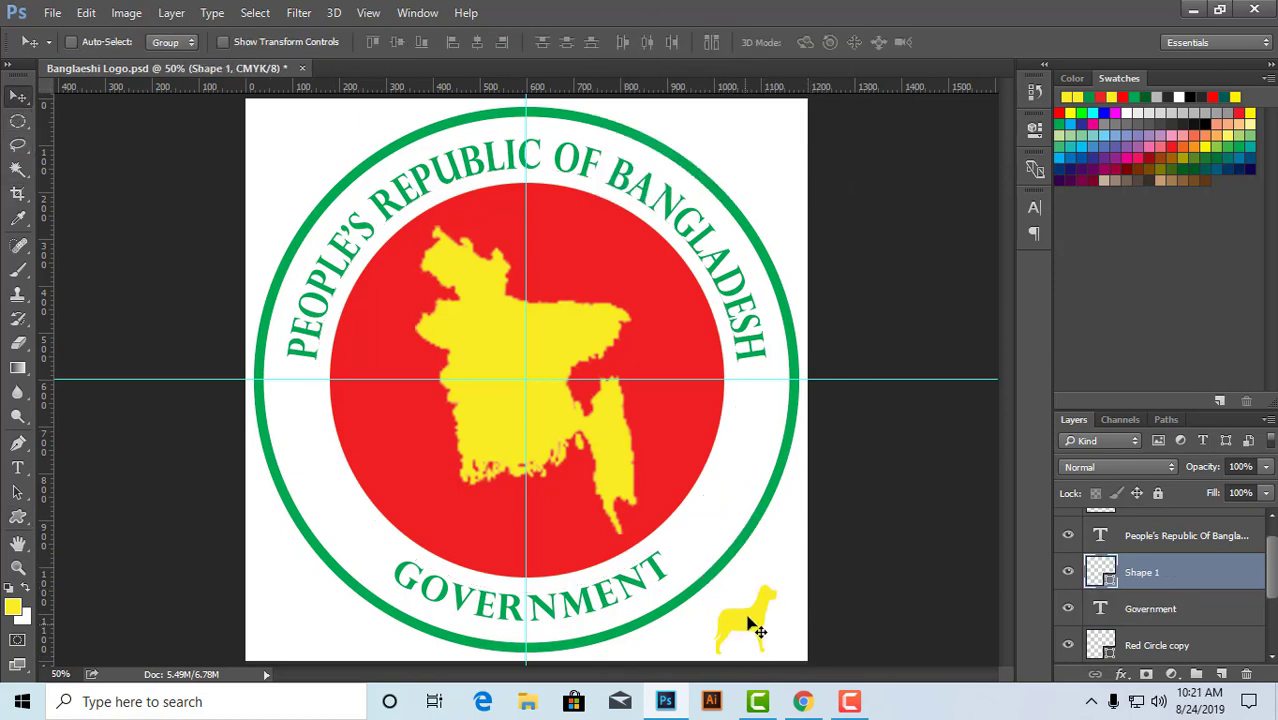
key(Delete)
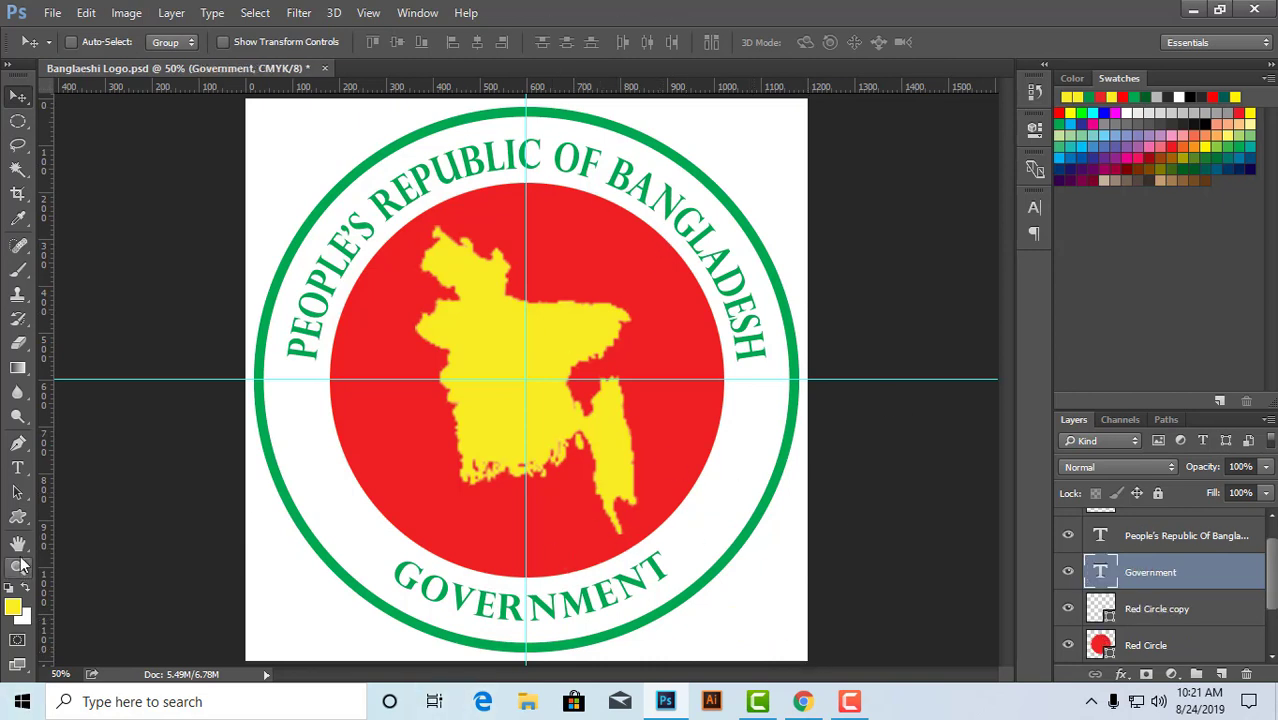
- Replace the Animals set of the Custom Shape tool with the All shapes collection
click(18, 520)
click(727, 43)
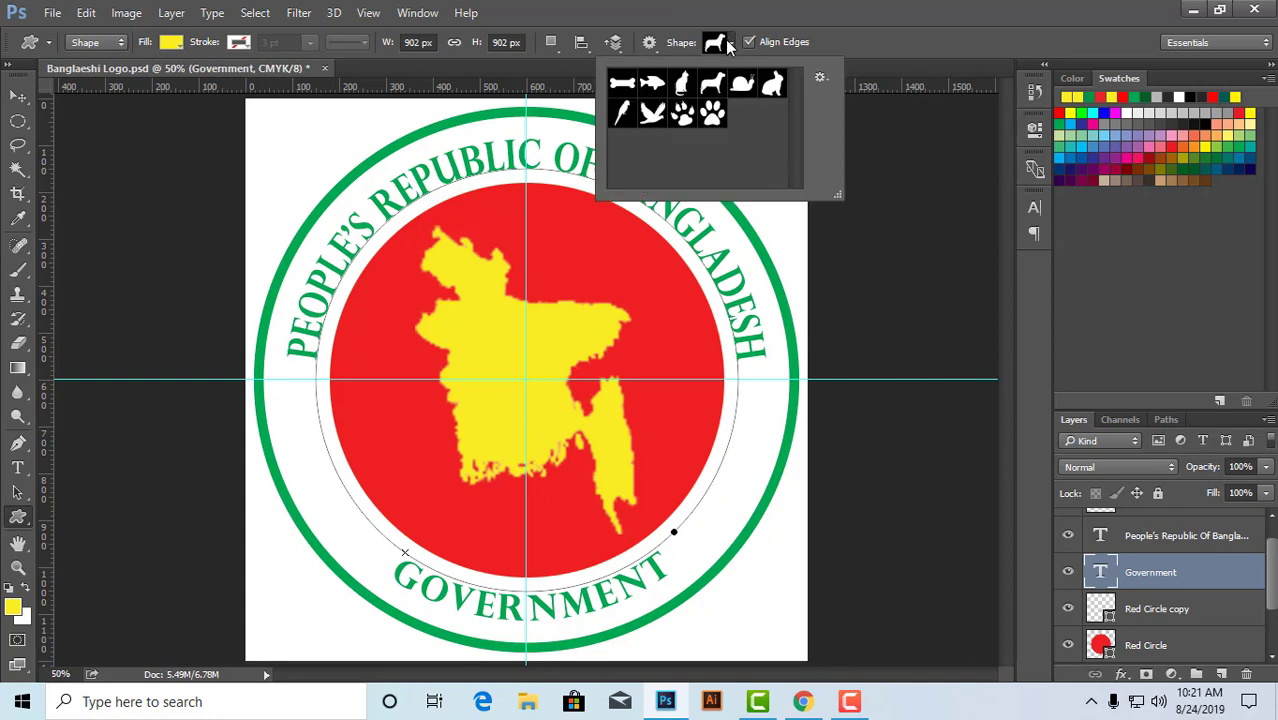
click(729, 43)
click(729, 43)
click(820, 77)
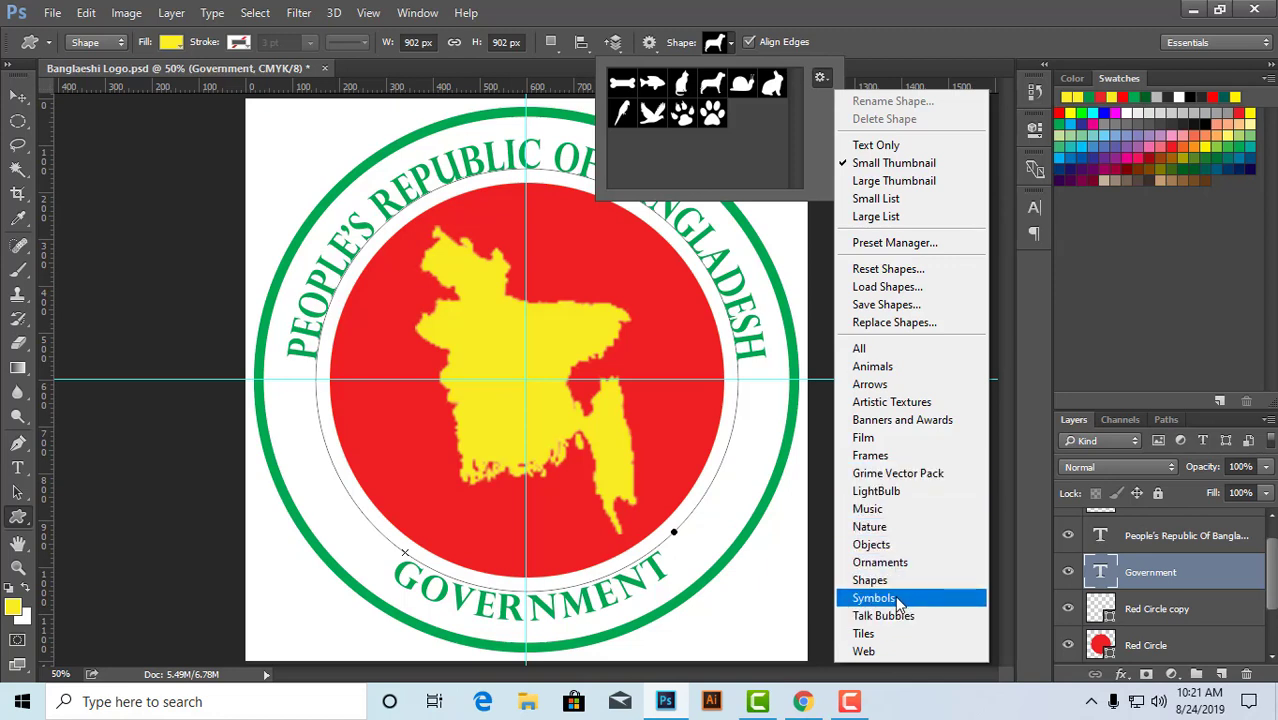
click(893, 352)
click(559, 276)
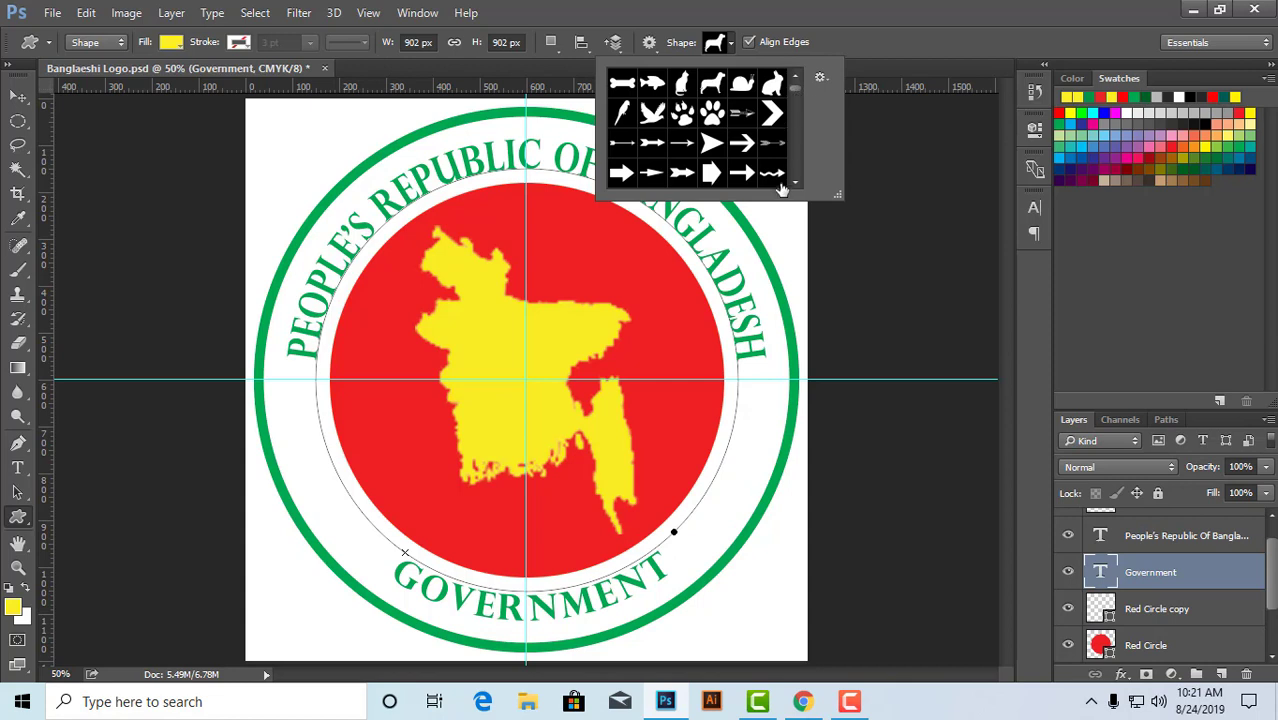
- Draw a solid five-pointed star about 66 × 63 px in the white ring, below the word PEOPLE'S
scroll(790, 183, down, 6)
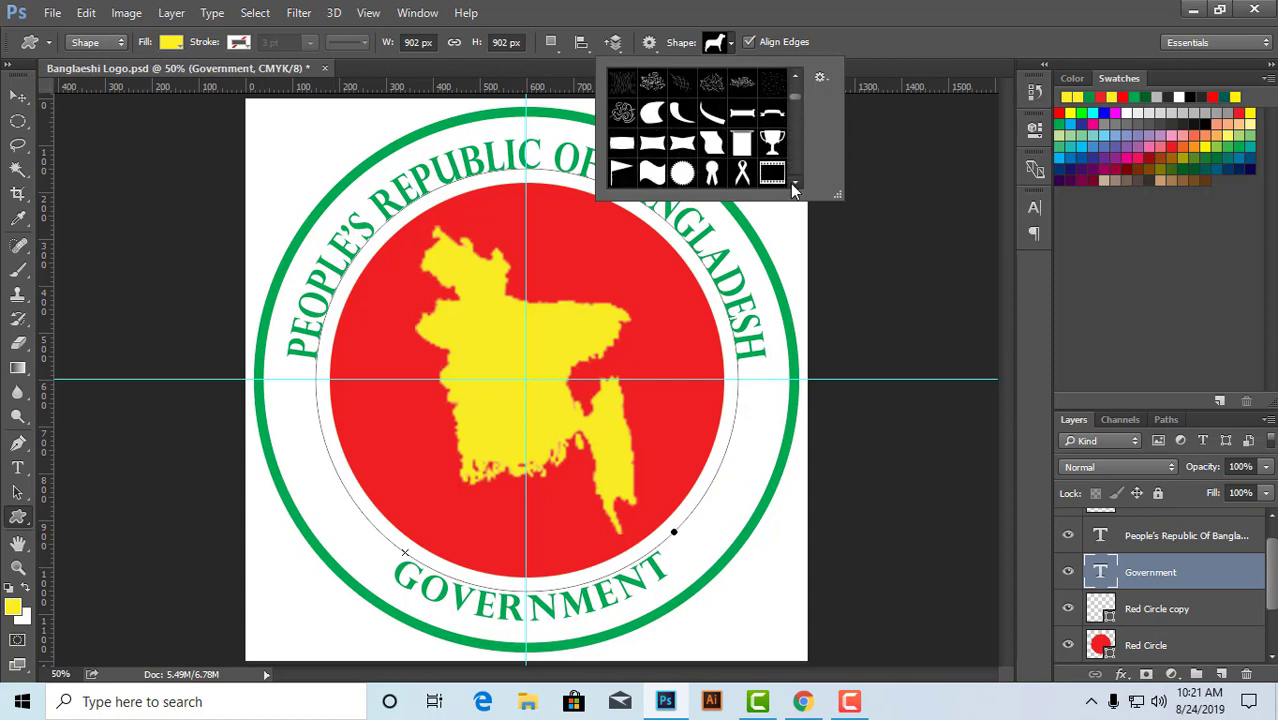
scroll(790, 183, down, 8)
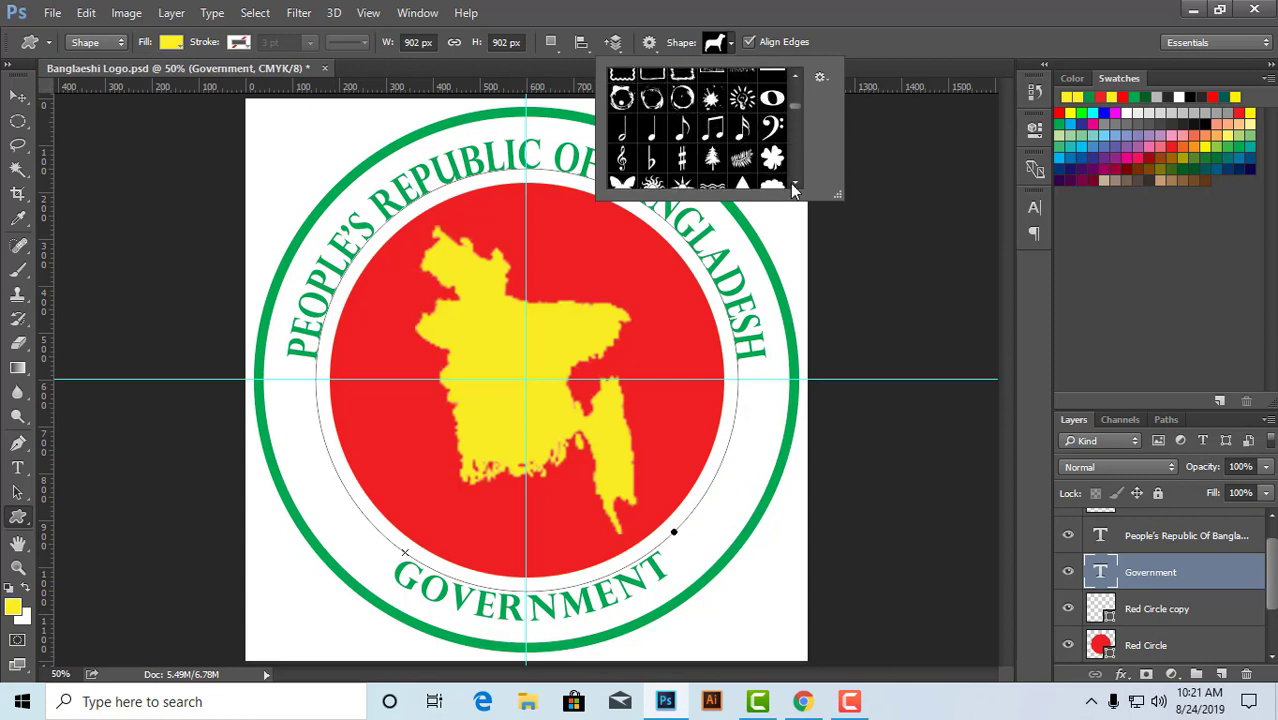
scroll(790, 183, down, 2)
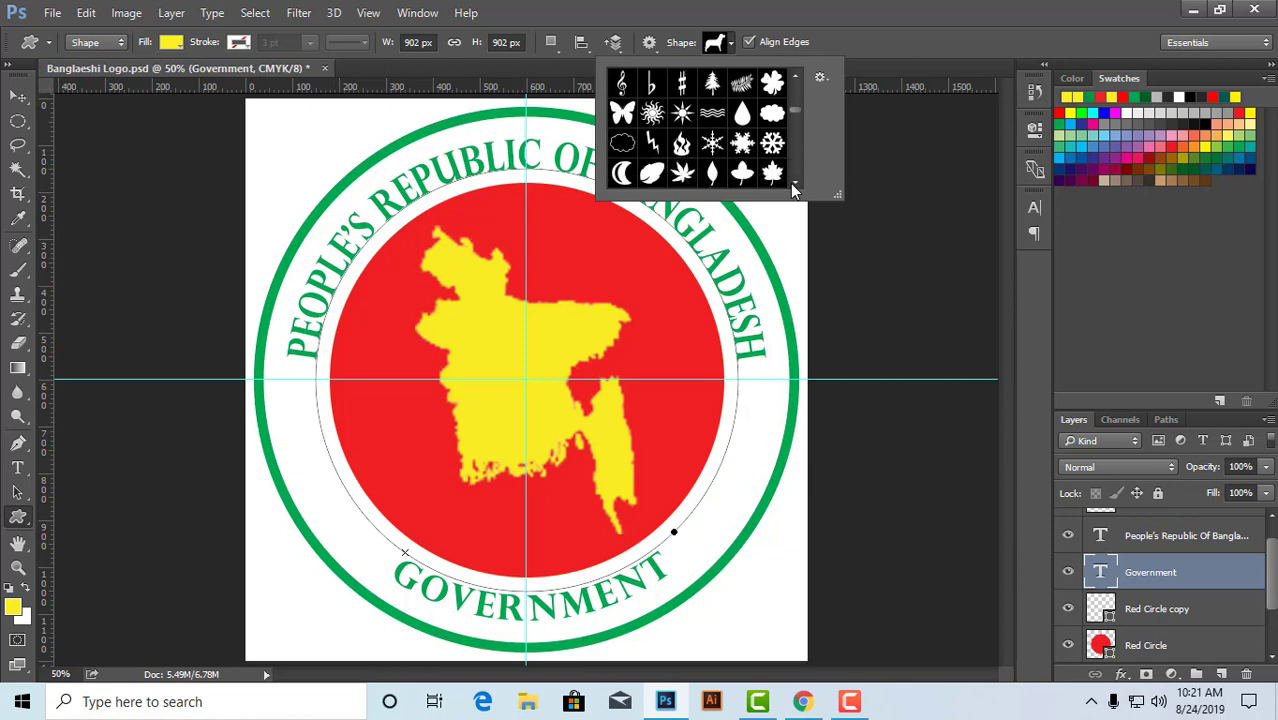
scroll(792, 188, down, 2)
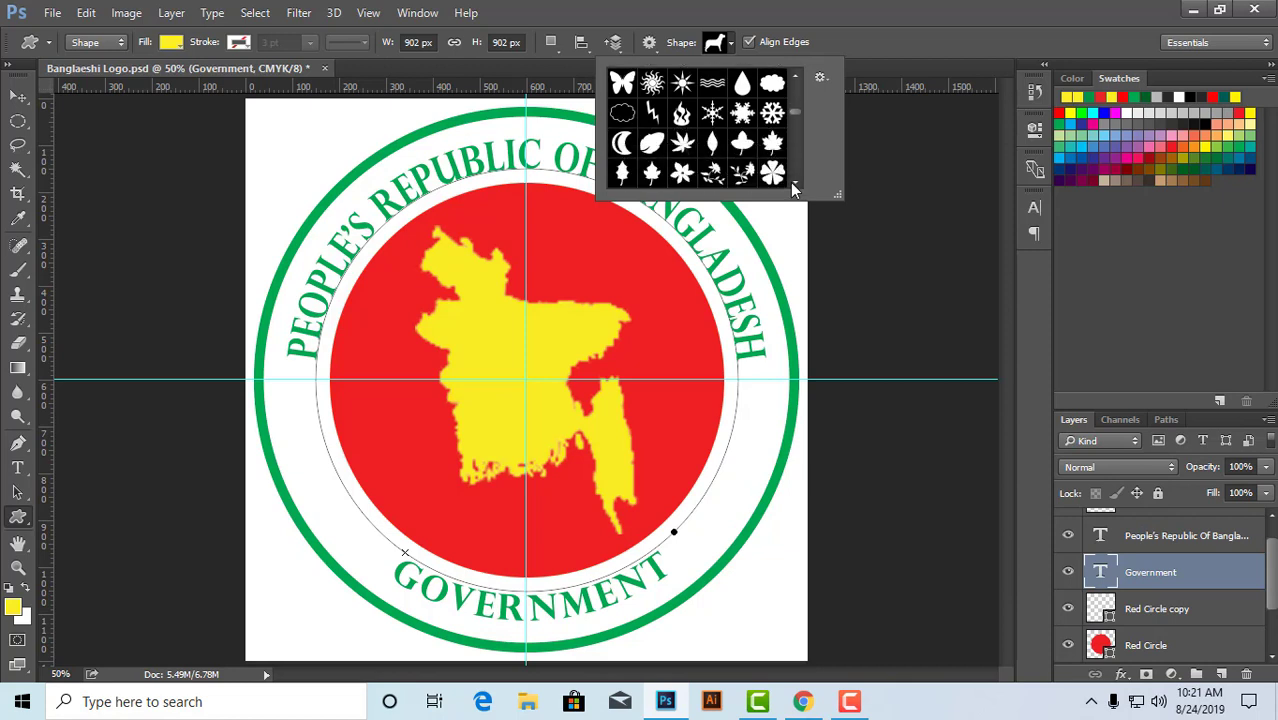
scroll(791, 180, down, 3)
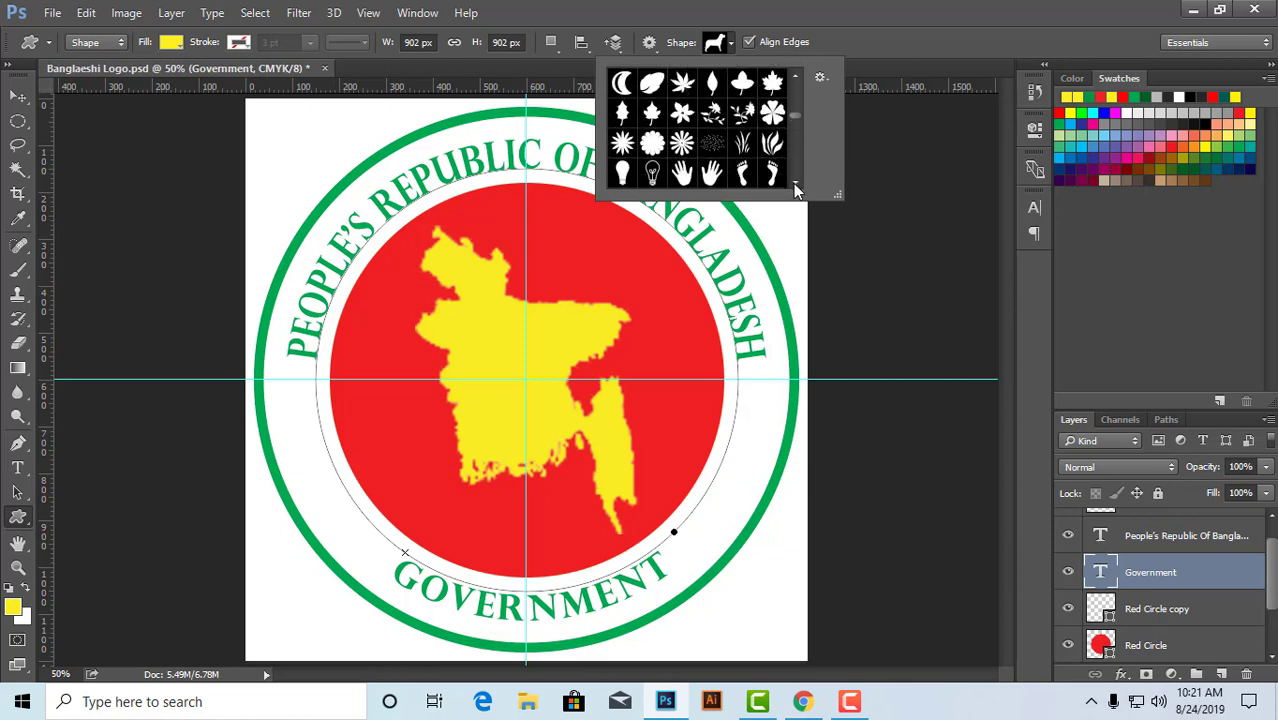
scroll(797, 190, down, 2)
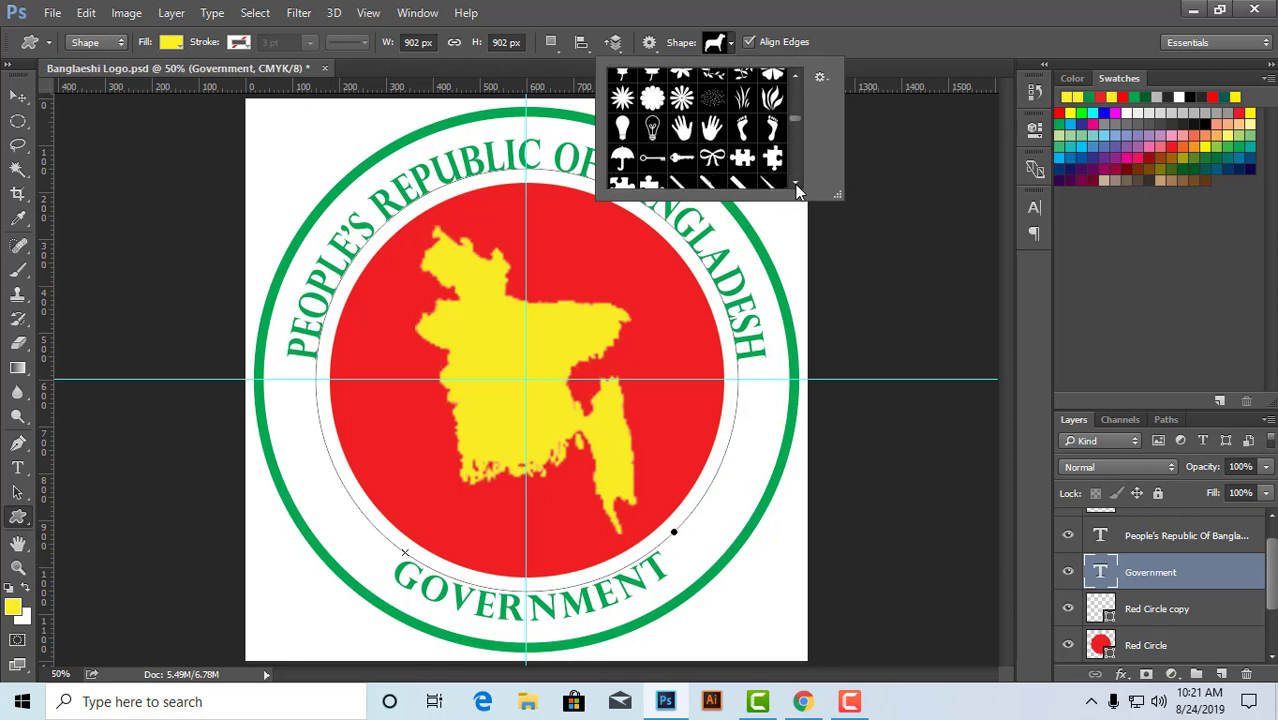
scroll(797, 185, down, 5)
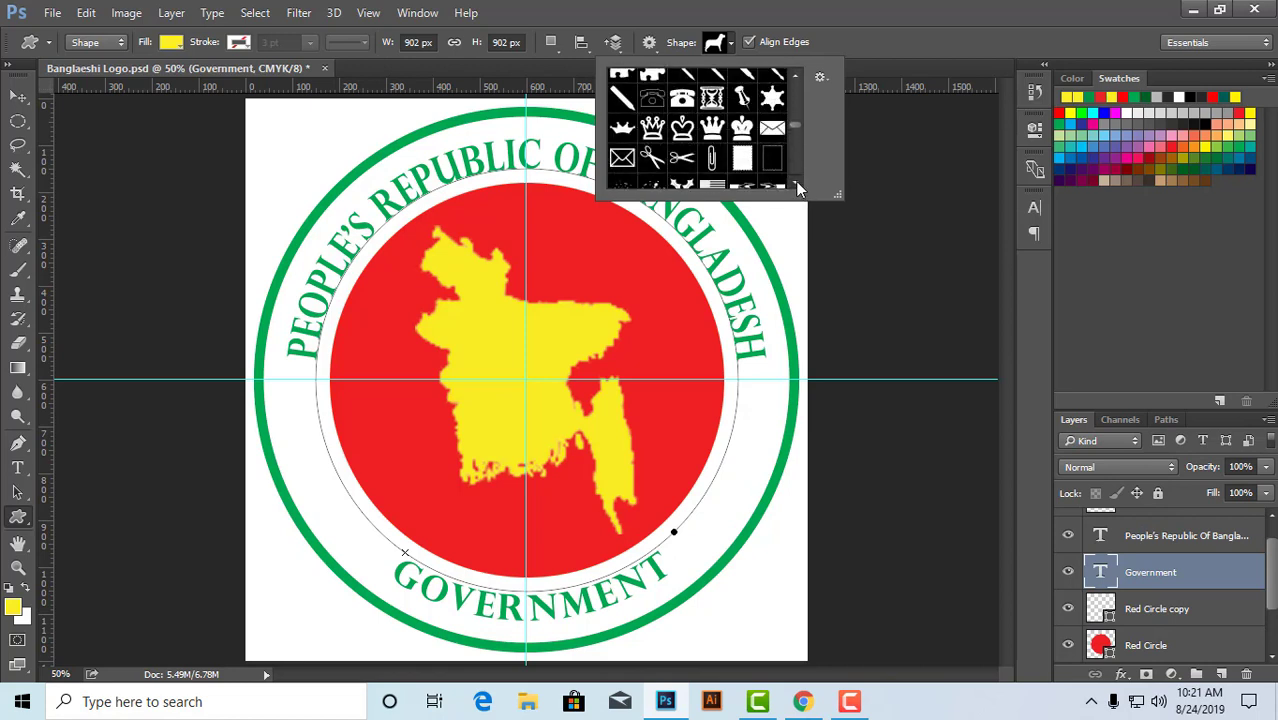
scroll(798, 187, down, 5)
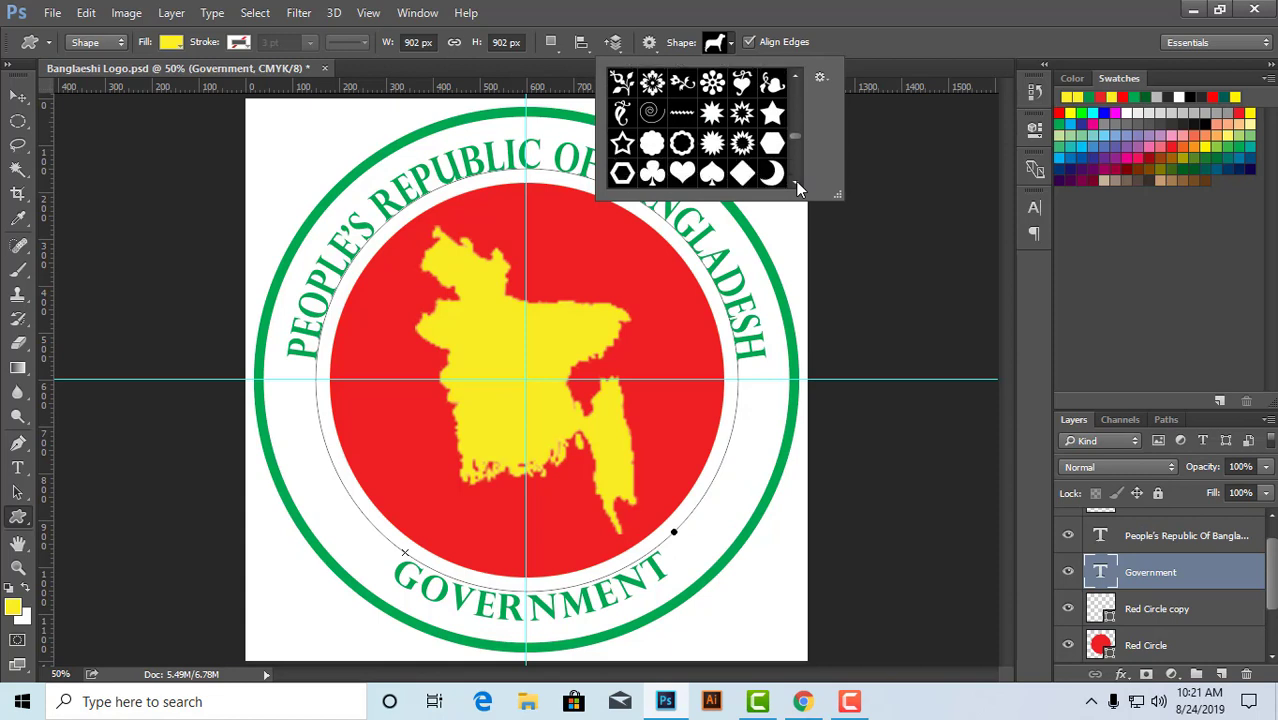
click(622, 144)
click(772, 113)
drag(277, 399, 310, 427)
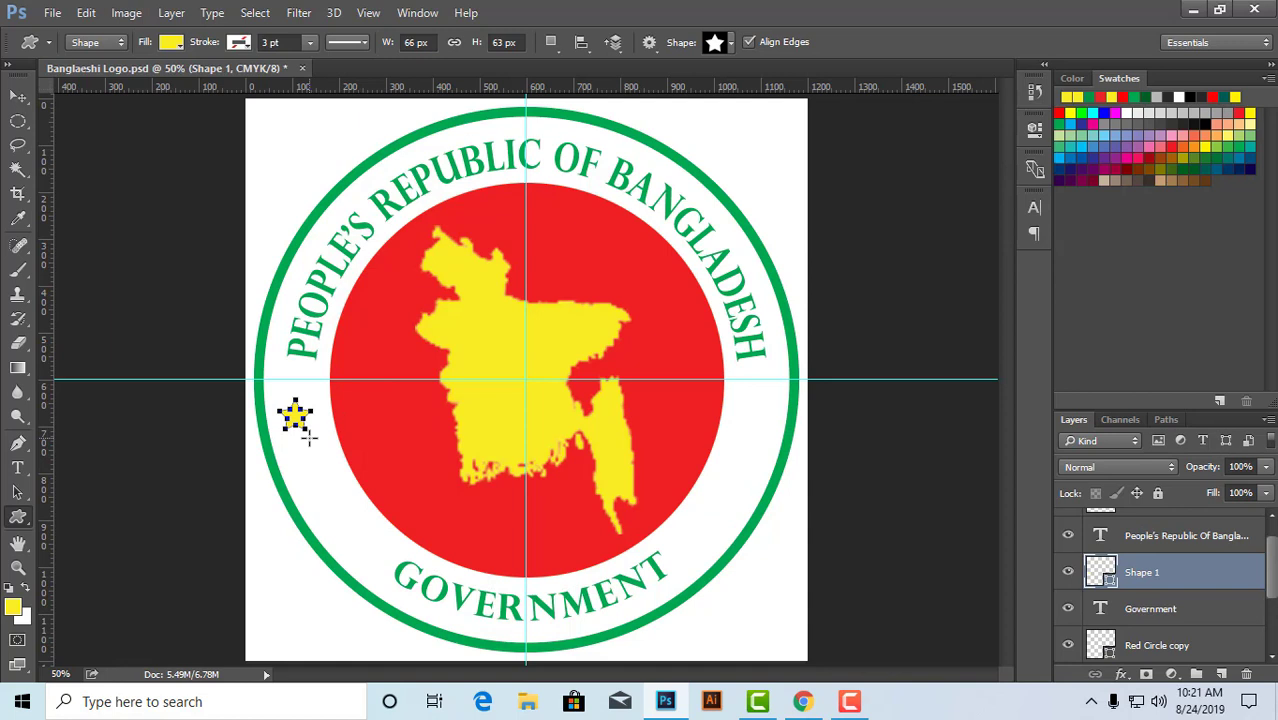
- Change the star's fill to red from the recently used colors
click(172, 43)
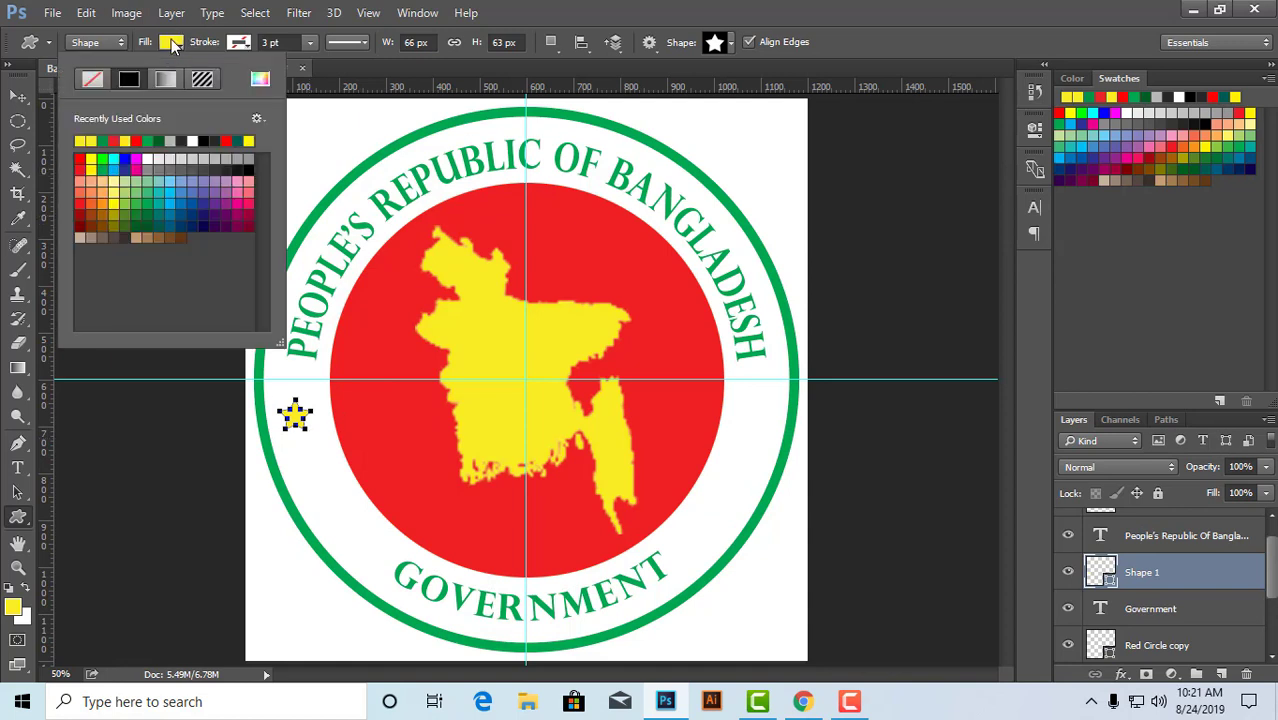
click(124, 140)
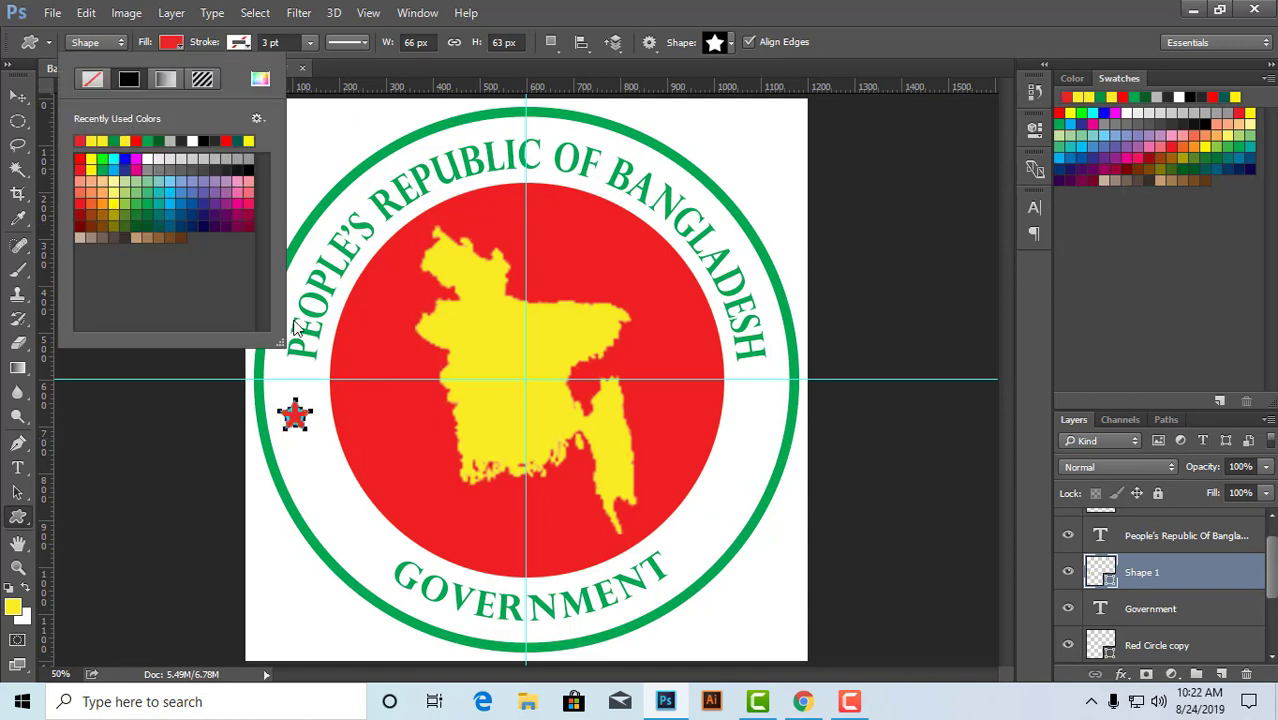
click(631, 10)
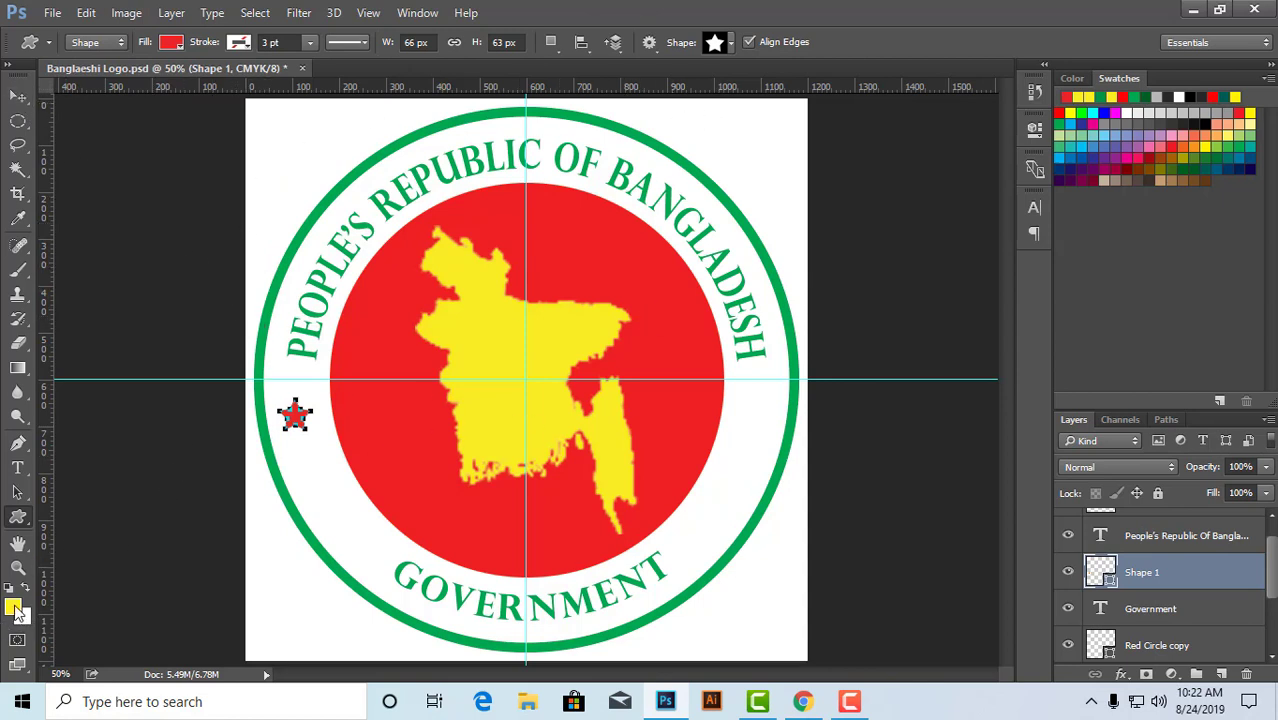
- Set the star's fill color to the red sampled from the logo's central circle, ed2024
click(171, 43)
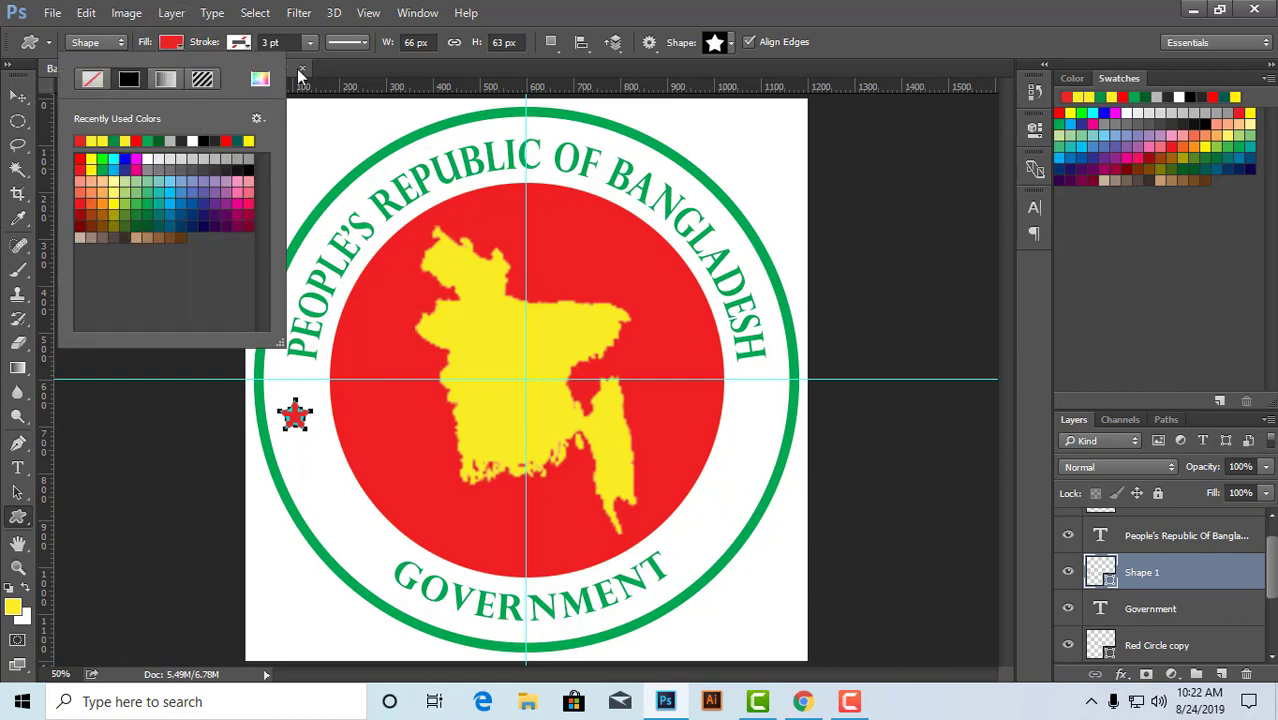
click(259, 79)
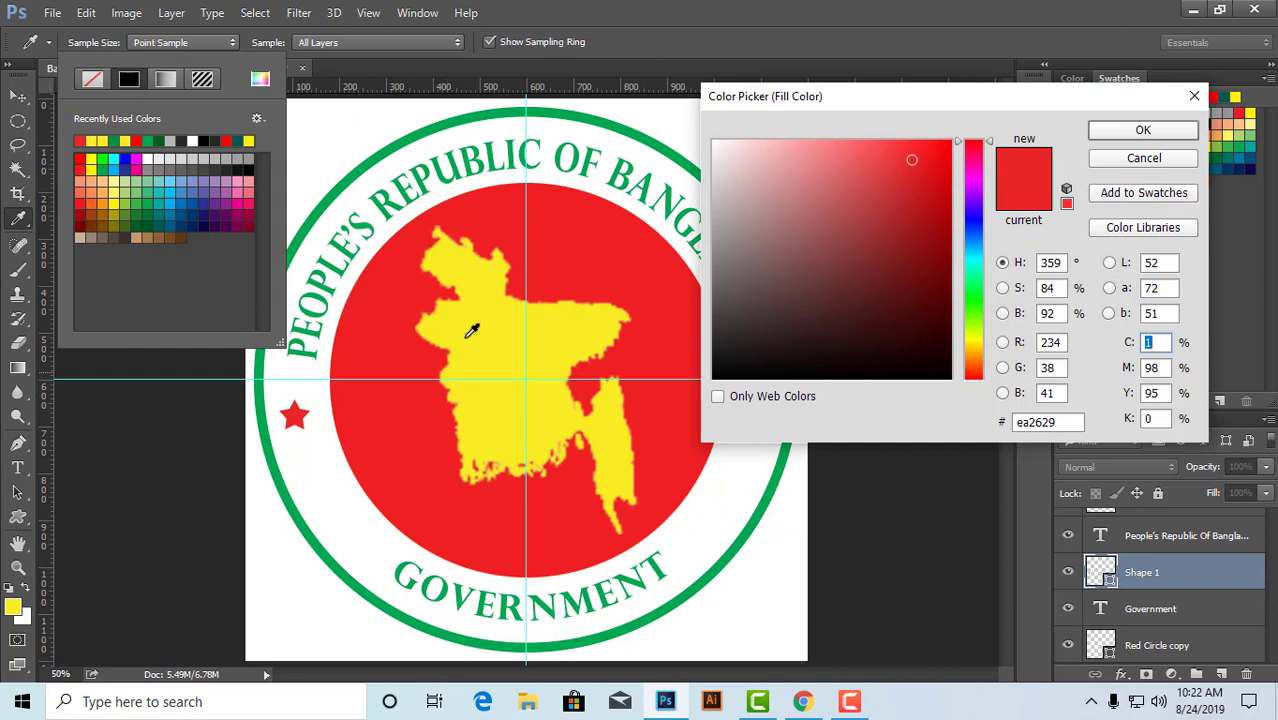
click(397, 294)
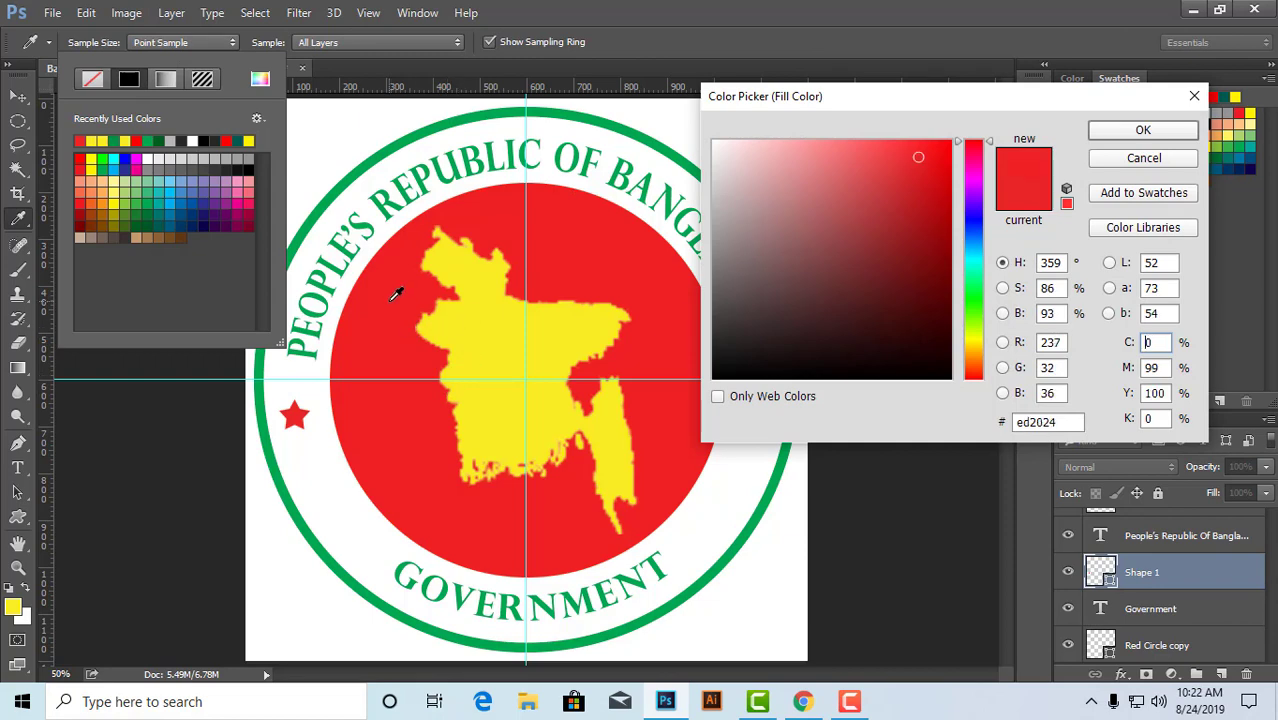
click(1141, 129)
click(615, 8)
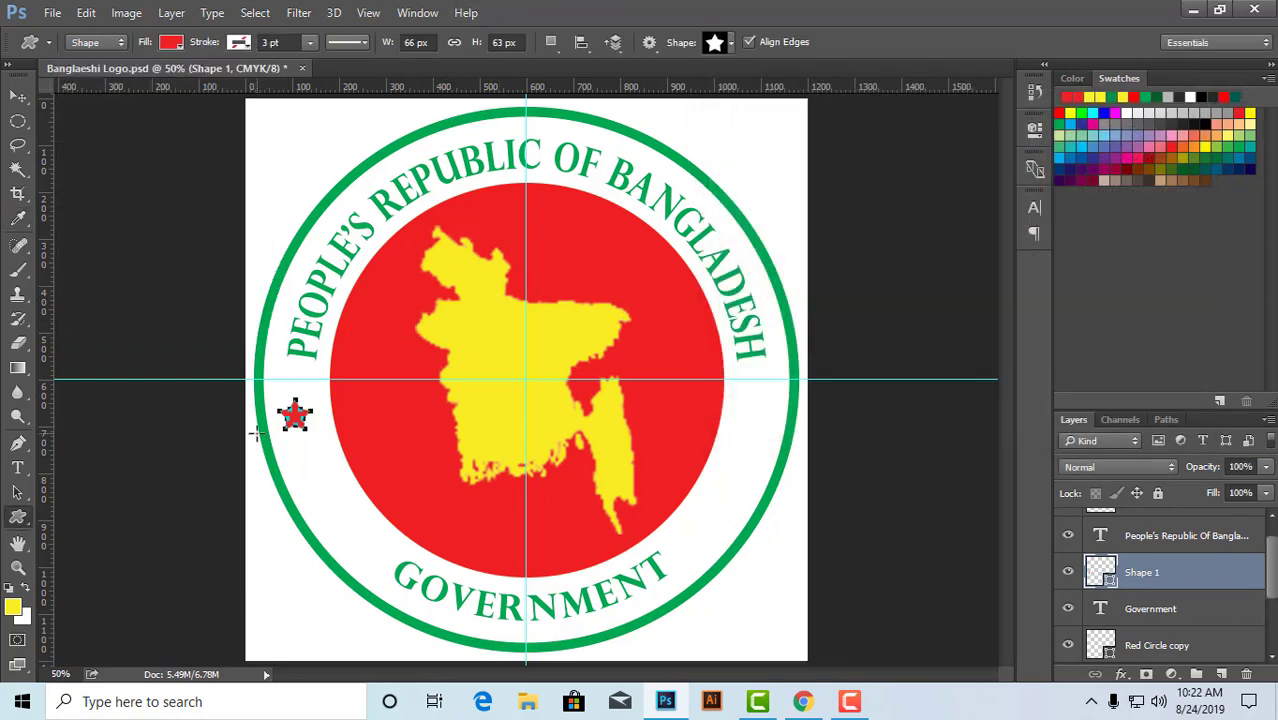
- Duplicate the red star to the white ring just before the word GOVERNMENT, and move the original star slightly down below PEOPLE'S
click(19, 96)
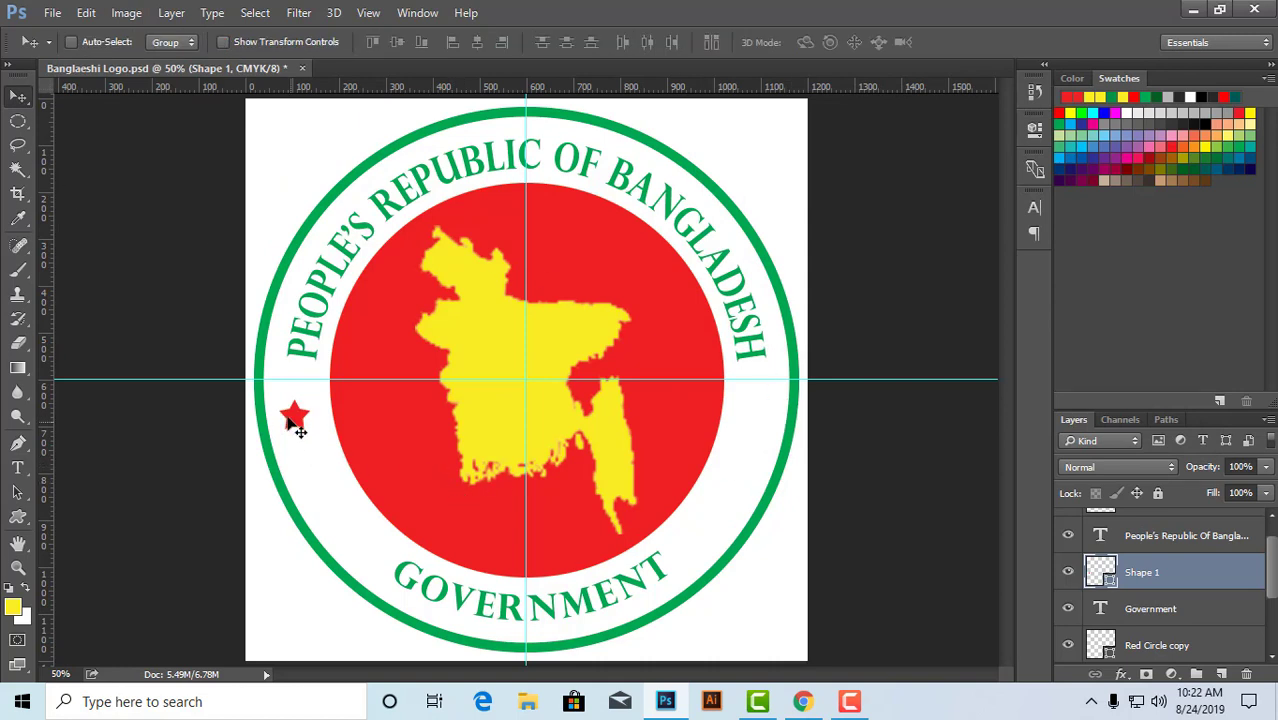
drag(286, 417, 293, 407)
drag(302, 412, 346, 522)
mouse_move(303, 420)
mouse_down()
mouse_move(296, 412)
mouse_move(293, 425)
mouse_move(294, 409)
mouse_up()
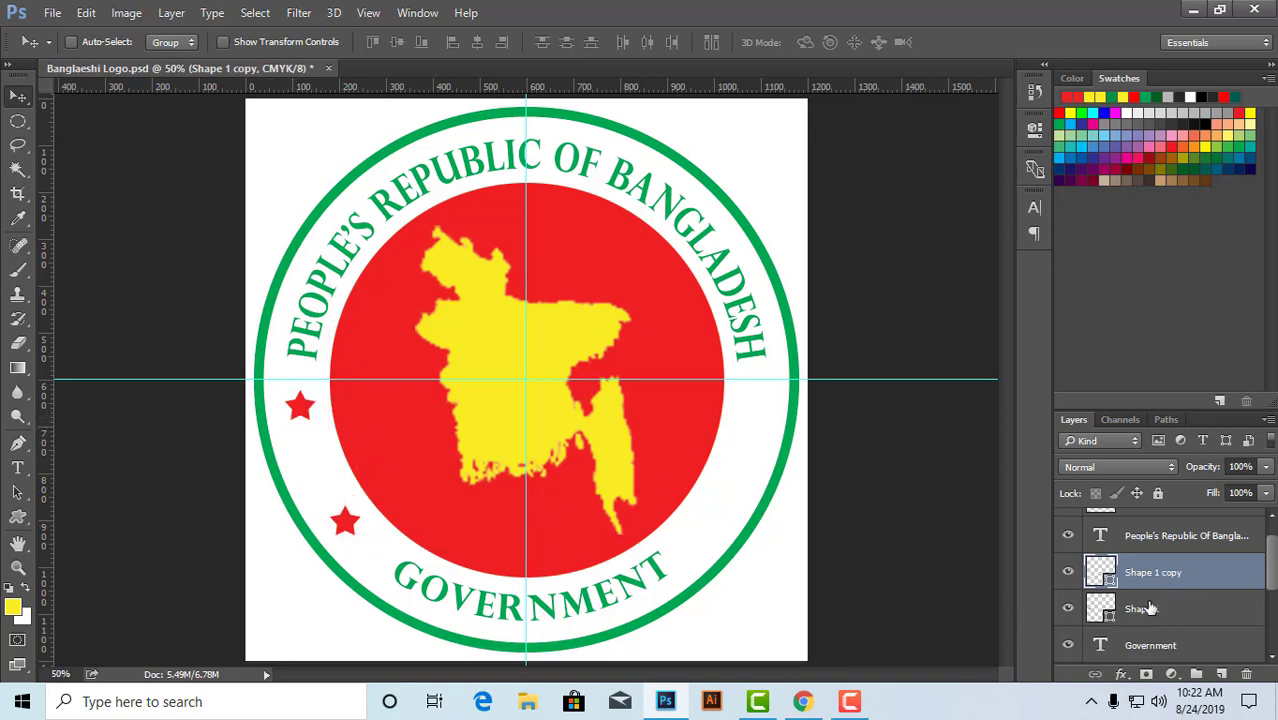
click(1145, 606)
drag(306, 415, 312, 452)
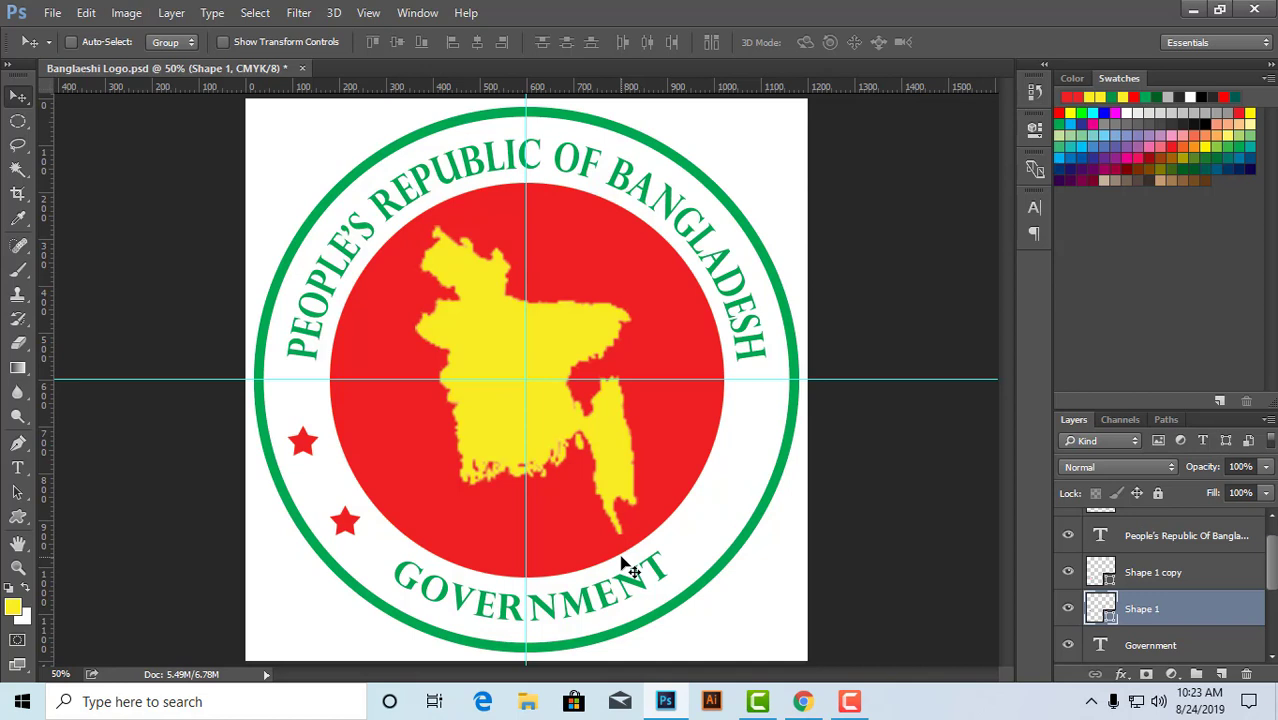
- Draw two more red stars in the white ring below the word BANGLADESH, the lower one about 68 × 74 px
click(18, 516)
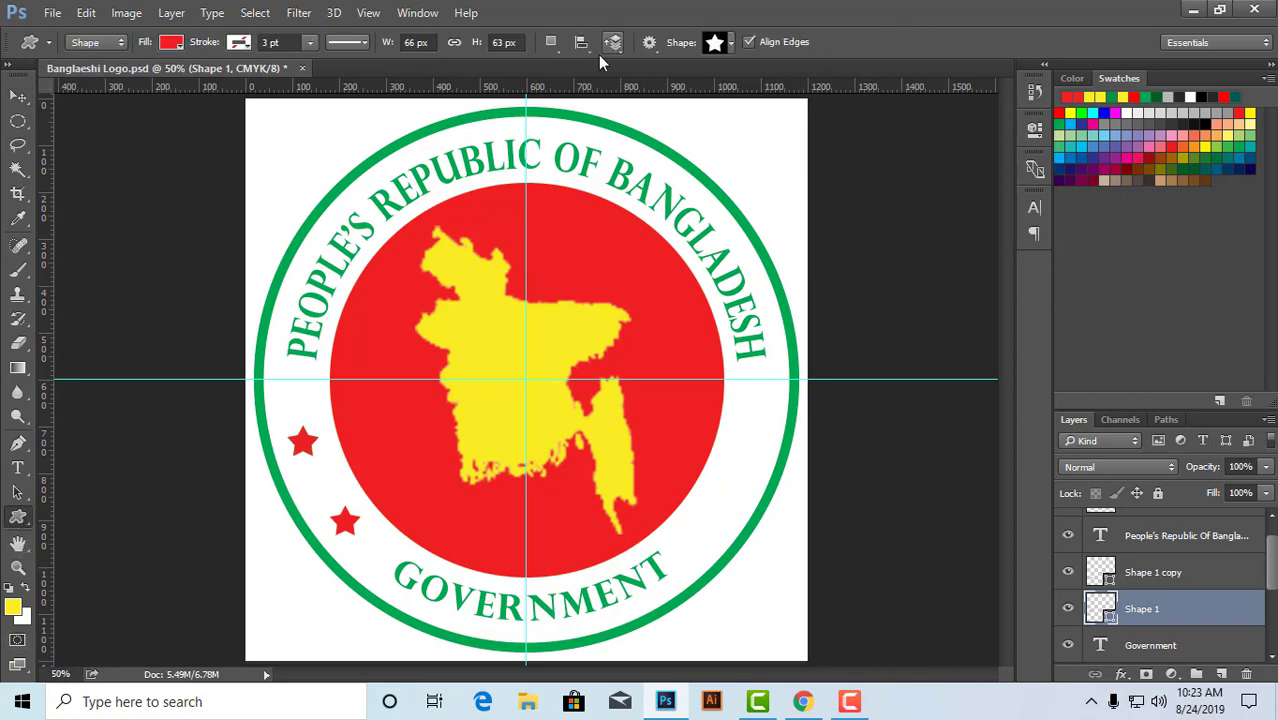
click(715, 45)
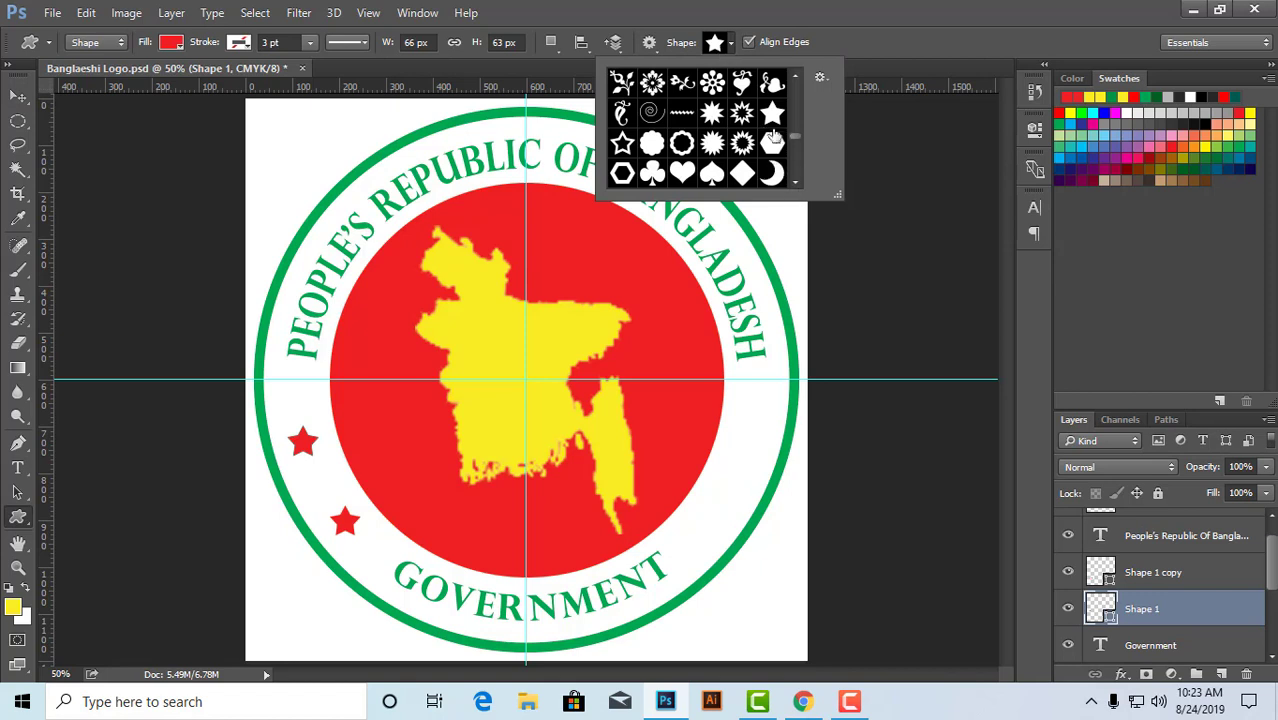
click(740, 394)
drag(741, 395, 764, 421)
drag(709, 479, 740, 512)
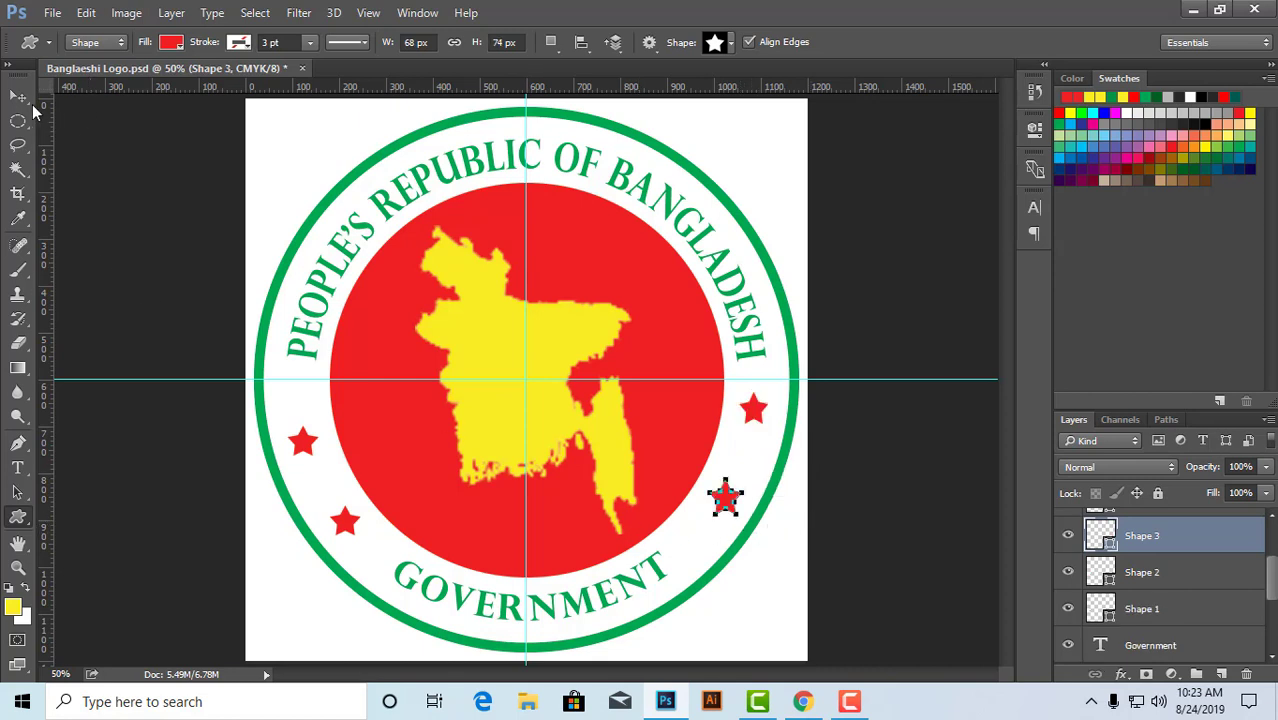
- Move the two new stars below BANGLADESH downward so they line up with the pair on the opposite side of the ring
click(18, 96)
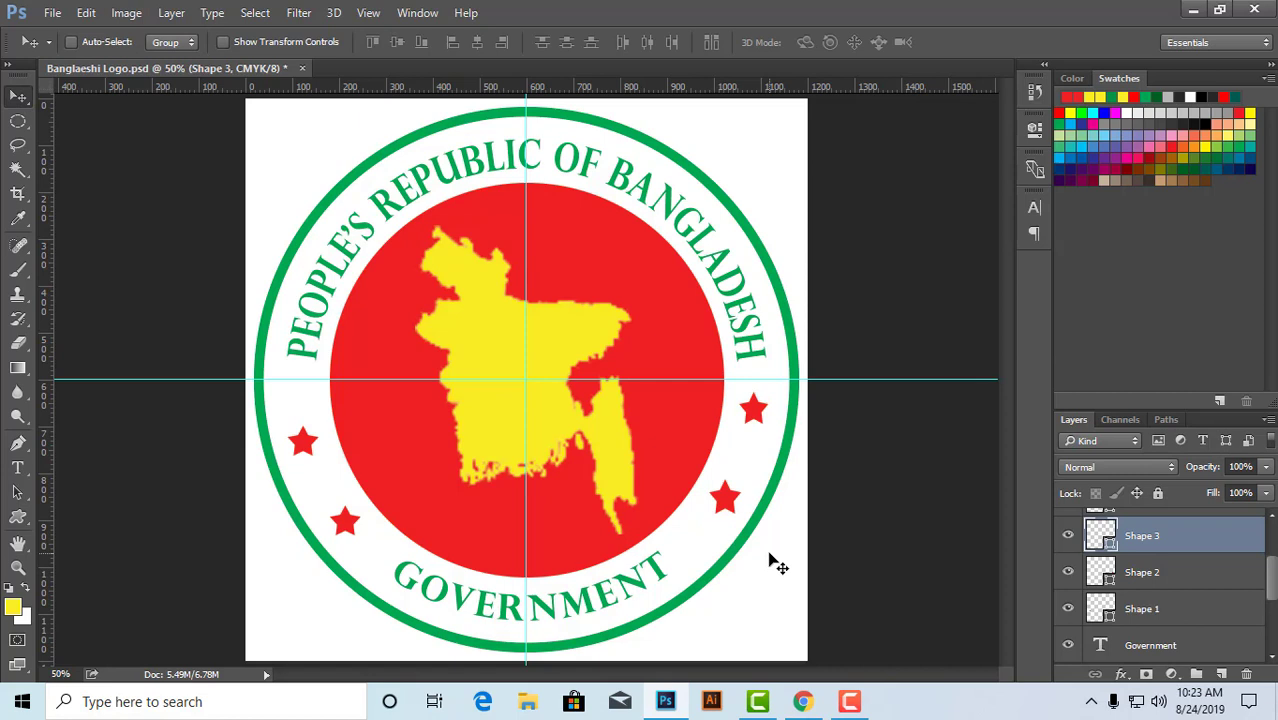
mouse_move(740, 510)
mouse_down()
mouse_move(717, 518)
mouse_move(725, 527)
mouse_up()
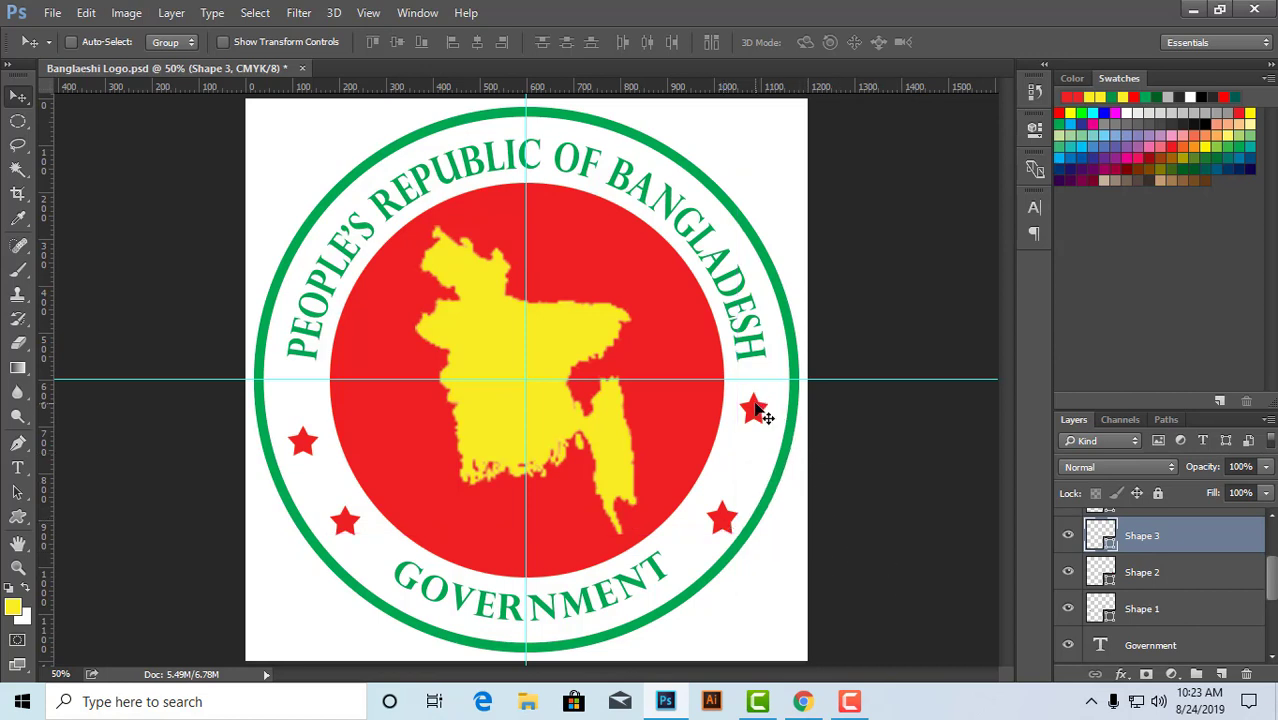
click(1112, 571)
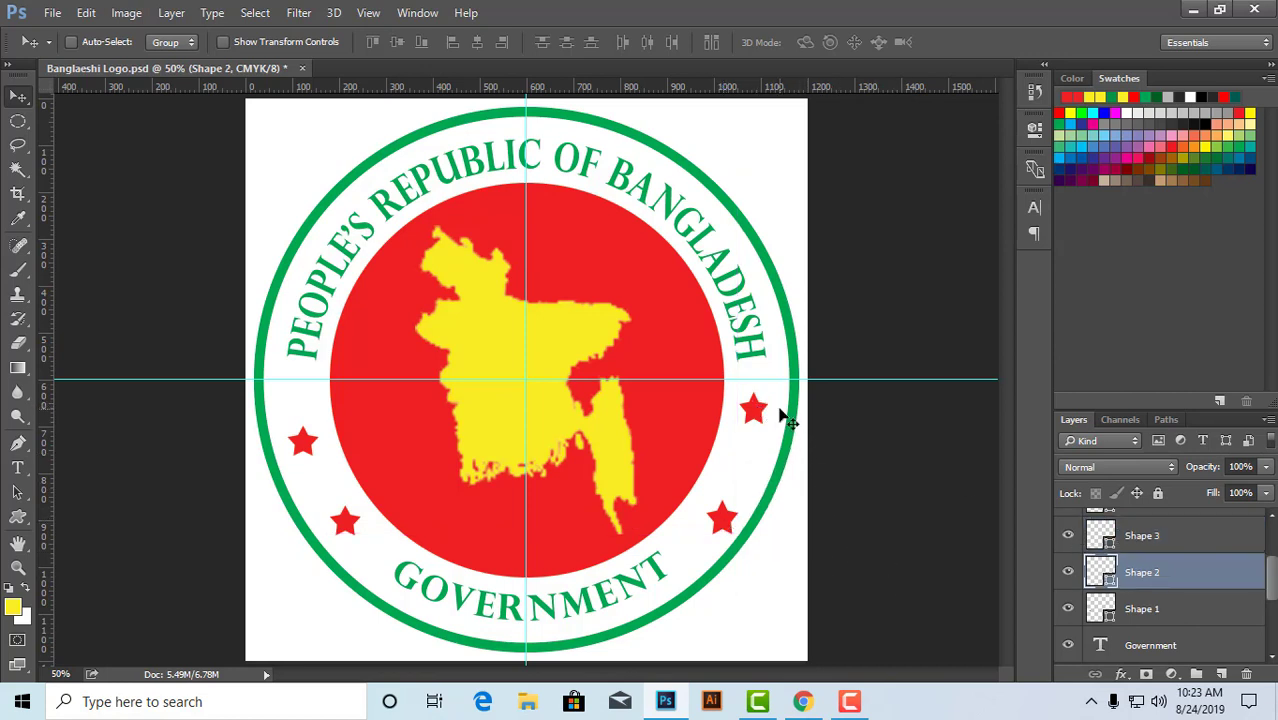
drag(787, 421, 763, 447)
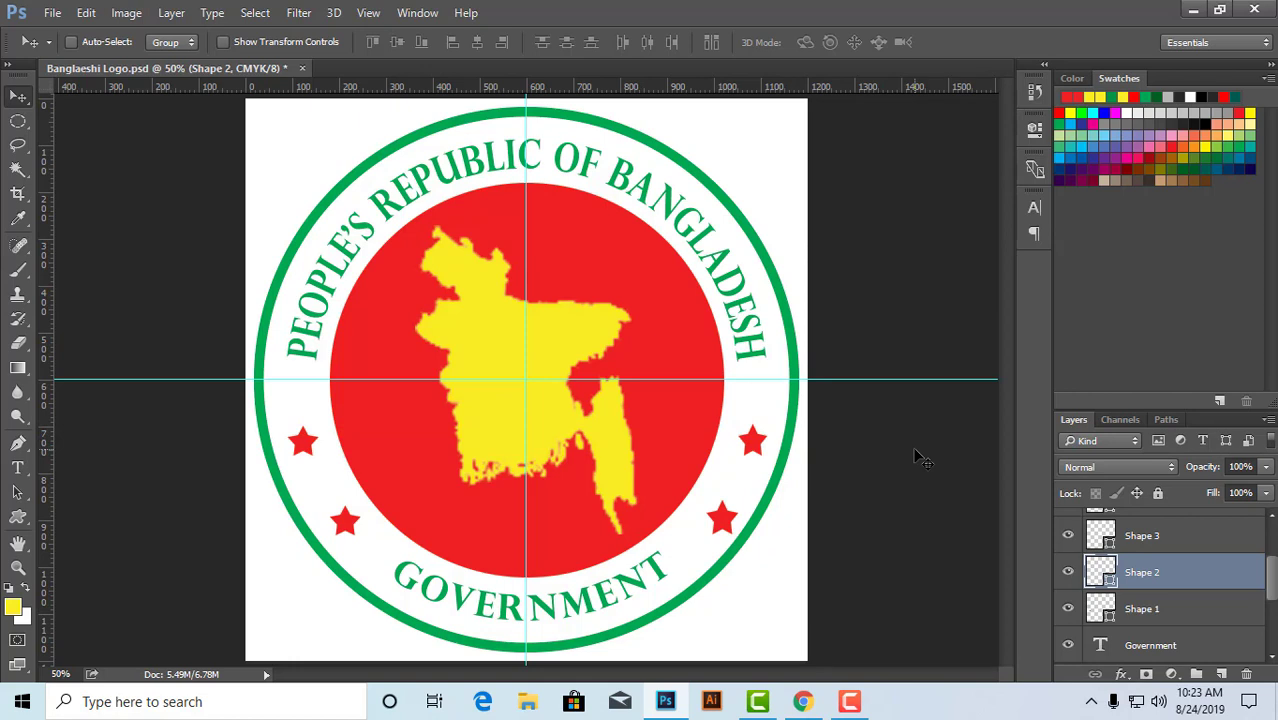
click(850, 702)
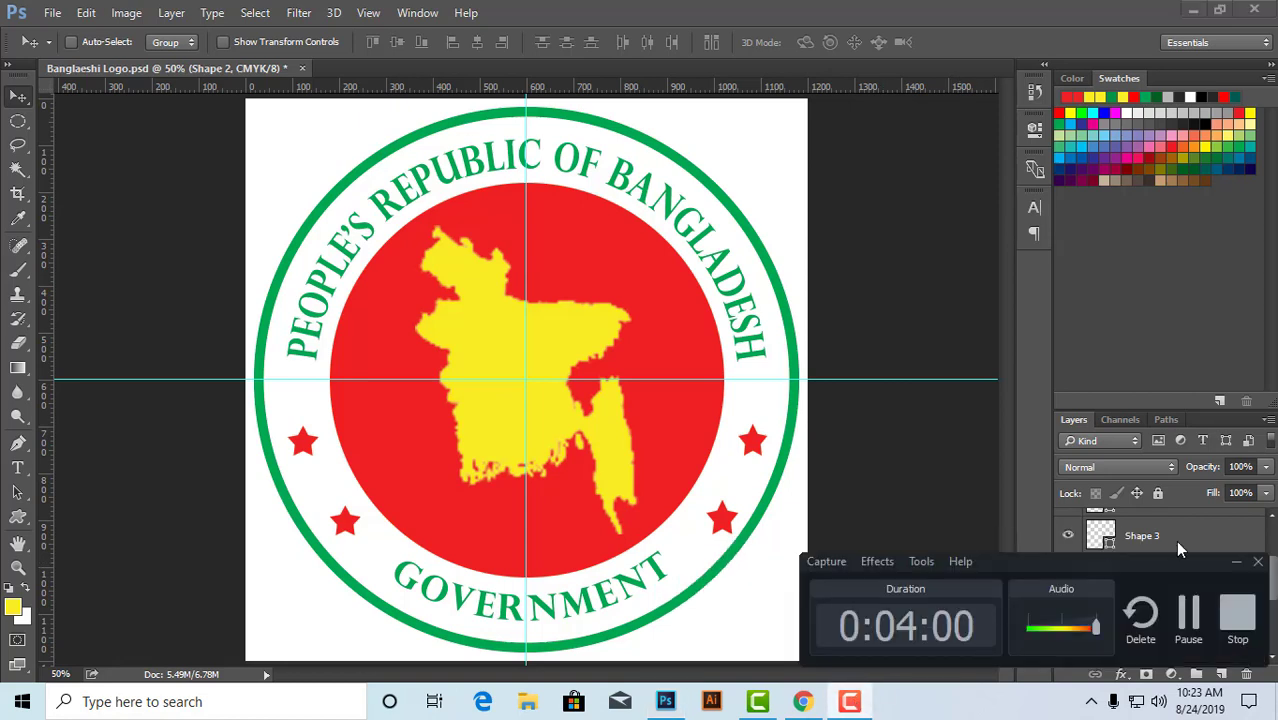
click(1188, 615)
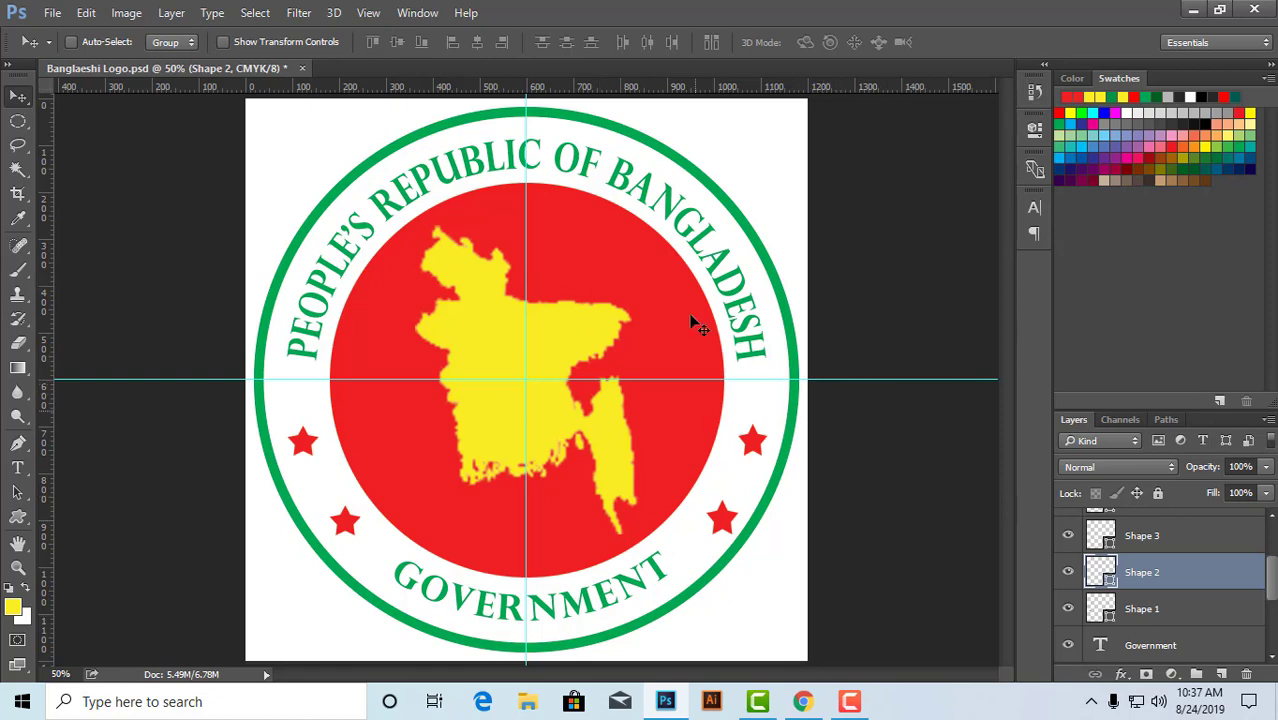
- Clear all guides from the logo document
click(368, 12)
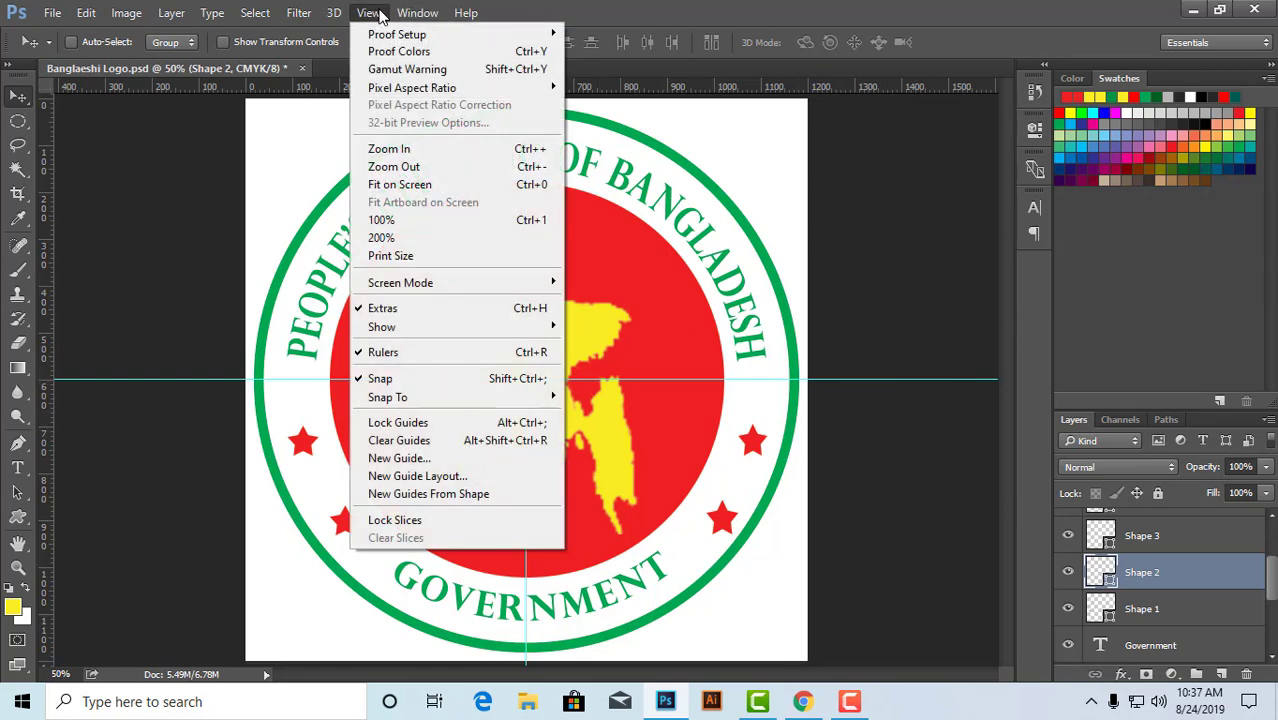
click(421, 440)
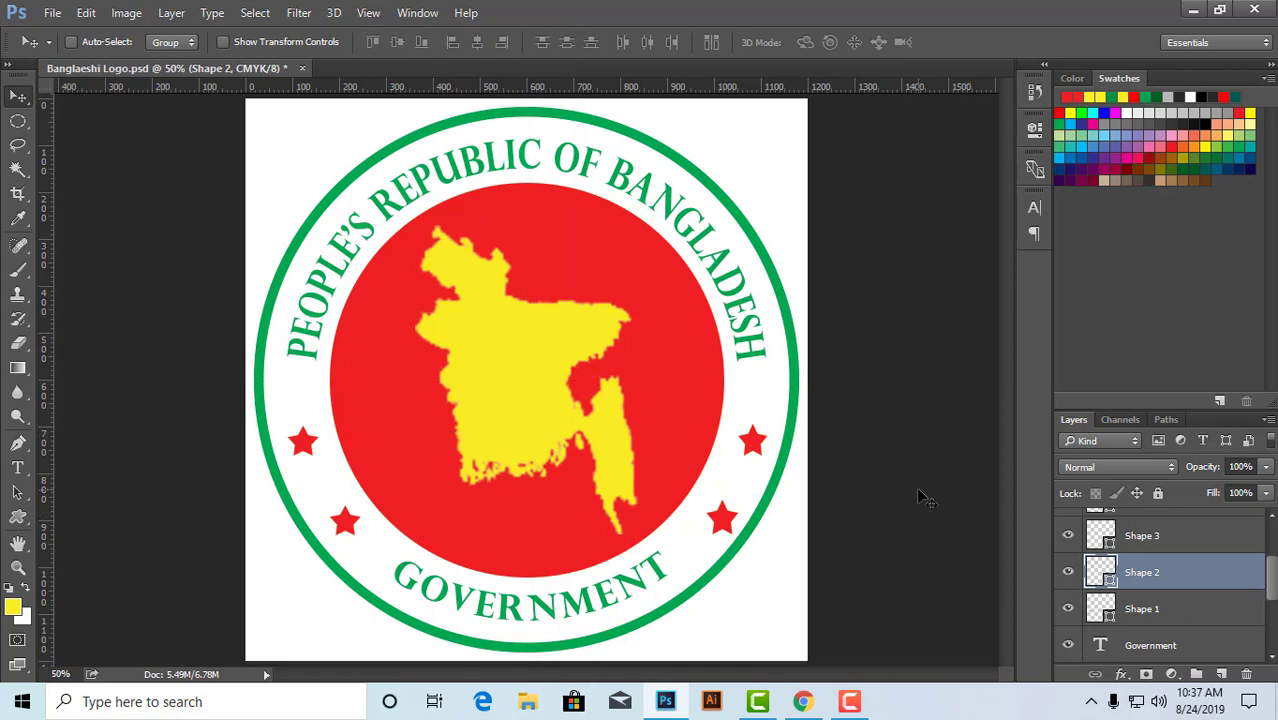
- Save a JPEG copy named Banglaeshi Logo on the Desktop, with Maximum quality 12 and the Baseline ("Standard") format
click(53, 14)
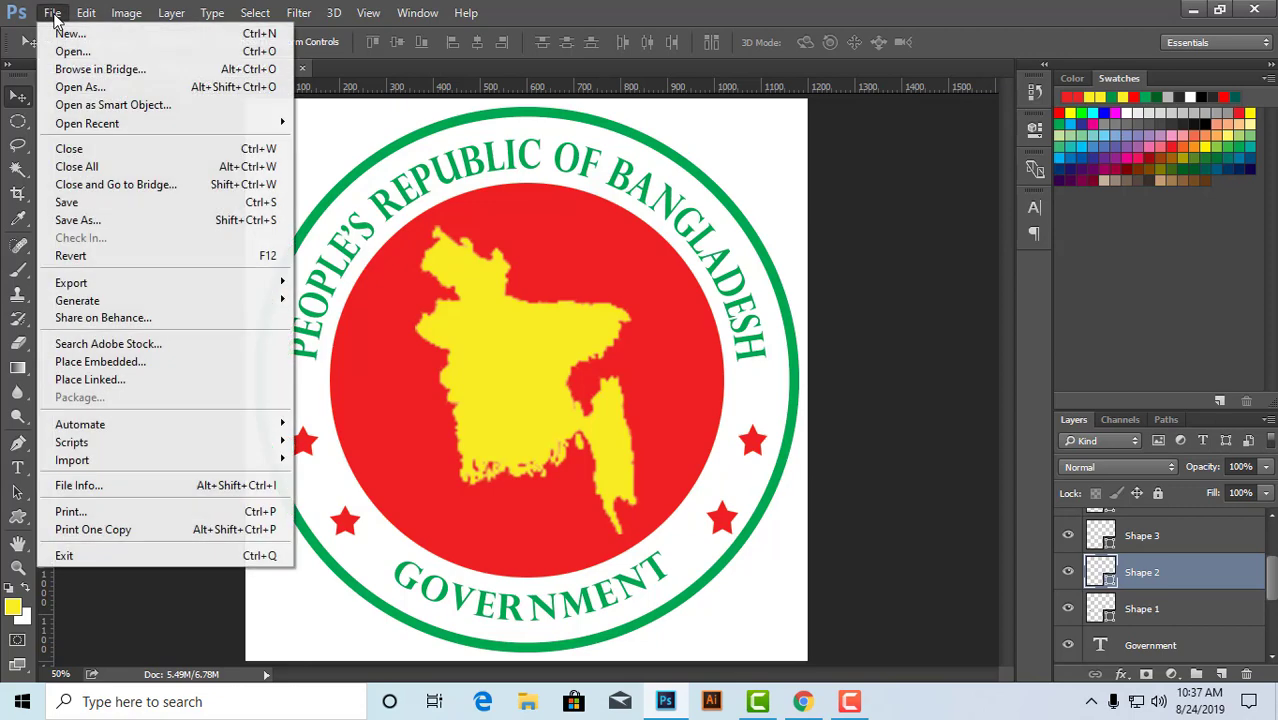
click(101, 222)
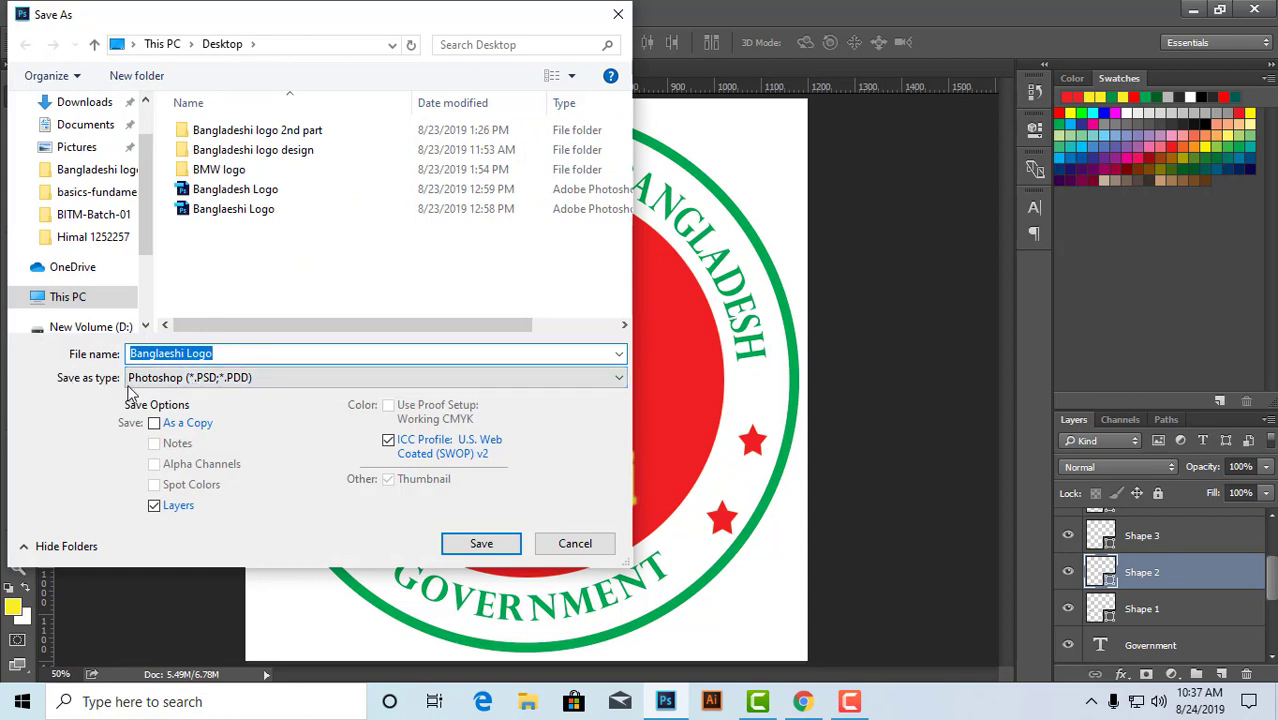
click(183, 386)
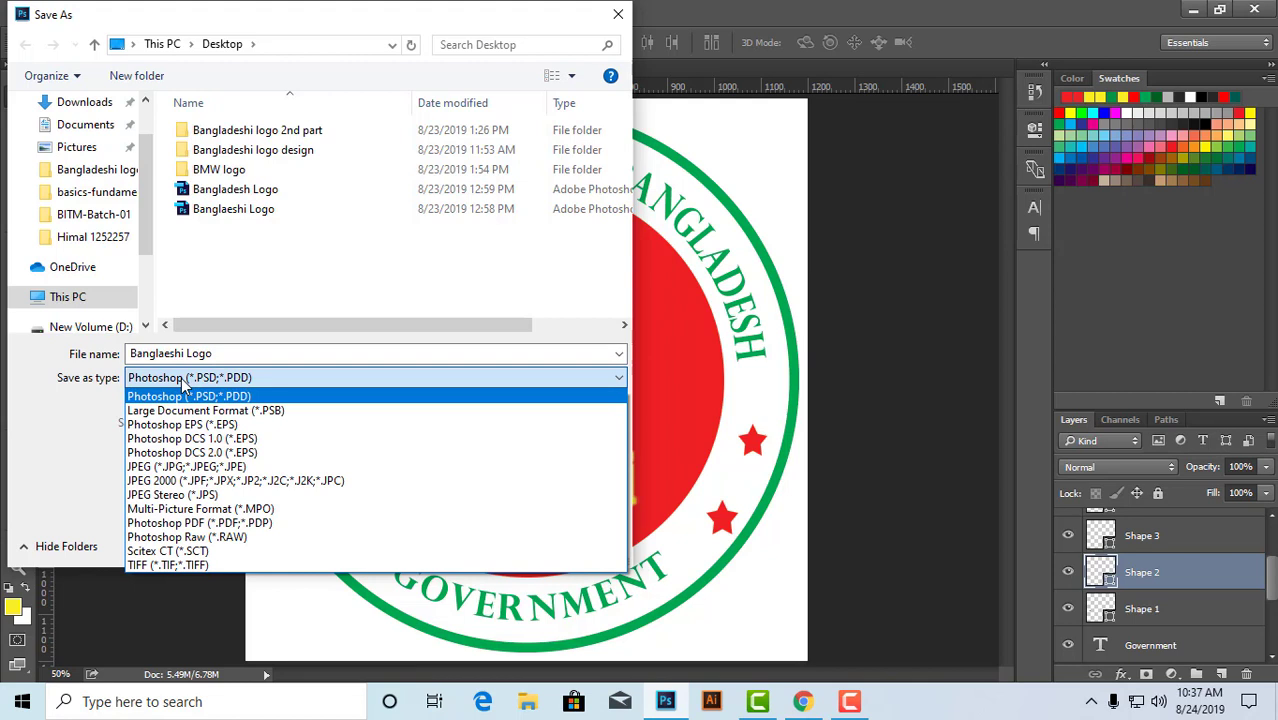
click(175, 468)
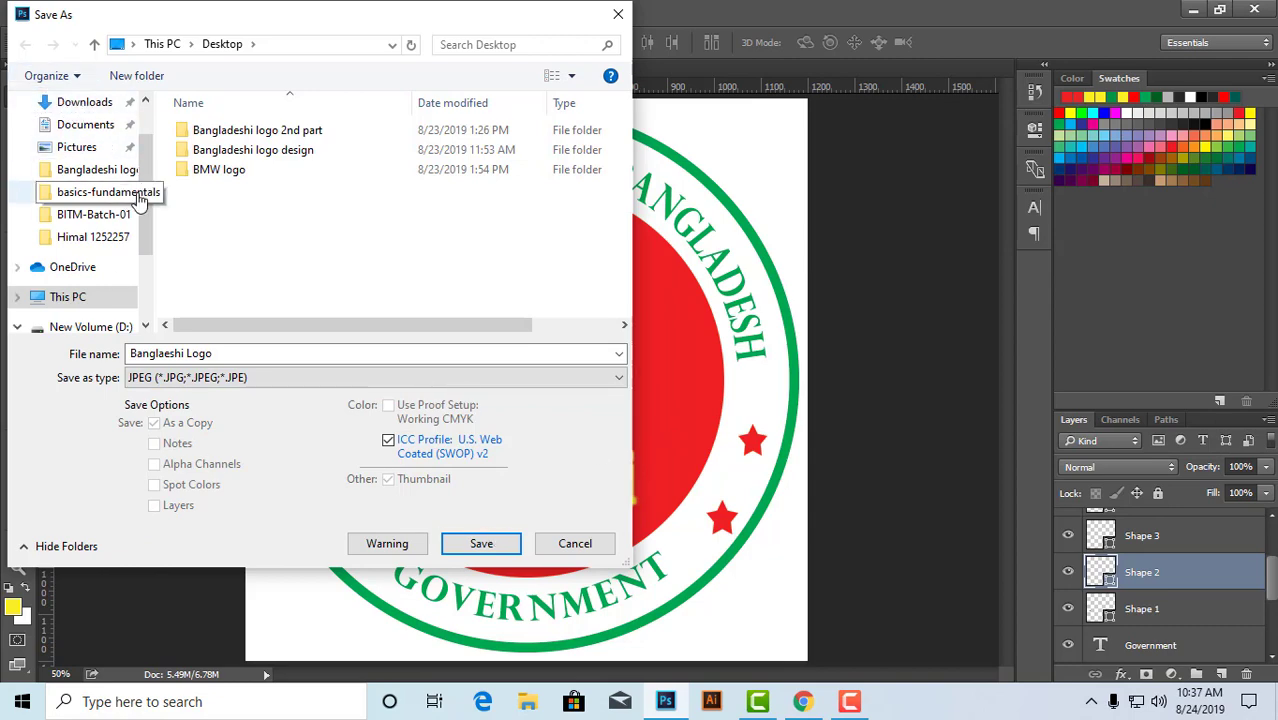
scroll(150, 168, up, 1)
click(88, 138)
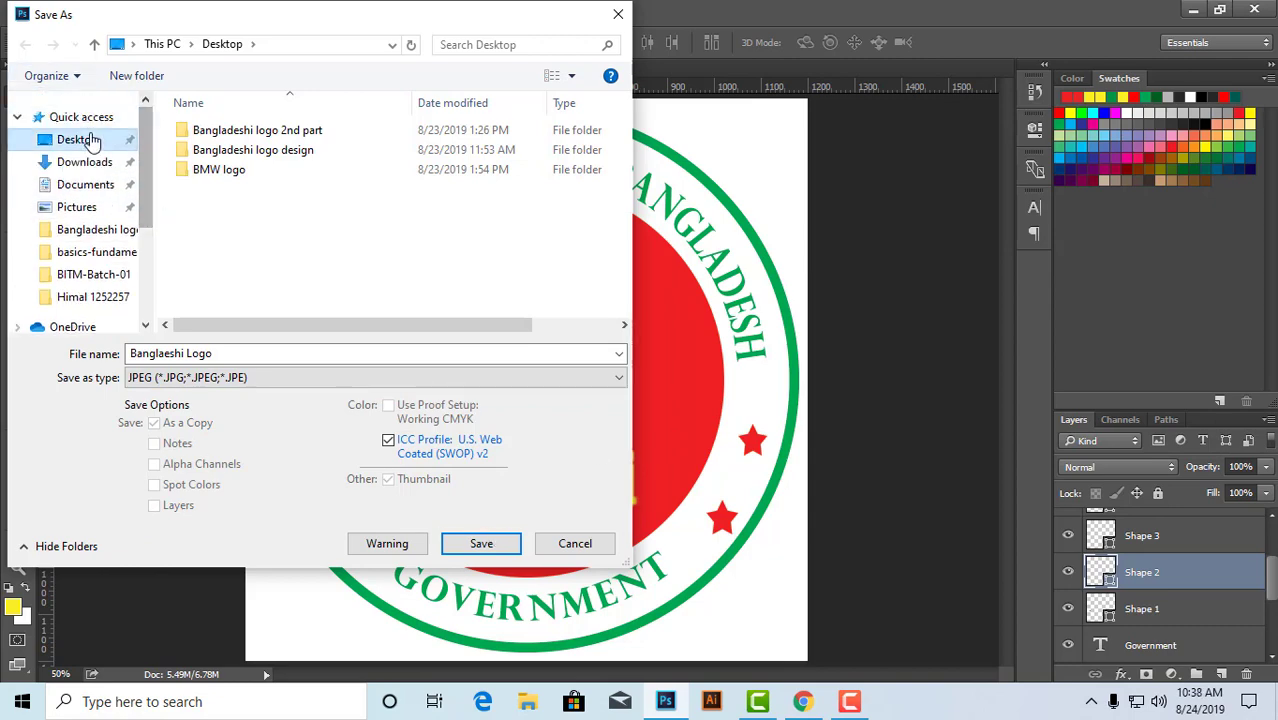
click(481, 543)
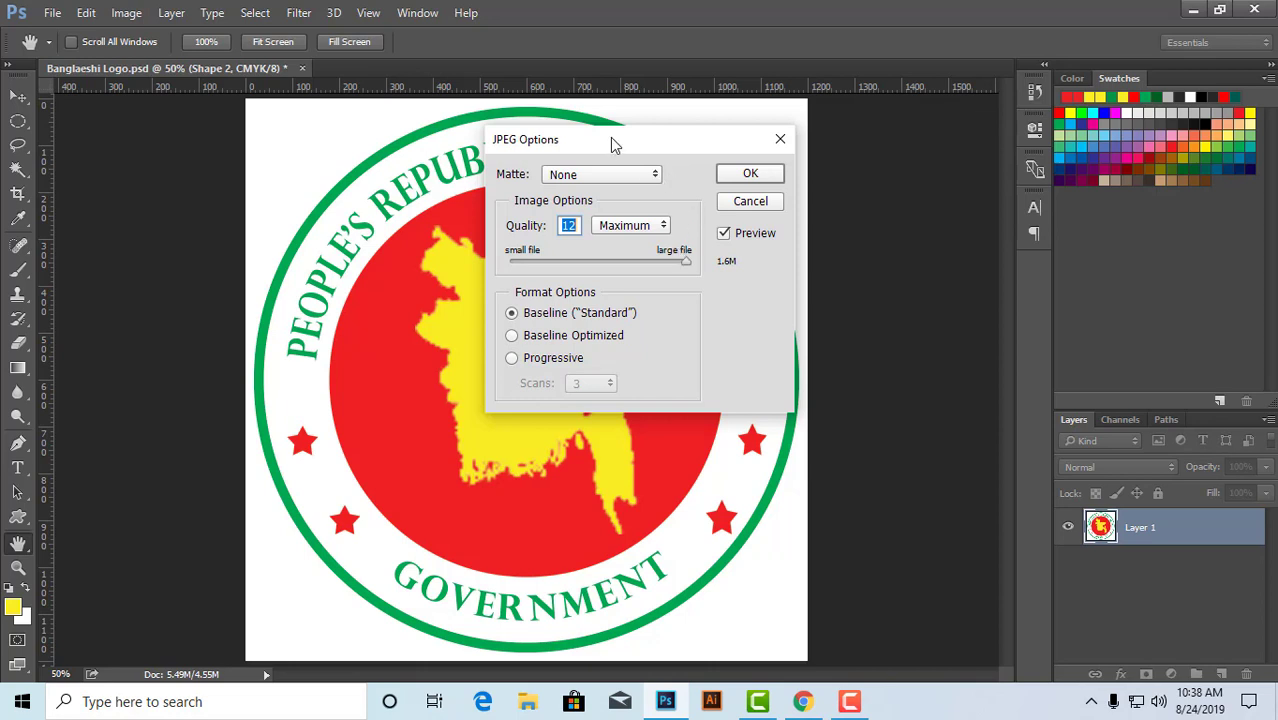
drag(610, 140, 575, 149)
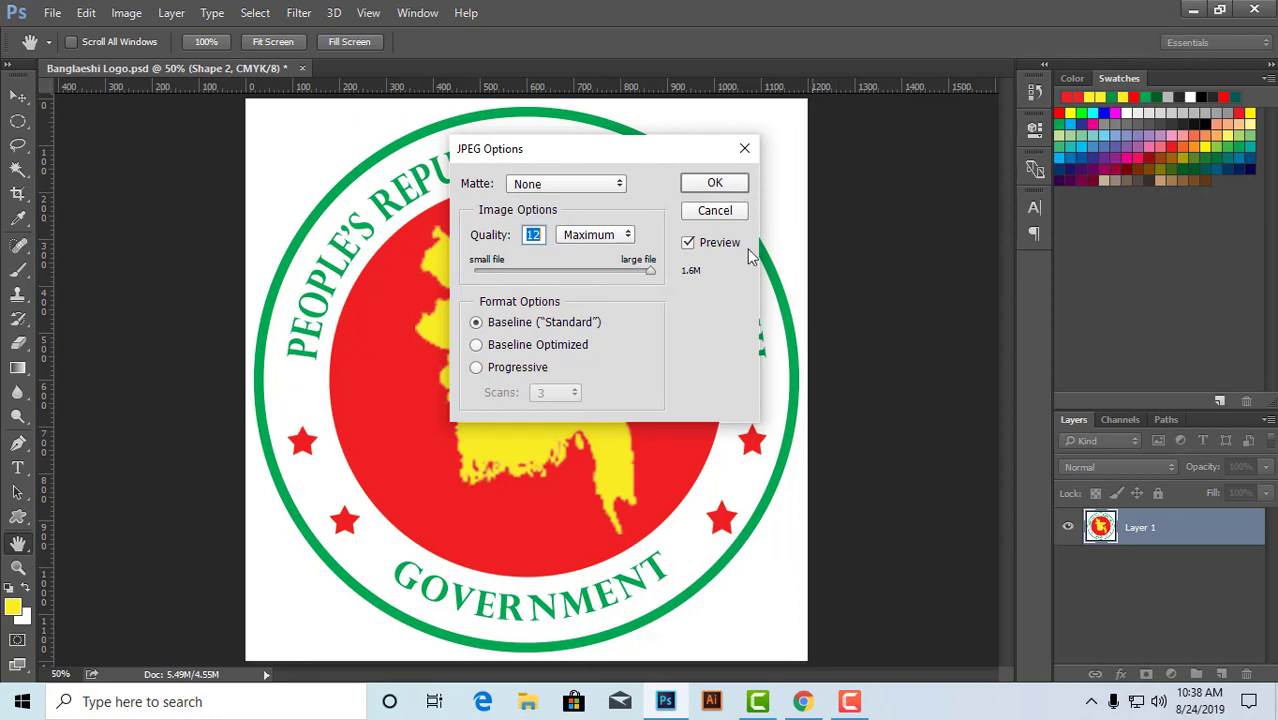
click(720, 185)
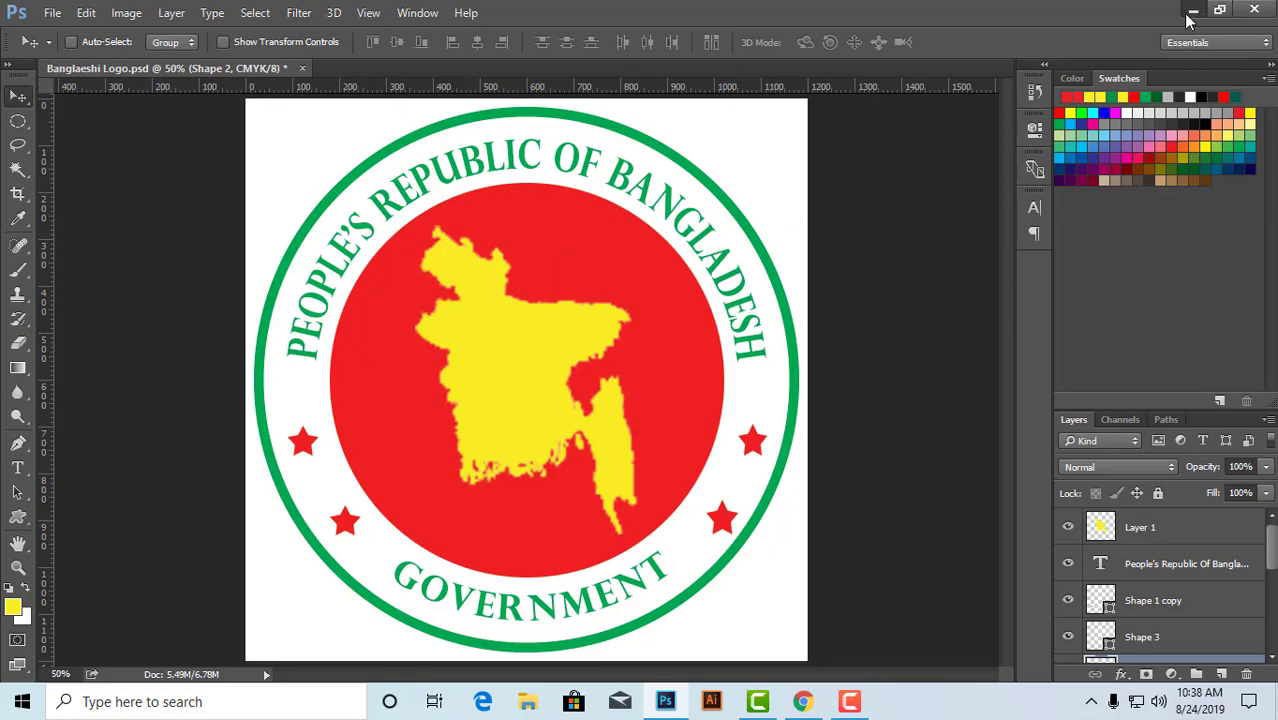
- Open the saved Banglaeshi Logo JPEG from the desktop to check it, close it and switch back to Photoshop
click(1192, 12)
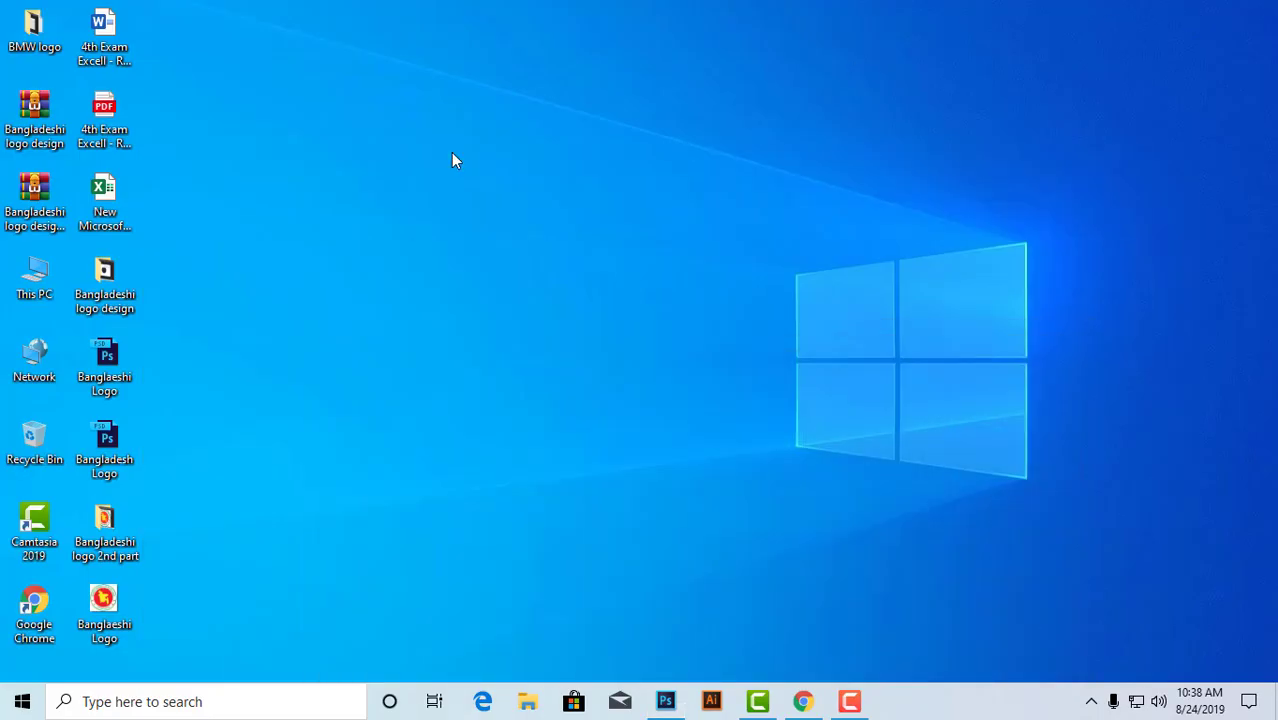
double_click(112, 616)
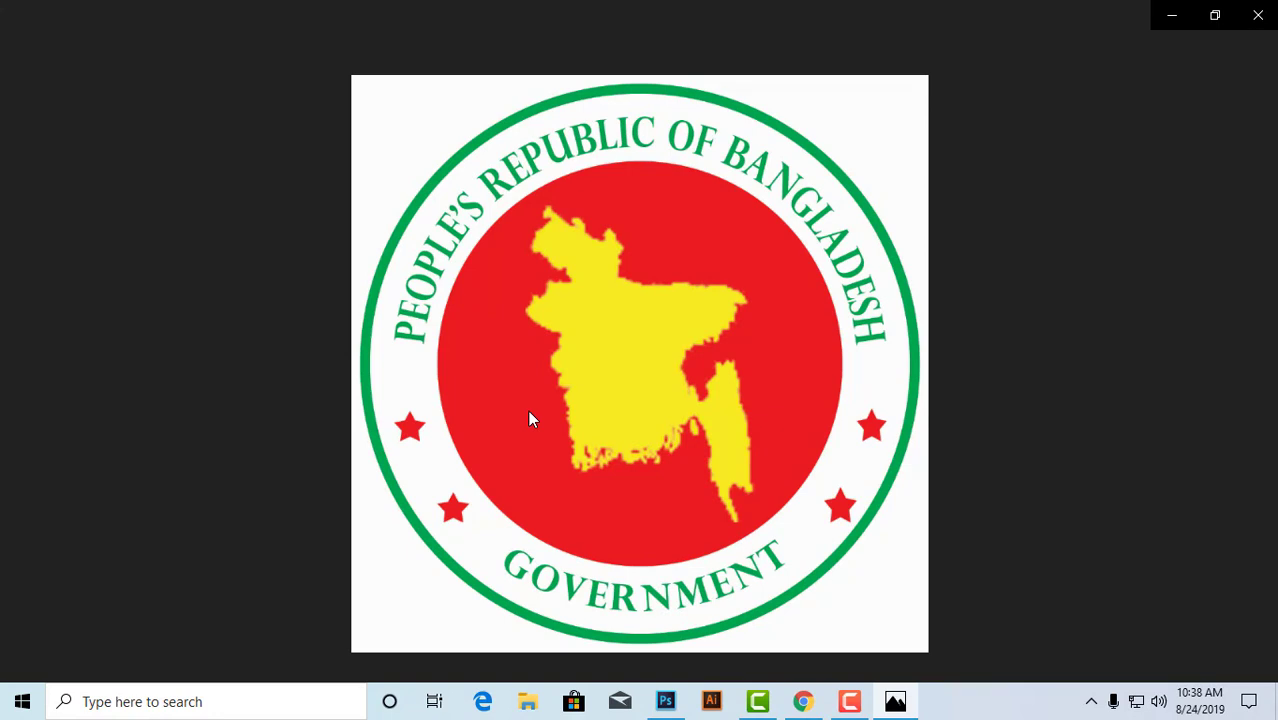
mouse_move(1190, 243)
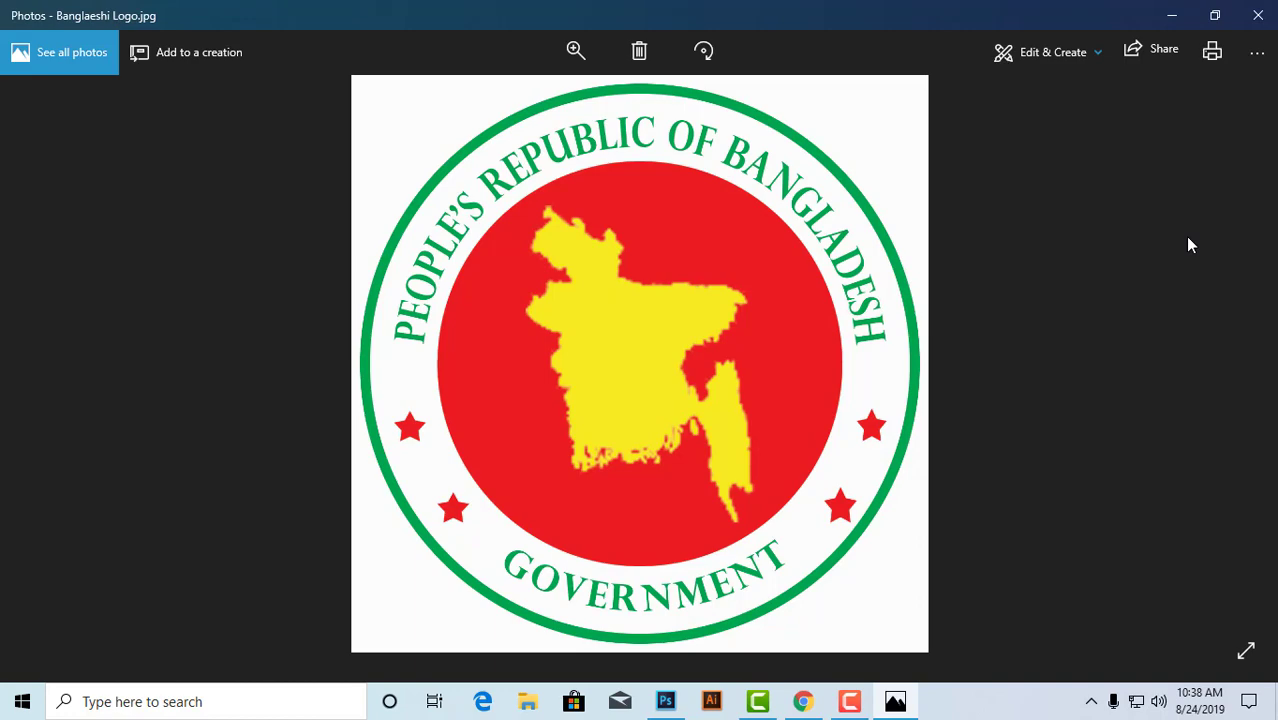
click(1259, 18)
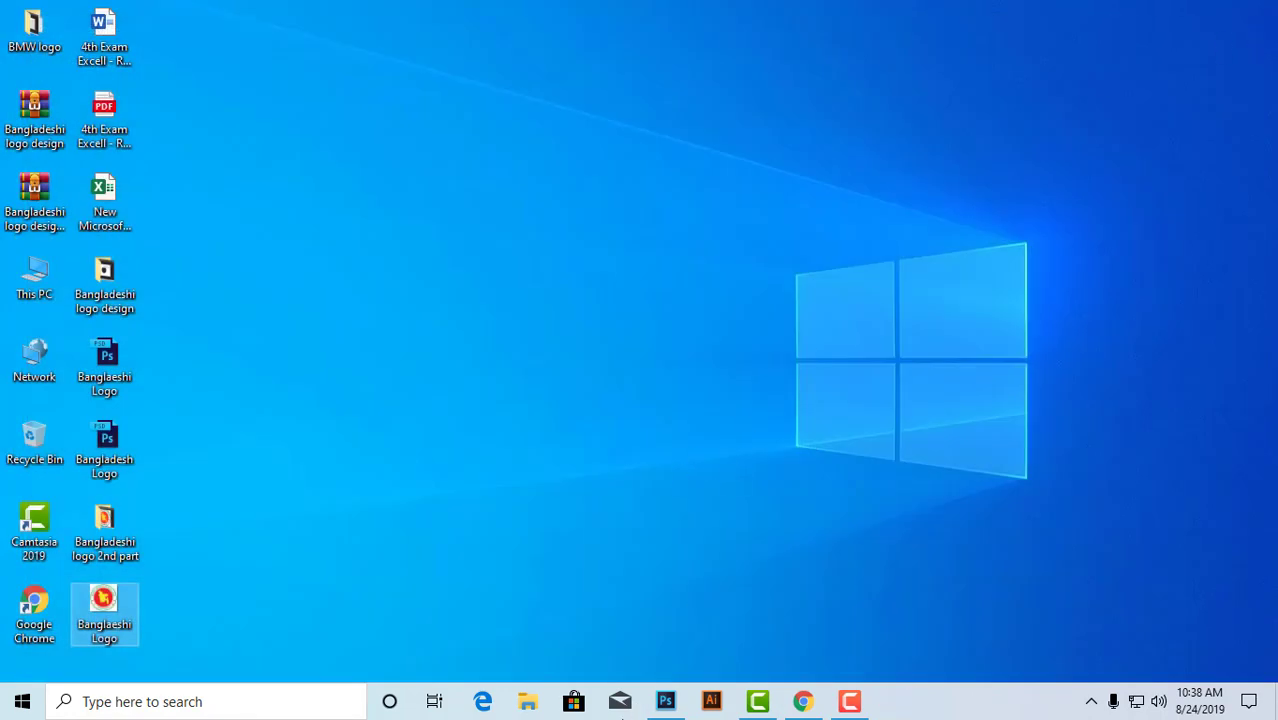
click(666, 705)
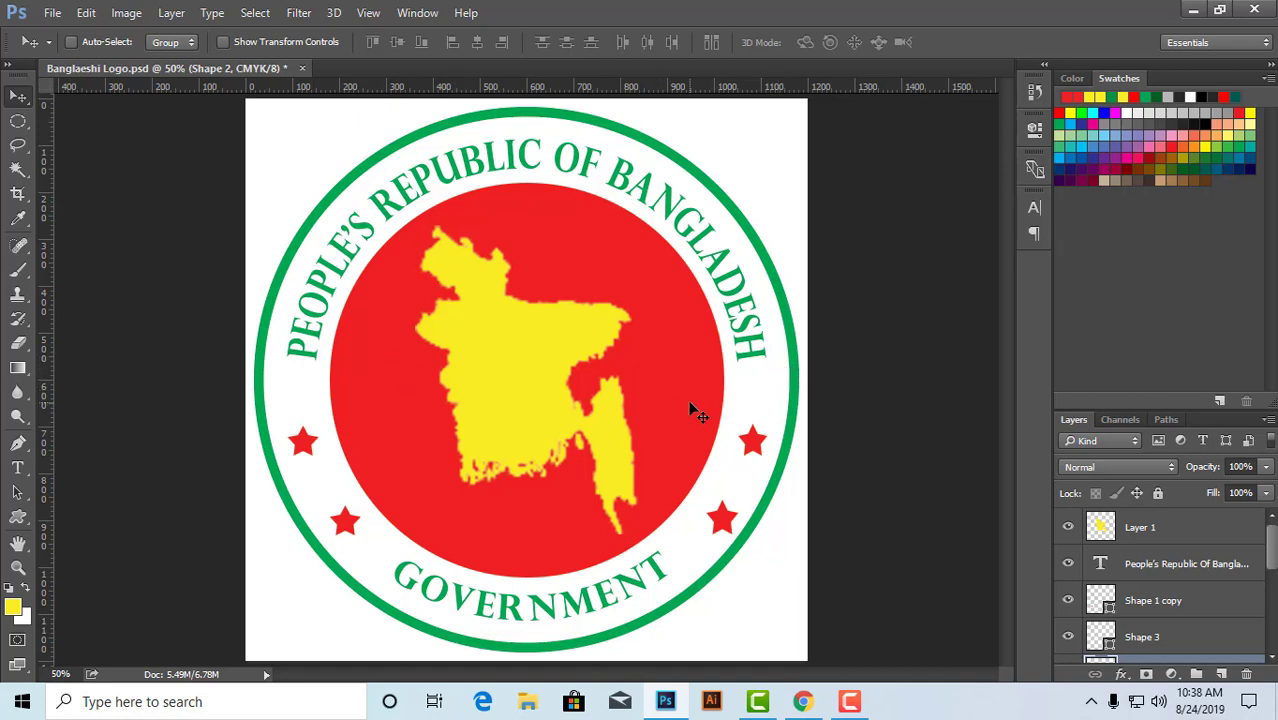
click(52, 13)
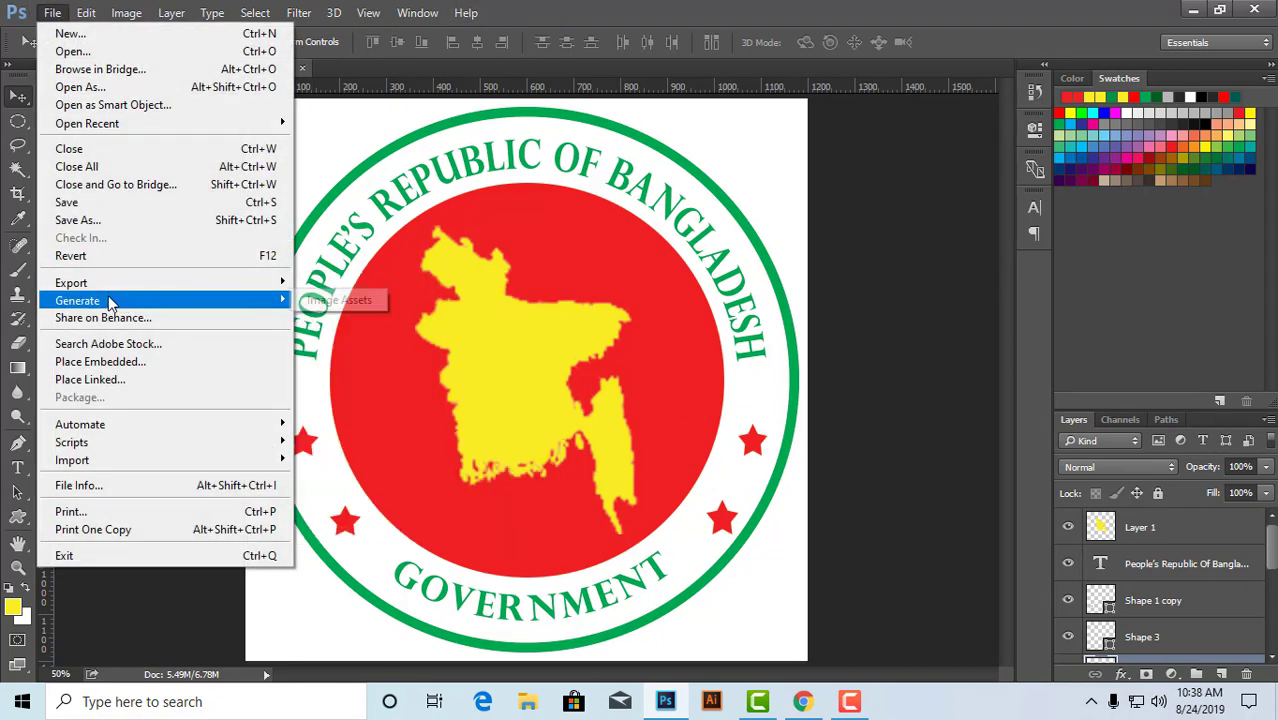
mouse_move(112, 286)
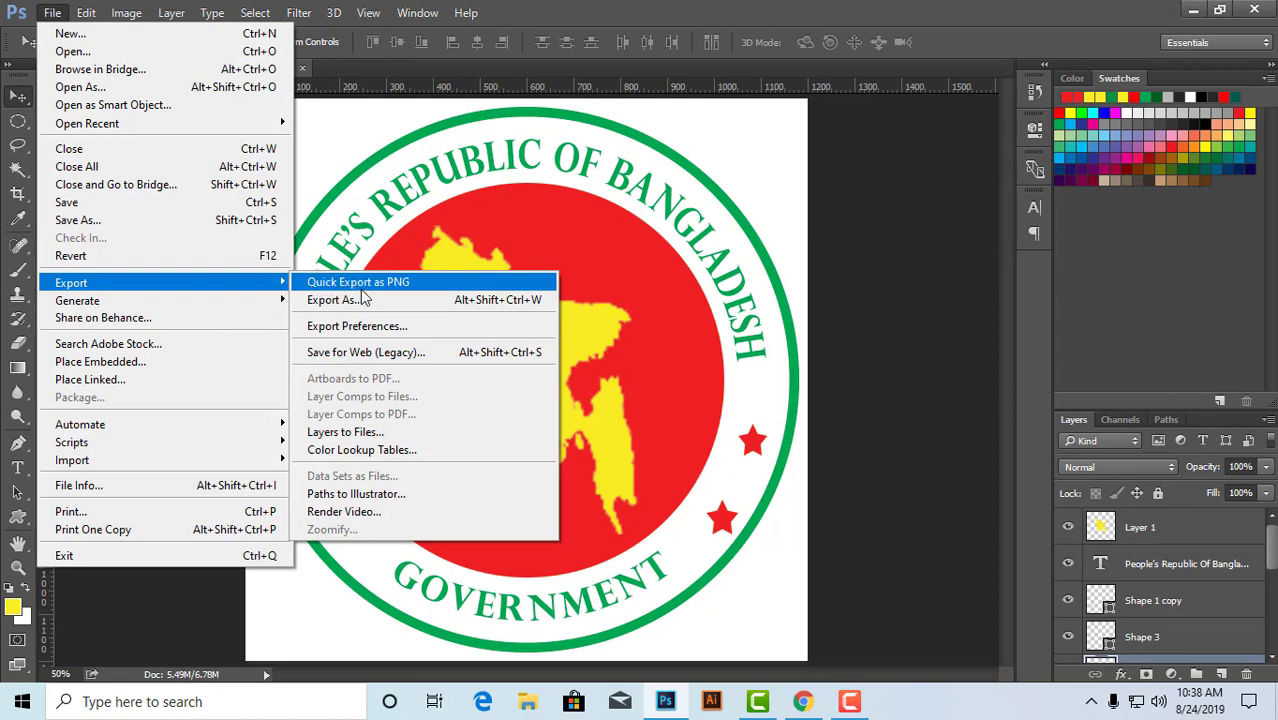
click(382, 357)
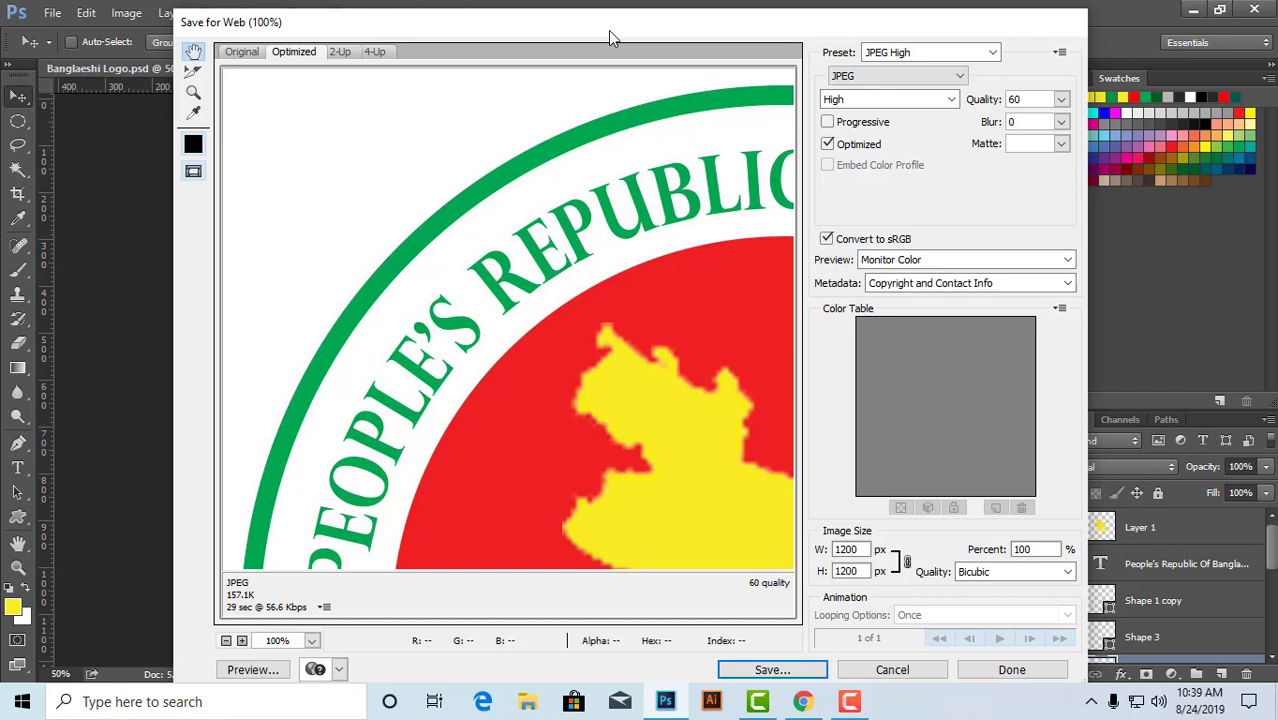
click(893, 669)
- Open Save for Web for the logo, set the JPEG quality to Maximum, and fit the whole image in the preview
click(52, 12)
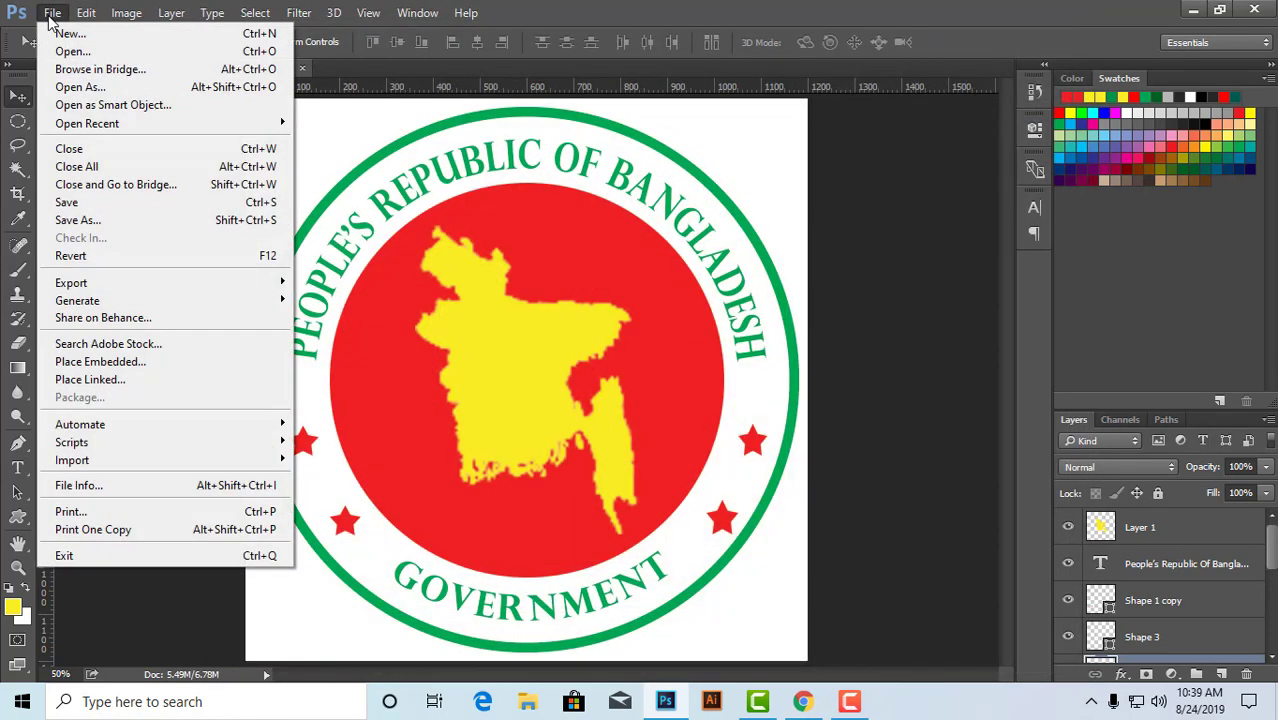
mouse_move(80, 283)
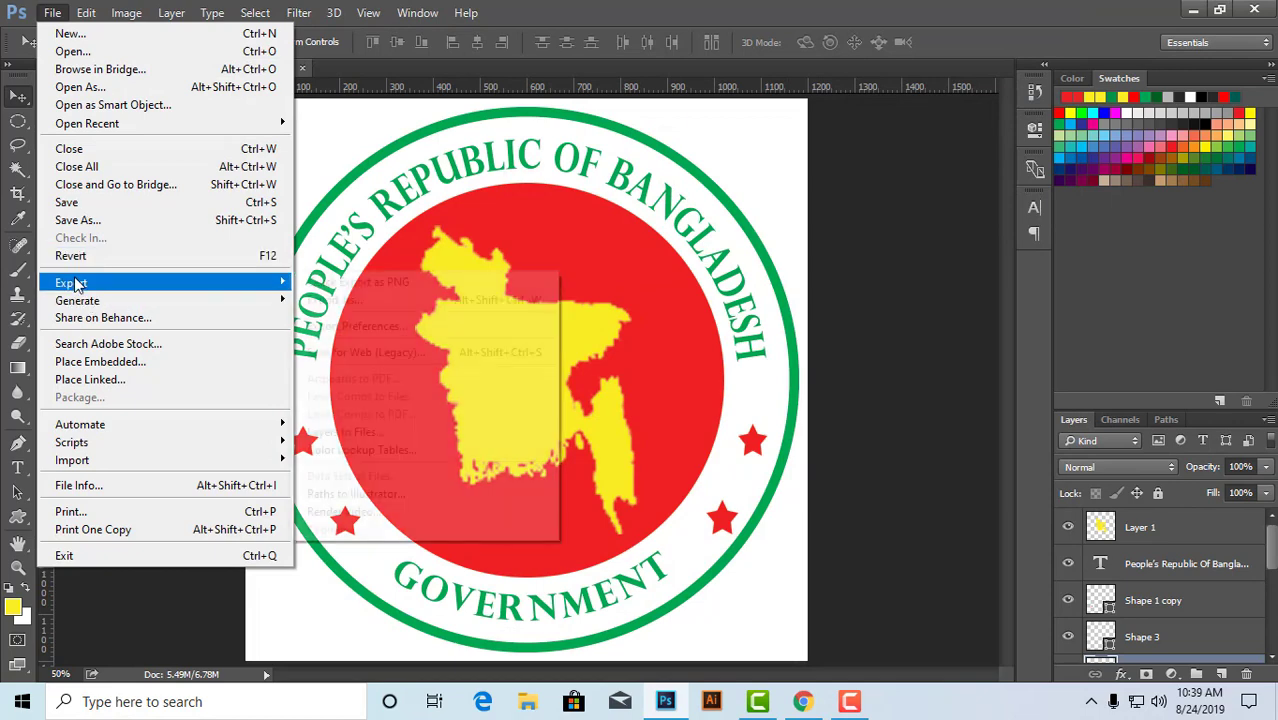
click(366, 358)
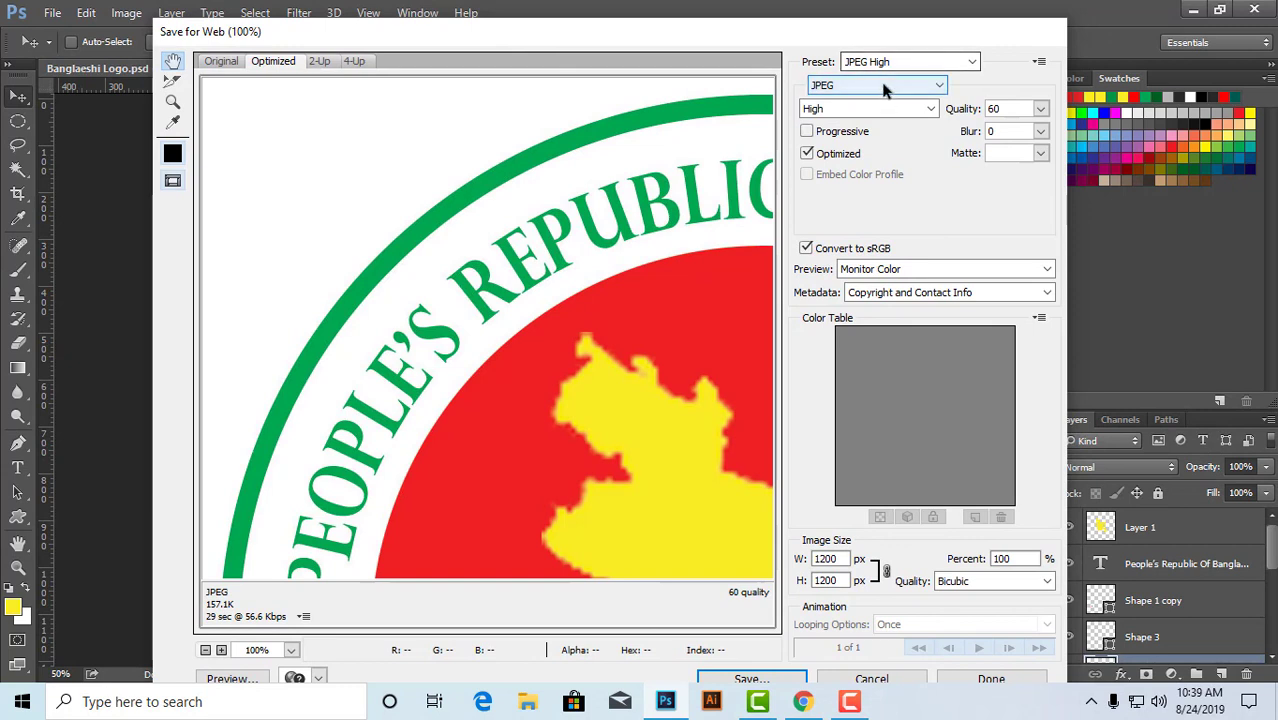
click(862, 110)
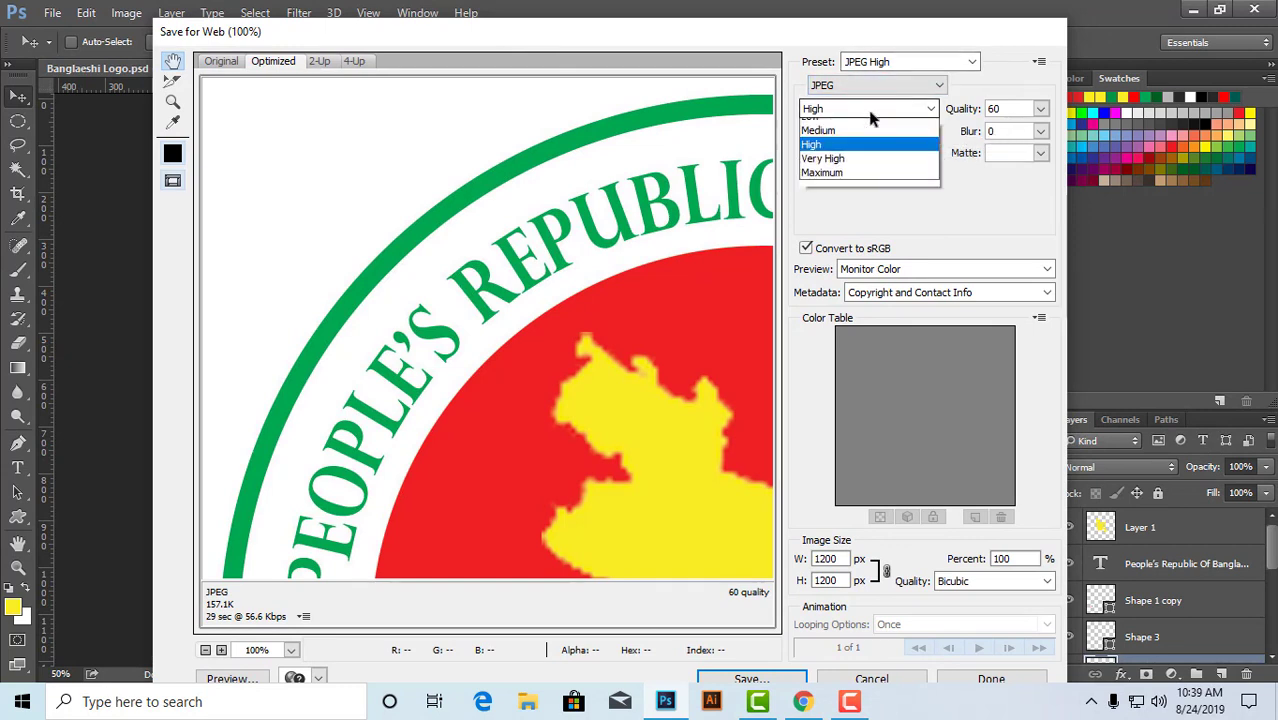
click(842, 184)
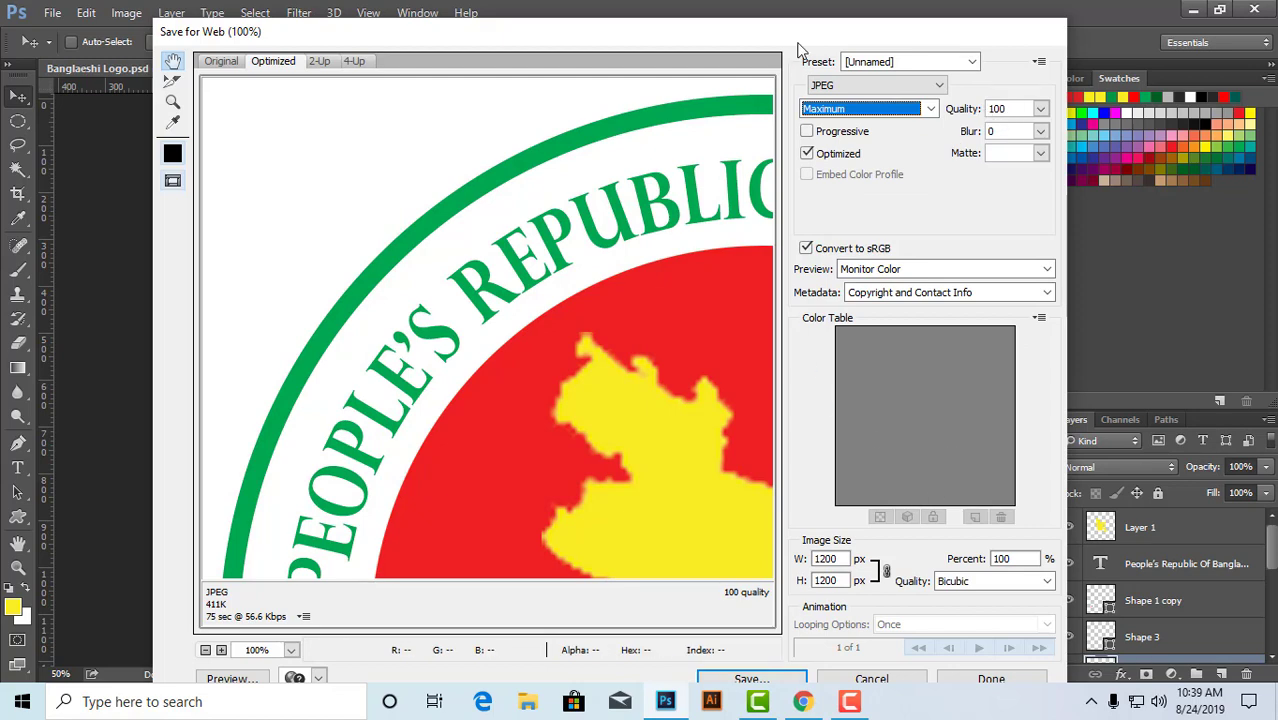
drag(744, 39, 748, 26)
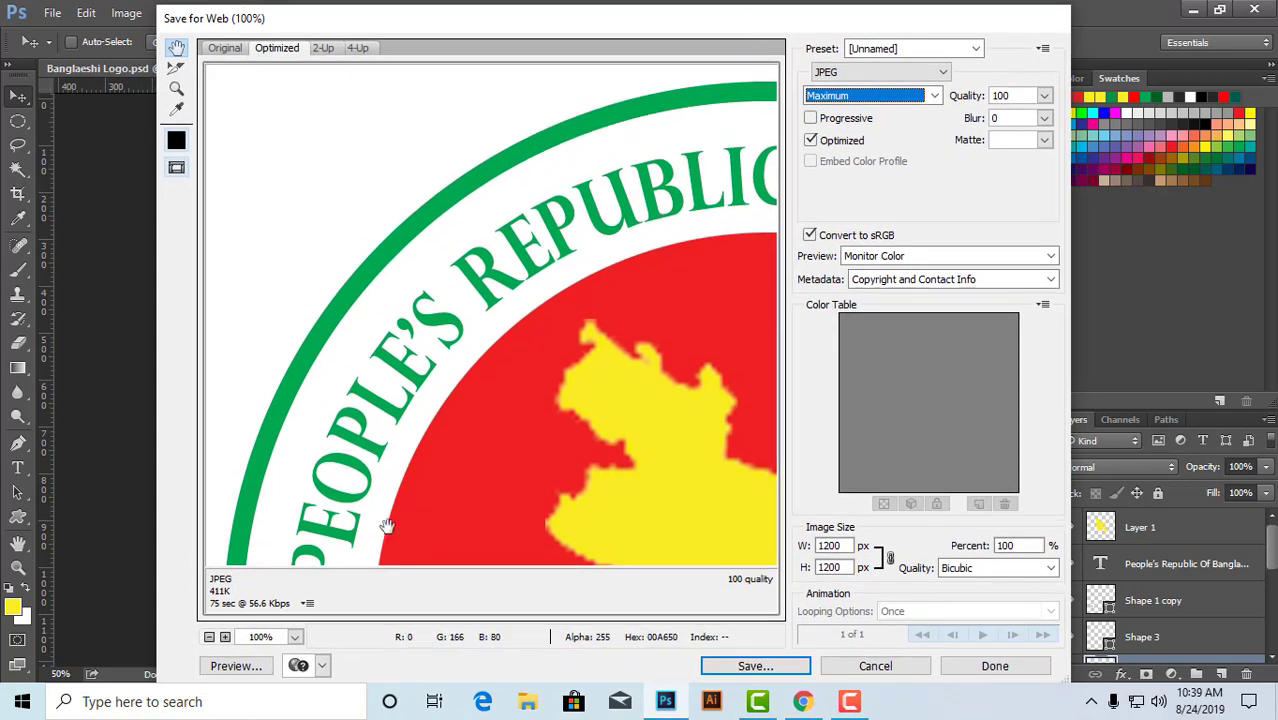
click(295, 638)
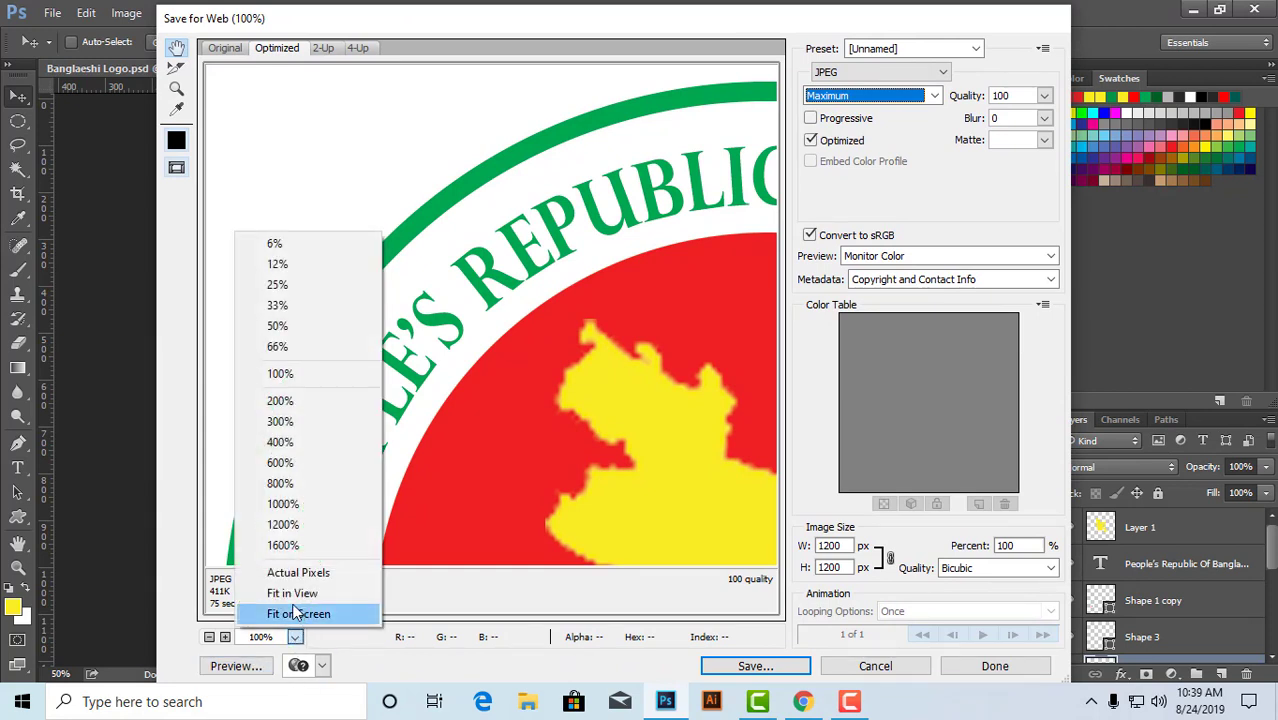
click(292, 593)
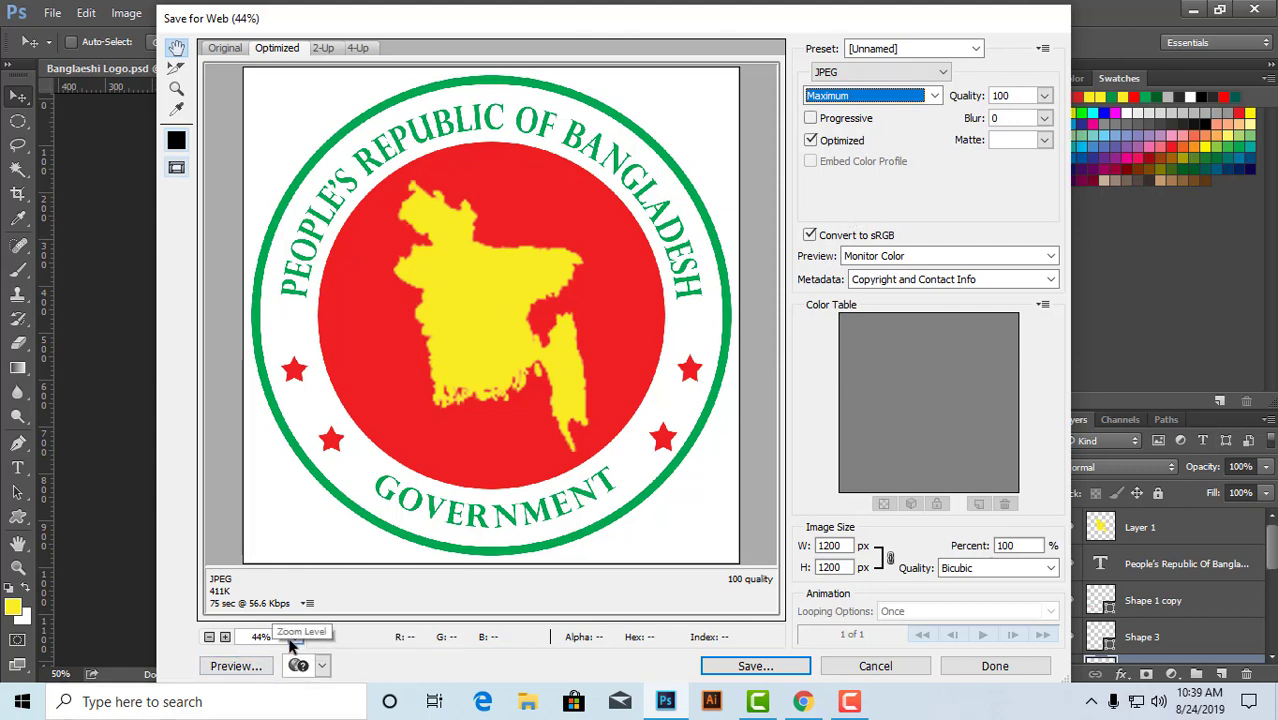
- Preview the optimized logo in the browser, dismiss the browser setup prompt, inspect the image, and close all tabs
click(240, 668)
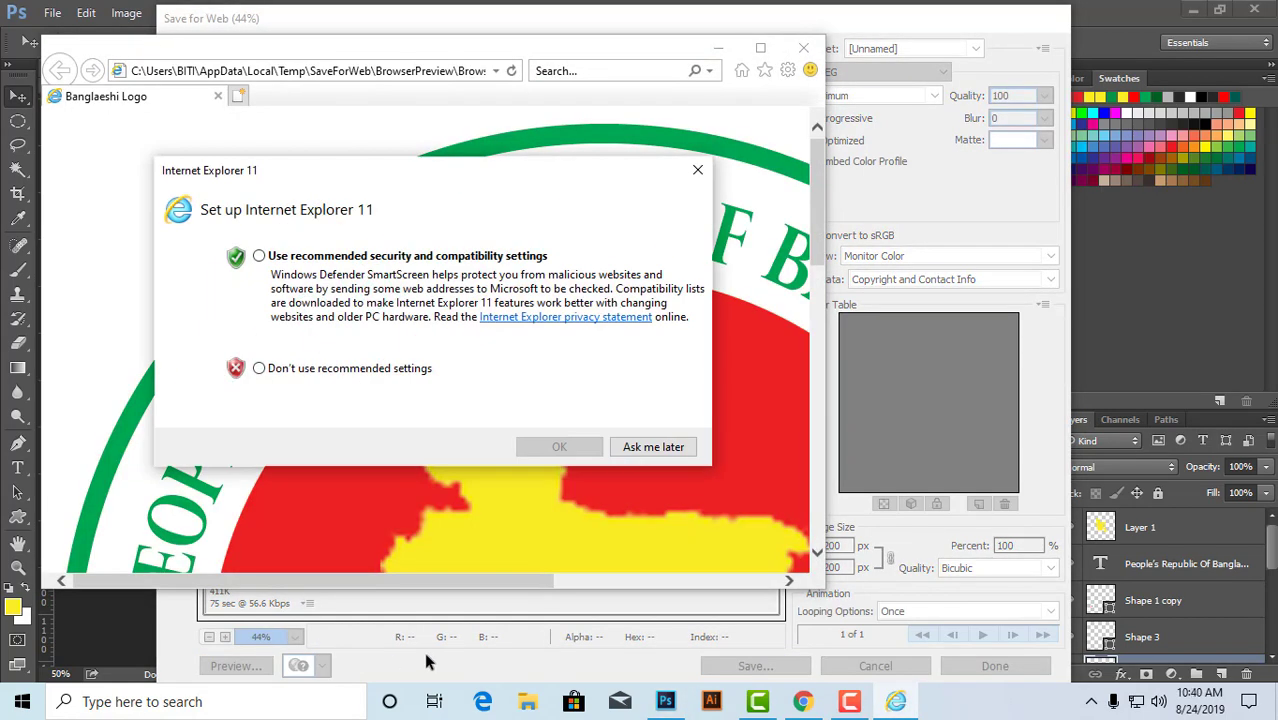
click(697, 170)
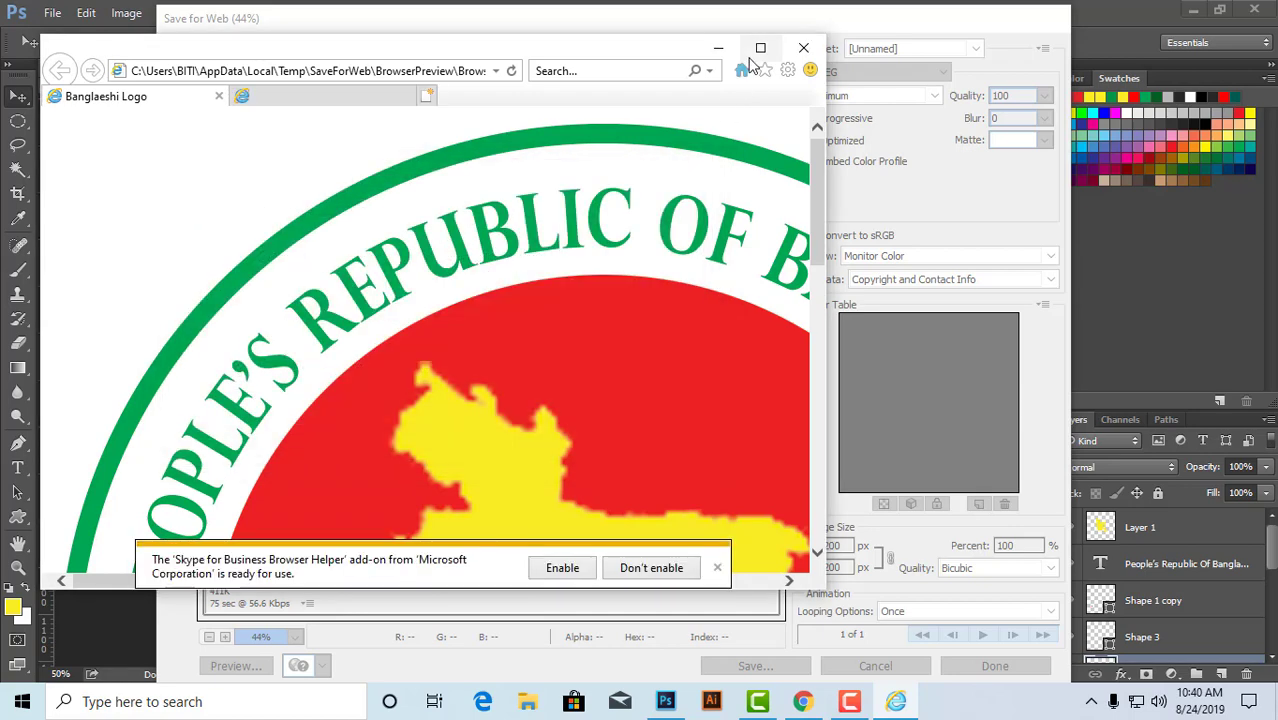
click(760, 48)
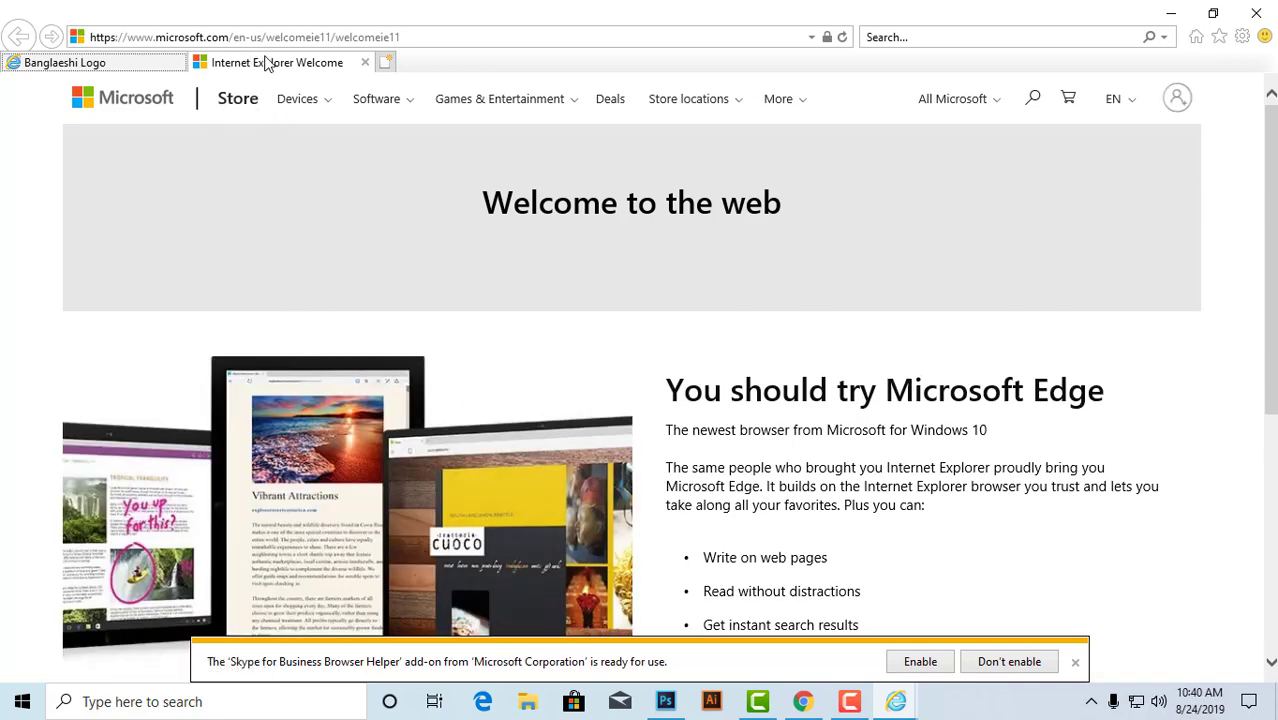
scroll(490, 440, down, 4)
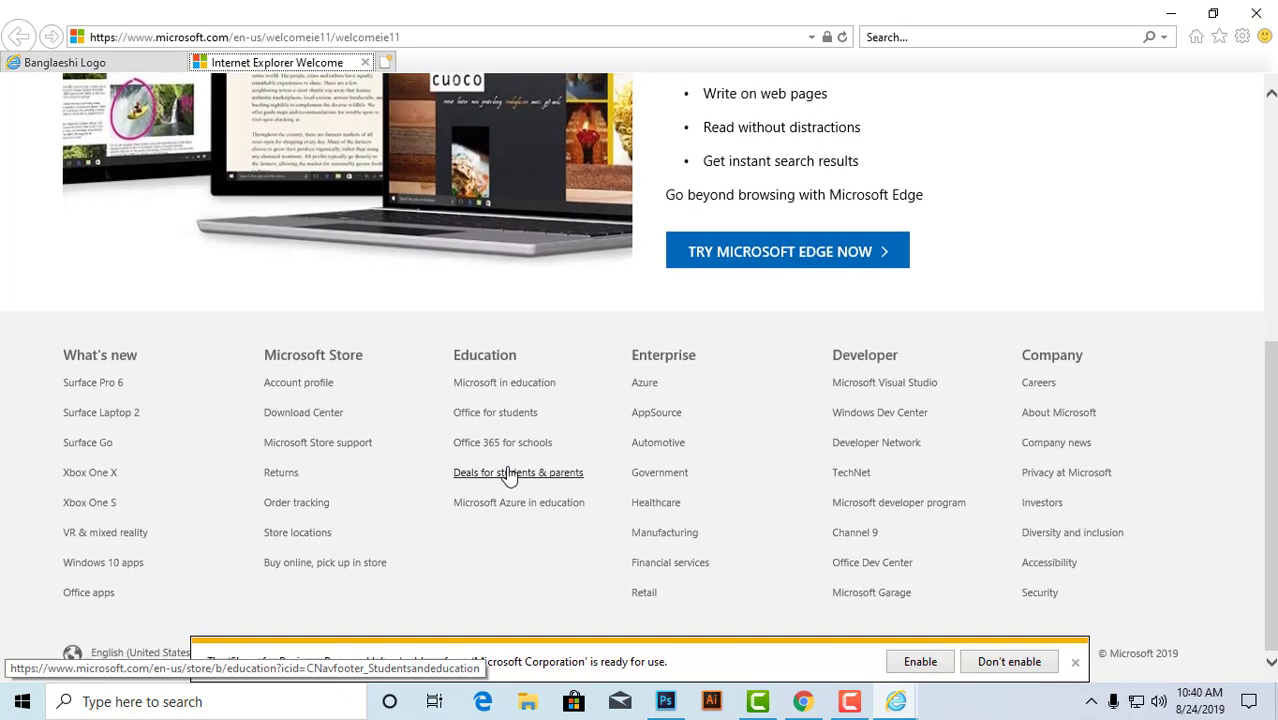
scroll(400, 360, up, 5)
scroll(571, 334, down, 6)
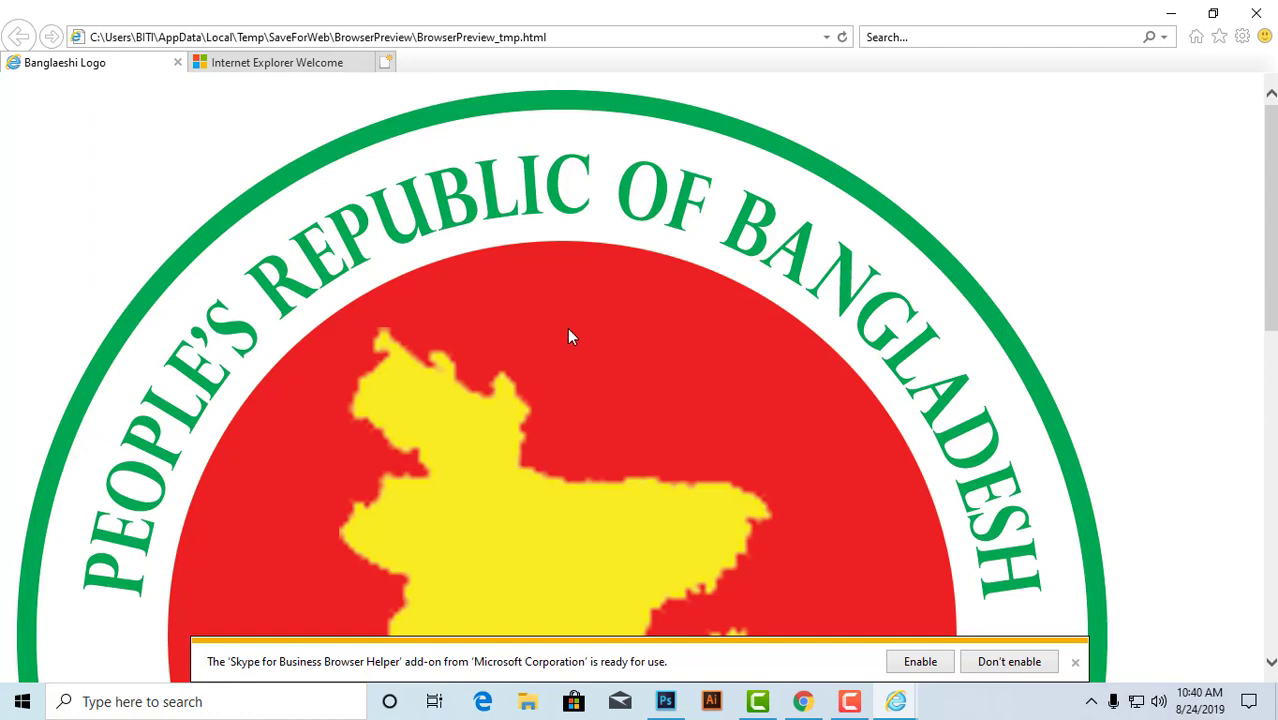
scroll(628, 432, up, 6)
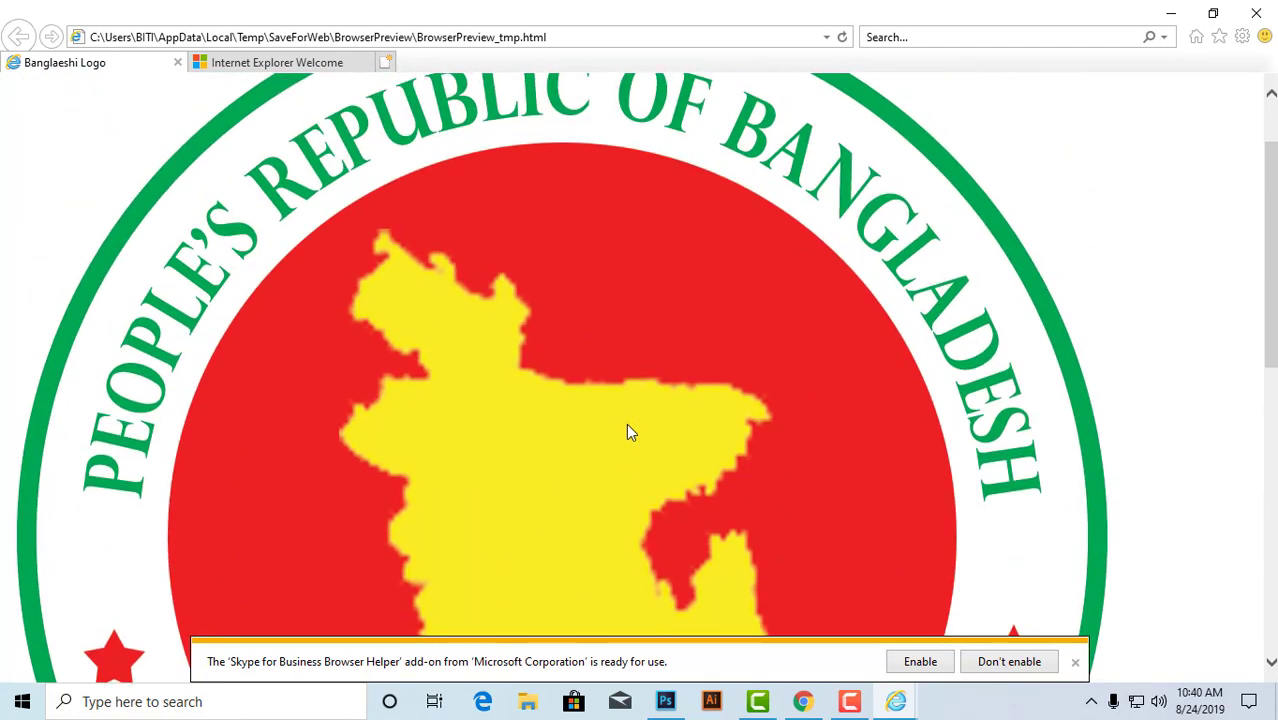
scroll(628, 432, up, 1)
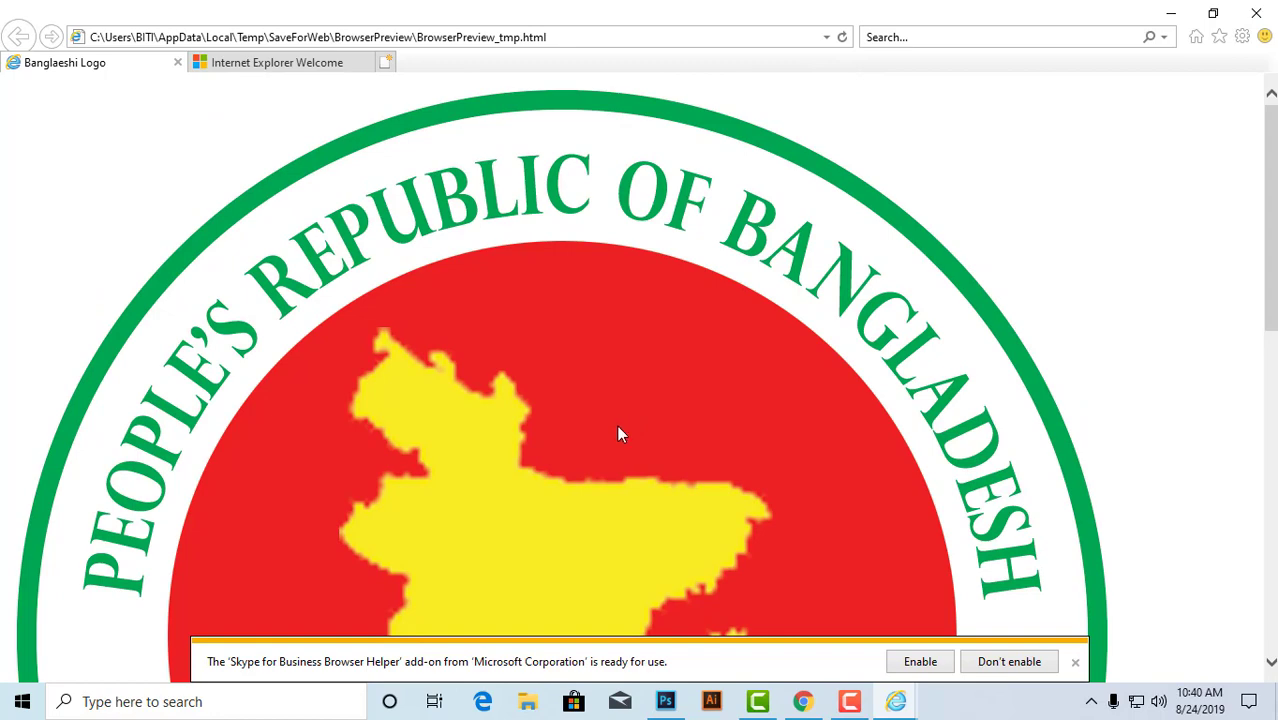
scroll(616, 424, down, 2)
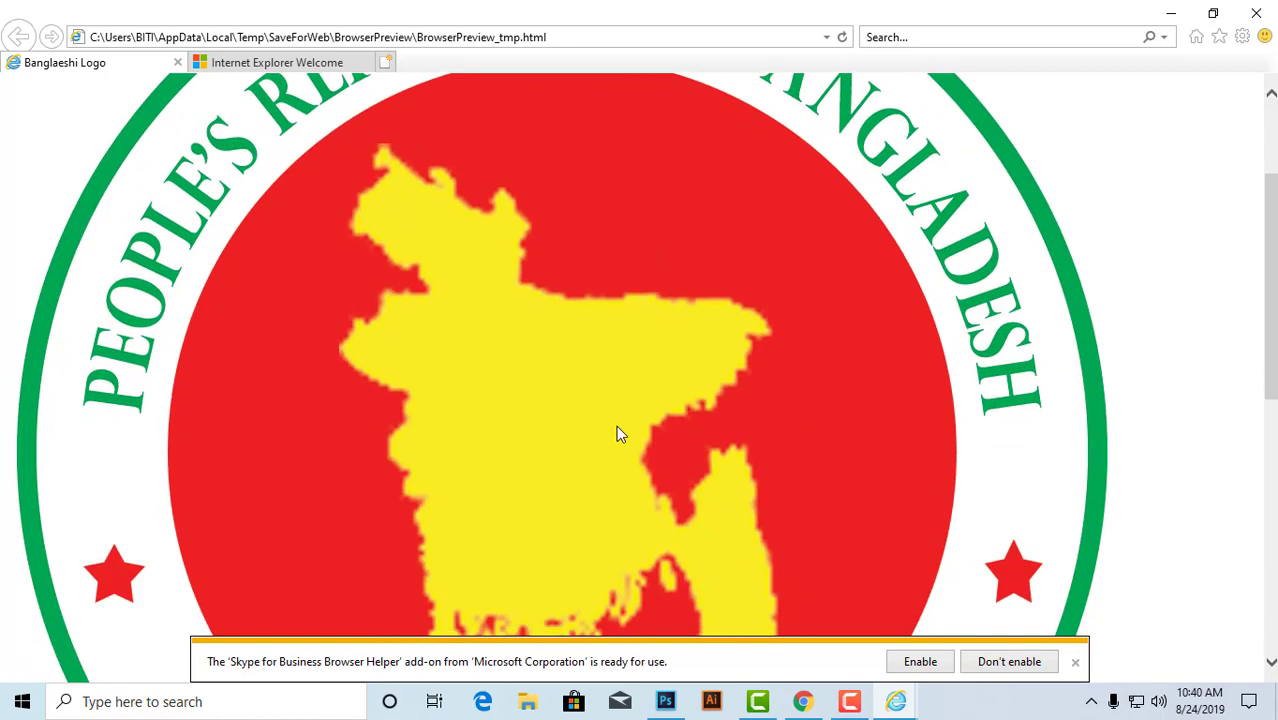
scroll(610, 433, up, 2)
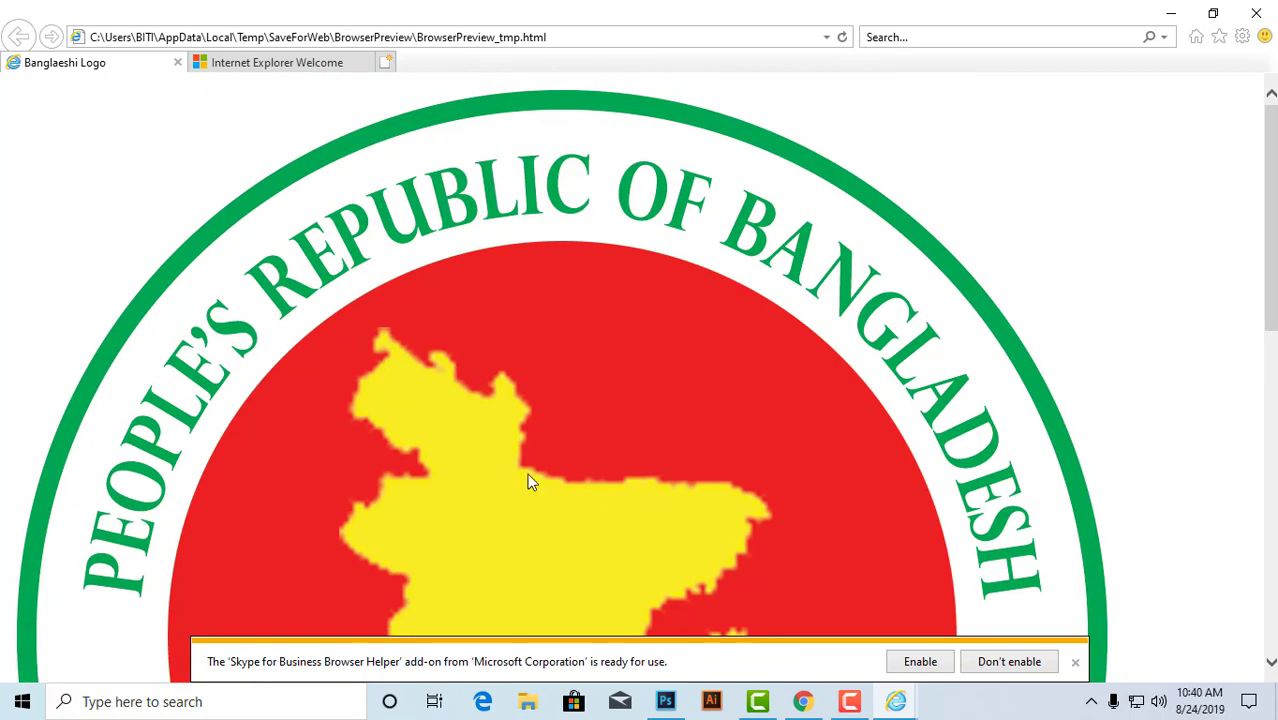
click(1258, 14)
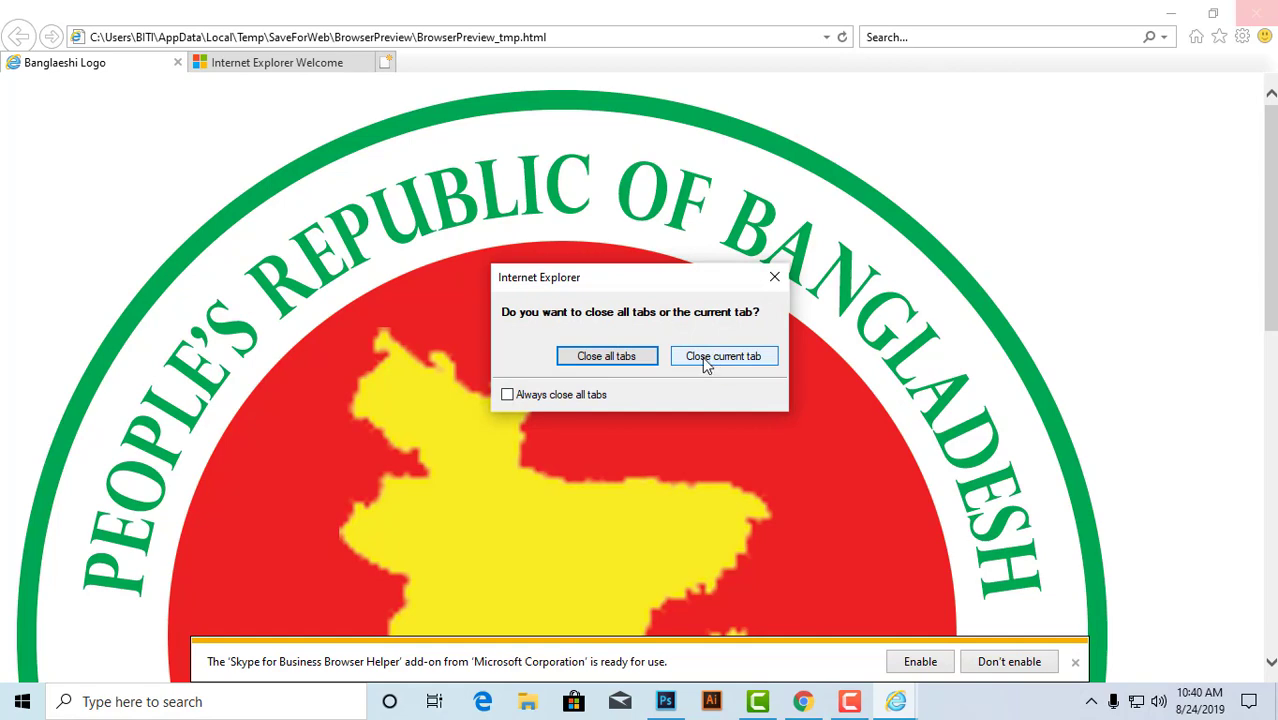
click(606, 357)
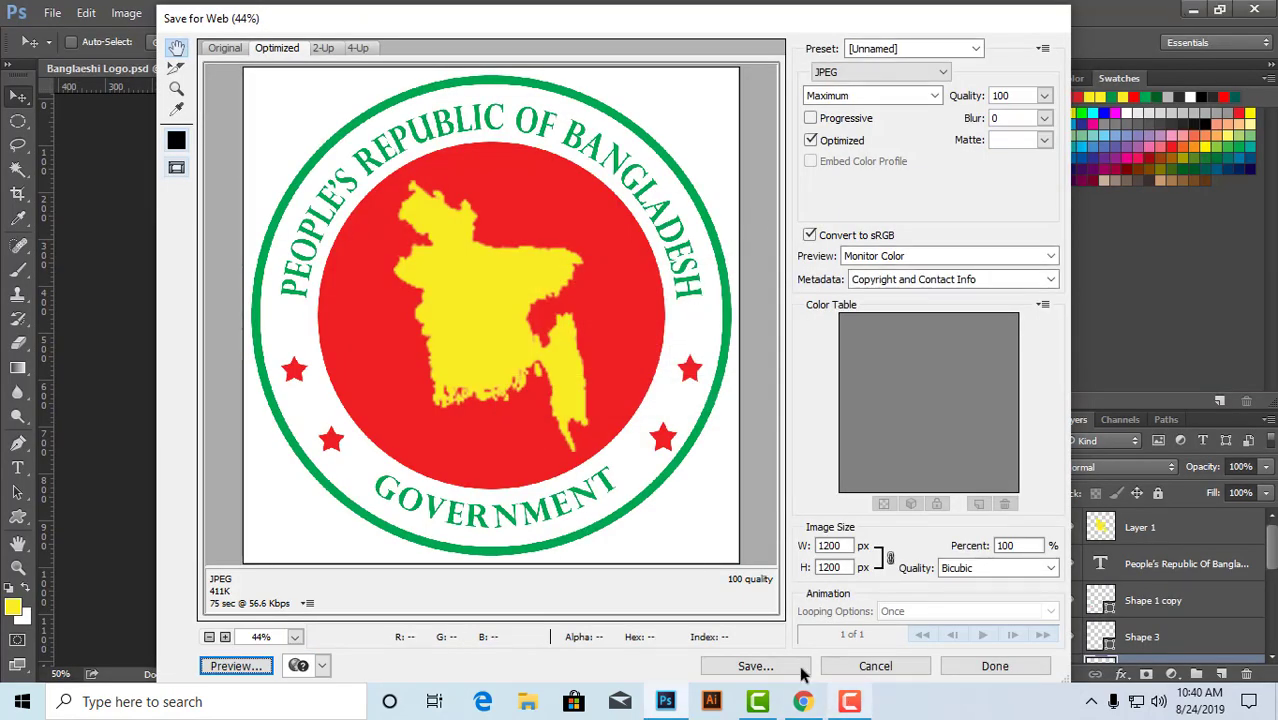
- Save the optimized image to the Desktop as Banglaeshi-Logo(web), using the Images Only format
click(755, 665)
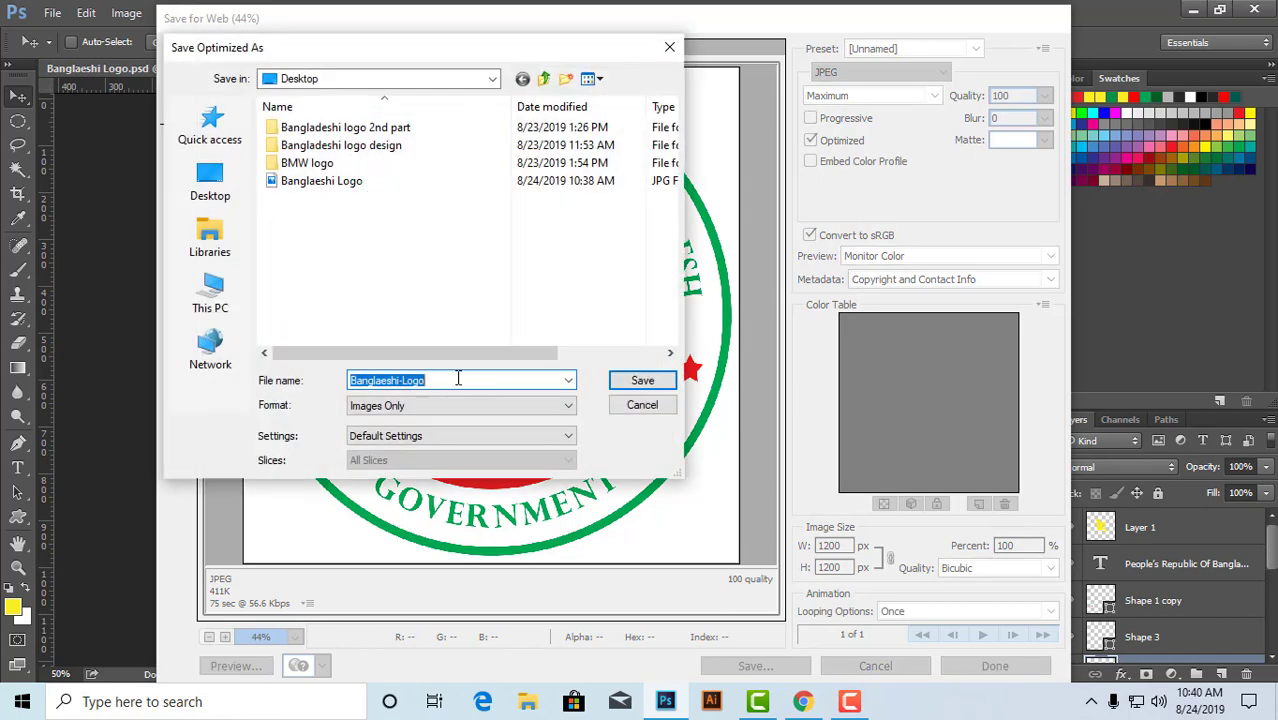
click(455, 380)
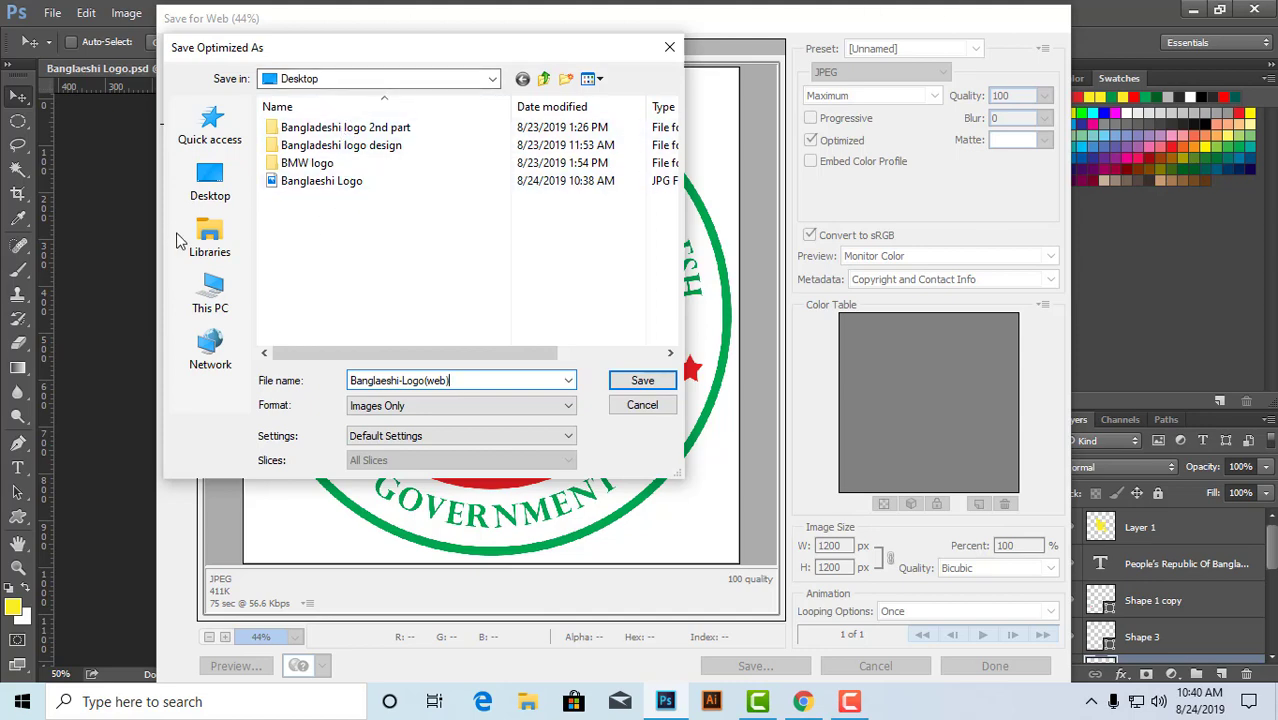
click(208, 183)
click(643, 379)
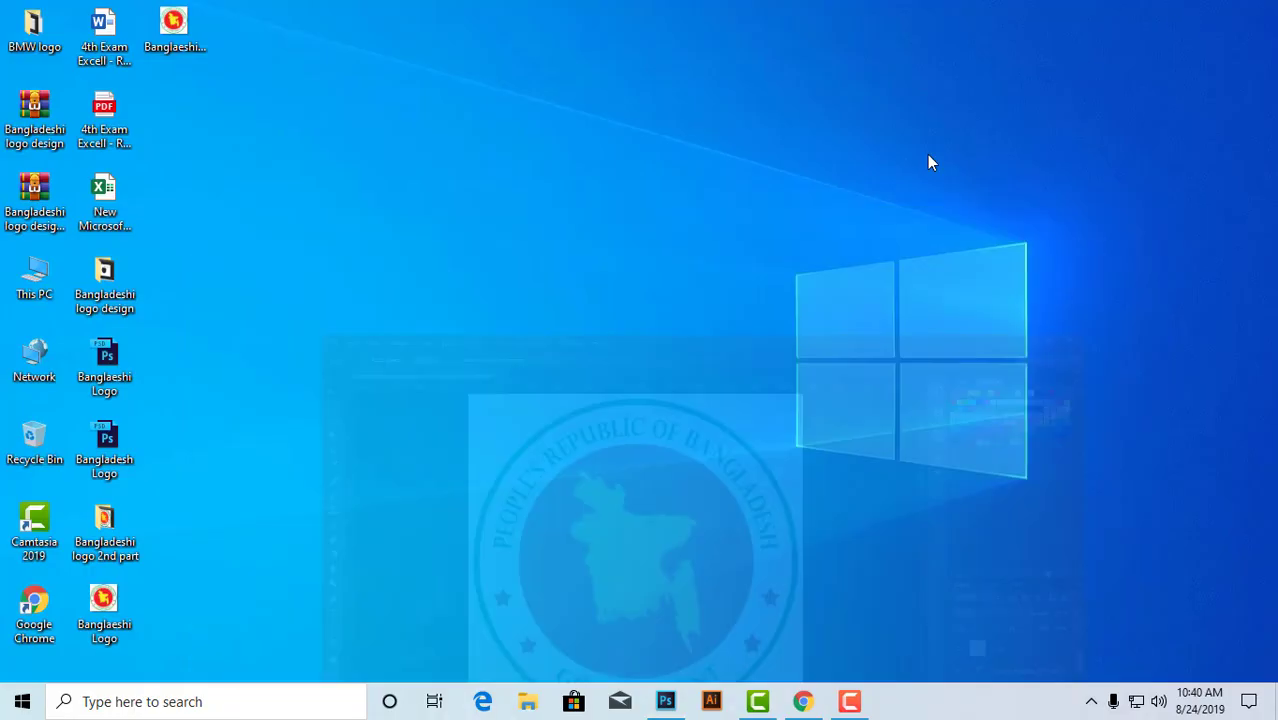
- Minimize Photoshop, open the exported Banglaeshi-Logo(web) image from the desktop to check it, and close it
click(1193, 9)
click(530, 481)
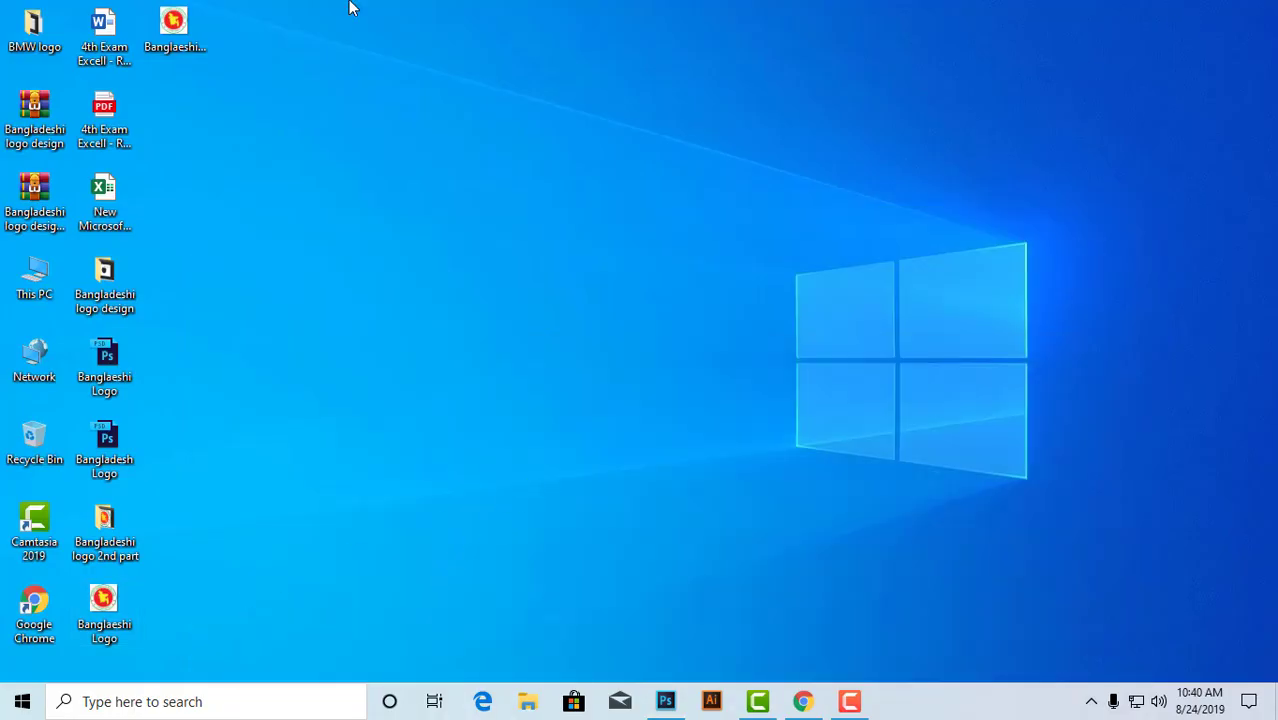
double_click(176, 46)
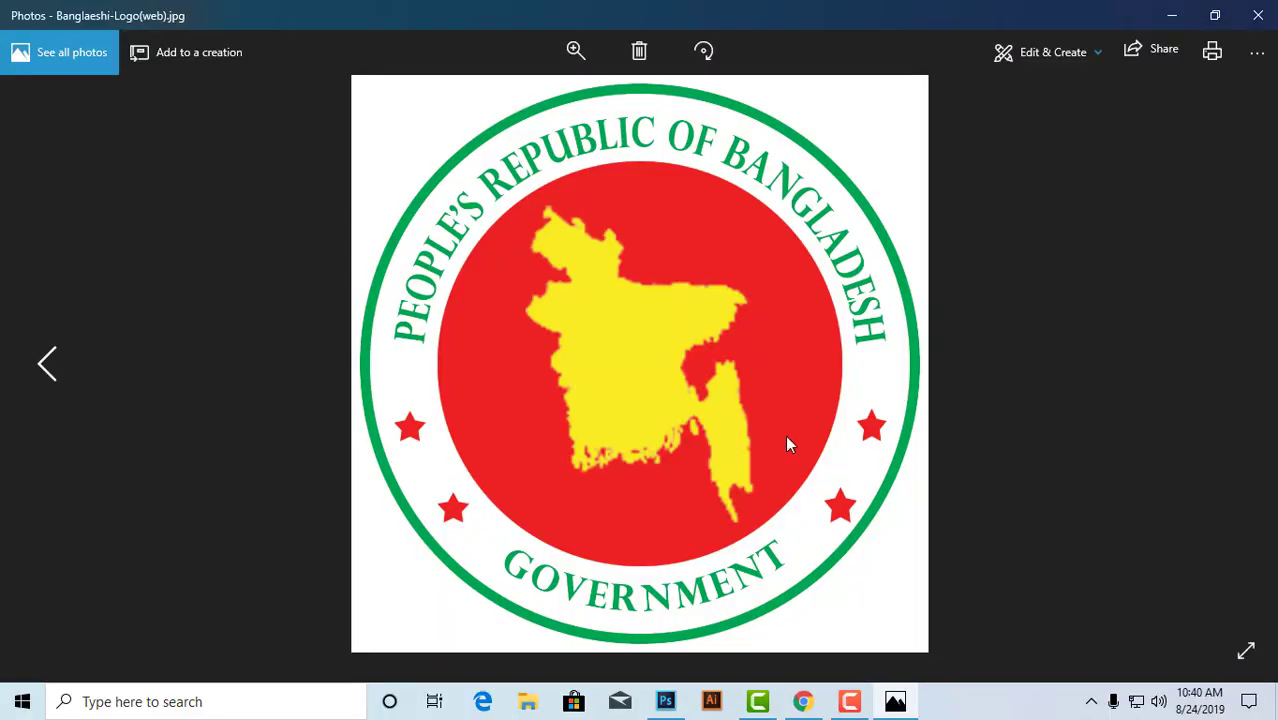
click(1256, 14)
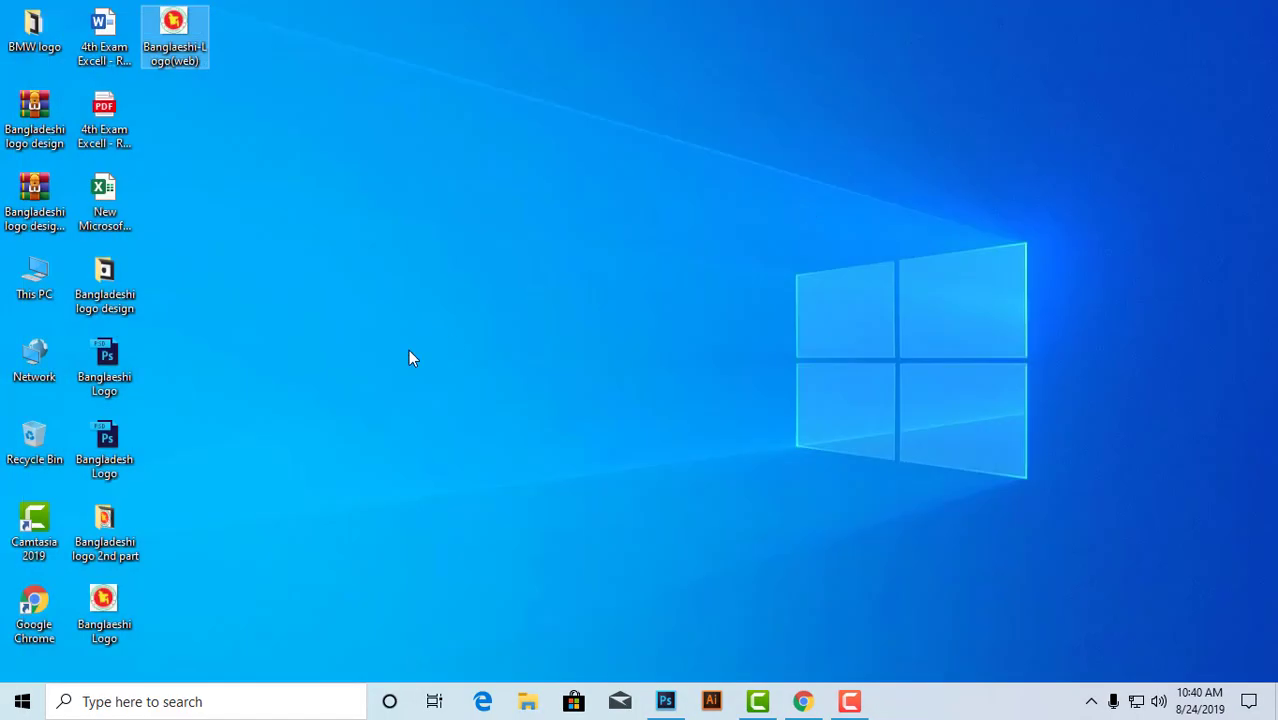
- Open the Banglaeshi Logo JPEG from the desktop, compare it with the web version, and close the viewer
click(105, 615)
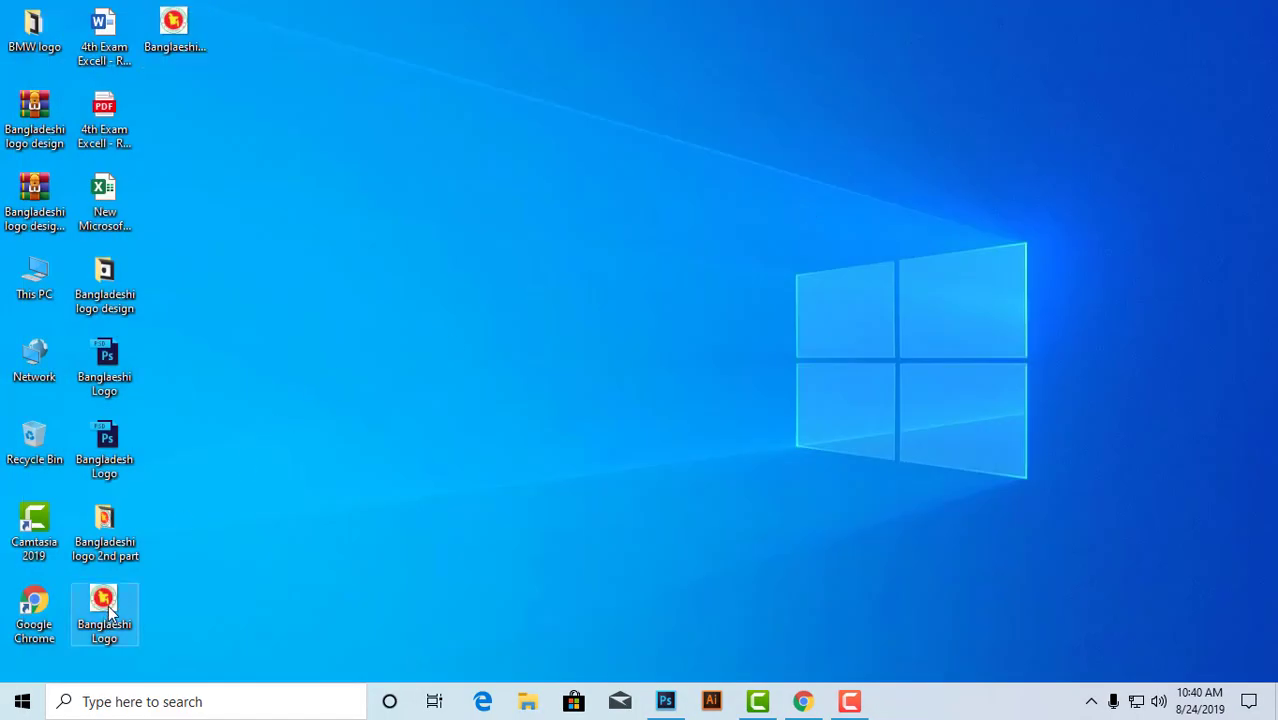
double_click(108, 612)
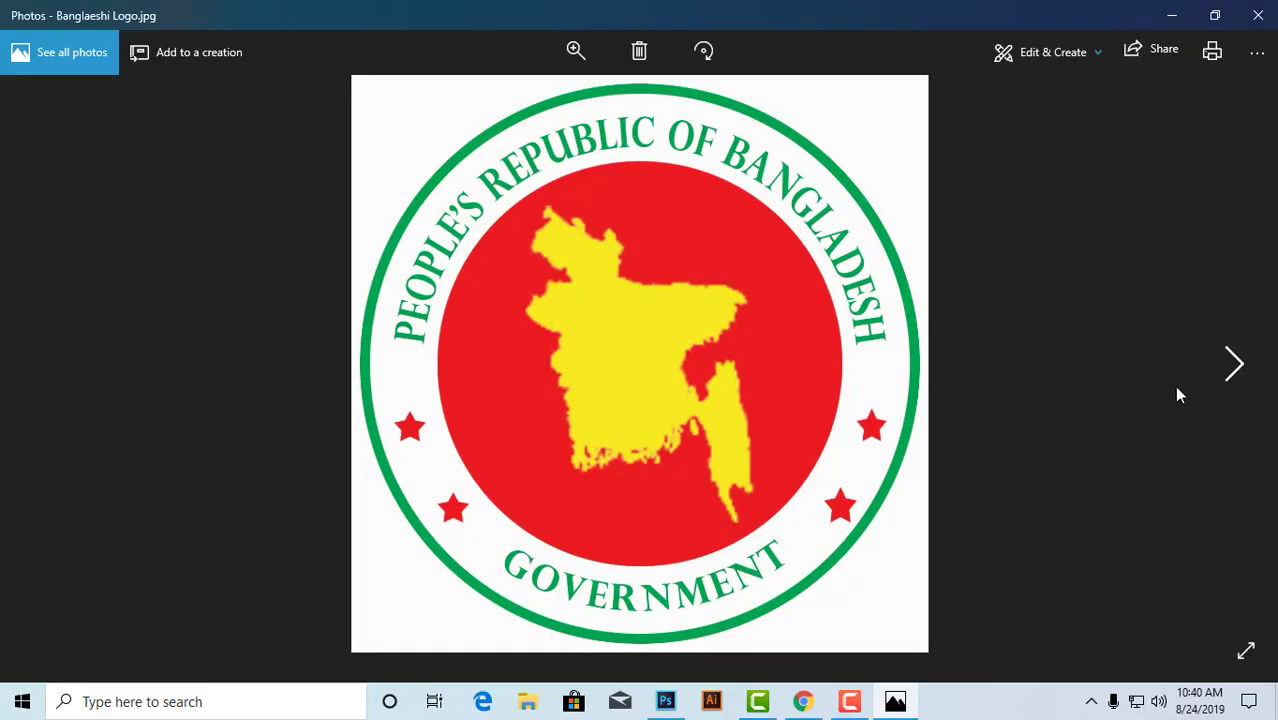
click(1233, 368)
click(1260, 18)
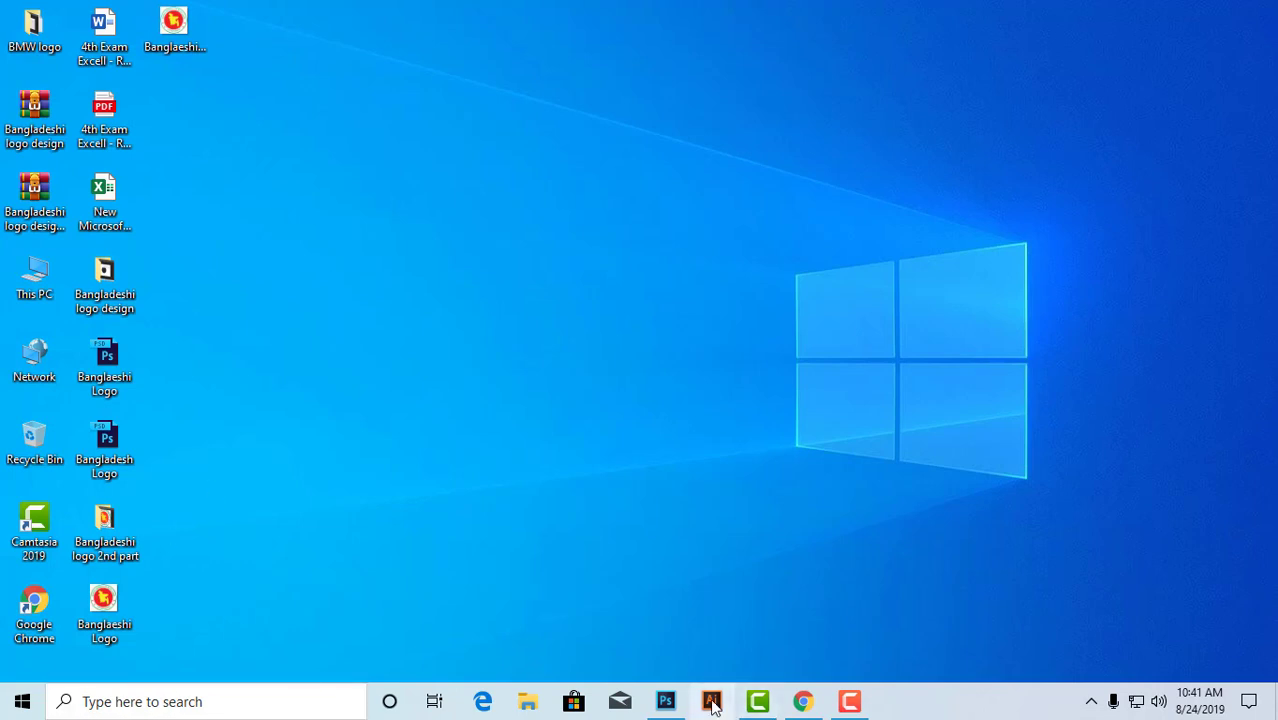
- Switch back to Photoshop, reopen Save for Web, review the preset and file format options, and choose JPEG
click(665, 701)
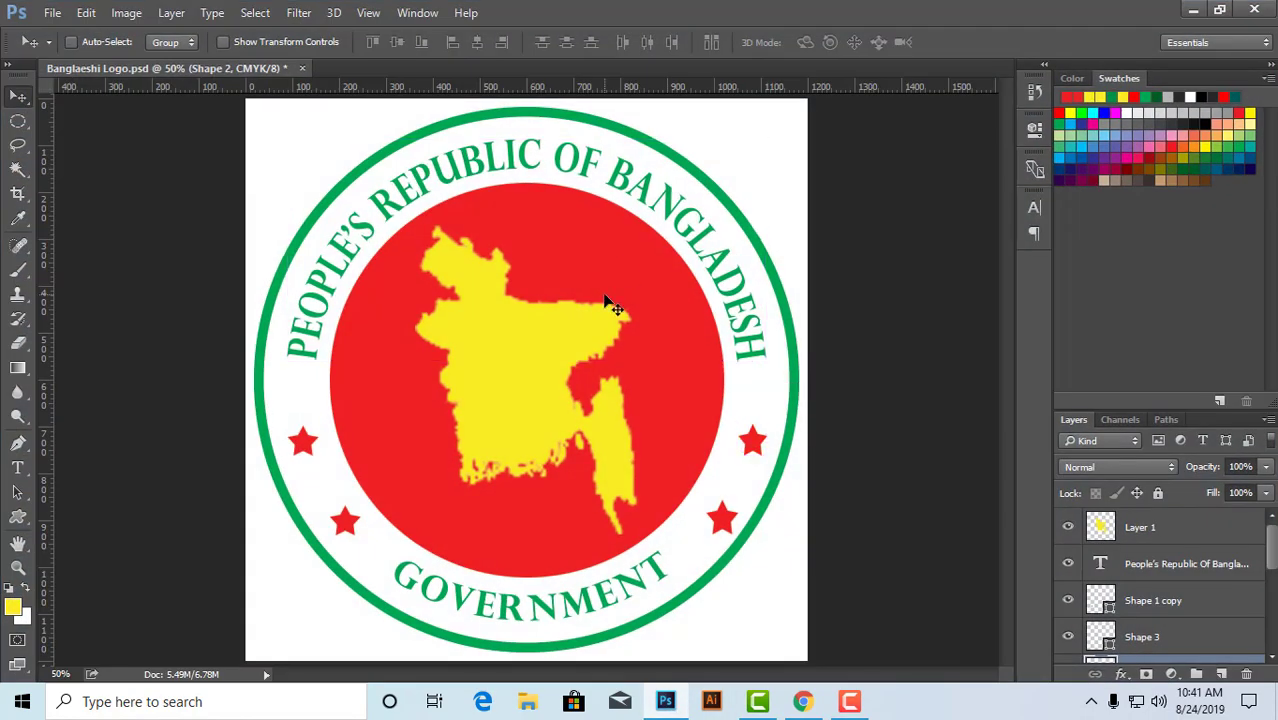
key(ctrl)
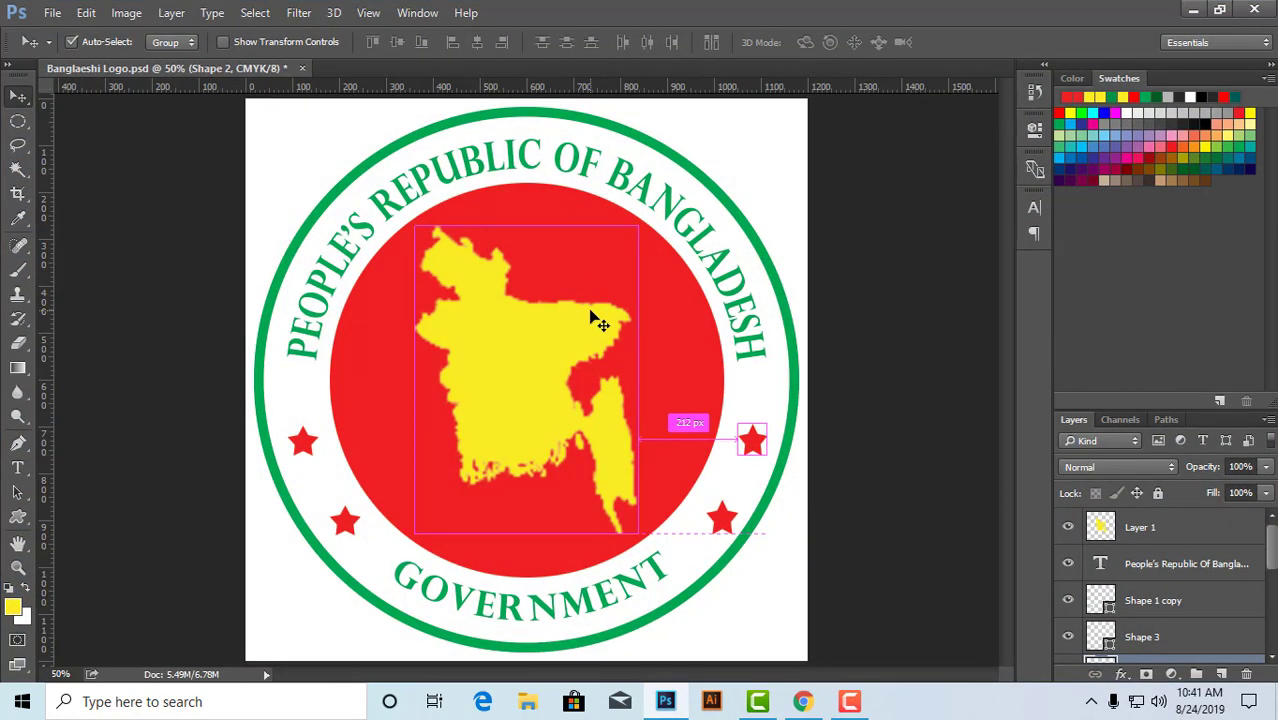
key(ctrl+alt+shift+s)
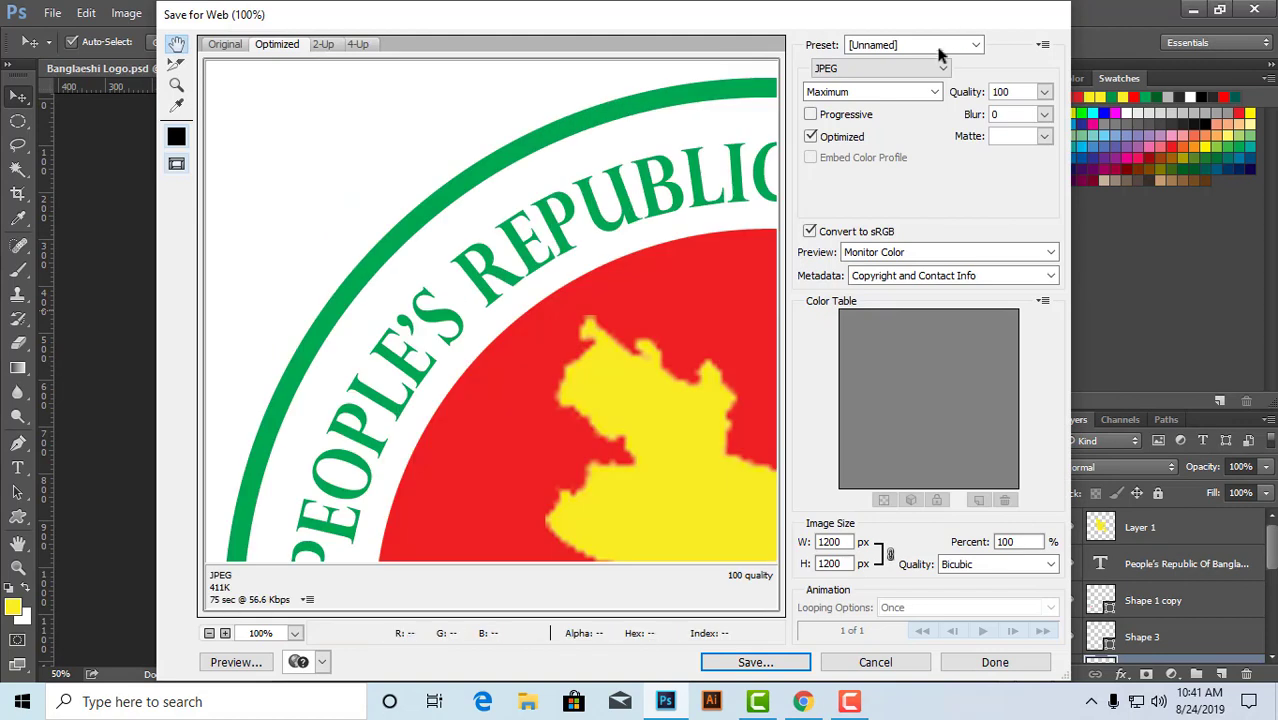
click(975, 45)
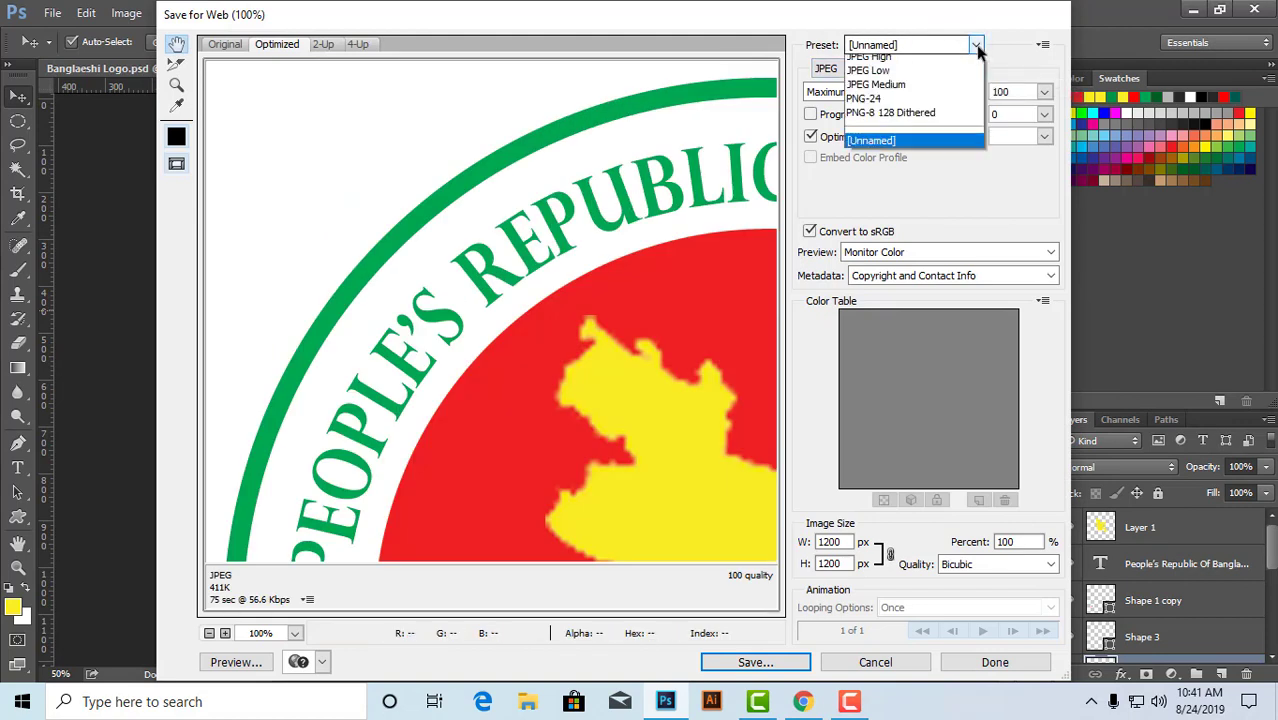
click(946, 46)
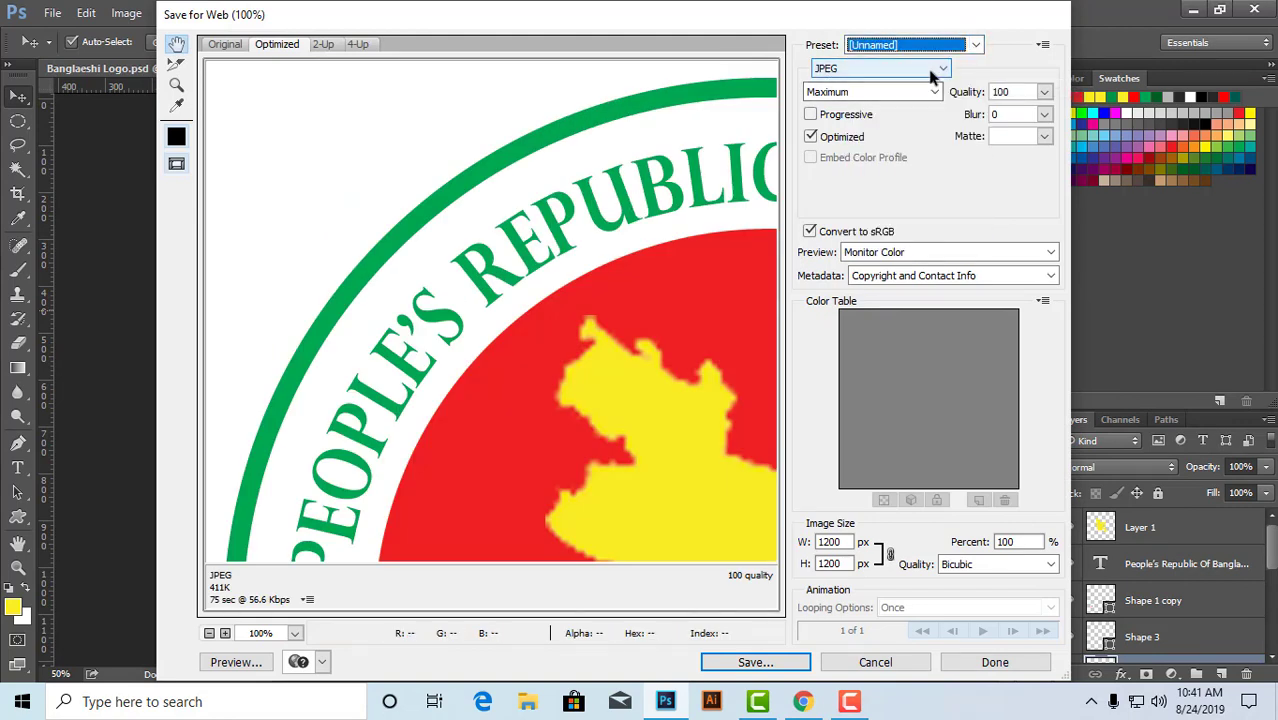
click(855, 70)
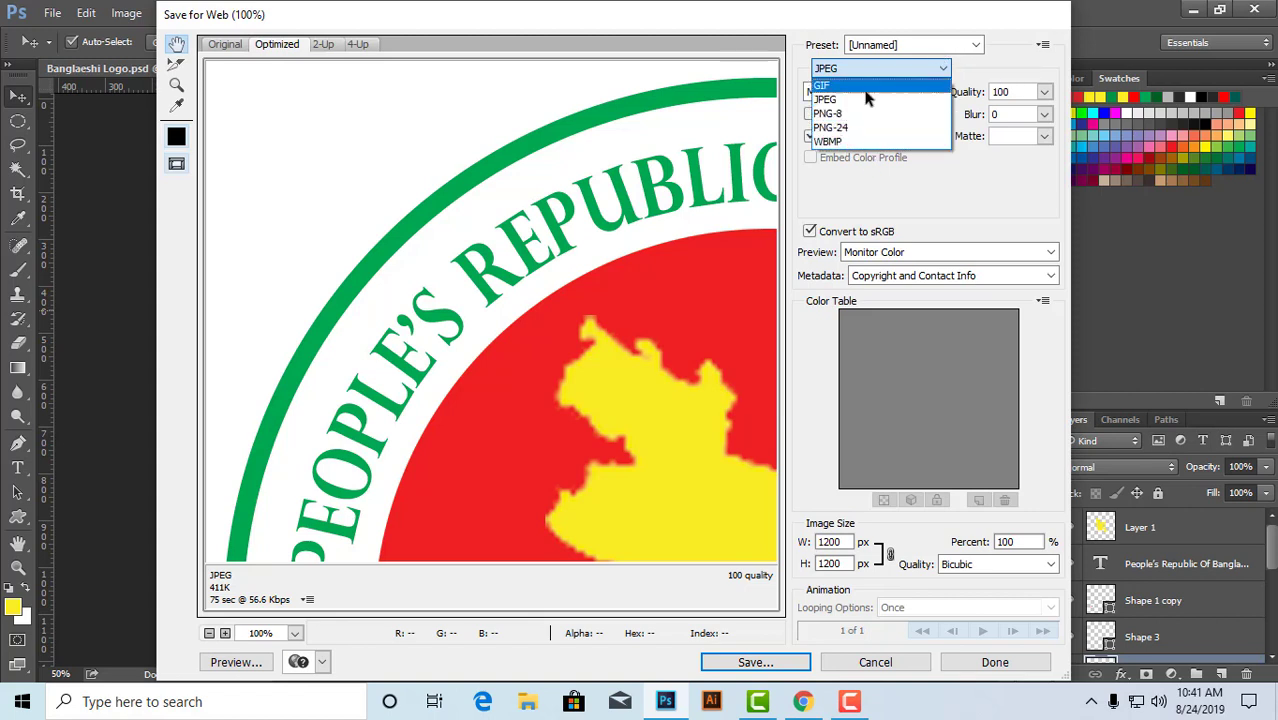
click(842, 100)
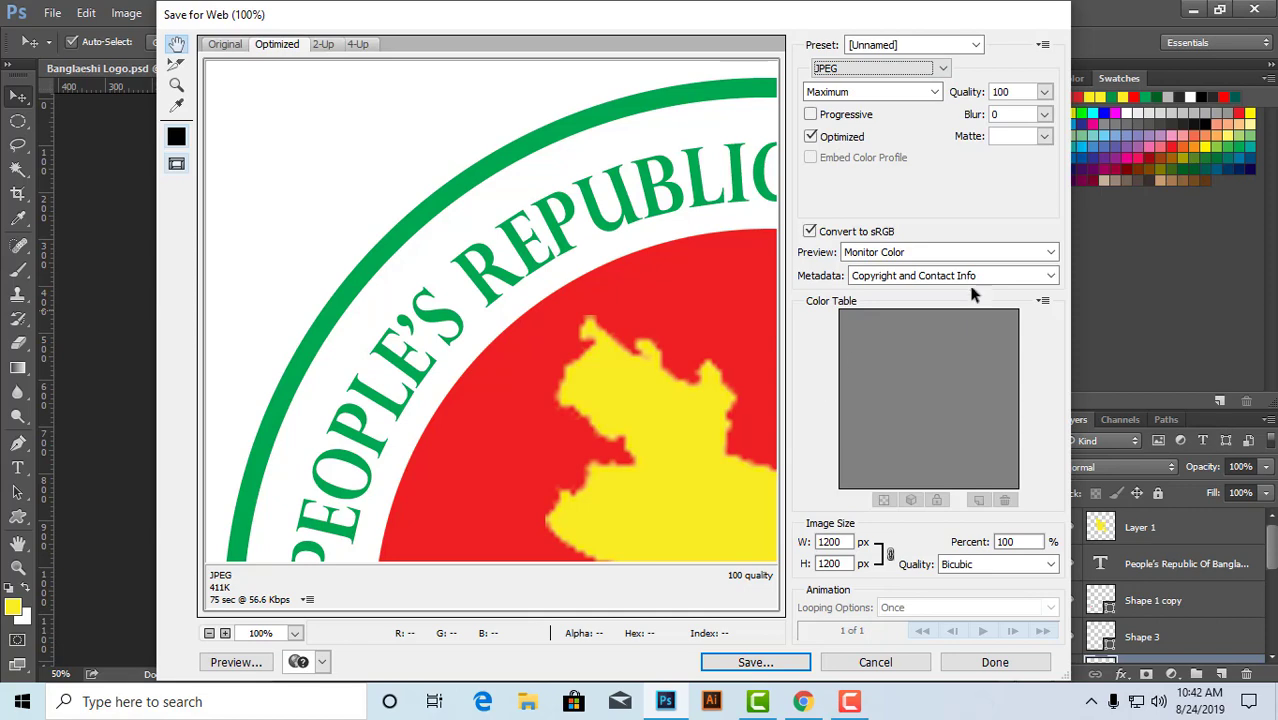
- Cancel Save for Web without exporting the logo again
click(878, 666)
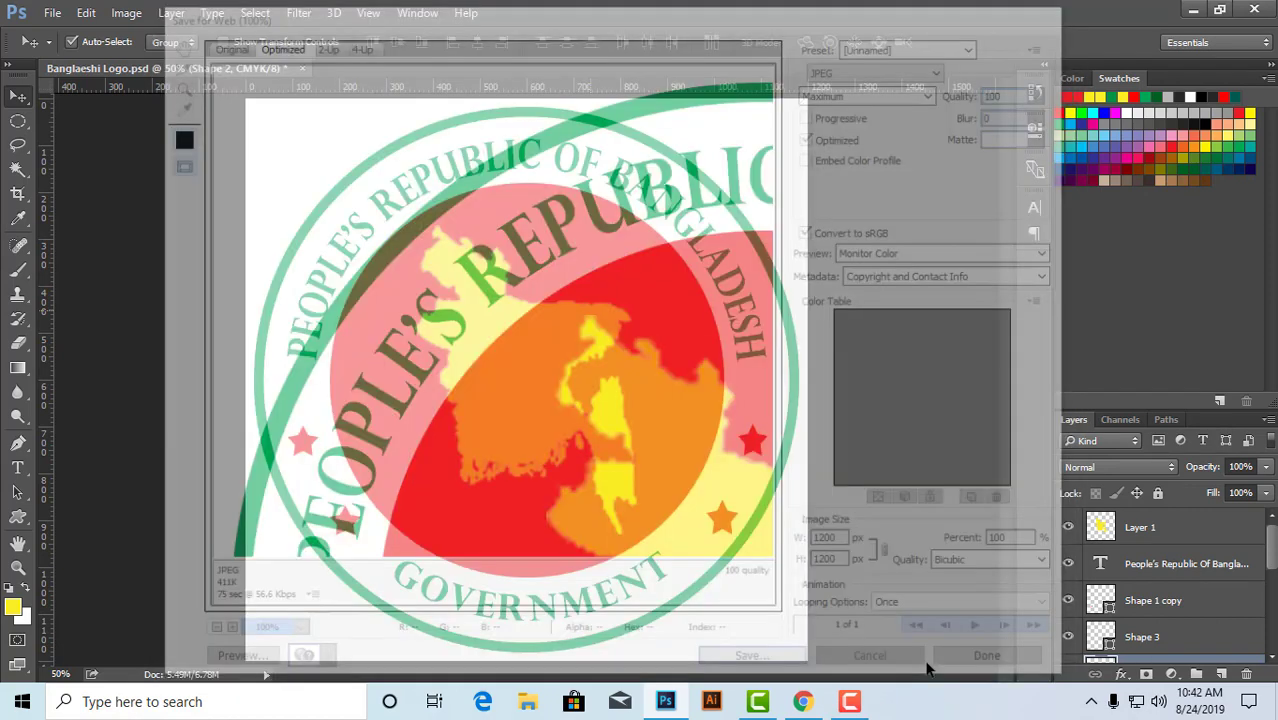
click(849, 701)
click(1188, 615)
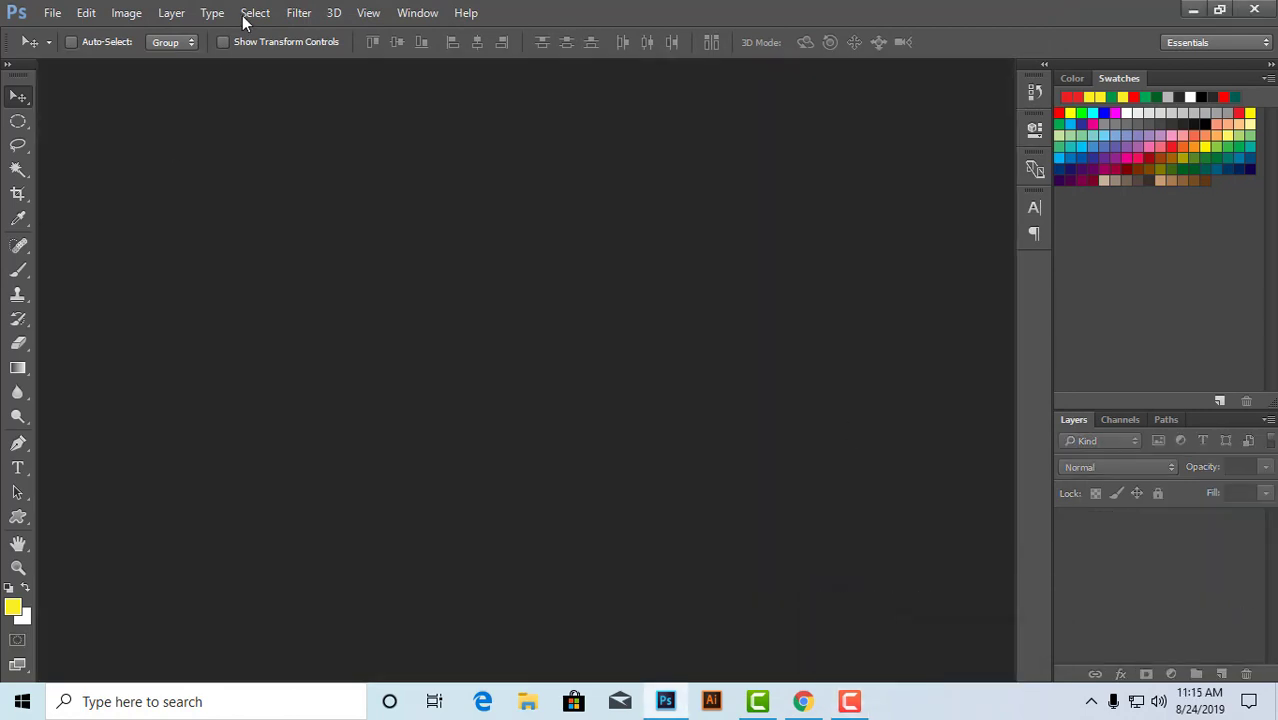
- Open the photo b_old-damaged-bw-photo-352x500.jpg from the BITM-Batch-01 folder
click(52, 14)
click(72, 51)
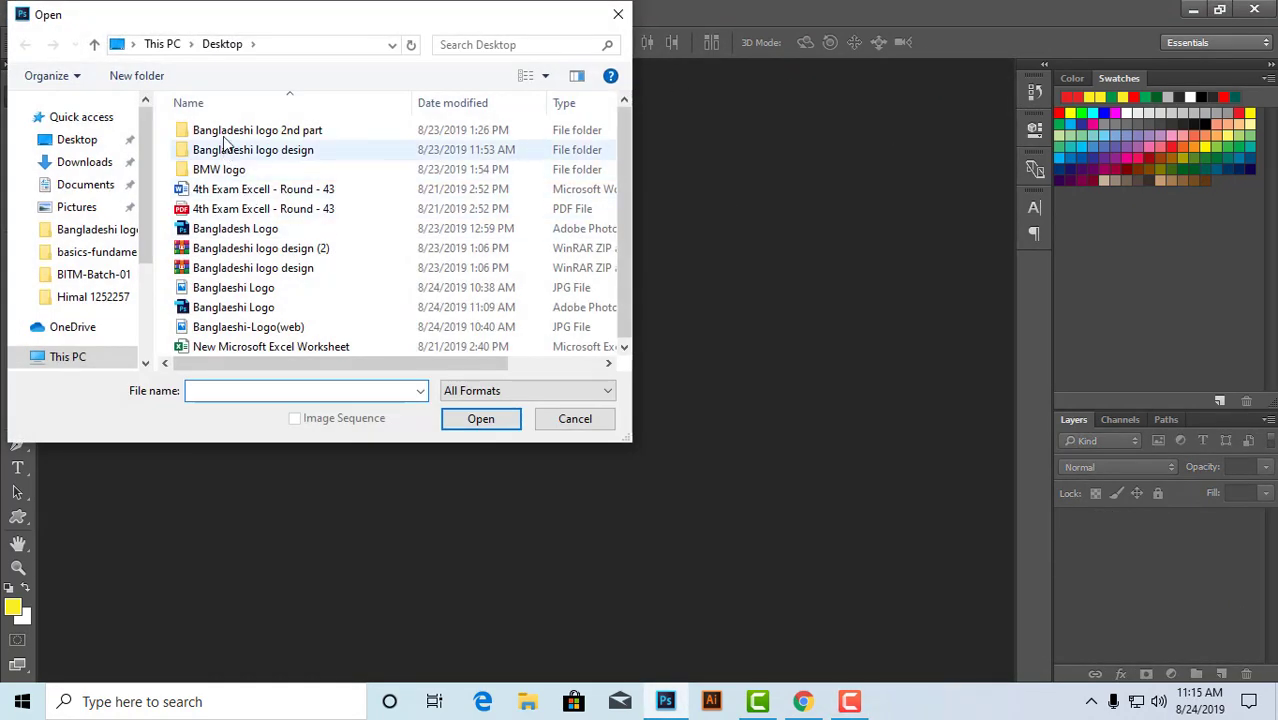
click(95, 275)
double_click(540, 170)
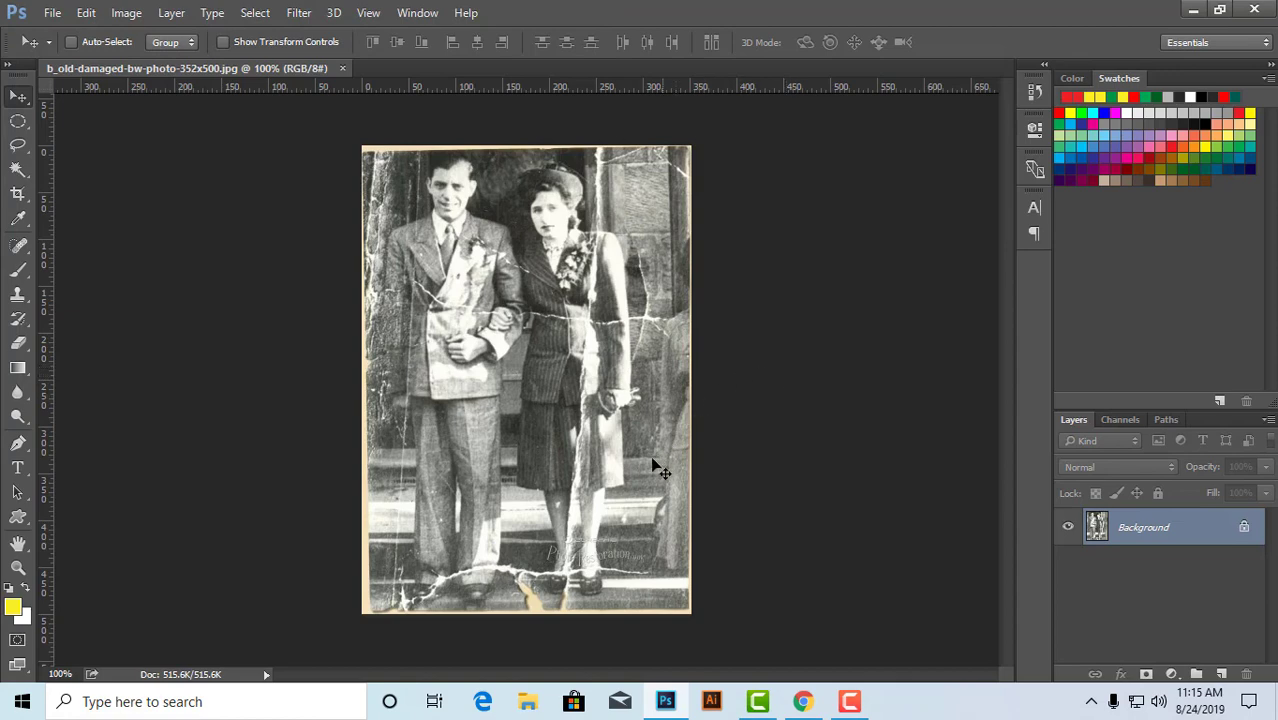
- Examine the cracks, tears and faded areas across the old photo at 300%, then return to the 100% view
key(ctrl+space)
click(538, 396)
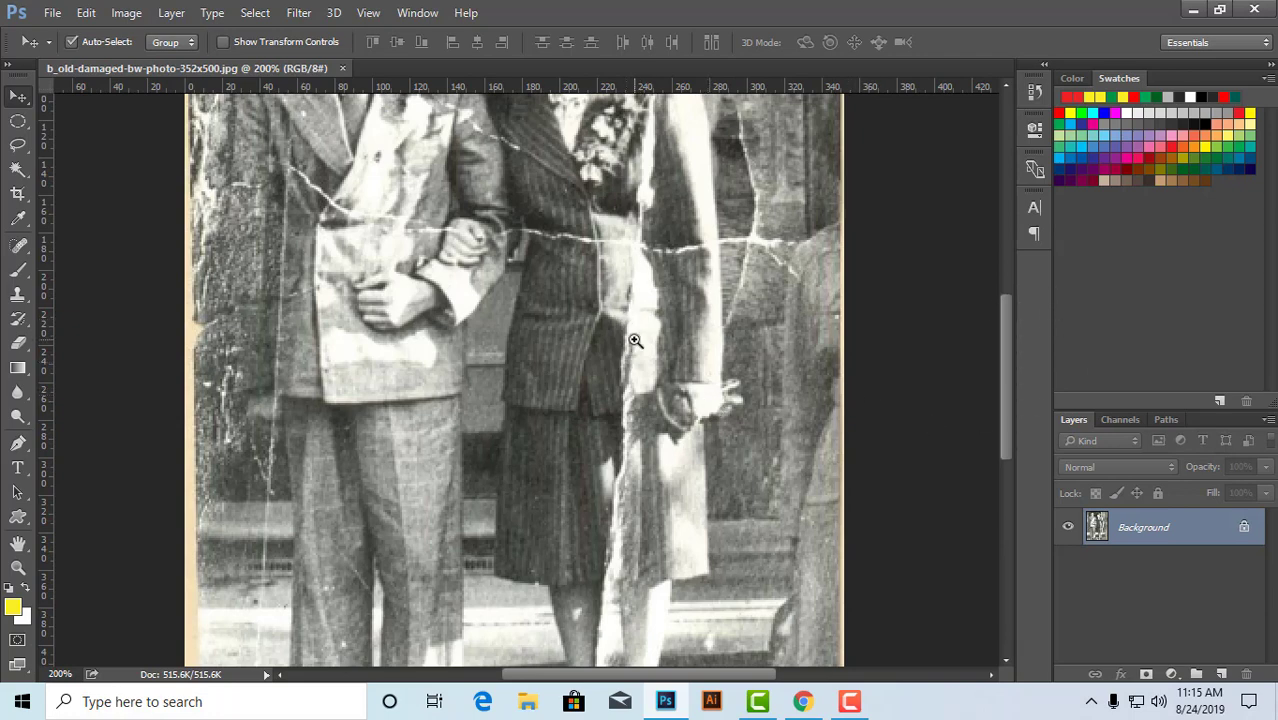
click(506, 316)
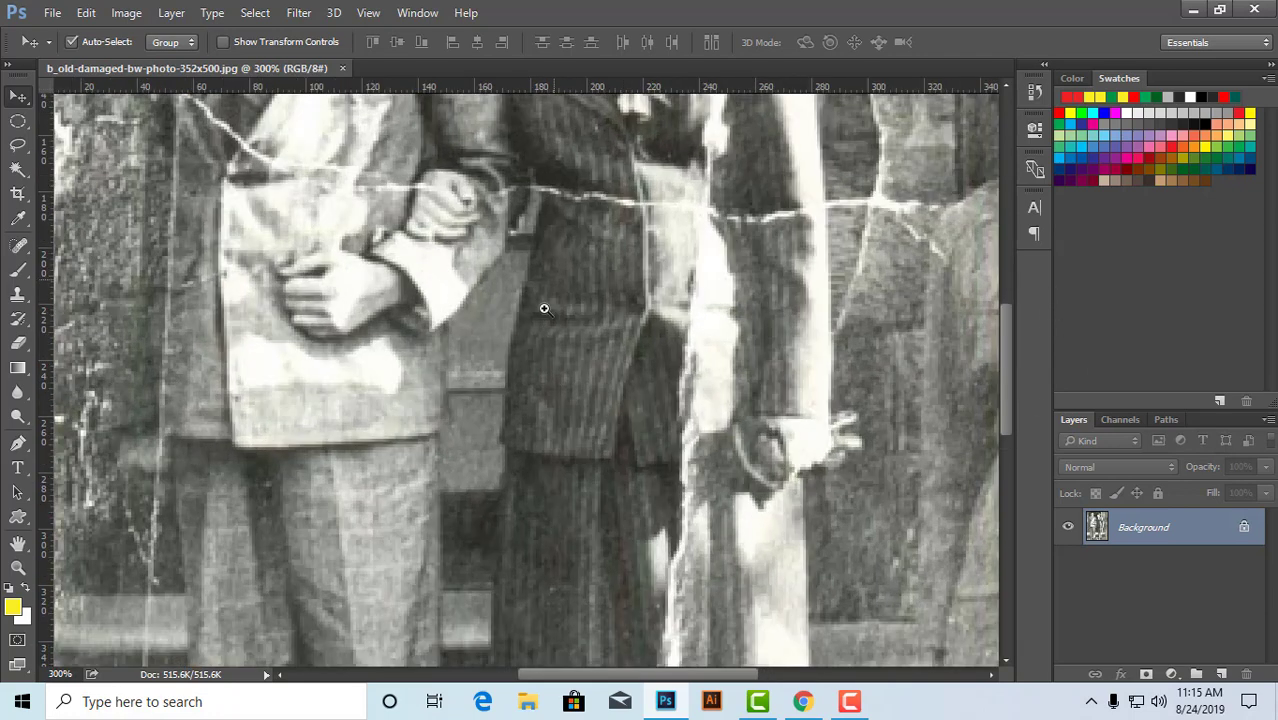
drag(447, 167, 523, 462)
drag(510, 556, 476, 240)
drag(612, 412, 500, 280)
drag(539, 409, 589, 423)
drag(421, 356, 429, 384)
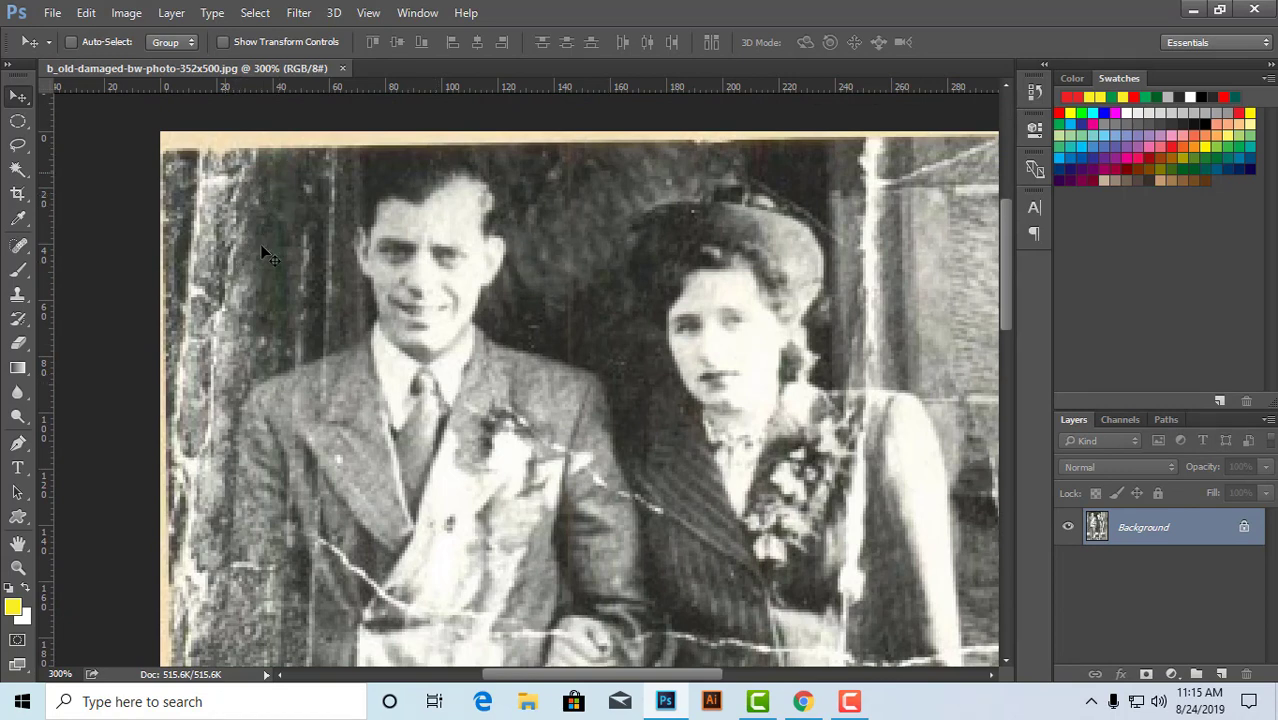
scroll(657, 485, down, 5)
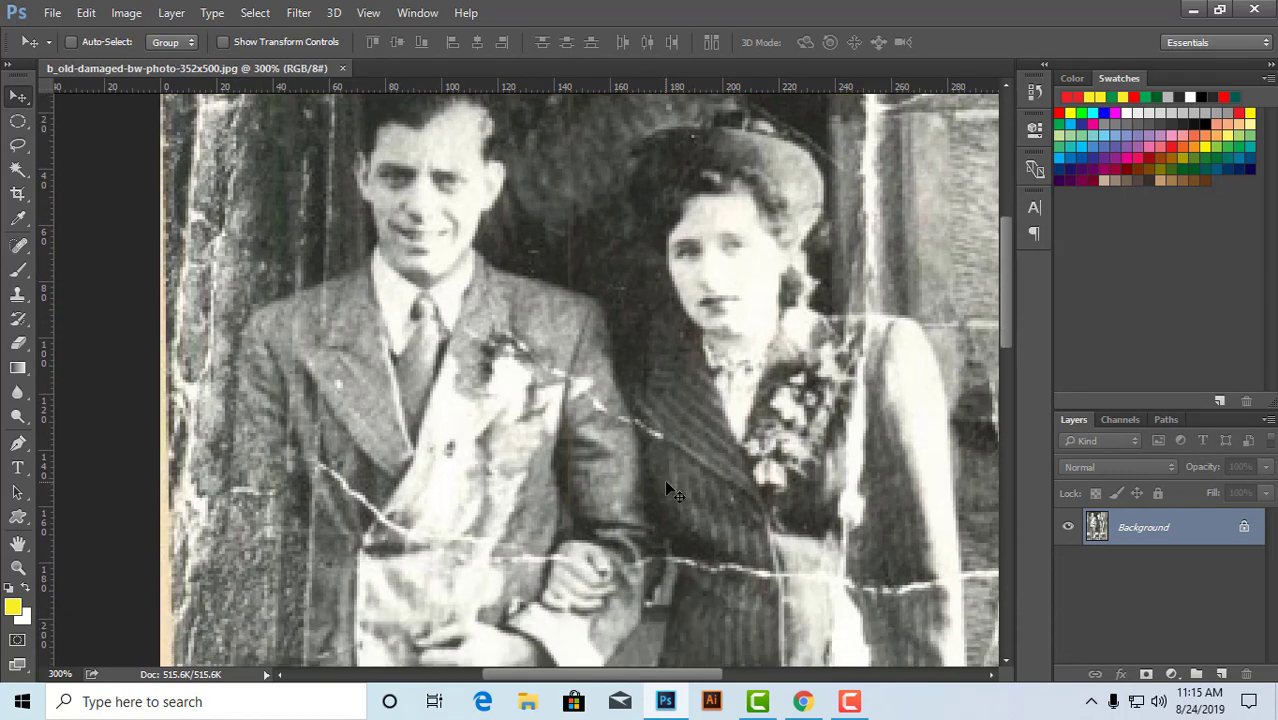
scroll(660, 502, down, 6)
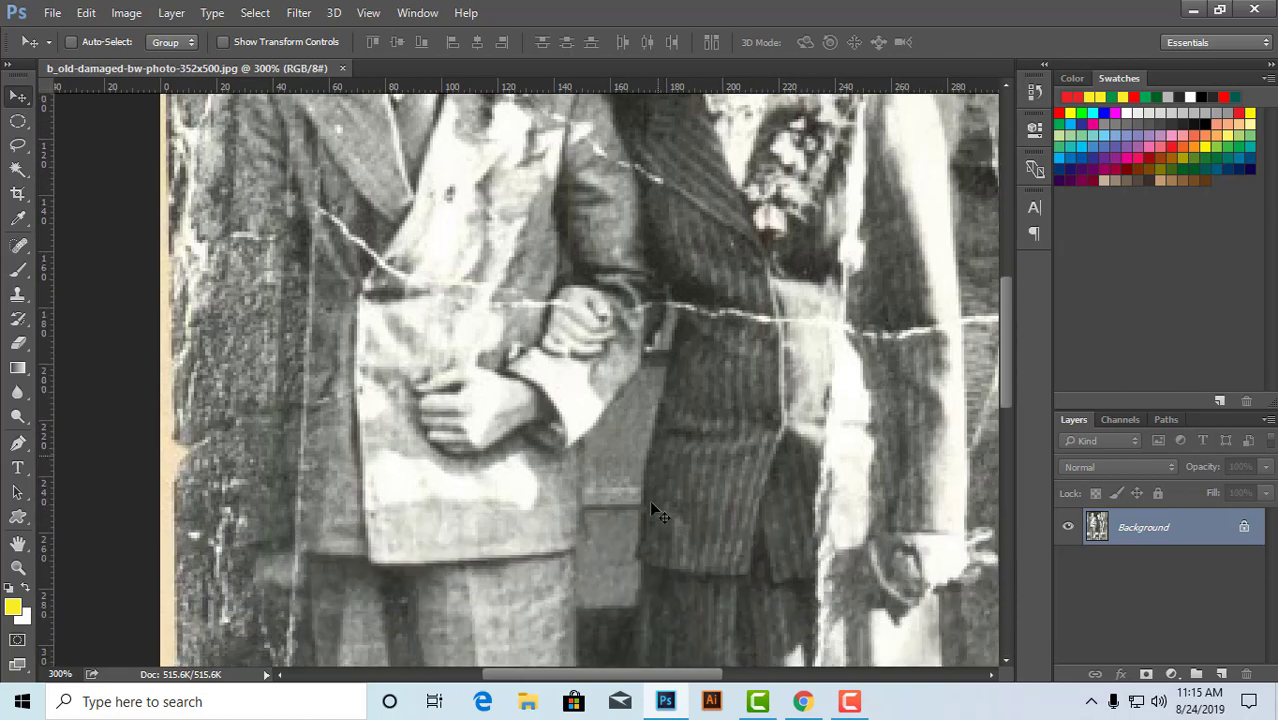
scroll(652, 510, up, 7)
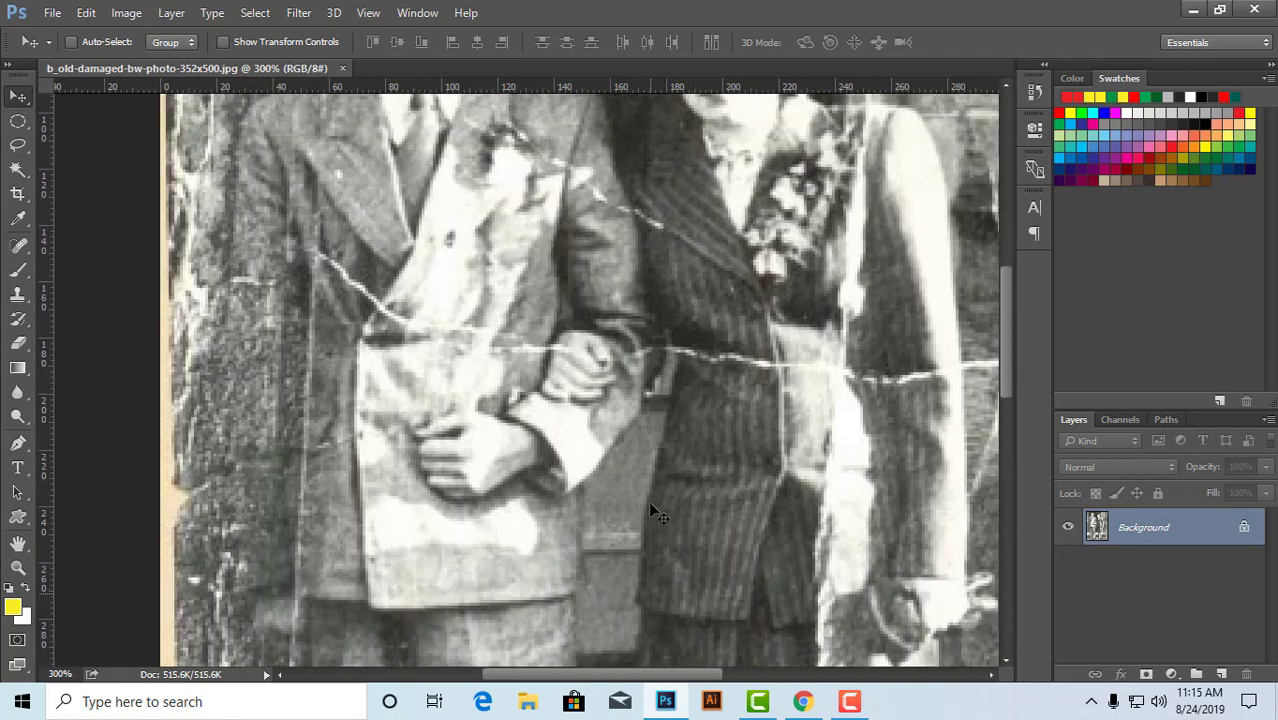
scroll(657, 513, up, 3)
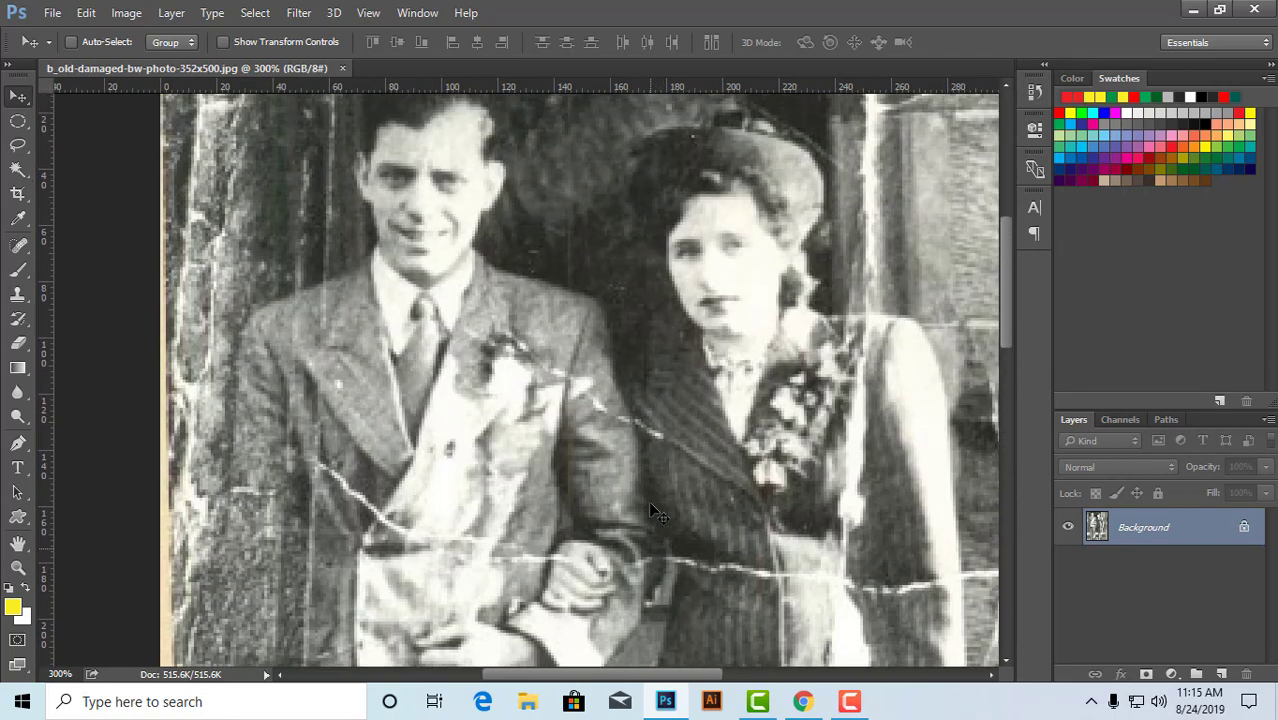
scroll(350, 432, down, 4)
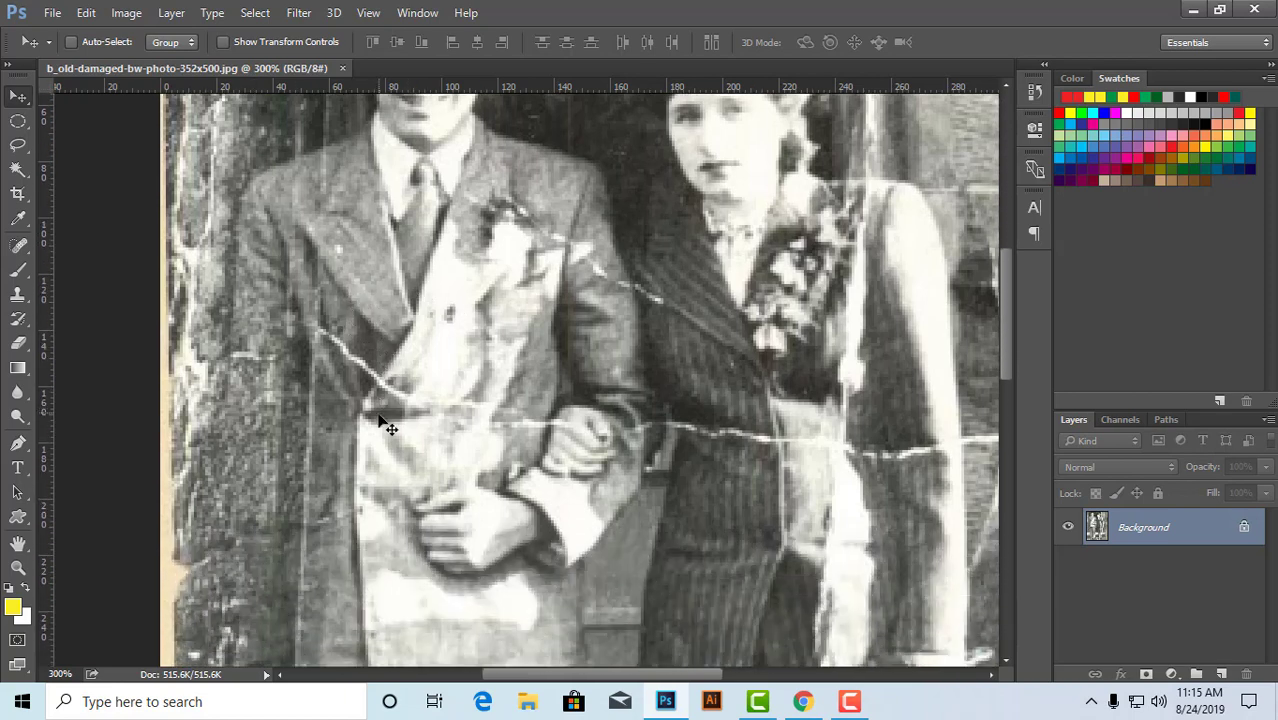
scroll(437, 430, down, 4)
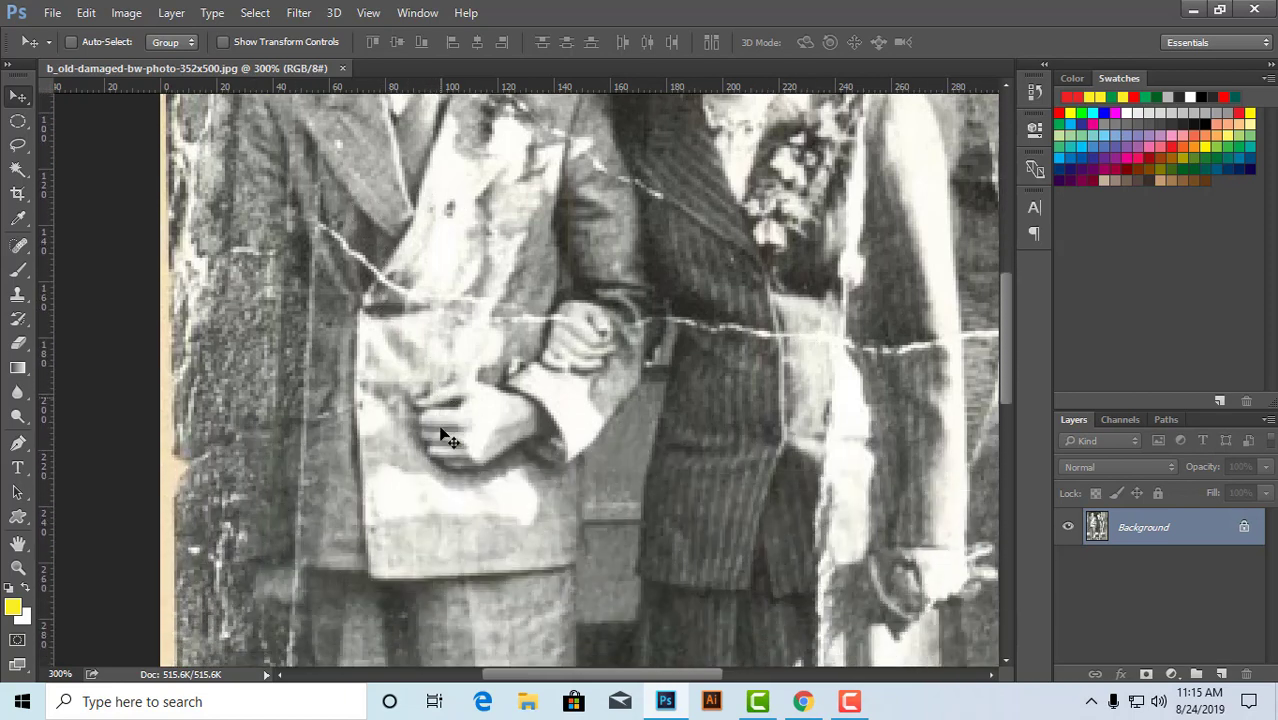
scroll(614, 448, down, 1)
scroll(616, 450, up, 4)
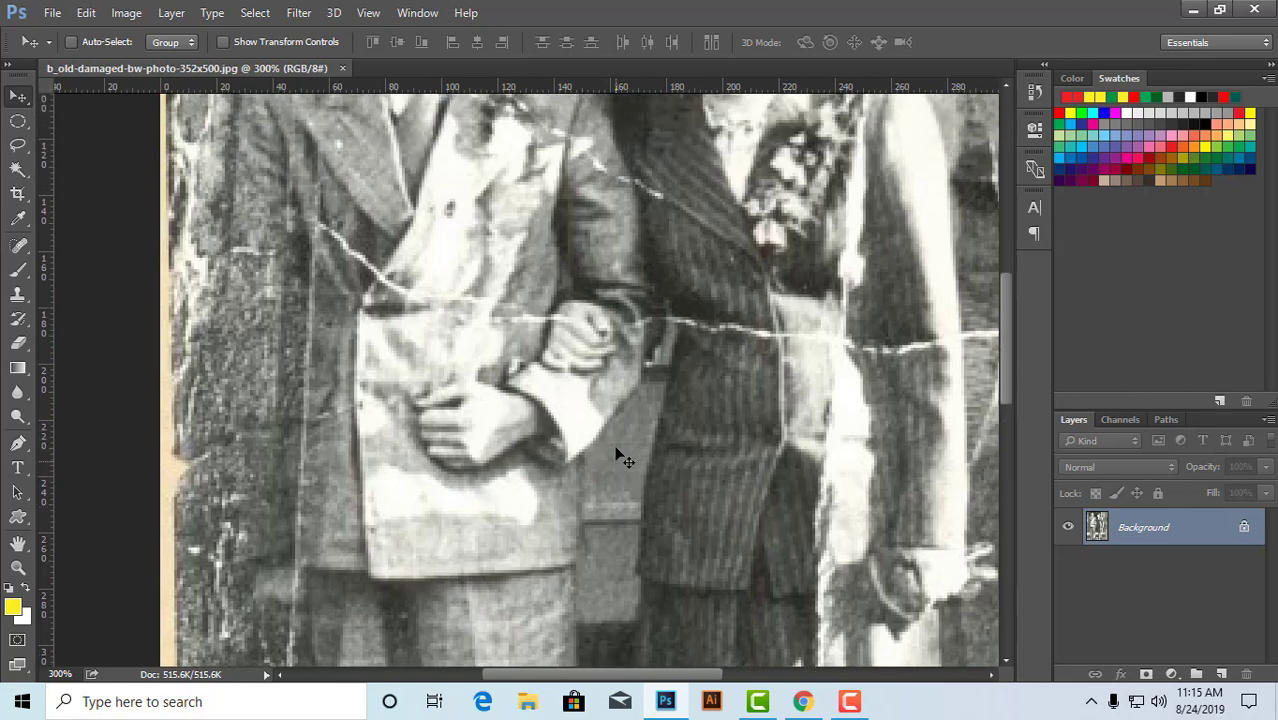
scroll(618, 462, up, 4)
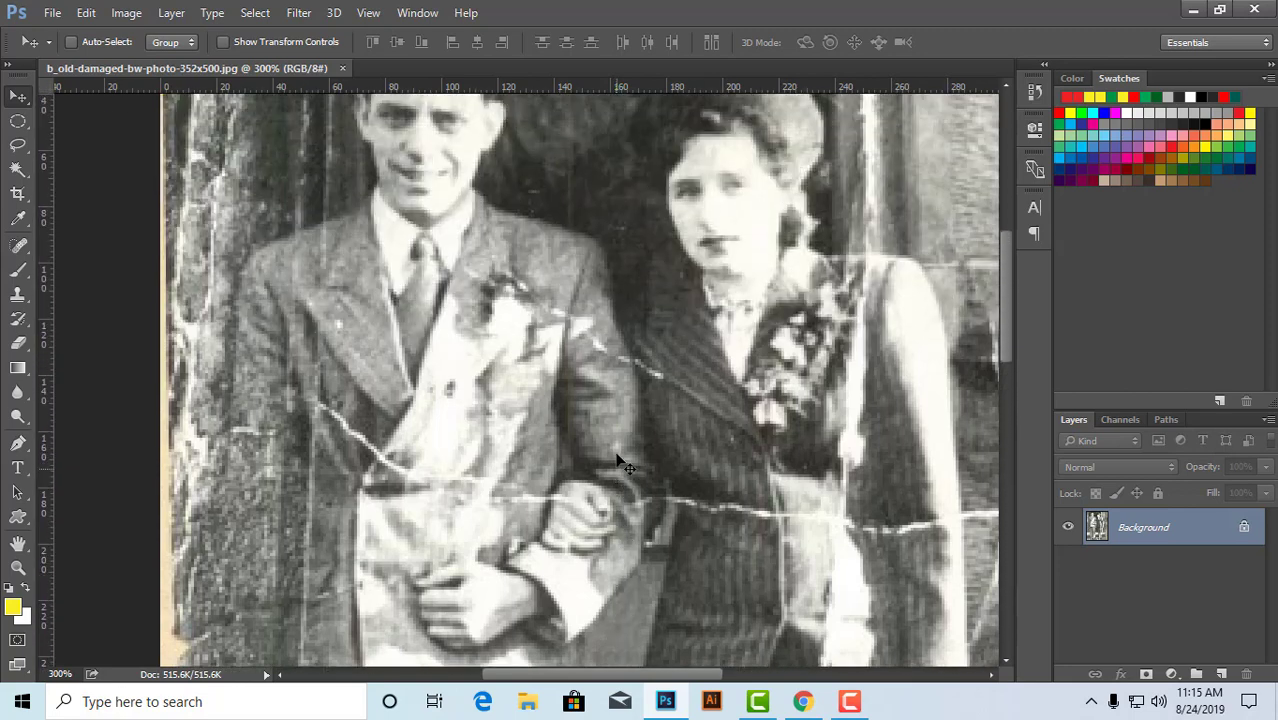
scroll(632, 463, up, 2)
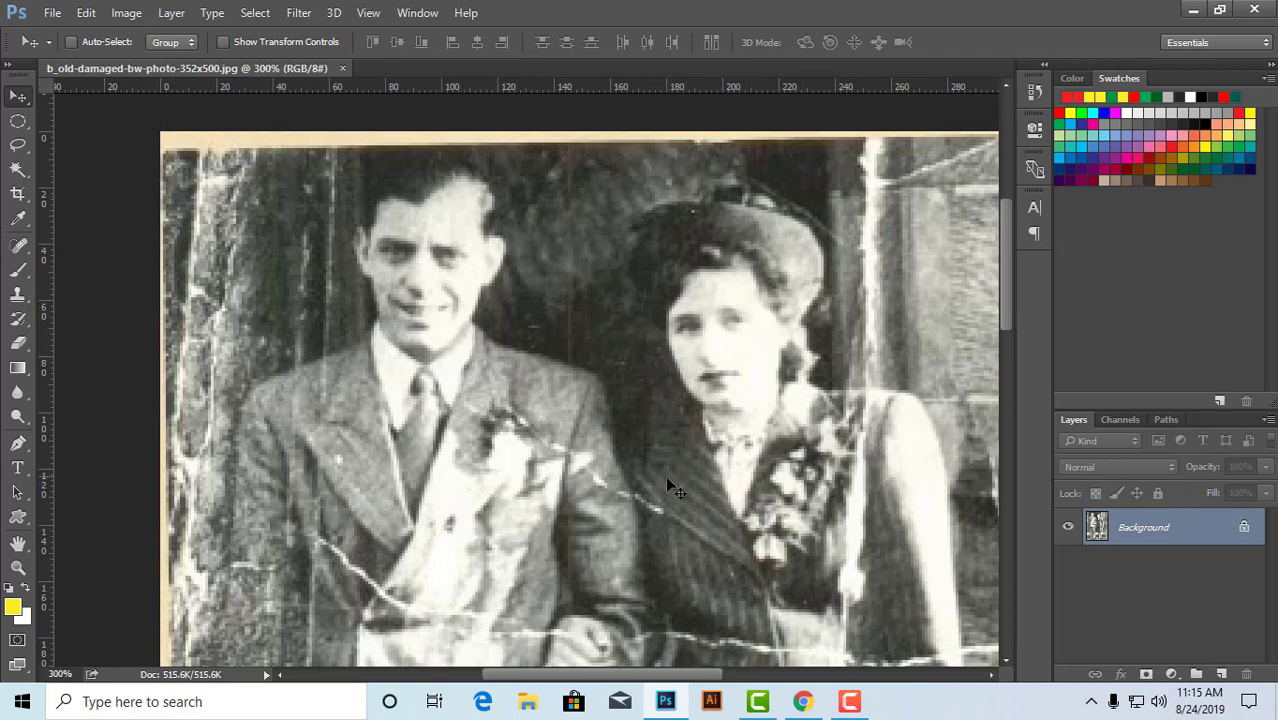
scroll(634, 420, down, 2)
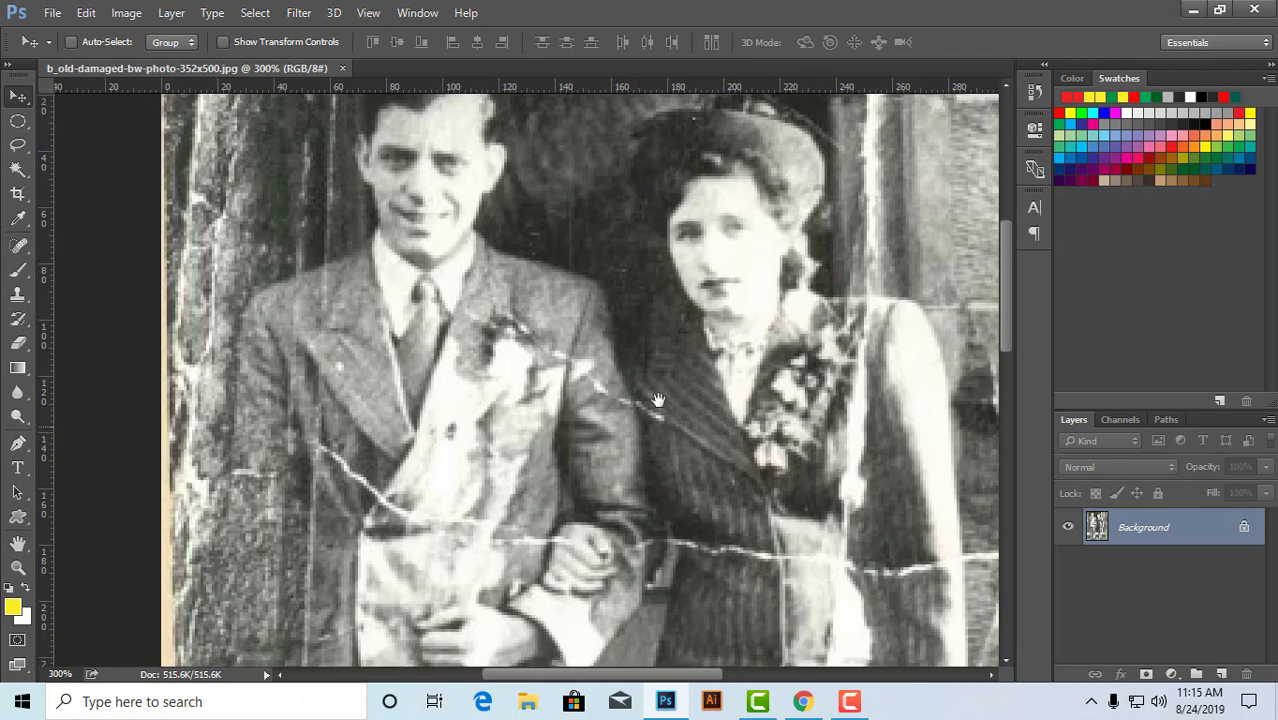
drag(656, 402, 618, 391)
ctrl+alt+click(682, 418)
ctrl+alt+click(682, 418)
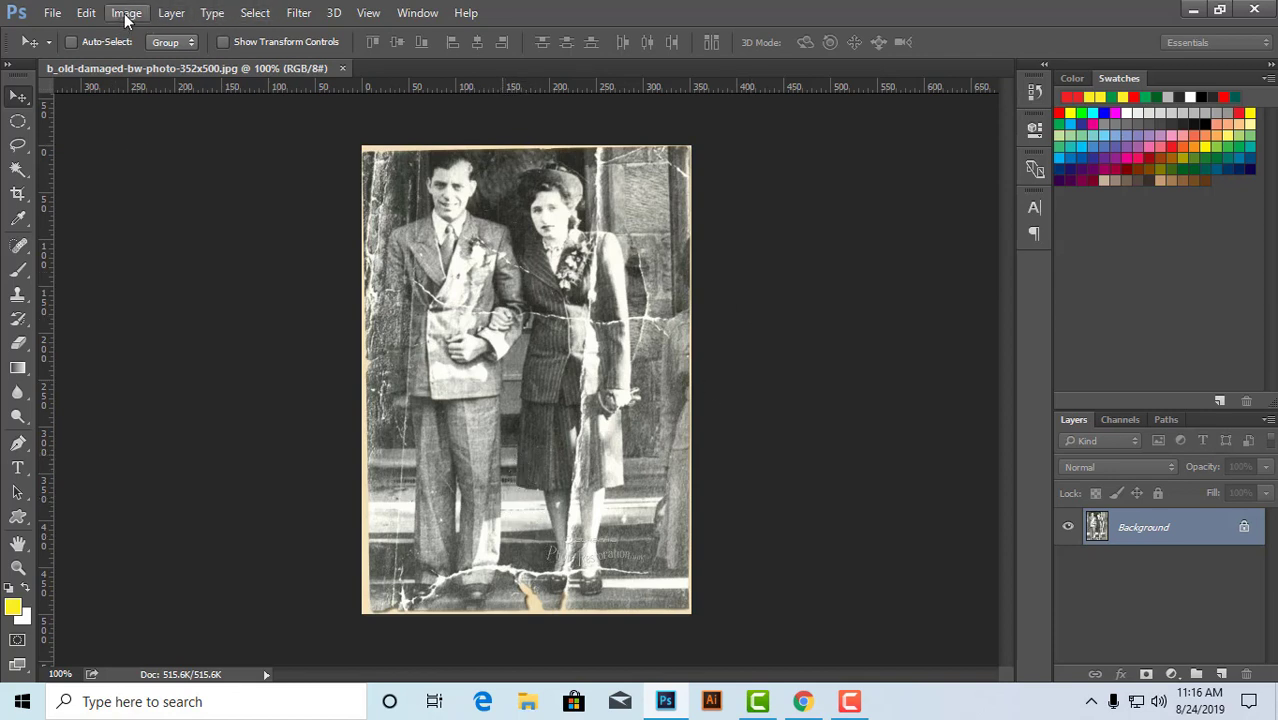
- Straighten the photo along its upper edge with the Crop tool and crop off the outer border
click(17, 193)
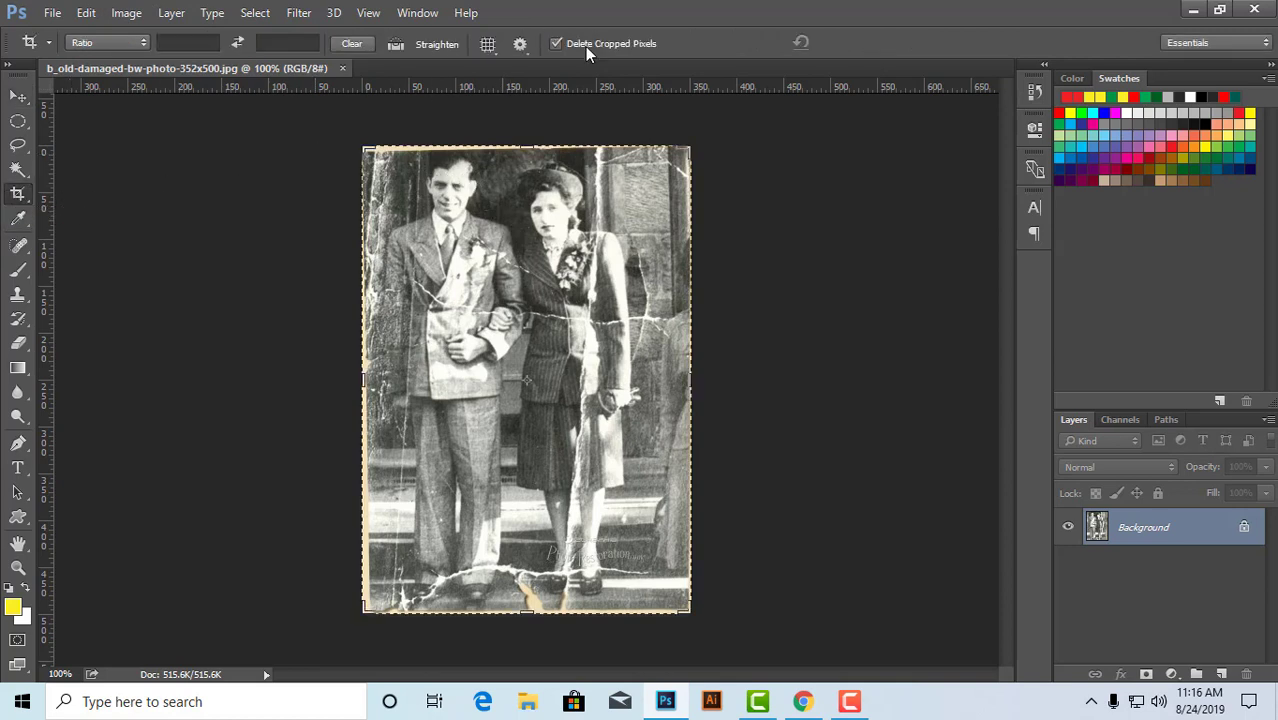
click(397, 44)
drag(366, 149, 675, 147)
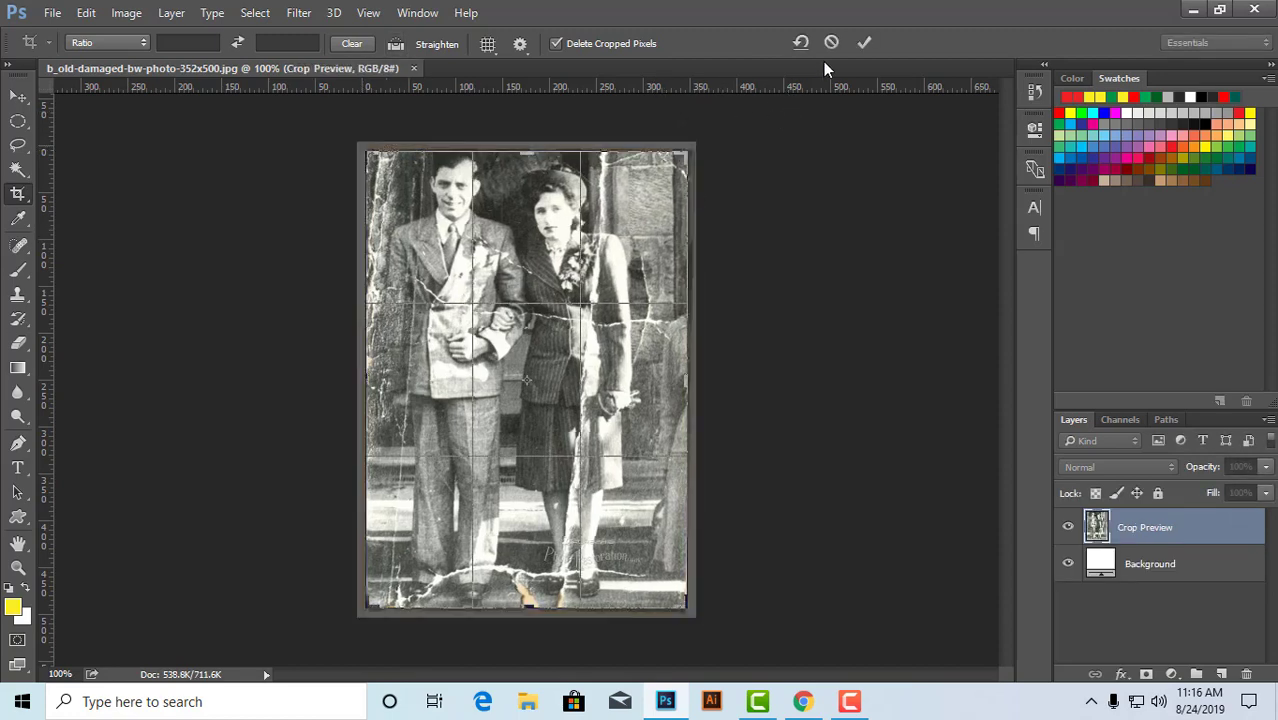
click(864, 44)
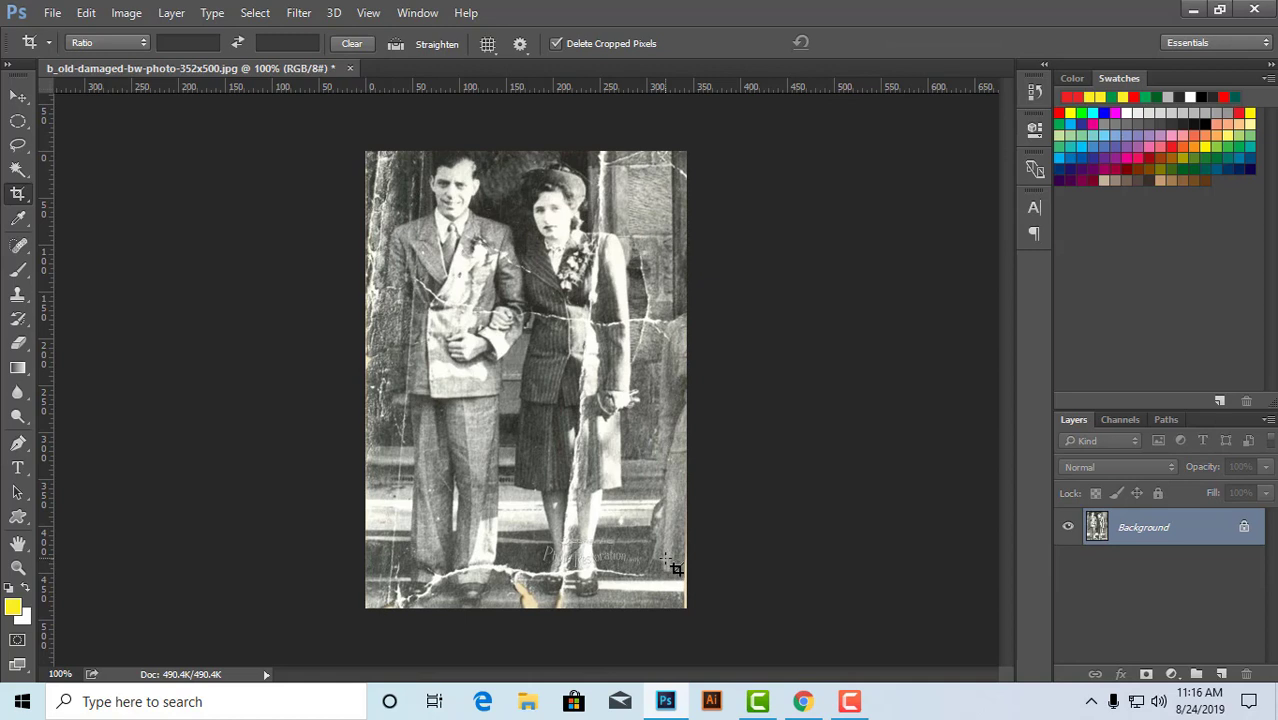
click(849, 701)
click(1183, 617)
click(126, 12)
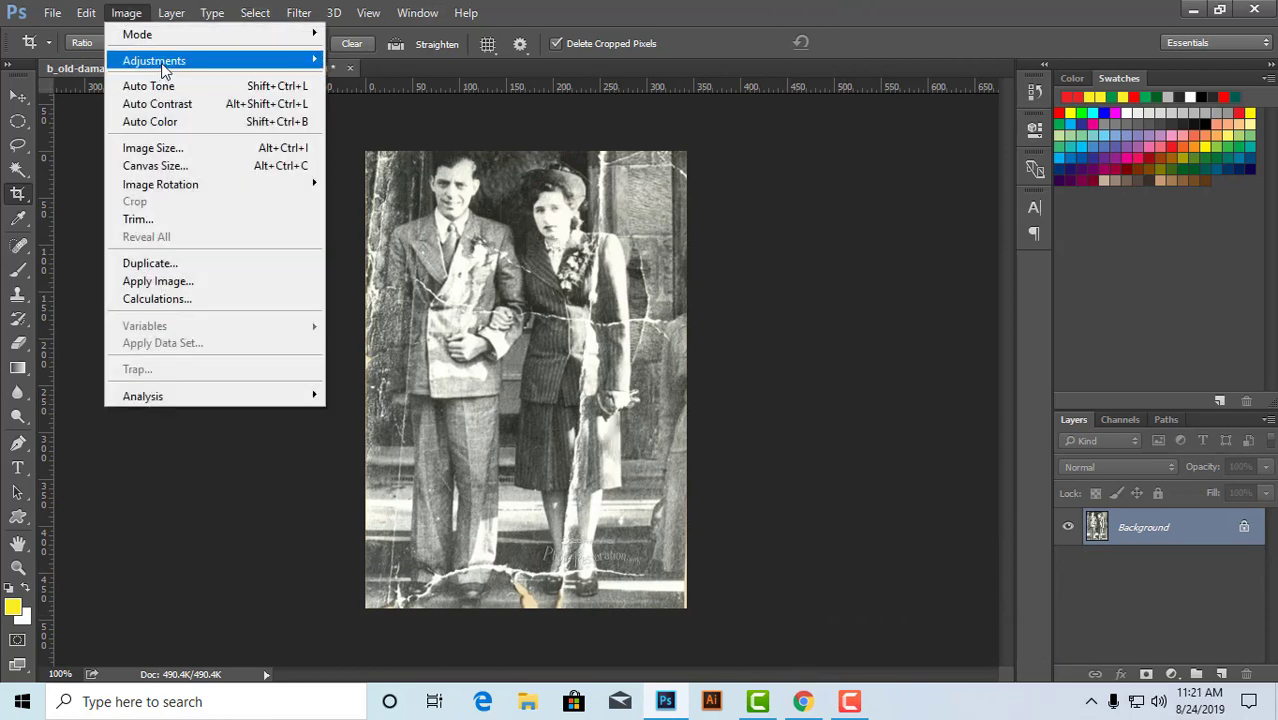
mouse_move(165, 61)
click(369, 80)
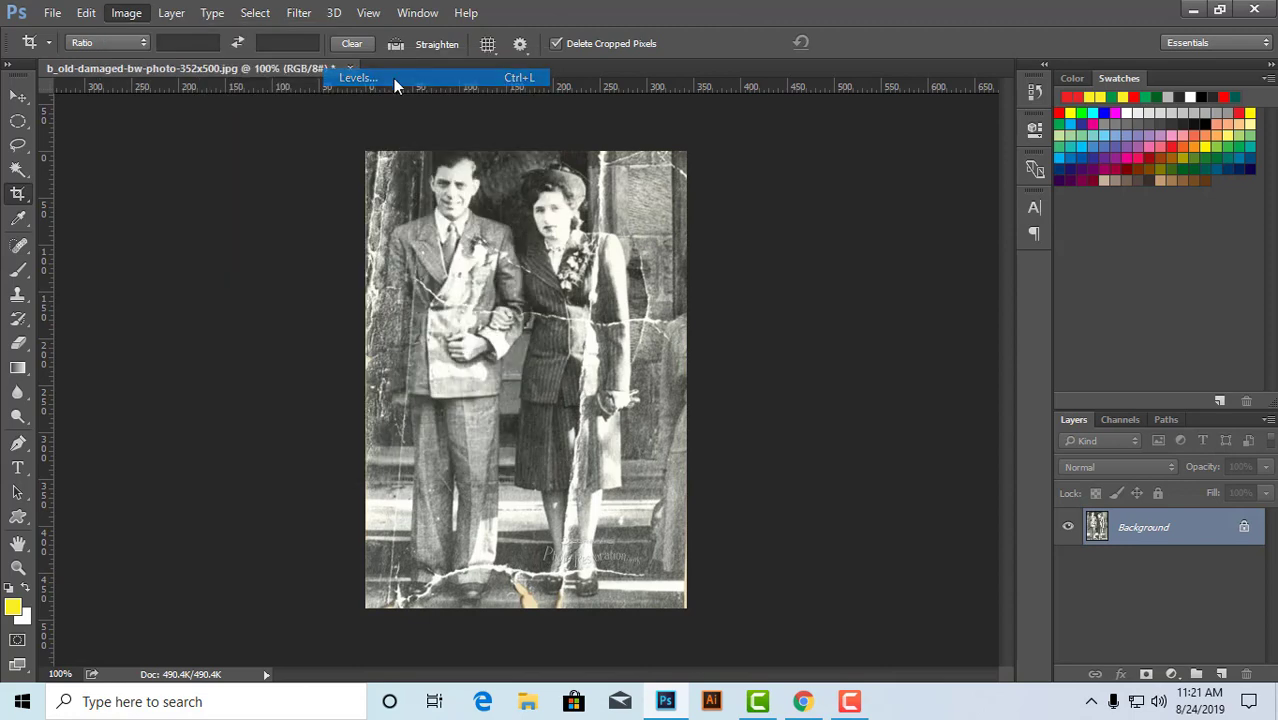
drag(670, 124, 968, 103)
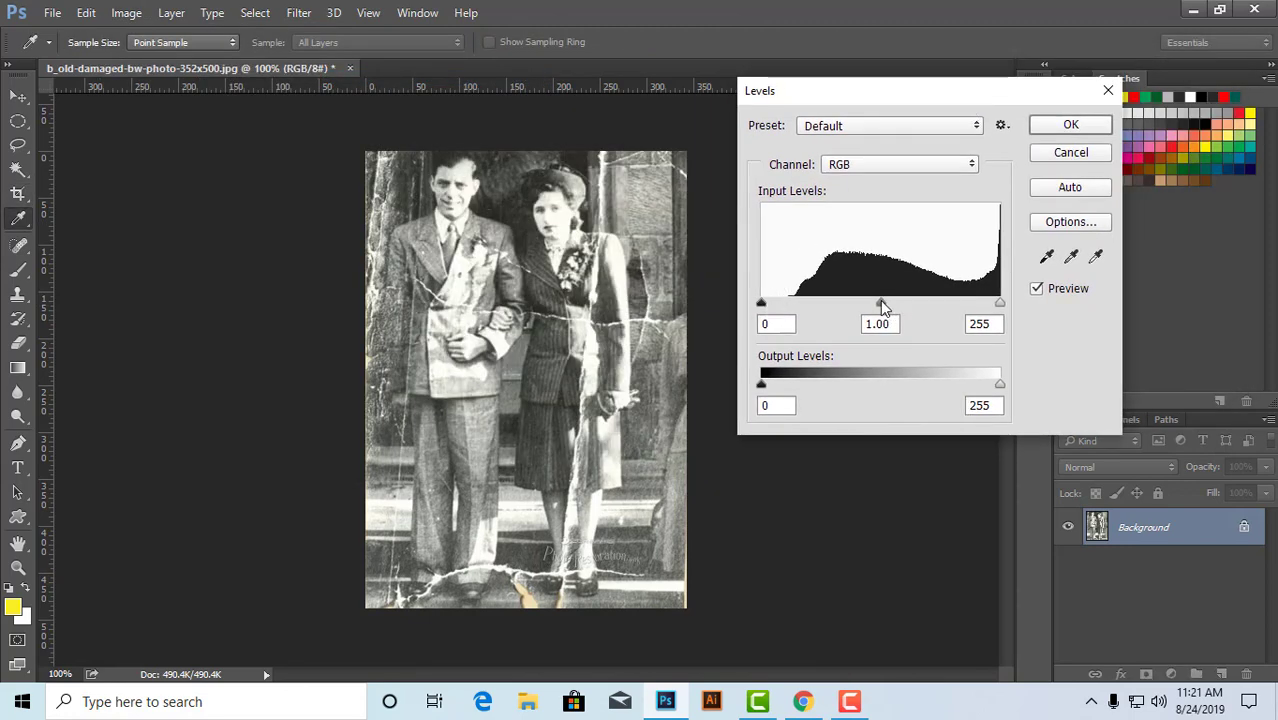
drag(885, 302, 870, 305)
click(1107, 95)
key(c)
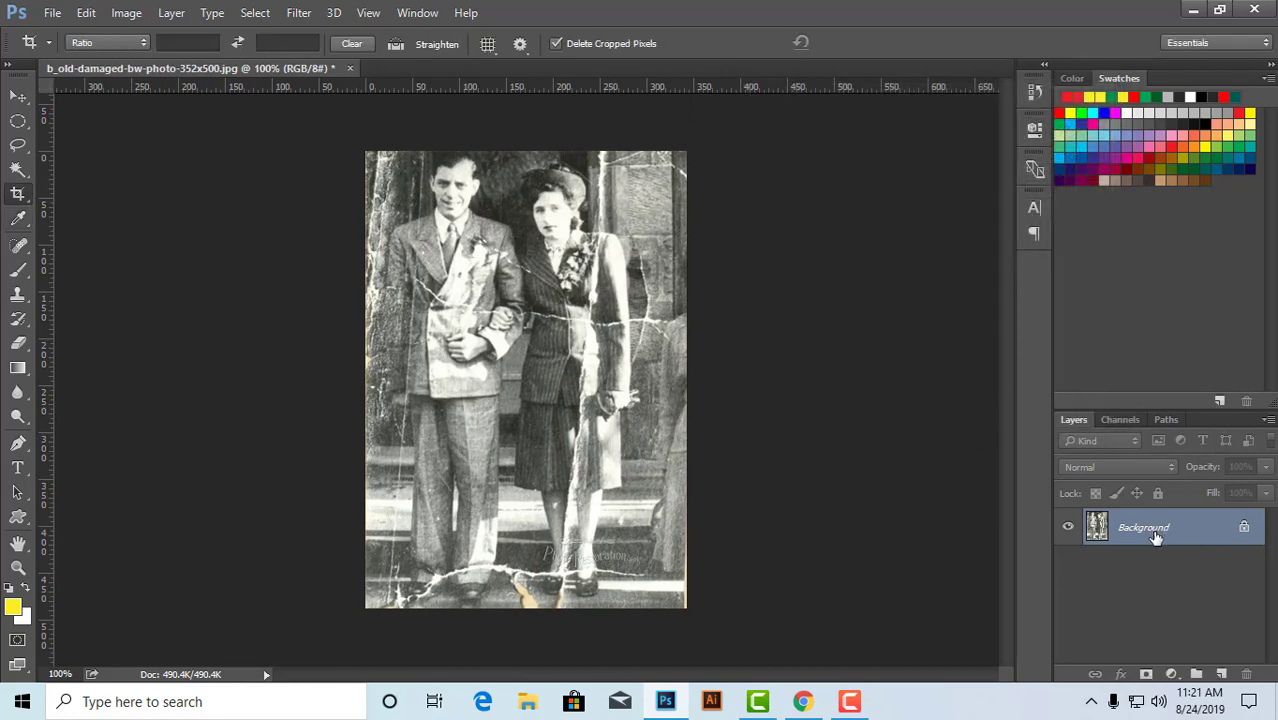
- Duplicate the Background layer, hide the original and select the copy for editing
key(ctrl+j)
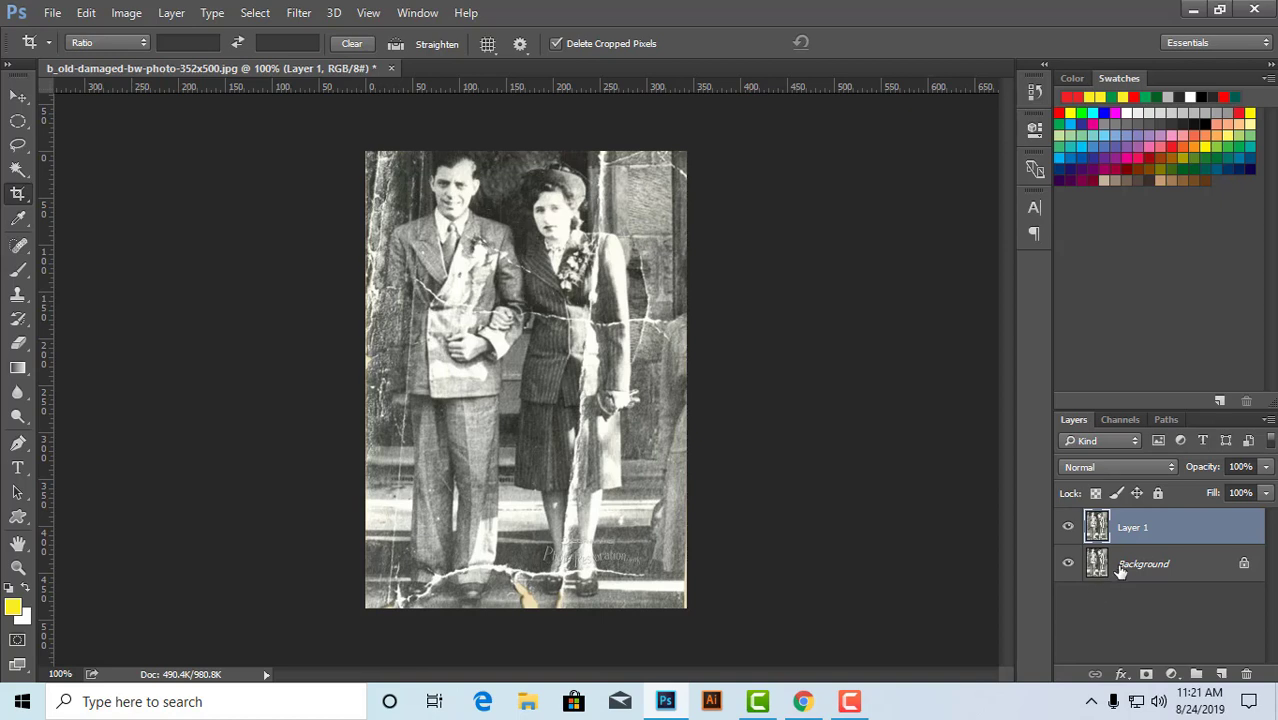
click(1130, 566)
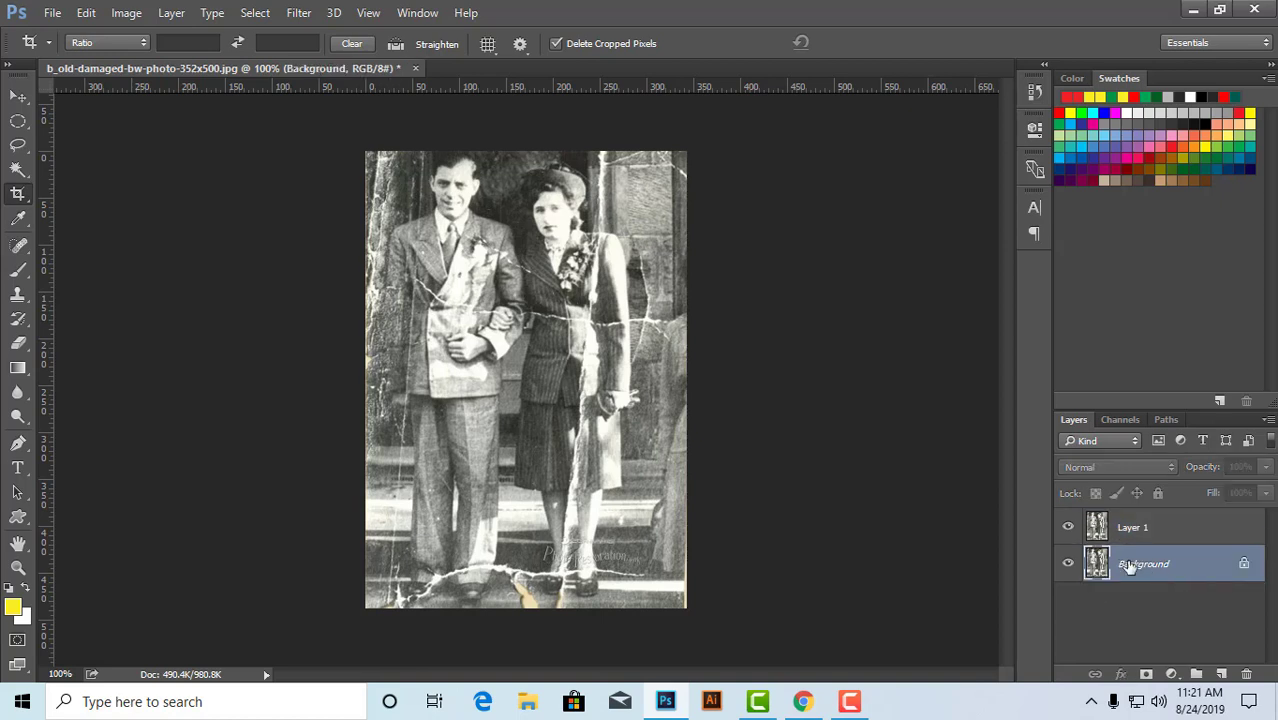
click(1068, 564)
click(1168, 536)
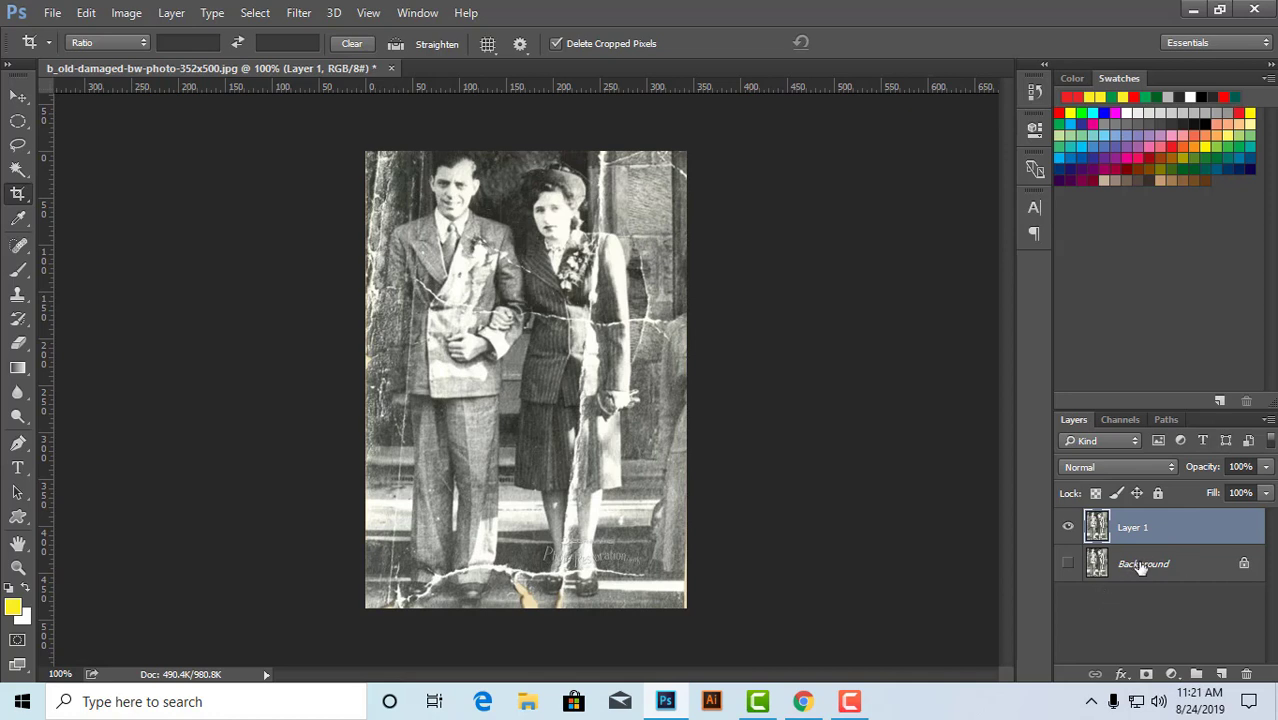
click(1066, 561)
- Adjust the Levels of Layer 1, setting the black input level to 19 and the midtones to 1.32
click(127, 12)
mouse_move(132, 58)
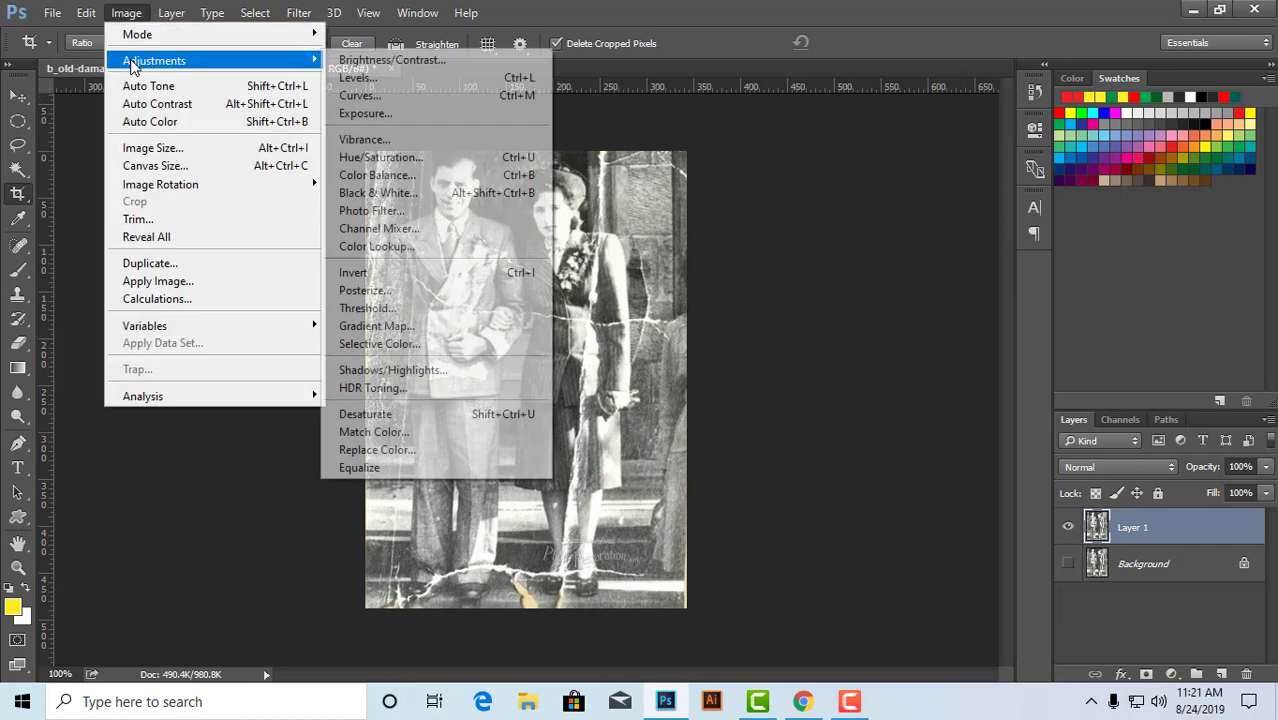
click(368, 85)
drag(884, 97, 927, 93)
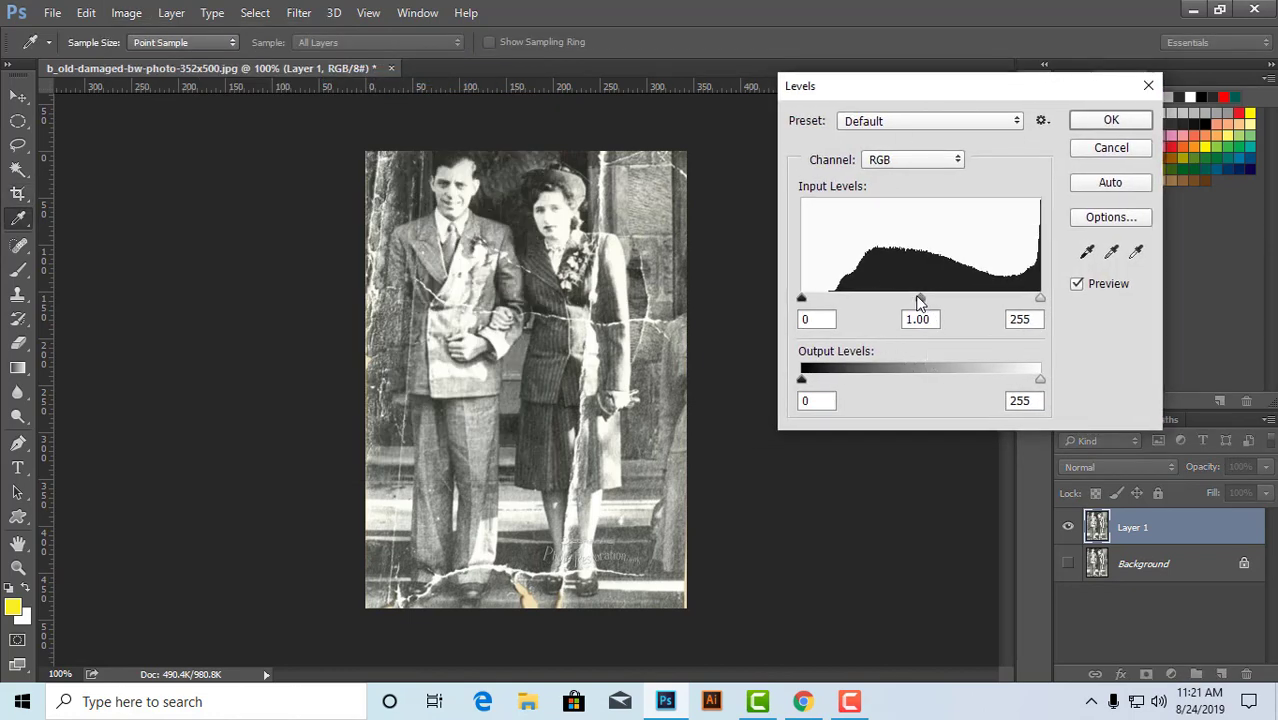
drag(920, 298, 906, 298)
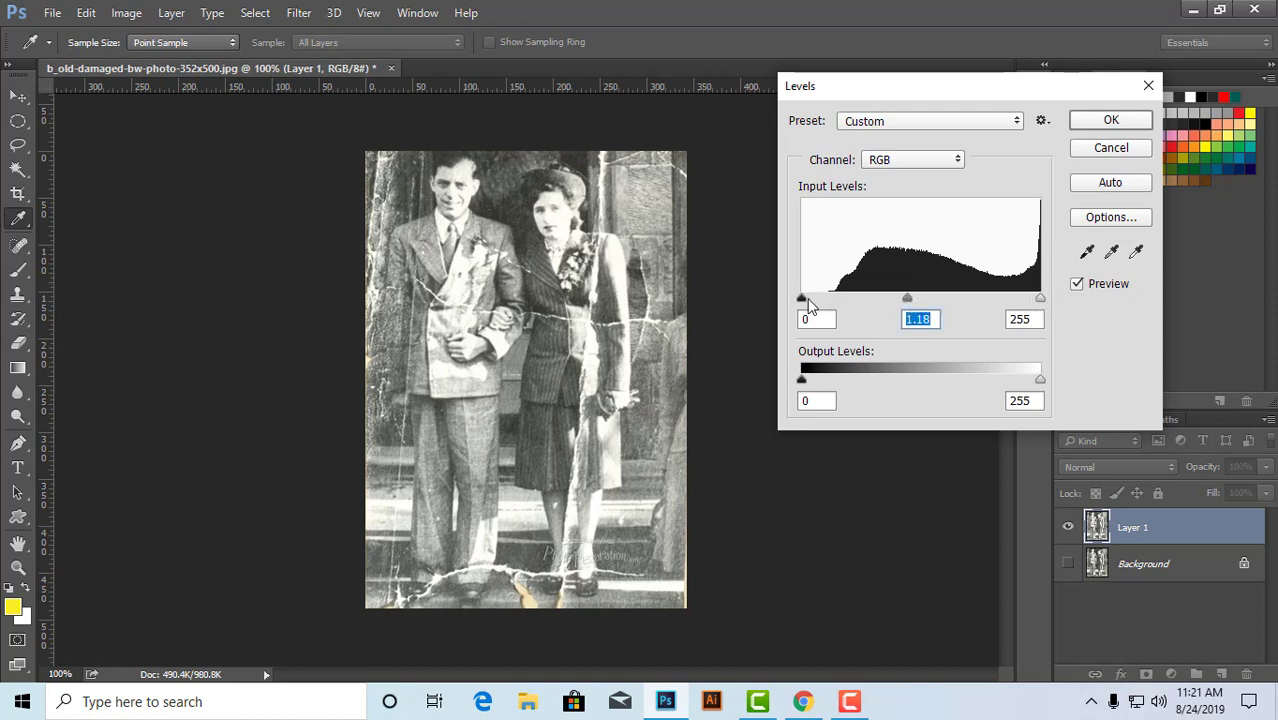
drag(809, 298, 818, 303)
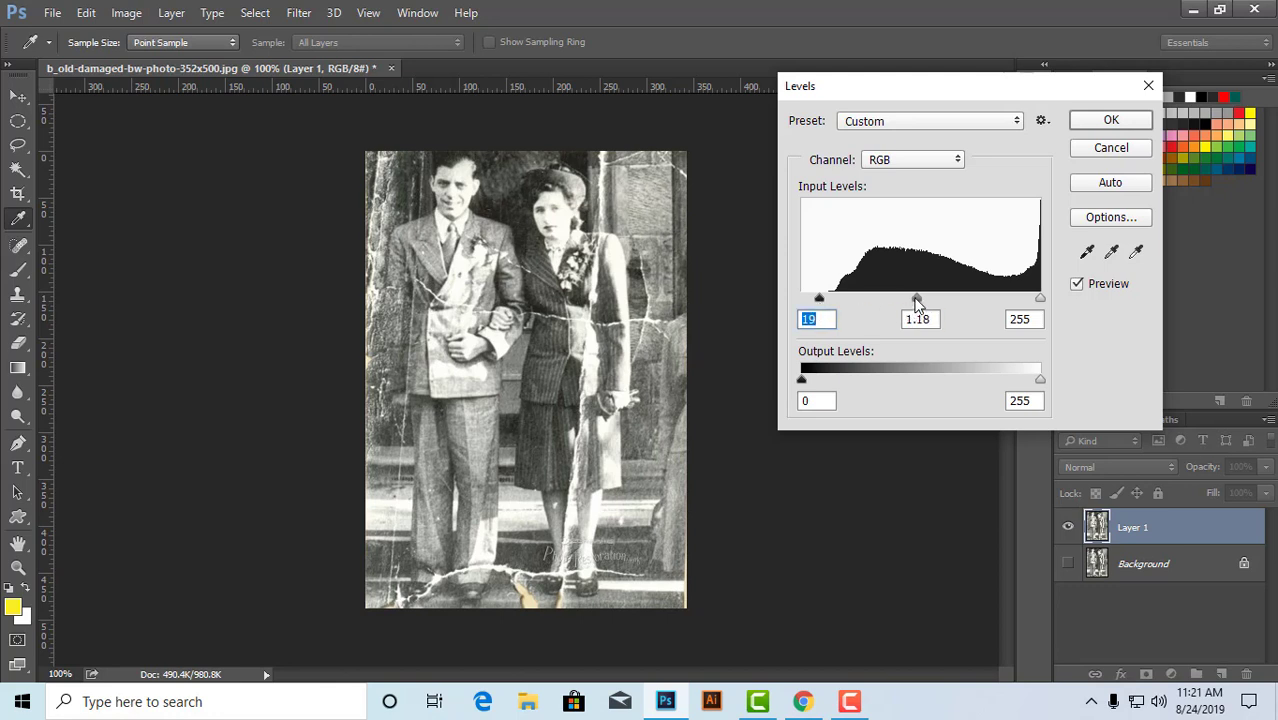
drag(917, 304, 910, 306)
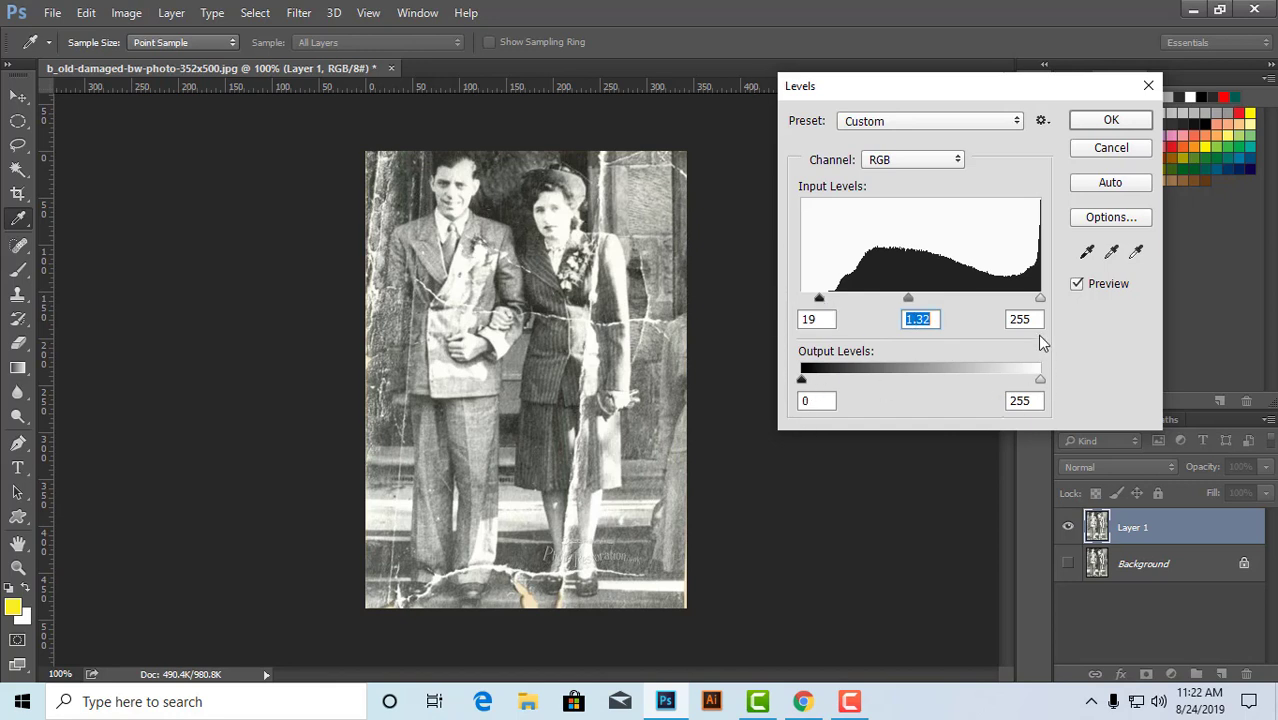
click(987, 124)
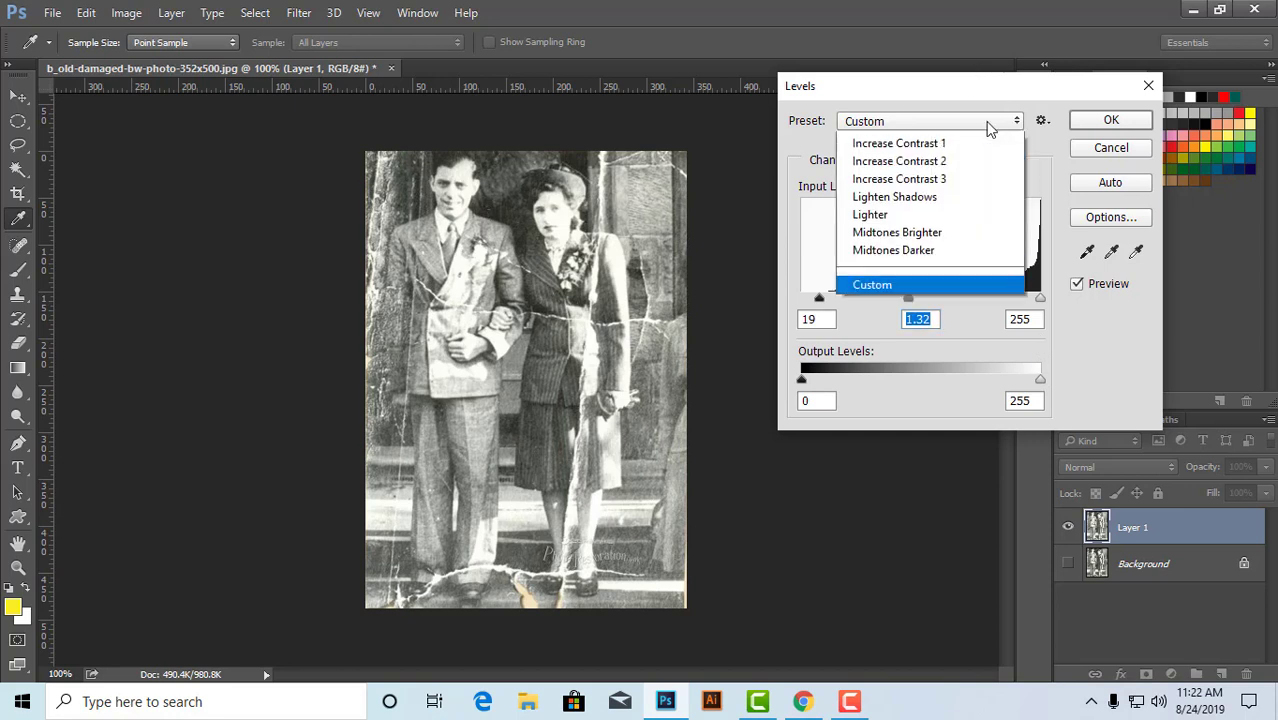
click(985, 124)
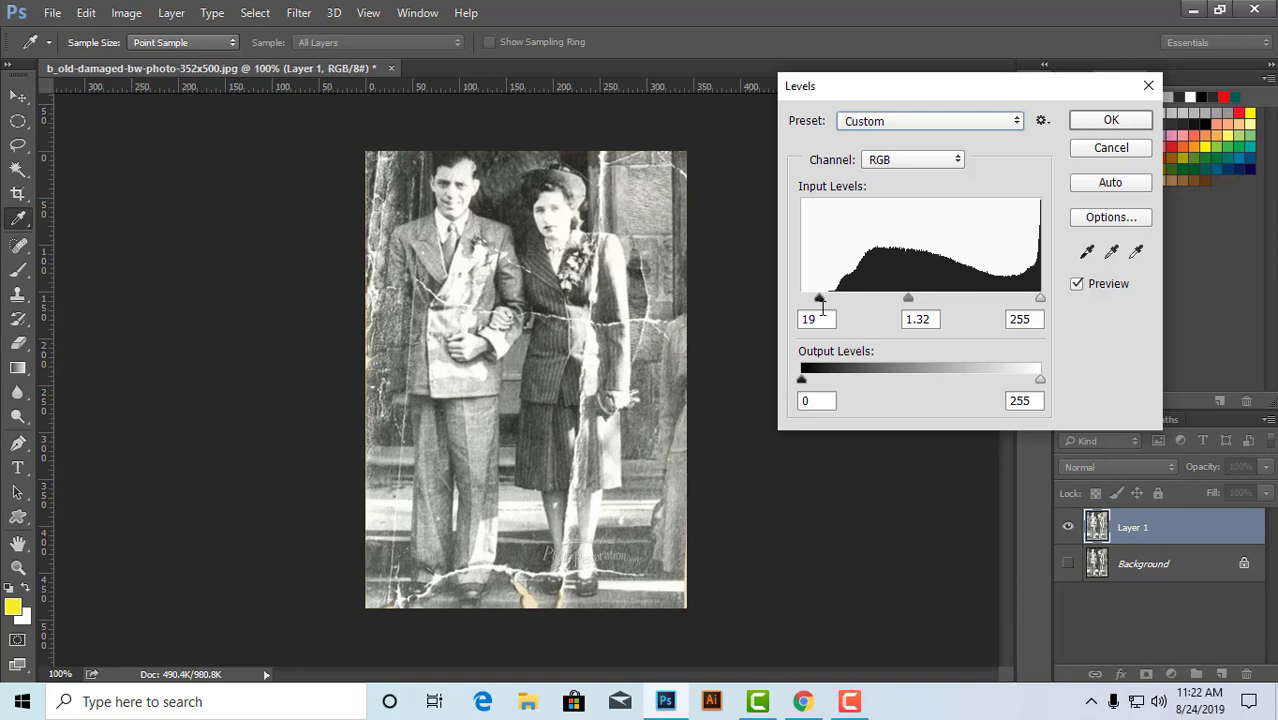
click(1108, 121)
key(c)
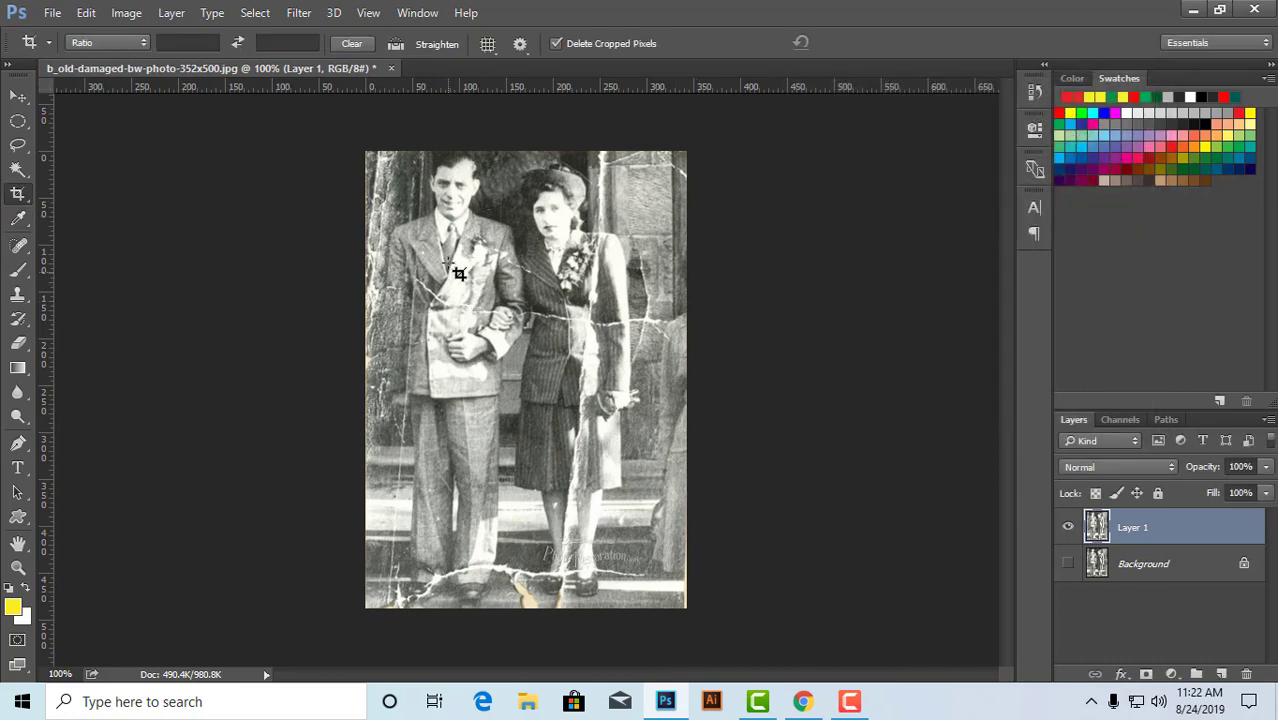
- Select the Clone Stamp tool for retouching the damaged areas of Layer 1
click(21, 98)
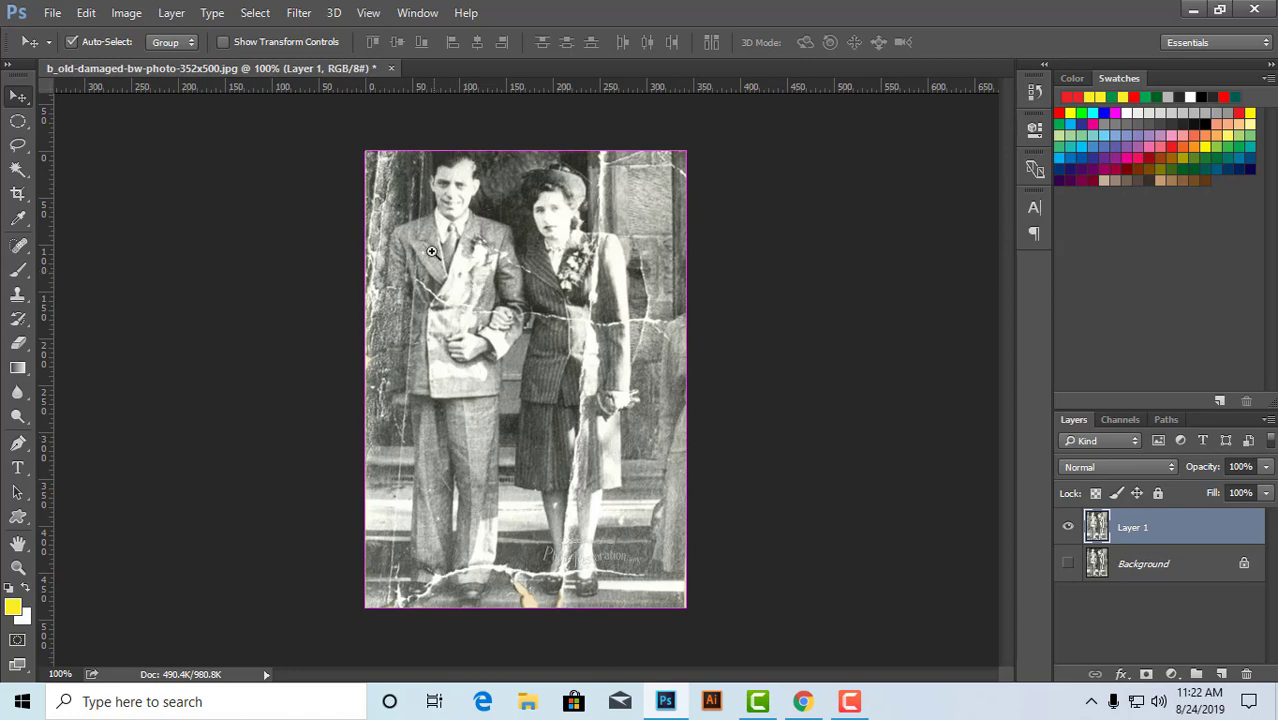
ctrl+click(430, 252)
drag(470, 297, 505, 383)
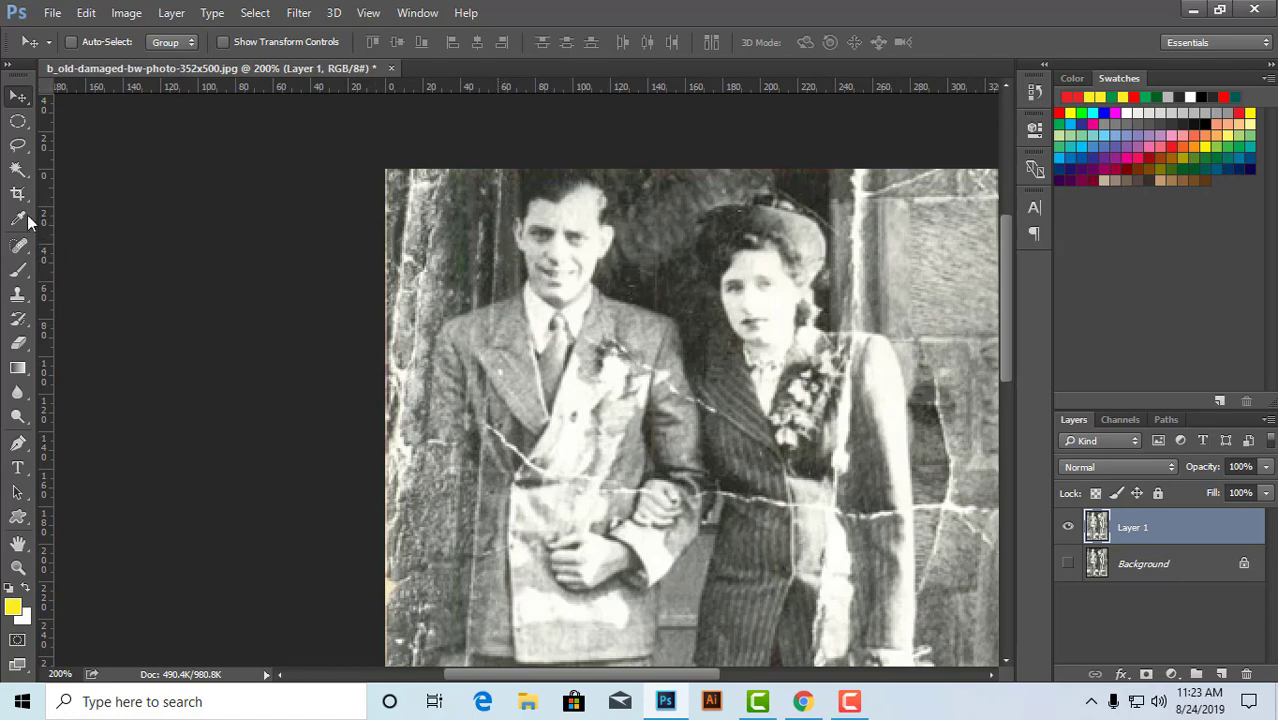
click(18, 298)
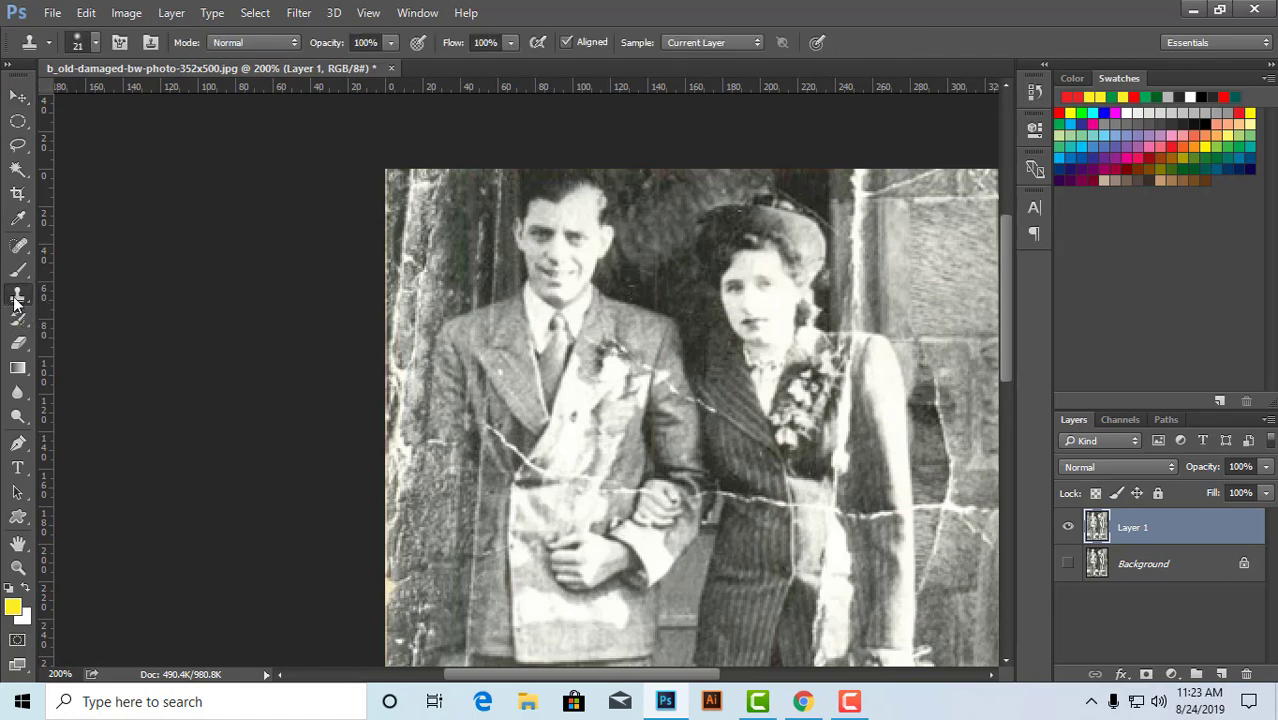
right_click(15, 299)
click(74, 295)
right_click(19, 296)
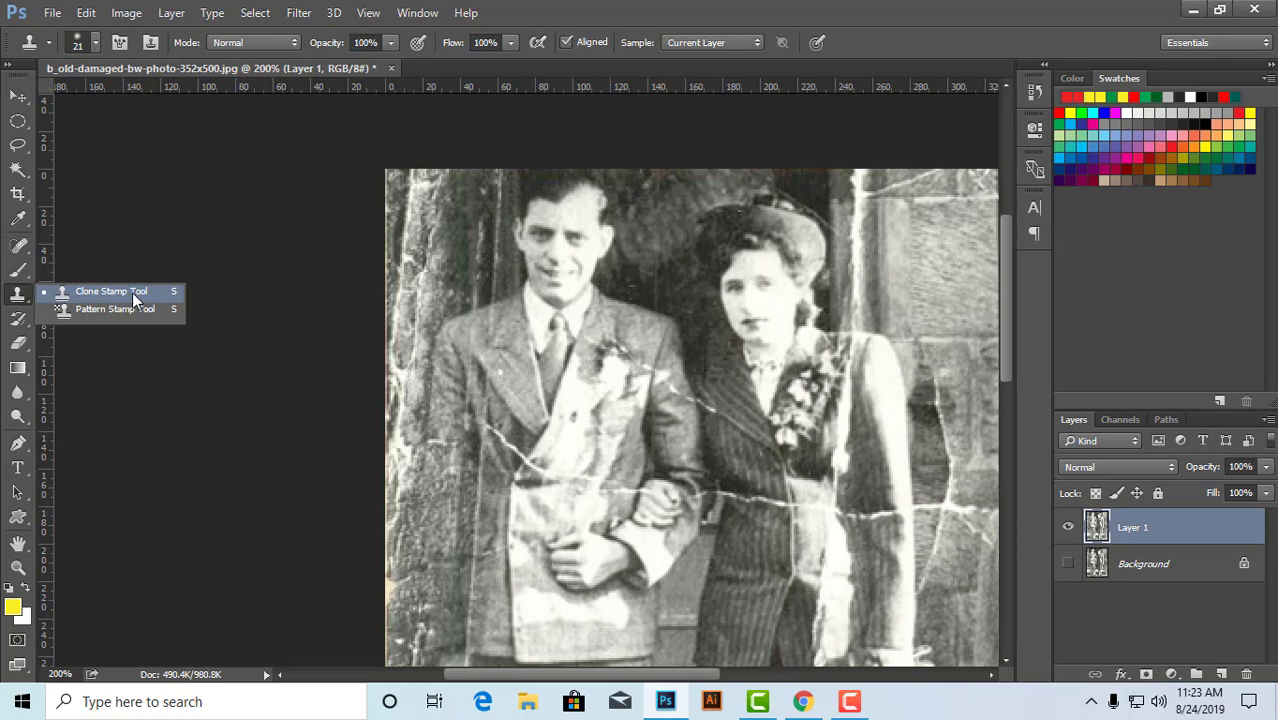
click(17, 300)
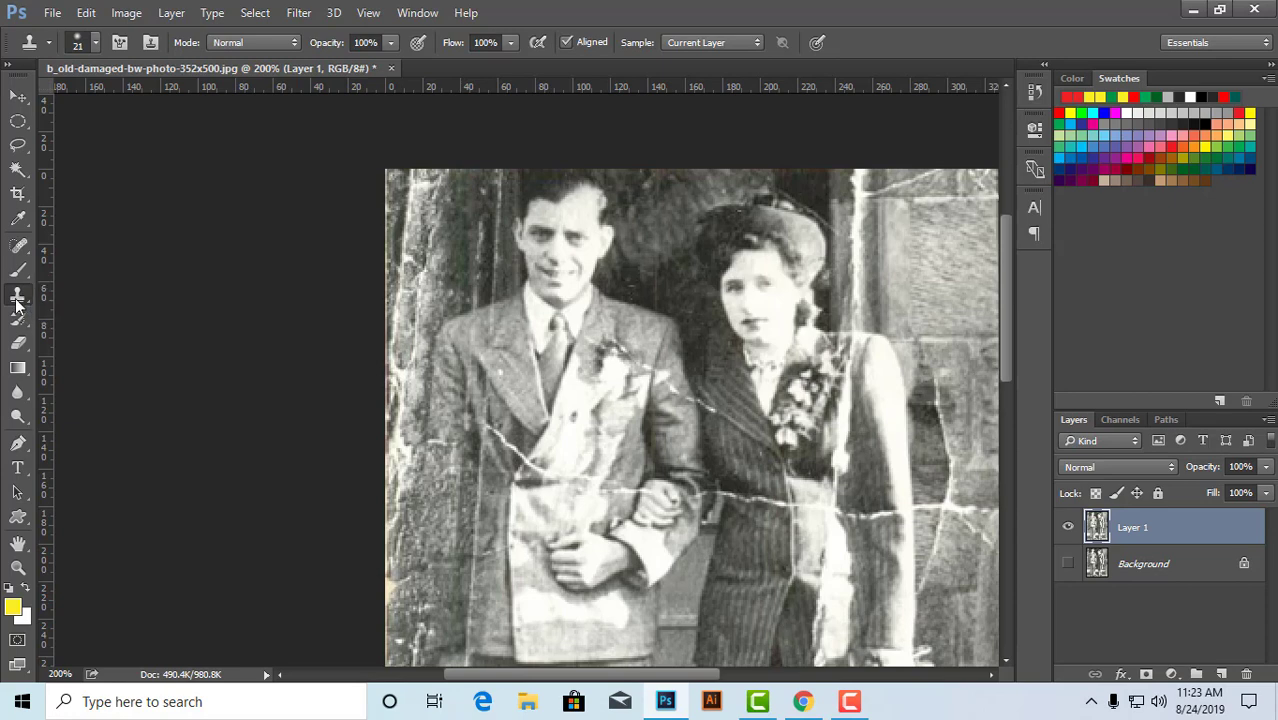
- Clone clean dark wall texture over the light vertical streaks beside the man's head
mouse_move(486, 189)
mouse_down()
mouse_move(501, 214)
mouse_move(499, 183)
mouse_move(497, 214)
mouse_move(478, 194)
mouse_move(502, 176)
mouse_move(480, 276)
mouse_up()
alt+click(473, 192)
alt+click(480, 209)
drag(480, 237, 481, 266)
drag(485, 181, 485, 209)
drag(485, 254, 459, 297)
mouse_move(488, 230)
mouse_down()
mouse_move(496, 268)
mouse_move(474, 286)
mouse_move(489, 288)
mouse_move(457, 295)
mouse_move(495, 256)
mouse_up()
- Clone the dark wall over the cracked upper-left corner of the photo and down its left edge to the man's shoulder height
alt+click(478, 200)
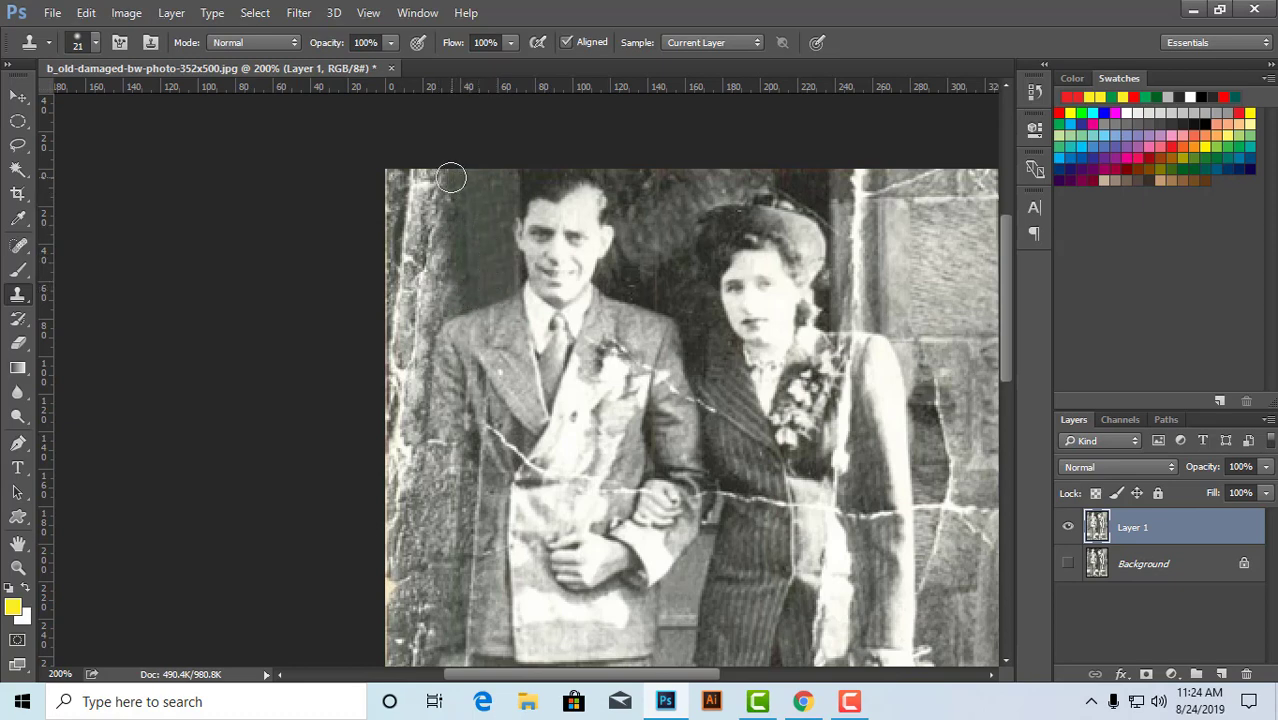
drag(430, 184, 381, 181)
mouse_move(463, 191)
mouse_down()
mouse_move(418, 210)
mouse_move(394, 193)
mouse_move(440, 194)
mouse_move(377, 194)
mouse_move(468, 184)
mouse_move(393, 185)
mouse_move(446, 214)
mouse_up()
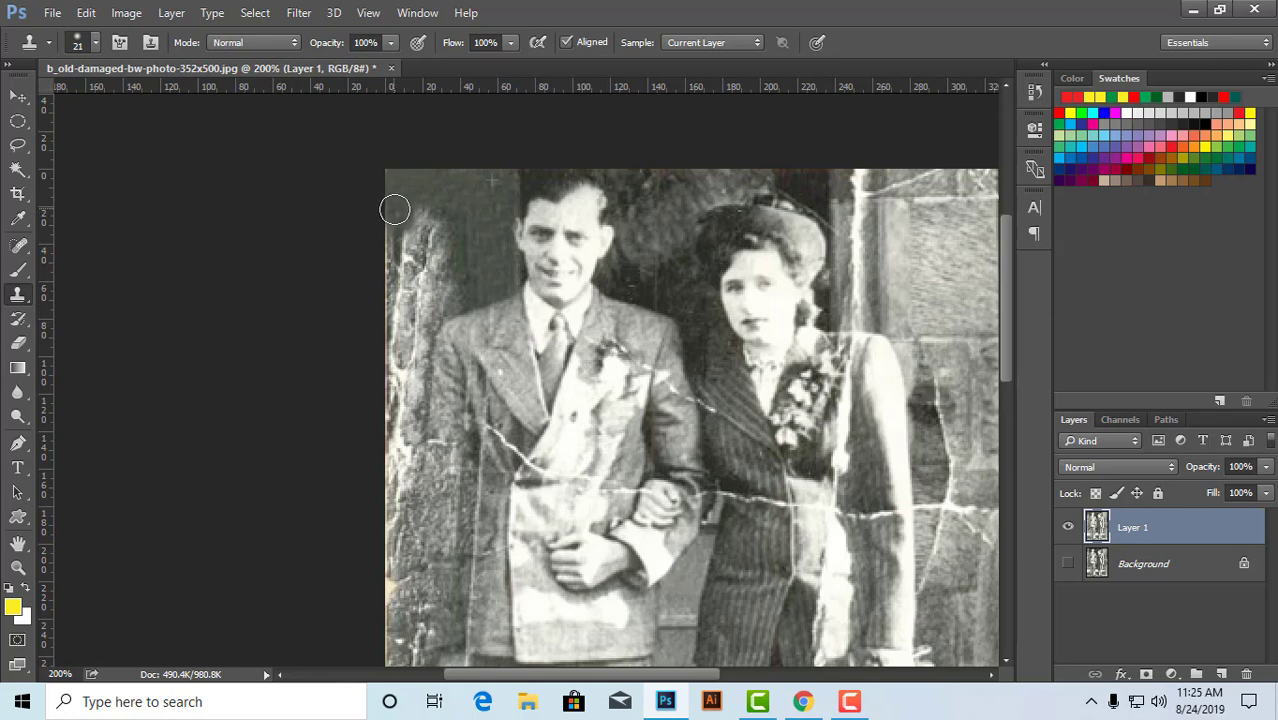
drag(395, 209, 395, 313)
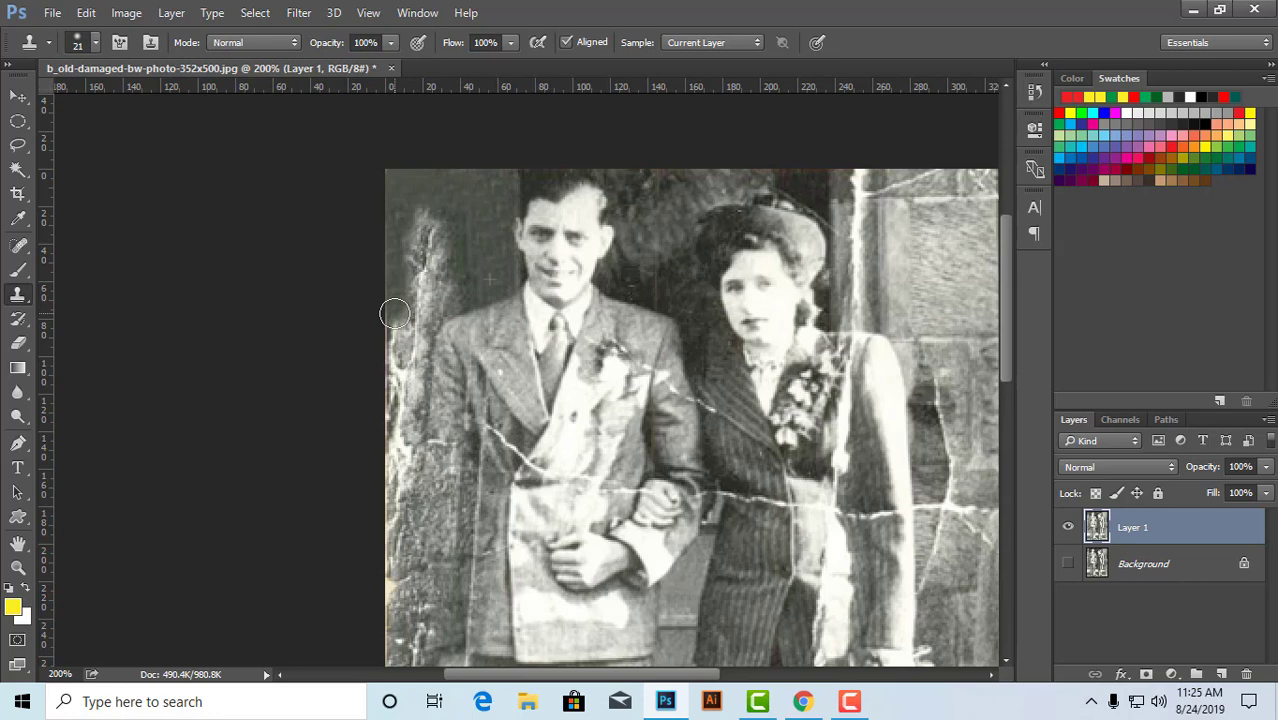
- Cover the remaining white cracks in the wall between the photo's left edge and the man's head with cloned dark texture
alt+click(469, 212)
alt+click(484, 174)
drag(419, 220, 421, 270)
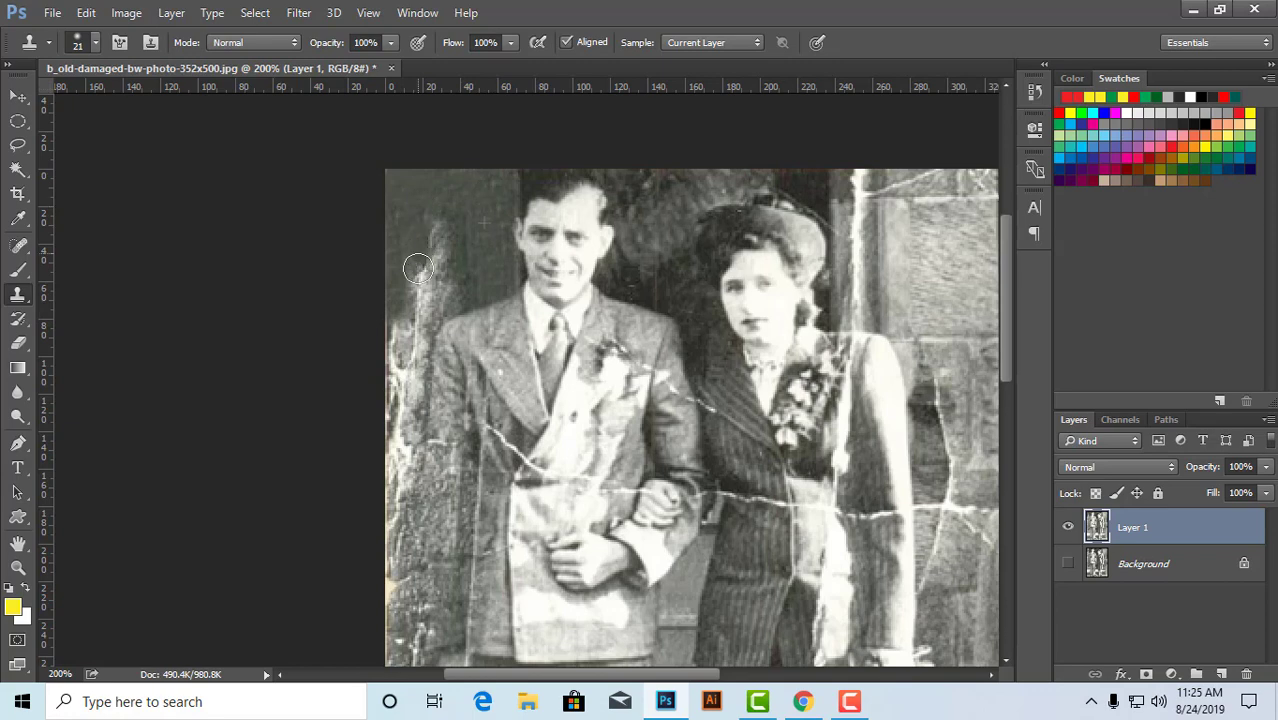
drag(435, 203, 425, 285)
alt+click(482, 189)
mouse_move(446, 215)
mouse_down()
mouse_move(449, 272)
mouse_move(463, 270)
mouse_move(410, 312)
mouse_up()
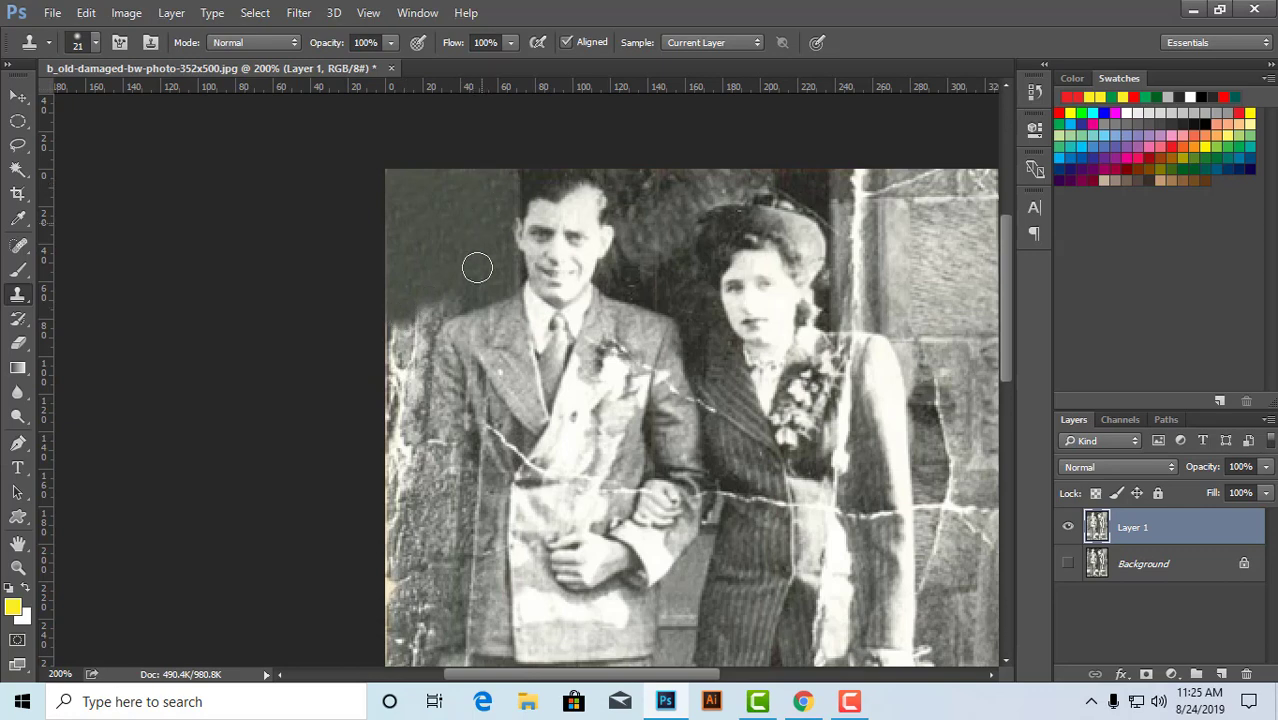
- Extend the cloned dark wall down the photo's left edge beside the man's shoulder and upper sleeve, following the jacket outline
mouse_move(477, 267)
mouse_down()
mouse_move(435, 304)
mouse_move(393, 376)
mouse_move(385, 319)
mouse_move(390, 355)
mouse_move(461, 286)
mouse_move(466, 296)
mouse_move(423, 335)
mouse_move(408, 428)
mouse_up()
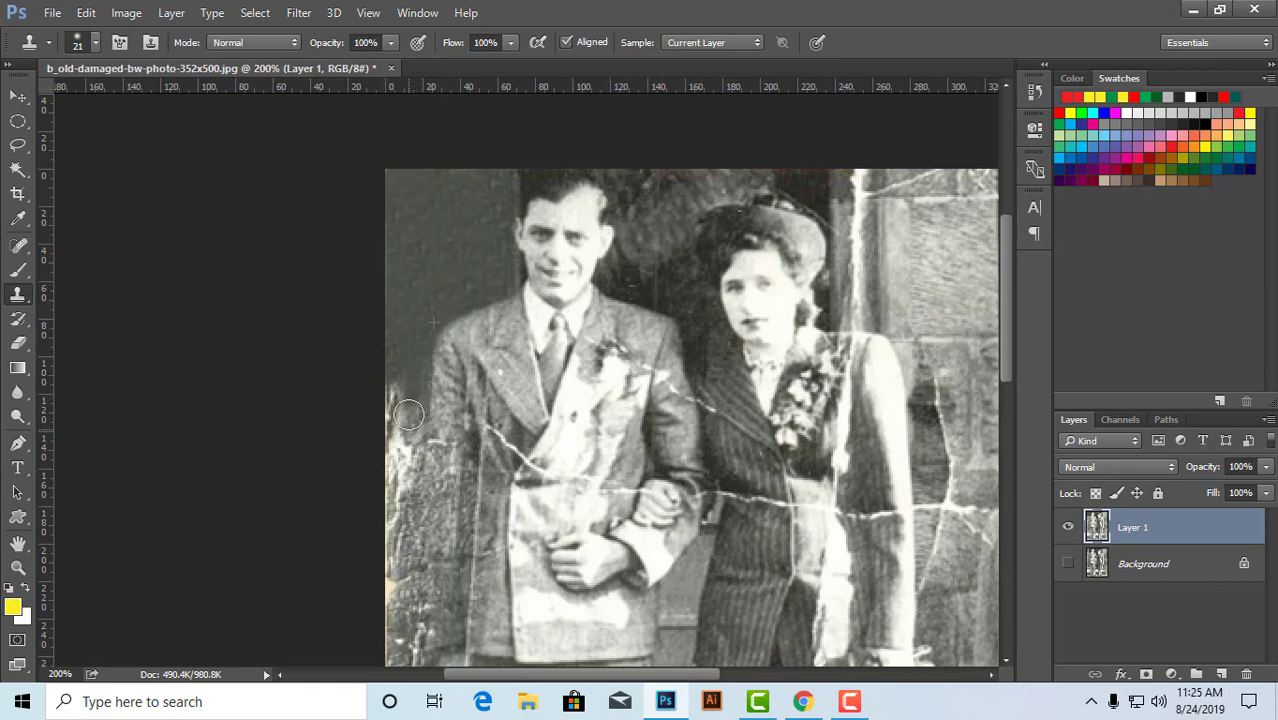
alt+click(419, 239)
mouse_move(397, 322)
mouse_down()
mouse_move(390, 469)
mouse_move(367, 523)
mouse_up()
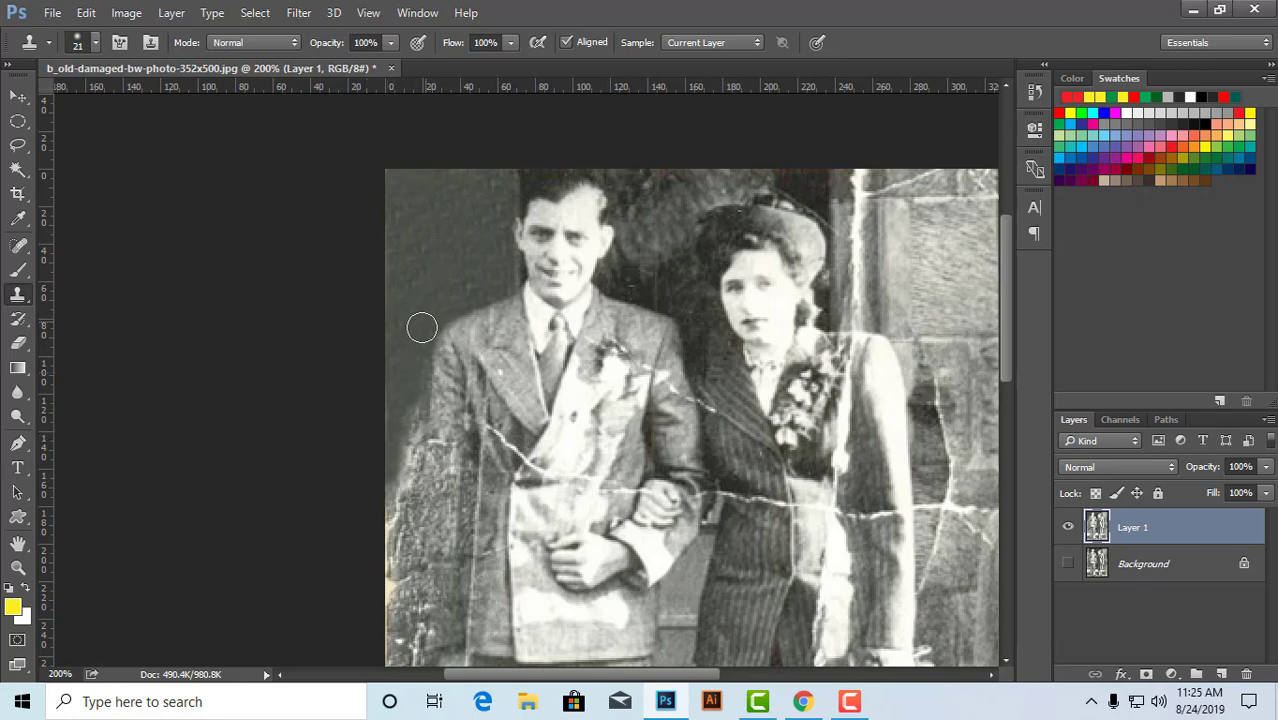
mouse_move(410, 413)
mouse_down()
mouse_move(407, 461)
mouse_move(391, 438)
mouse_up()
alt+click(429, 275)
drag(405, 376, 415, 441)
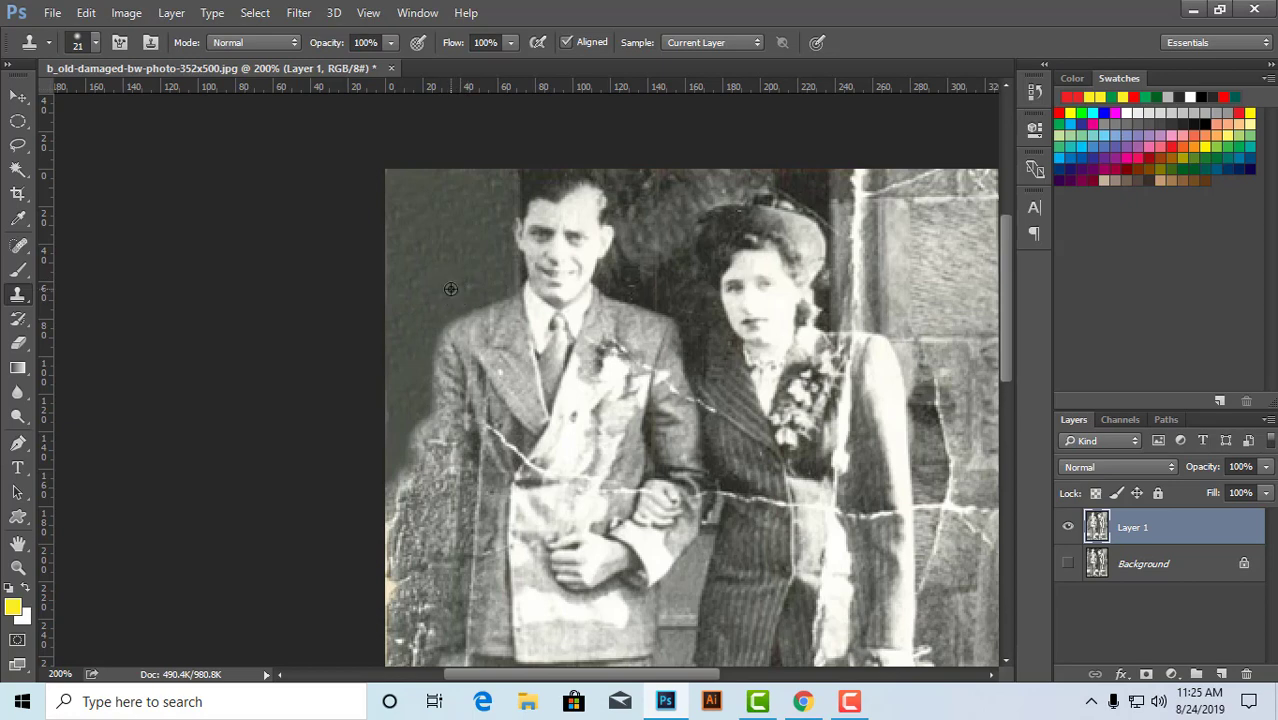
alt+click(451, 289)
drag(413, 407, 418, 443)
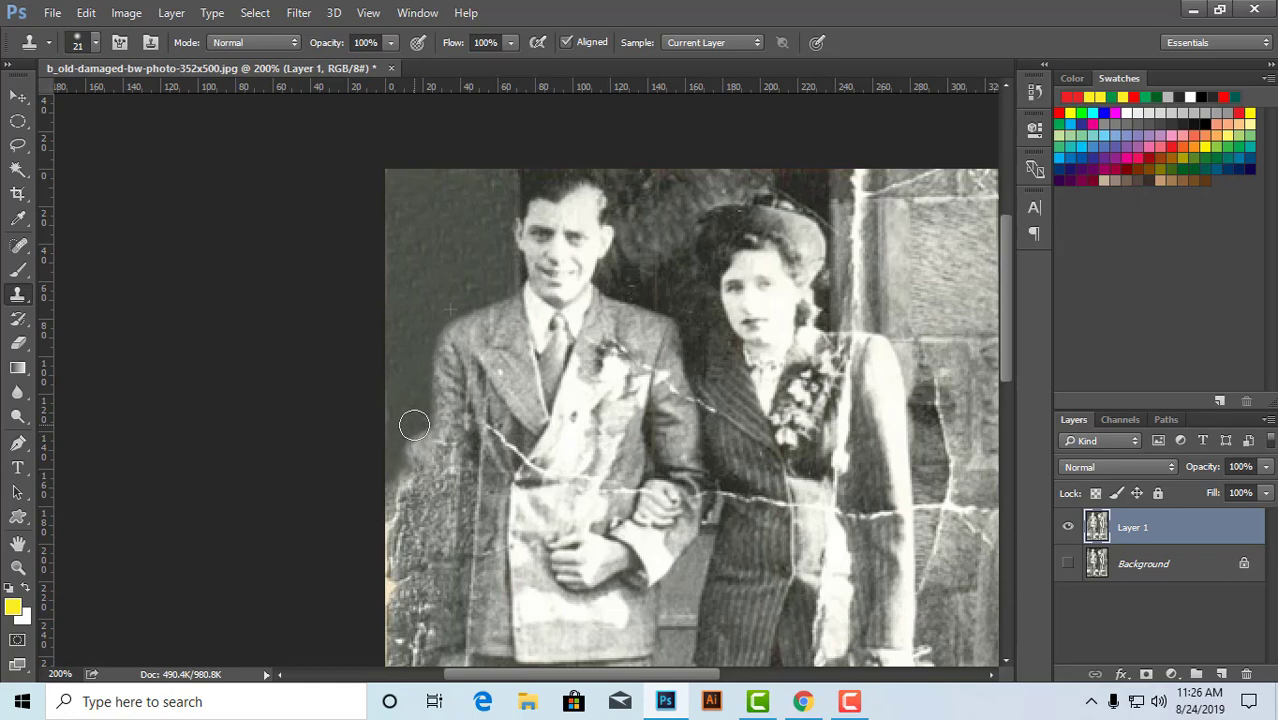
drag(414, 426, 418, 436)
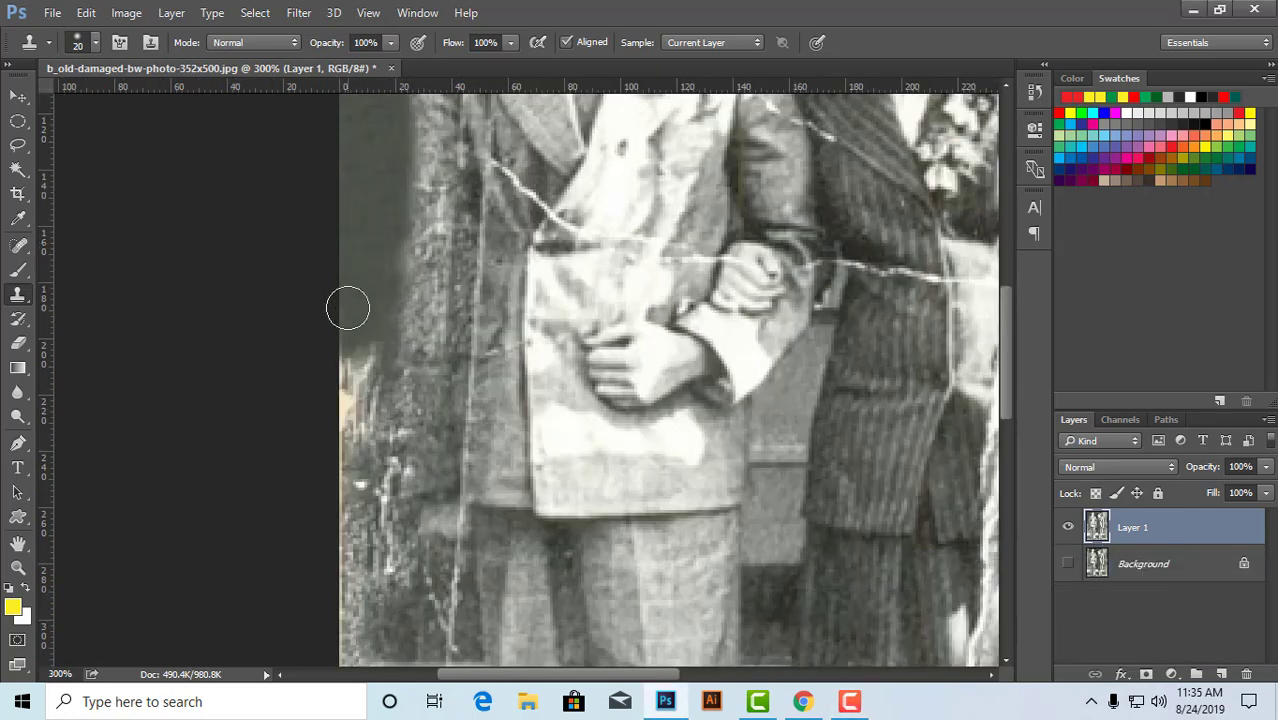
- Clone the dark wall over the torn, yellowed left edge of the photo beside the lower part of the man's jacket
mouse_move(347, 307)
mouse_down()
mouse_move(348, 434)
mouse_move(351, 392)
mouse_up()
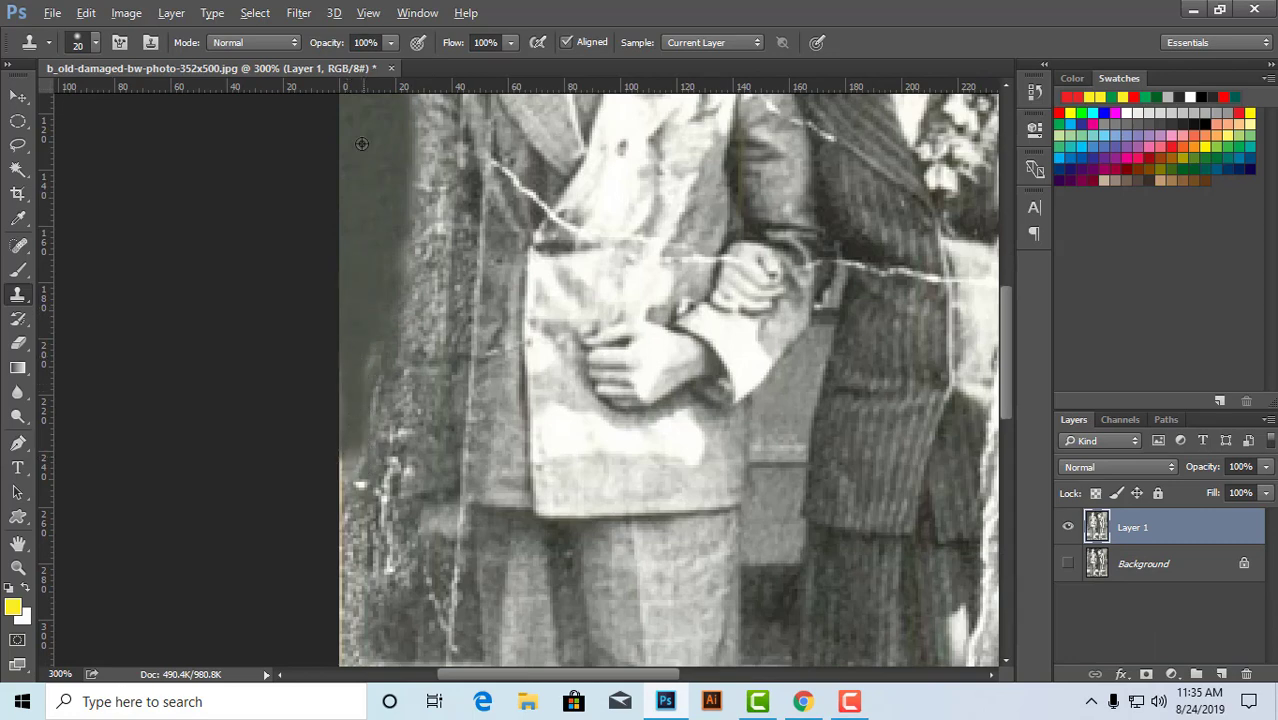
mouse_move(376, 320)
mouse_down()
mouse_move(379, 402)
mouse_move(356, 524)
mouse_up()
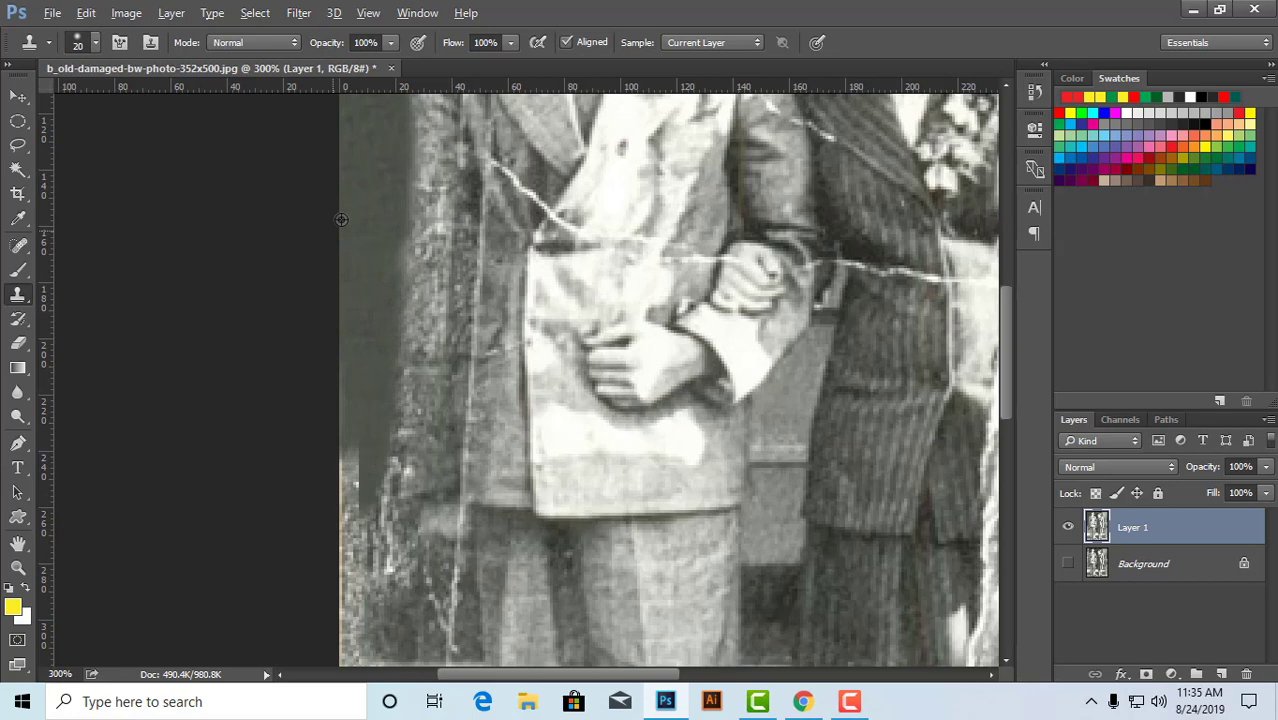
alt+click(360, 169)
mouse_move(368, 360)
mouse_down()
mouse_move(348, 491)
mouse_move(356, 562)
mouse_up()
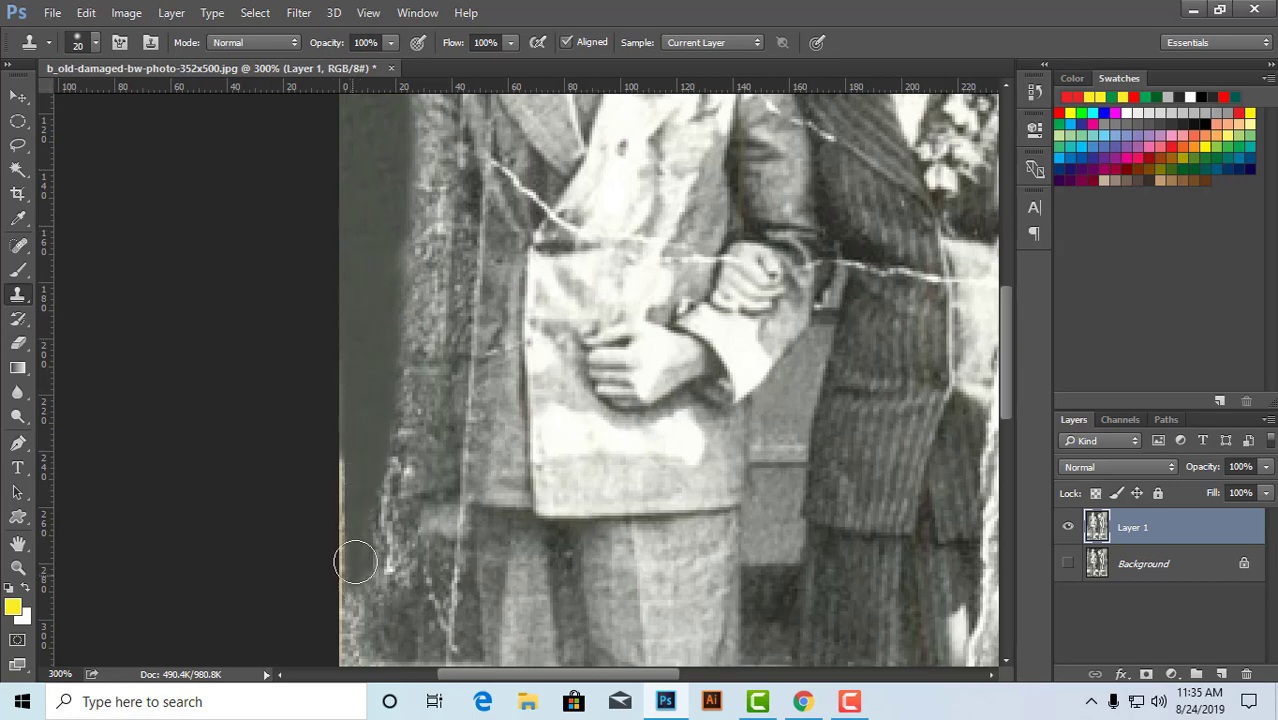
mouse_move(352, 345)
mouse_down()
mouse_move(361, 301)
mouse_move(355, 547)
mouse_up()
- Clone the dark wall over the white scratches along the outer side of the man's sleeve, down to the jacket hem
alt+click(373, 206)
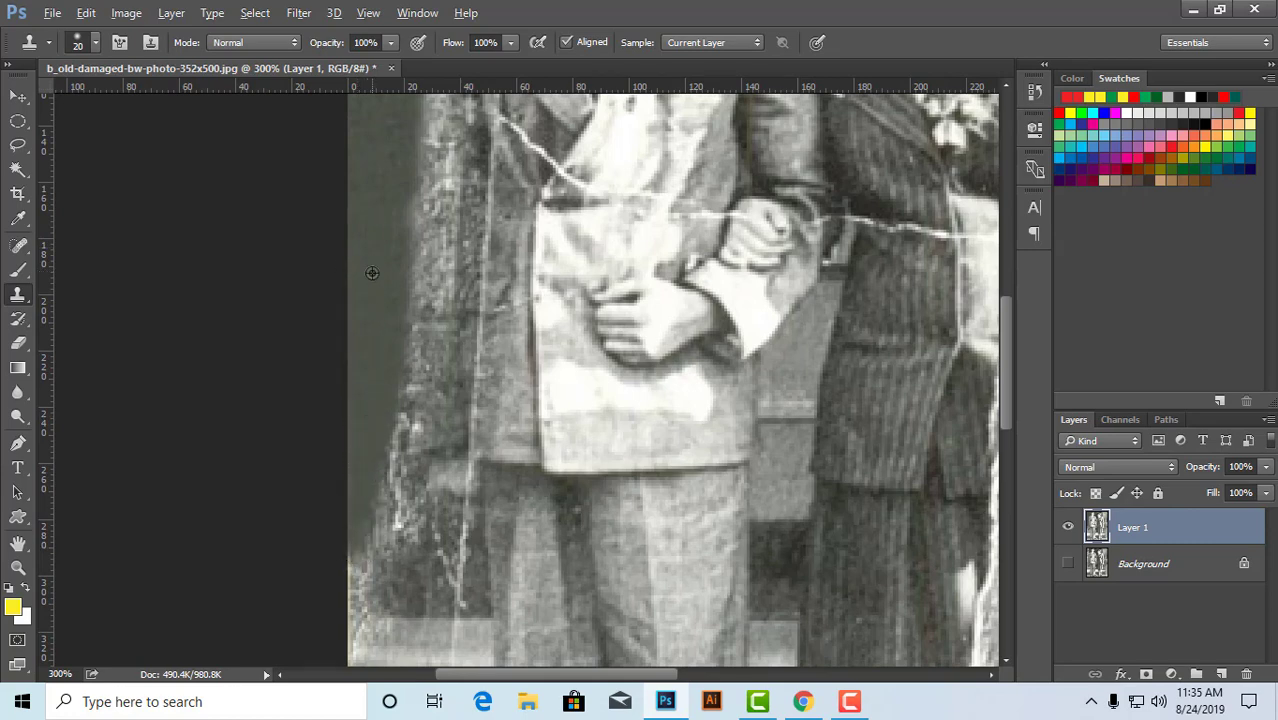
alt+click(380, 187)
mouse_move(381, 317)
mouse_down()
mouse_move(394, 485)
mouse_move(384, 393)
mouse_move(384, 462)
mouse_up()
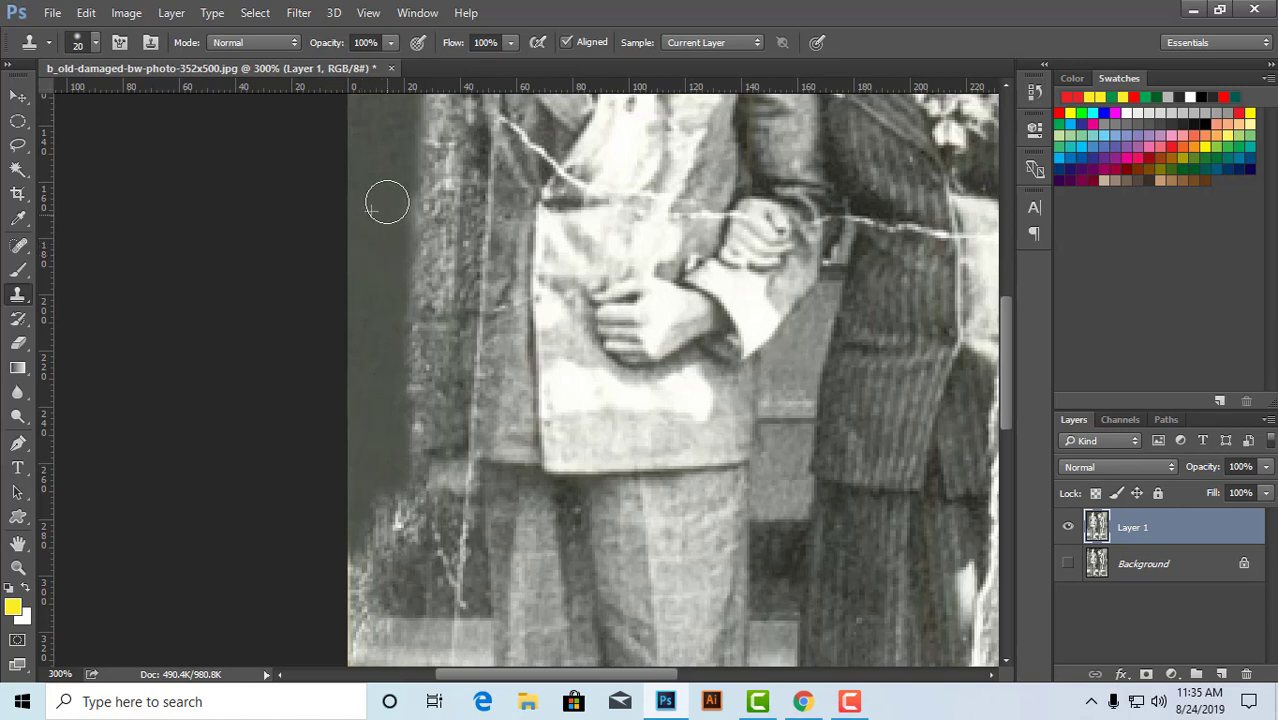
alt+click(386, 185)
mouse_move(394, 217)
mouse_down()
mouse_move(373, 311)
mouse_move(378, 430)
mouse_move(390, 307)
mouse_move(379, 261)
mouse_move(372, 404)
mouse_move(425, 325)
mouse_up()
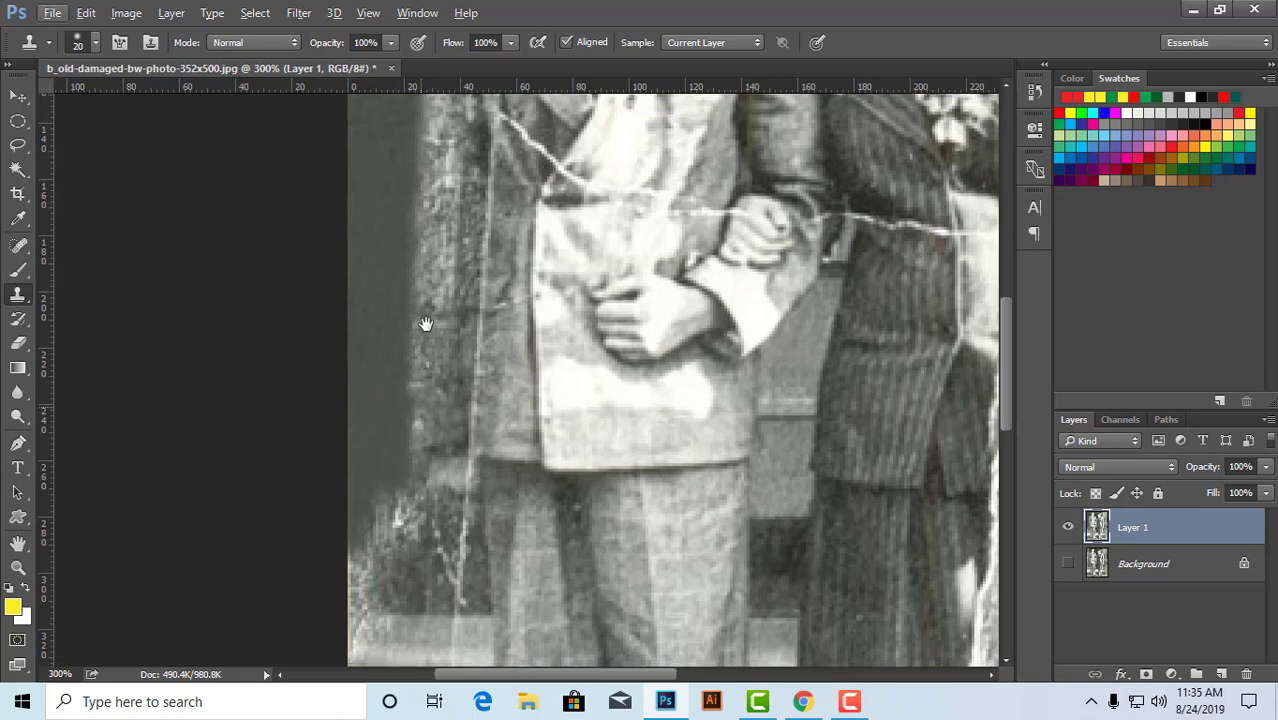
alt+click(385, 270)
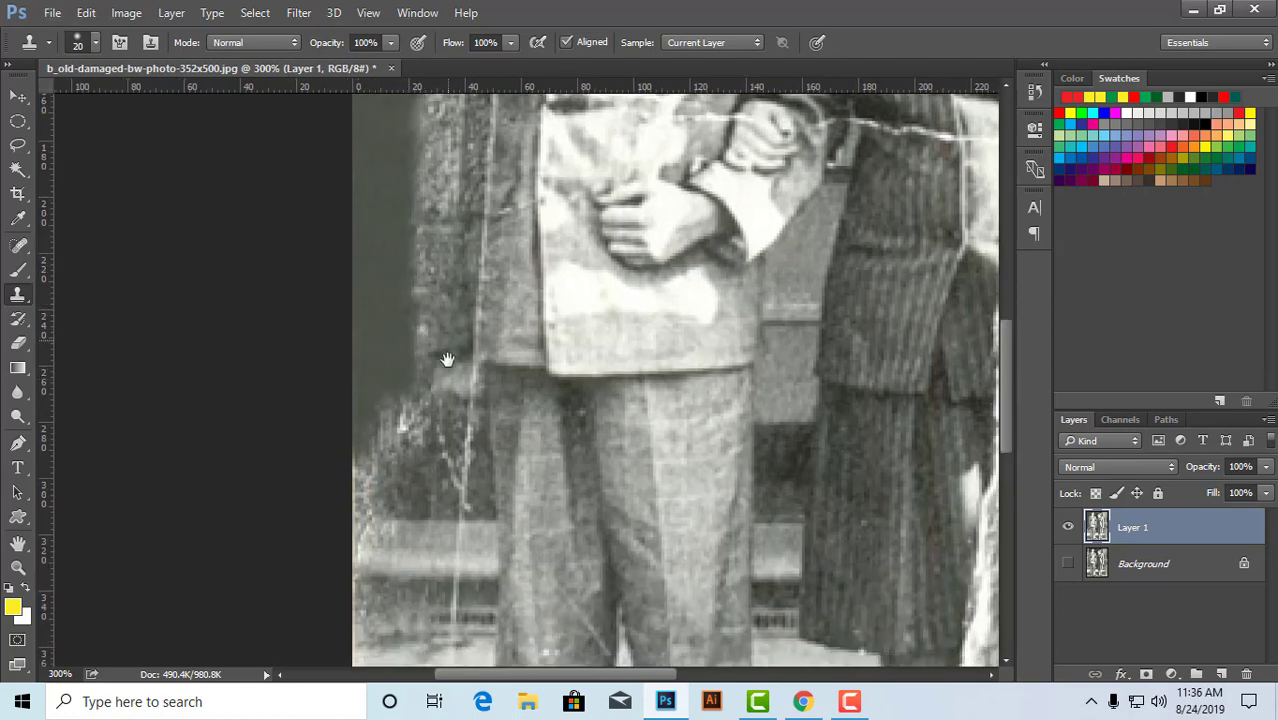
scroll(451, 366, up, 3)
alt+click(372, 151)
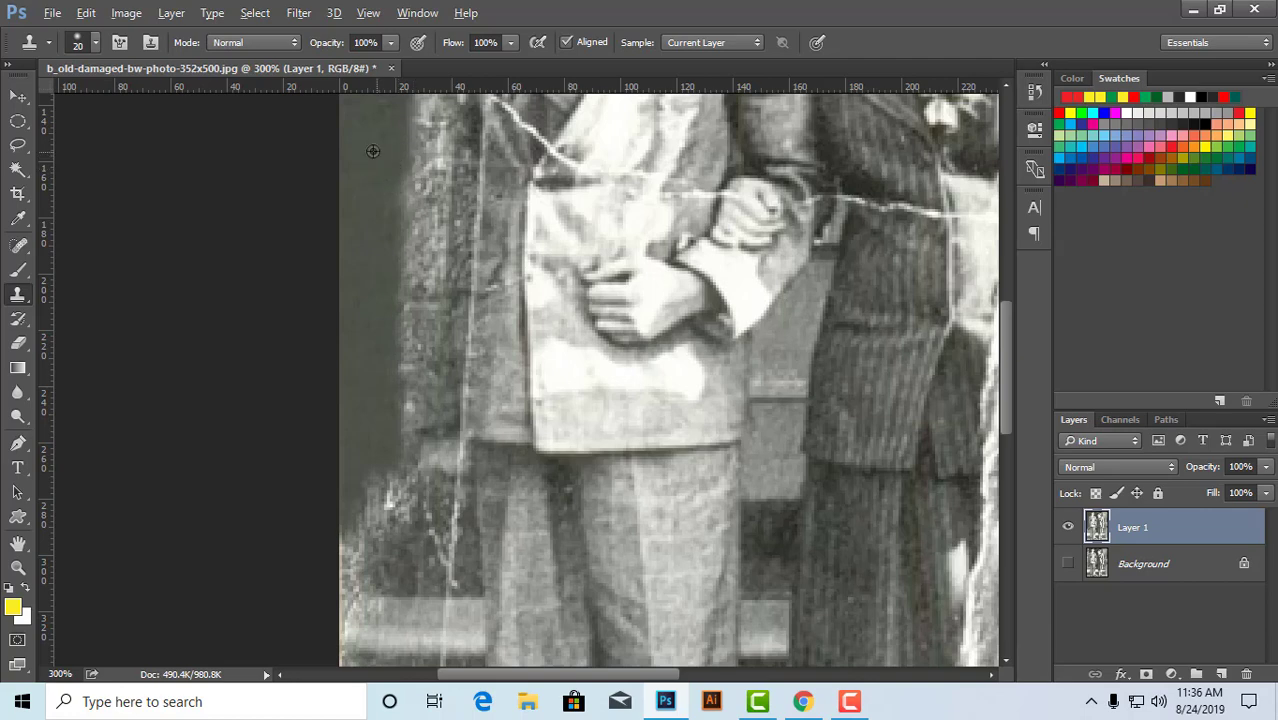
mouse_move(383, 178)
mouse_down()
mouse_move(374, 399)
mouse_move(377, 437)
mouse_move(388, 457)
mouse_move(394, 448)
mouse_up()
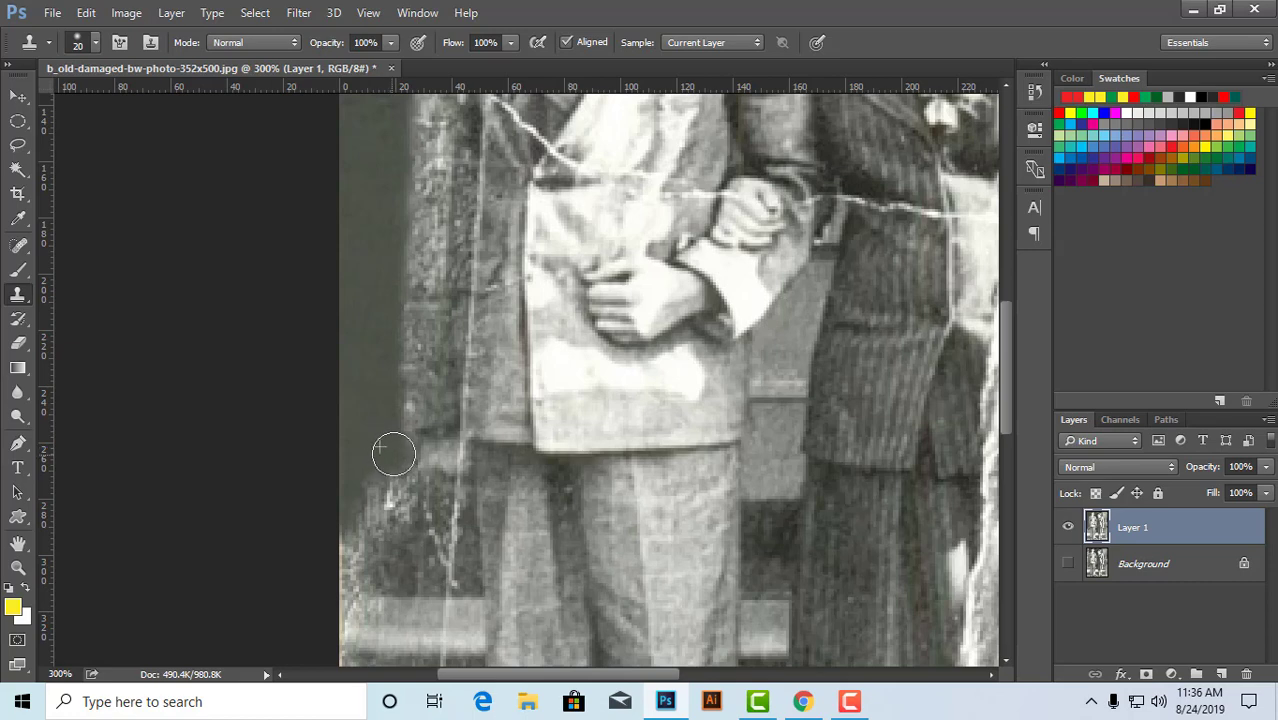
- Clone dark wall texture over the white specks and worn left edge just below the man's sleeve
alt+click(360, 227)
click(384, 482)
mouse_move(388, 466)
mouse_down()
mouse_move(399, 453)
mouse_move(378, 474)
mouse_up()
mouse_move(412, 412)
mouse_down()
mouse_move(442, 328)
mouse_move(425, 295)
mouse_up()
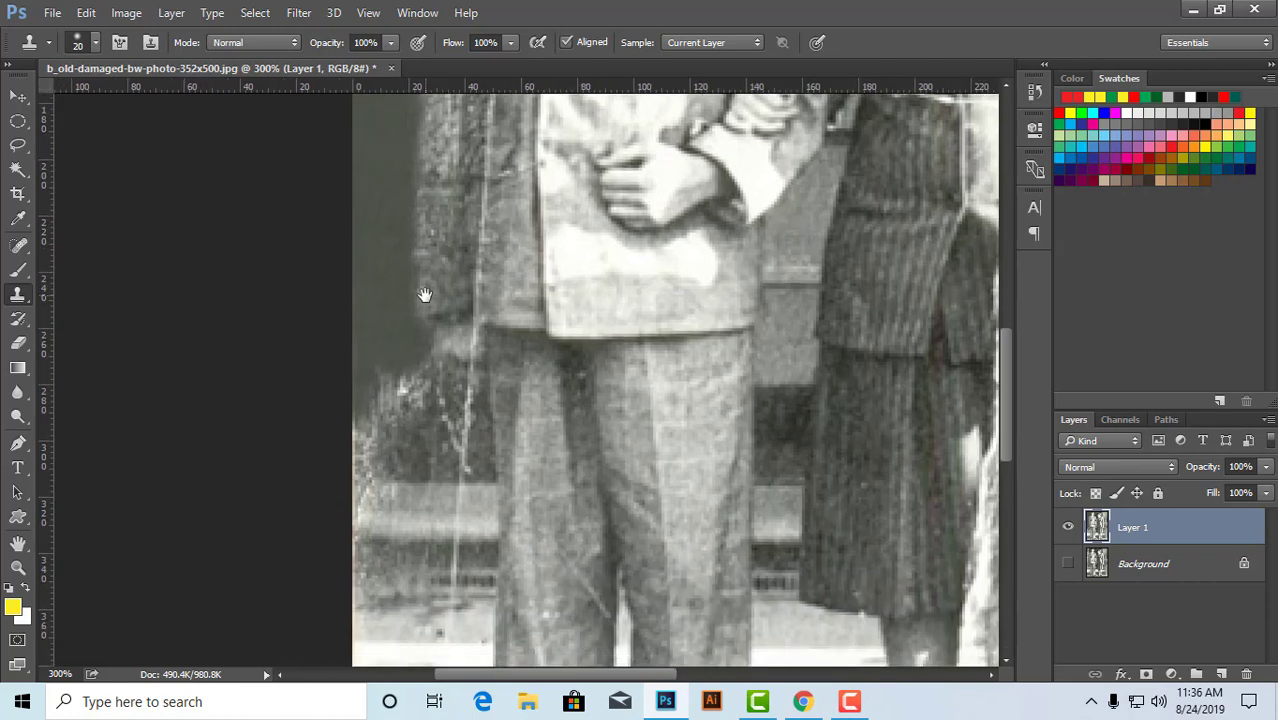
alt+click(366, 215)
drag(379, 379, 369, 442)
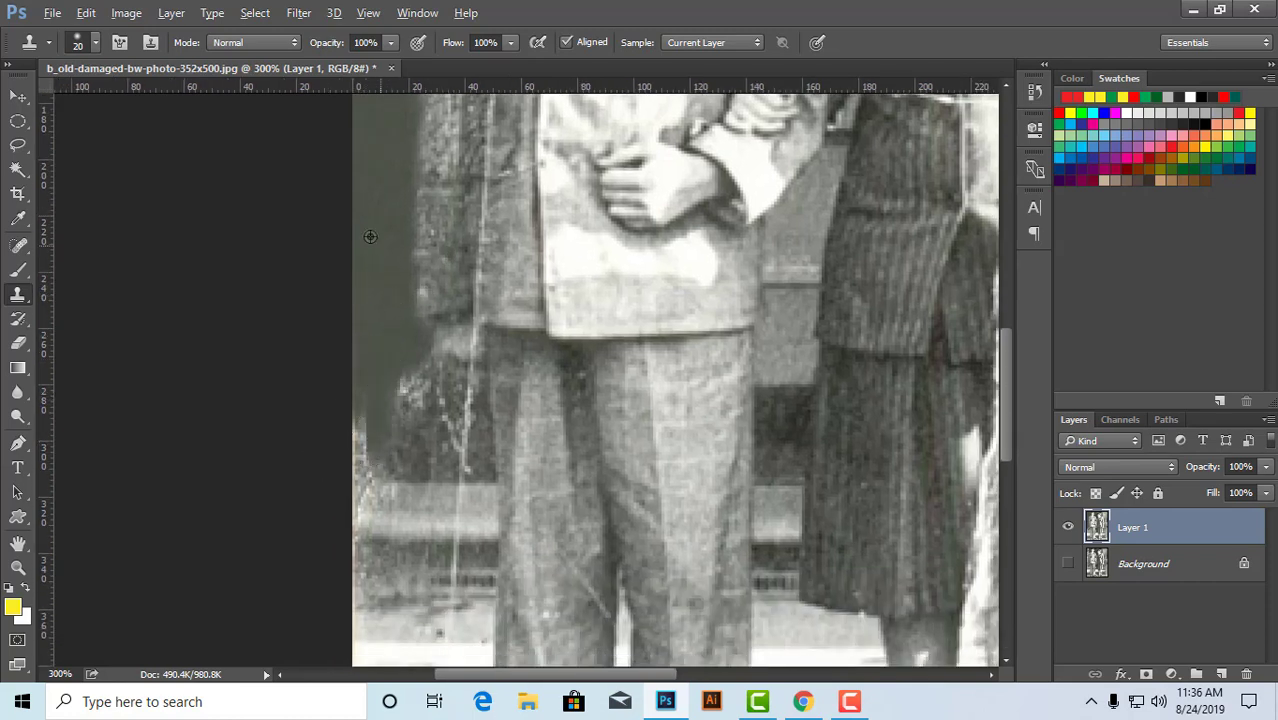
drag(368, 286, 359, 467)
- Fill the scratched background between the man's hand, trouser leg and the stone ledge with cloned dark wall texture
alt+click(377, 275)
mouse_move(388, 342)
mouse_down()
mouse_move(414, 391)
mouse_move(421, 371)
mouse_move(436, 392)
mouse_move(411, 377)
mouse_move(402, 386)
mouse_move(406, 303)
mouse_move(407, 329)
mouse_move(381, 341)
mouse_move(415, 344)
mouse_move(418, 343)
mouse_up()
alt+click(387, 223)
mouse_move(408, 290)
mouse_down()
mouse_move(464, 307)
mouse_move(446, 316)
mouse_move(467, 314)
mouse_move(450, 320)
mouse_move(475, 338)
mouse_move(363, 346)
mouse_up()
alt+click(388, 272)
alt+click(399, 267)
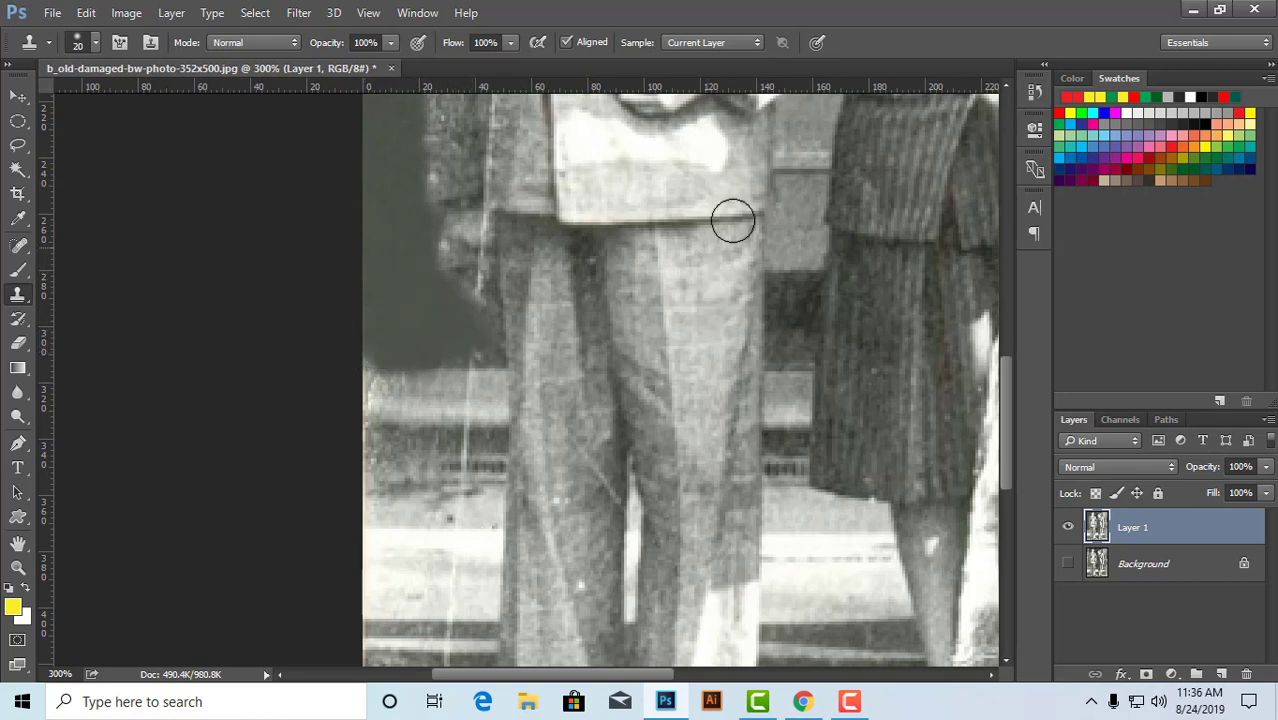
- Clone dark wall texture over the remaining damage below the man's hand, between his trouser leg and the stone ledge
drag(733, 220, 717, 369)
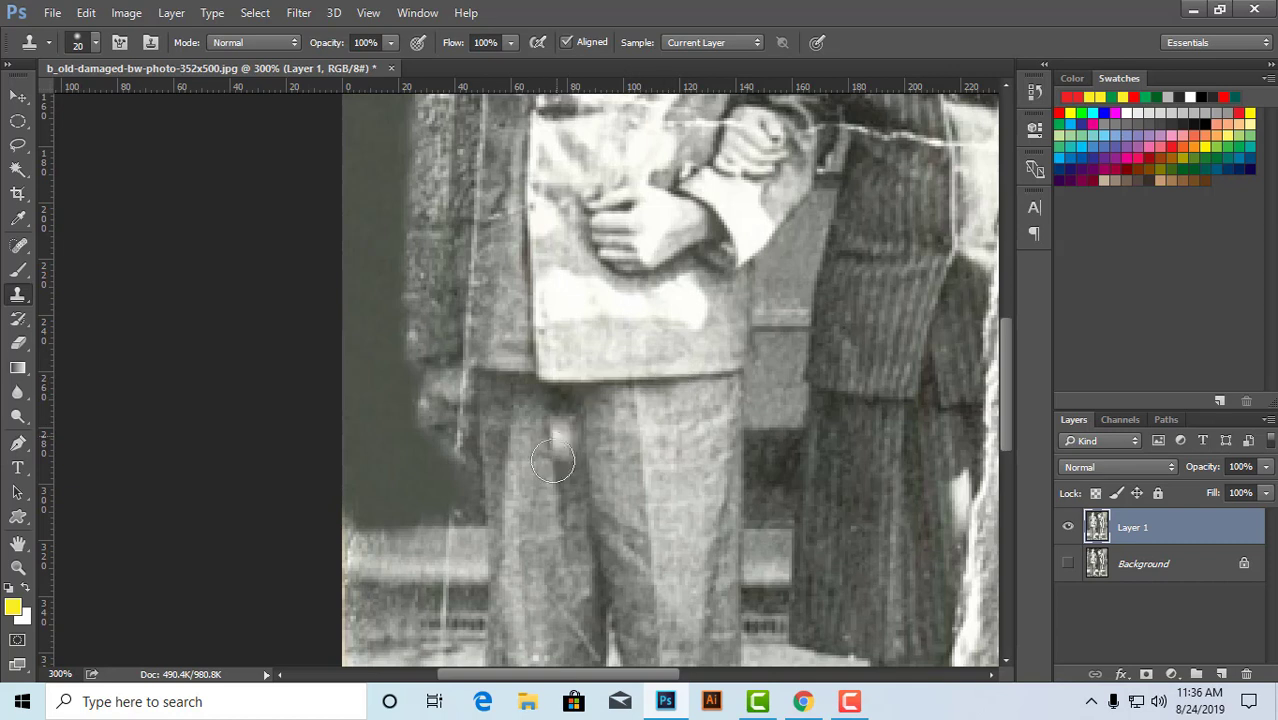
mouse_move(357, 505)
mouse_down()
mouse_move(332, 508)
mouse_move(461, 502)
mouse_up()
alt+click(368, 461)
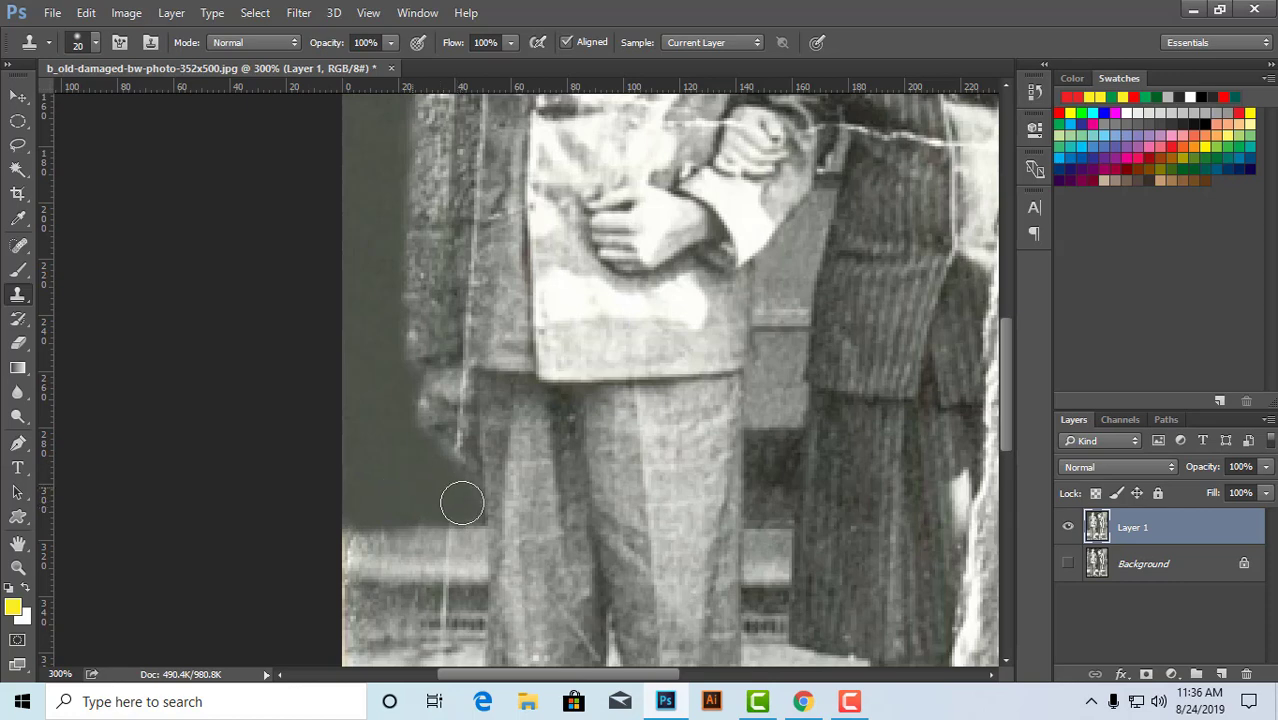
scroll(671, 360, down, 3)
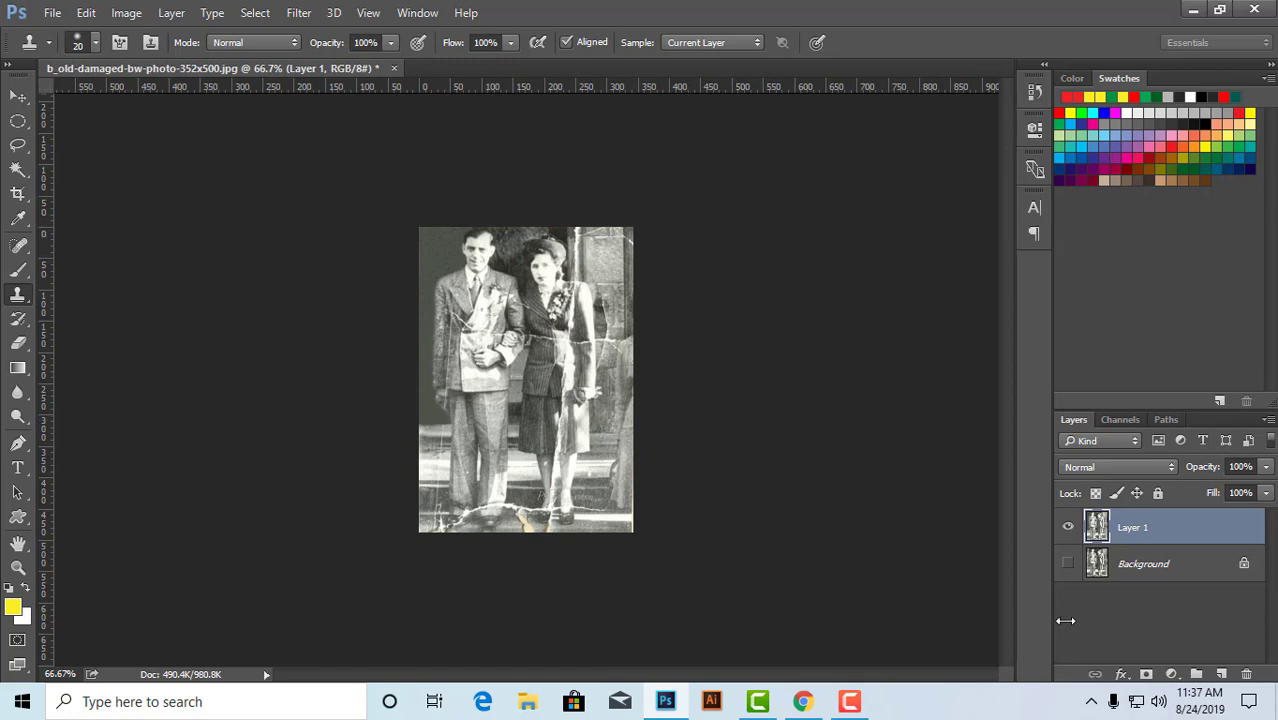
click(852, 700)
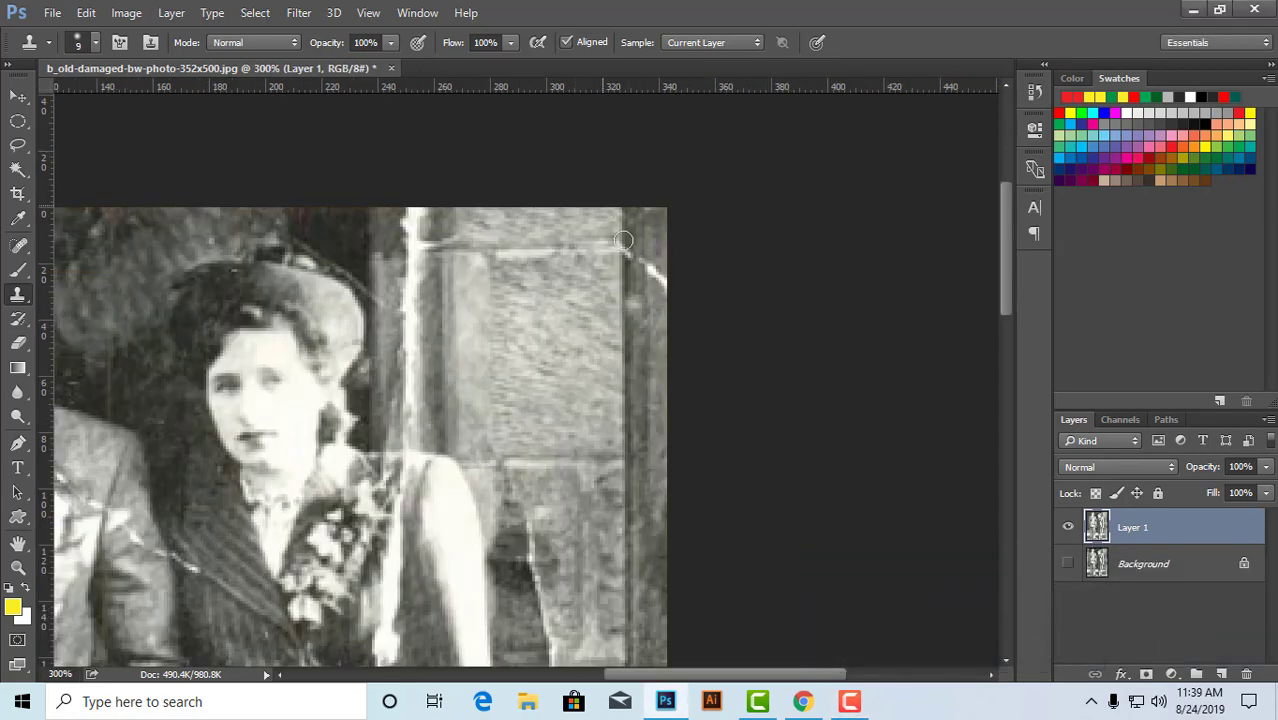
- Clone the dark stone strip over the diagonal white crack in the photo's upper right corner
alt+click(641, 220)
drag(633, 241, 665, 283)
key(alt)
key(alt)
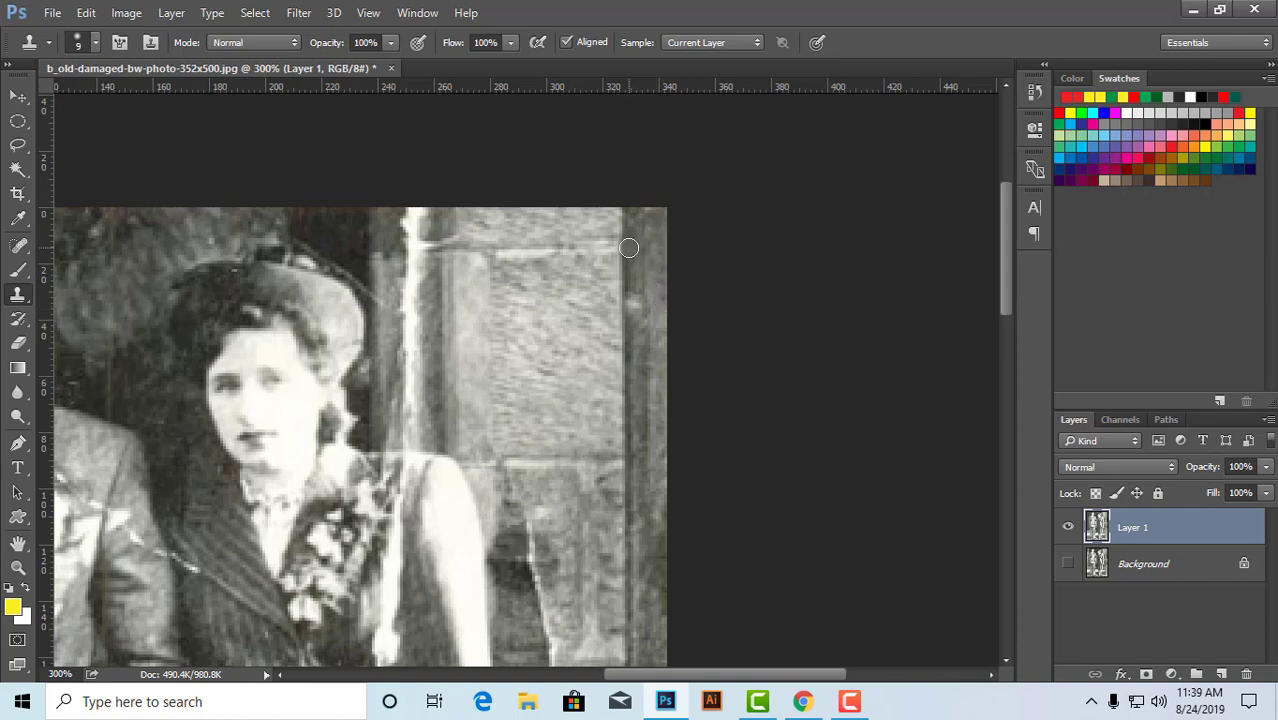
- Clone over the pale blemishes along the dark vertical strip just below the photo's upper right corner
alt+click(634, 248)
drag(635, 275, 618, 387)
alt+click(639, 269)
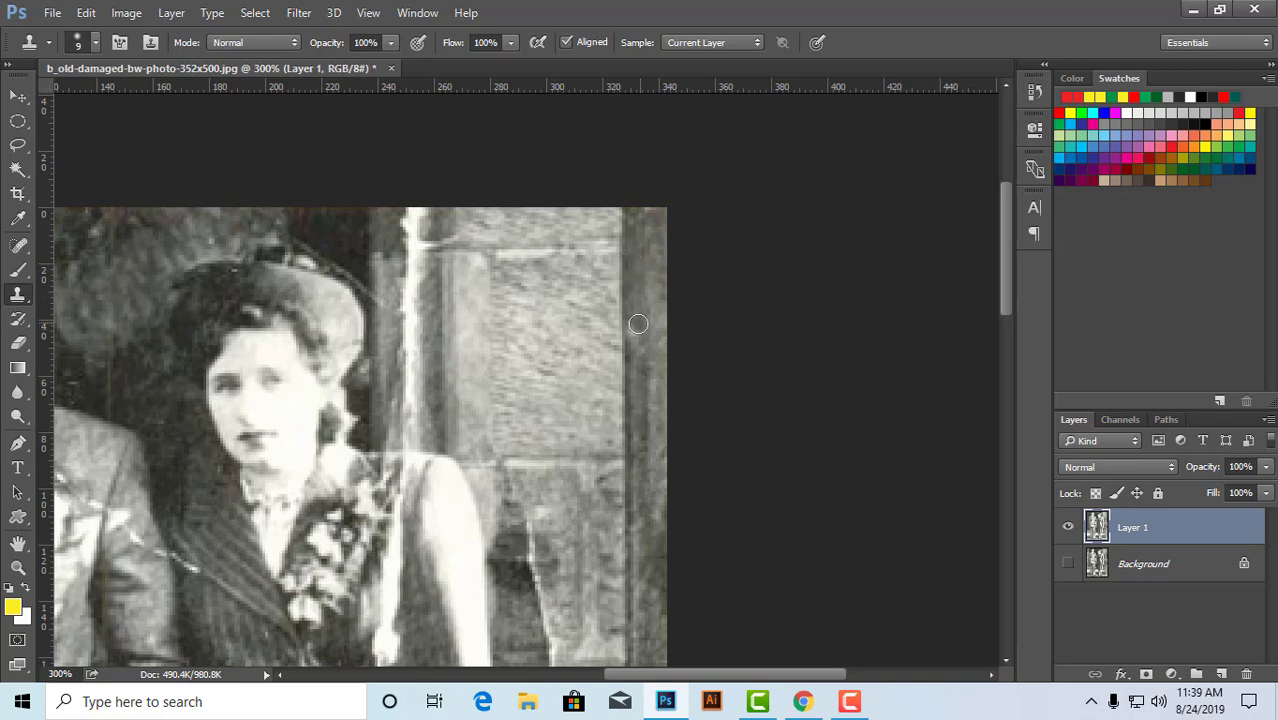
drag(634, 331, 632, 358)
- Clone stone texture over the upper part of the white vertical crack beside the woman's sleeve, using a 10 px brush
key(ctrl+1)
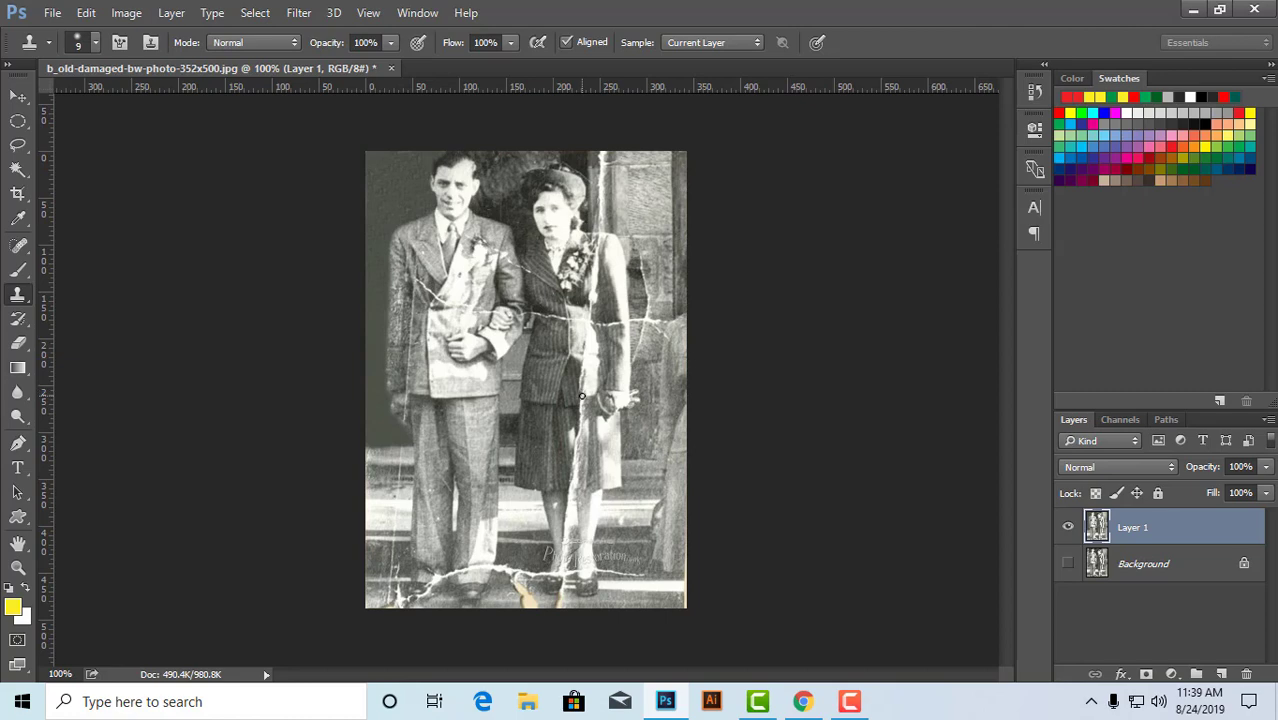
scroll(662, 291, up, 2)
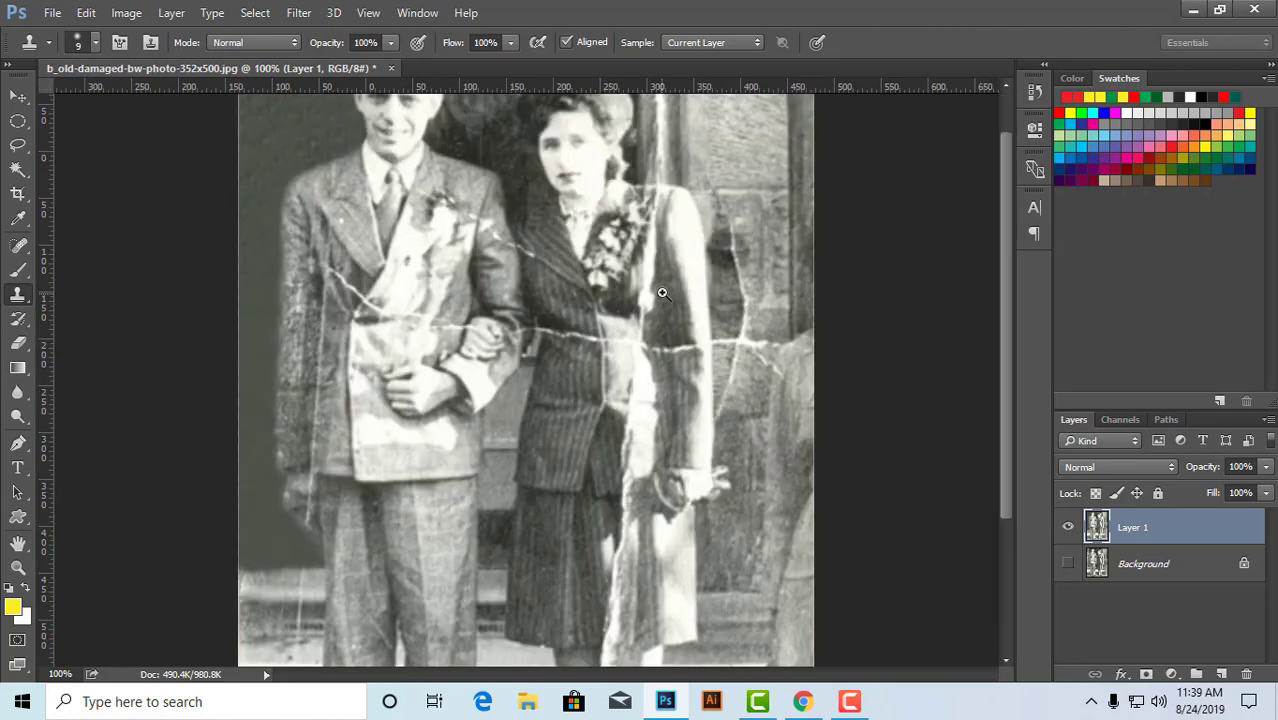
drag(594, 279, 580, 378)
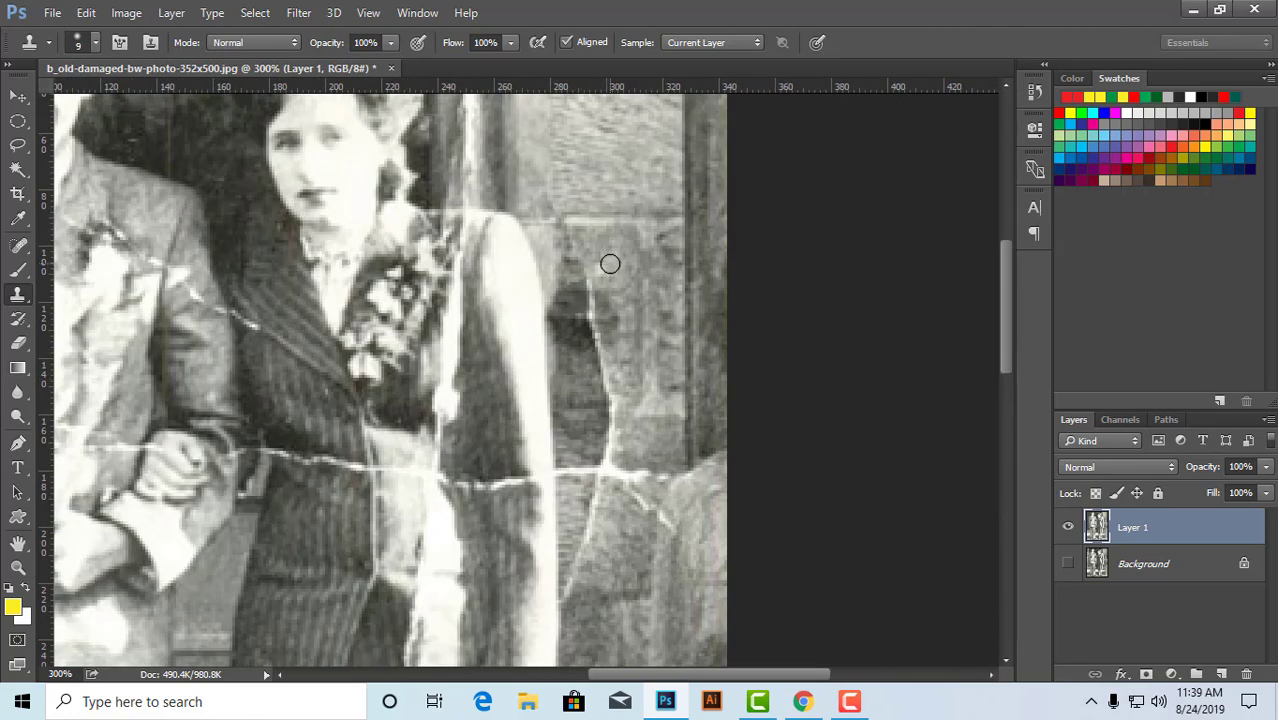
key(bracketright)
drag(579, 245, 604, 396)
alt+click(582, 252)
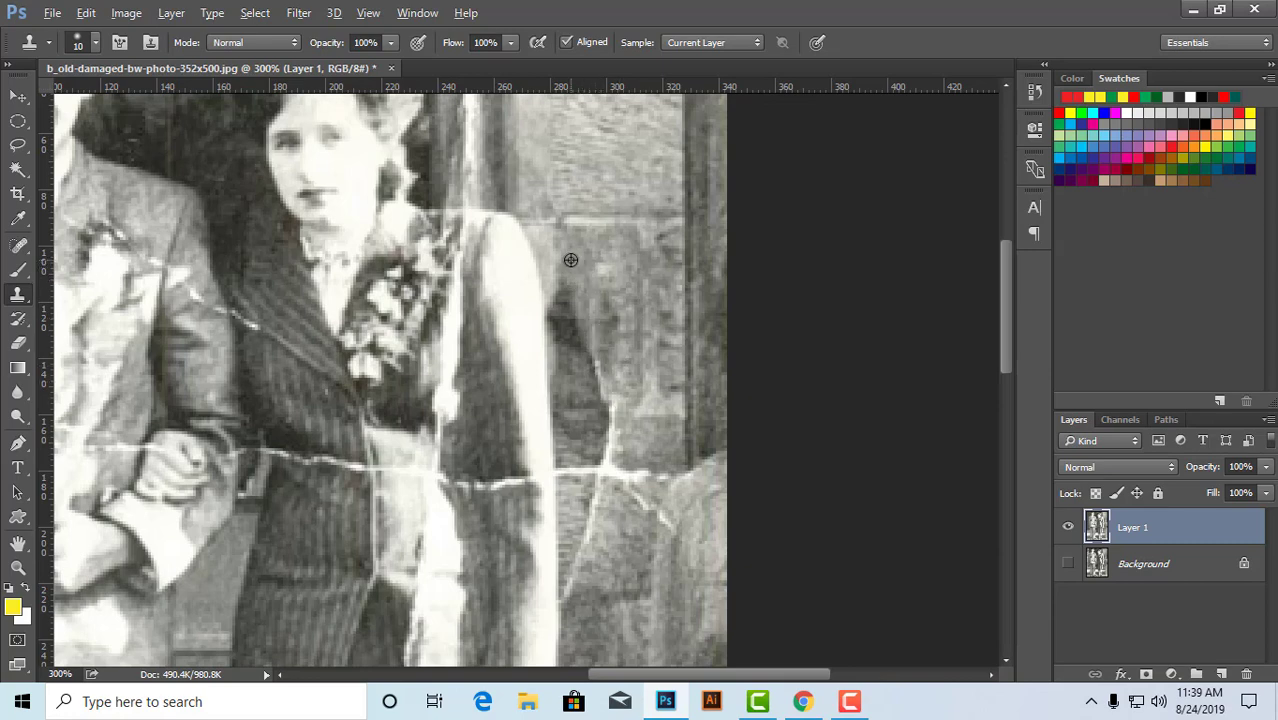
drag(572, 302, 605, 412)
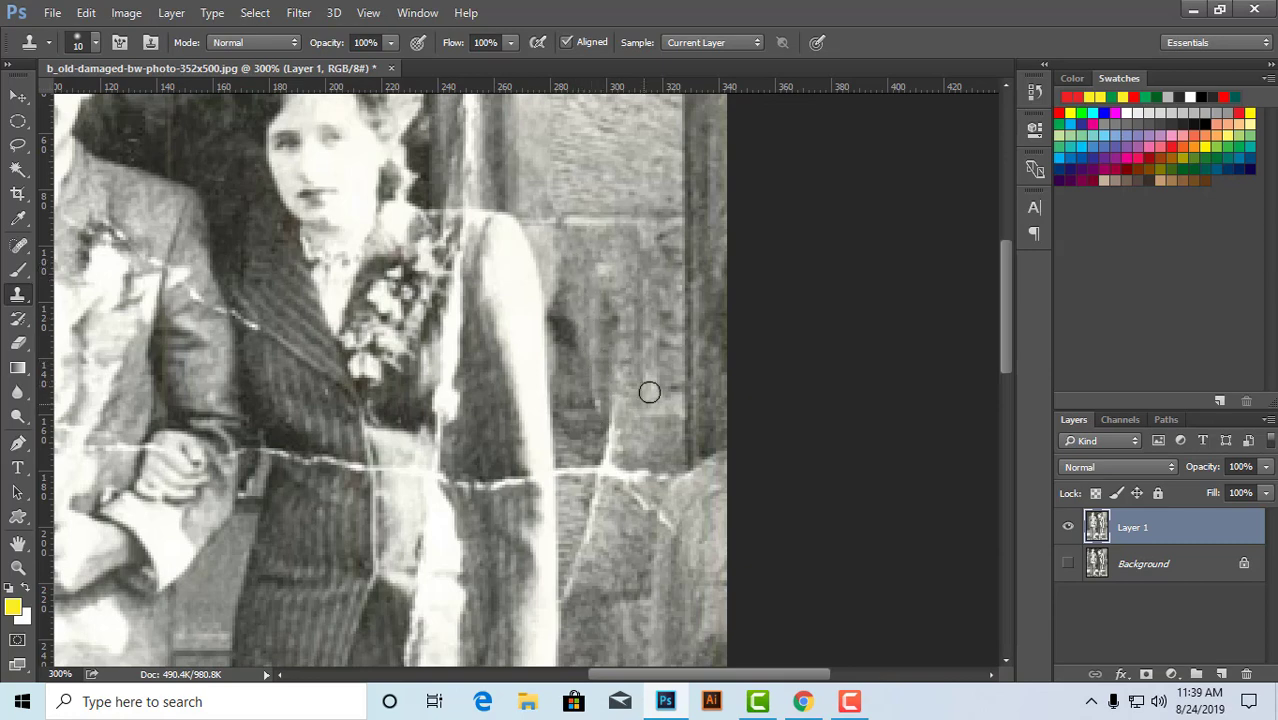
- Smooth the repaired wall beside the woman's sleeve and clone over the remaining crack down to the horizontal tear, using a 20 px brush
alt+click(600, 256)
key(bracketright)
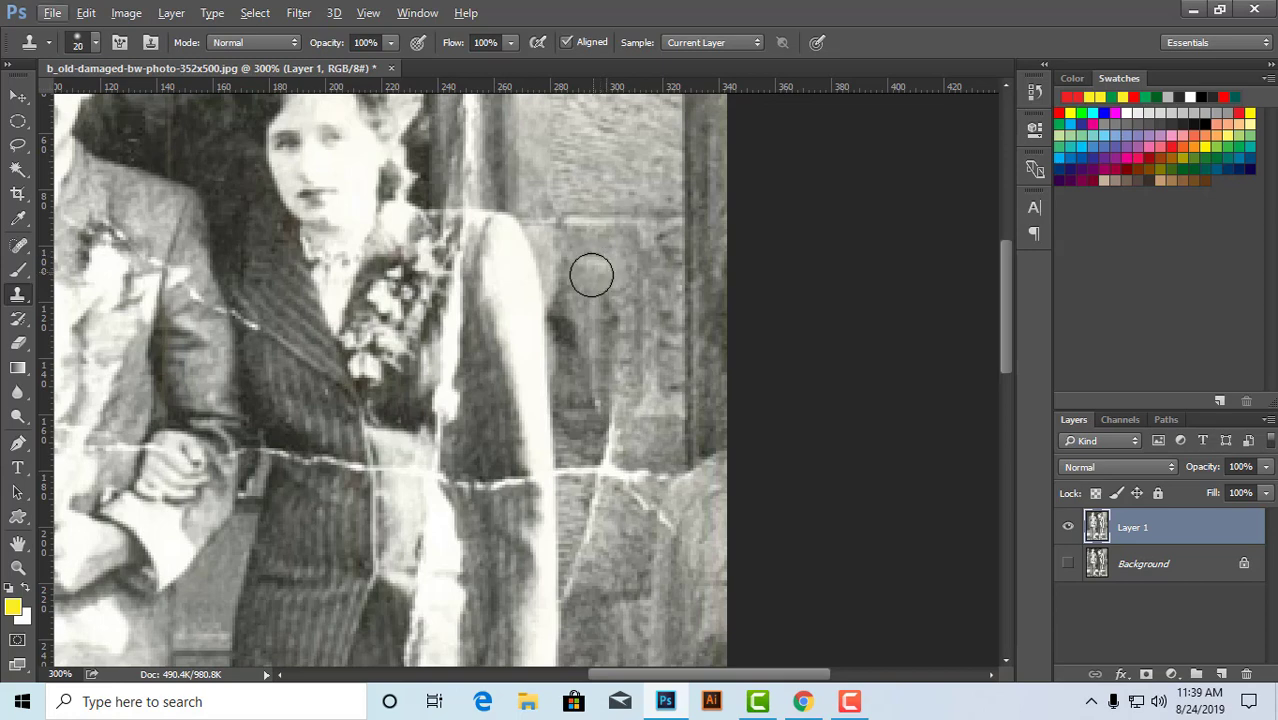
mouse_move(585, 264)
mouse_down()
mouse_move(565, 269)
mouse_move(590, 385)
mouse_up()
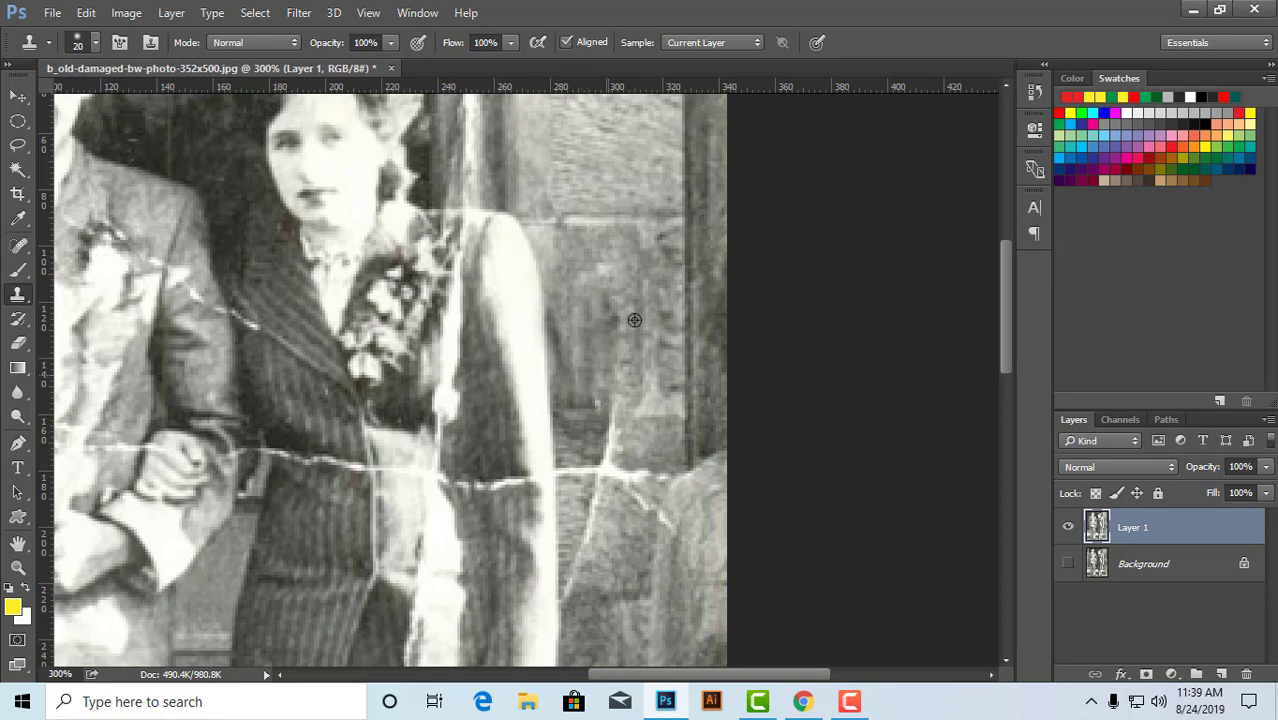
alt+click(592, 254)
mouse_move(590, 306)
mouse_down()
mouse_move(610, 420)
mouse_move(590, 448)
mouse_up()
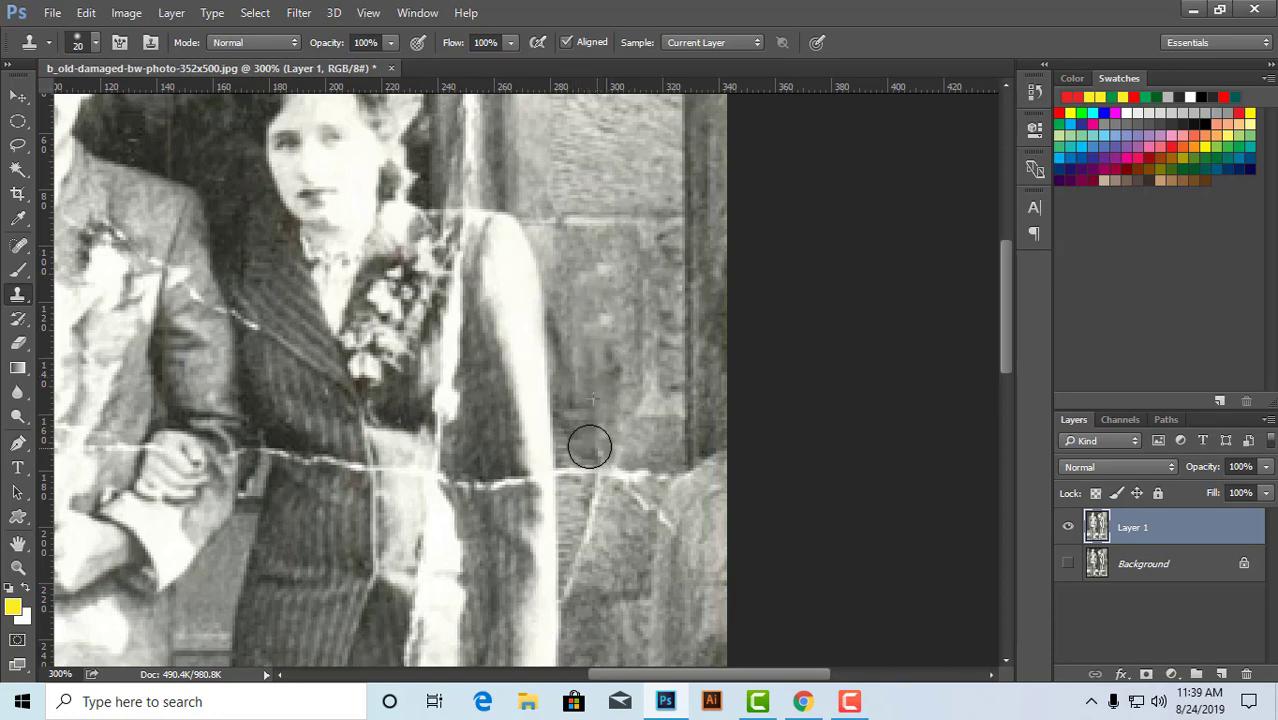
- Clone stone texture over the horizontal crack and its downward branches between the woman's sleeve and the photo's right edge
alt+click(700, 365)
alt+click(701, 364)
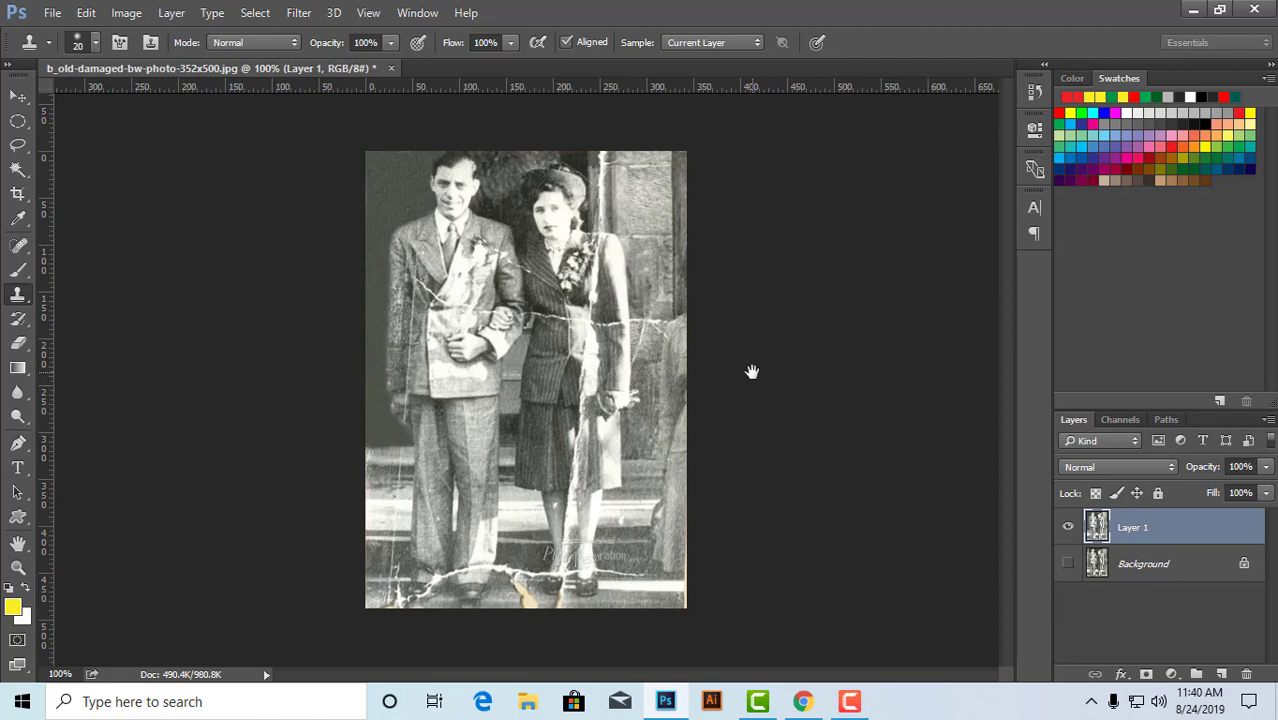
ctrl+click(673, 376)
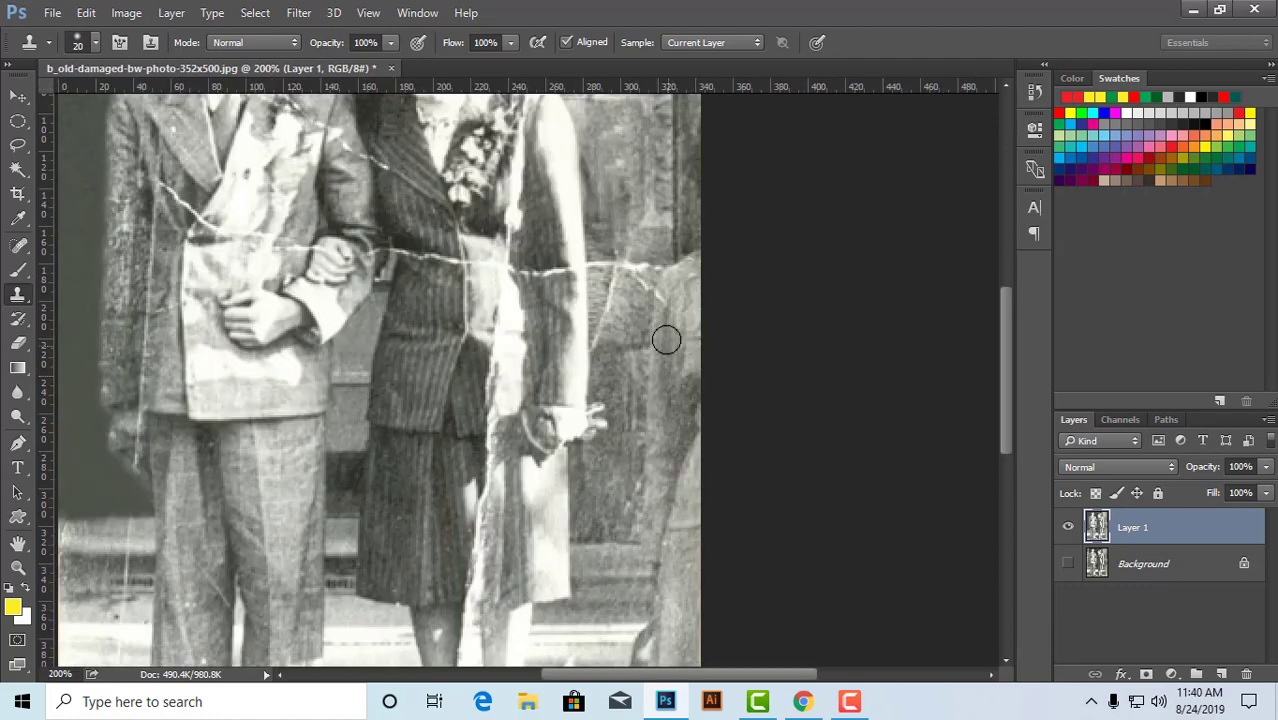
drag(666, 337, 643, 401)
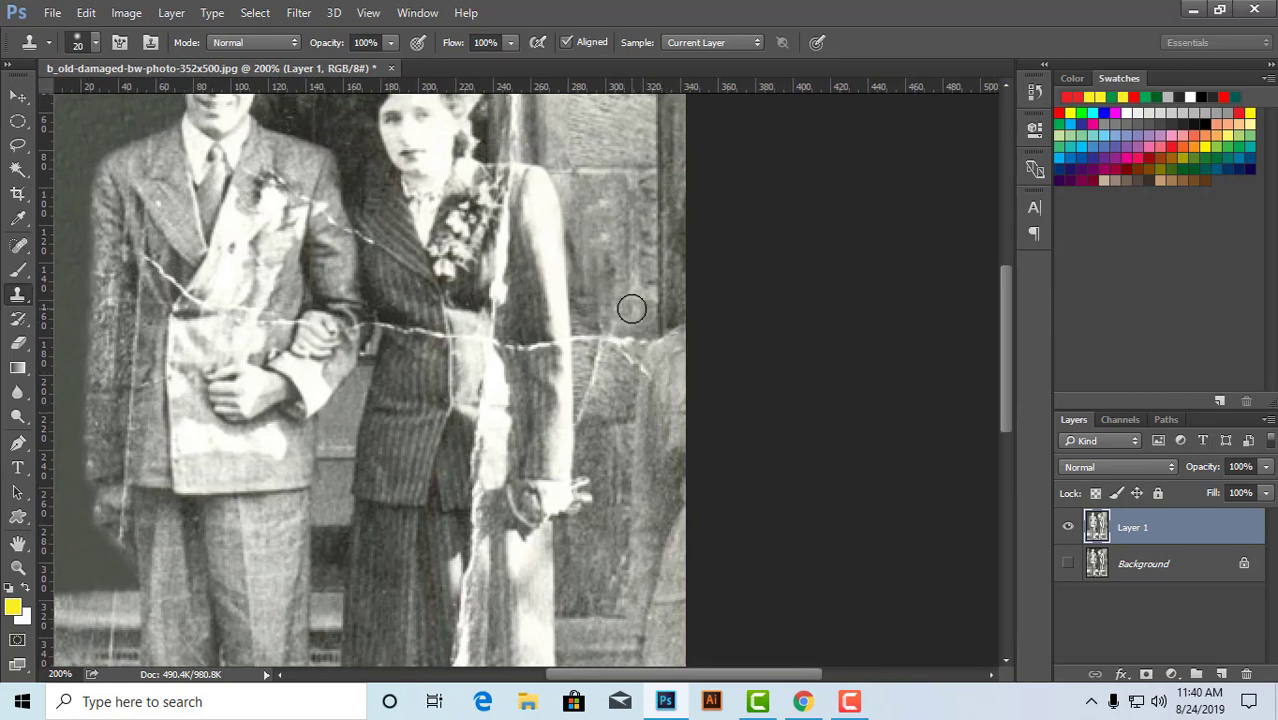
mouse_move(590, 318)
mouse_down()
mouse_move(585, 337)
mouse_move(640, 343)
mouse_up()
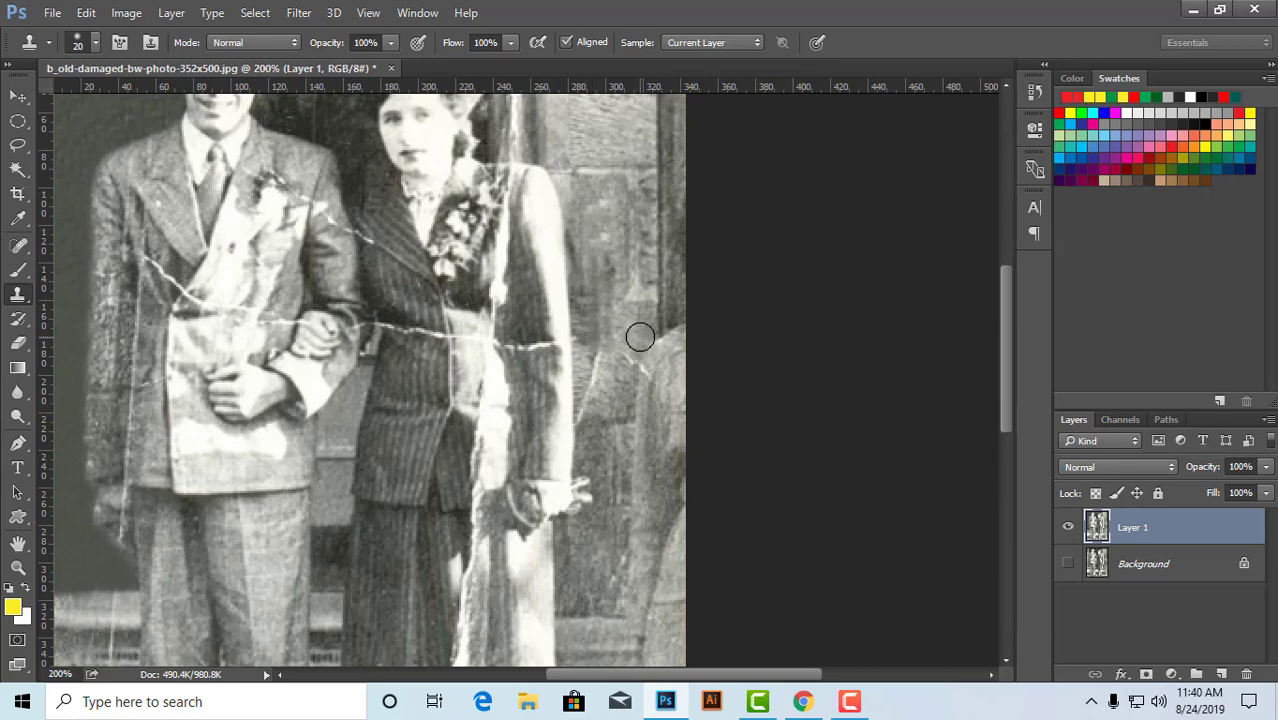
drag(645, 293, 649, 219)
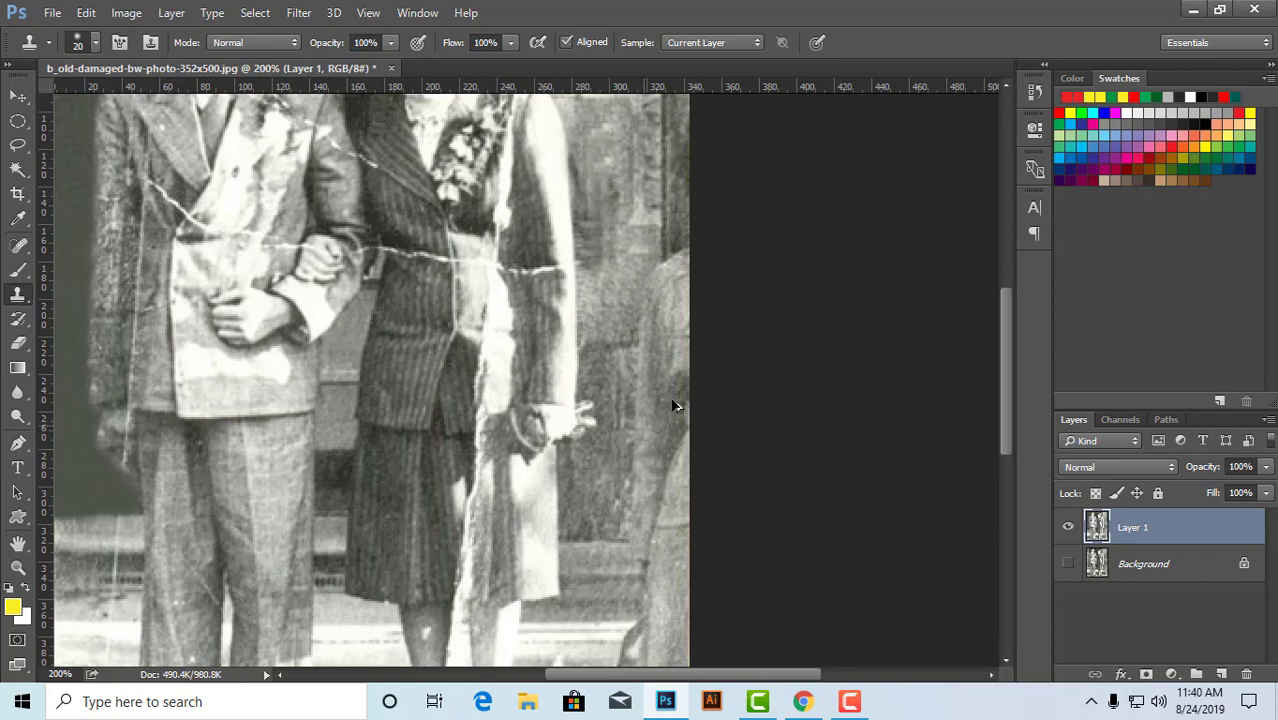
scroll(669, 308, down, 1)
scroll(669, 308, down, 2)
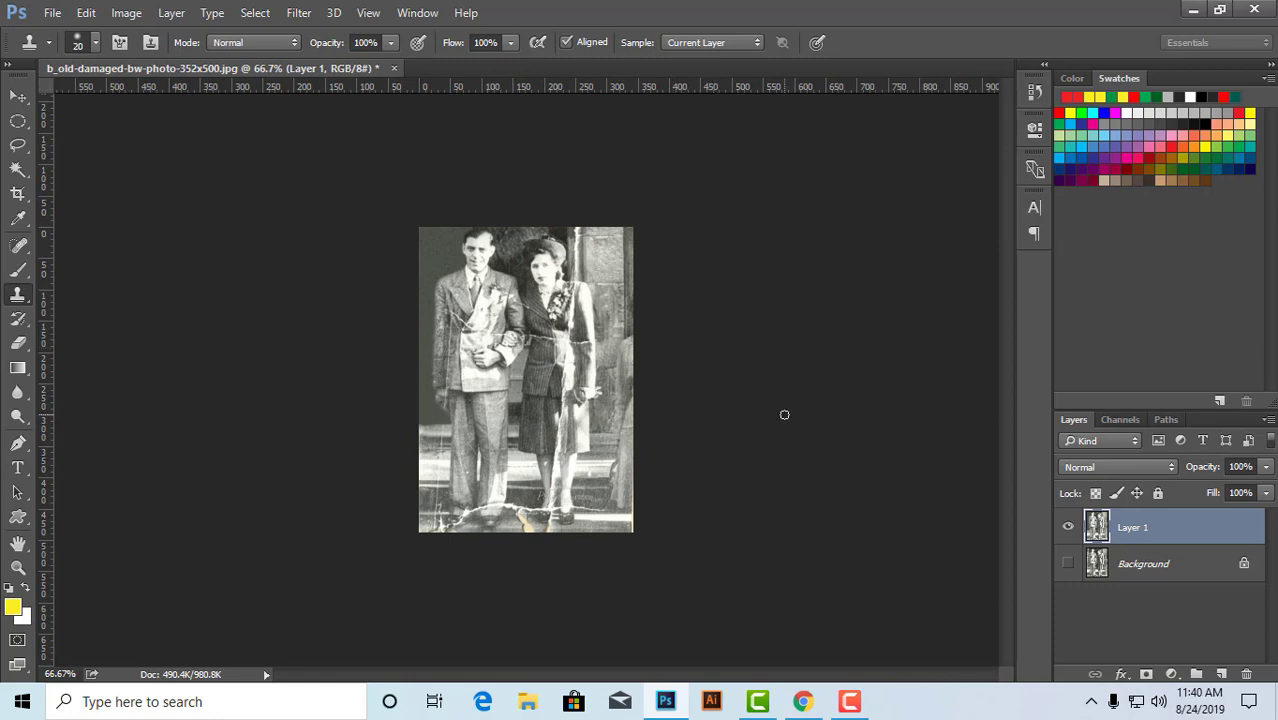
- Clone the plain dark wall along the photo's top edge above and beside the man's hair
click(537, 338)
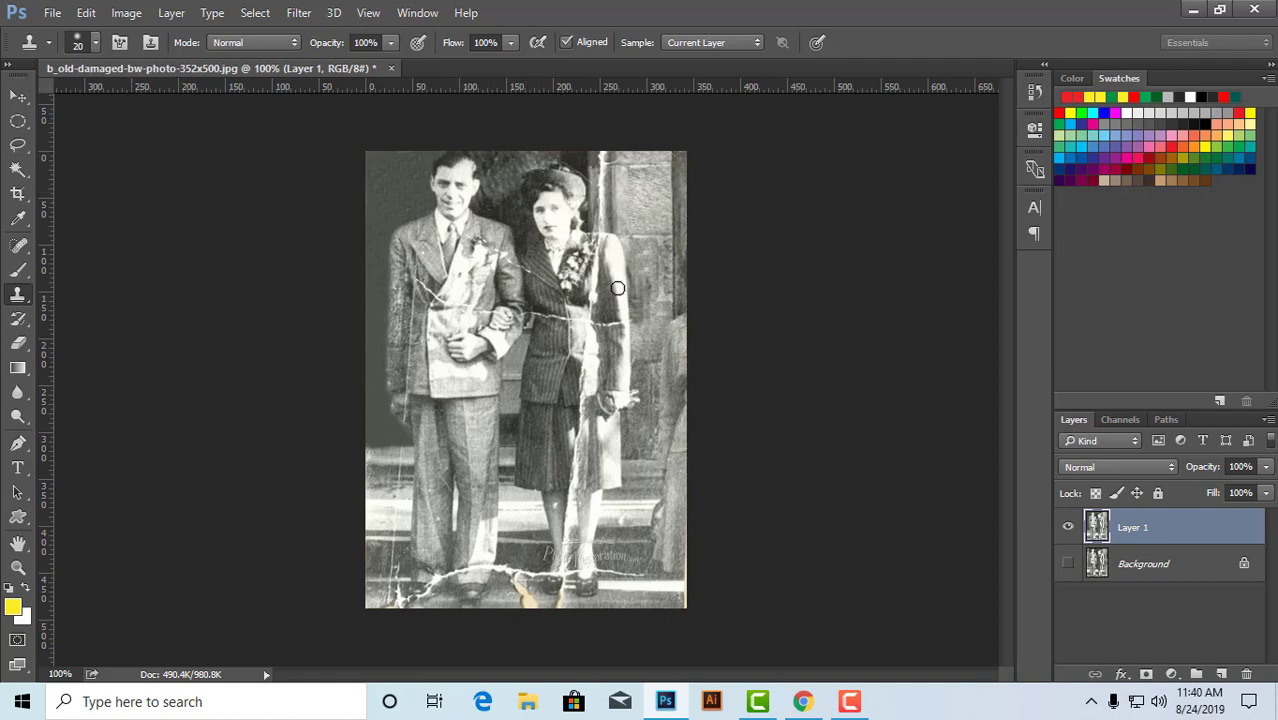
ctrl+click(563, 230)
drag(542, 208, 535, 377)
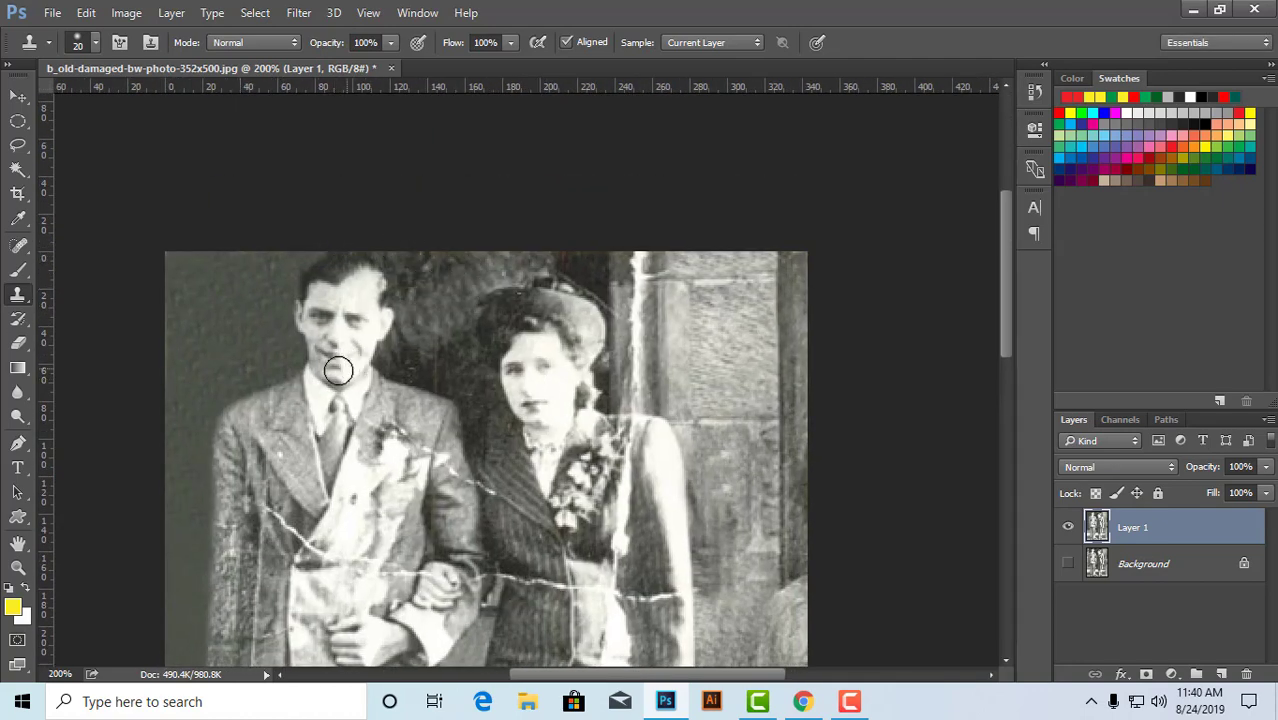
alt+click(227, 279)
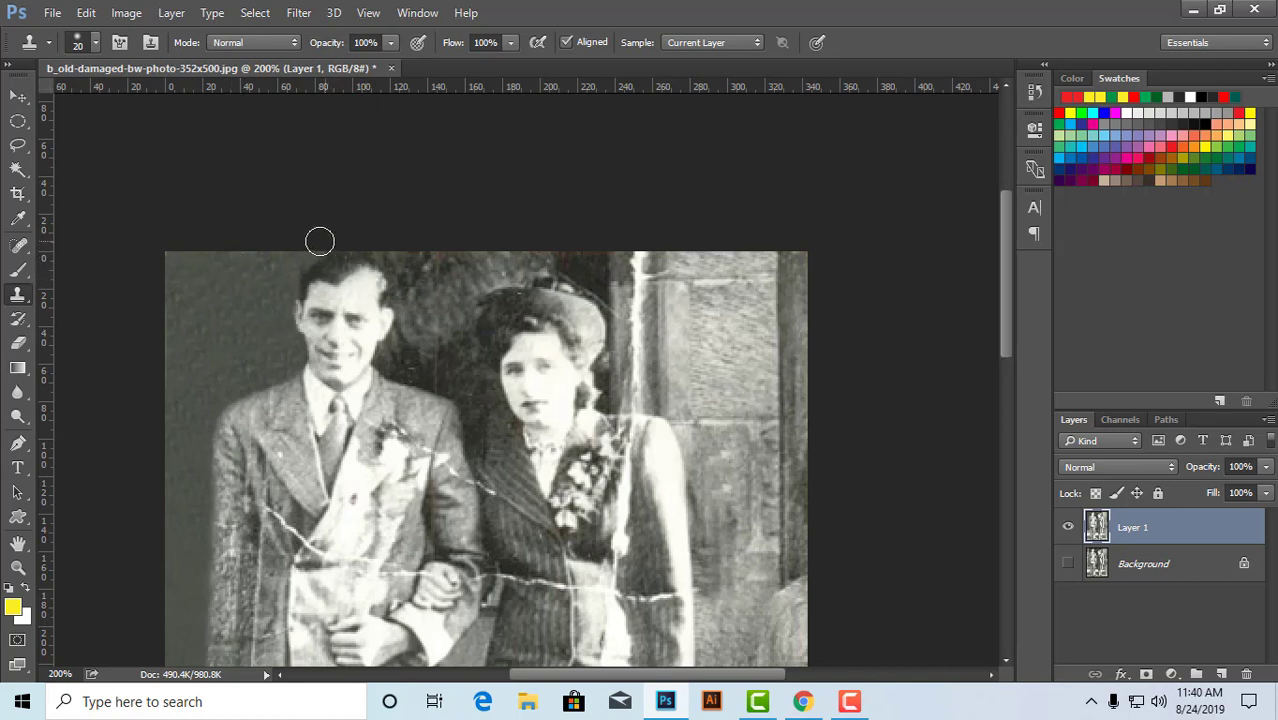
drag(321, 239, 387, 247)
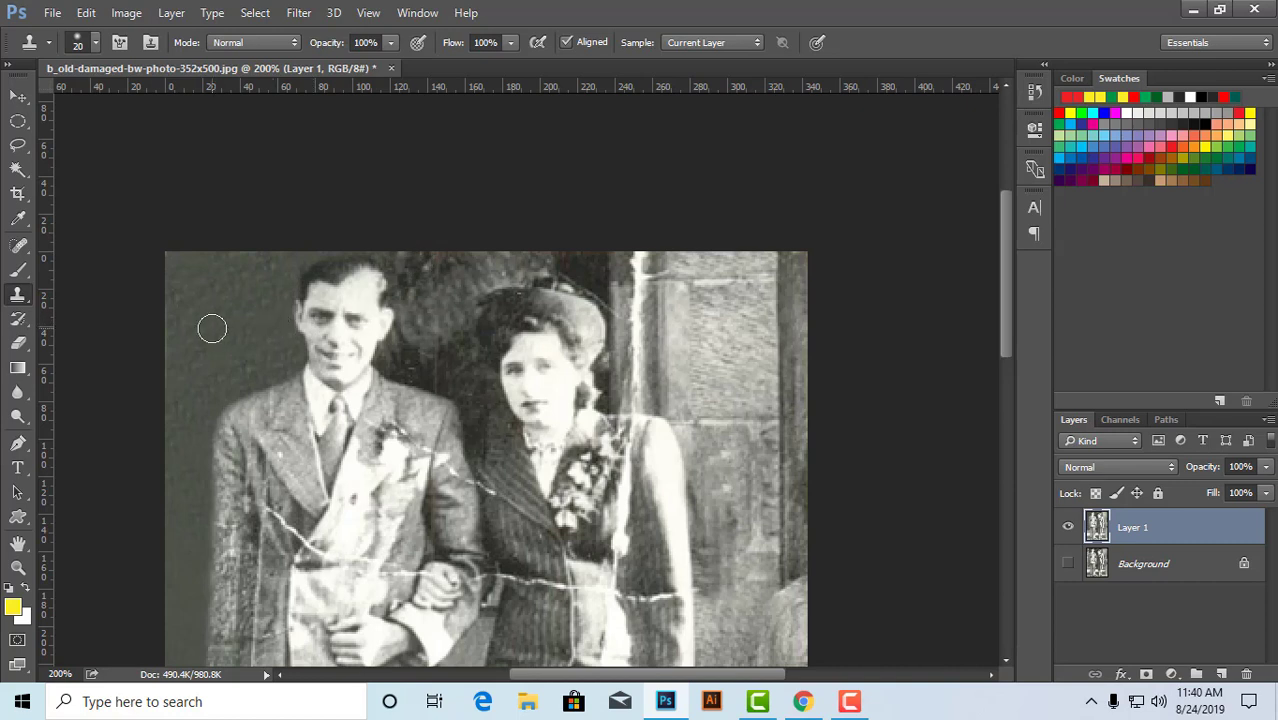
- Clone the plain dark wall over the mottled background between the man's face and the woman's hat, down to his shoulder
alt+click(182, 278)
mouse_move(404, 247)
mouse_down()
mouse_move(428, 334)
mouse_move(416, 372)
mouse_up()
alt+click(224, 307)
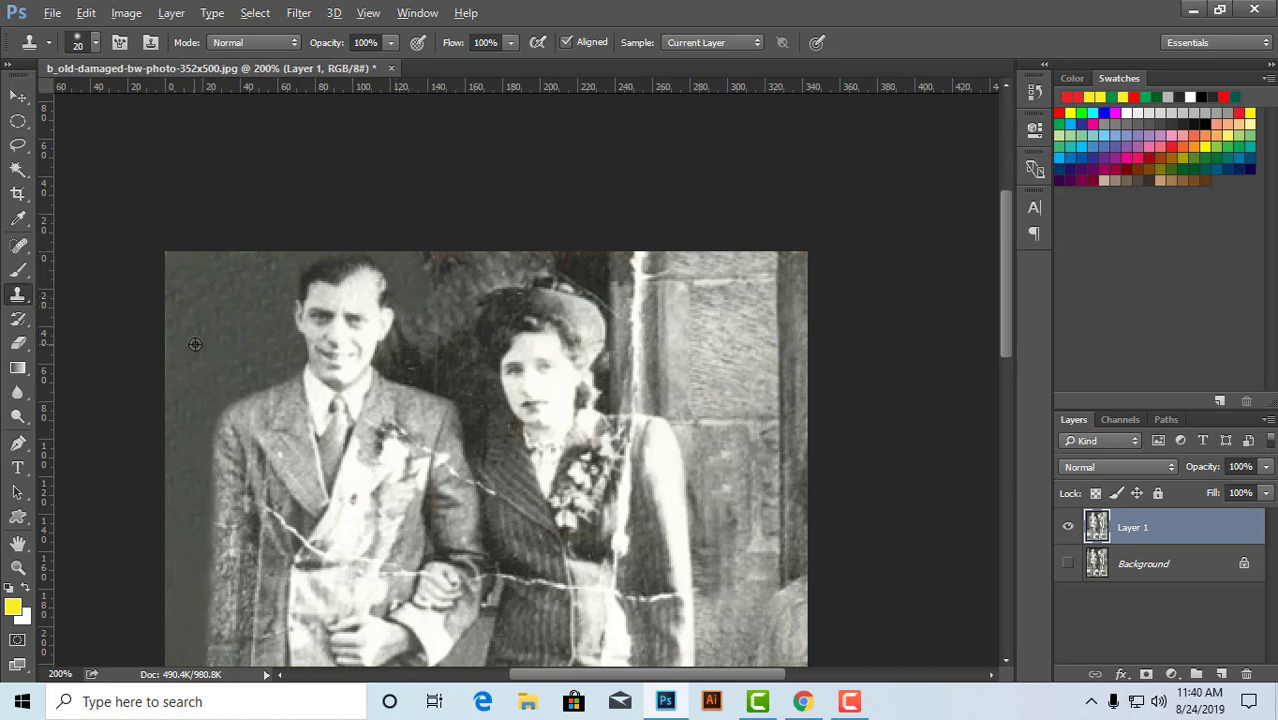
alt+click(195, 344)
mouse_move(408, 334)
mouse_down()
mouse_move(459, 357)
mouse_move(395, 365)
mouse_move(441, 356)
mouse_up()
alt+click(263, 294)
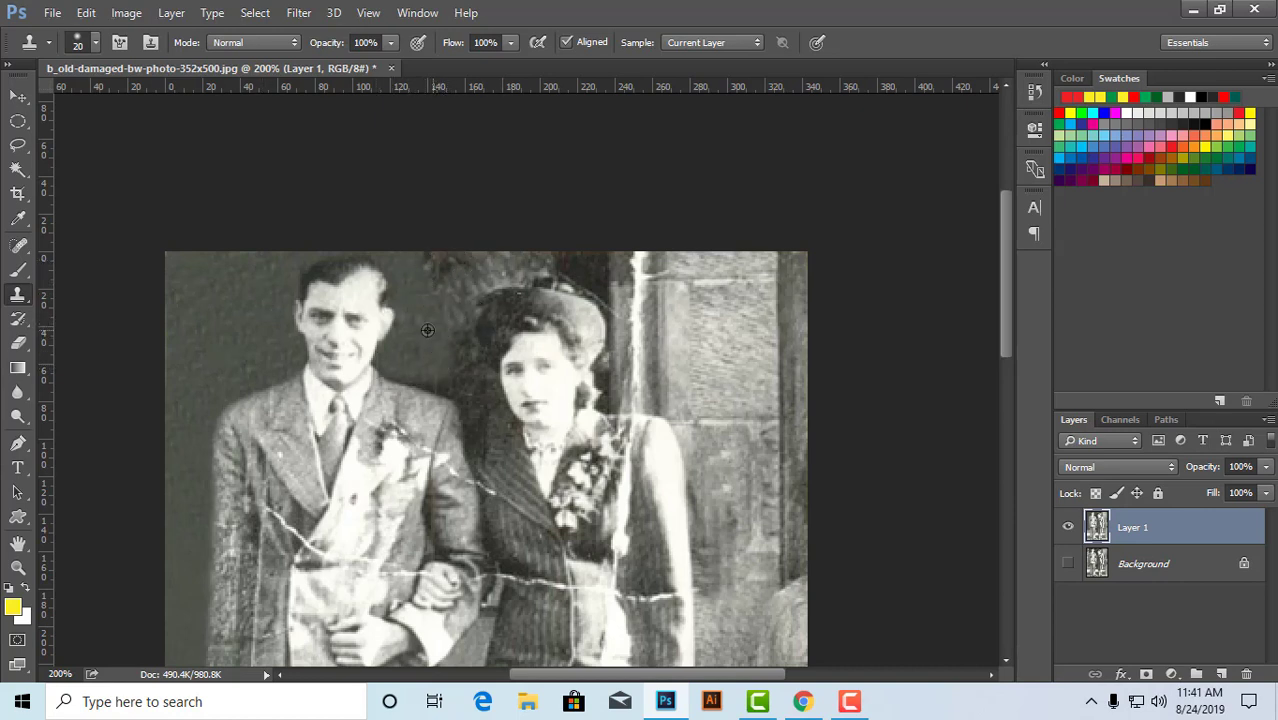
- Clone the plain dark wall over the mottled patch along the photo's top edge, up to the top of the woman's hat
alt+click(187, 277)
mouse_move(432, 265)
mouse_down()
mouse_move(498, 260)
mouse_move(467, 274)
mouse_move(460, 295)
mouse_move(476, 266)
mouse_move(541, 254)
mouse_move(530, 256)
mouse_up()
alt+click(428, 272)
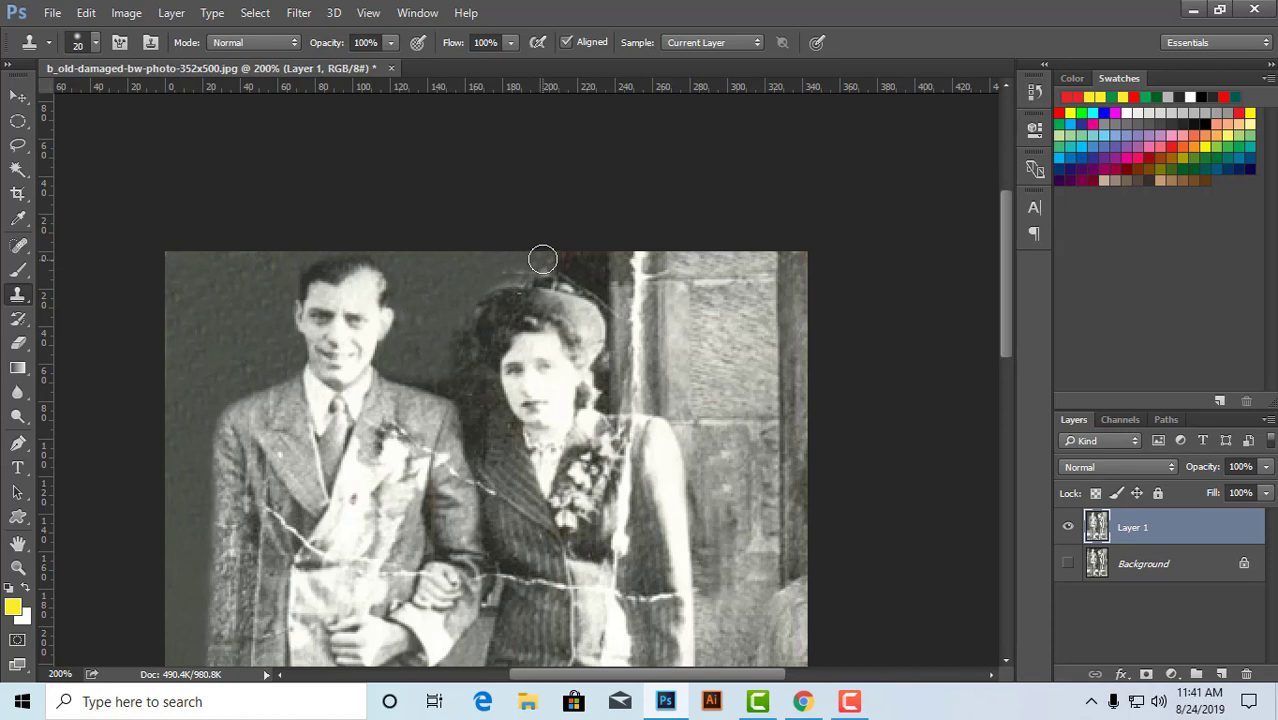
drag(543, 259, 555, 259)
- Clone the plain wall into the dark gap between the woman's hair and the man's shoulder
drag(468, 359, 467, 371)
drag(451, 337, 485, 398)
alt+click(416, 275)
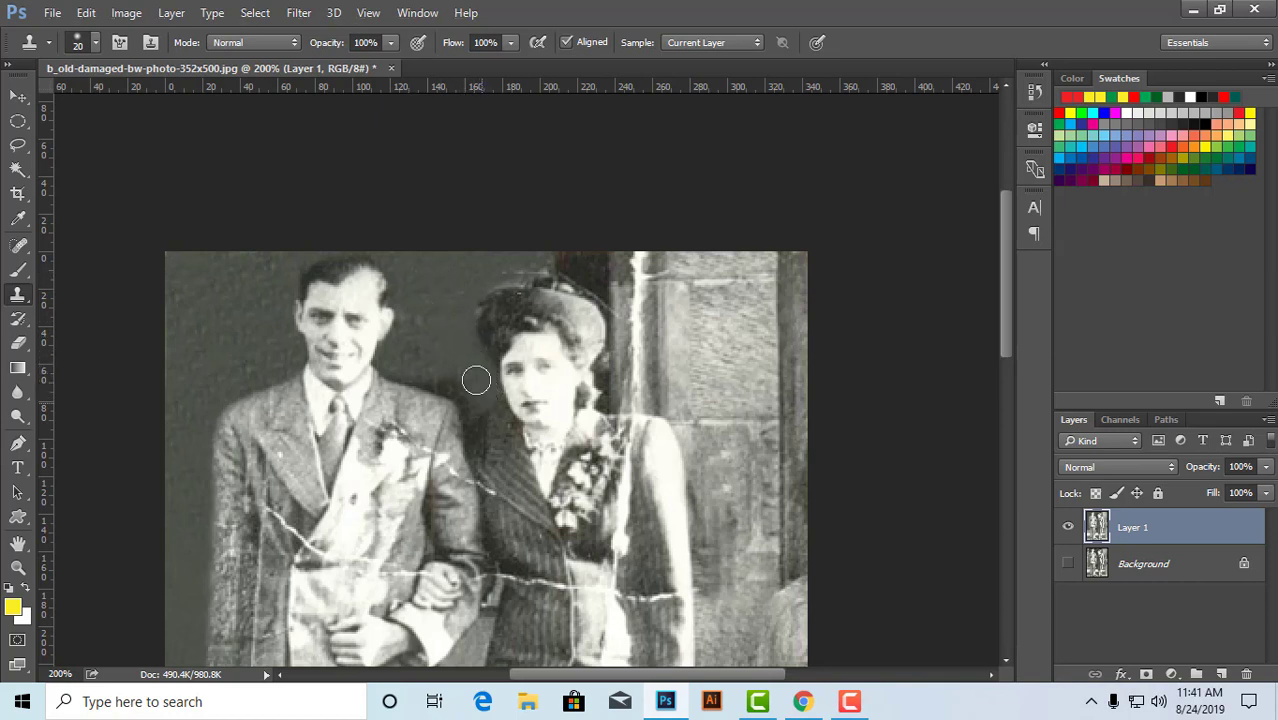
- Even out the cloned wall just above the man's shoulder with fresh wall samples, and reduce the brush size to 9 px
alt+click(425, 334)
mouse_move(409, 371)
mouse_down()
mouse_move(456, 386)
mouse_move(448, 363)
mouse_move(459, 389)
mouse_move(392, 361)
mouse_up()
alt+click(418, 314)
alt+click(414, 276)
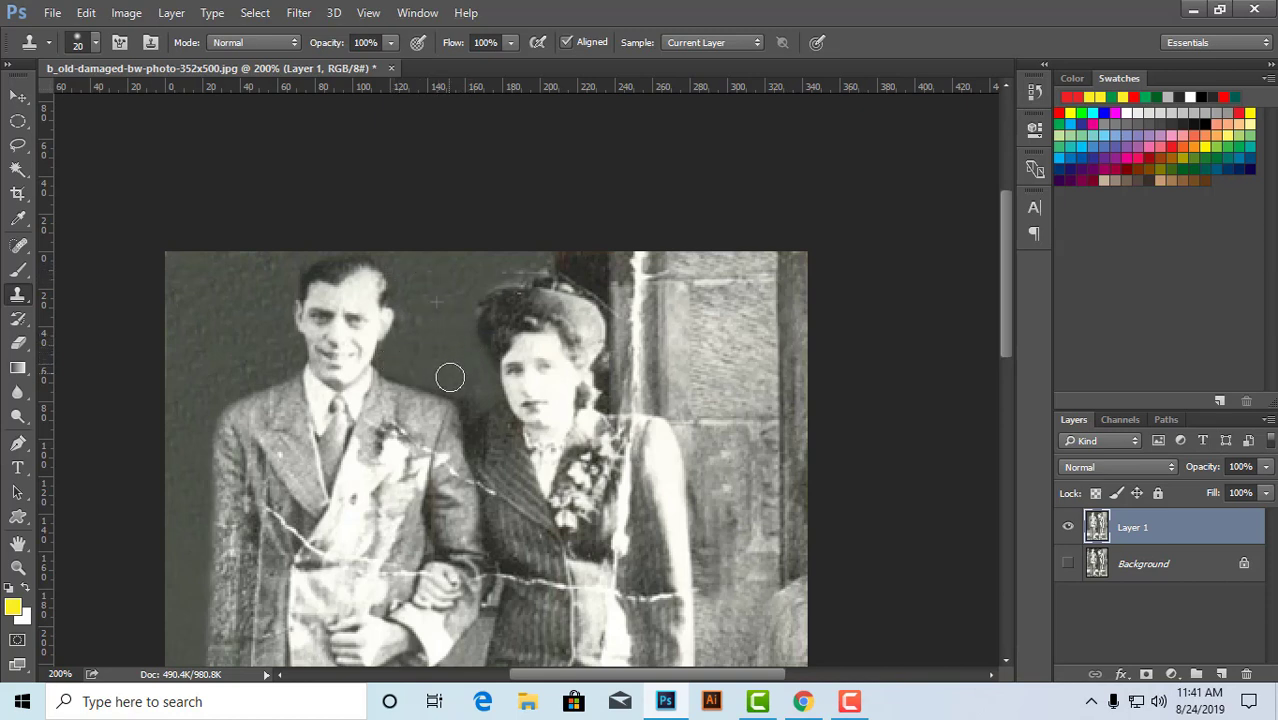
alt+click(392, 357)
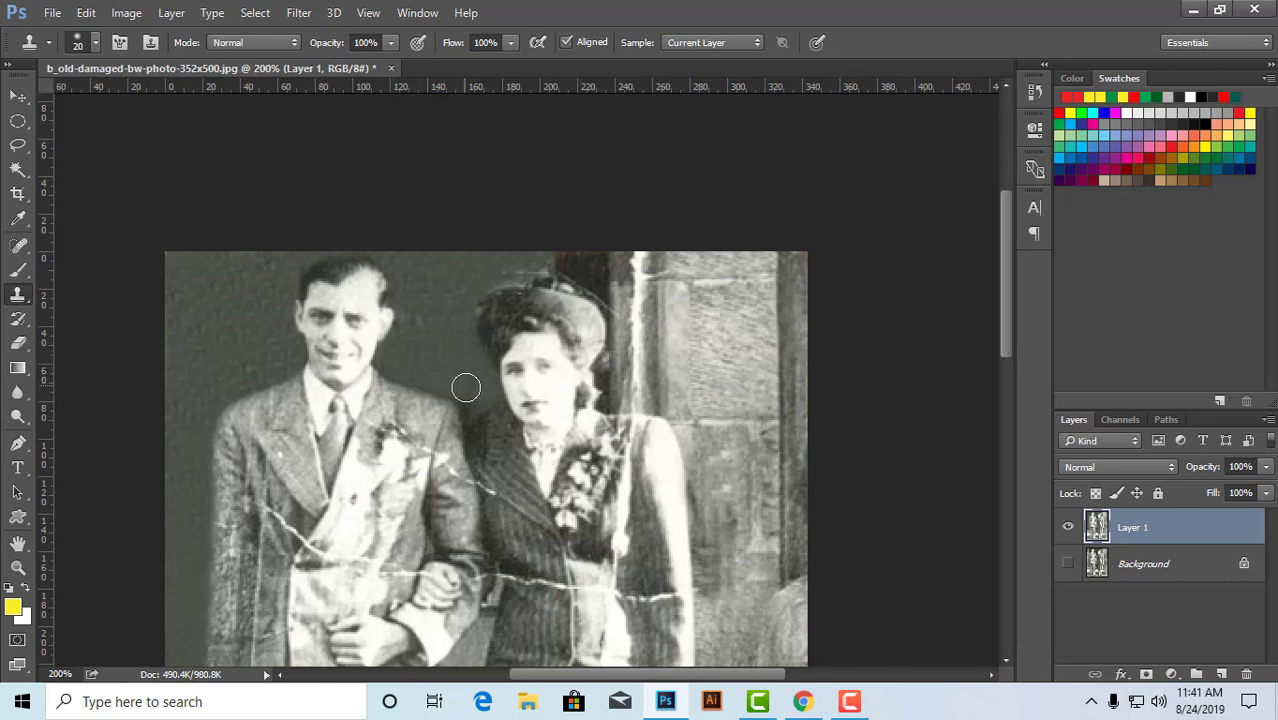
key(bracketleft)
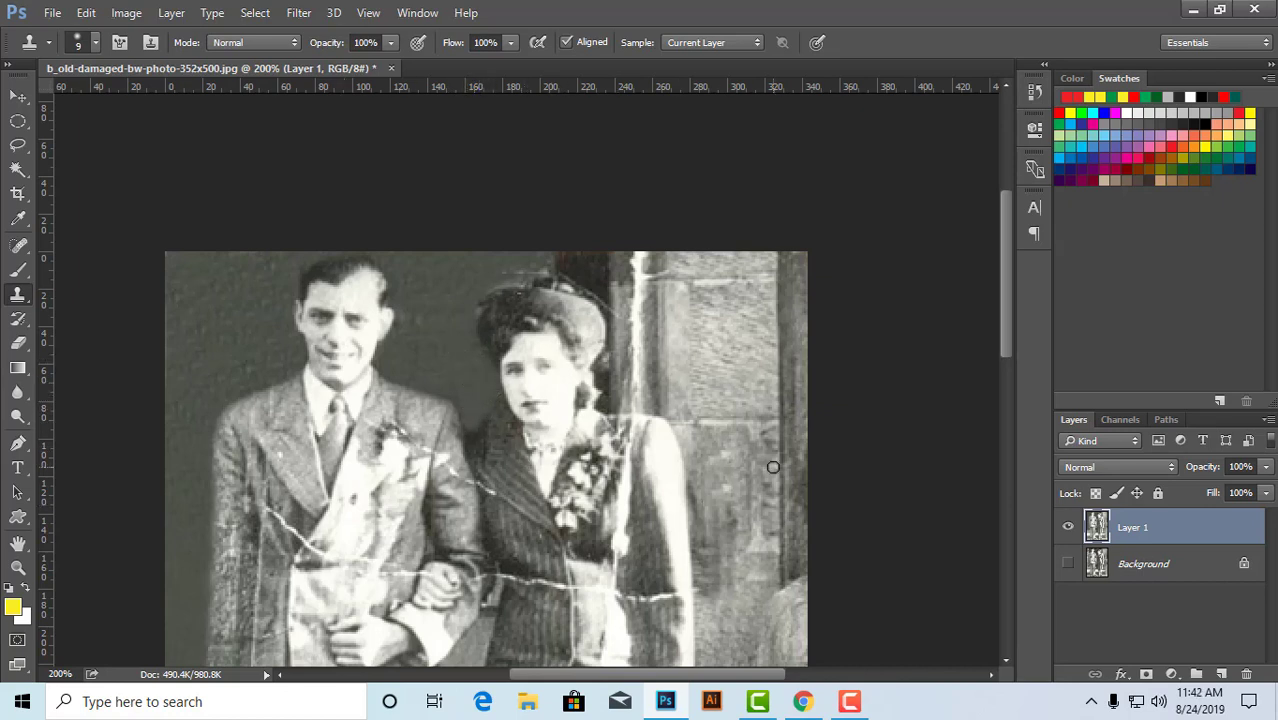
alt+click(574, 422)
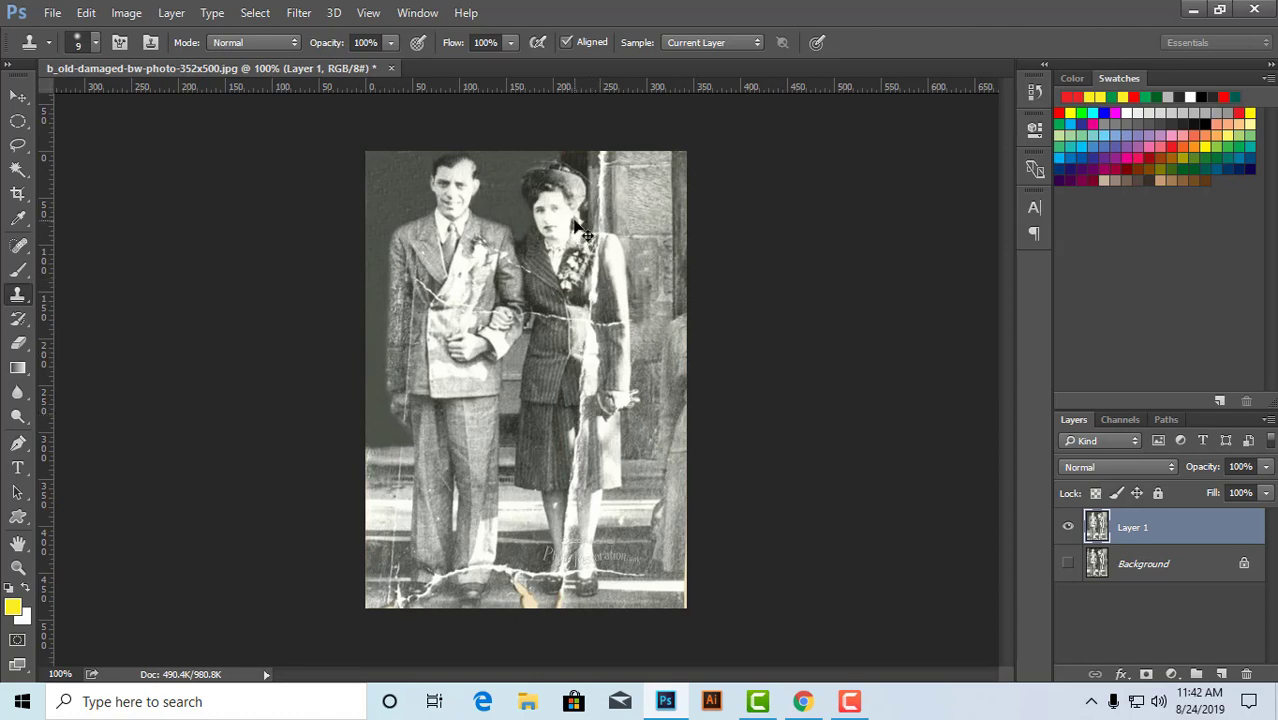
scroll(568, 380, up, 2)
scroll(513, 327, up, 1)
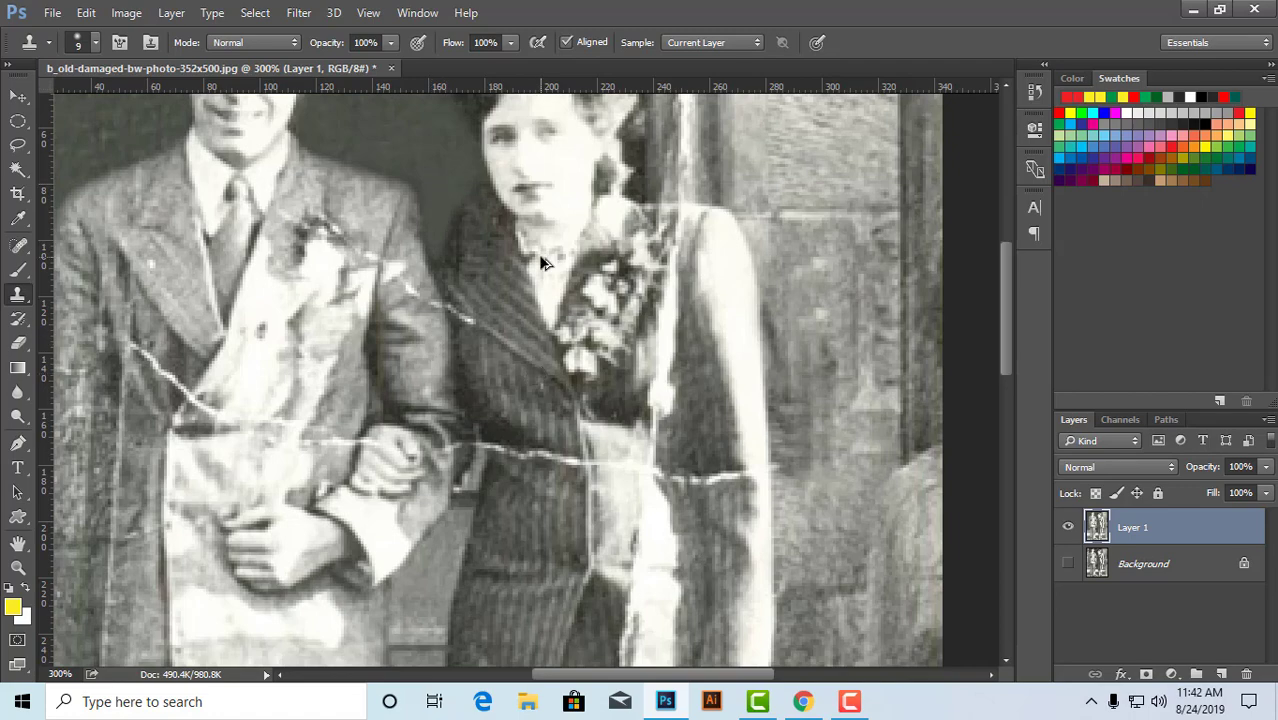
key(ctrl+minus)
key(ctrl+minus)
key(ctrl+minus)
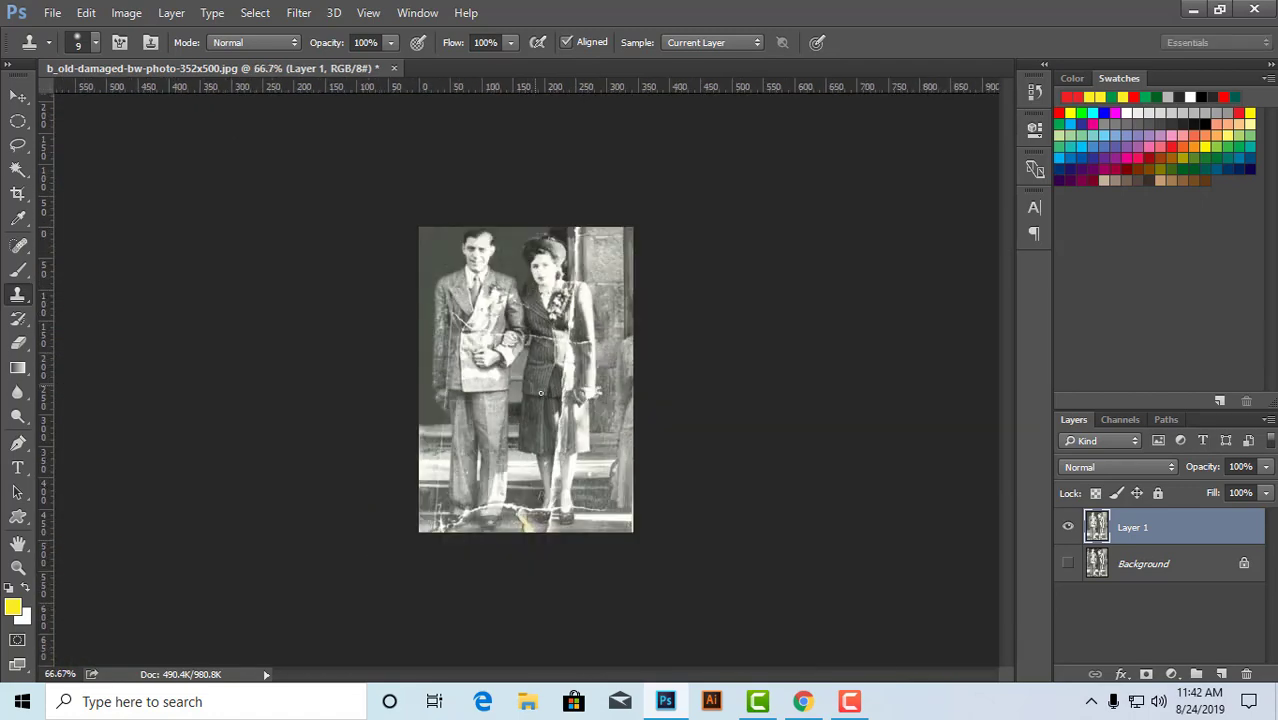
ctrl+click(593, 310)
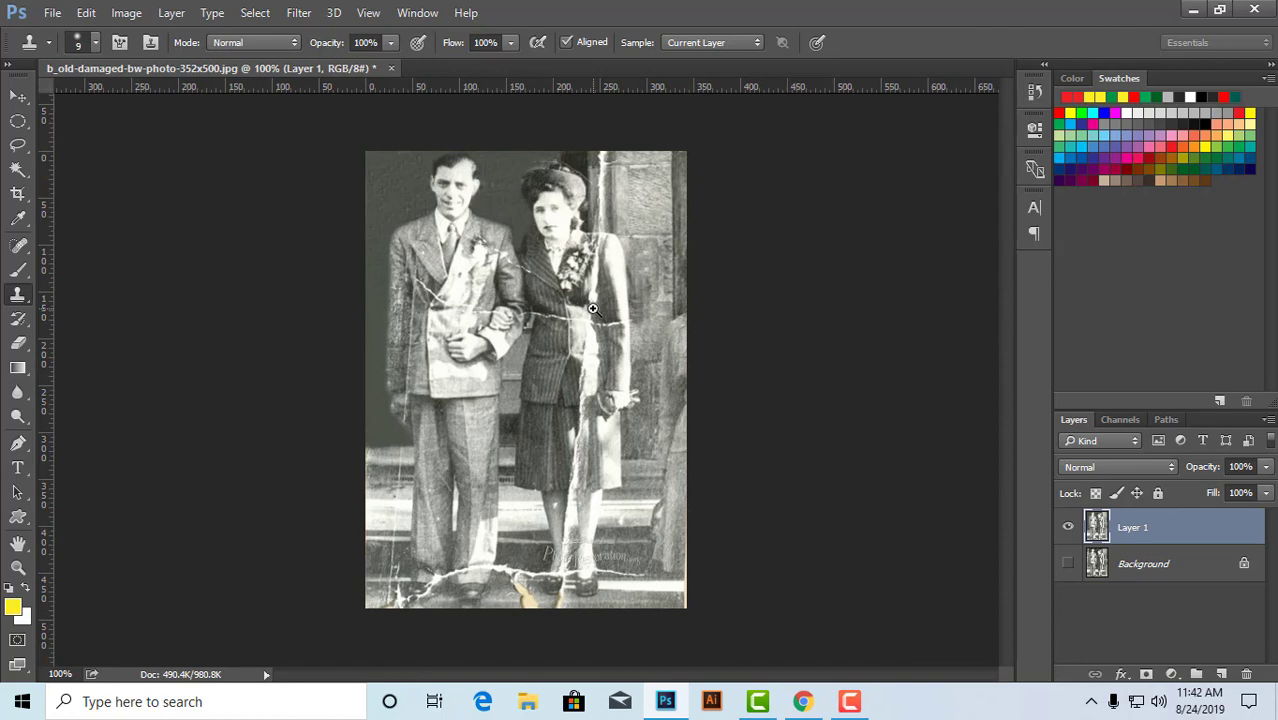
- Enlarge the brush to 15 px and clone the plain wall over the dark patch above the woman's hat at the photo's top edge
ctrl+click(593, 310)
drag(562, 260, 538, 459)
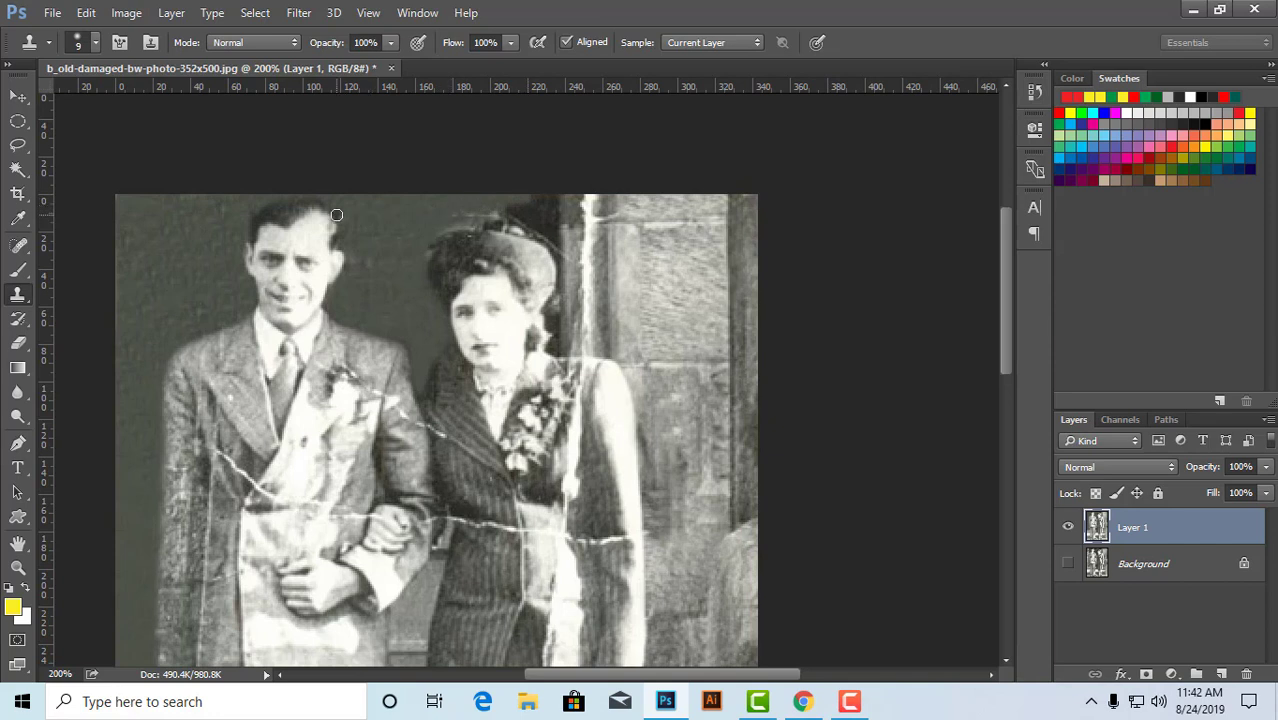
key(bracketright)
key(bracketright)
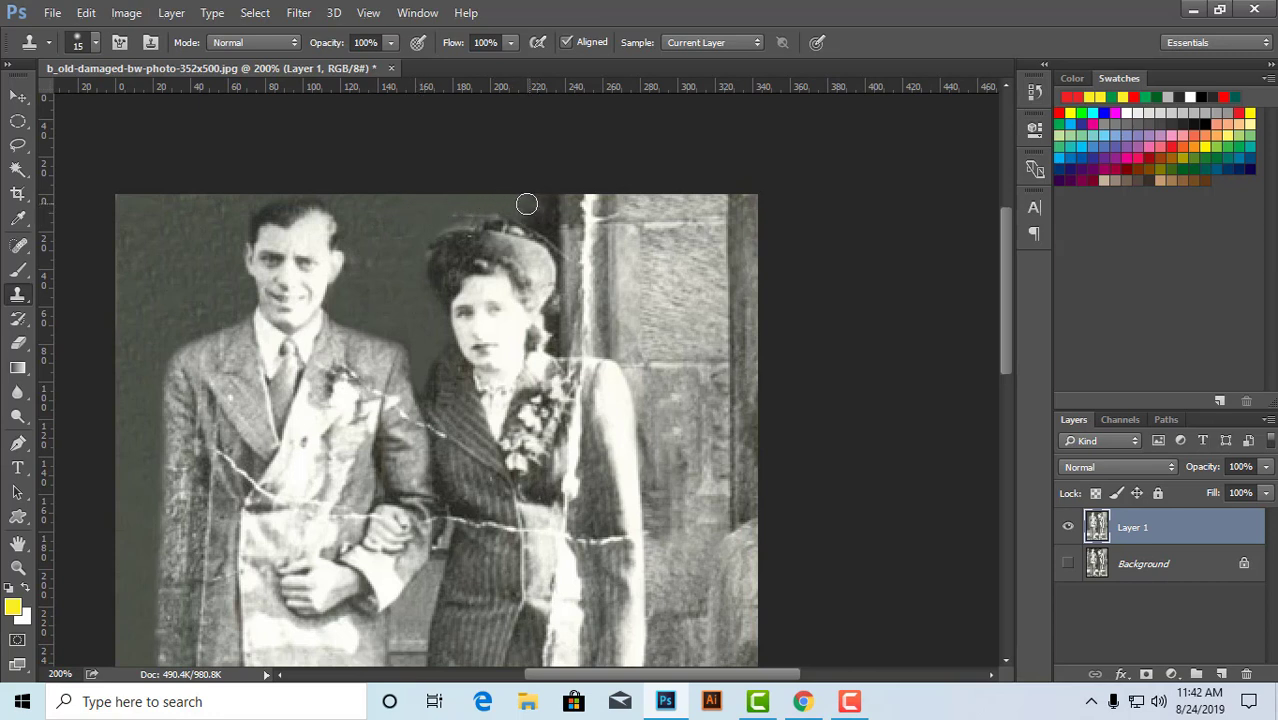
drag(525, 204, 561, 200)
key(ctrl+z)
alt+click(441, 217)
mouse_move(522, 200)
mouse_down()
mouse_move(549, 228)
mouse_move(546, 196)
mouse_up()
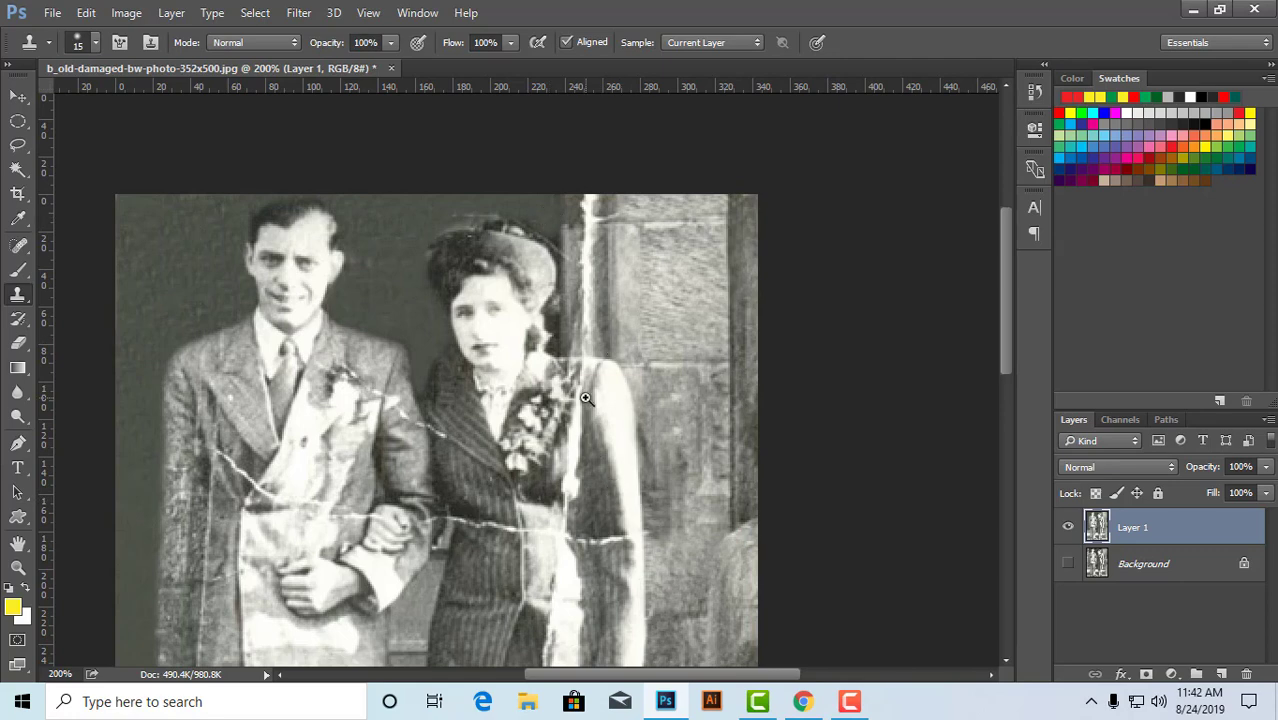
ctrl+click(595, 356)
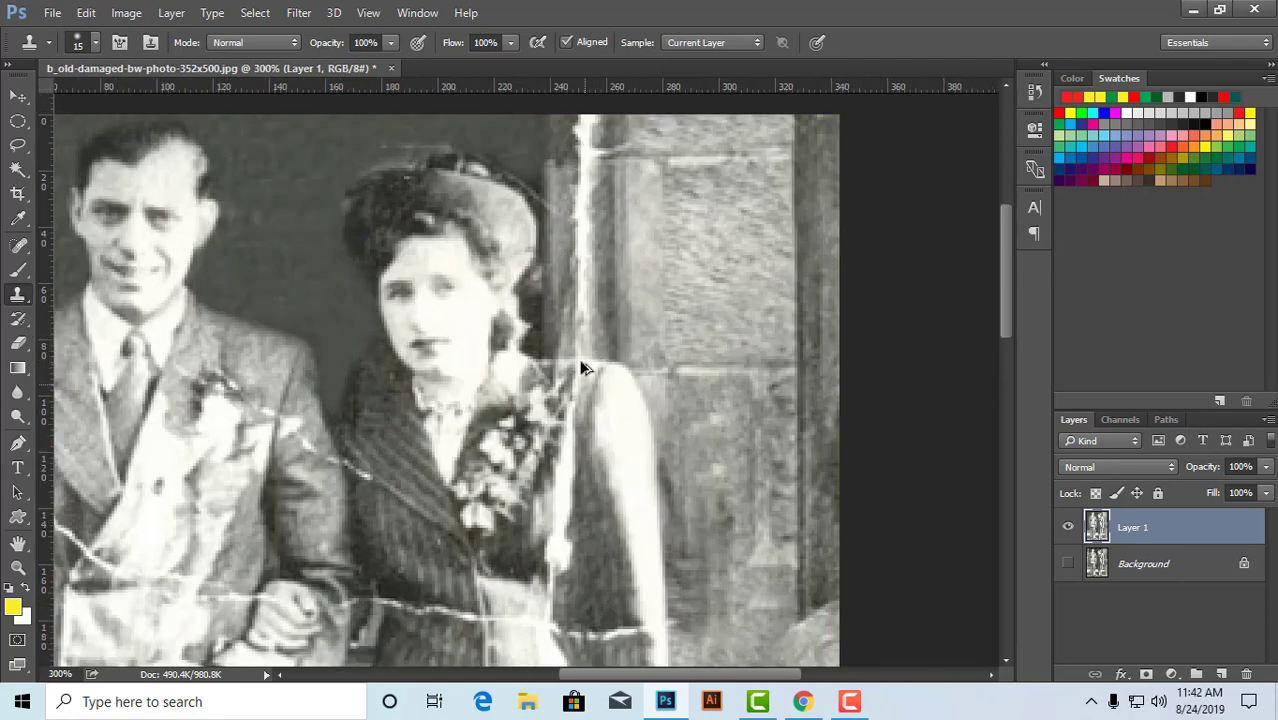
alt+click(561, 324)
alt+click(561, 324)
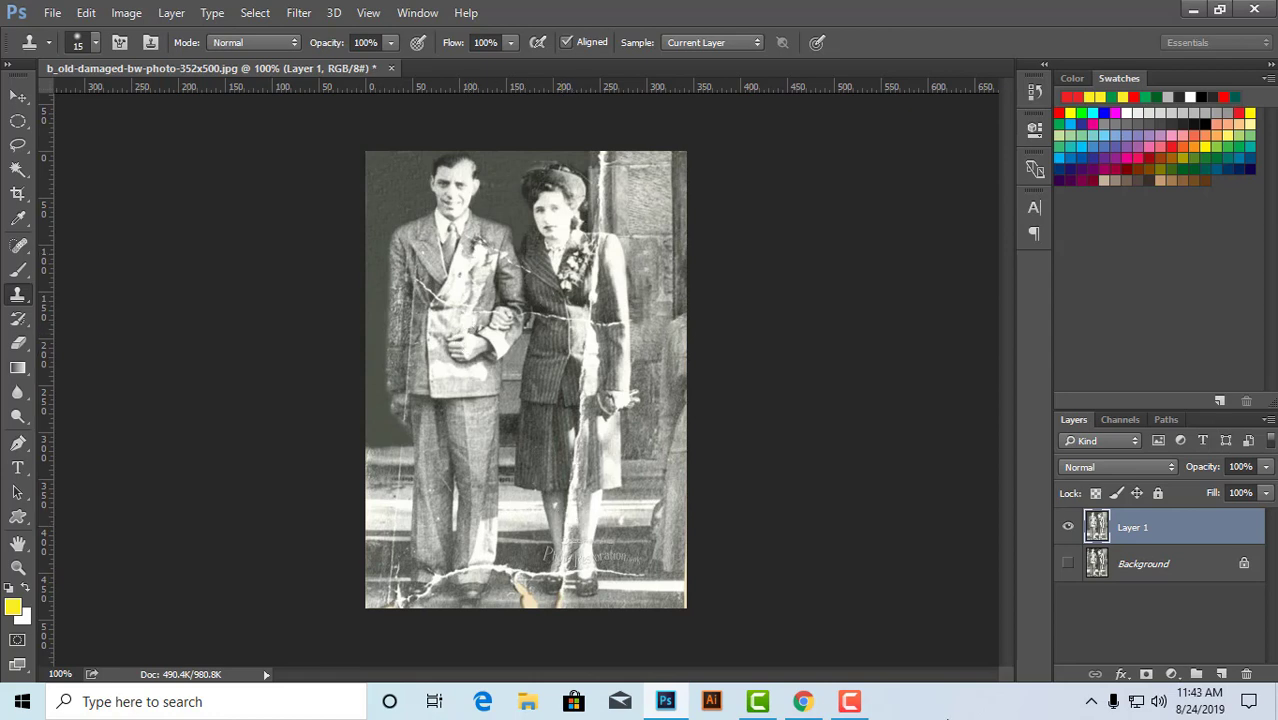
- Clone grey lapel cloth over the washed-out edge of the man's lapel beside his tie, finishing with a 9 px brush
click(467, 345)
drag(526, 328, 532, 452)
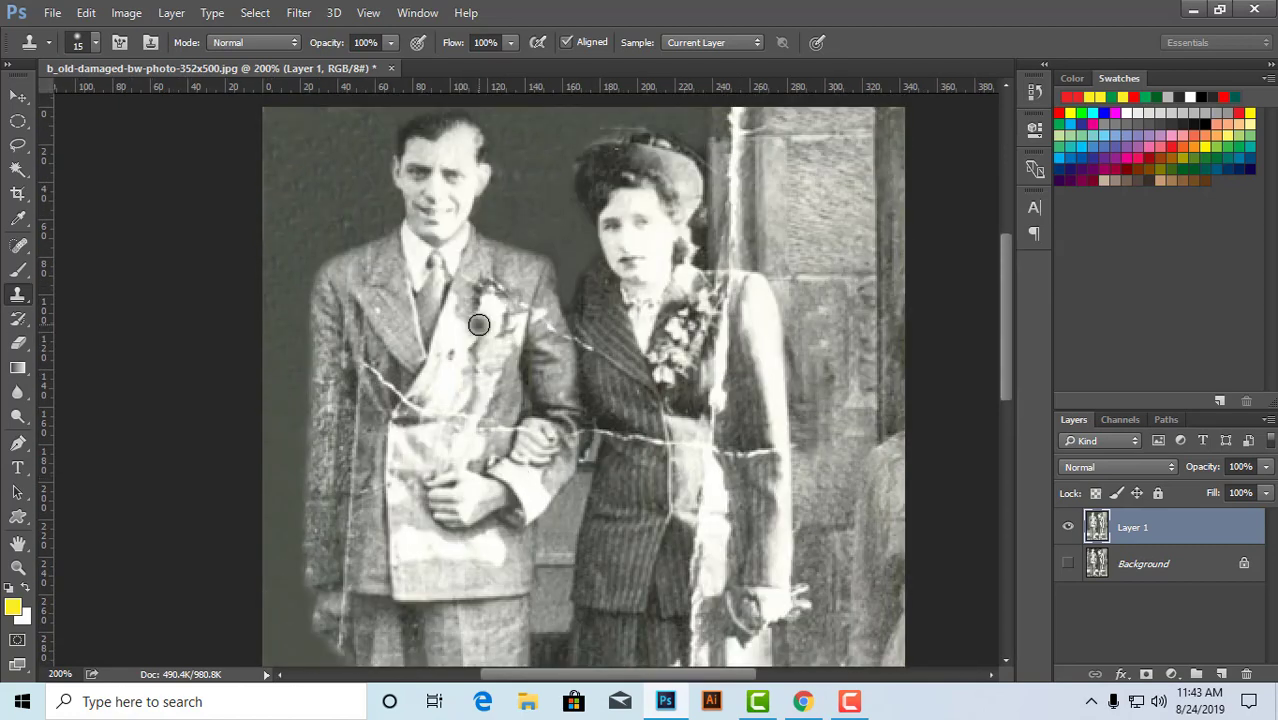
click(507, 408)
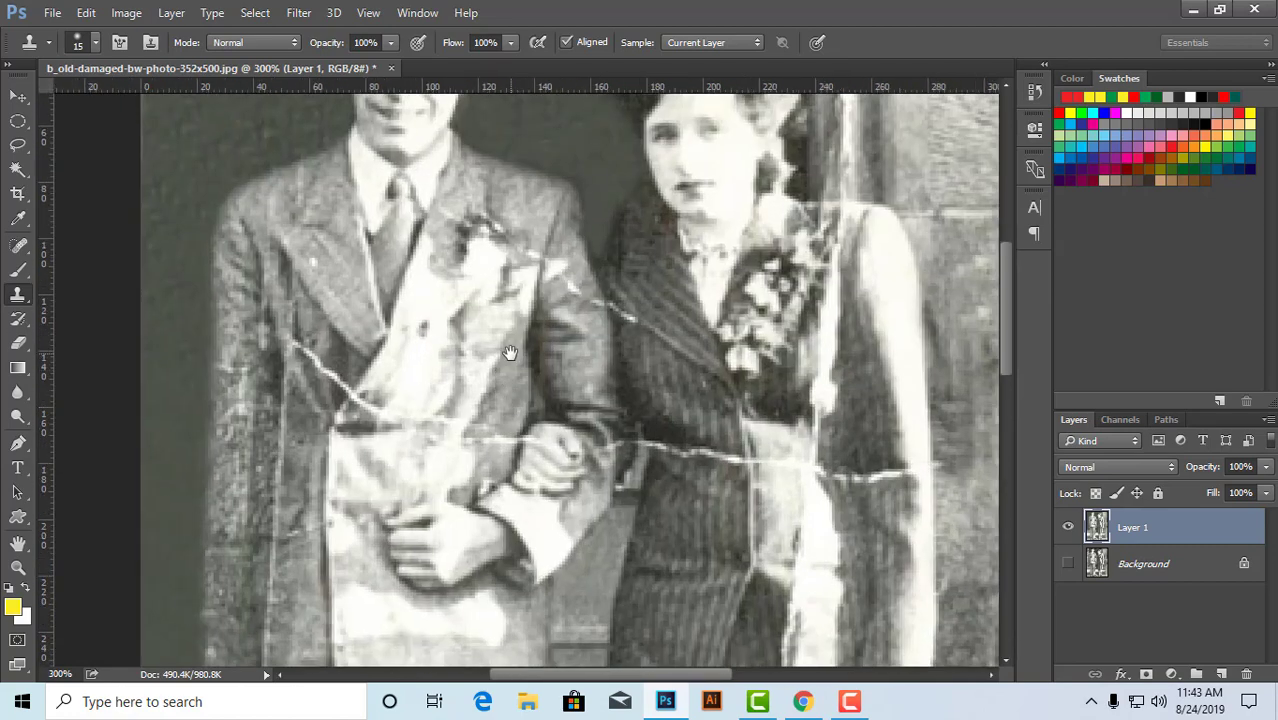
drag(508, 400, 556, 434)
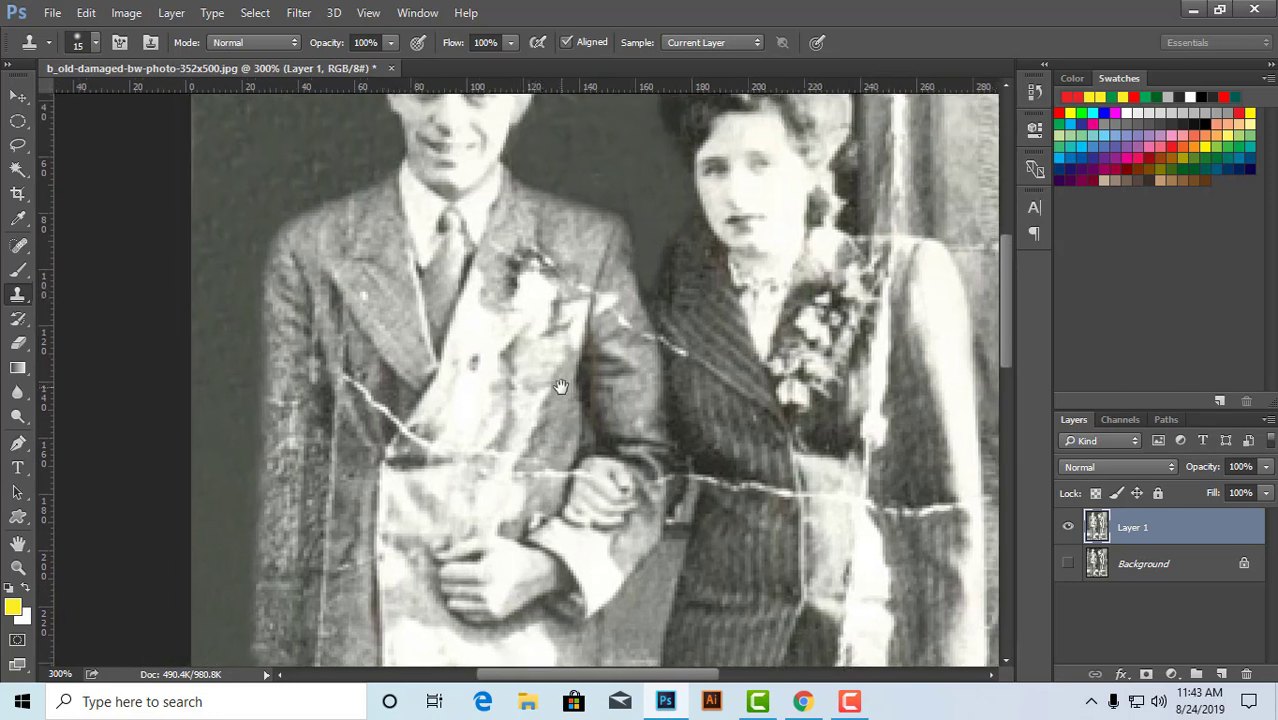
alt+click(512, 216)
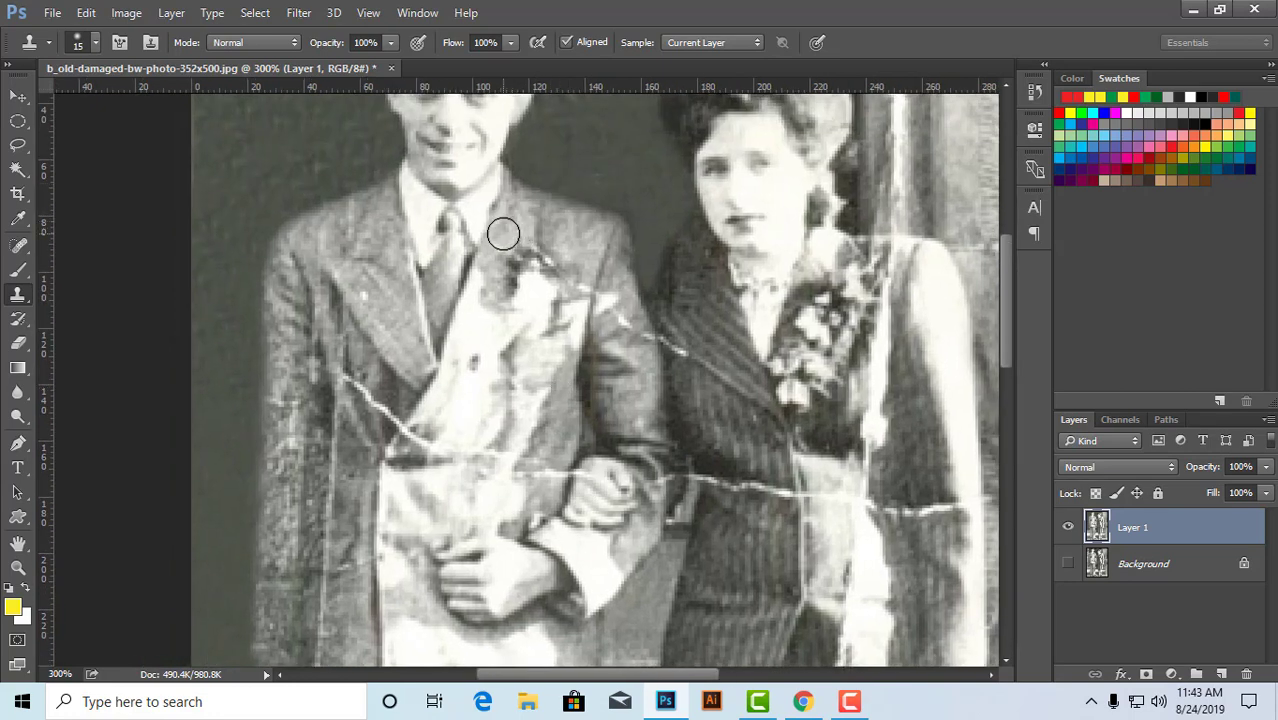
click(497, 264)
click(507, 268)
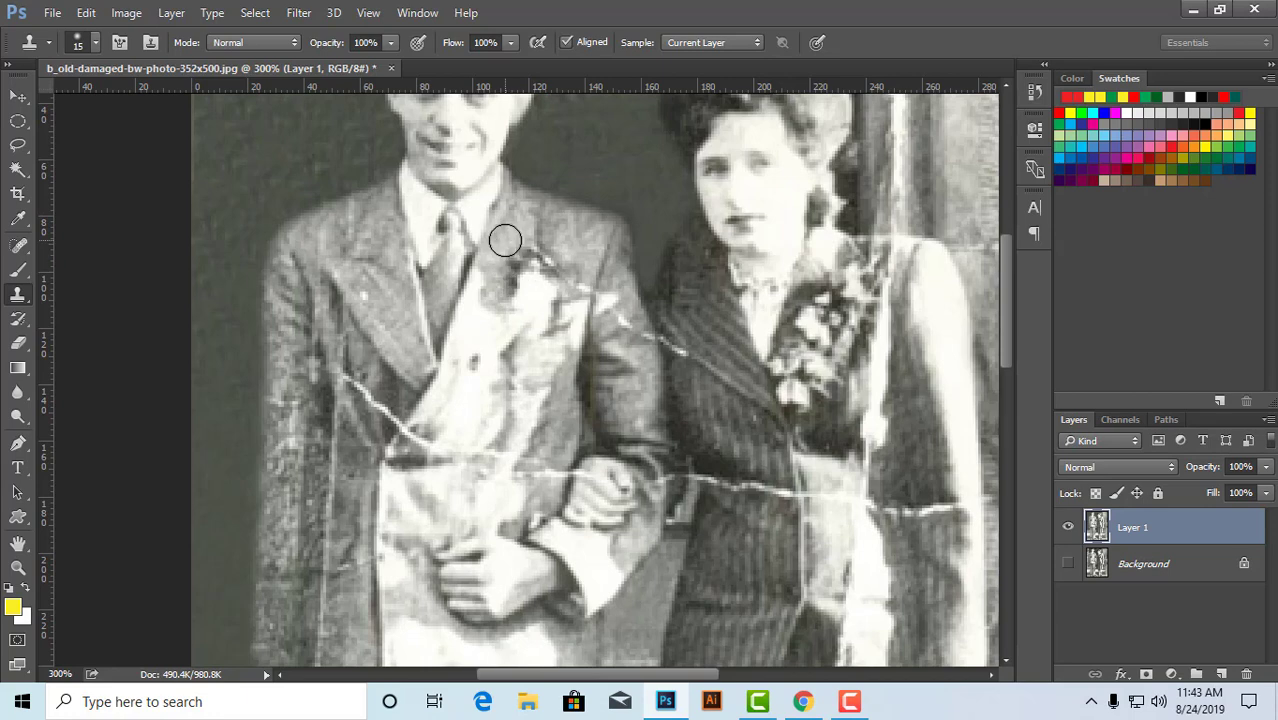
key(bracketleft)
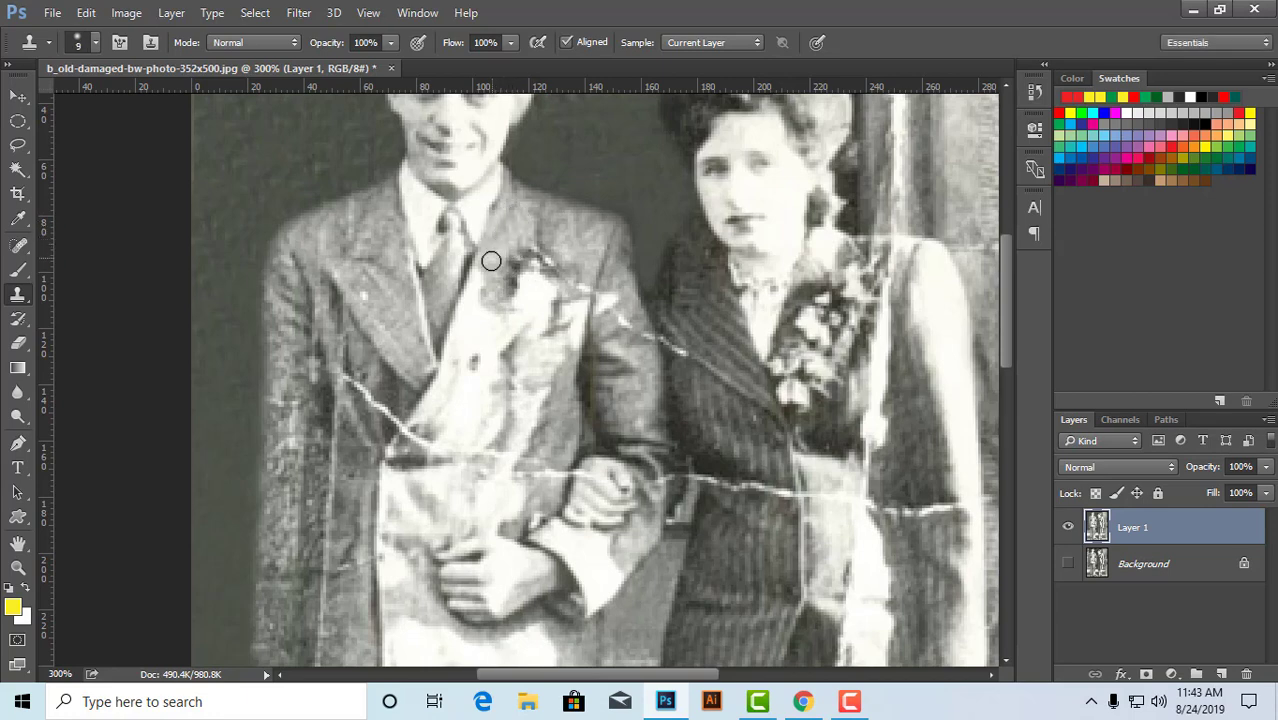
drag(480, 274, 458, 332)
- Extend the cloned cloth across the same lapel toward the flower, using fresh samples from the lapel's upper part
alt+click(499, 235)
alt+click(501, 237)
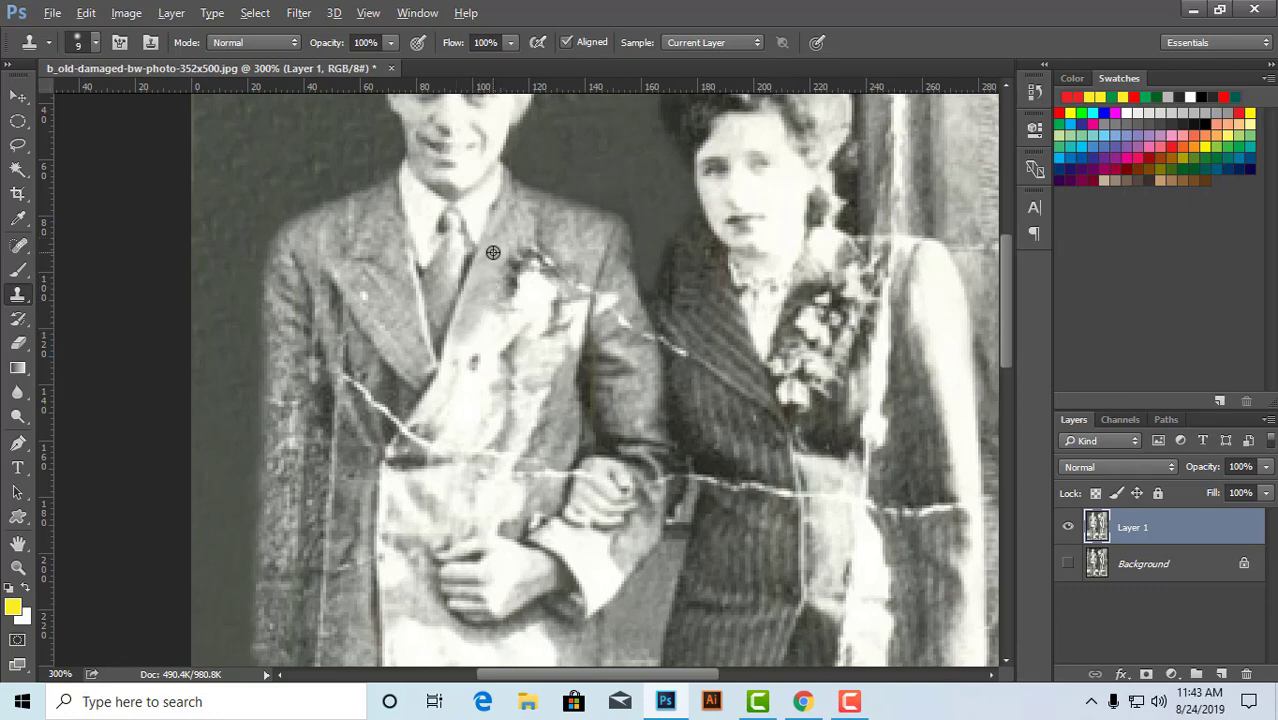
alt+click(500, 254)
drag(491, 287, 478, 338)
alt+click(514, 218)
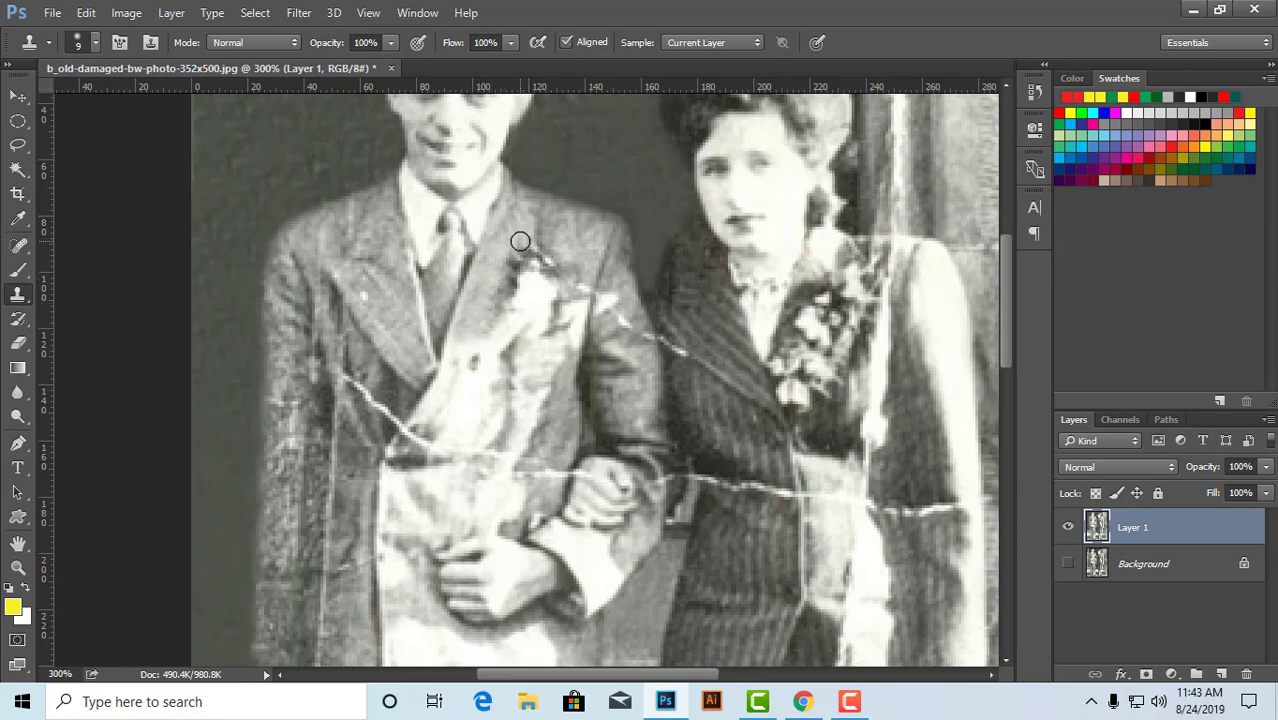
drag(518, 247, 501, 262)
alt+click(496, 317)
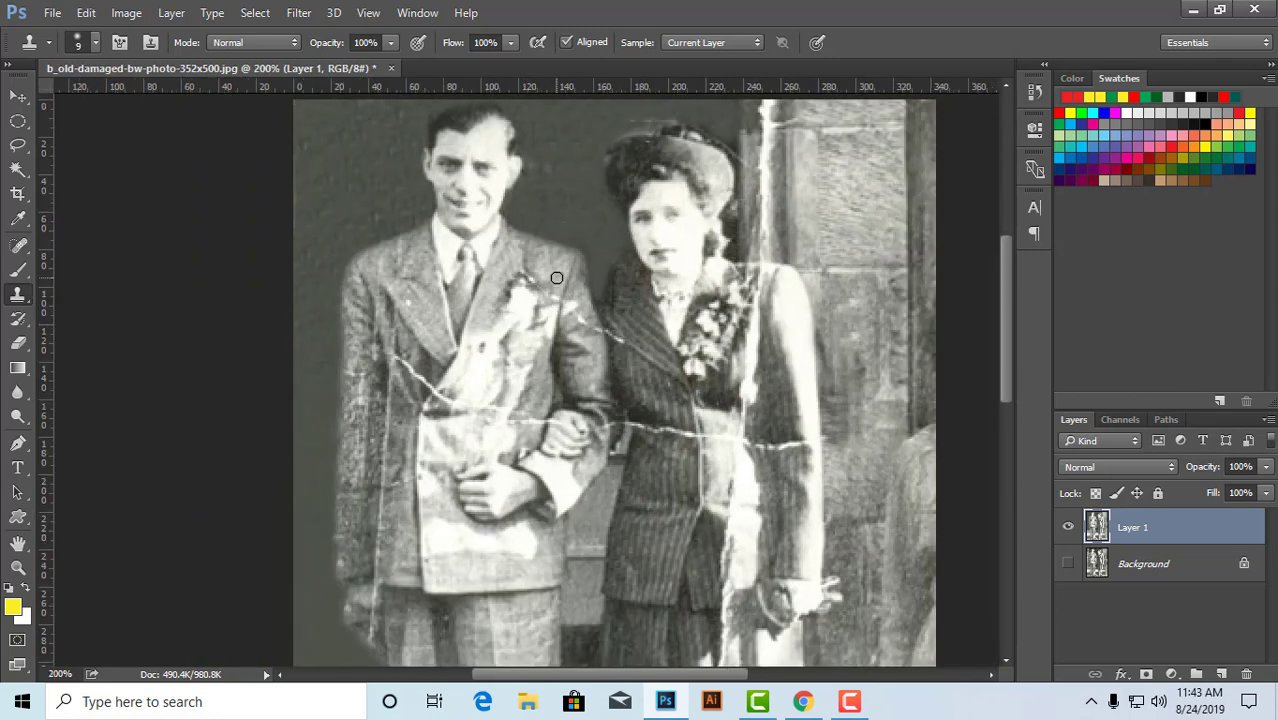
- Clone sleeve cloth over the white crack running from the man's flower across his upper arm to the sleeve's outer edge
scroll(548, 336, up, 2)
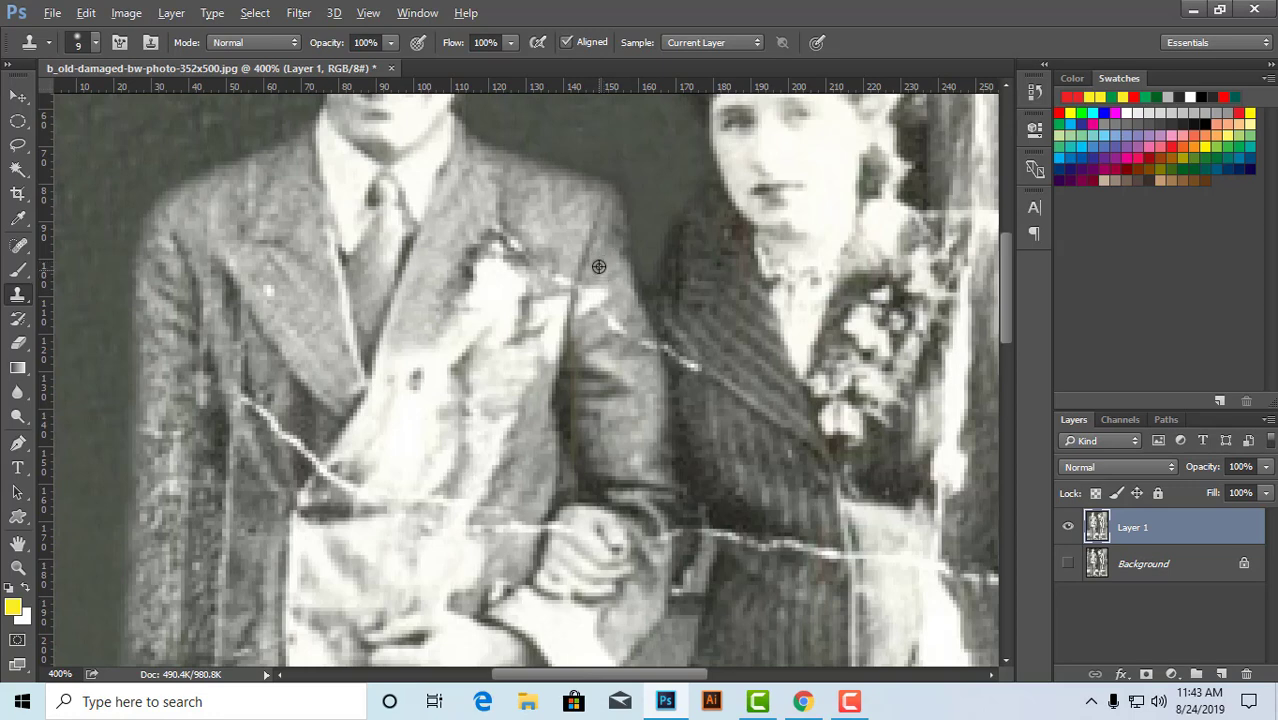
alt+click(599, 267)
click(597, 299)
alt+click(598, 265)
click(589, 302)
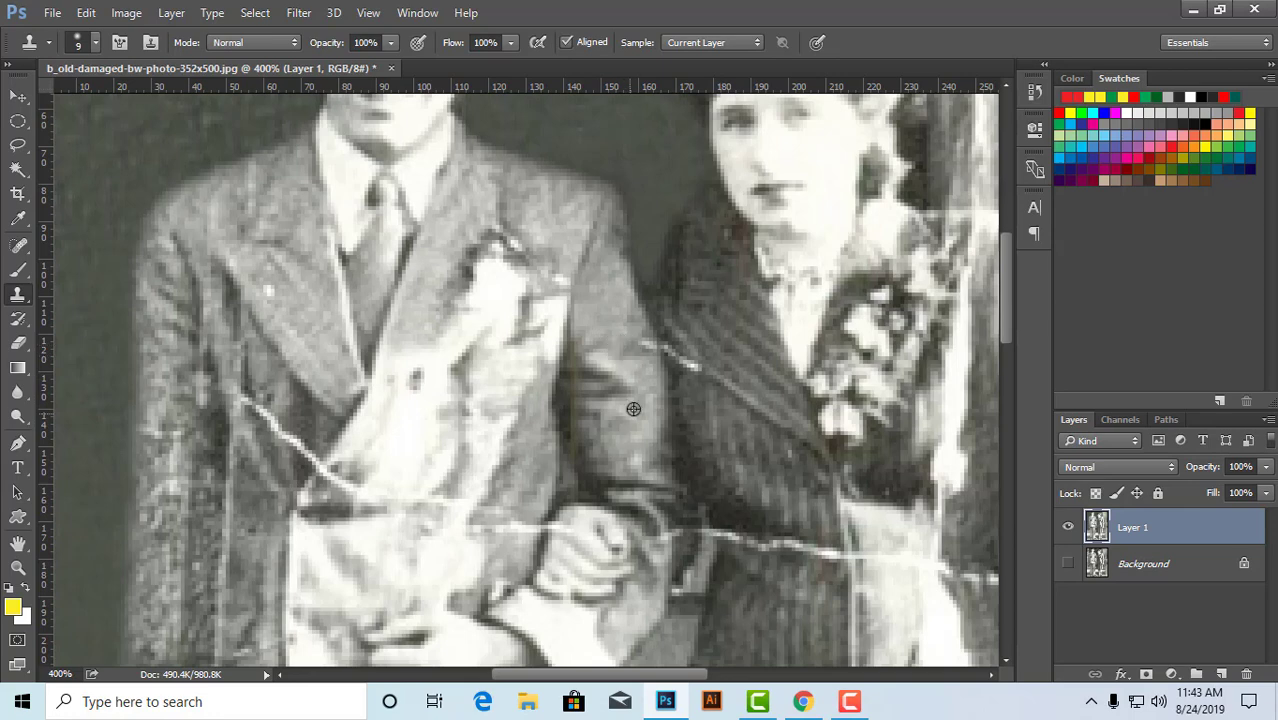
alt+click(643, 365)
click(643, 349)
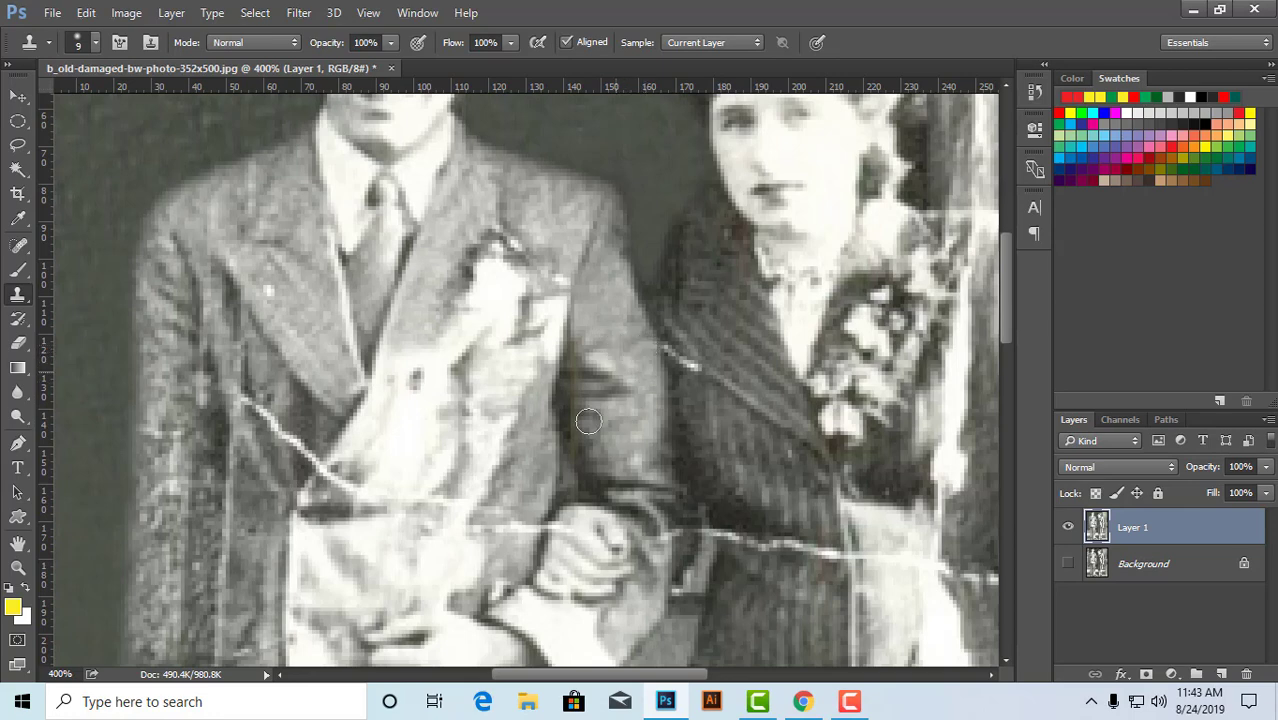
click(648, 378)
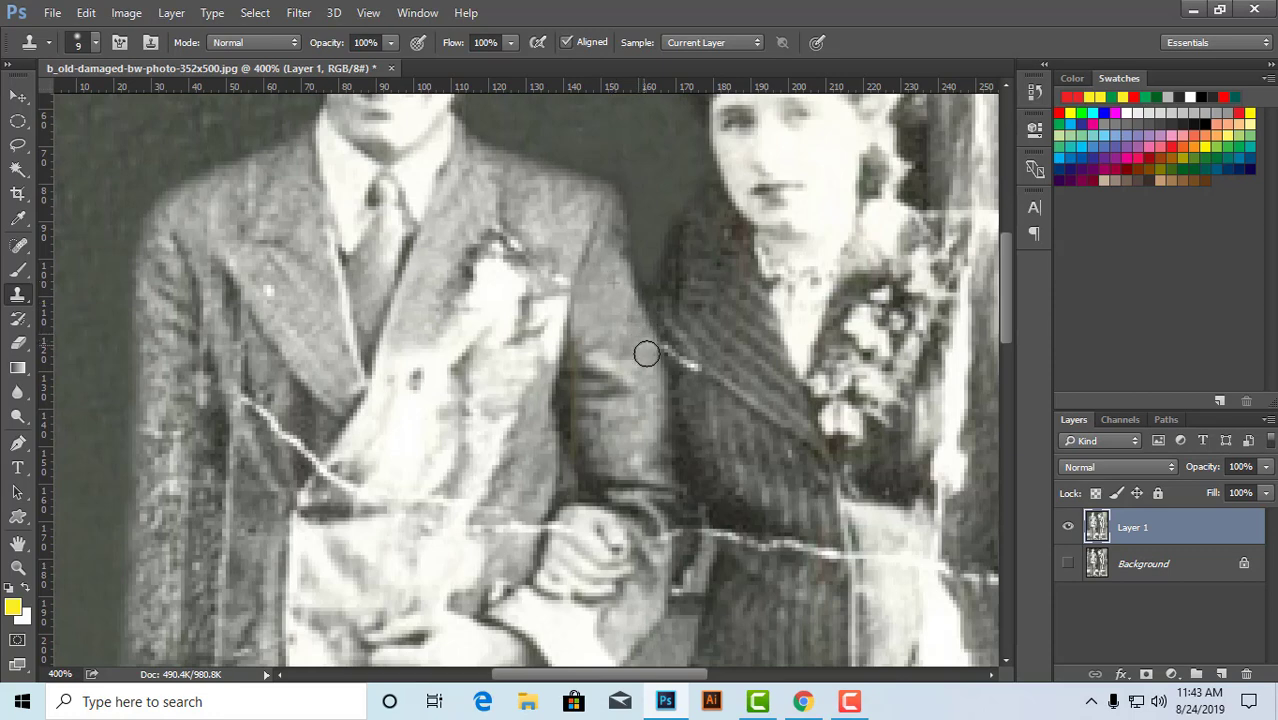
- Clone the striped jacket cloth over the short diagonal crack on the woman's jacket beside the man's sleeve
alt+click(686, 330)
alt+click(692, 362)
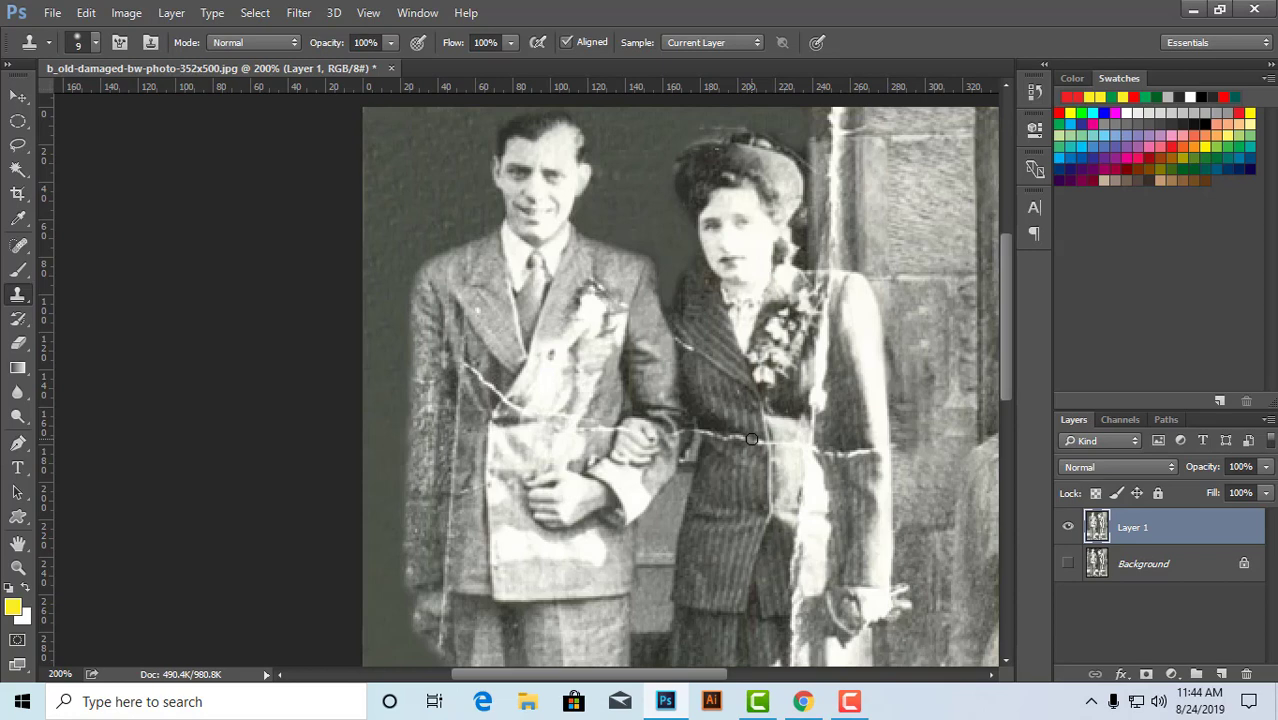
scroll(722, 401, up, 2)
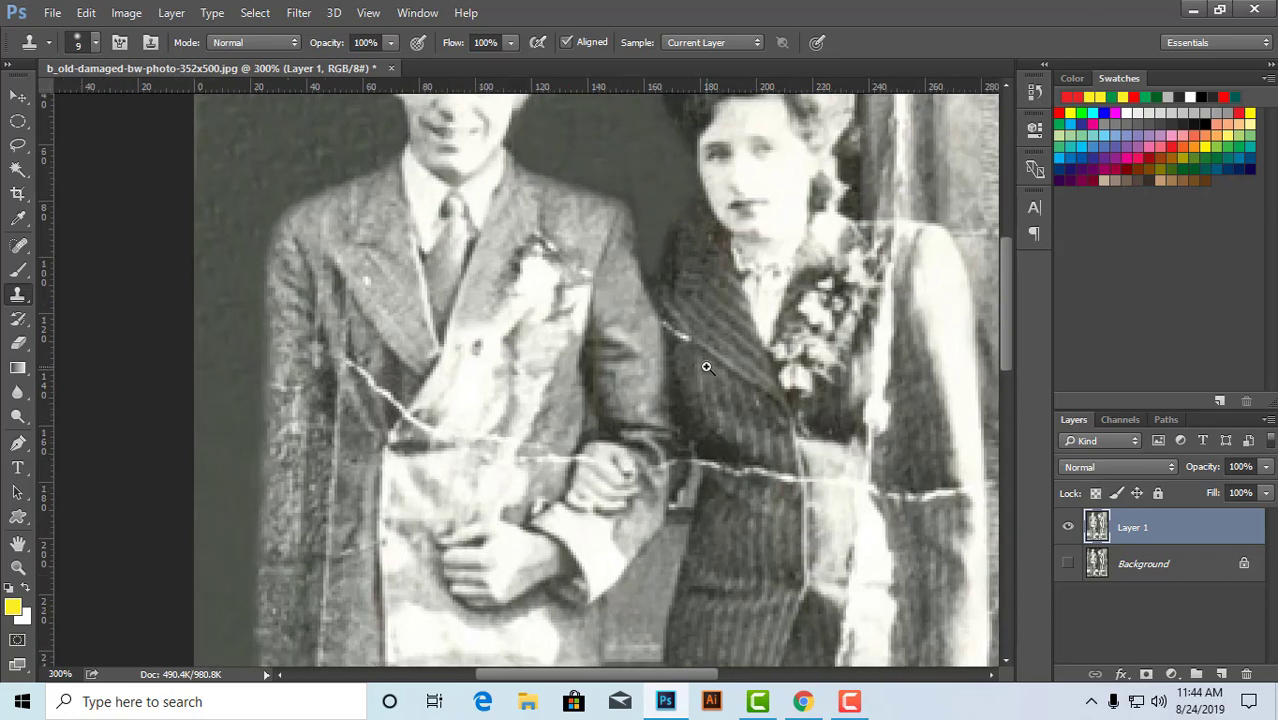
scroll(700, 396, down, 1)
scroll(673, 408, up, 1)
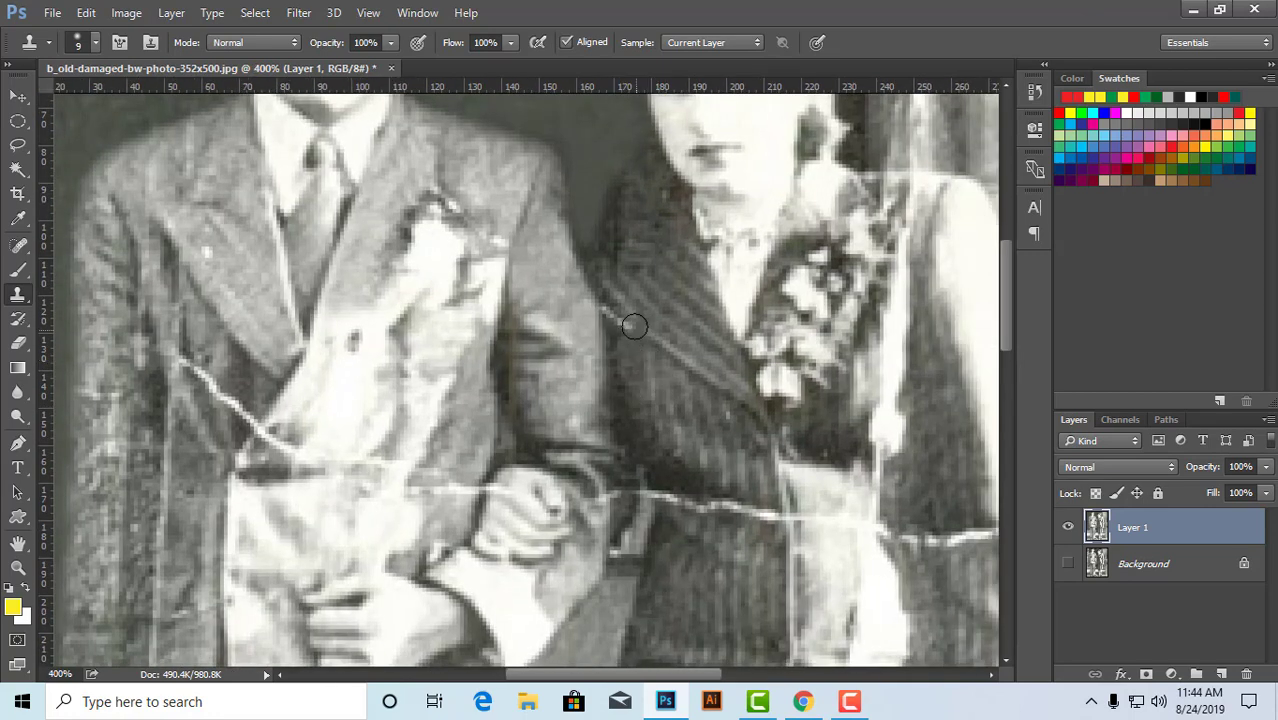
drag(635, 326, 614, 312)
click(660, 479)
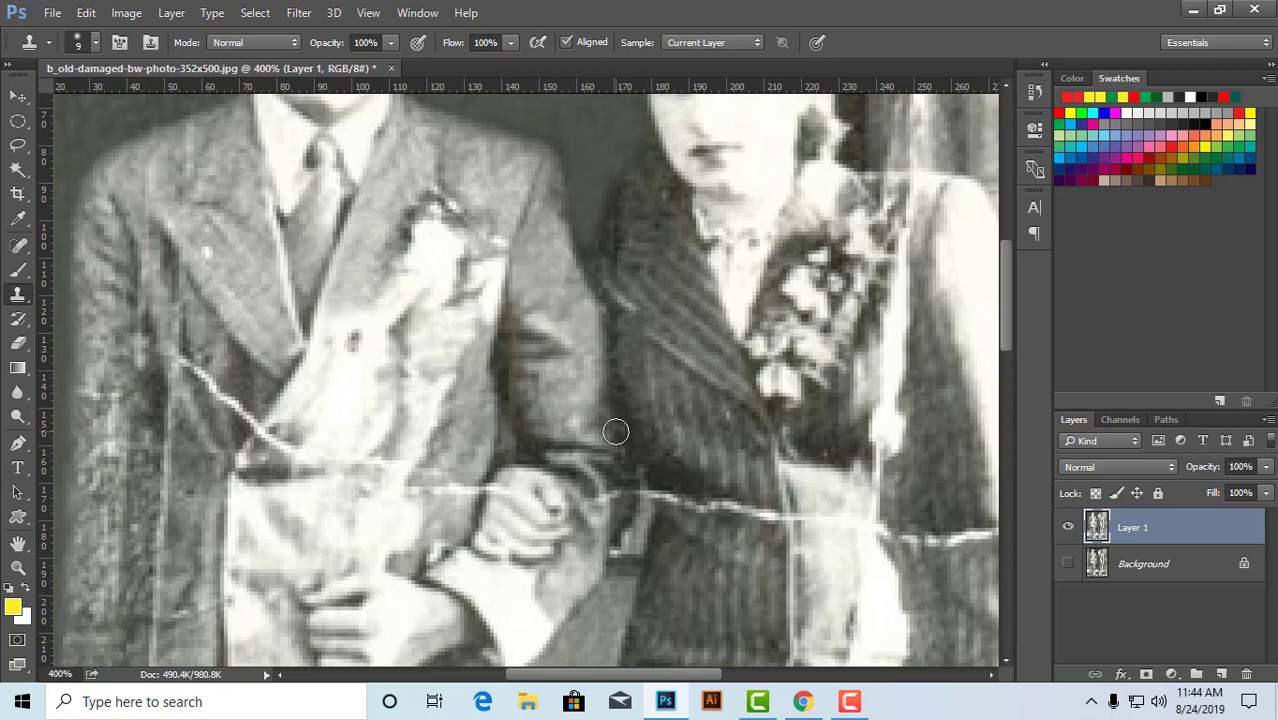
- Reduce the brush to 7 px and cover the thin vertical scratch on the man's other shoulder and the white spot on that lapel
scroll(618, 348, down, 2)
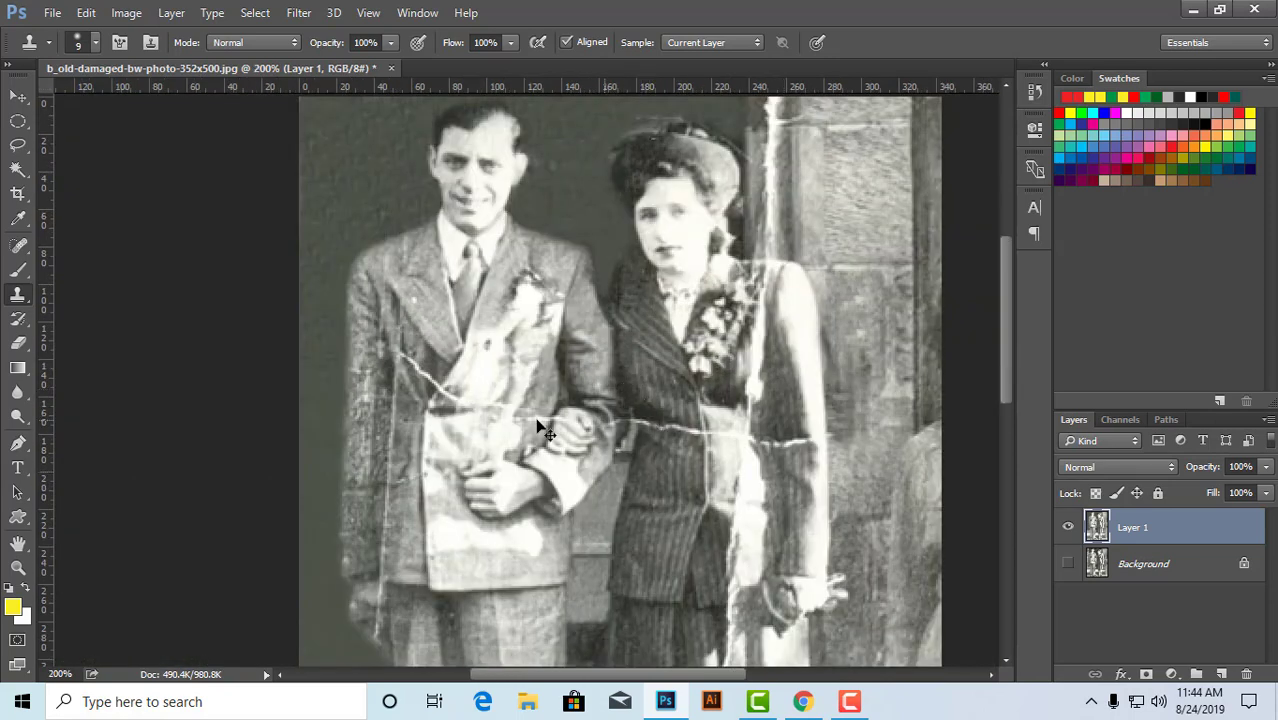
key(ctrl+plus)
mouse_move(456, 365)
mouse_down()
mouse_move(493, 428)
mouse_move(522, 448)
mouse_up()
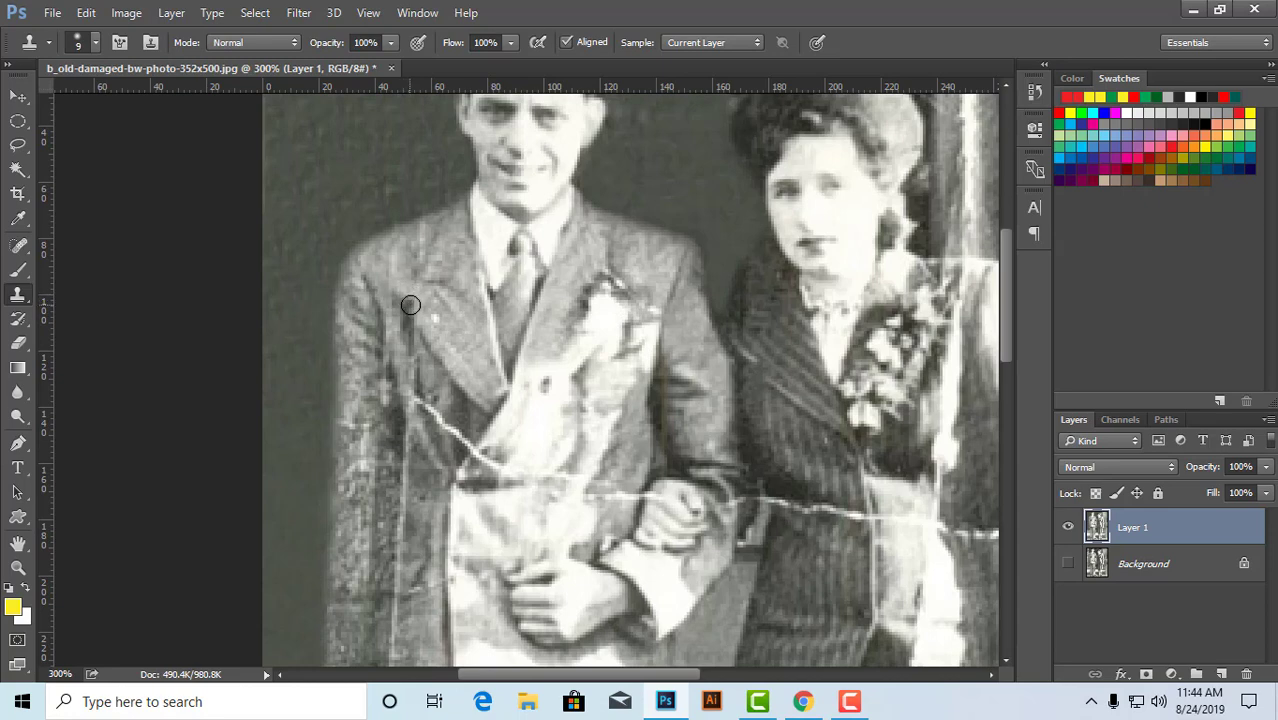
key(bracketleft)
alt+click(414, 265)
alt+click(371, 258)
mouse_move(420, 230)
mouse_down()
mouse_move(422, 251)
mouse_move(421, 228)
mouse_up()
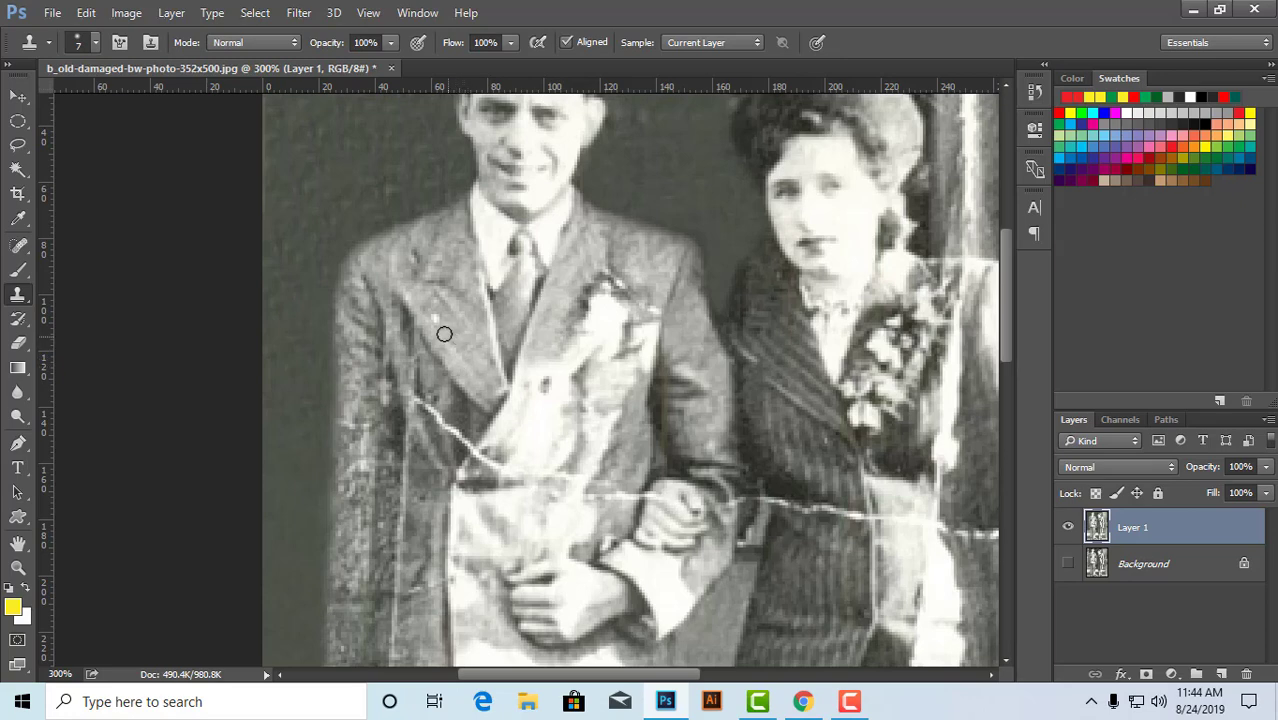
click(436, 318)
- Enlarge the brush to 25 px and clone the striped cloth over the white crack running across the woman's jacket at waist height
drag(497, 370, 545, 264)
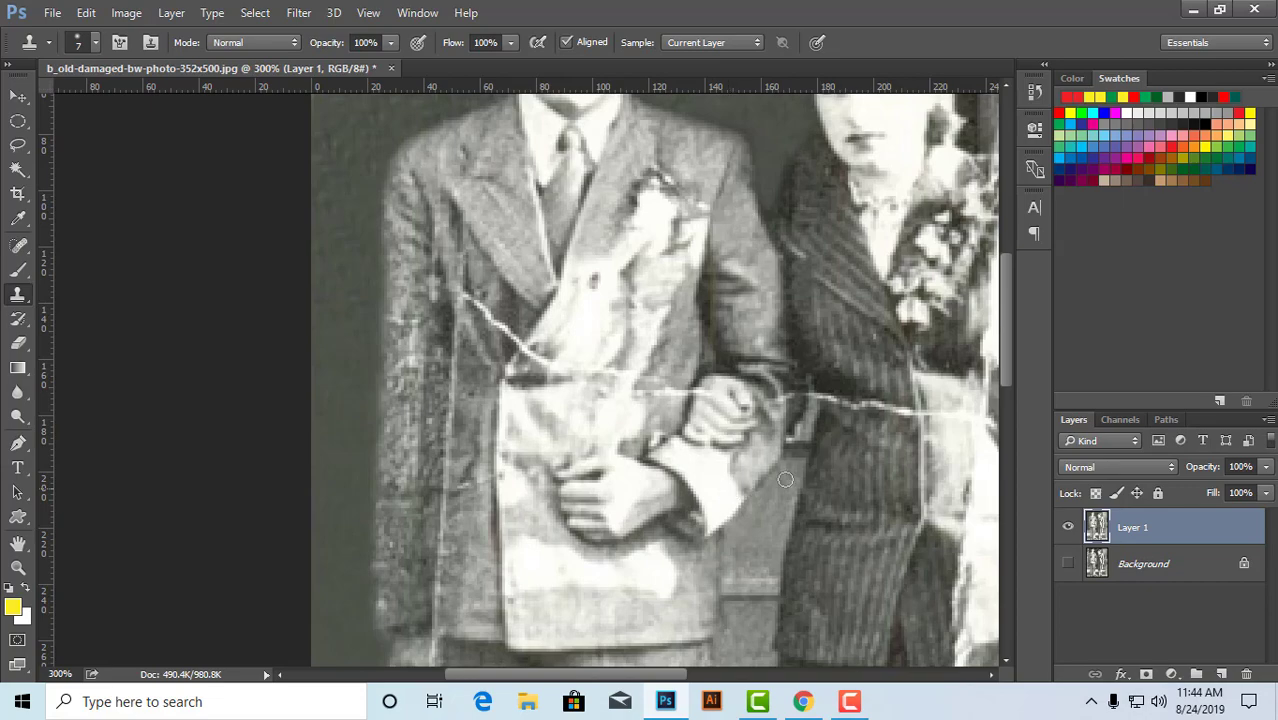
scroll(899, 434, up, 2)
ctrl+click(898, 438)
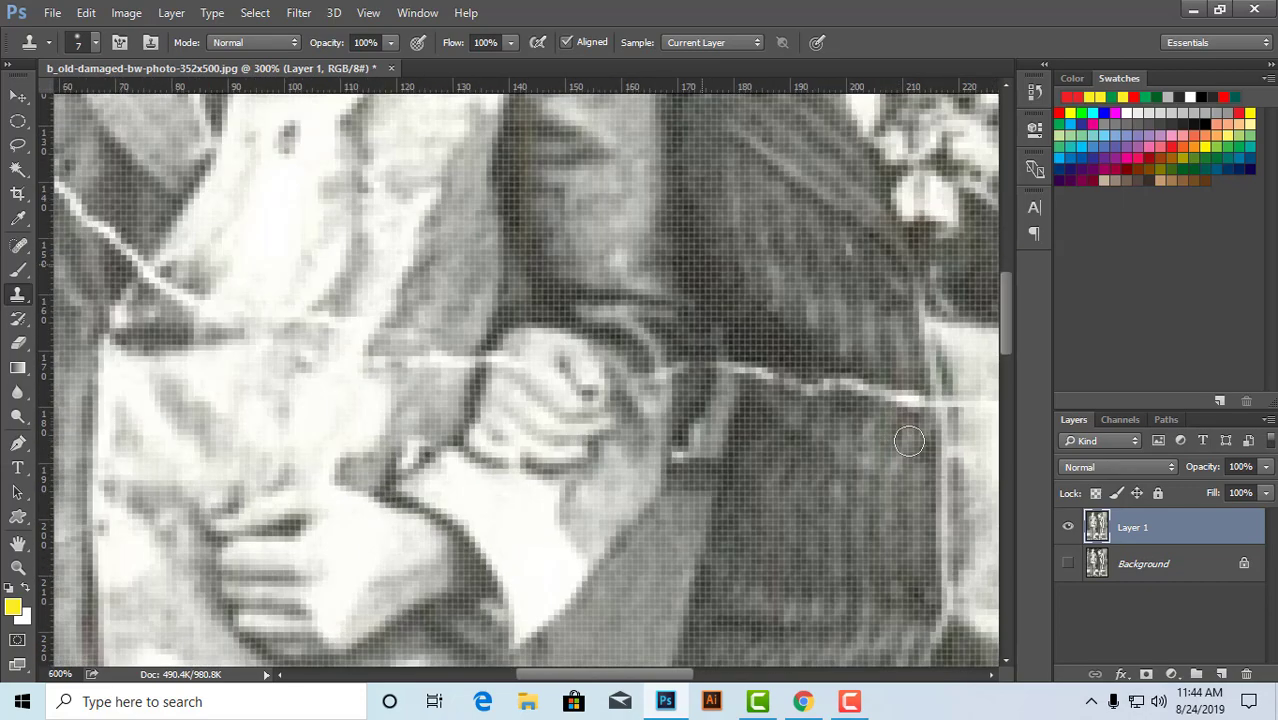
drag(907, 435, 645, 416)
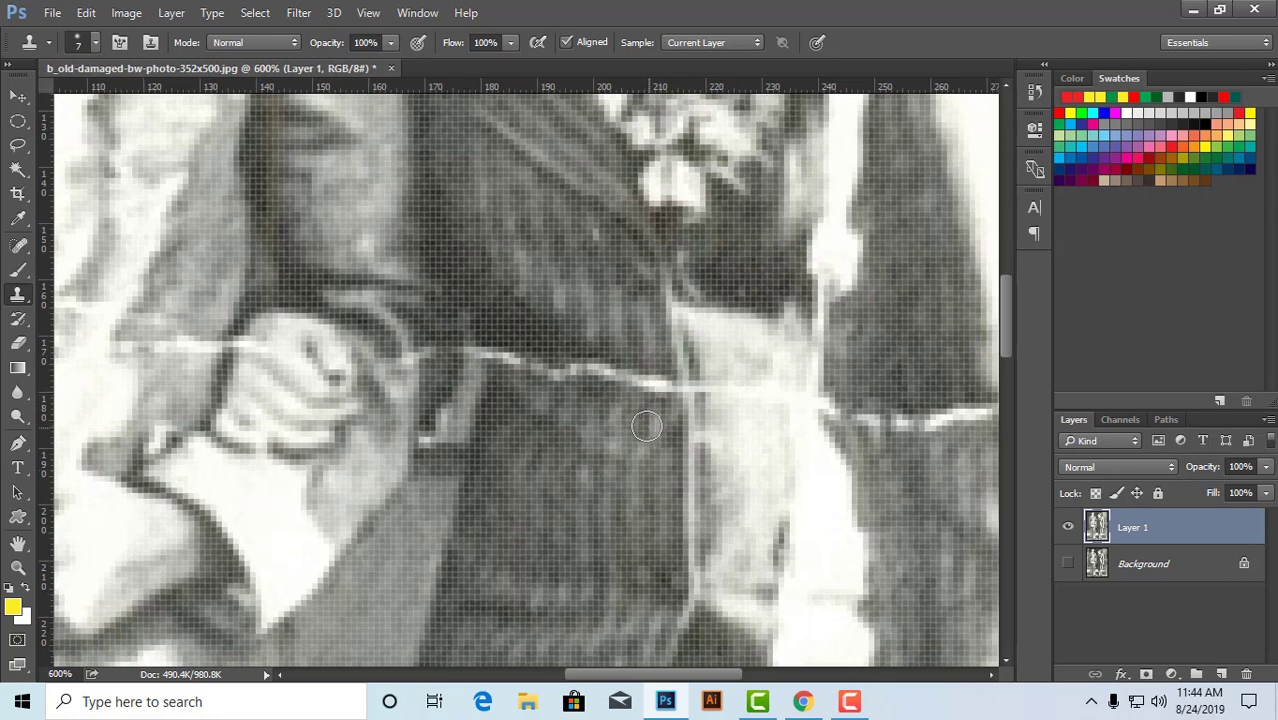
alt+click(643, 315)
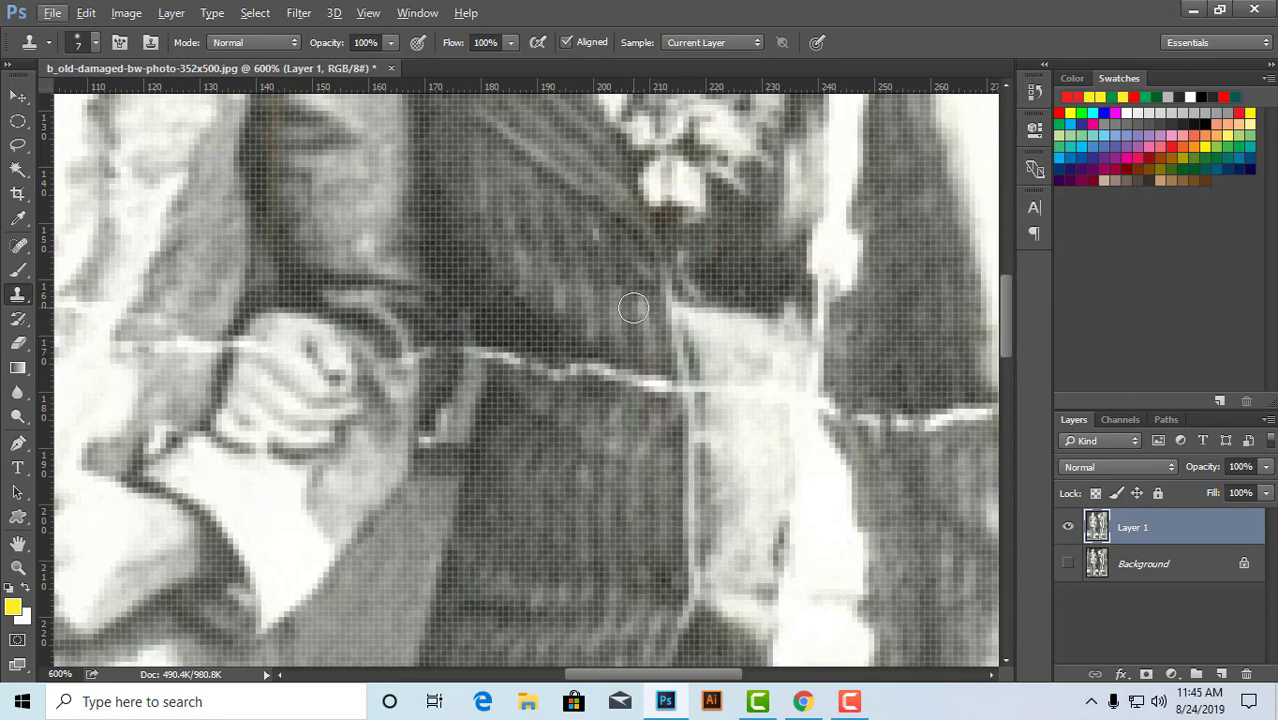
key(bracketright)
key(bracketright)
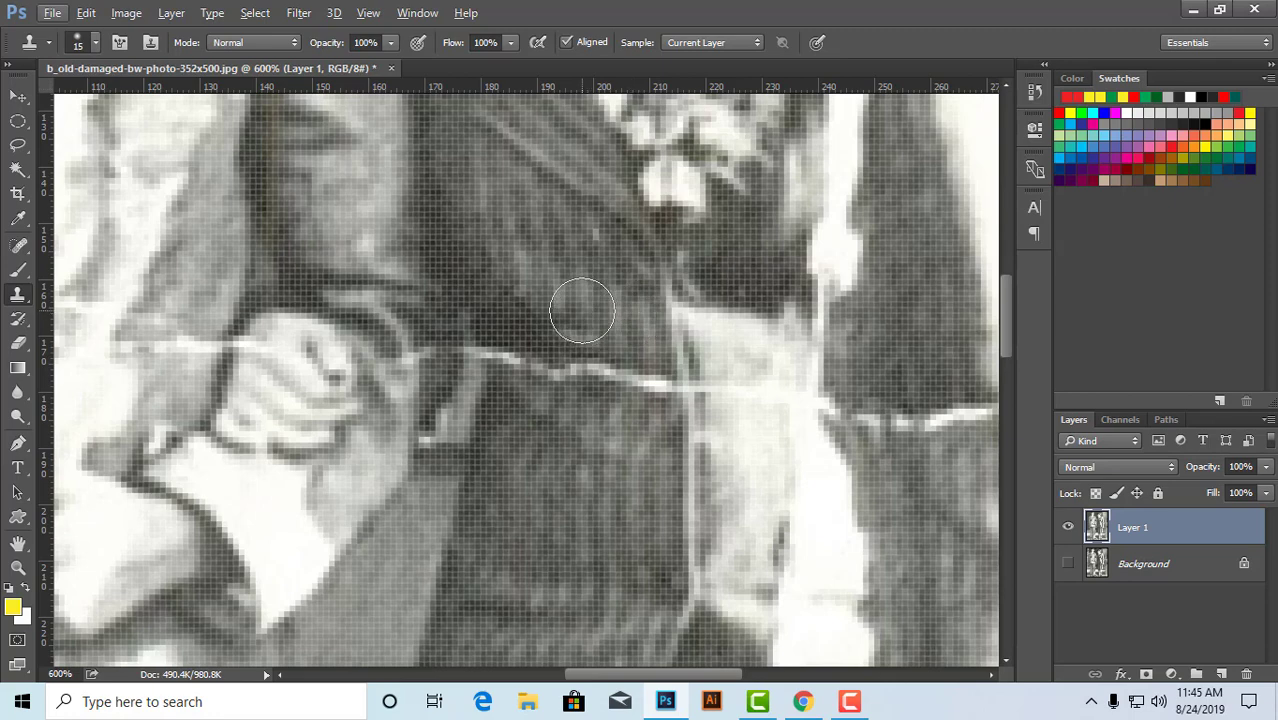
key(bracketright)
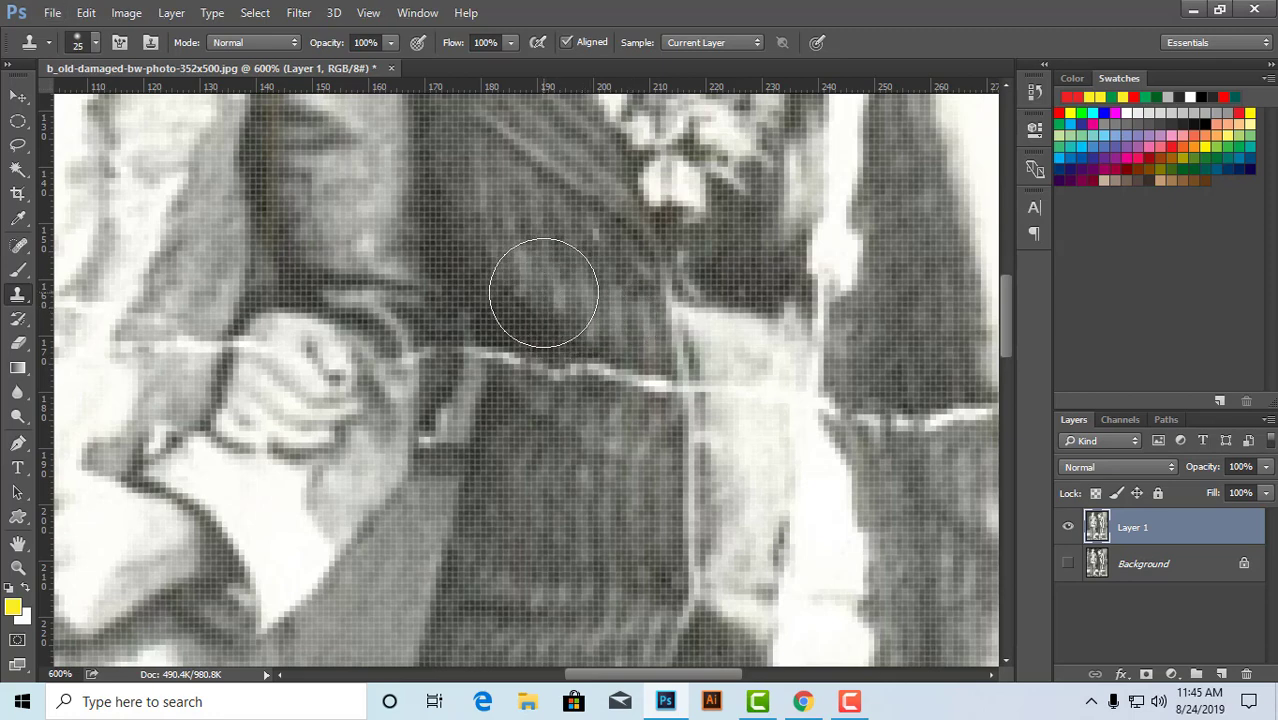
alt+click(535, 295)
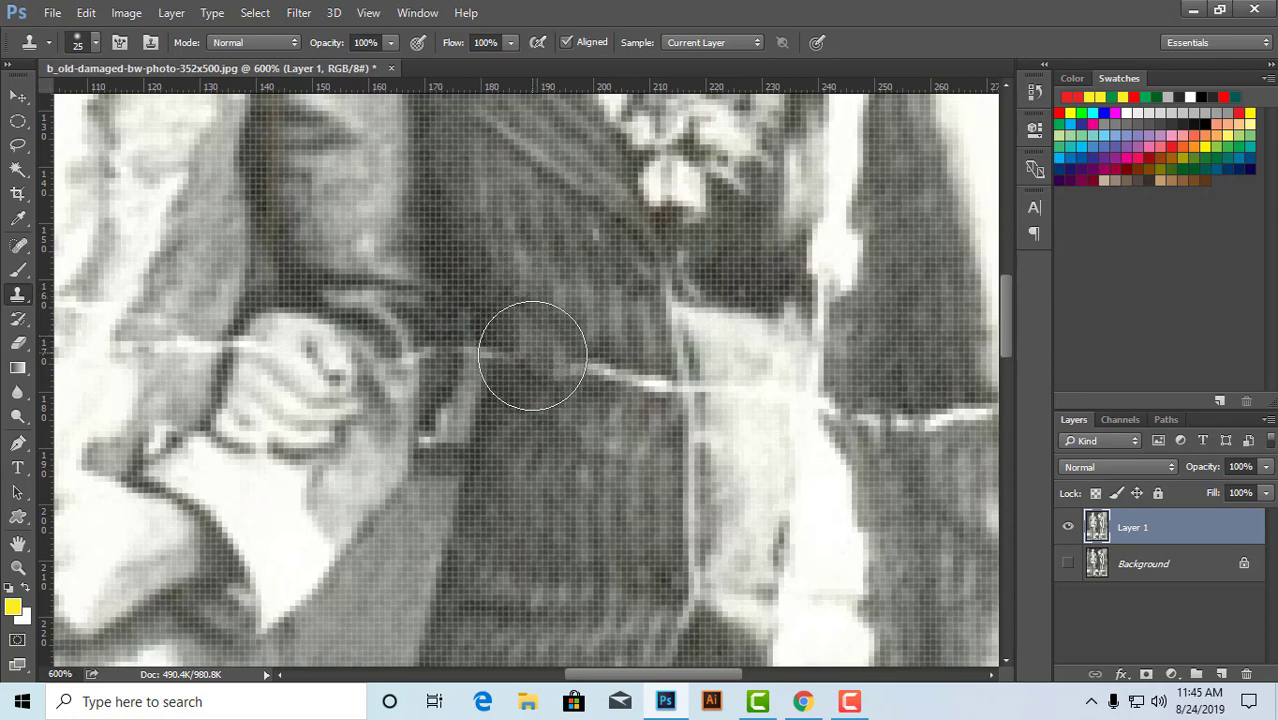
click(534, 367)
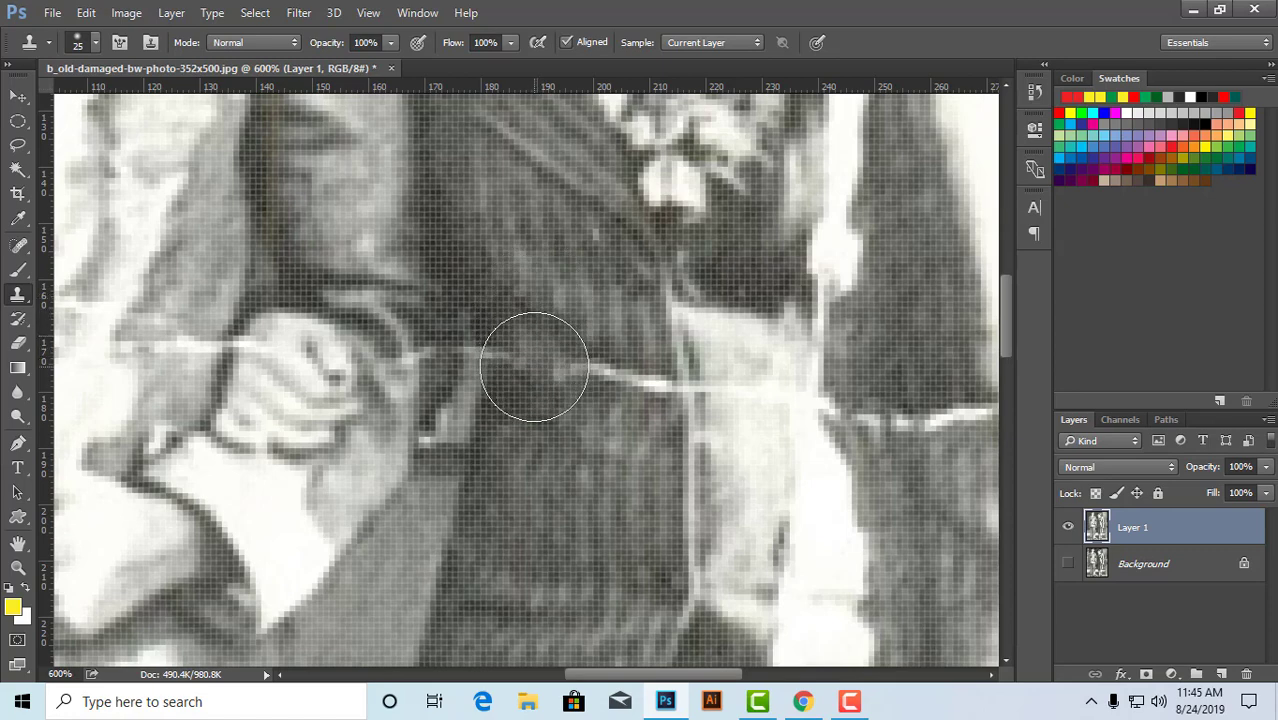
drag(753, 591, 734, 605)
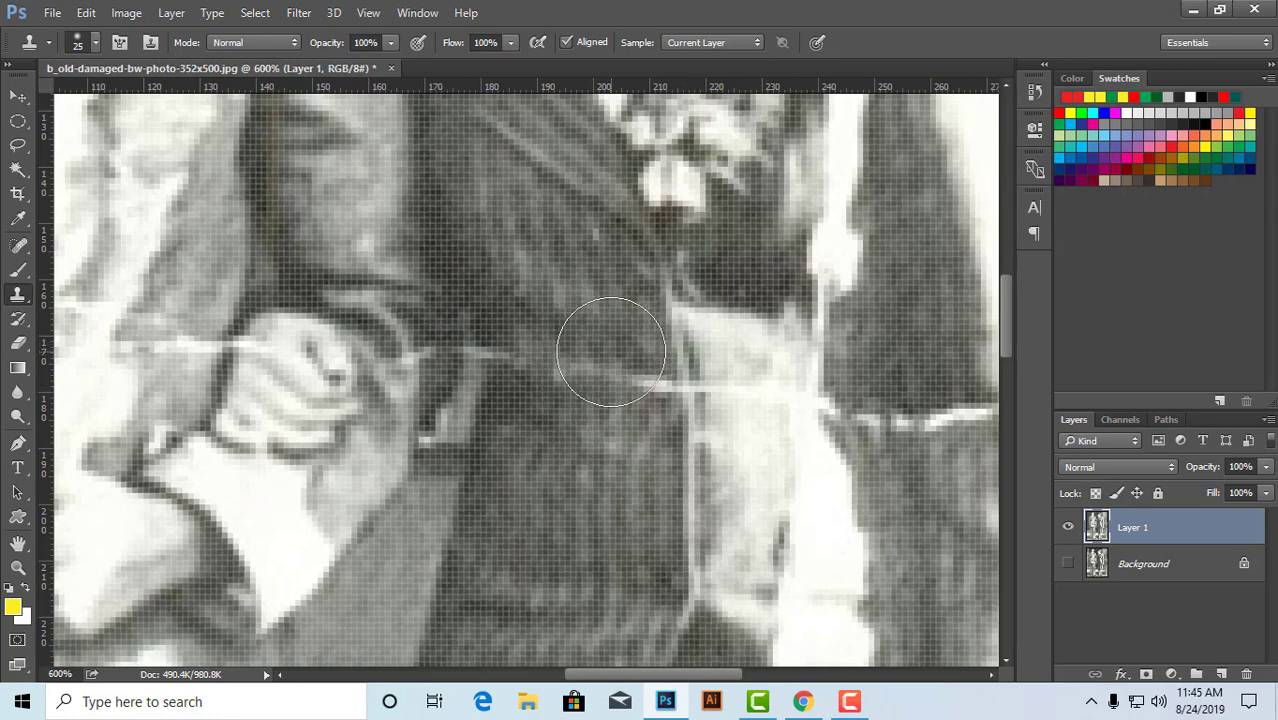
click(625, 379)
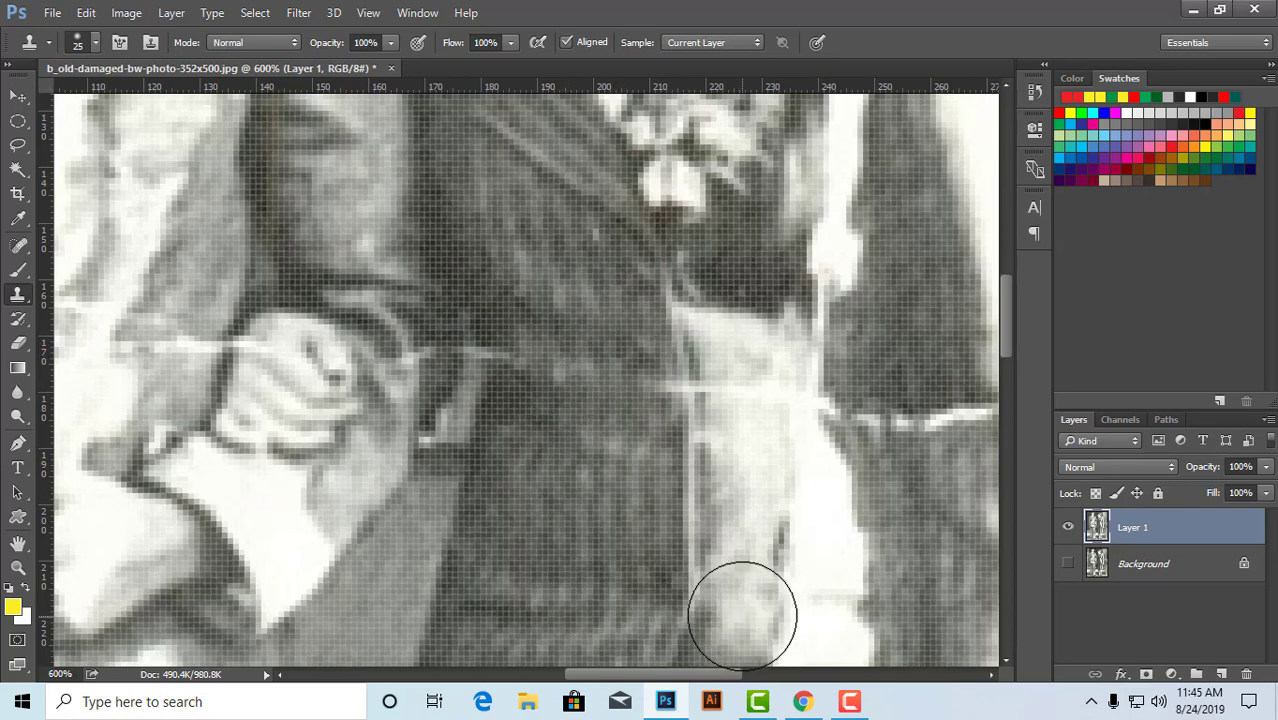
- Reduce the brush to 10 px and cover the remaining end of that crack at the front edge of the woman's jacket
alt+click(747, 369)
alt+click(752, 383)
alt+click(752, 383)
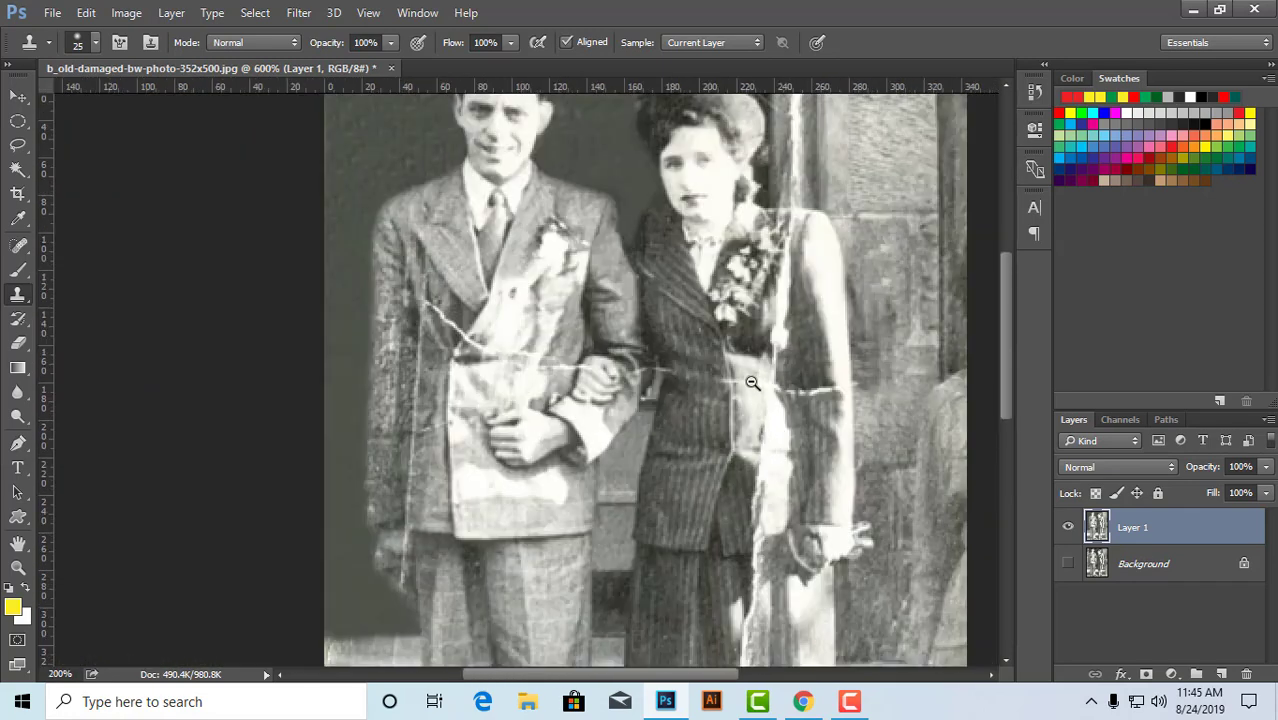
alt+click(752, 382)
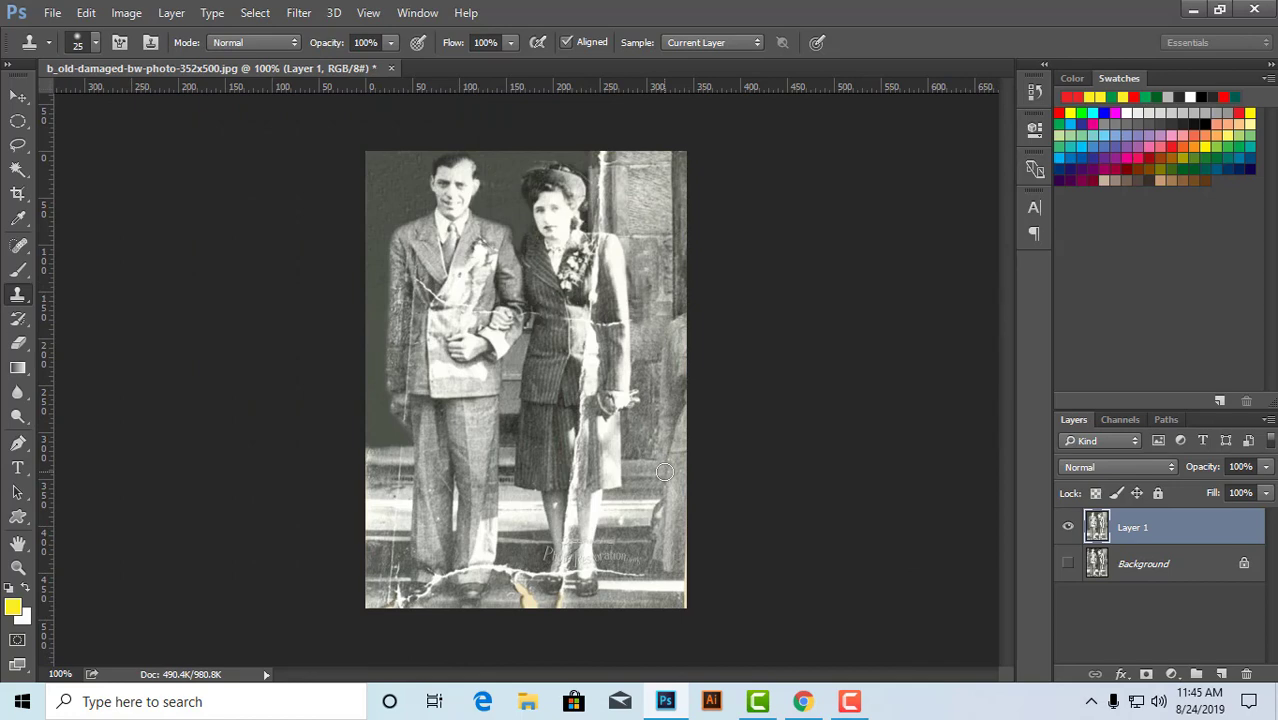
drag(576, 352, 576, 352)
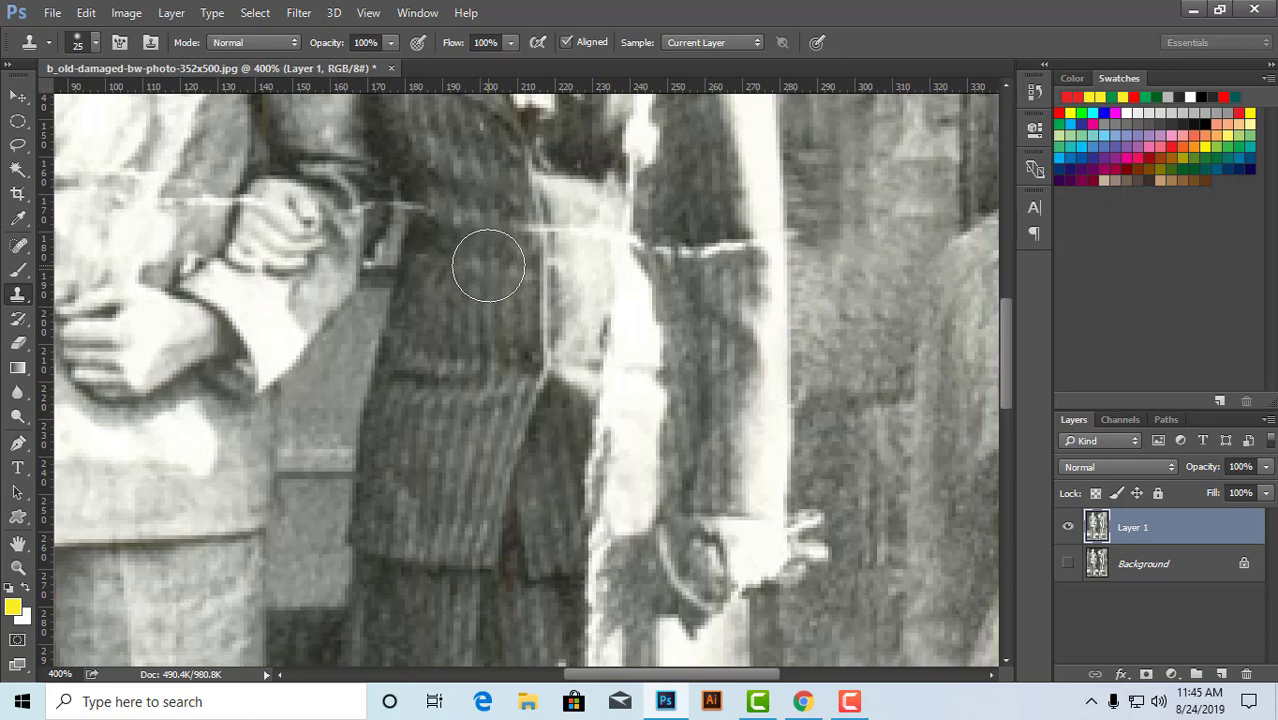
key(bracketleft)
key(bracketleft)
key(bracketleft)
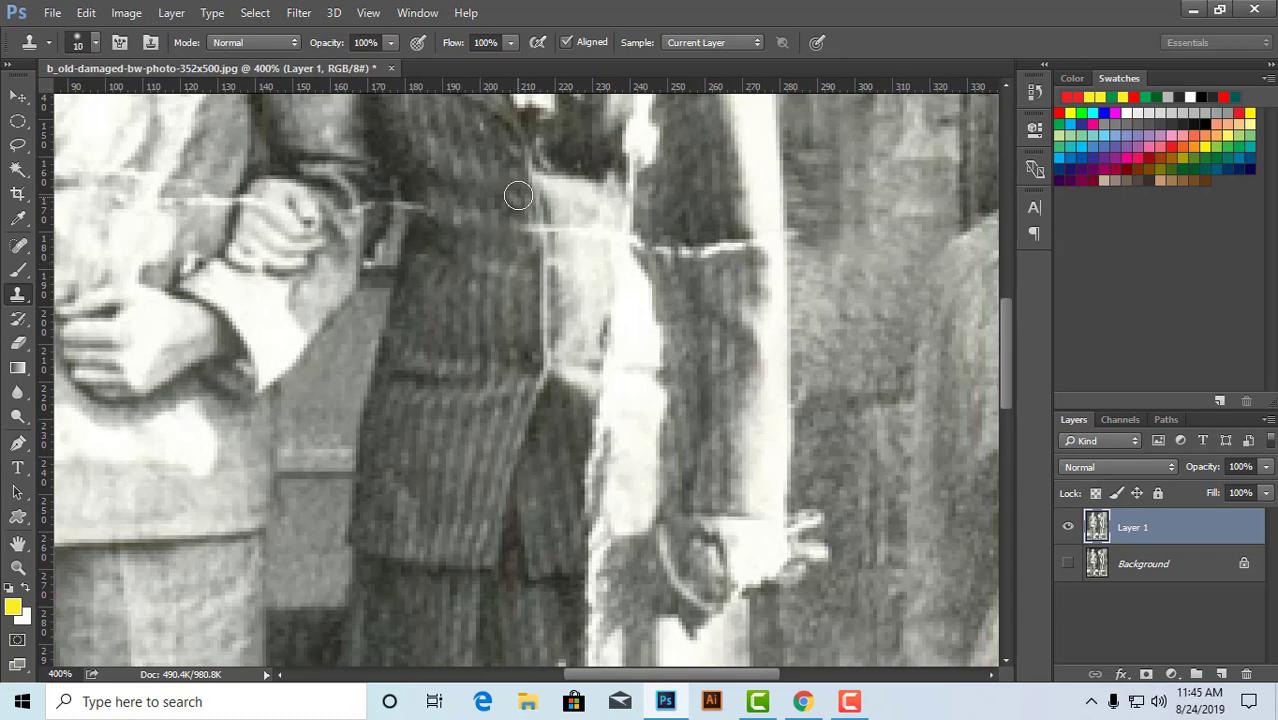
click(529, 226)
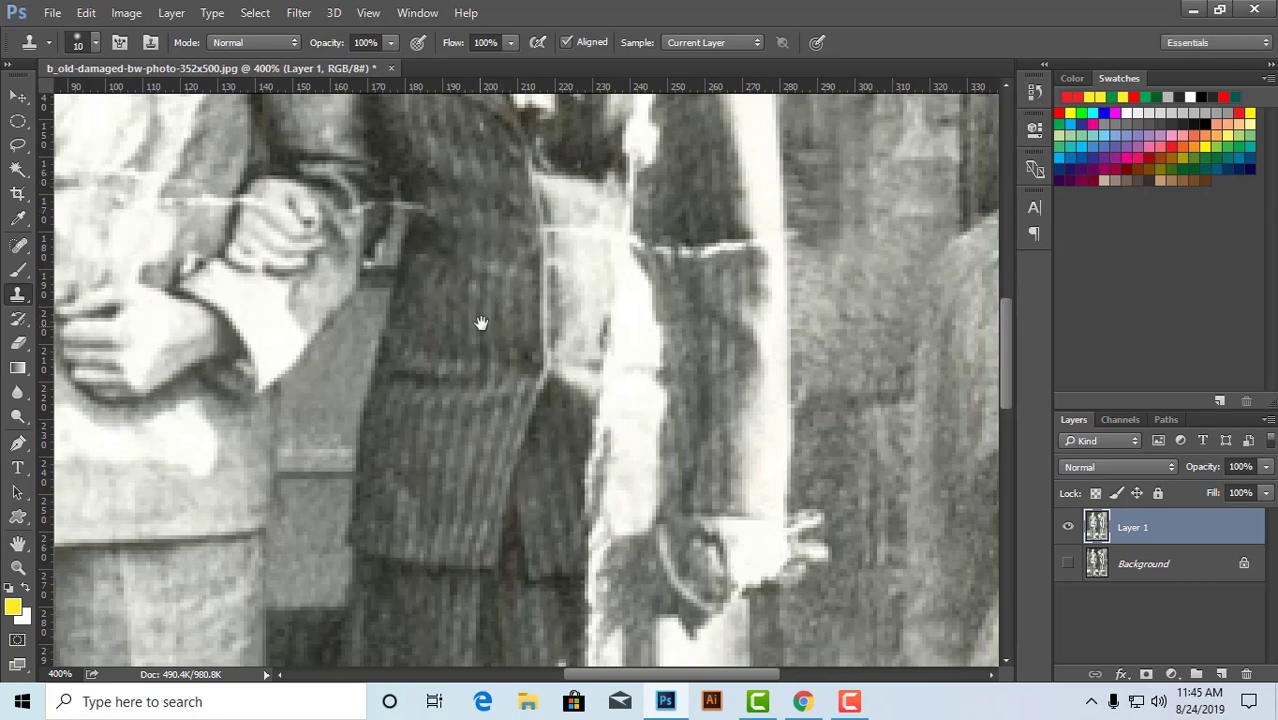
- Clone smooth lapel cloth down the speckled upper part of the man's outer sleeve, then undo the extra dab beside the sleeve
drag(479, 323, 563, 318)
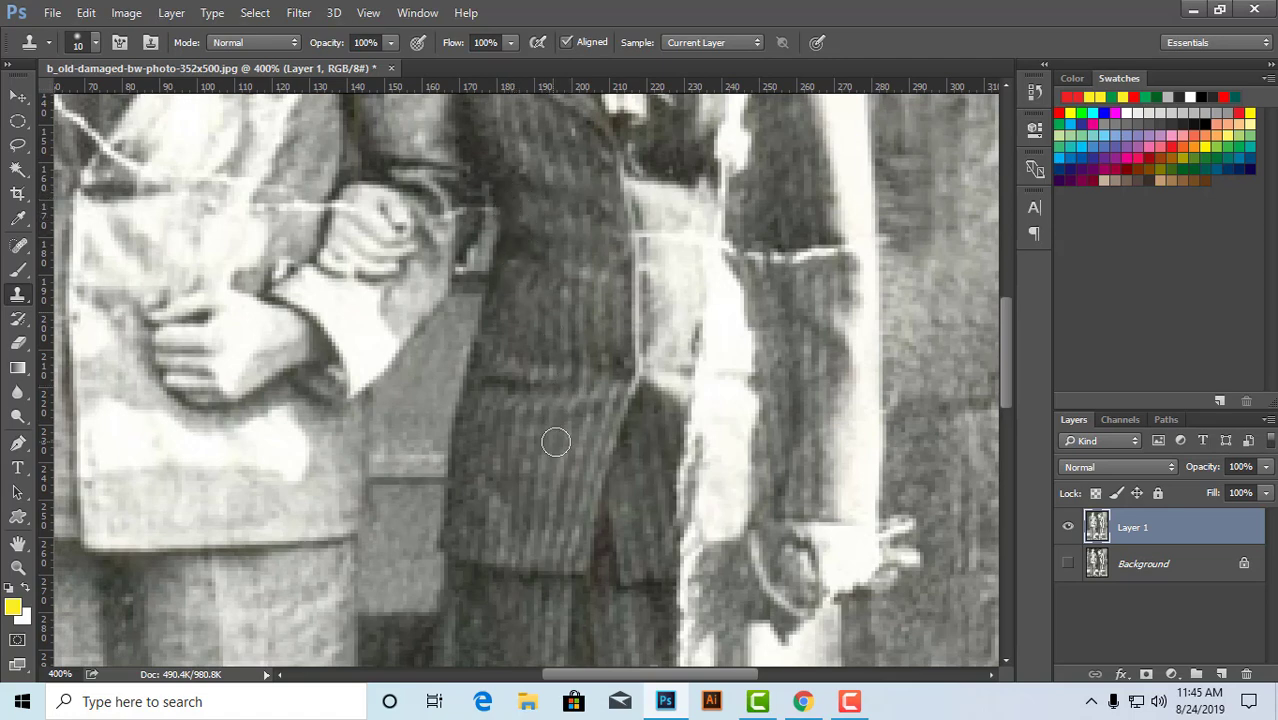
alt+click(558, 314)
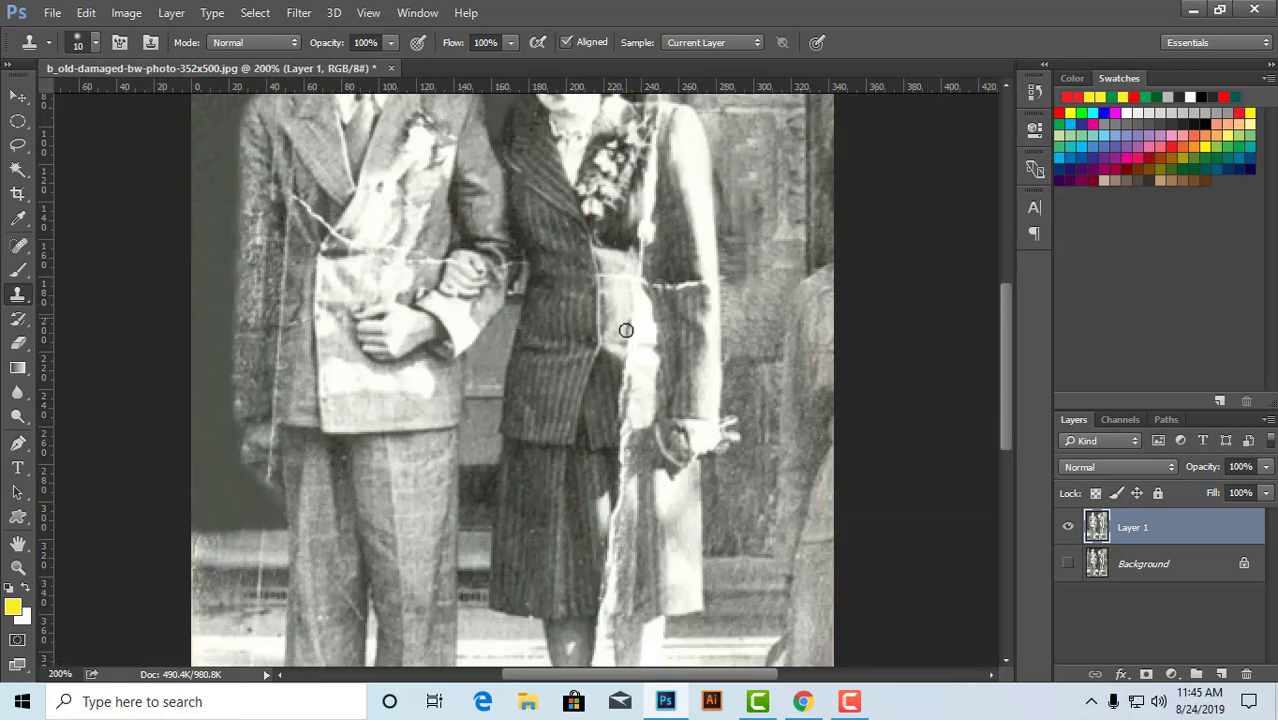
drag(638, 350, 633, 403)
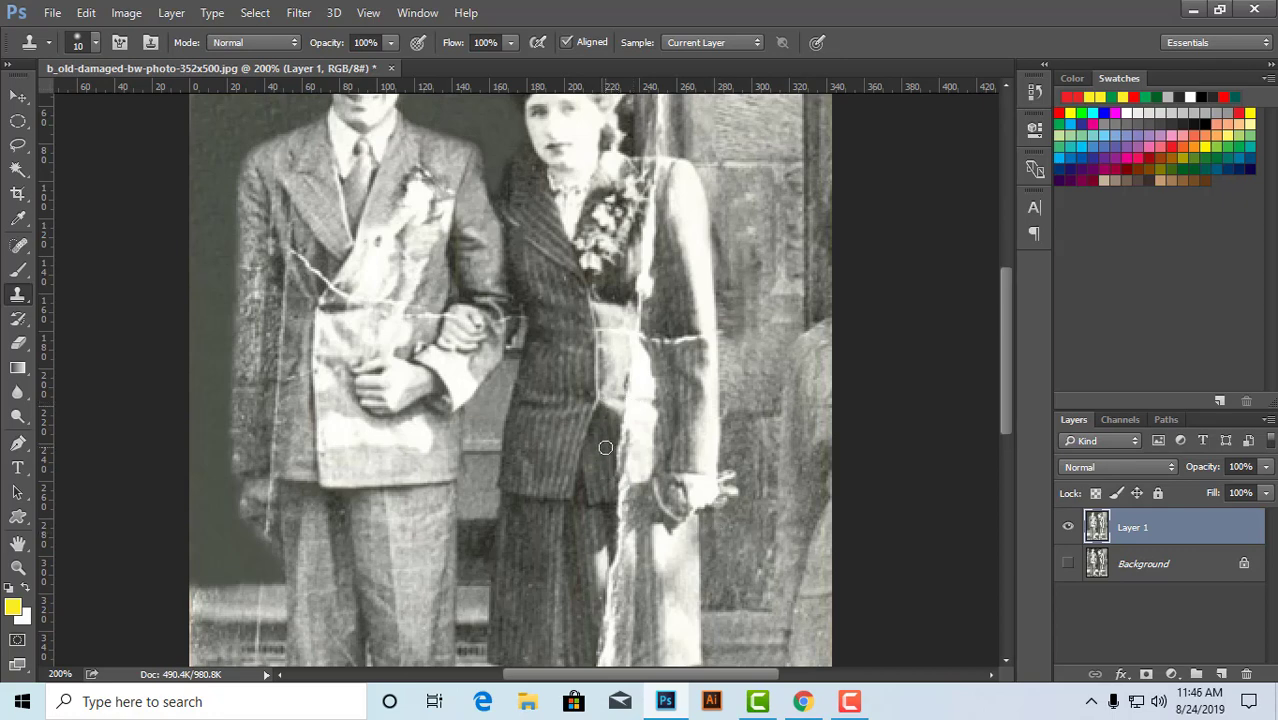
drag(604, 423, 615, 481)
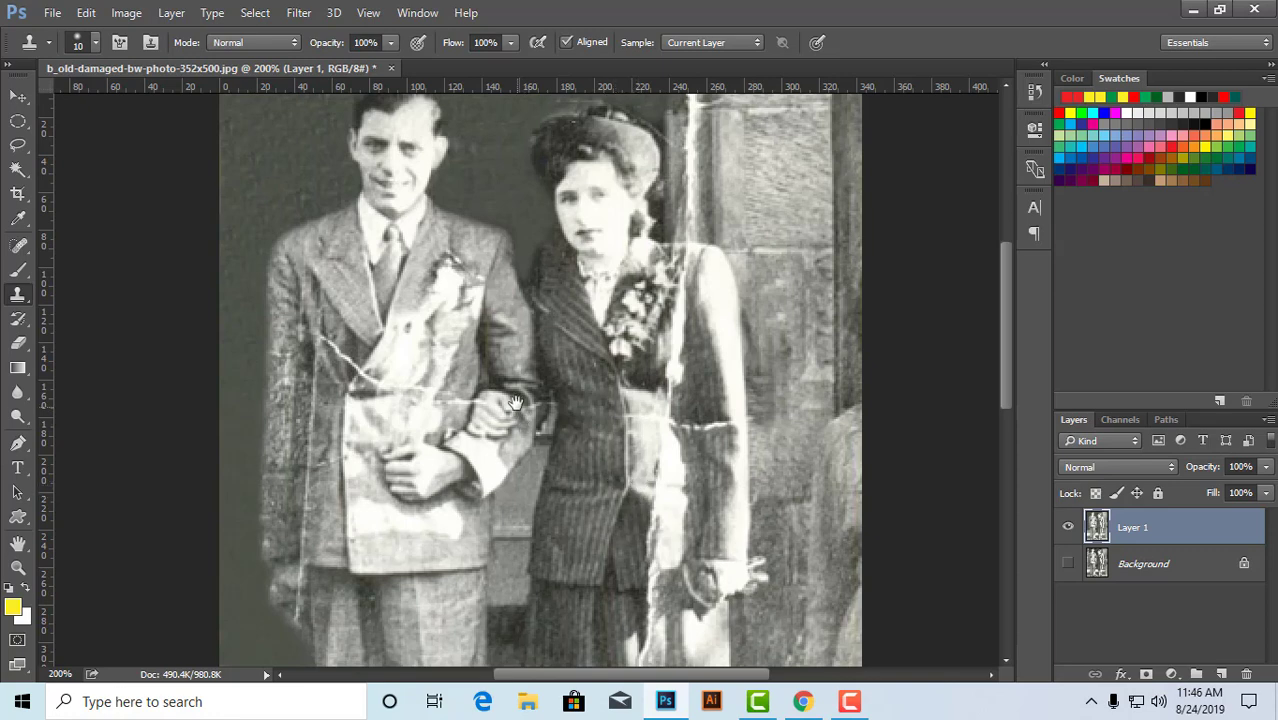
mouse_move(515, 403)
mouse_down()
mouse_move(550, 425)
mouse_move(527, 442)
mouse_move(538, 414)
mouse_up()
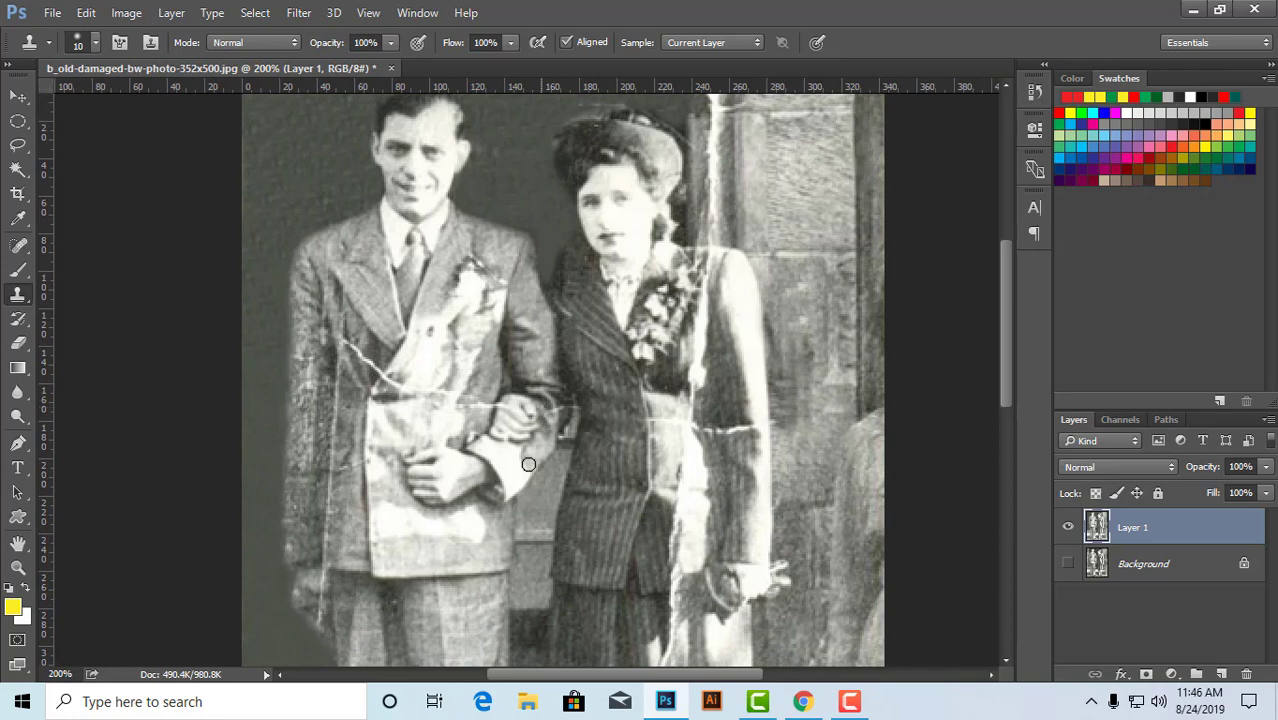
scroll(390, 415, up, 1)
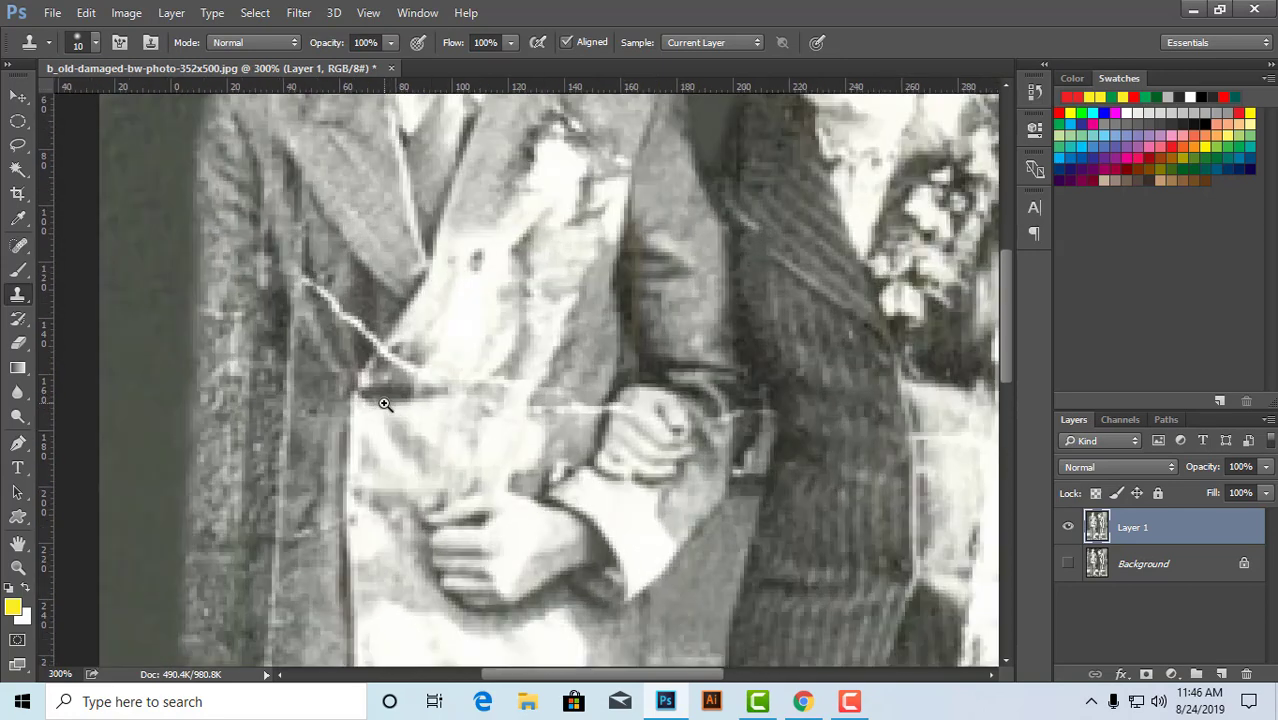
scroll(390, 415, up, 1)
drag(403, 407, 481, 503)
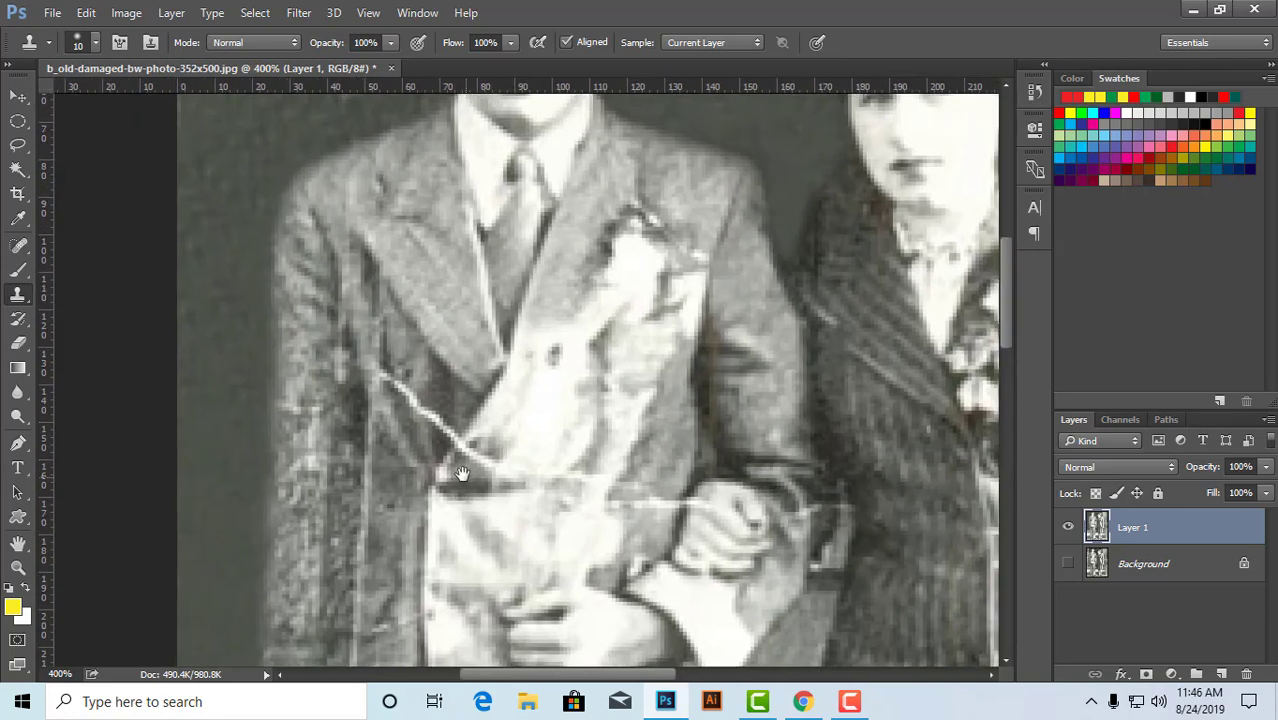
alt+click(423, 269)
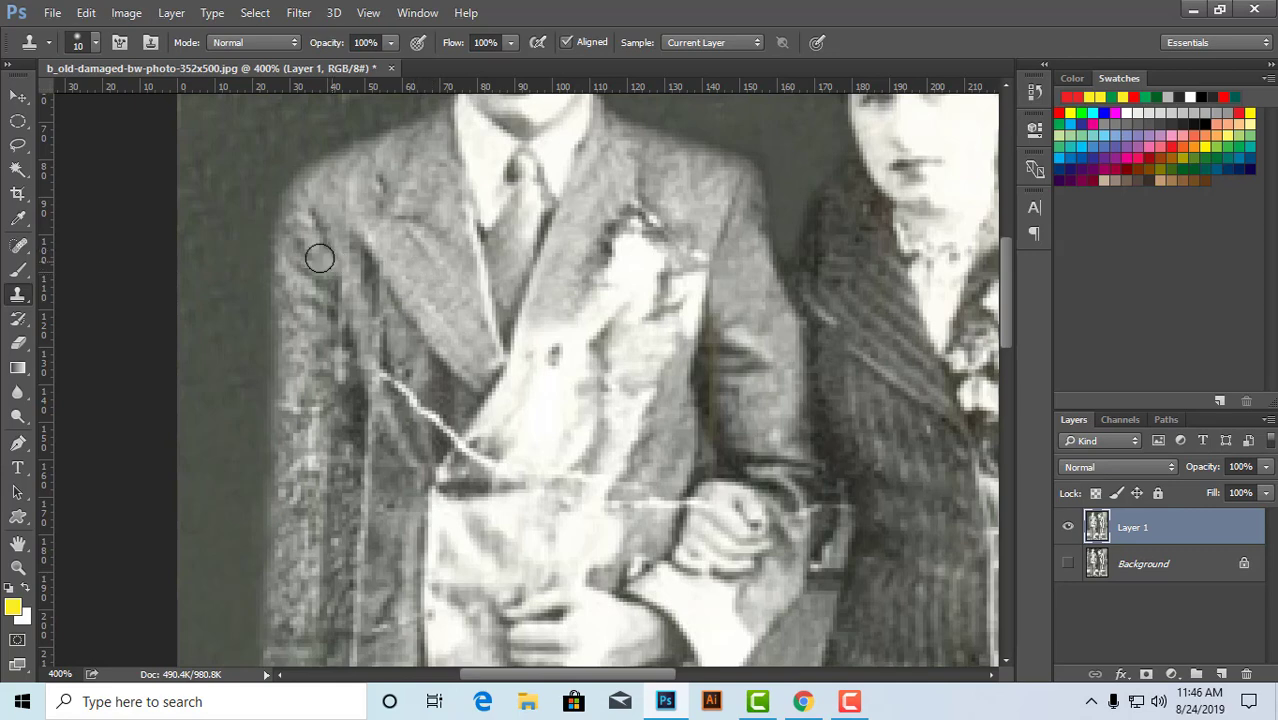
mouse_move(304, 249)
mouse_down()
mouse_move(284, 226)
mouse_move(305, 245)
mouse_move(288, 285)
mouse_move(318, 317)
mouse_move(291, 334)
mouse_move(315, 415)
mouse_up()
click(367, 404)
key(ctrl+z)
- Extend the smooth cloth further down the man's outer sleeve toward the elbow, using fresh samples from the lapel
alt+click(456, 308)
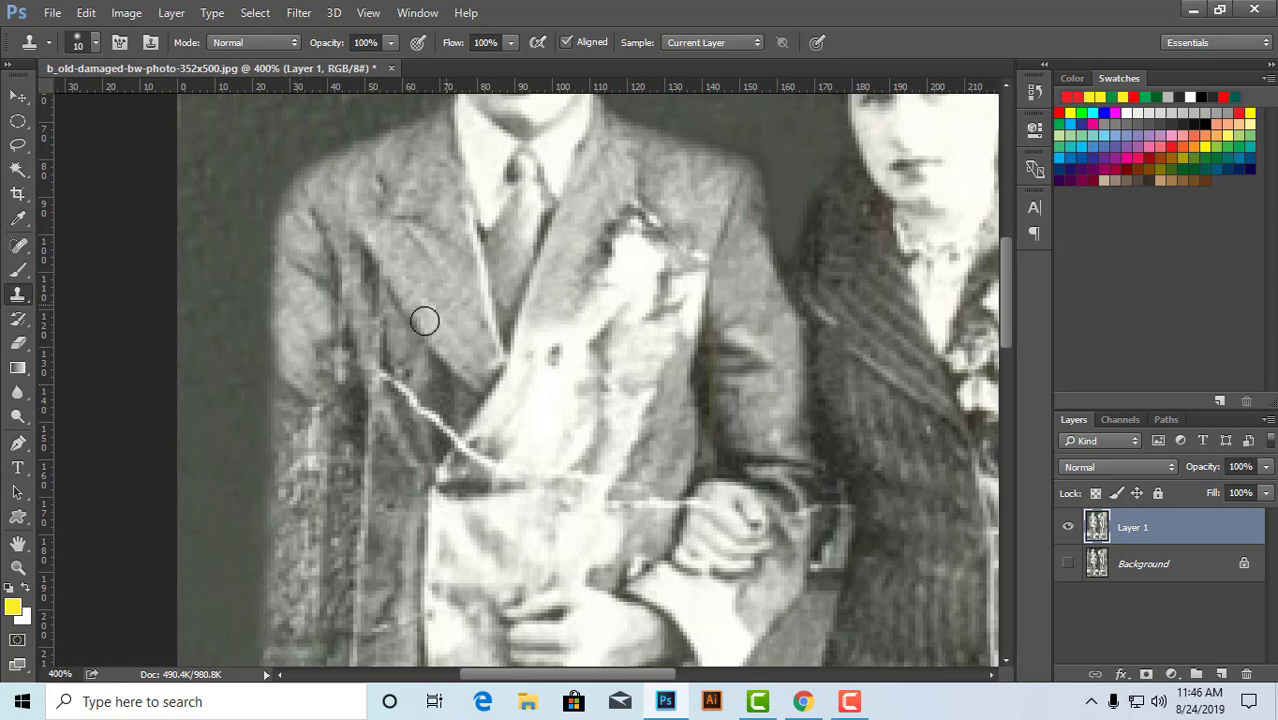
drag(322, 337, 316, 415)
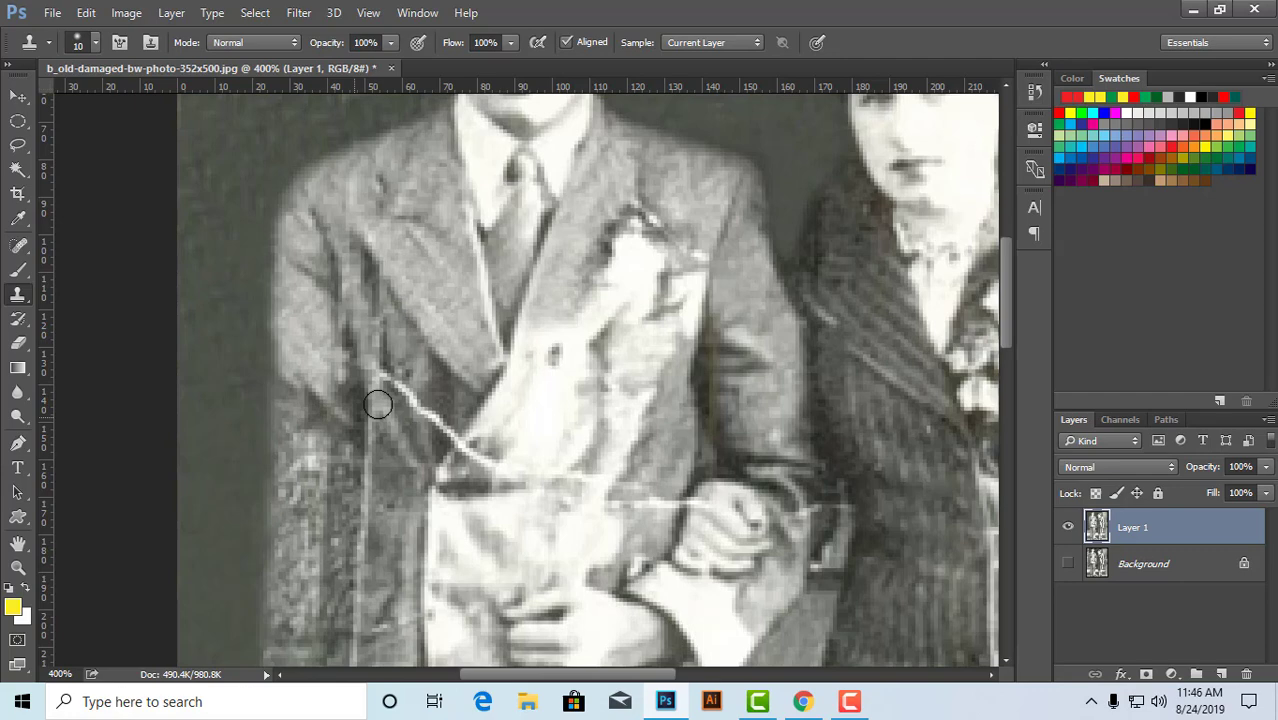
alt+click(455, 291)
drag(300, 366, 289, 420)
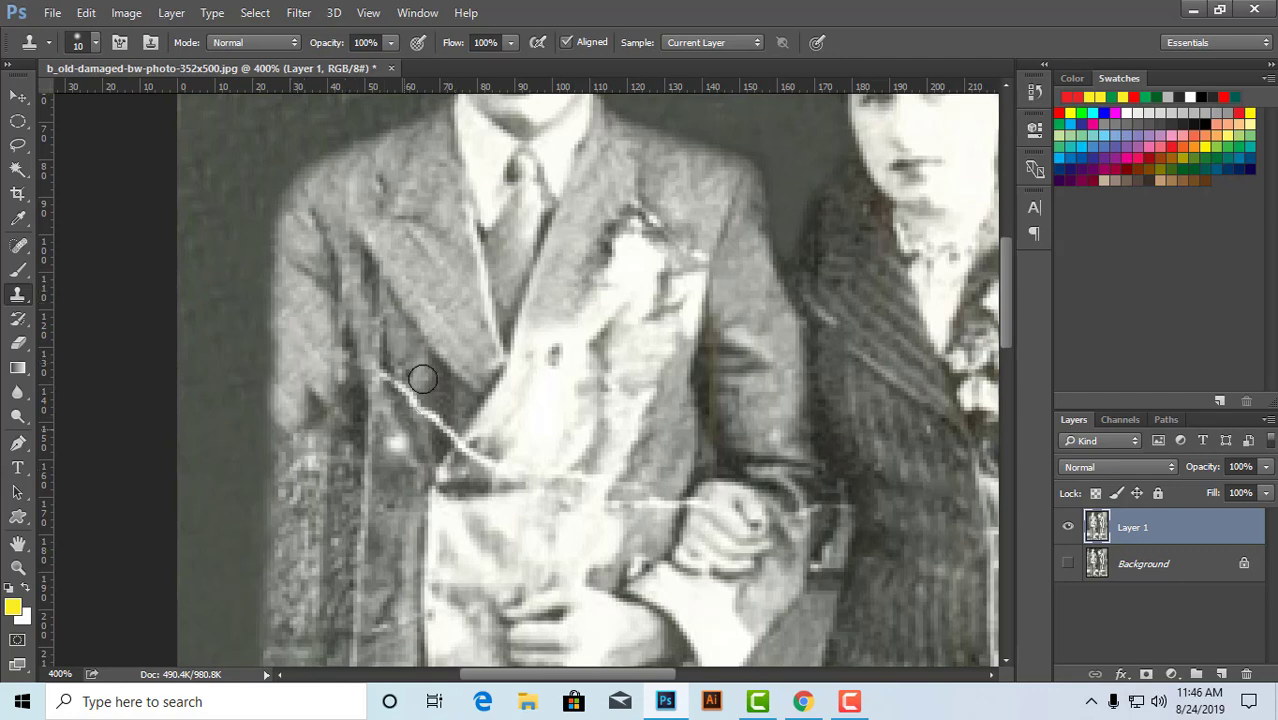
click(397, 442)
drag(493, 405, 522, 309)
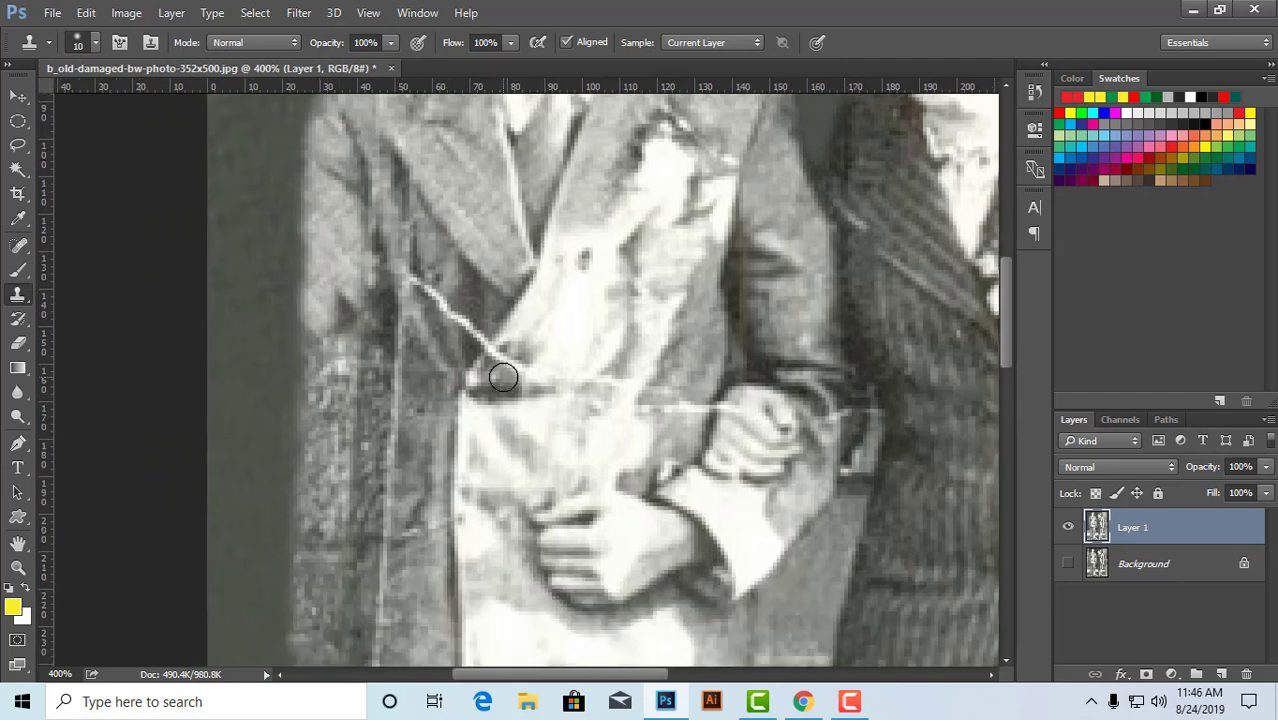
- Save the document to the Desktop as b_old-damaged-bw-photo-352x500 in Photoshop format with layers and Maximize Compatibility on
key(ctrl+shift+s)
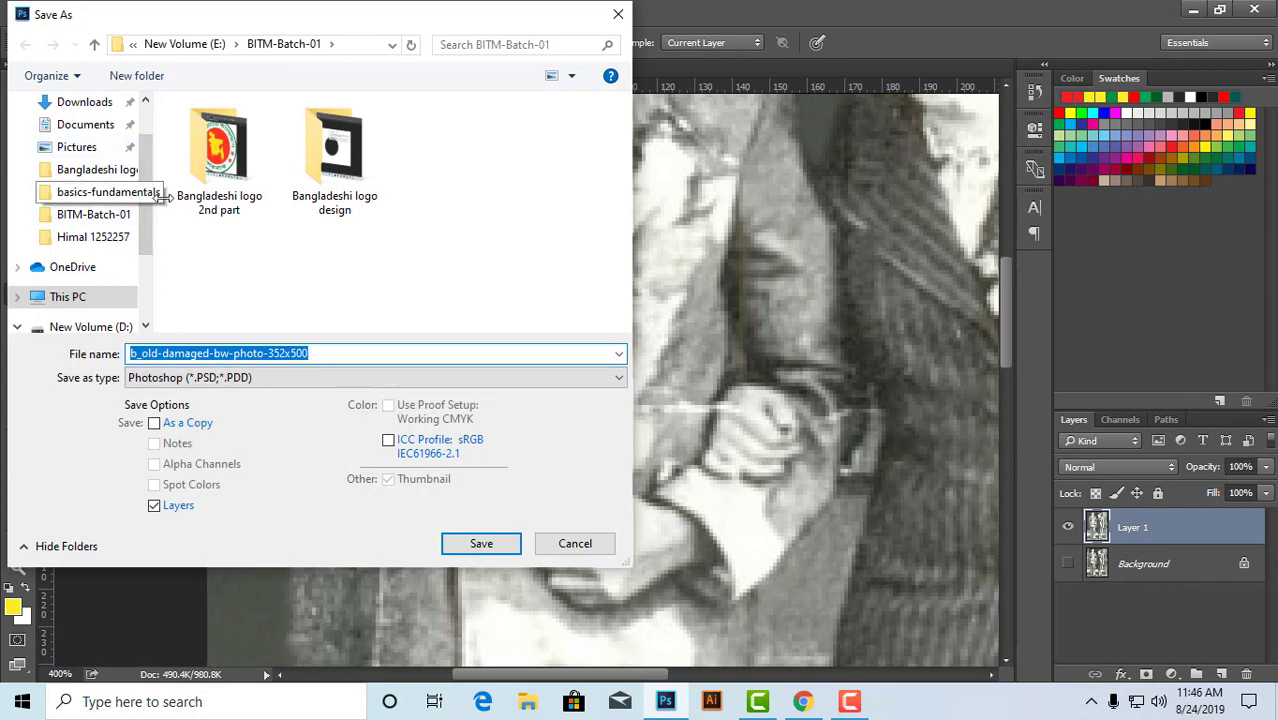
scroll(150, 193, up, 1)
click(77, 139)
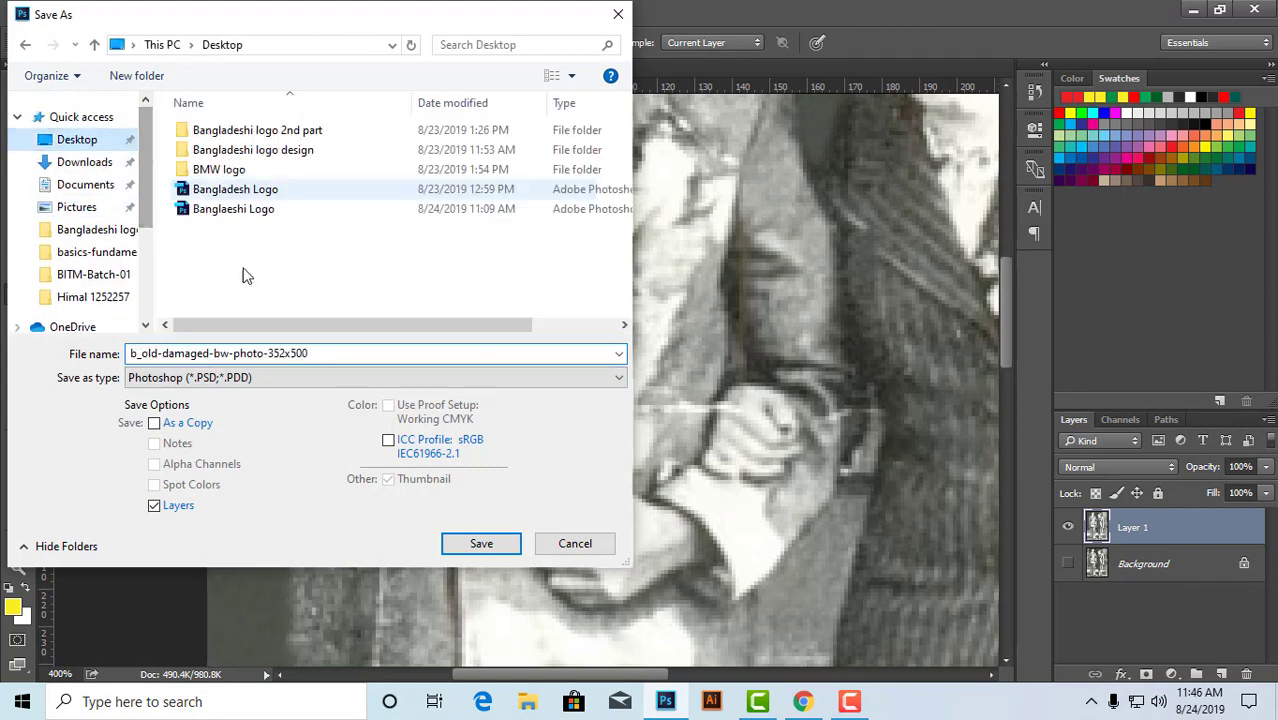
click(478, 543)
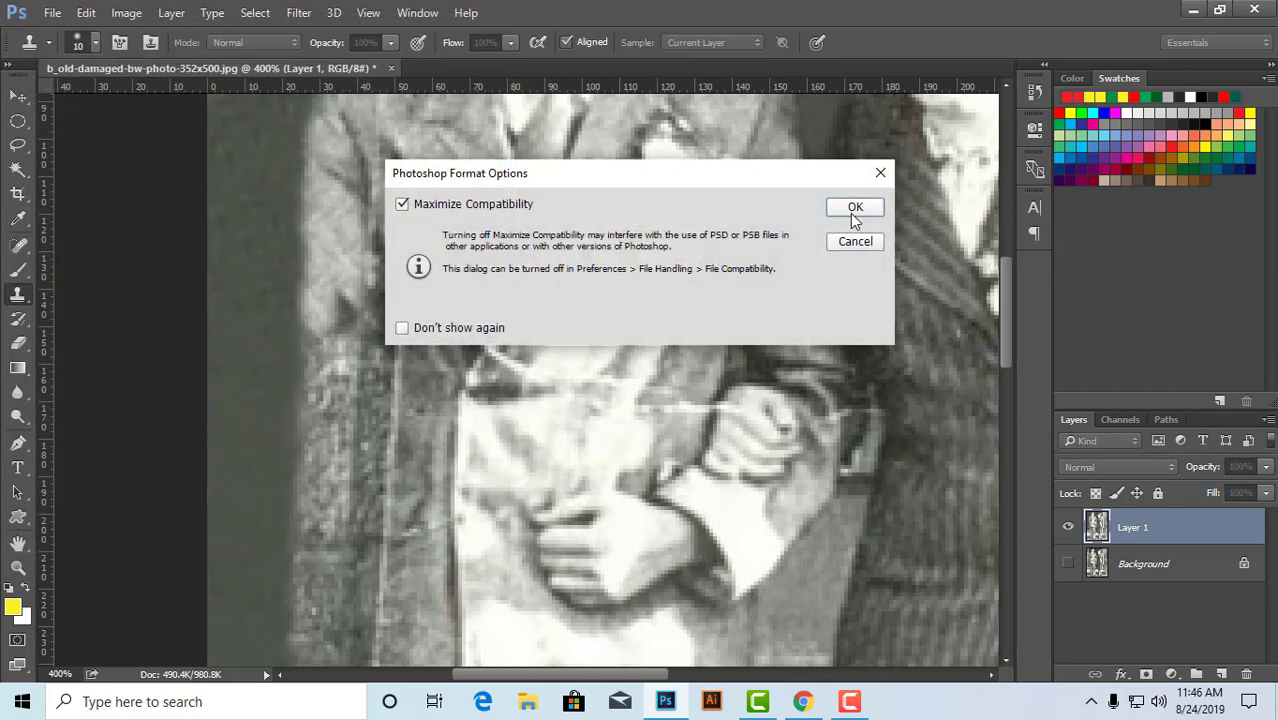
click(854, 209)
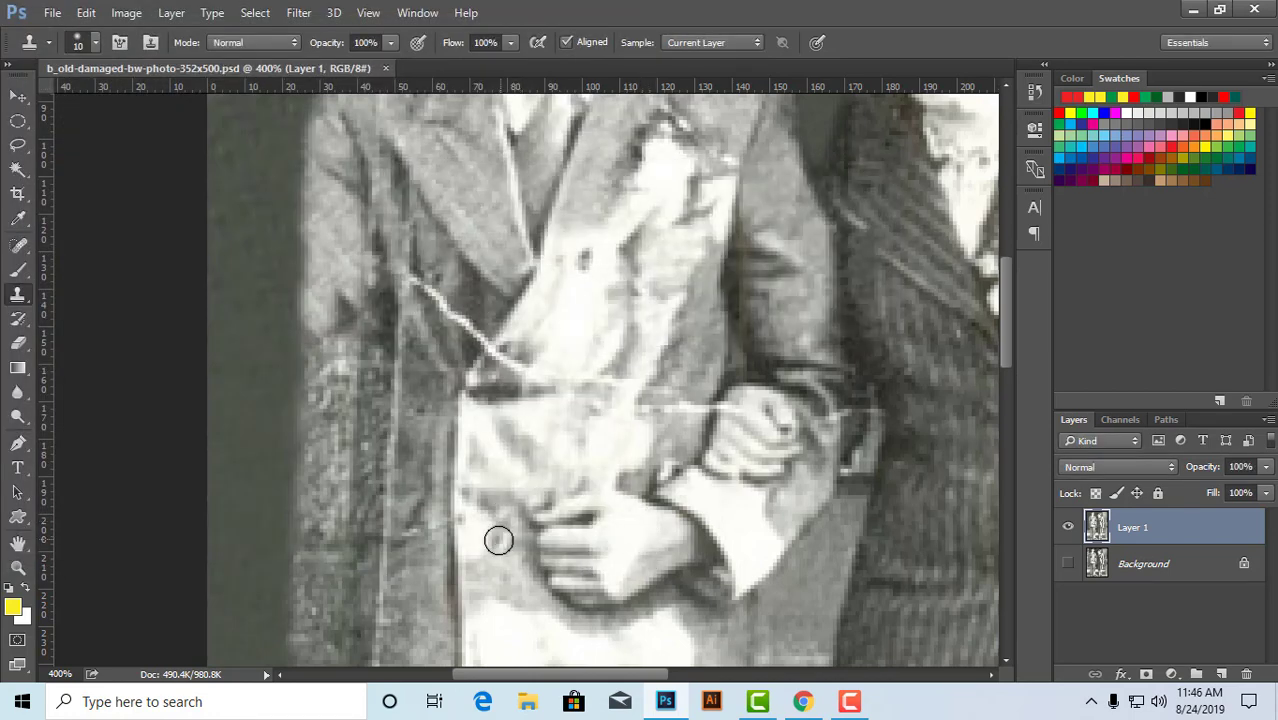
- Sample the repaired upper sleeve and clone it over the dark uneven patch just above the man's elbow
mouse_move(576, 380)
mouse_down()
mouse_move(572, 455)
mouse_move(574, 380)
mouse_move(575, 398)
mouse_up()
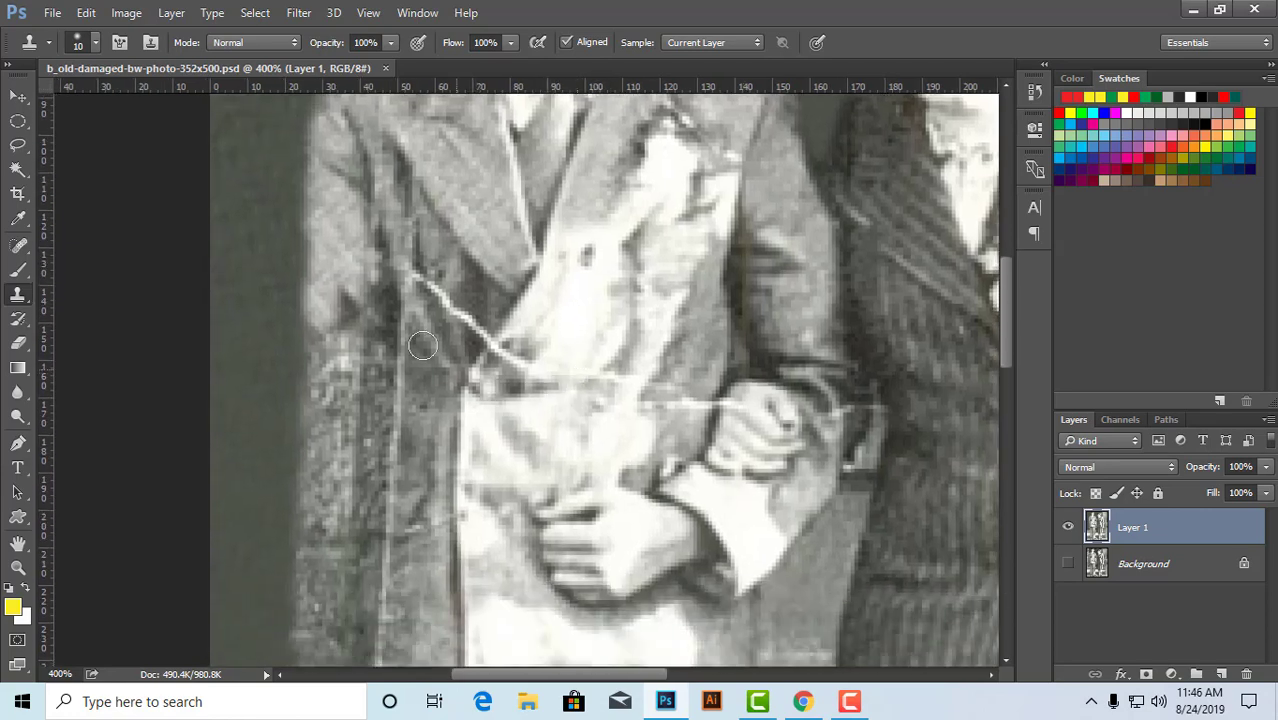
alt+click(340, 236)
drag(342, 283, 344, 308)
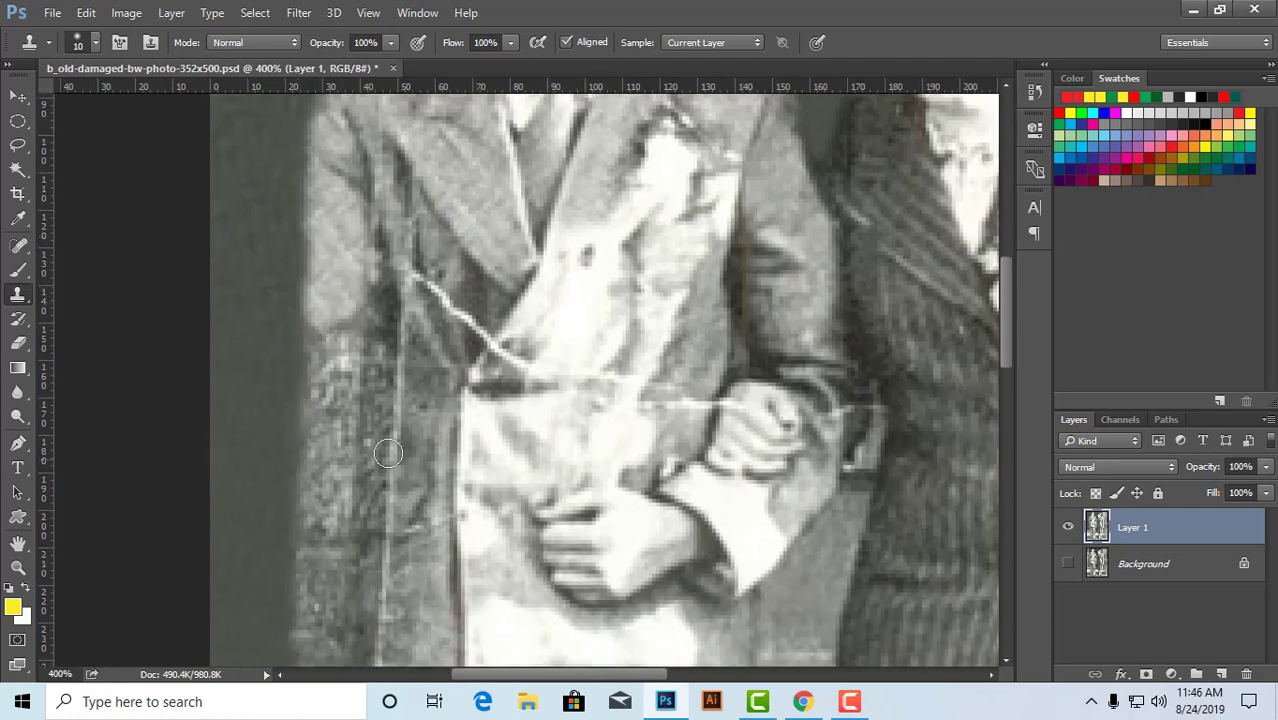
drag(437, 345, 487, 235)
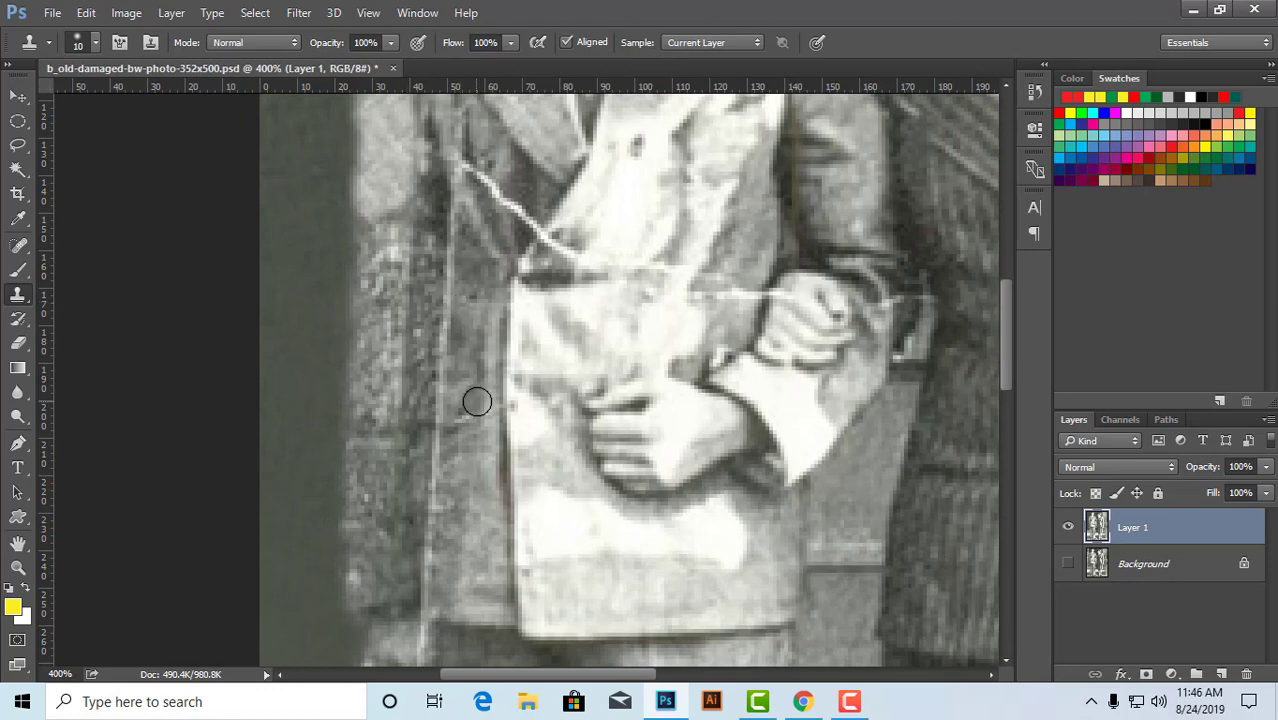
alt+click(527, 354)
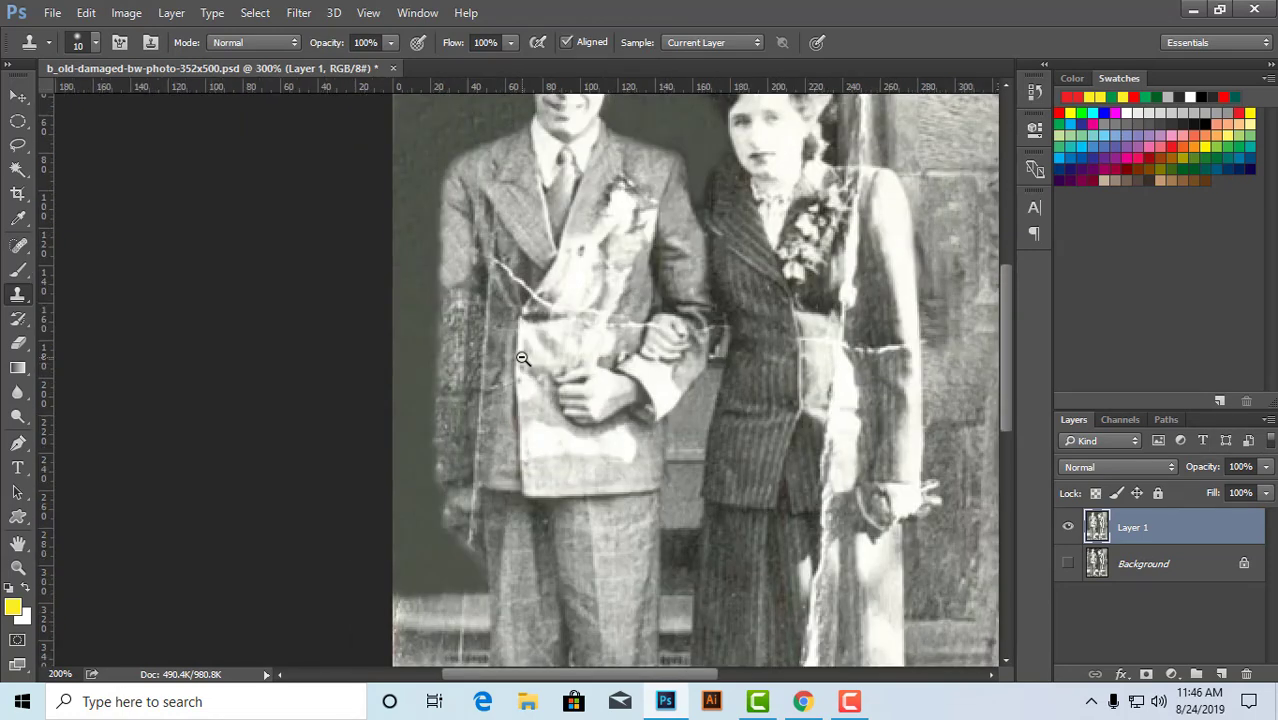
- Clone smooth cloth from the repaired upper sleeve over the speckled area at the man's elbow
alt+click(452, 236)
scroll(473, 296, up, 3)
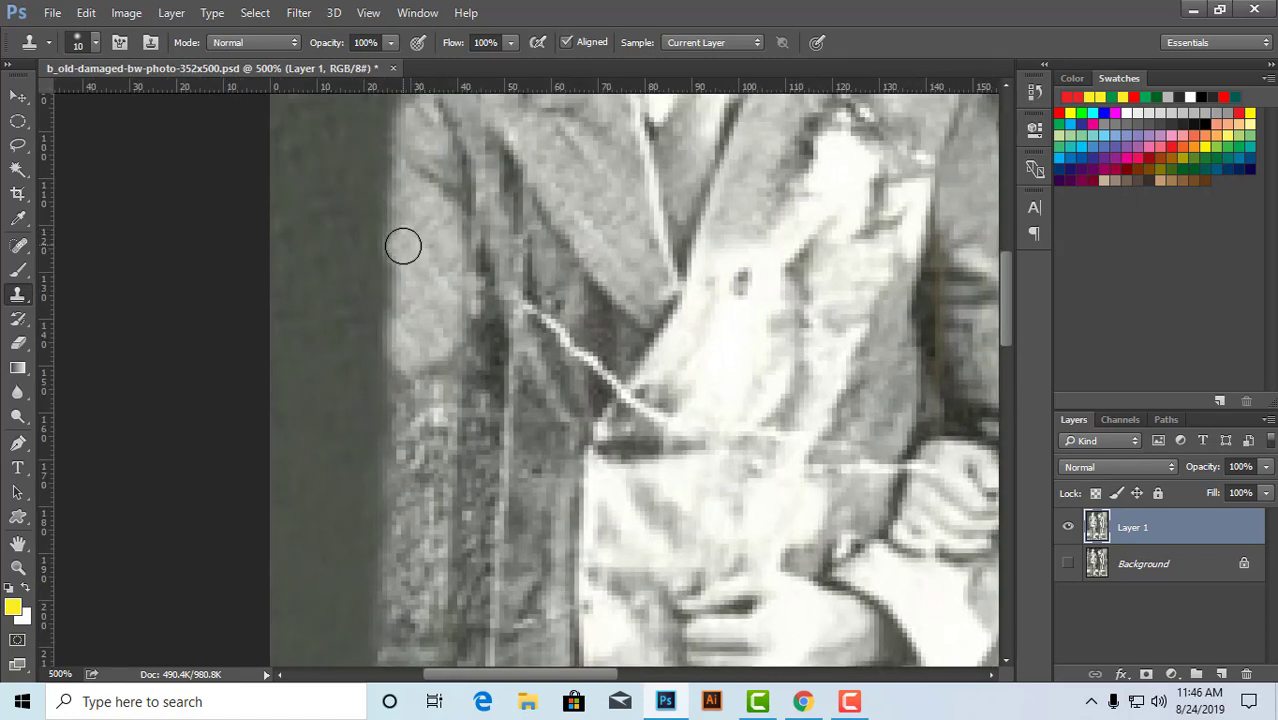
drag(402, 245, 406, 425)
alt+click(420, 223)
alt+click(419, 255)
drag(433, 288, 436, 422)
alt+click(410, 301)
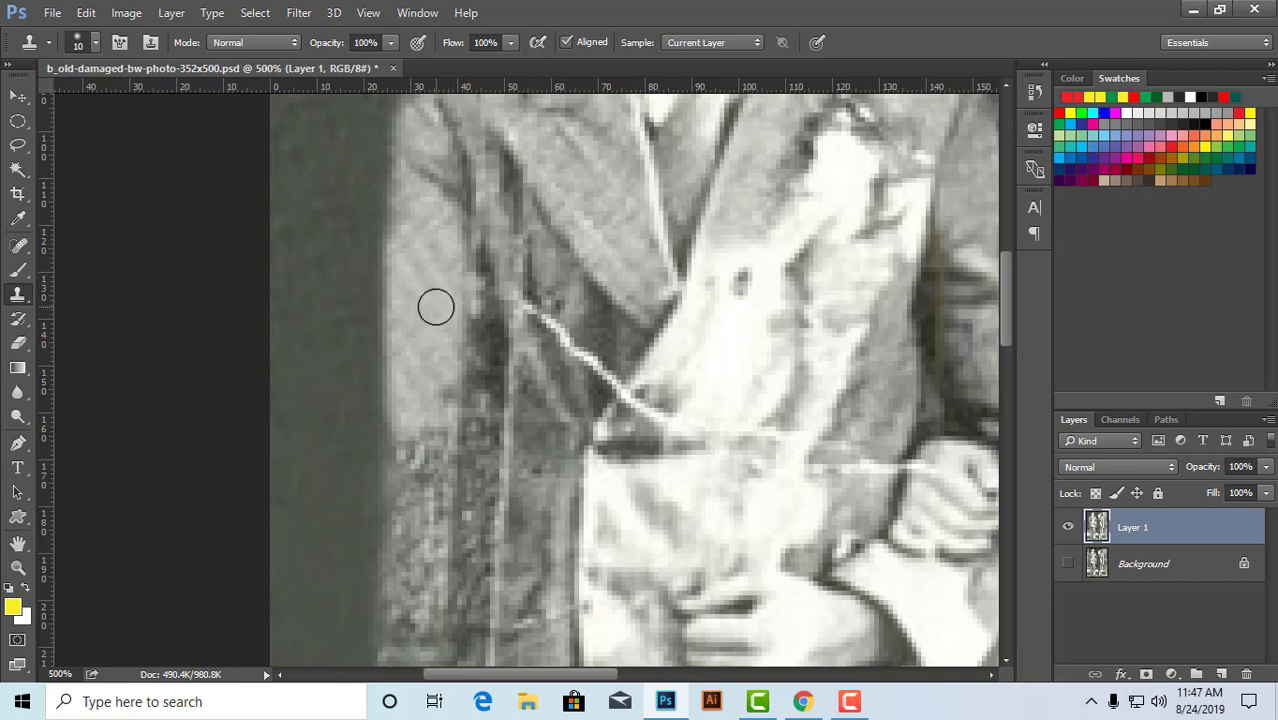
drag(437, 330, 444, 462)
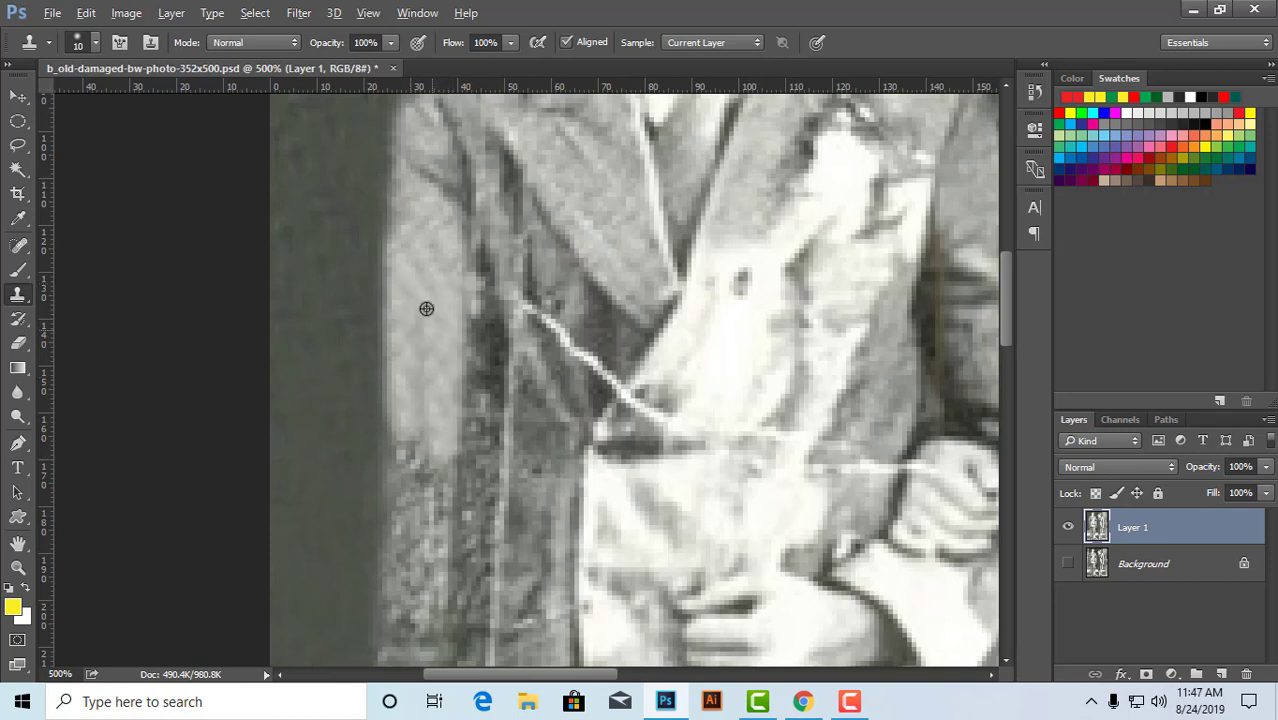
- Resample the repaired sleeve and extend the smooth cloth over the speckles just below the man's elbow
alt+click(431, 277)
mouse_move(428, 378)
mouse_down()
mouse_move(408, 501)
mouse_move(444, 356)
mouse_move(428, 222)
mouse_move(409, 243)
mouse_move(418, 338)
mouse_up()
alt+click(397, 200)
alt+click(401, 220)
drag(418, 257, 424, 362)
alt+click(411, 232)
drag(398, 218, 393, 418)
- Clone the smooth cloth further down the middle of the man's outer forearm sleeve, using fresh samples from above
drag(474, 384, 479, 265)
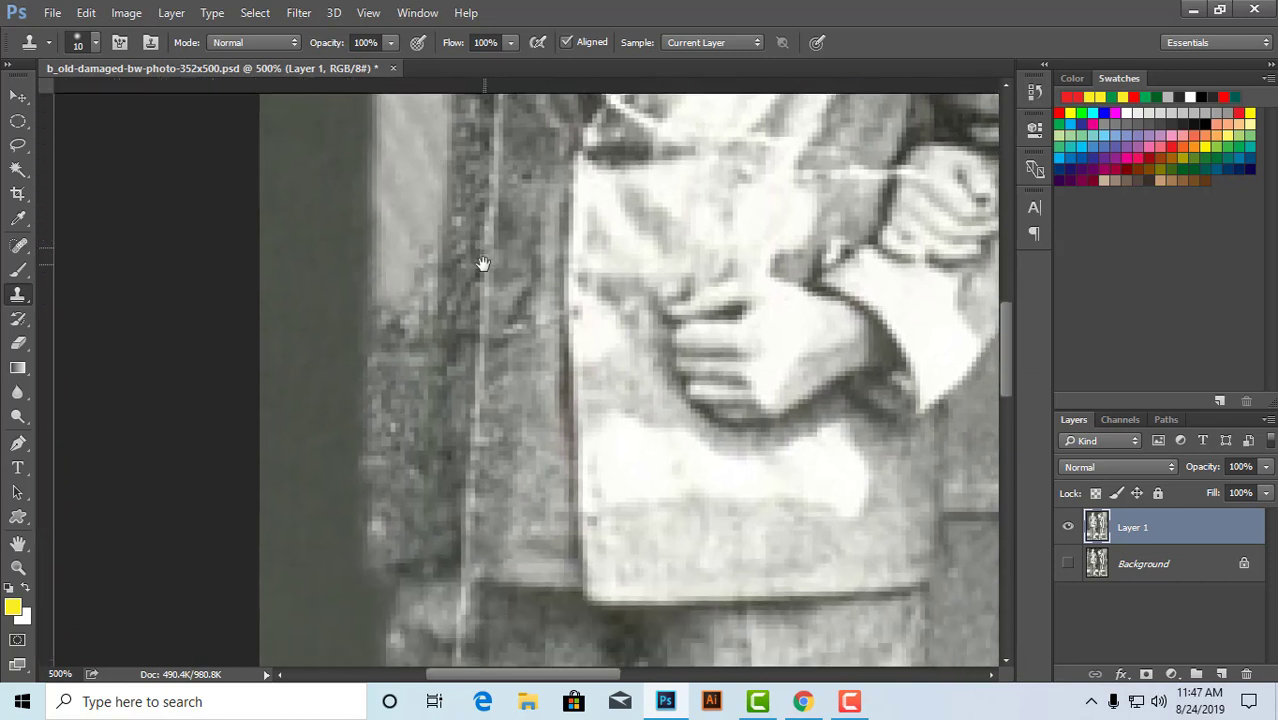
alt+click(411, 165)
drag(414, 234, 421, 380)
mouse_move(553, 270)
mouse_down()
mouse_move(576, 185)
mouse_move(573, 285)
mouse_up()
alt+click(419, 195)
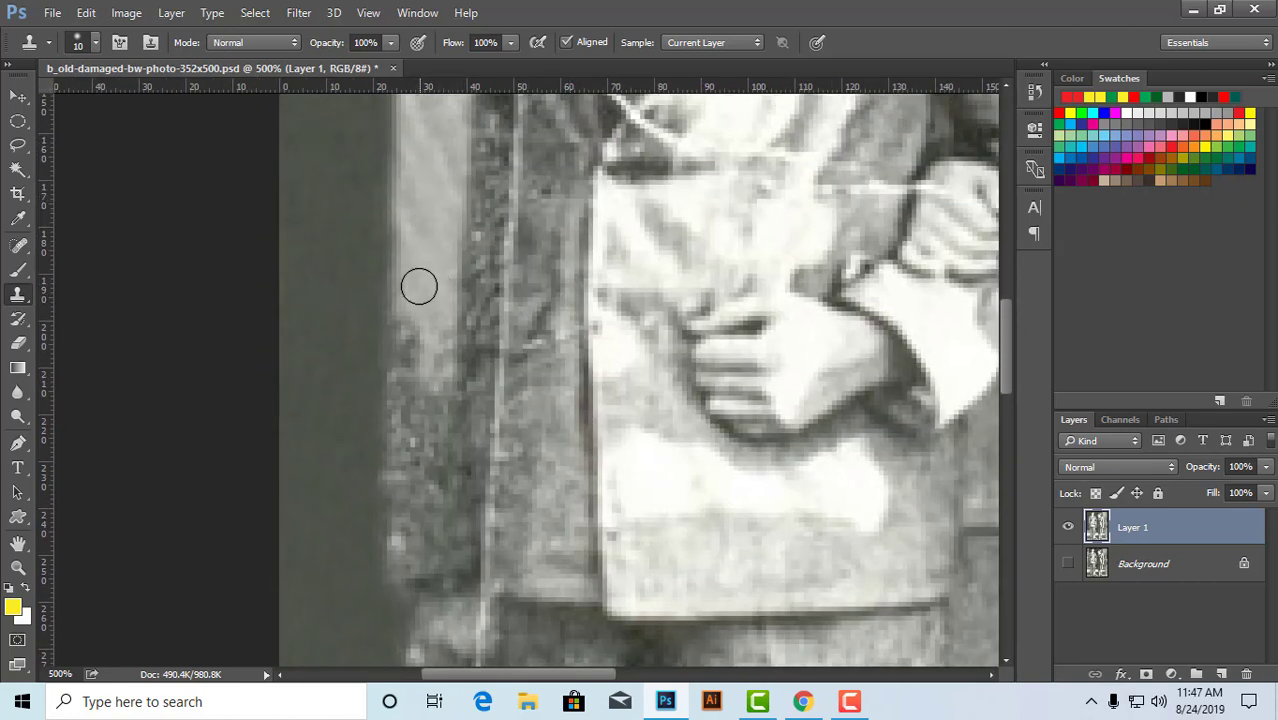
drag(419, 285, 409, 393)
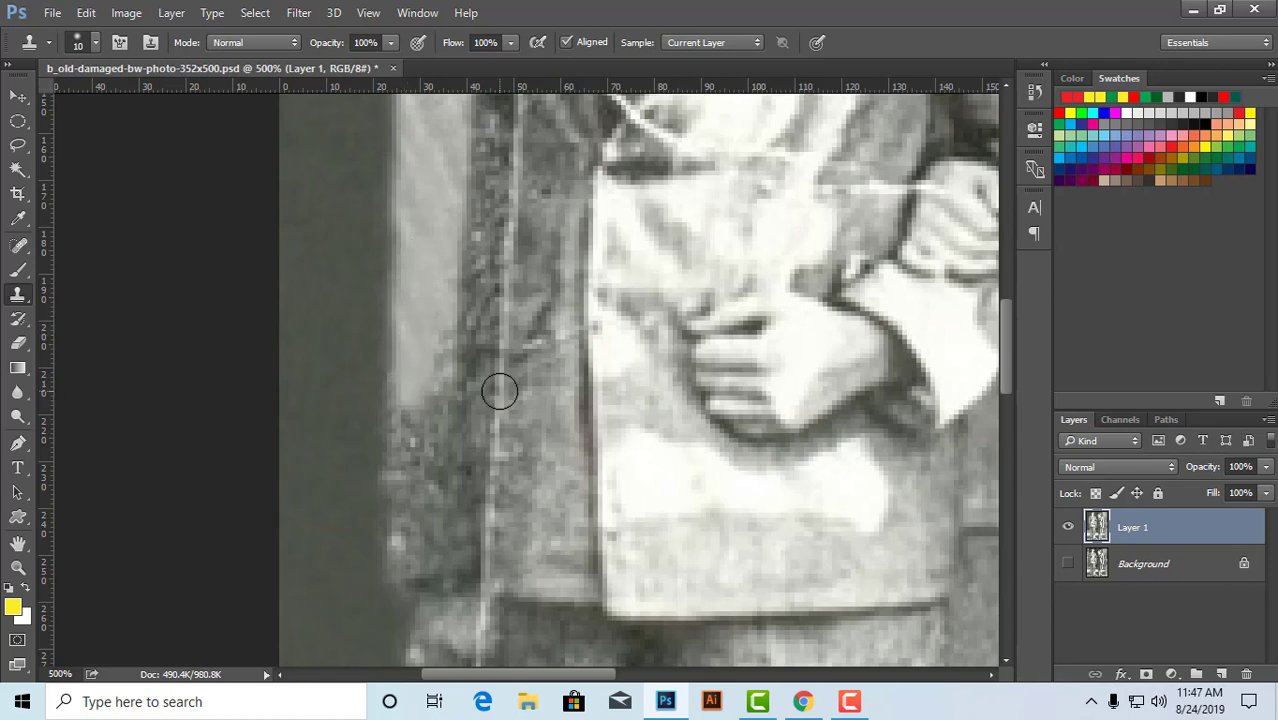
- Carry the smooth cloth down the outer edge of the man's lower forearm sleeve with new samples
scroll(532, 365, down, 2)
scroll(532, 365, right, 1)
alt+click(397, 217)
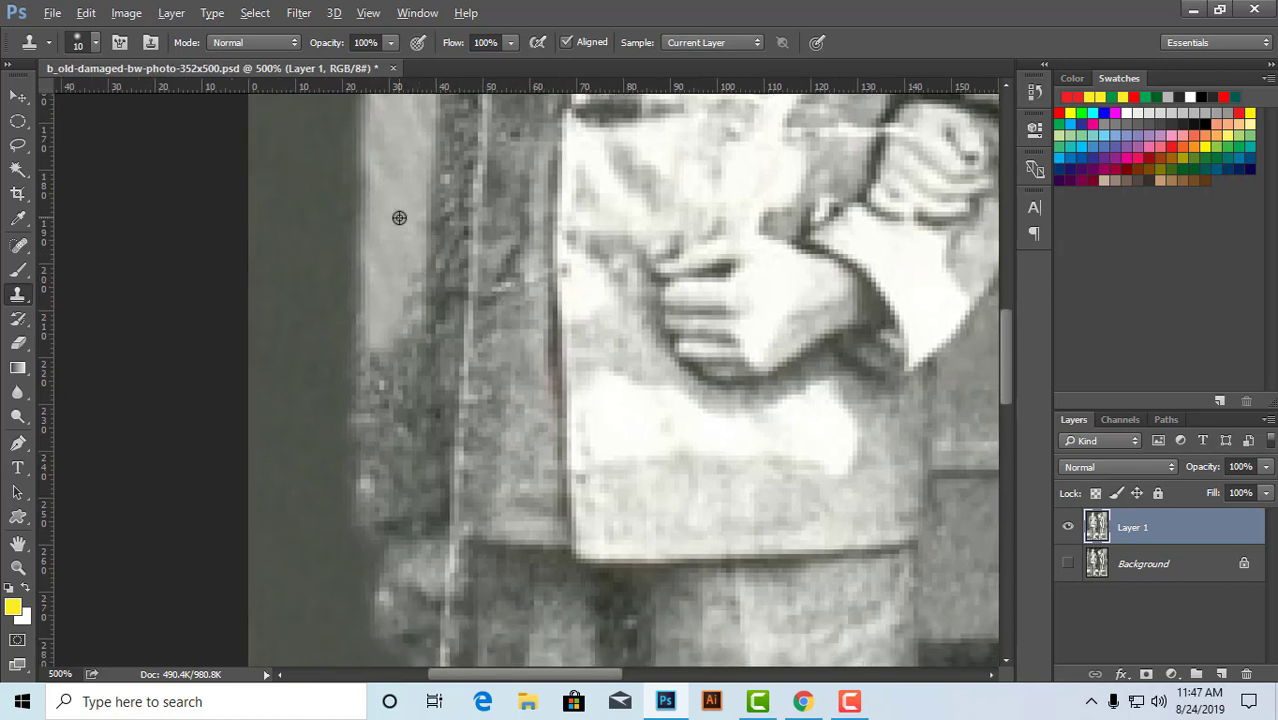
drag(399, 260, 414, 405)
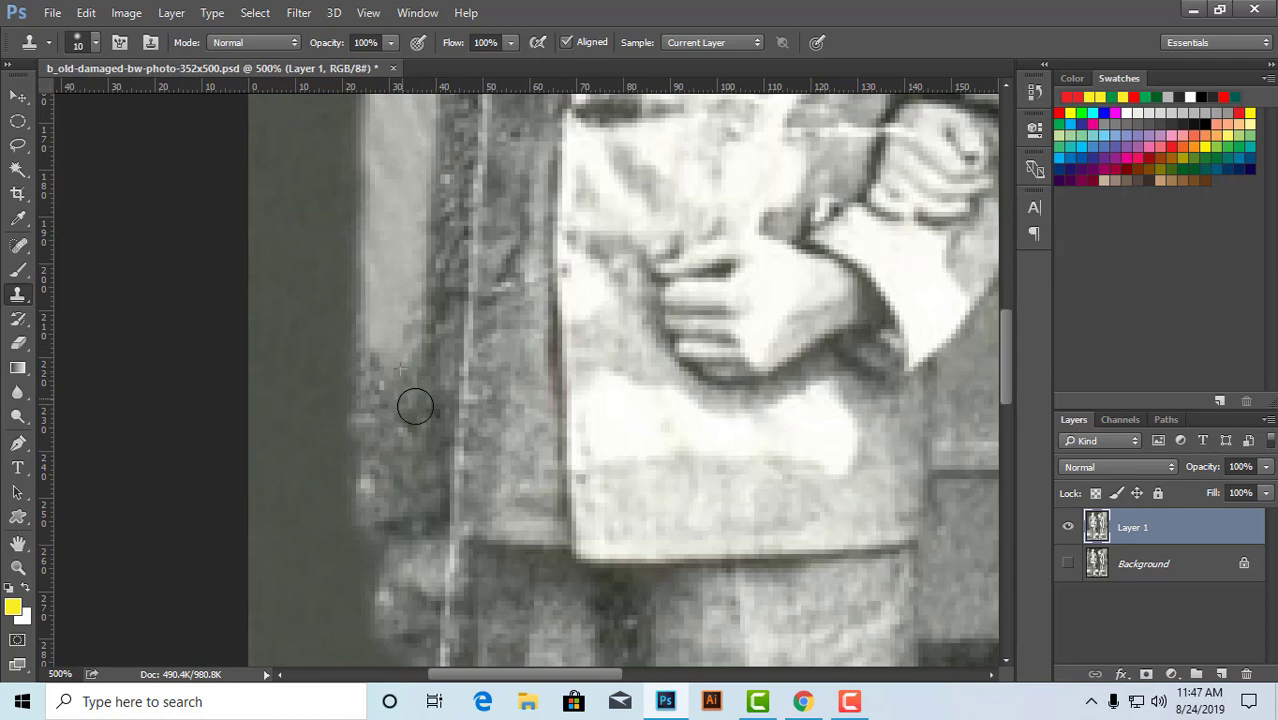
scroll(508, 285, down, 2)
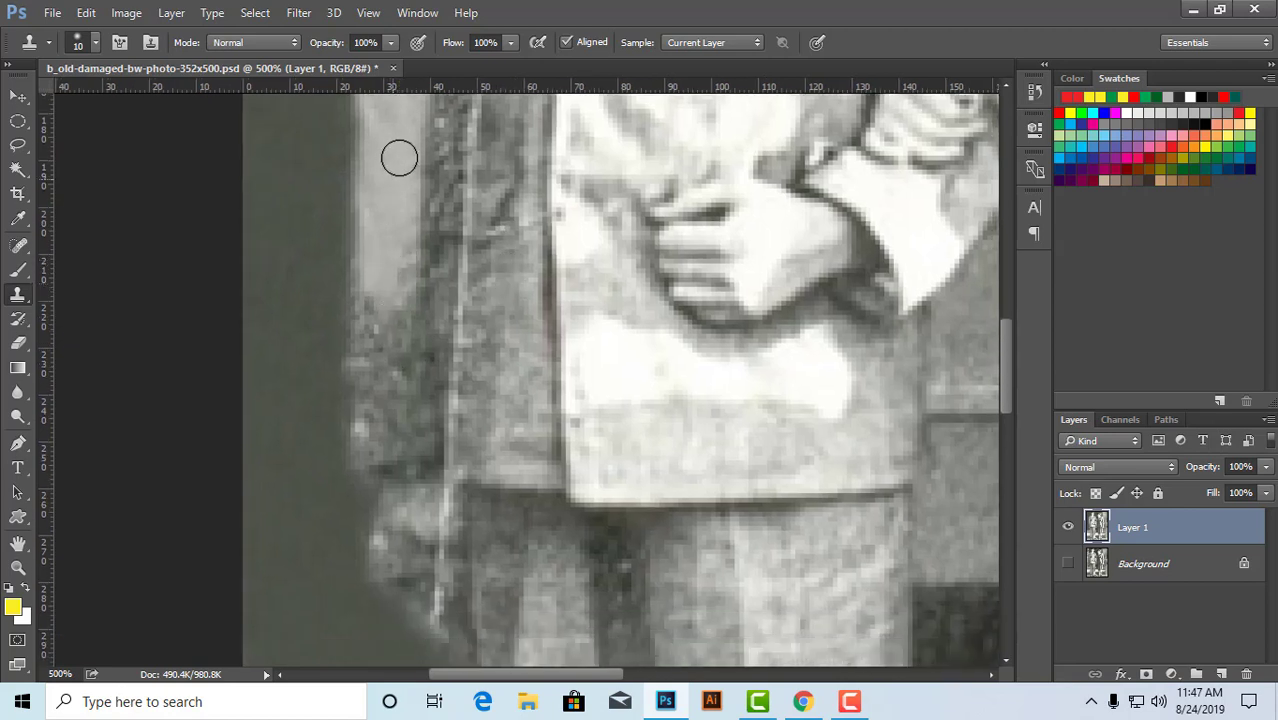
alt+click(381, 196)
drag(368, 280, 361, 400)
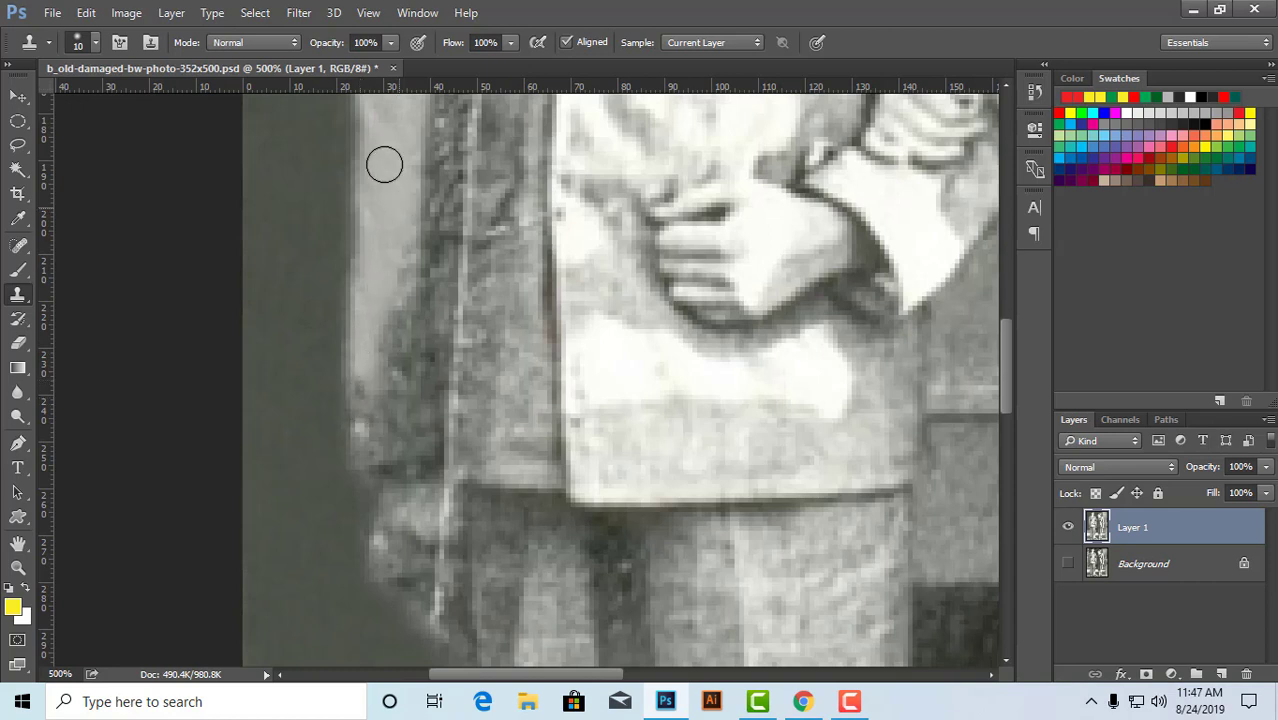
- Clone smooth cloth over the speckled inner side of the man's lower forearm sleeve
alt+click(393, 132)
drag(397, 140, 402, 343)
alt+click(391, 174)
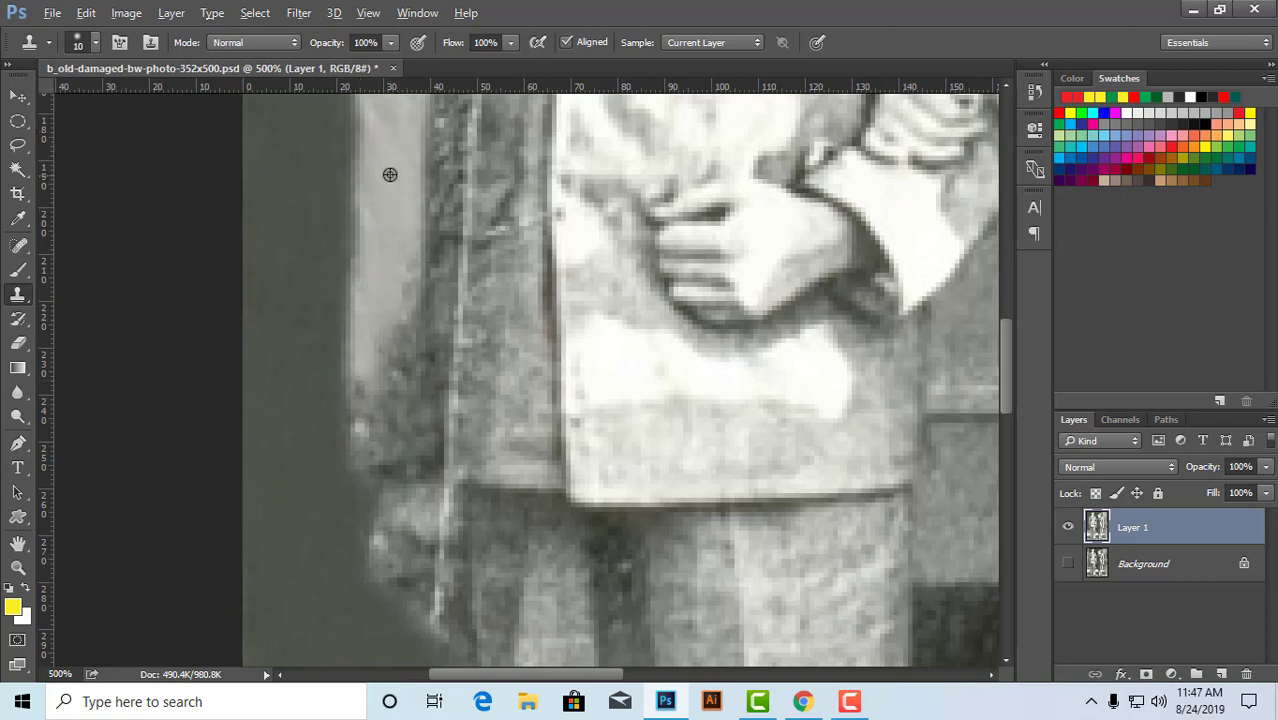
drag(403, 233, 410, 388)
alt+click(383, 200)
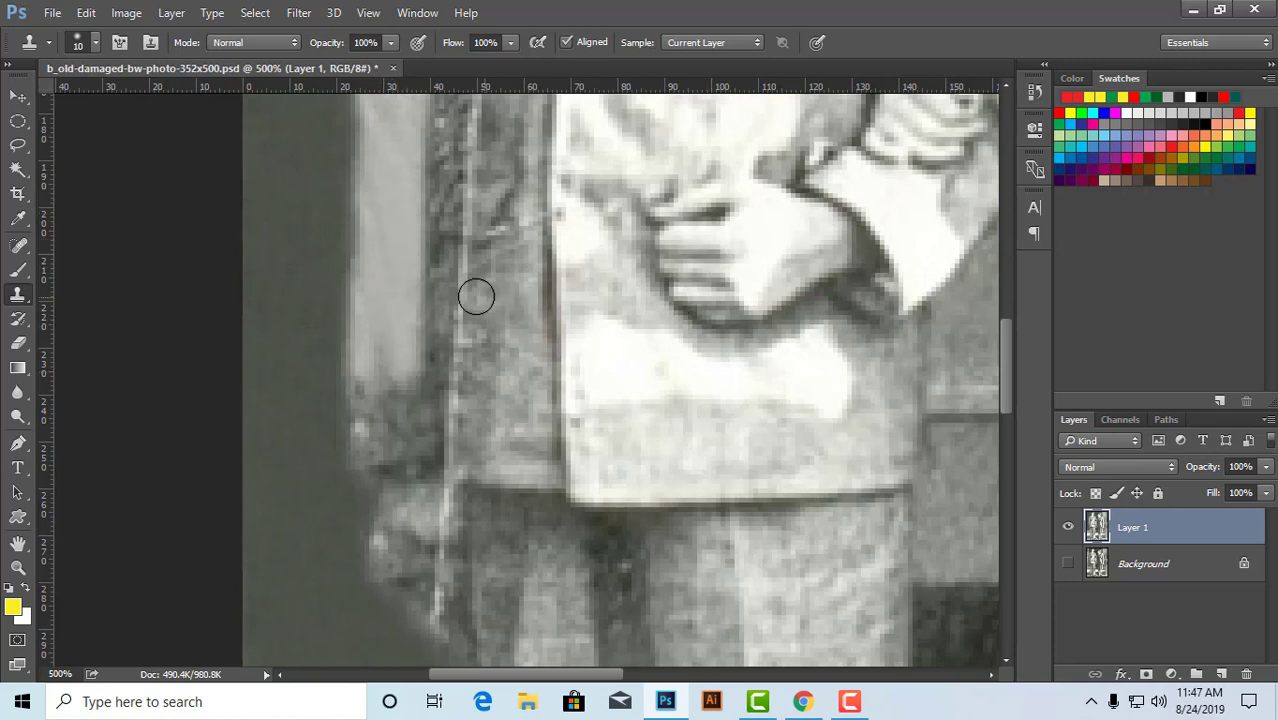
scroll(642, 276, down, 3)
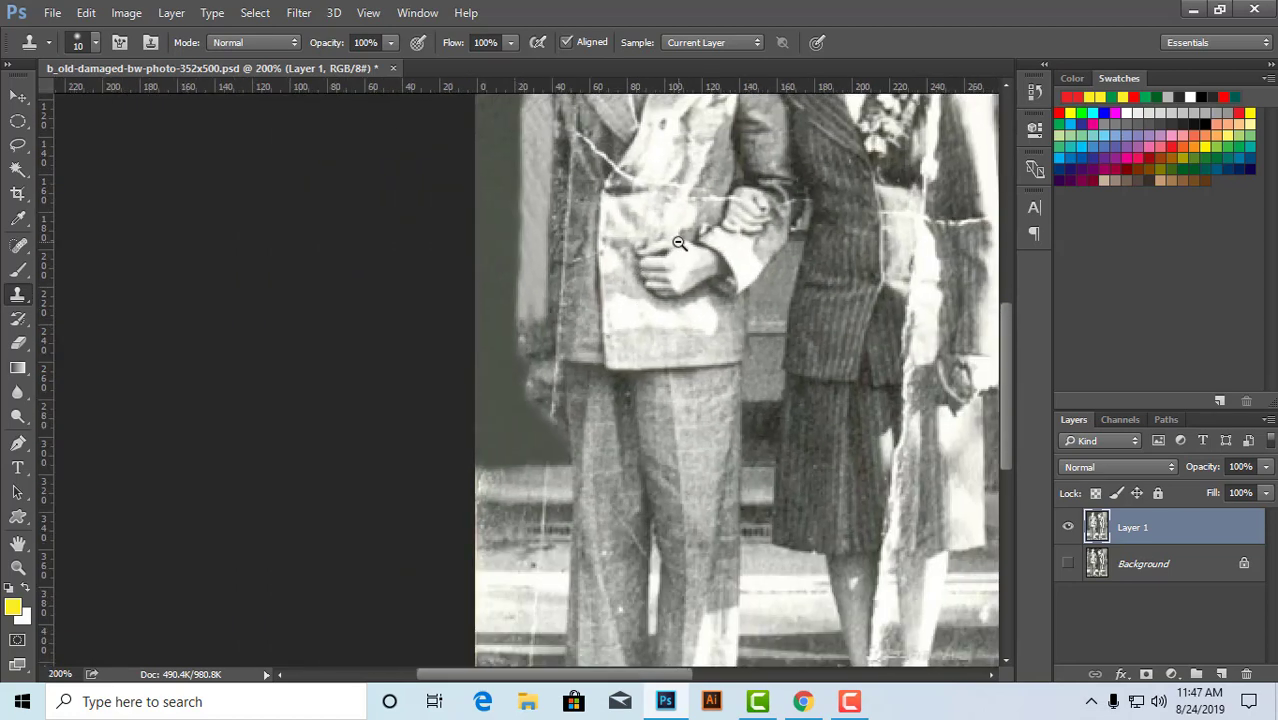
scroll(509, 368, down, 1)
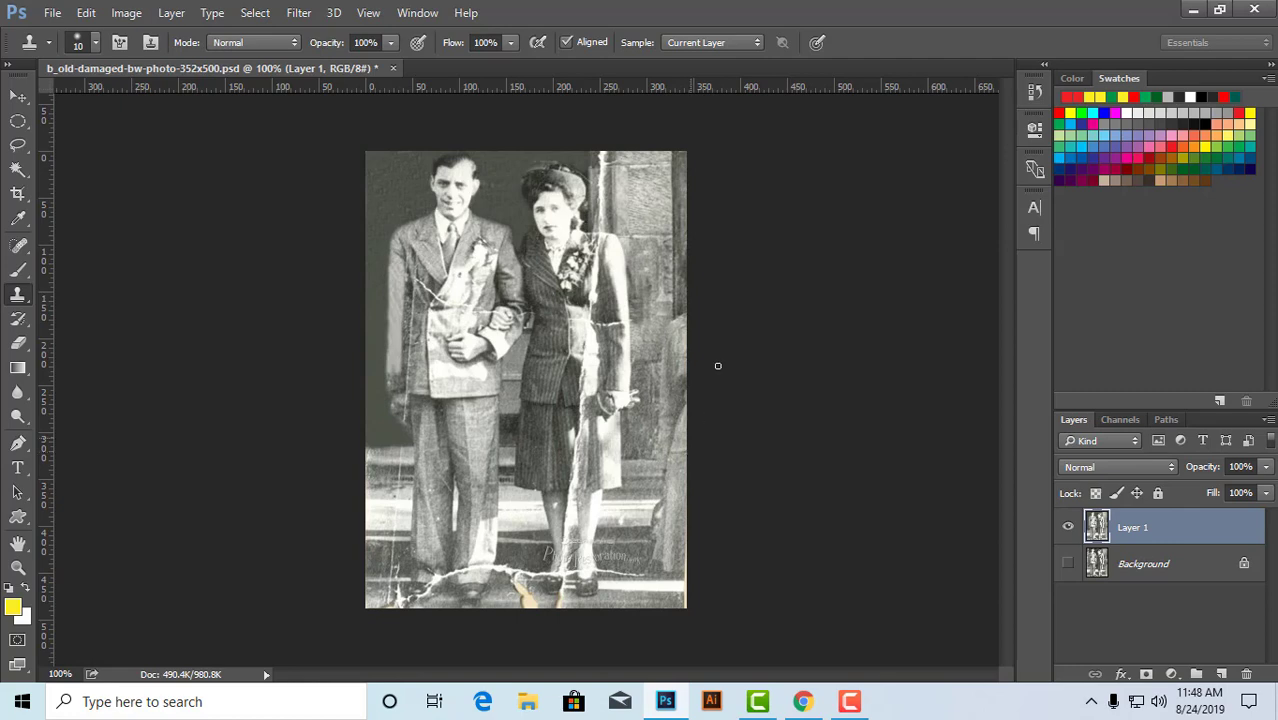
- Extend the smooth cloth to the man's outer cuff, covering the speckles along the sleeve's outer edge
click(512, 450)
scroll(460, 396, left, 2)
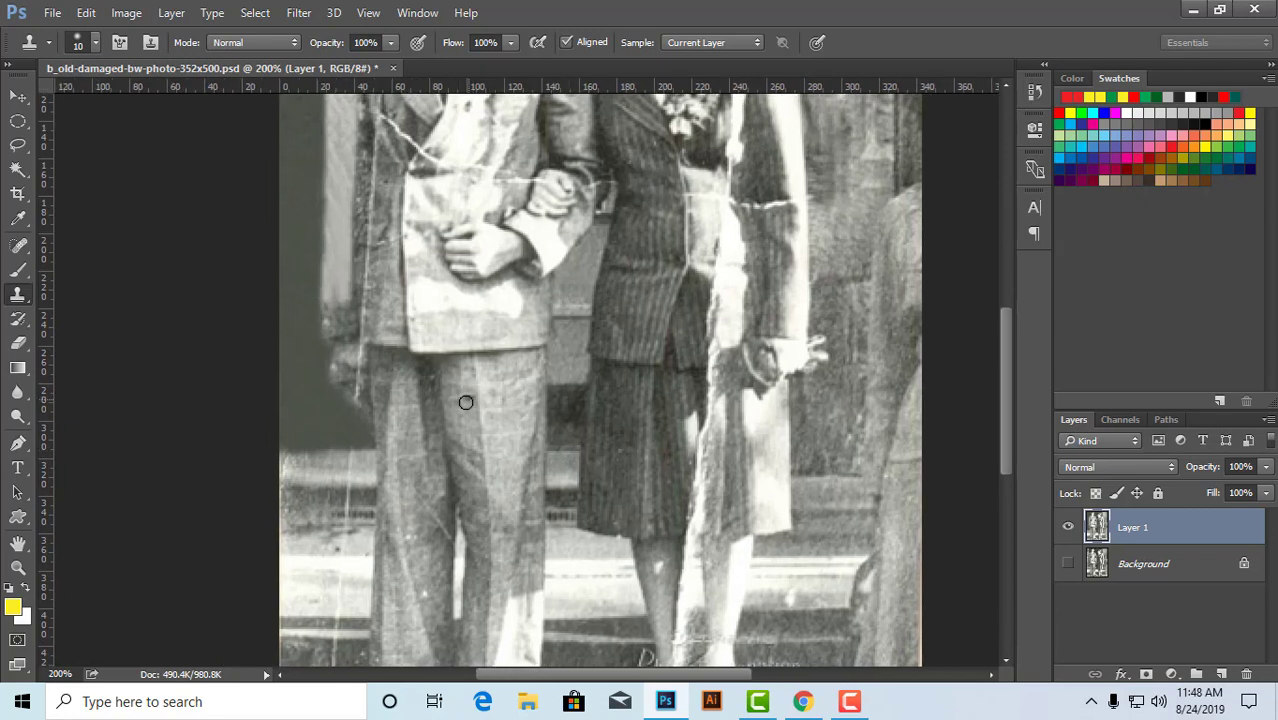
scroll(413, 355, up, 2)
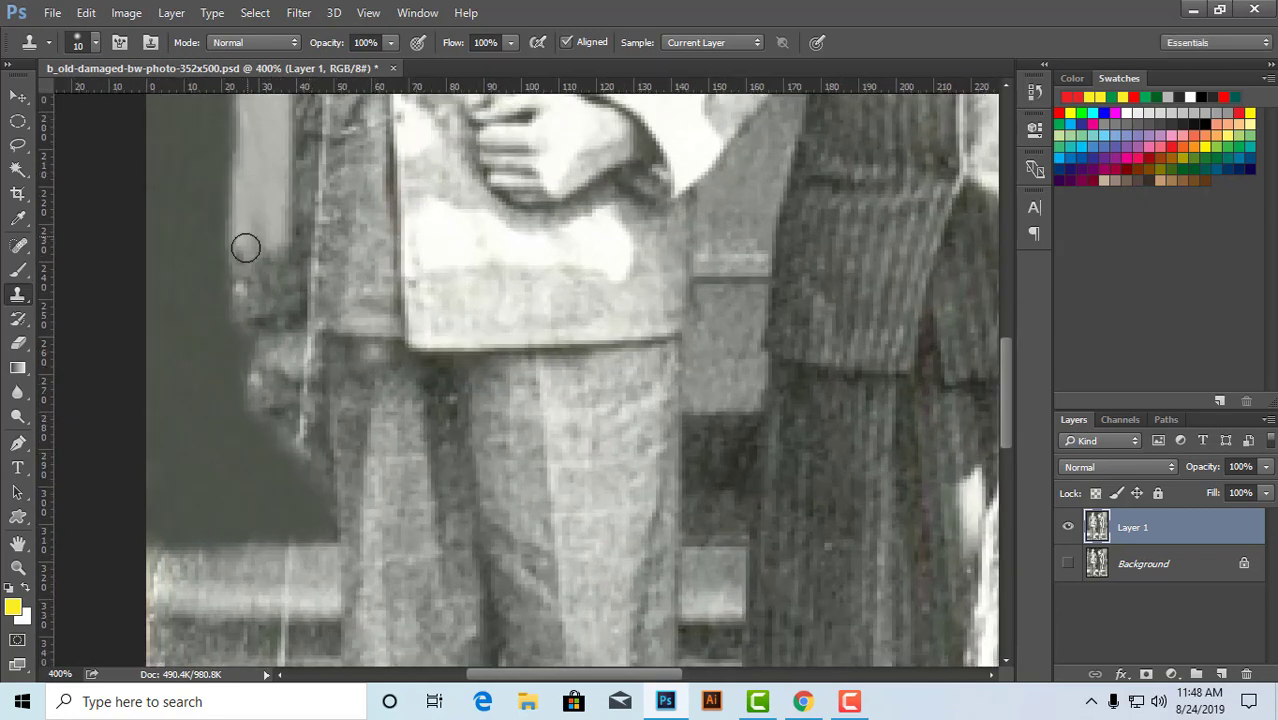
drag(242, 251, 258, 296)
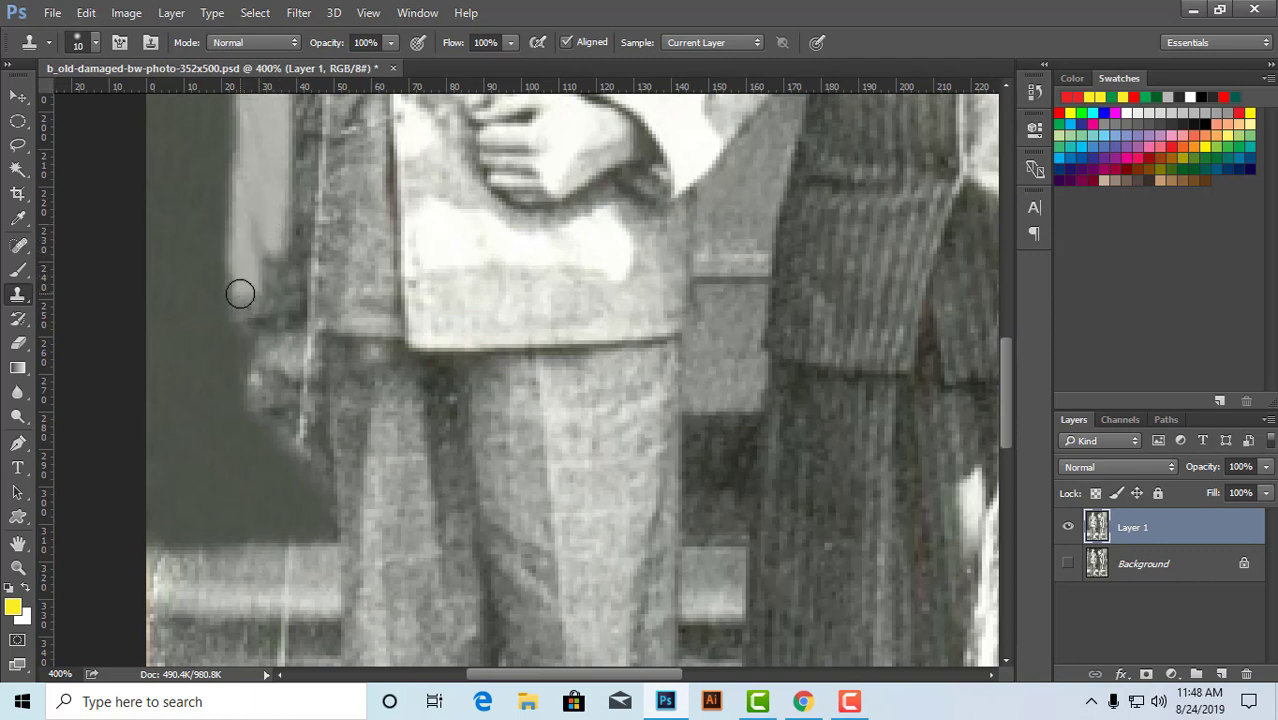
drag(240, 293, 268, 301)
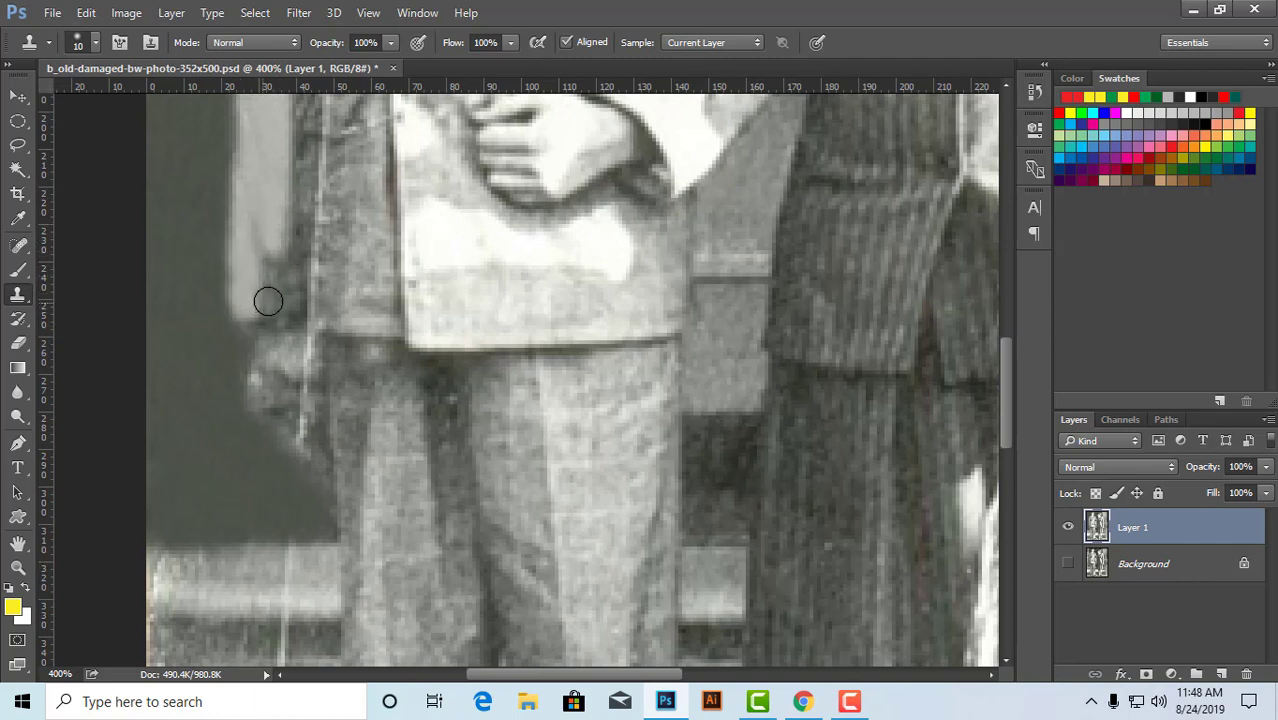
alt+click(277, 212)
drag(277, 248, 279, 262)
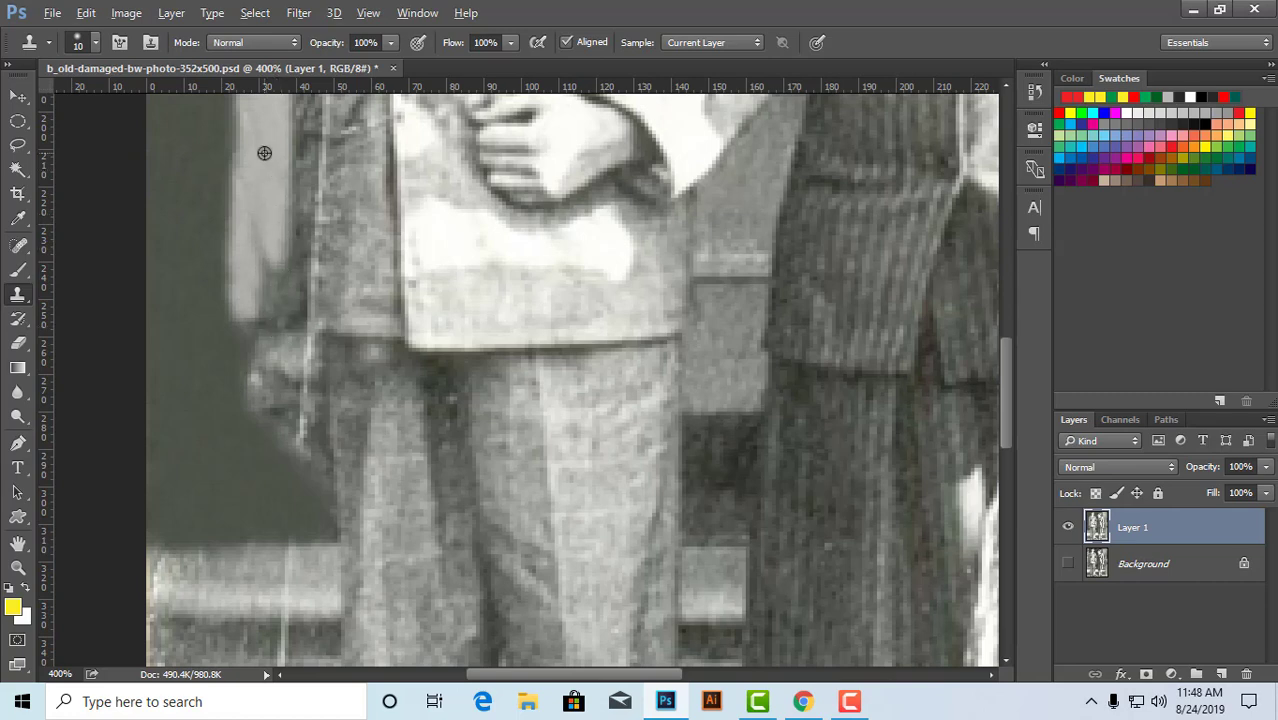
ctrl+alt+click(485, 268)
drag(462, 290, 482, 387)
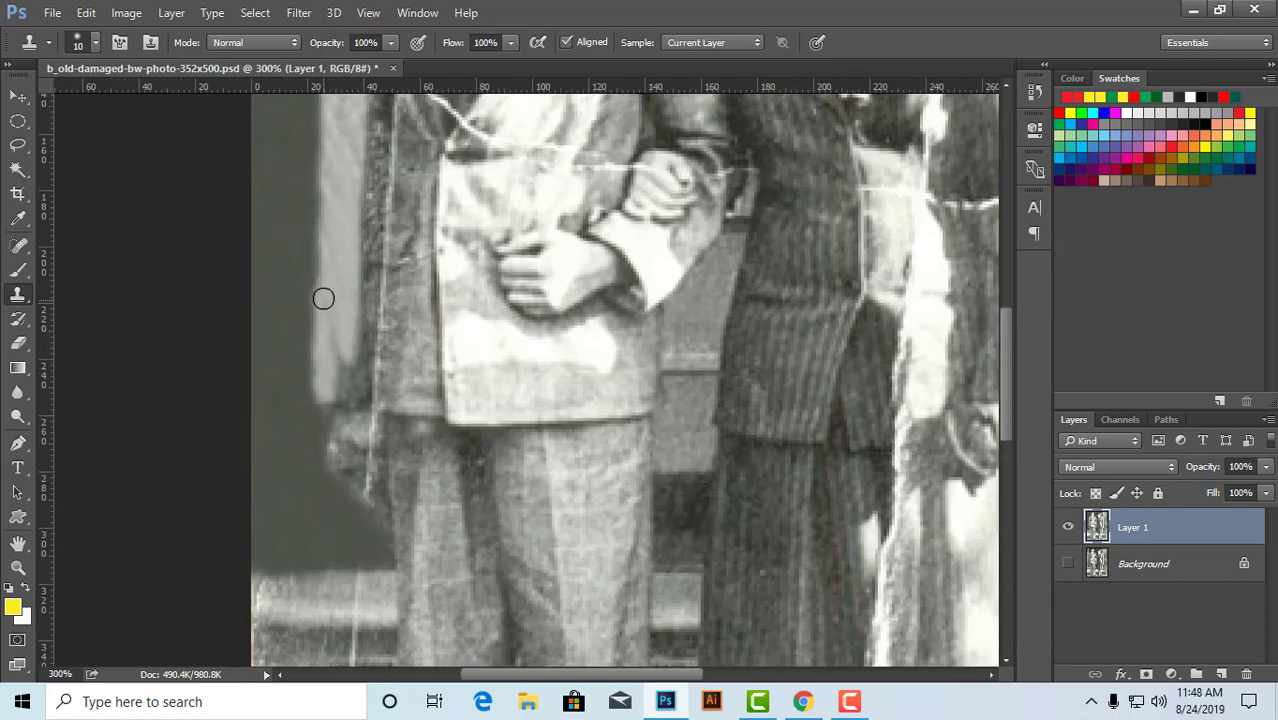
drag(327, 284, 332, 172)
- Check the repaired sleeve against the whole photo and clone over the uneven streaks near the man's elbow
ctrl+alt+click(475, 382)
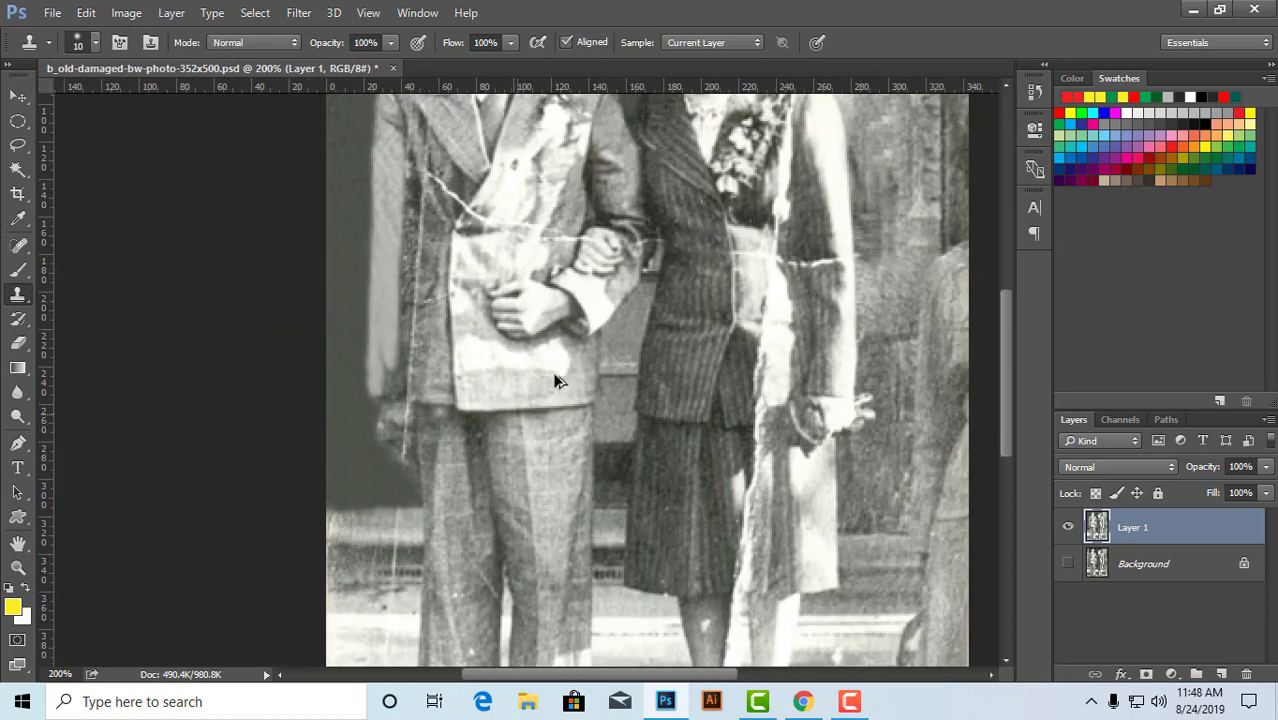
scroll(557, 381, down, 1)
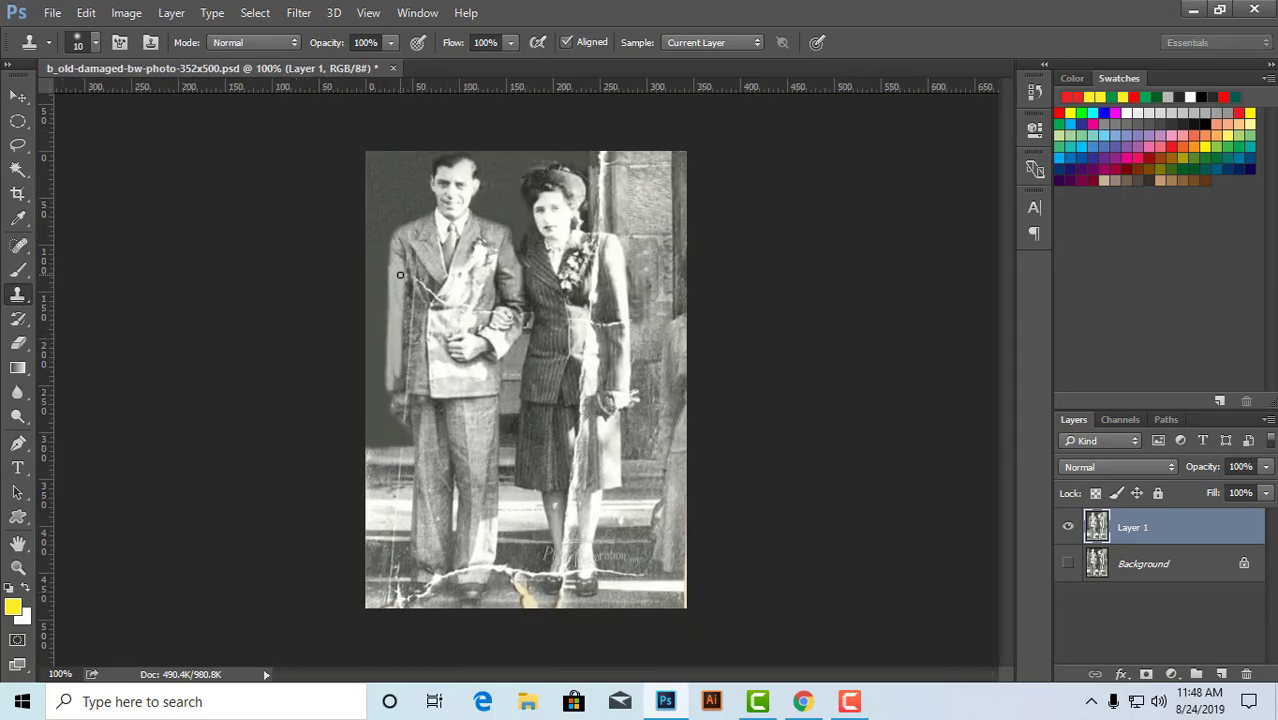
scroll(443, 358, up, 1)
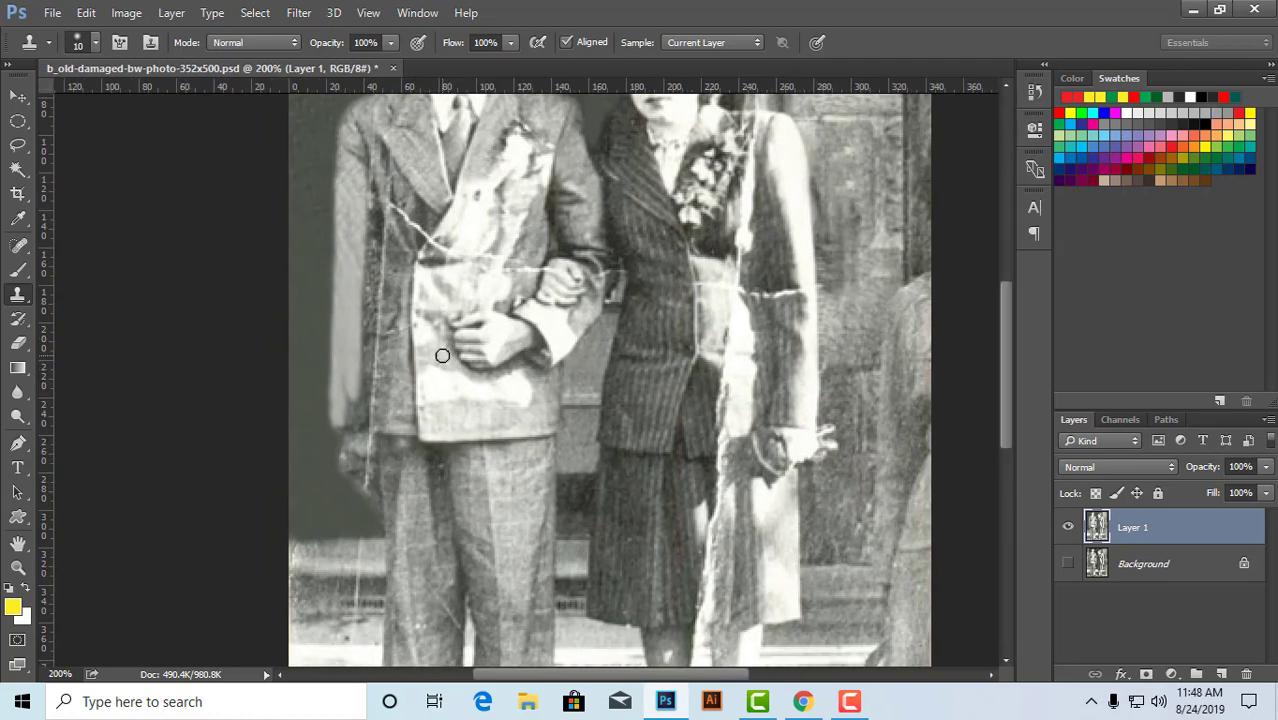
scroll(442, 355, up, 1)
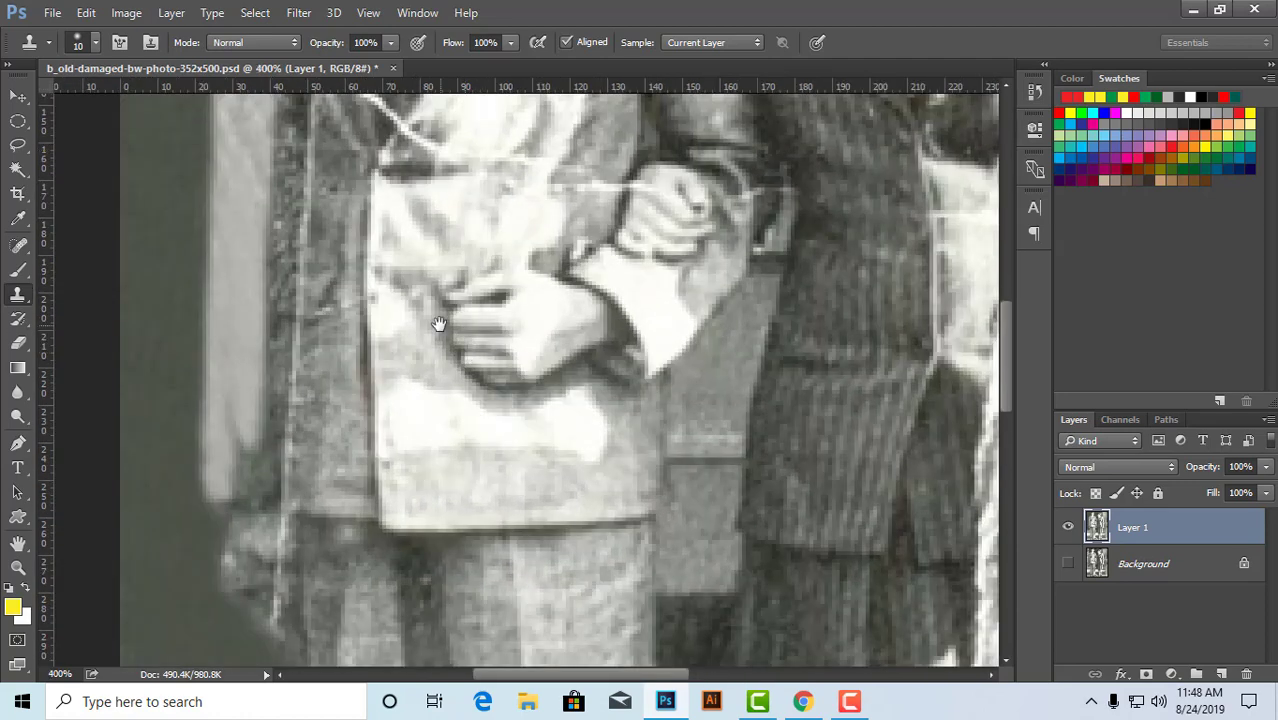
scroll(380, 350, up, 1)
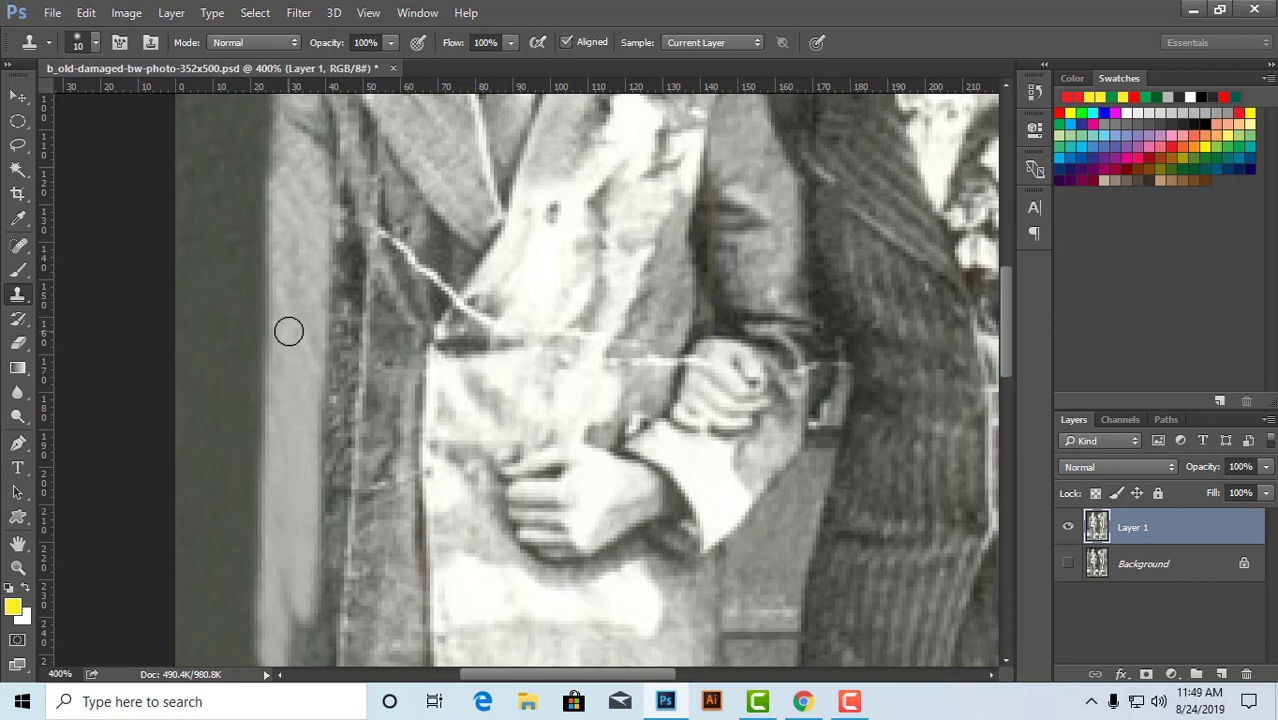
mouse_move(288, 331)
mouse_down()
mouse_move(288, 394)
mouse_move(303, 419)
mouse_up()
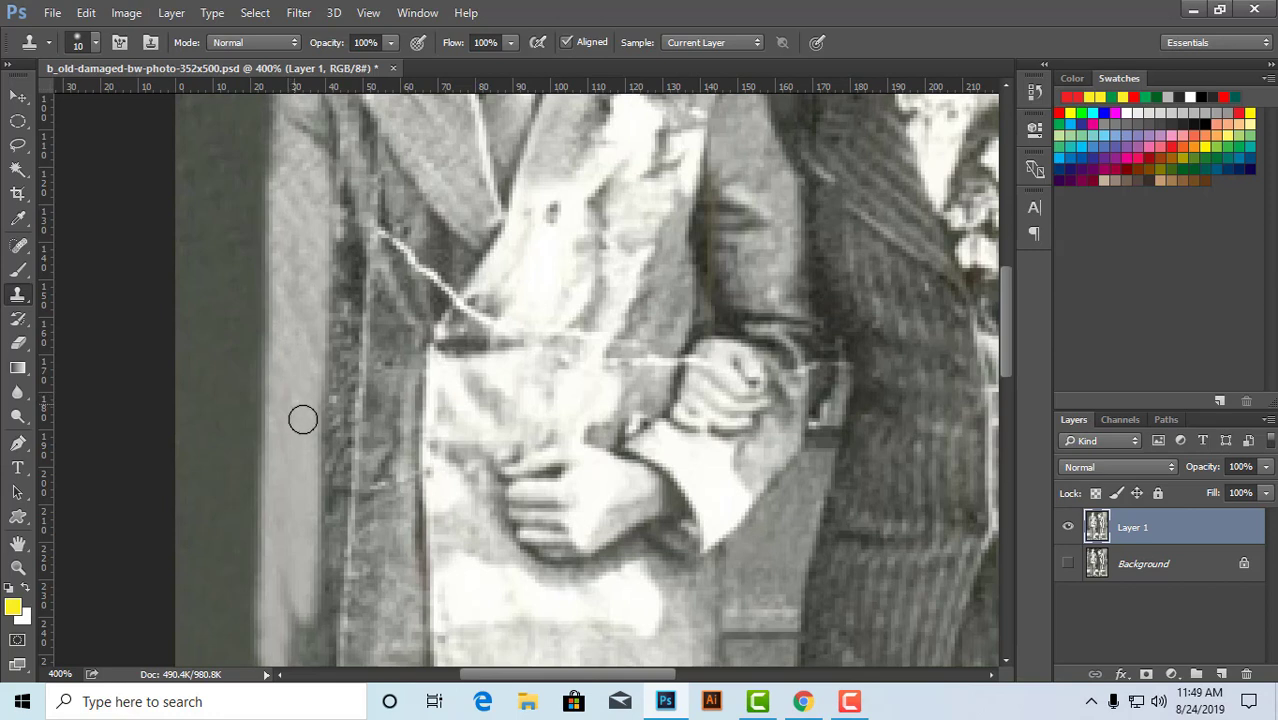
- Enlarge the clone brush to 15 px and even out the cloth texture down the forearm with samples from the upper sleeve
alt+click(304, 150)
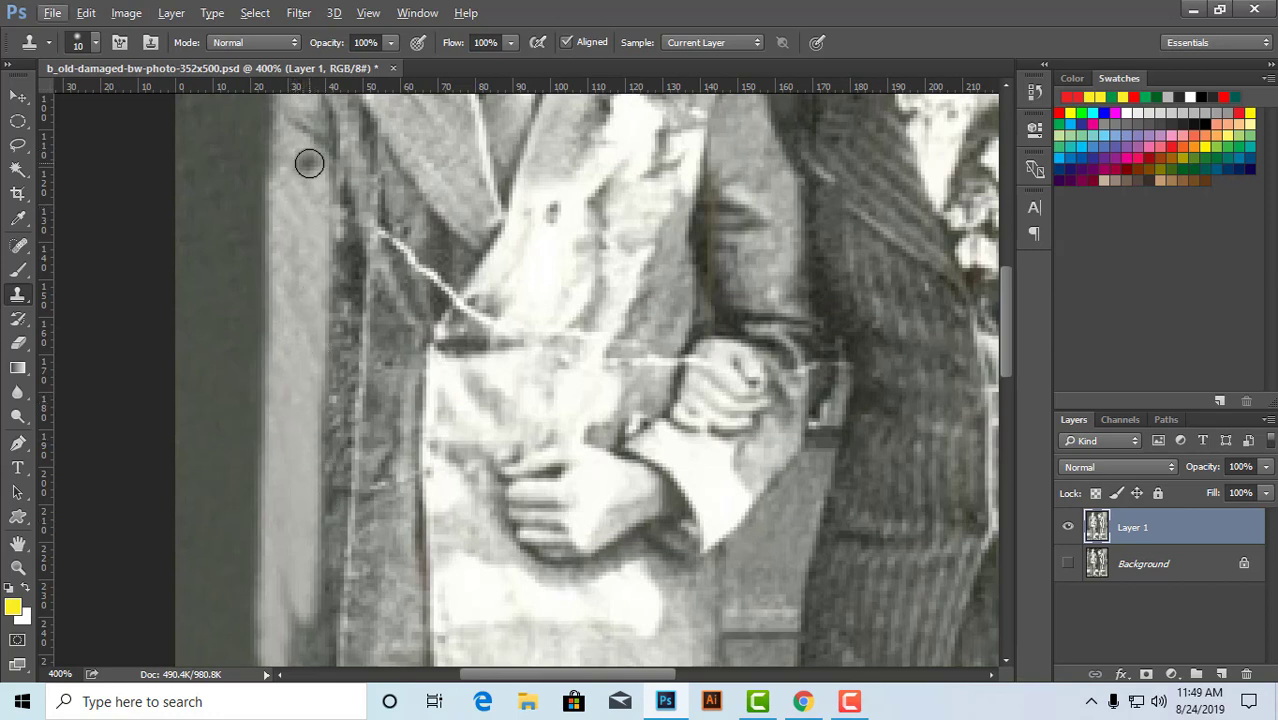
key(bracketright)
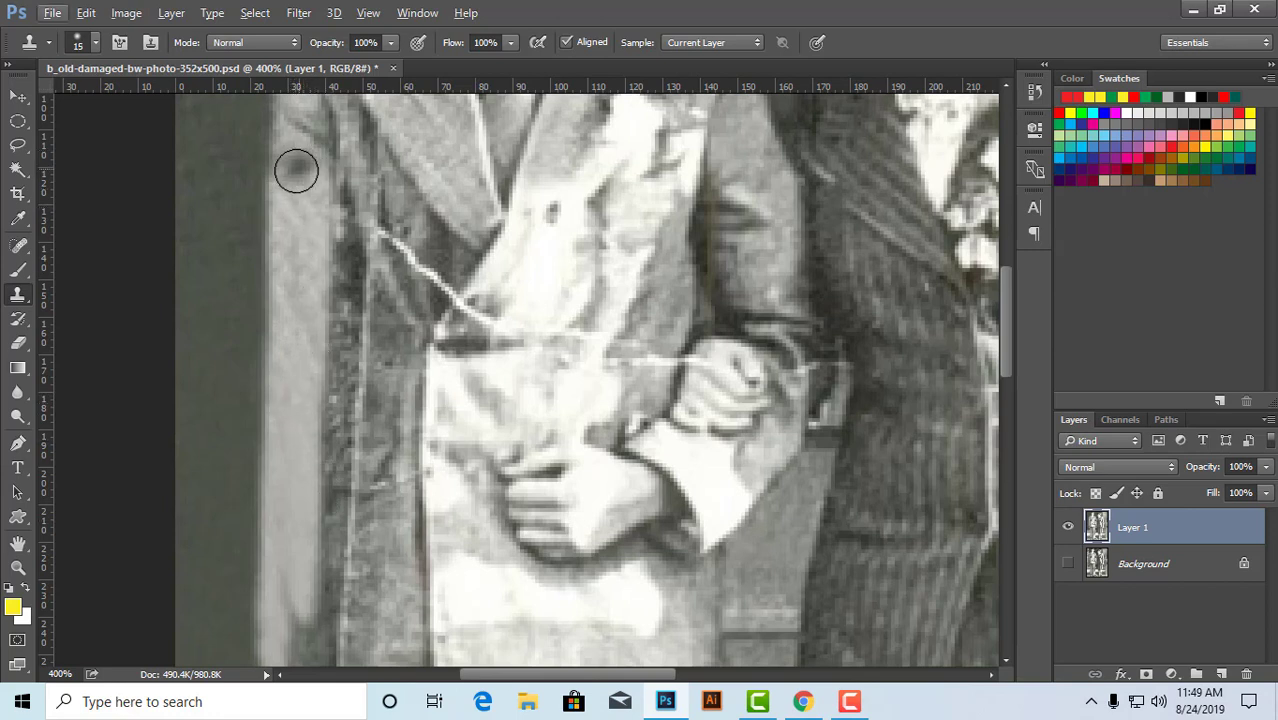
click(296, 170)
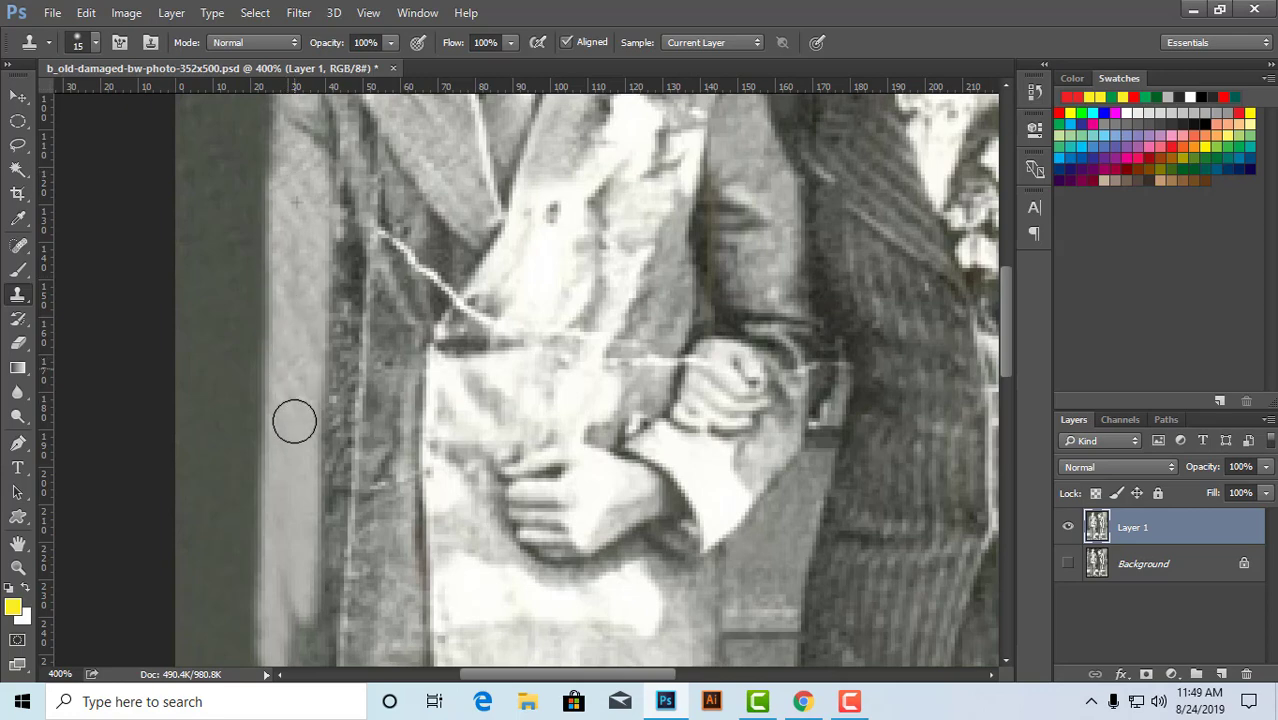
drag(294, 421, 295, 477)
alt+click(298, 223)
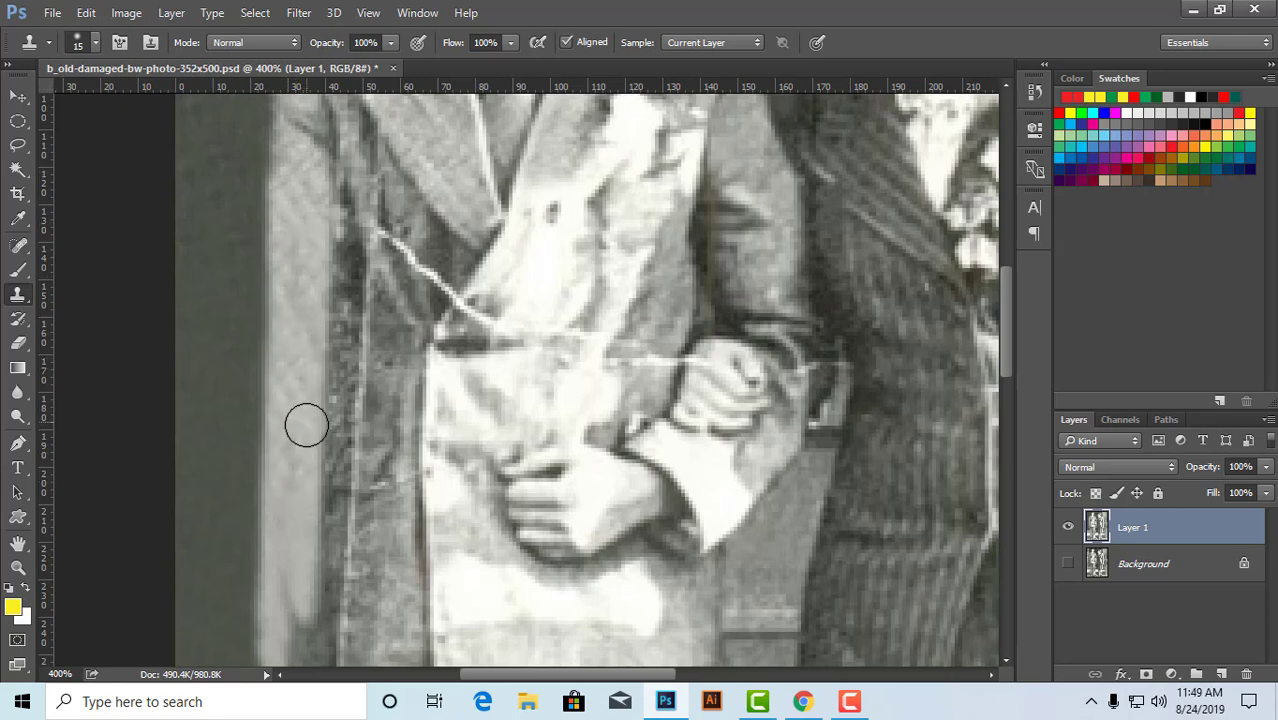
mouse_move(306, 426)
mouse_down()
mouse_move(291, 459)
mouse_move(296, 600)
mouse_up()
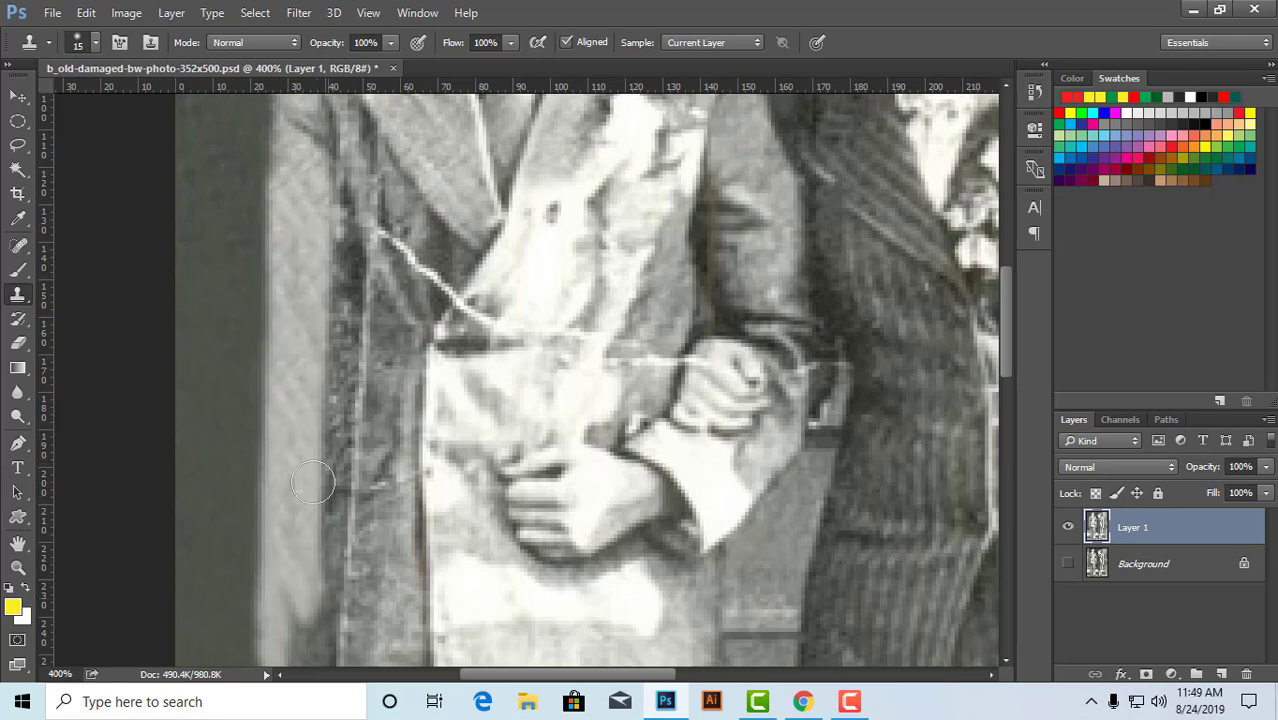
alt+click(302, 303)
drag(282, 488, 294, 551)
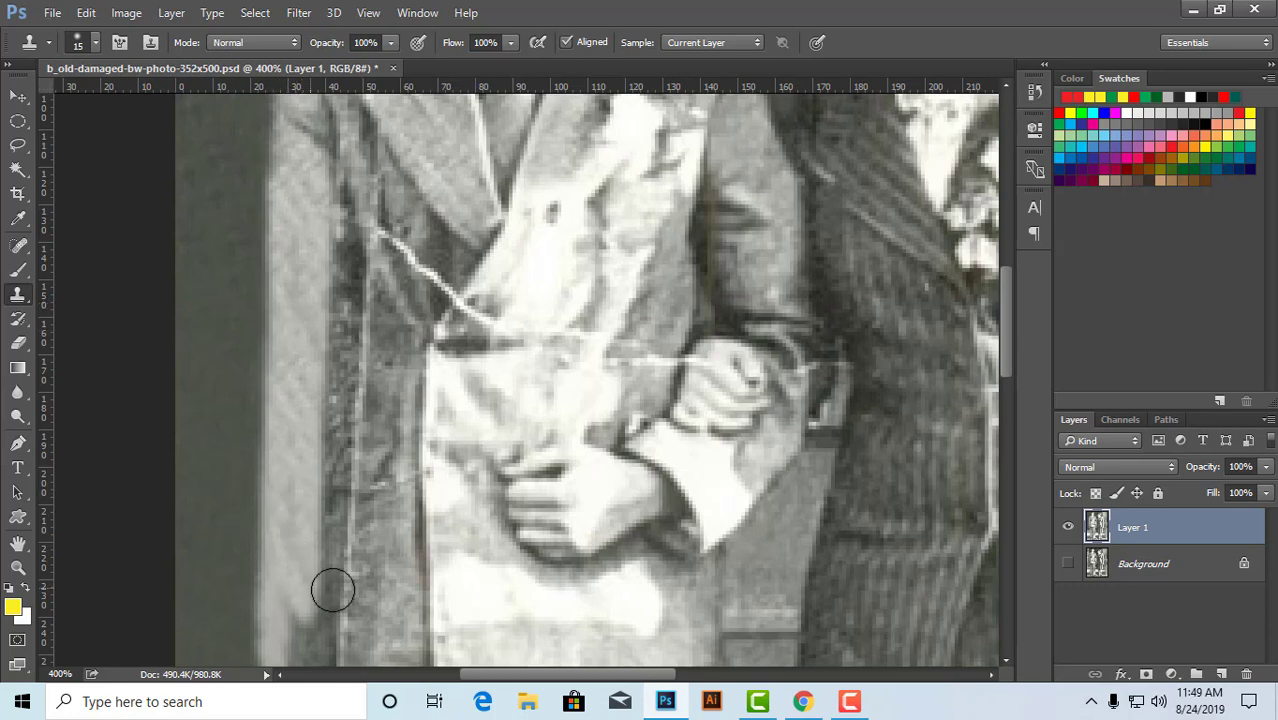
- Clone smooth cloth from the man's forearm down over the dark patch at the end of his sleeve, squaring off the cuff
alt+click(596, 371)
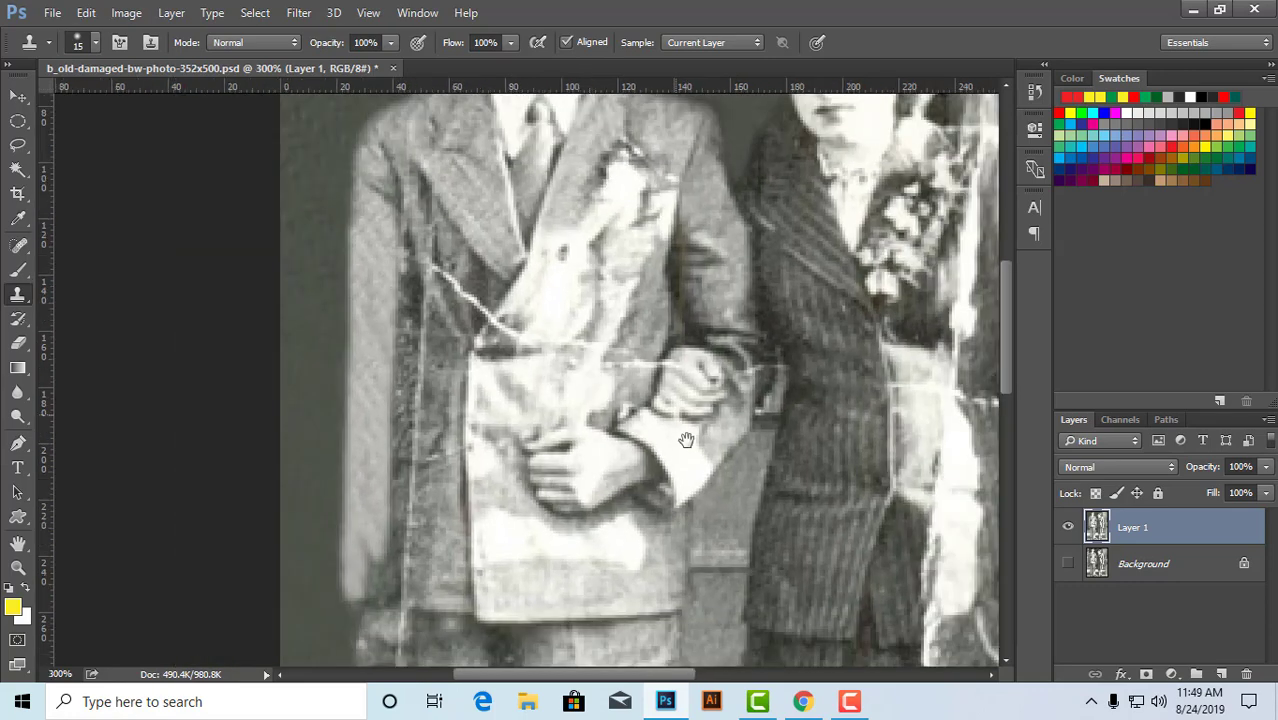
drag(686, 440, 622, 331)
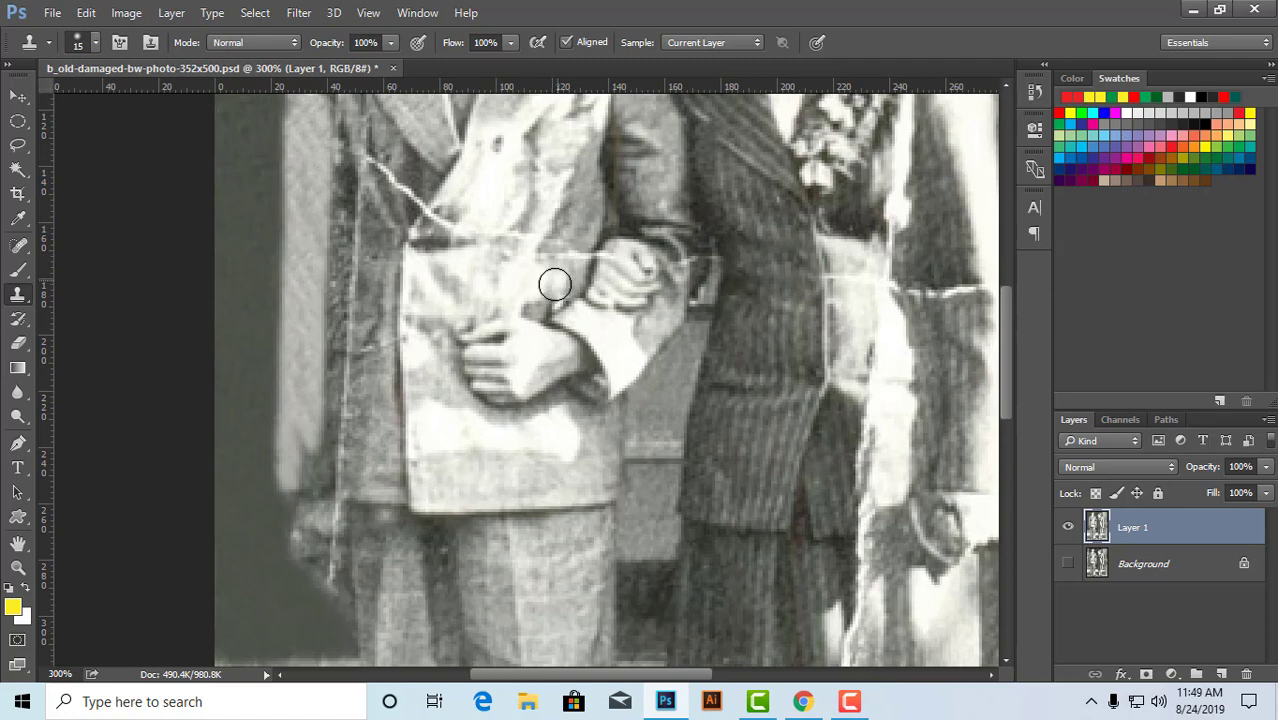
ctrl+click(371, 492)
ctrl+click(368, 475)
drag(373, 468, 398, 387)
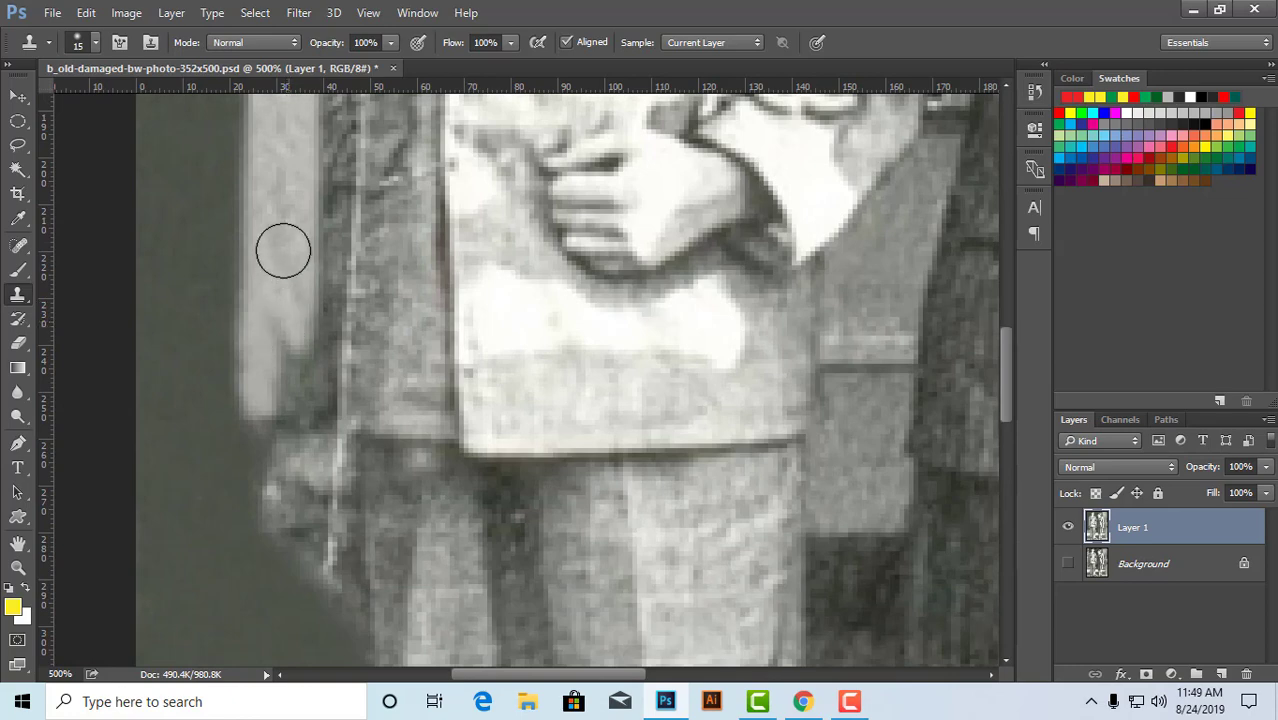
alt+click(286, 136)
drag(282, 318, 286, 383)
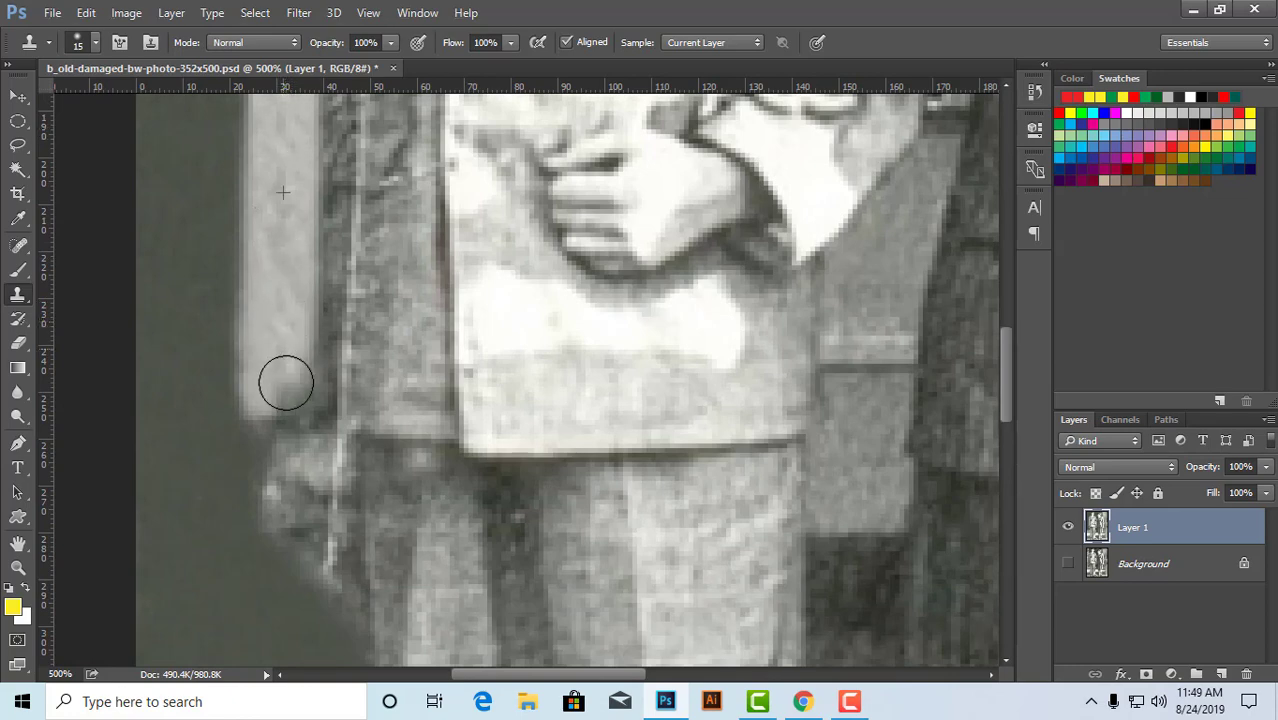
alt+click(509, 365)
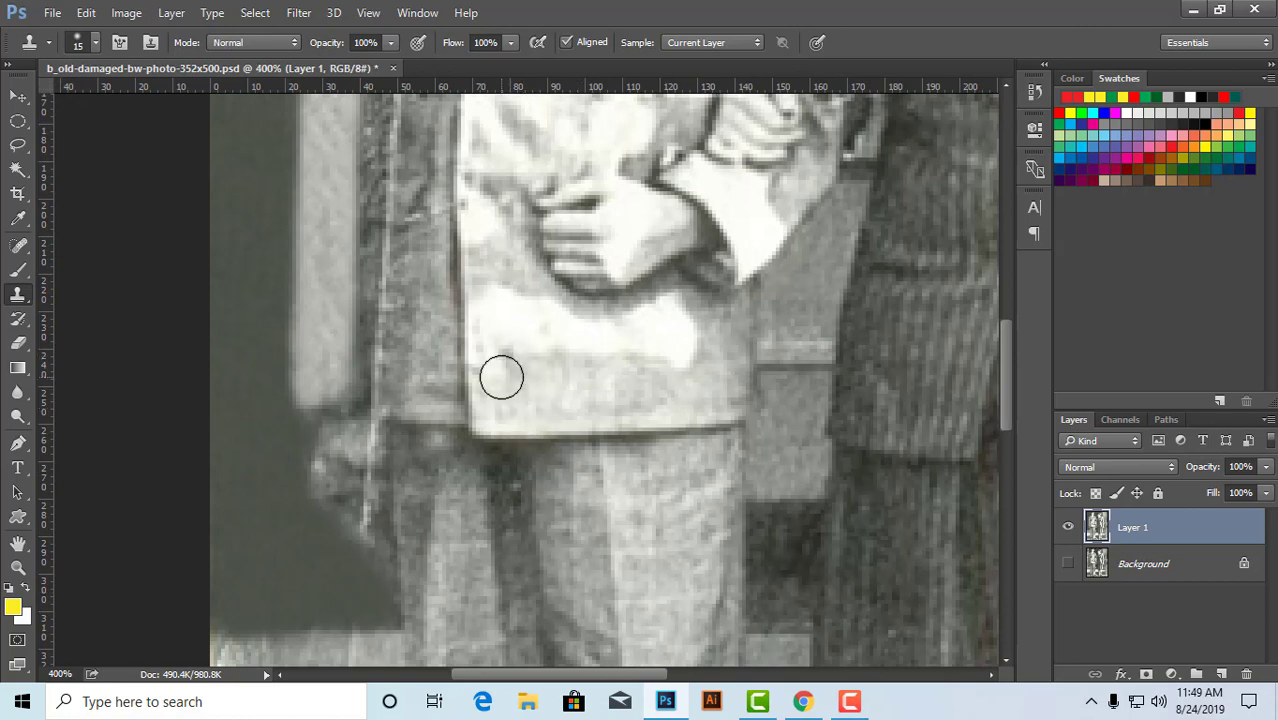
alt+click(528, 365)
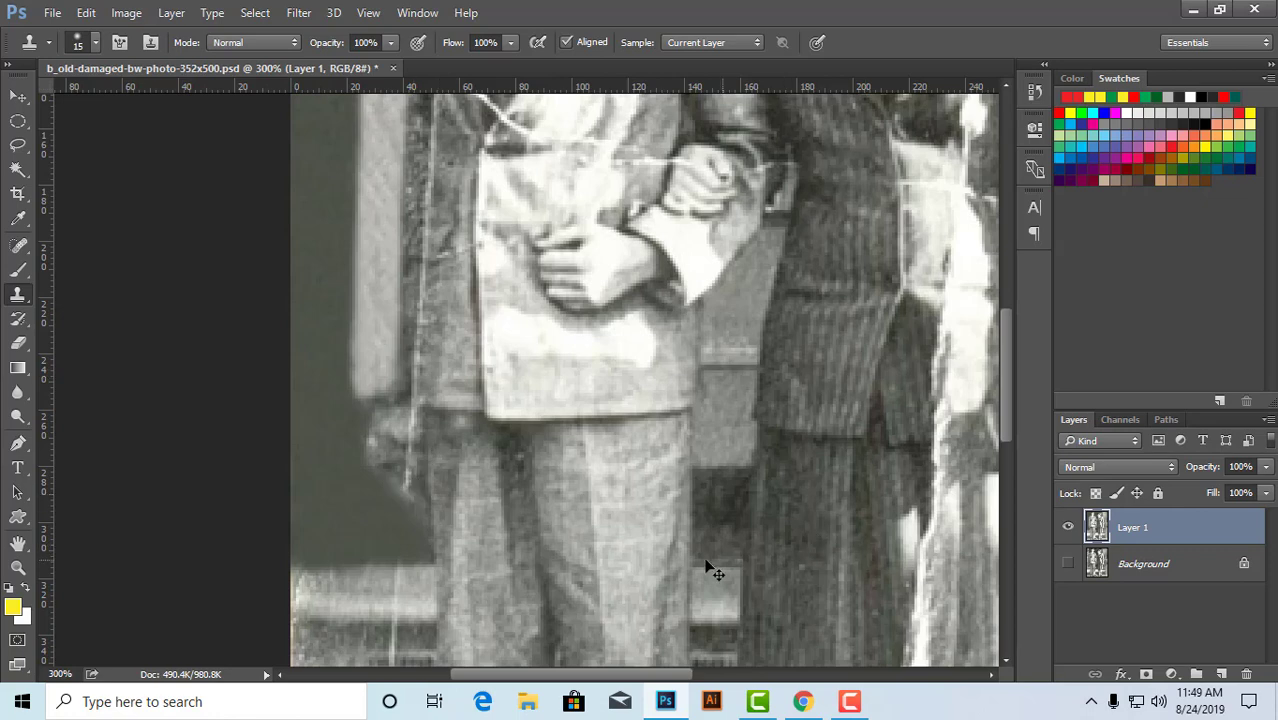
scroll(410, 432, up, 1)
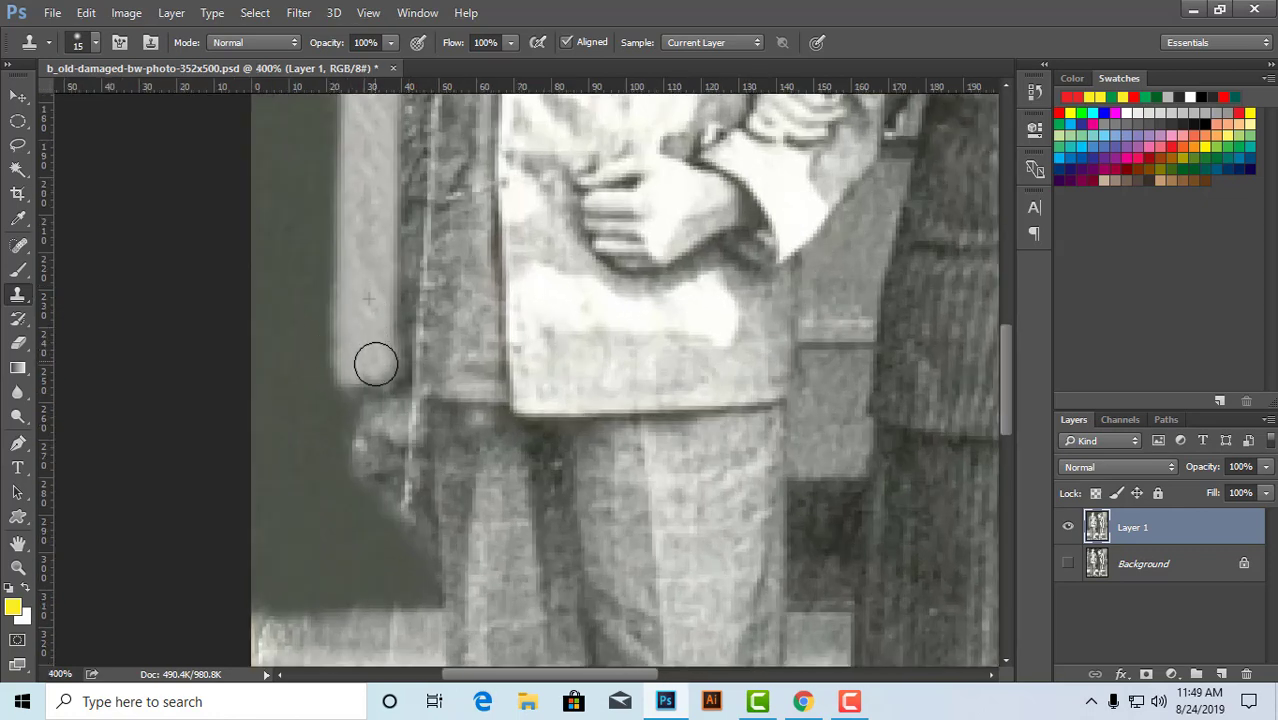
key(ctrl+z)
scroll(449, 381, down, 2)
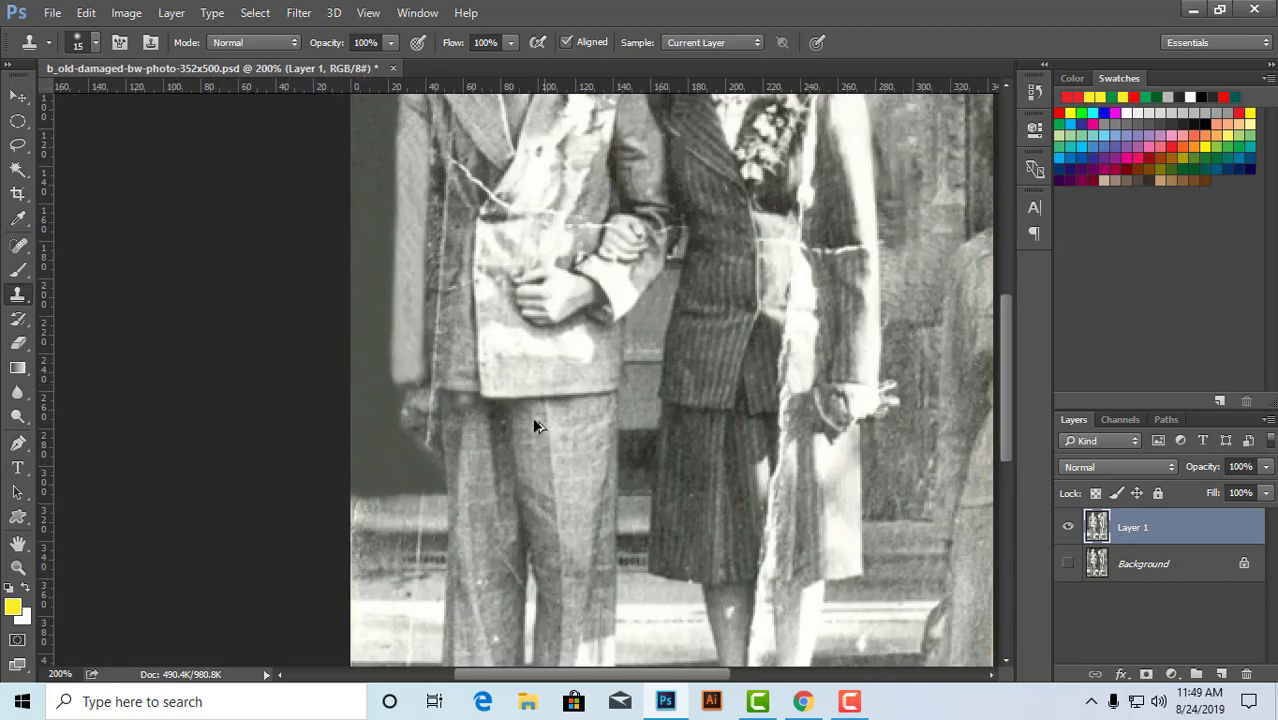
scroll(532, 417, down, 1)
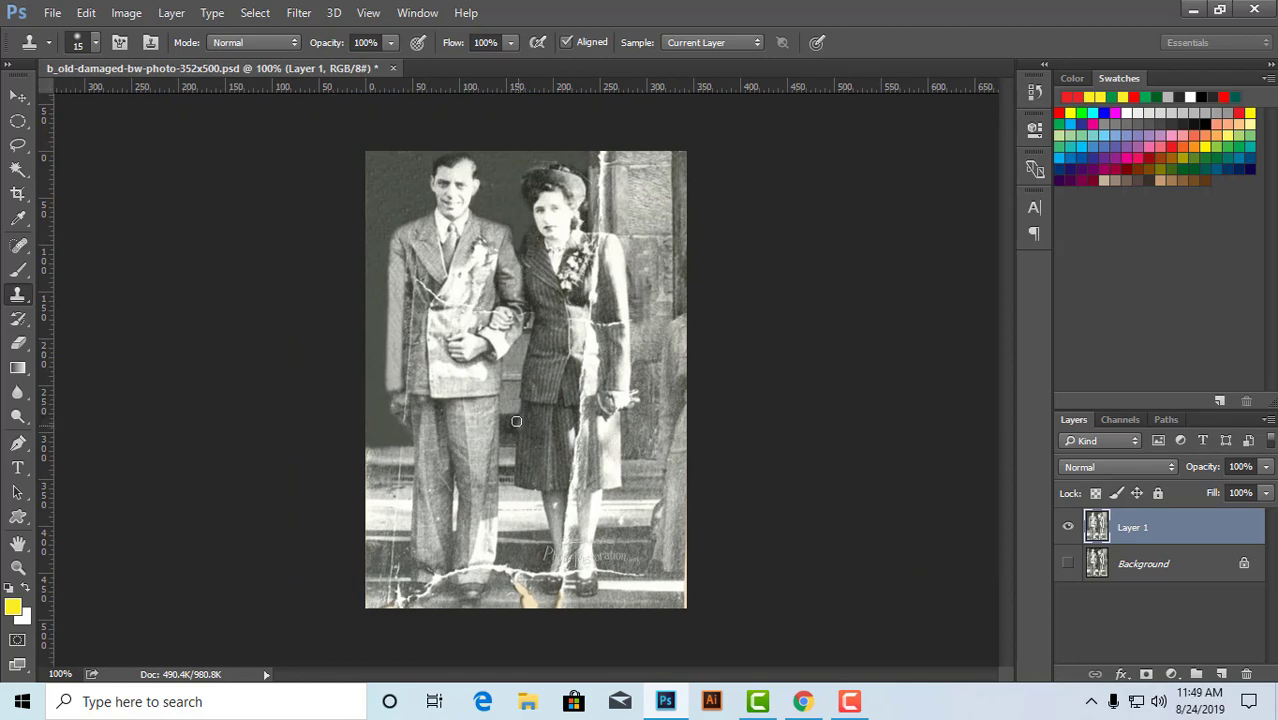
- Try to cover the damaged skin of the man's lowered hand with a 15 px dab cloned from his forehead
scroll(481, 322, up, 1)
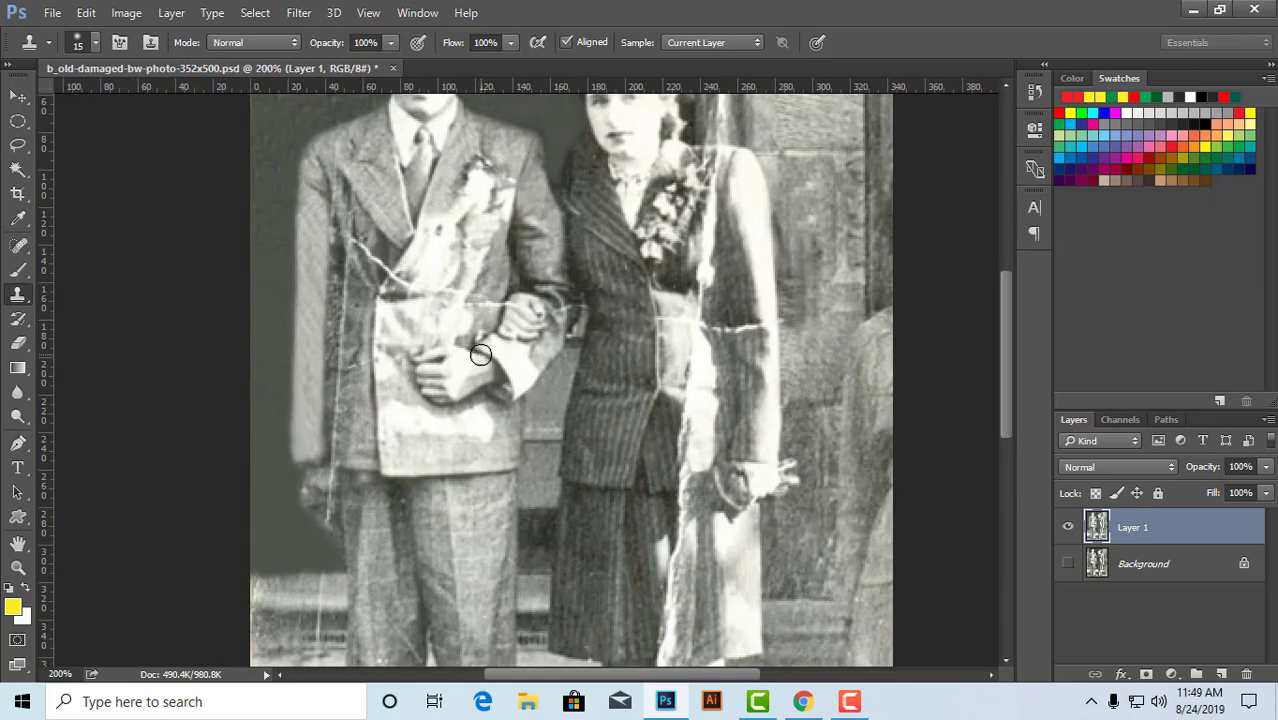
scroll(483, 352, up, 1)
mouse_move(483, 352)
mouse_down()
mouse_move(693, 572)
mouse_move(664, 590)
mouse_up()
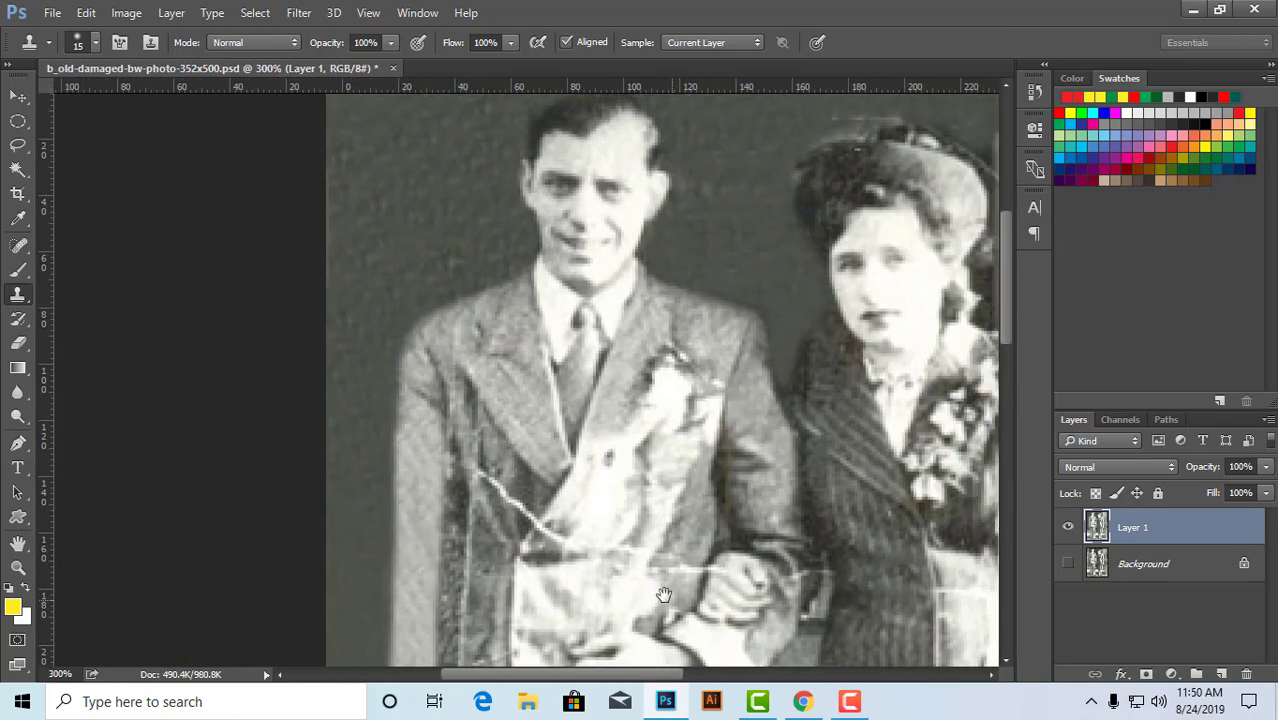
click(611, 147)
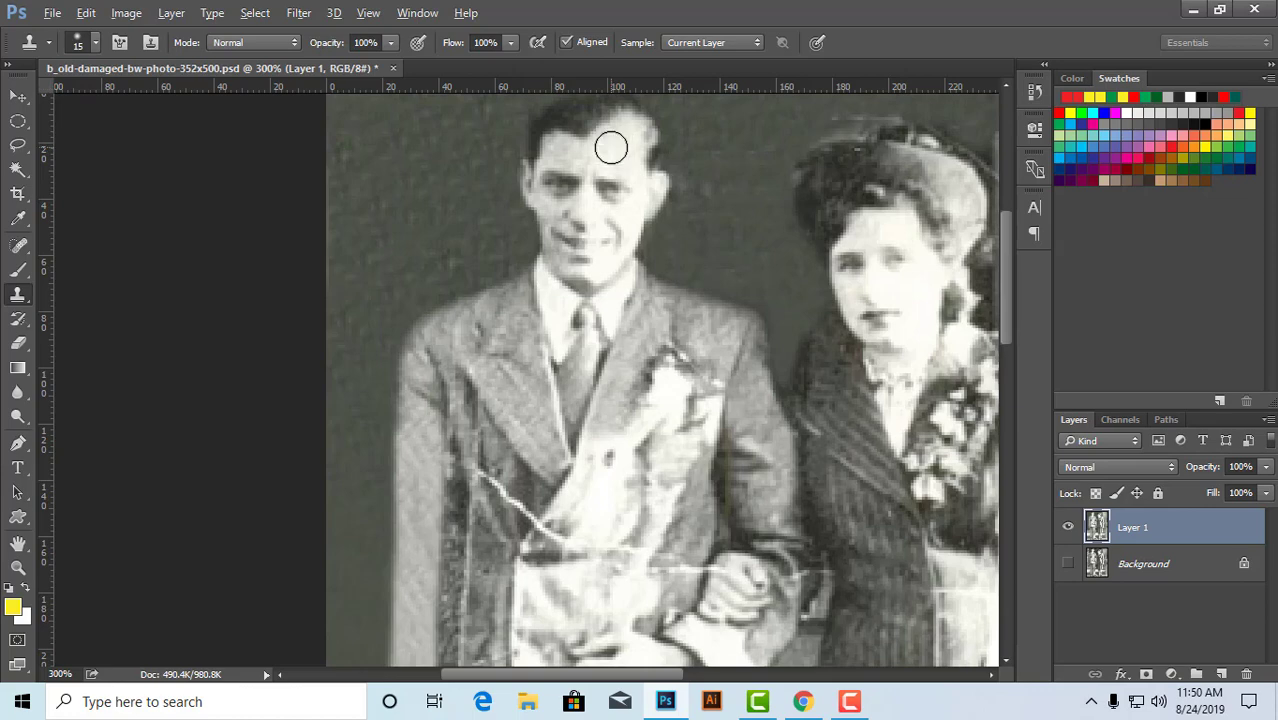
click(672, 380)
mouse_move(640, 575)
mouse_down()
mouse_move(660, 285)
mouse_move(676, 240)
mouse_up()
click(467, 511)
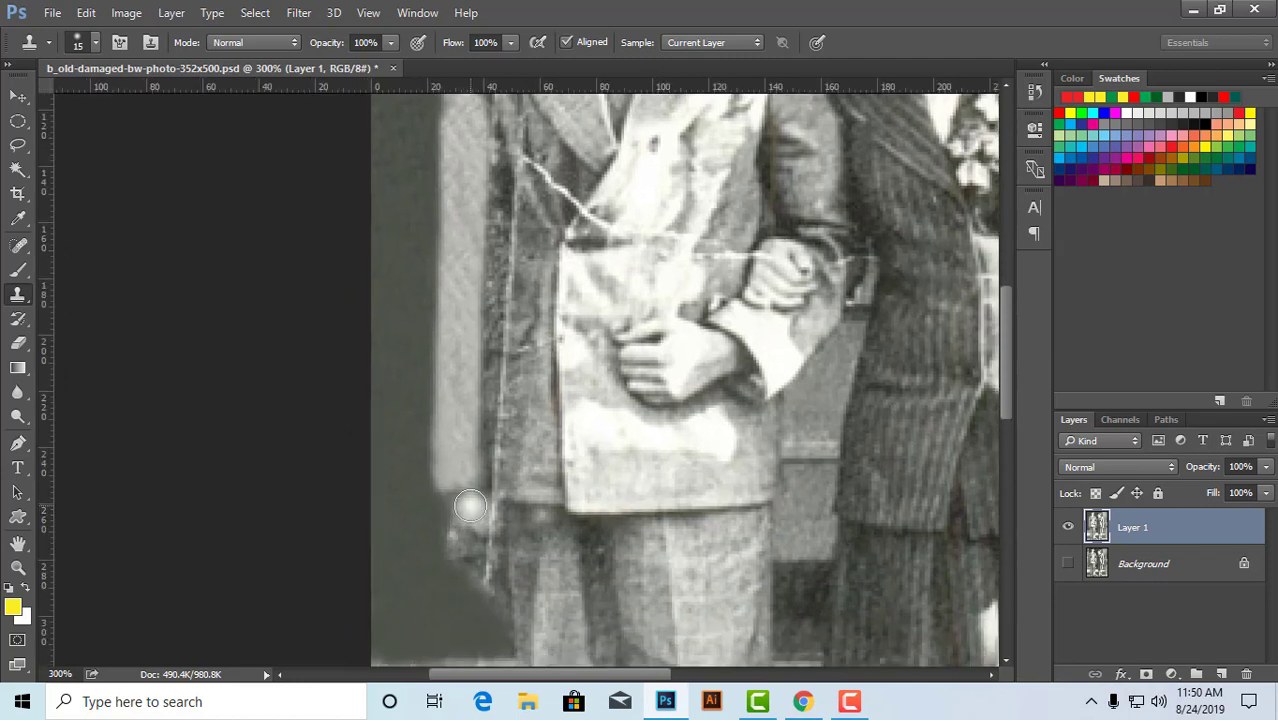
key(ctrl+z)
click(479, 514)
click(672, 582)
key(ctrl+z)
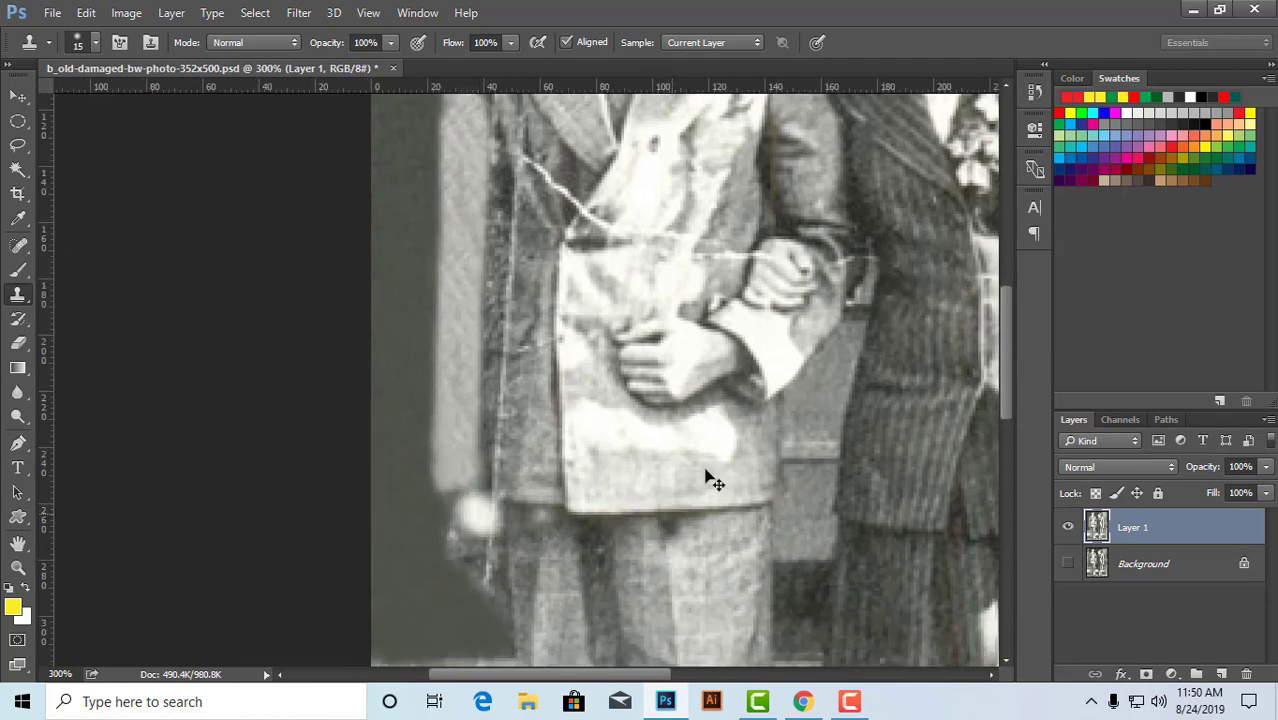
- Compare the bright skin dab on the man's lowered hand with the whole photo and undo it
alt+click(732, 287)
alt+click(728, 291)
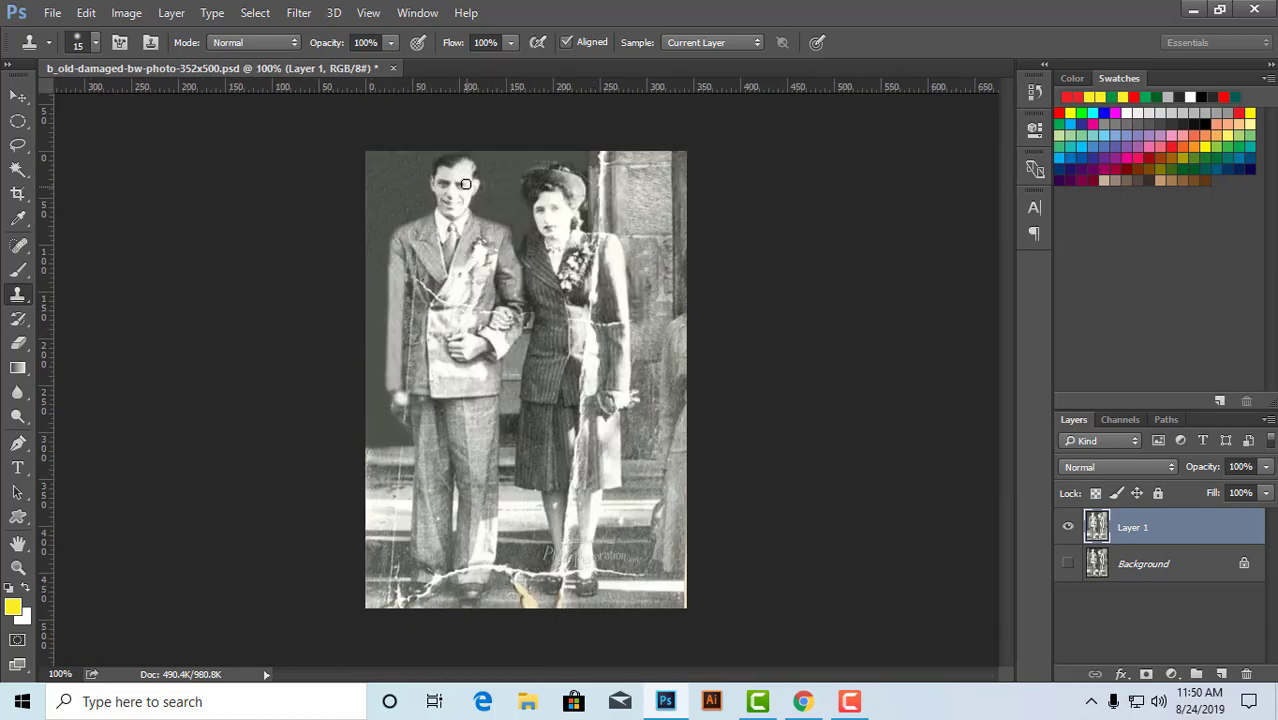
ctrl+click(427, 388)
ctrl+click(372, 434)
ctrl+click(371, 424)
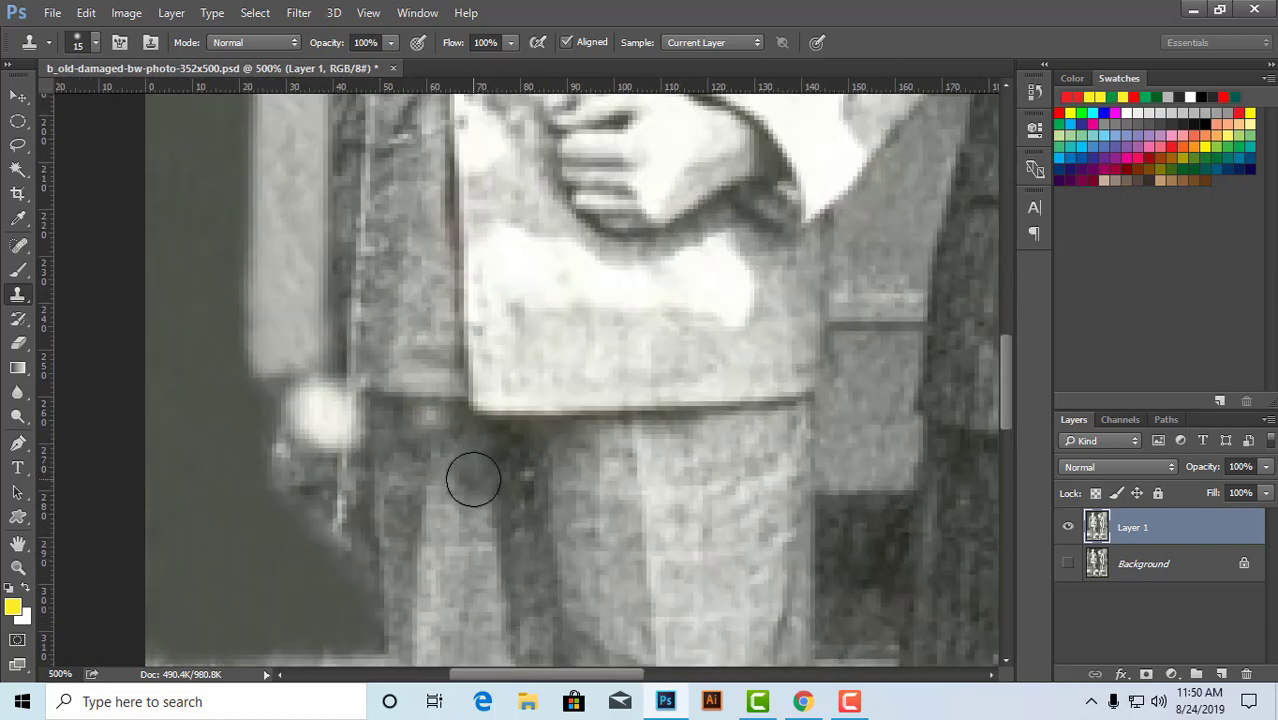
key(ctrl+z)
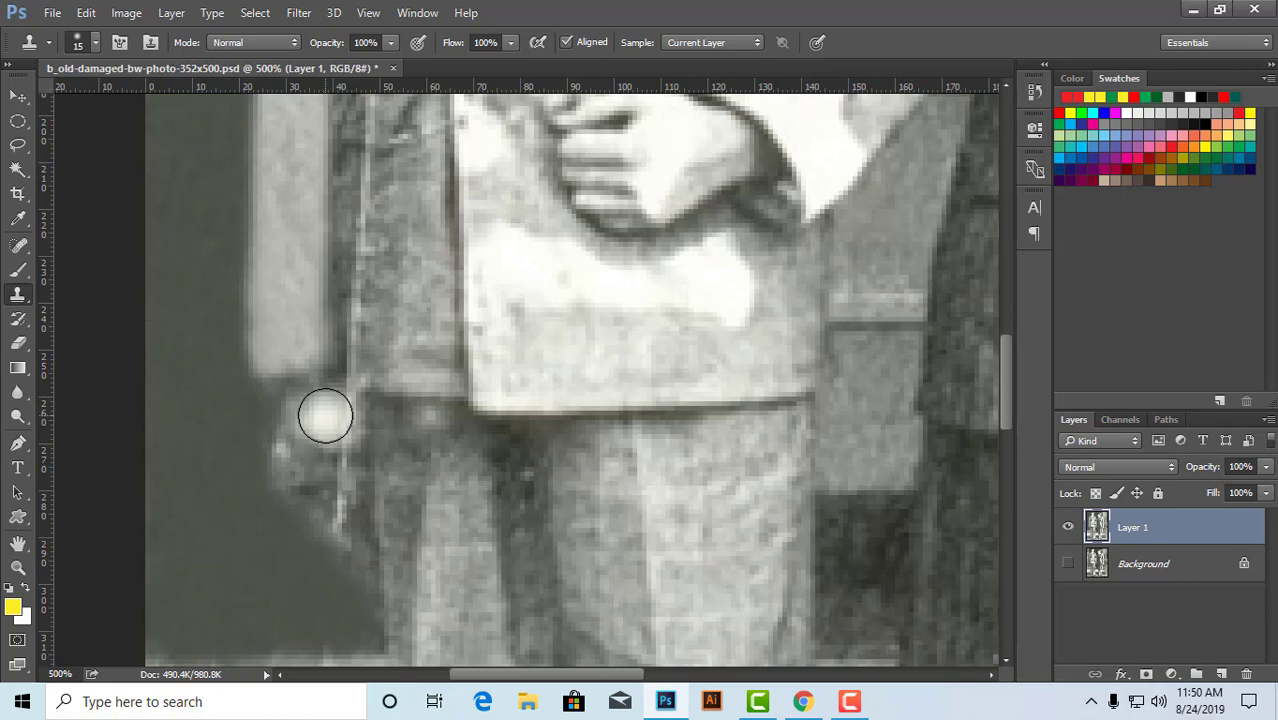
- Reduce the clone brush to 5 px and clone skin from the man's clasped hand onto his lowered hand just below the cuff
key(bracketleft)
key(bracketleft)
key(bracketleft)
key(bracketleft)
key(bracketleft)
key(bracketleft)
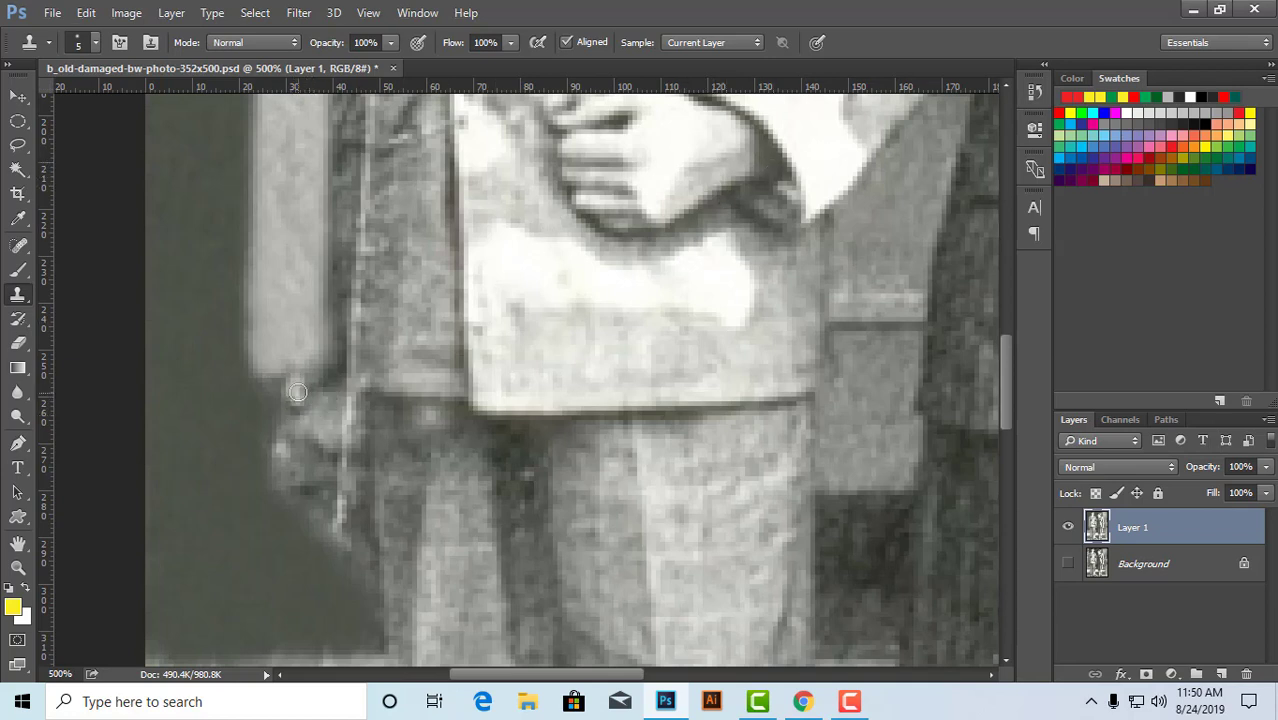
alt+click(732, 165)
drag(297, 409, 302, 404)
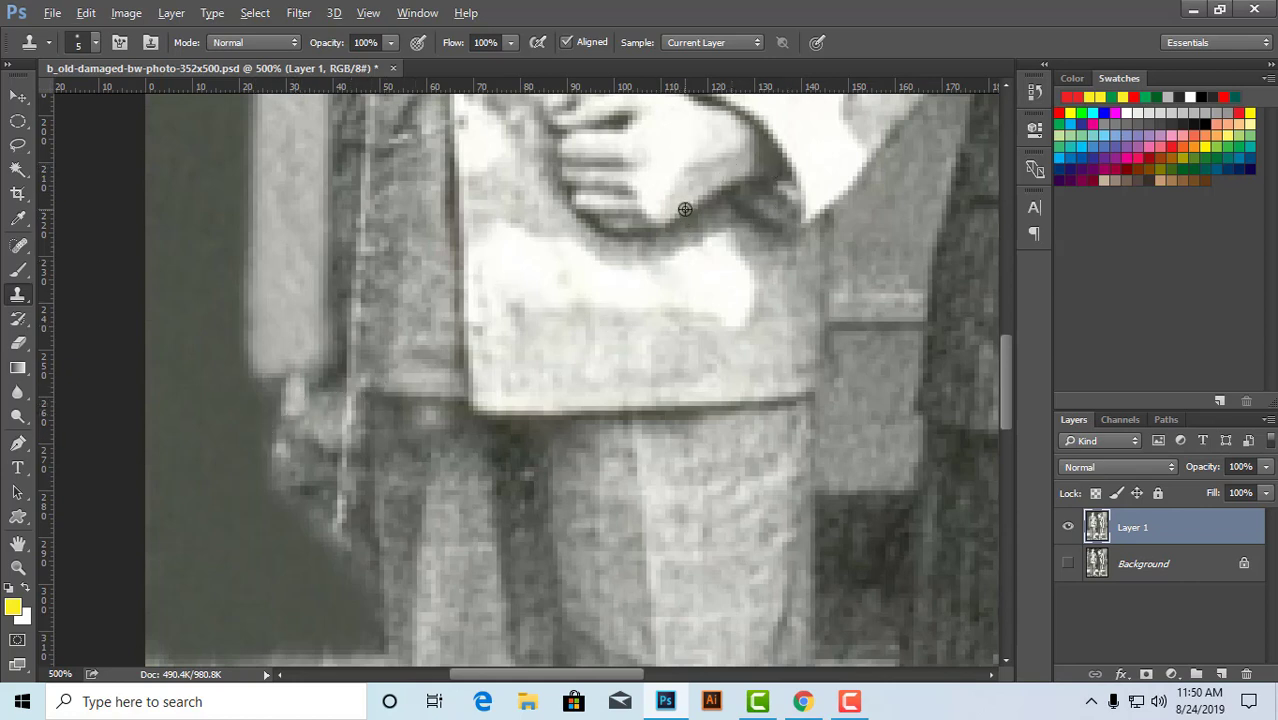
- Resample the man's clasped hand and clone its skin along the outer edge of his lowered hand toward the fingers
alt+click(717, 168)
mouse_move(305, 384)
mouse_down()
mouse_move(287, 411)
mouse_move(283, 478)
mouse_up()
click(381, 463)
key(ctrl+z)
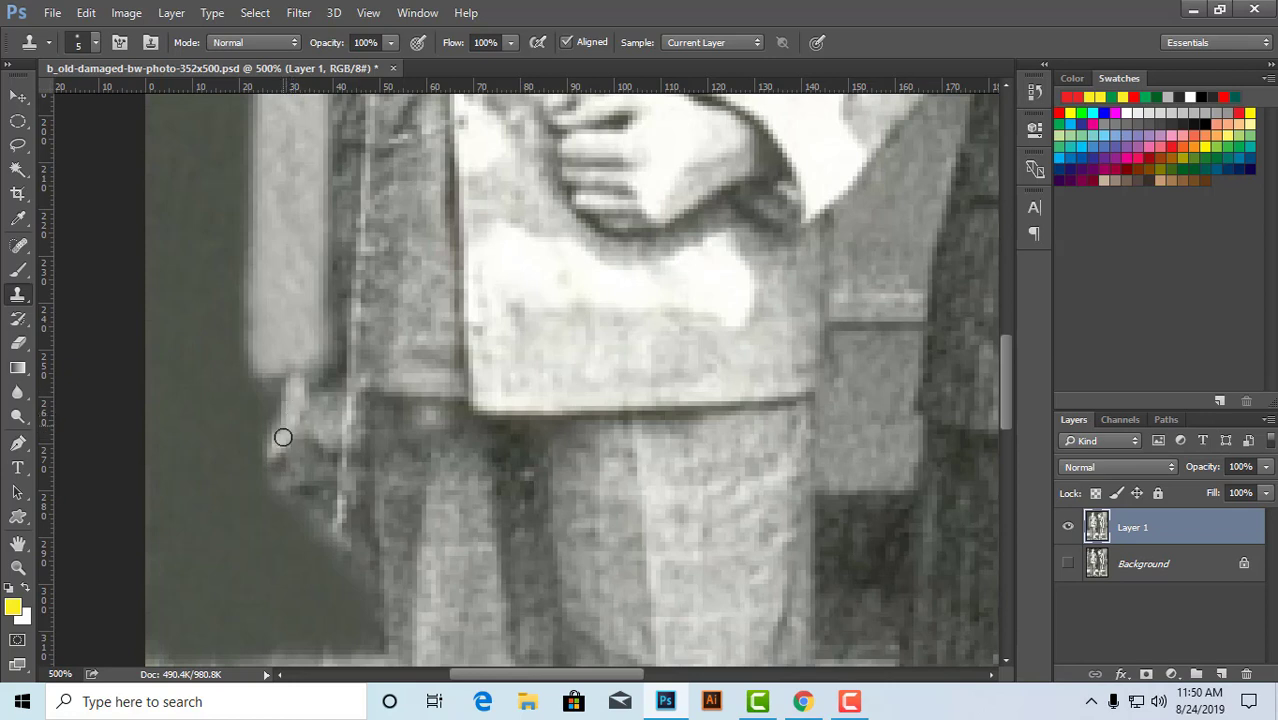
mouse_move(283, 437)
mouse_down()
mouse_move(280, 478)
mouse_move(299, 486)
mouse_move(290, 440)
mouse_move(297, 511)
mouse_up()
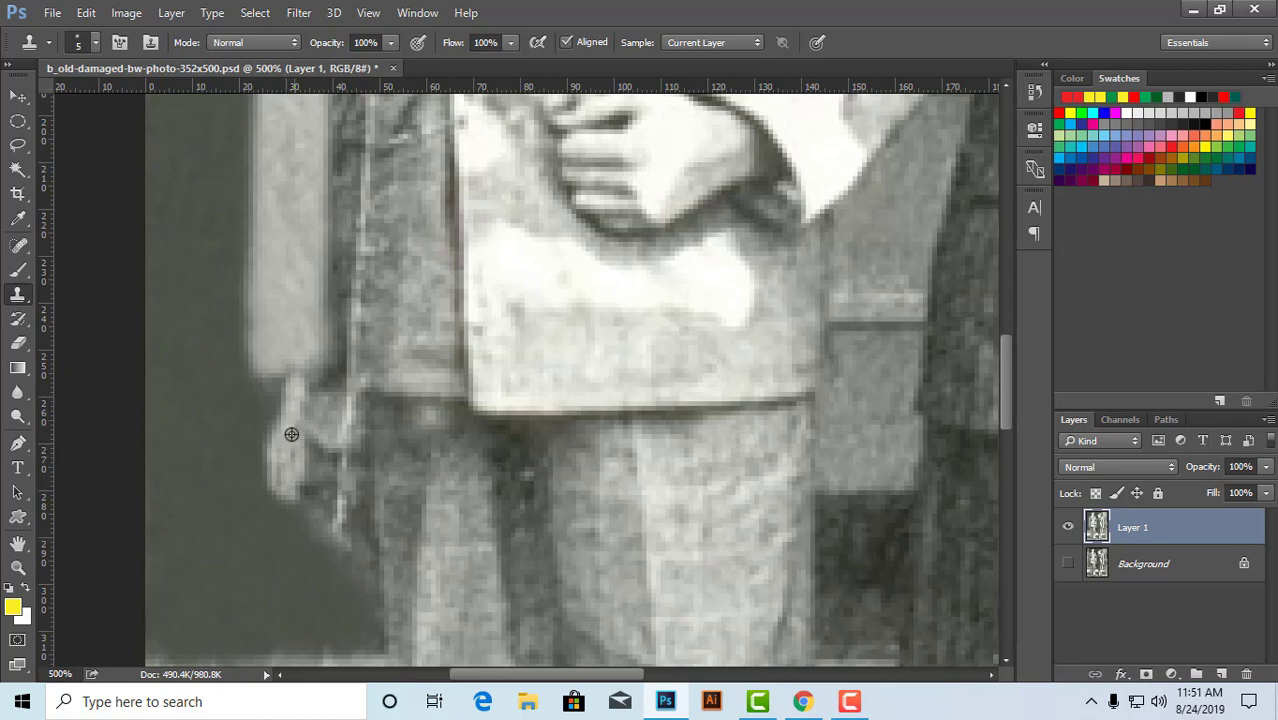
- Clone the man's hand tones over the dark gap below his sleeve cuff to rebuild the back of the lowered hand
drag(290, 447, 280, 480)
alt+click(294, 424)
drag(311, 421, 327, 442)
- Clone skin tones along the fingers and inner edge of the man's lowered hand to complete its shape
alt+click(503, 386)
alt+click(527, 393)
alt+click(562, 428)
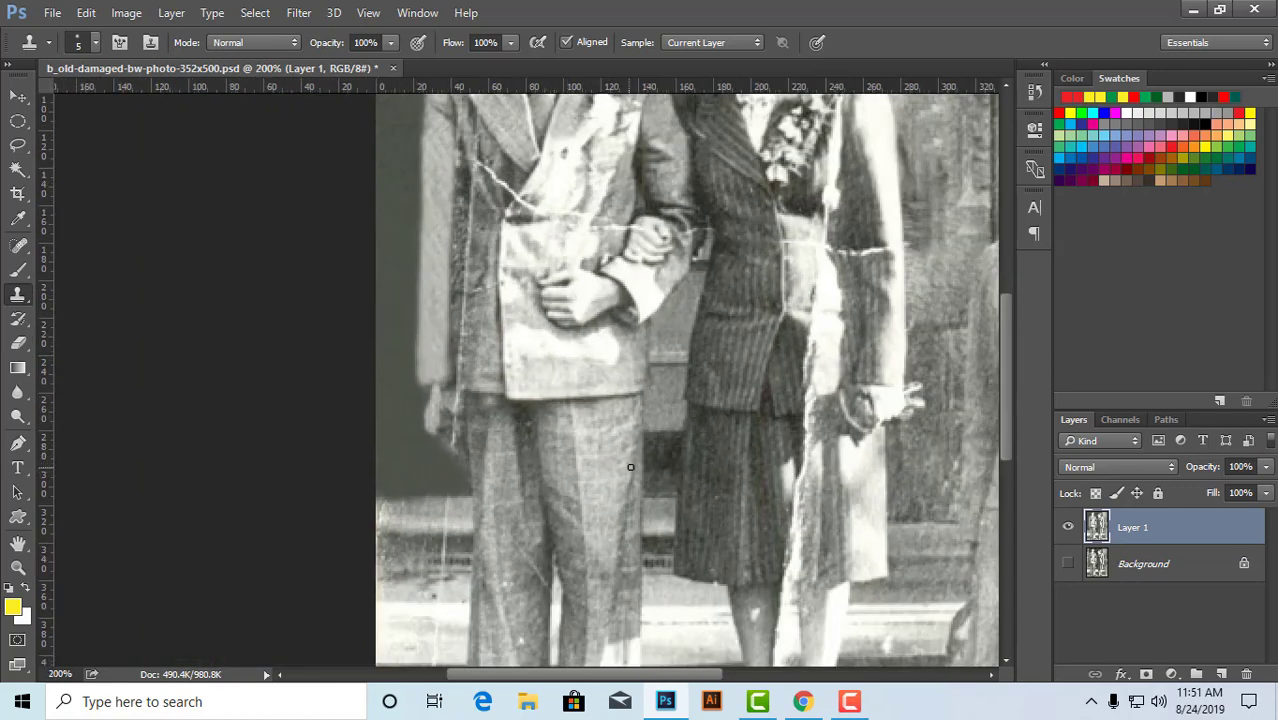
ctrl+click(508, 395)
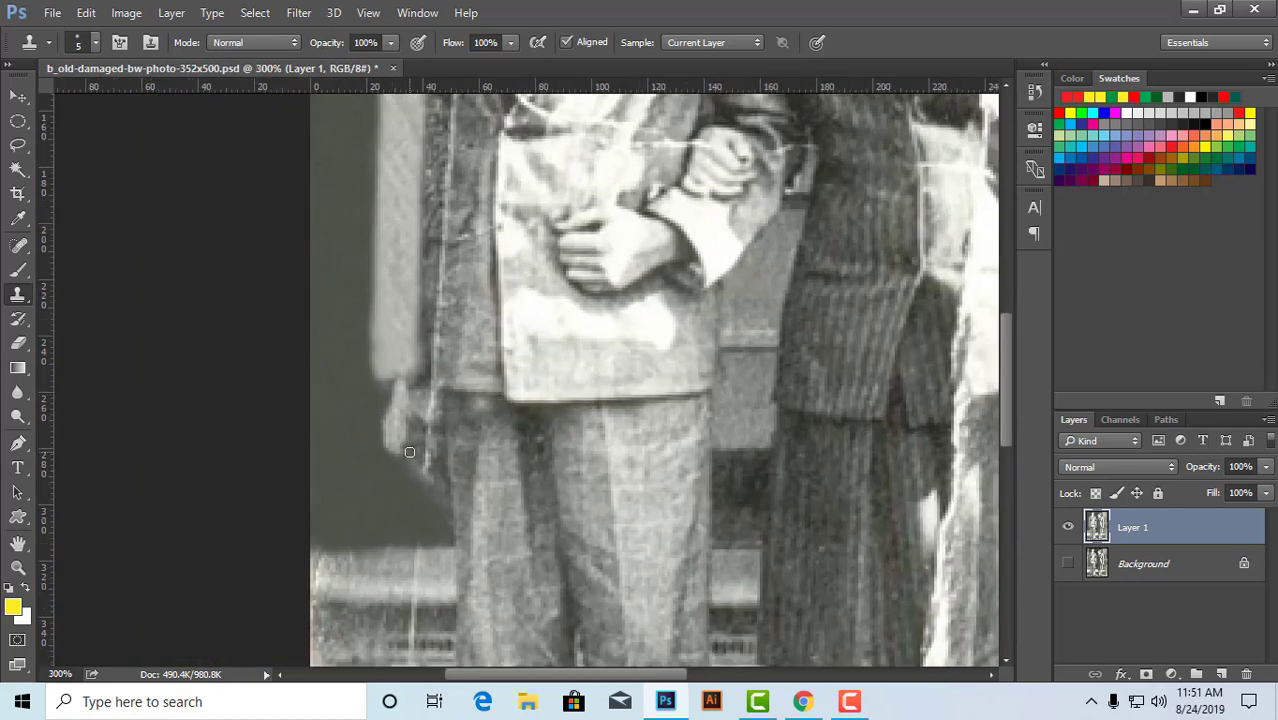
drag(390, 438, 410, 456)
alt+click(407, 393)
mouse_move(414, 395)
mouse_down()
mouse_move(394, 426)
mouse_move(423, 421)
mouse_move(418, 404)
mouse_move(435, 472)
mouse_up()
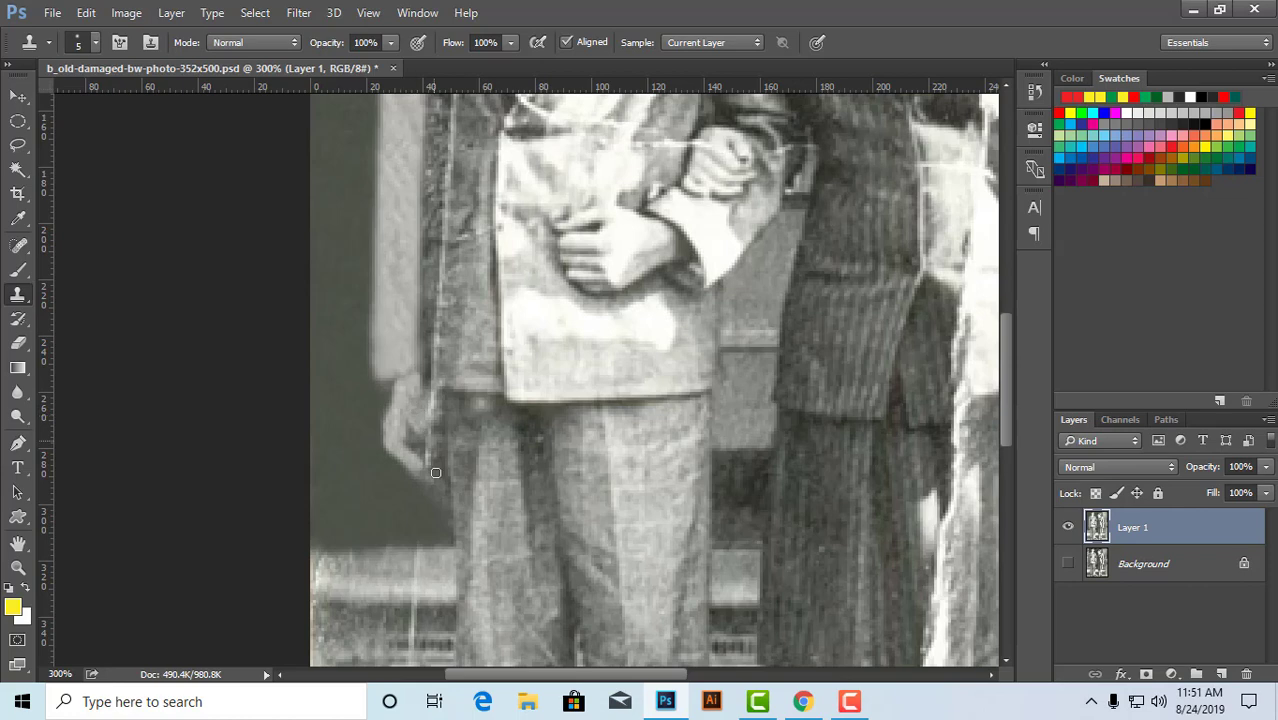
- Examine the rebuilt hand both up close and within the whole photo
alt+click(635, 367)
alt+click(648, 367)
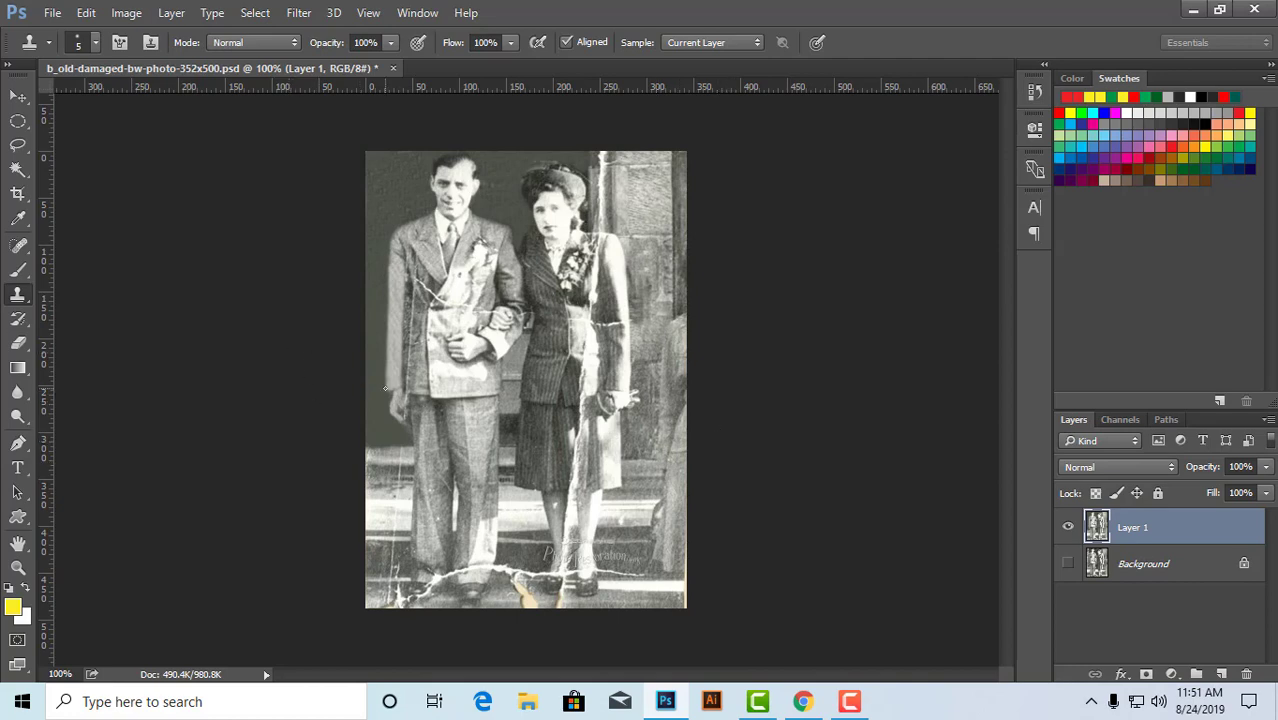
scroll(435, 413, up, 3)
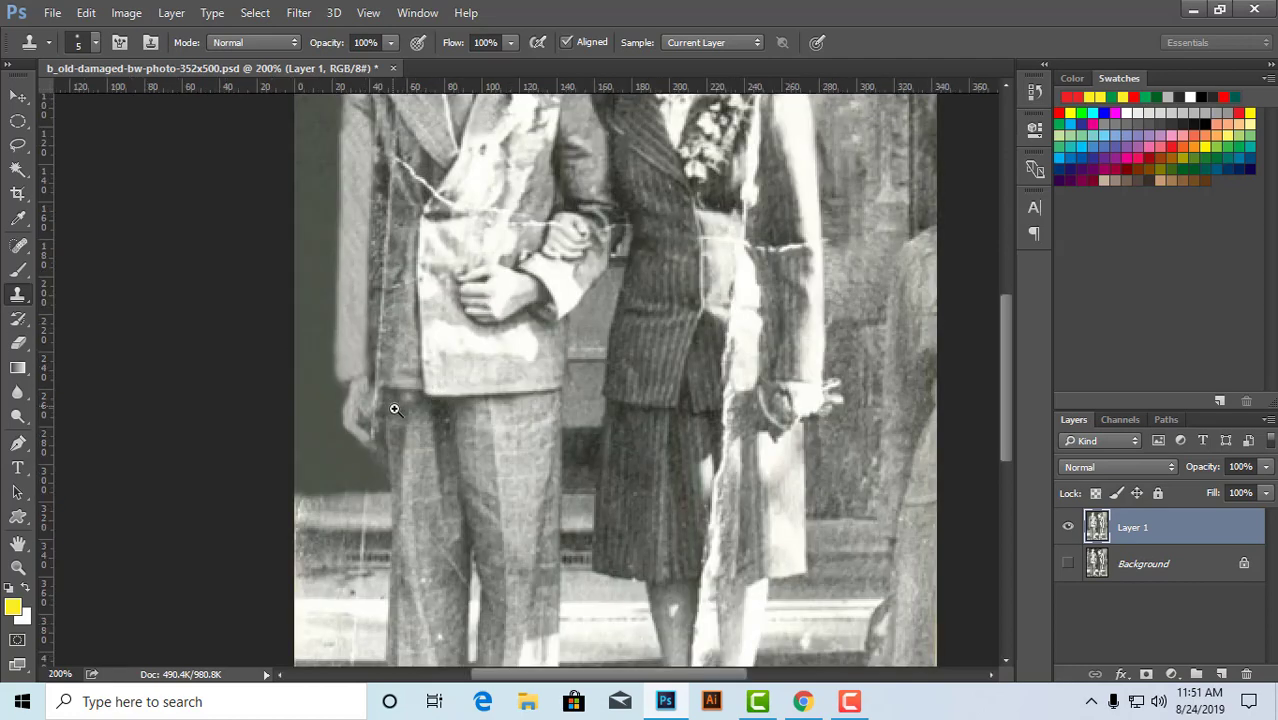
scroll(394, 418, up, 1)
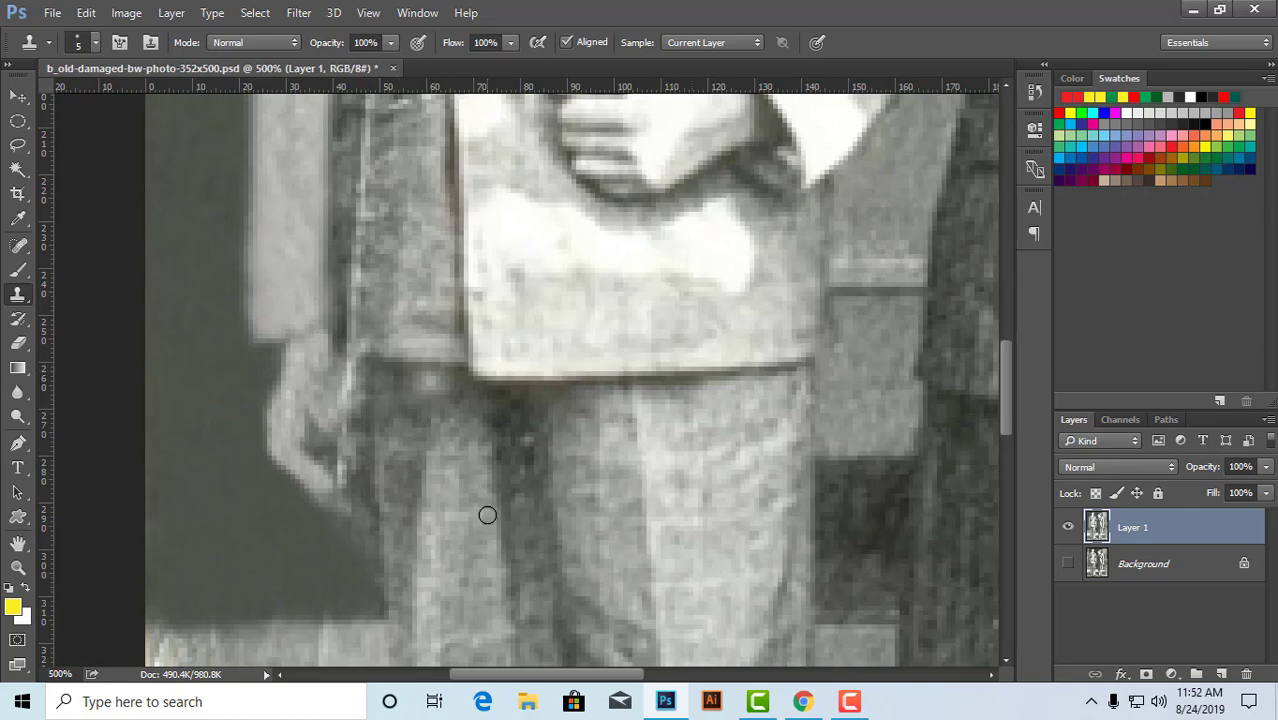
alt+click(562, 366)
alt+click(566, 370)
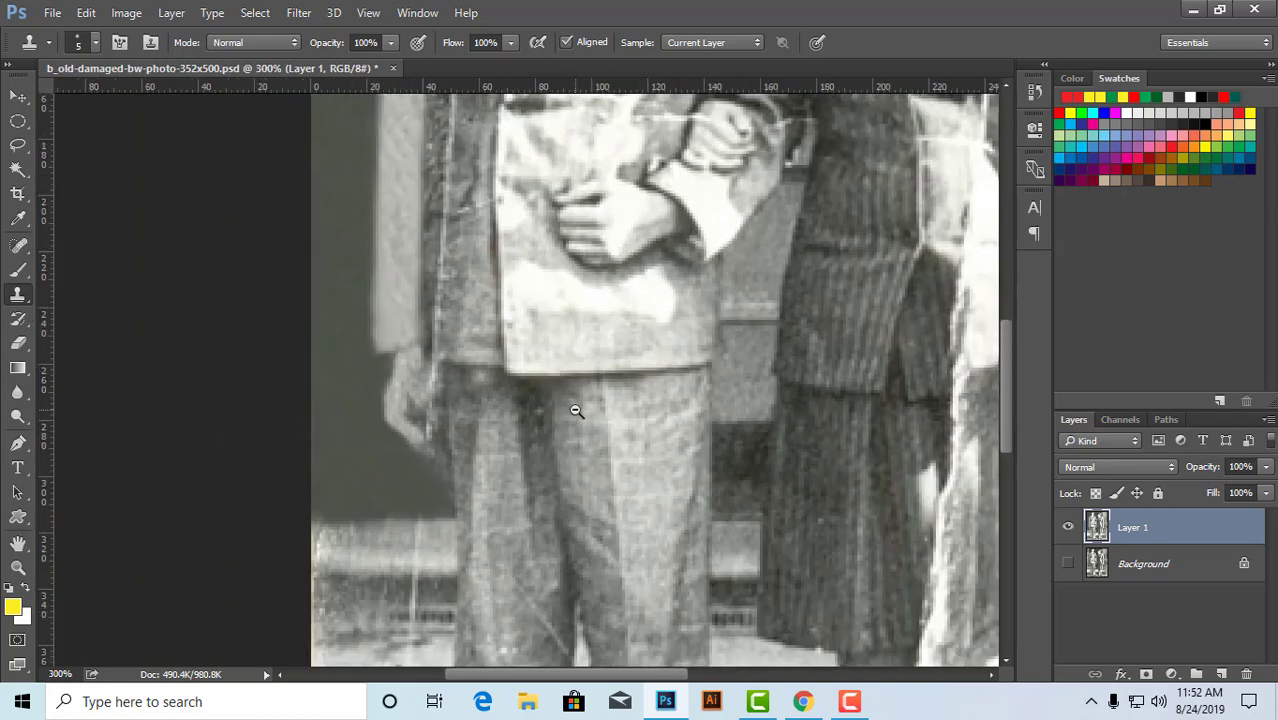
alt+click(575, 403)
alt+click(576, 401)
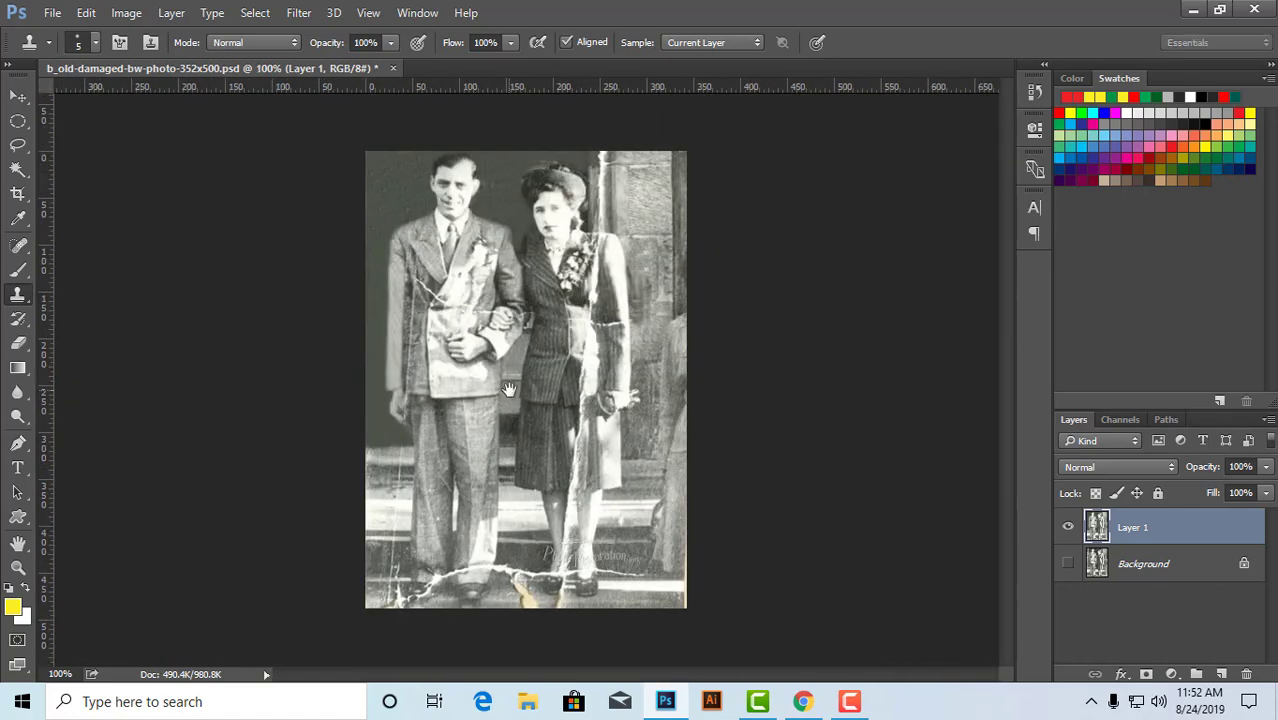
- Clone lapel fabric onto the man's upper sleeve using a 15 px Clone Stamp brush
click(424, 273)
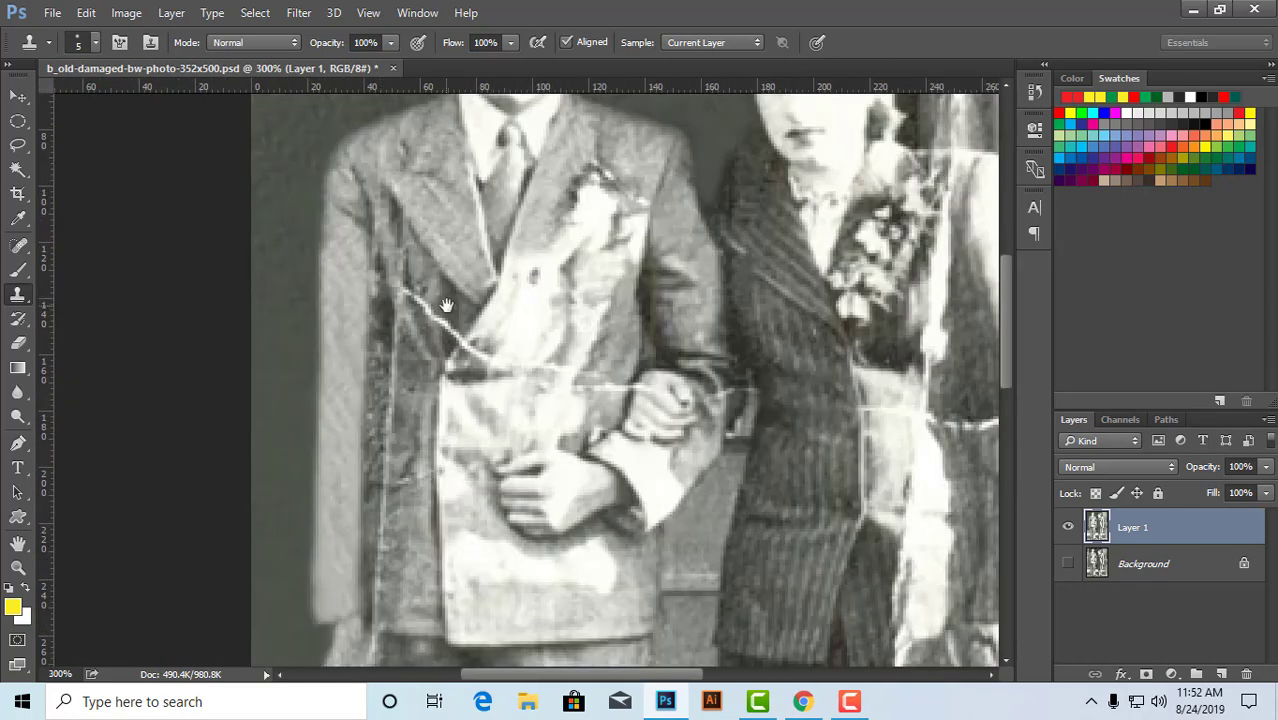
drag(446, 304, 476, 306)
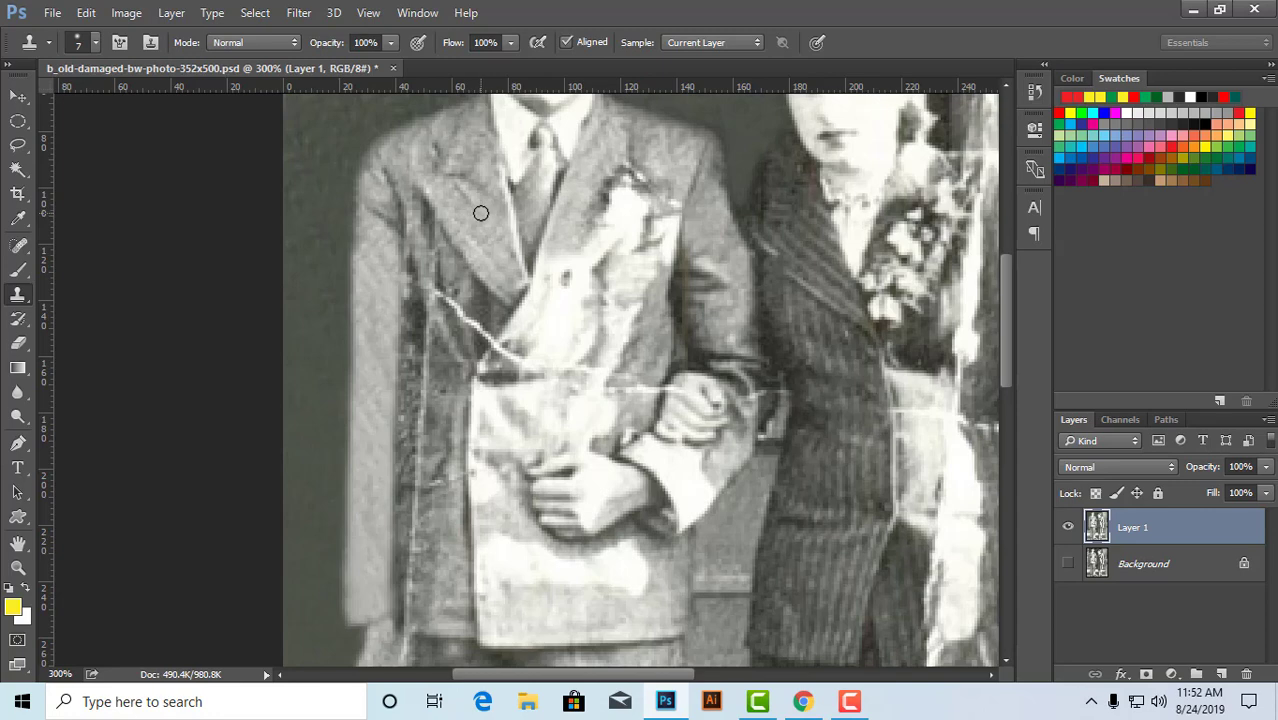
key(bracketright)
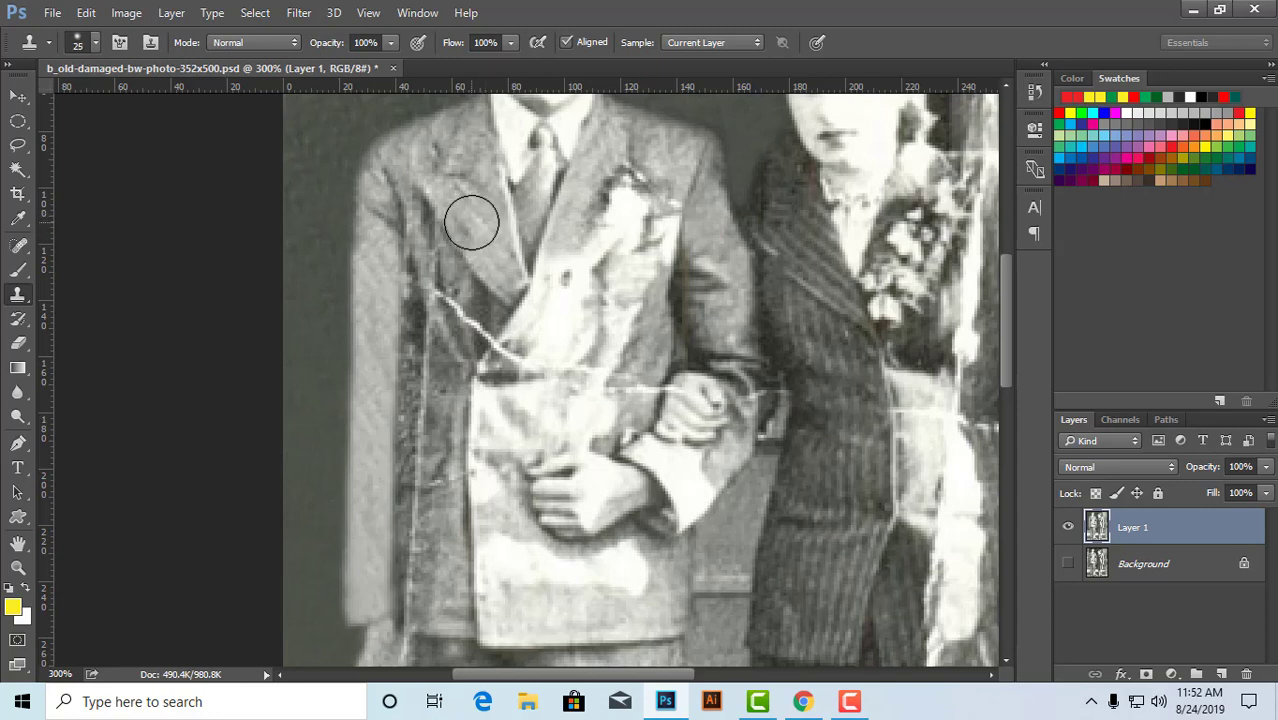
alt+click(477, 217)
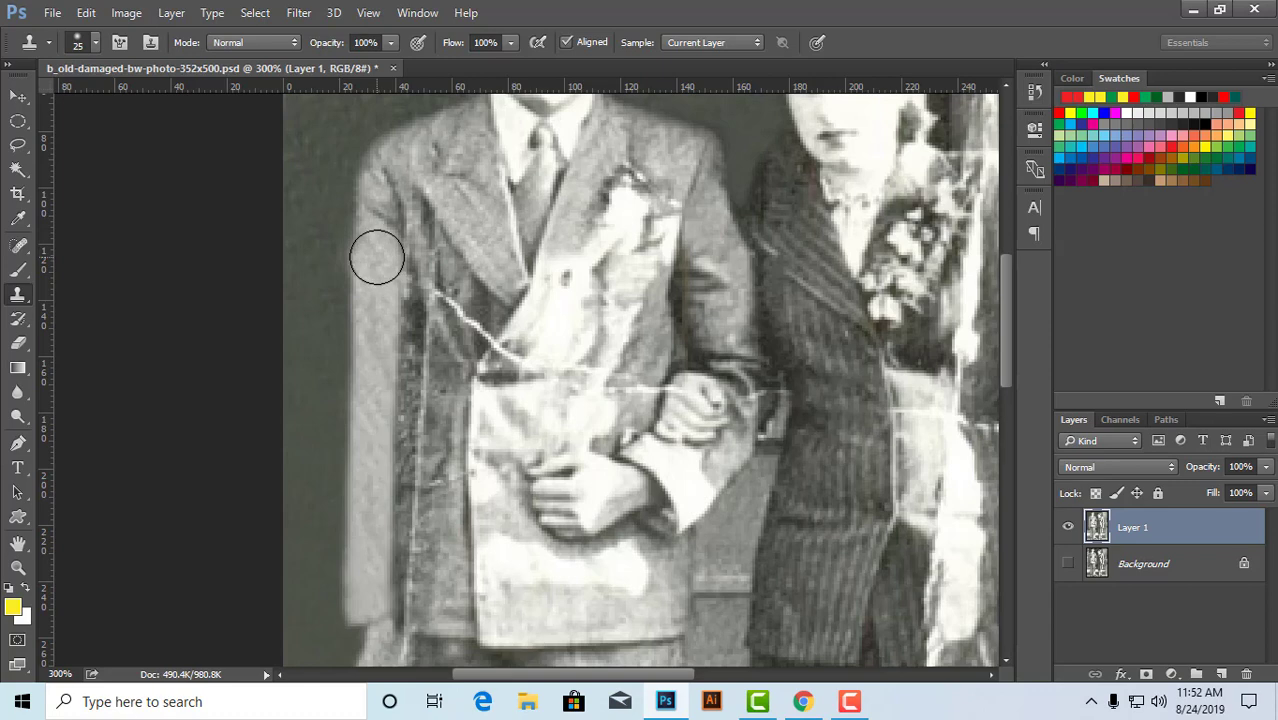
key(bracketleft)
key(bracketleft)
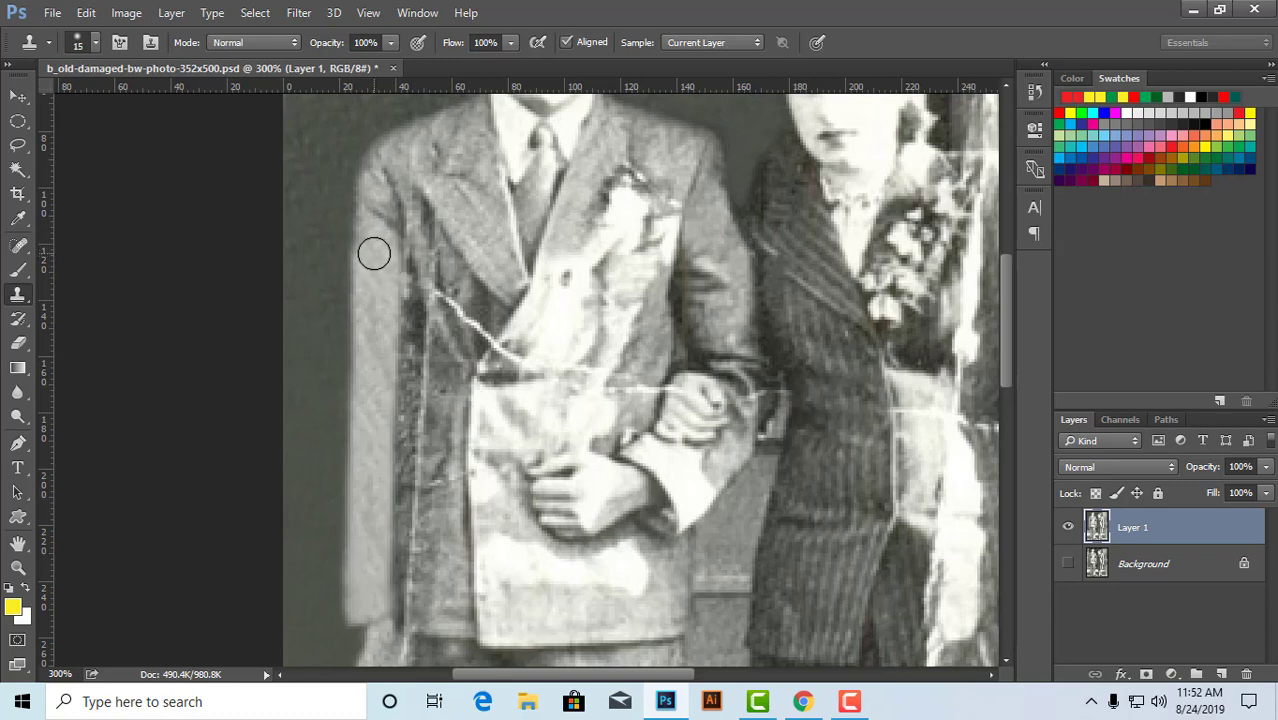
click(372, 265)
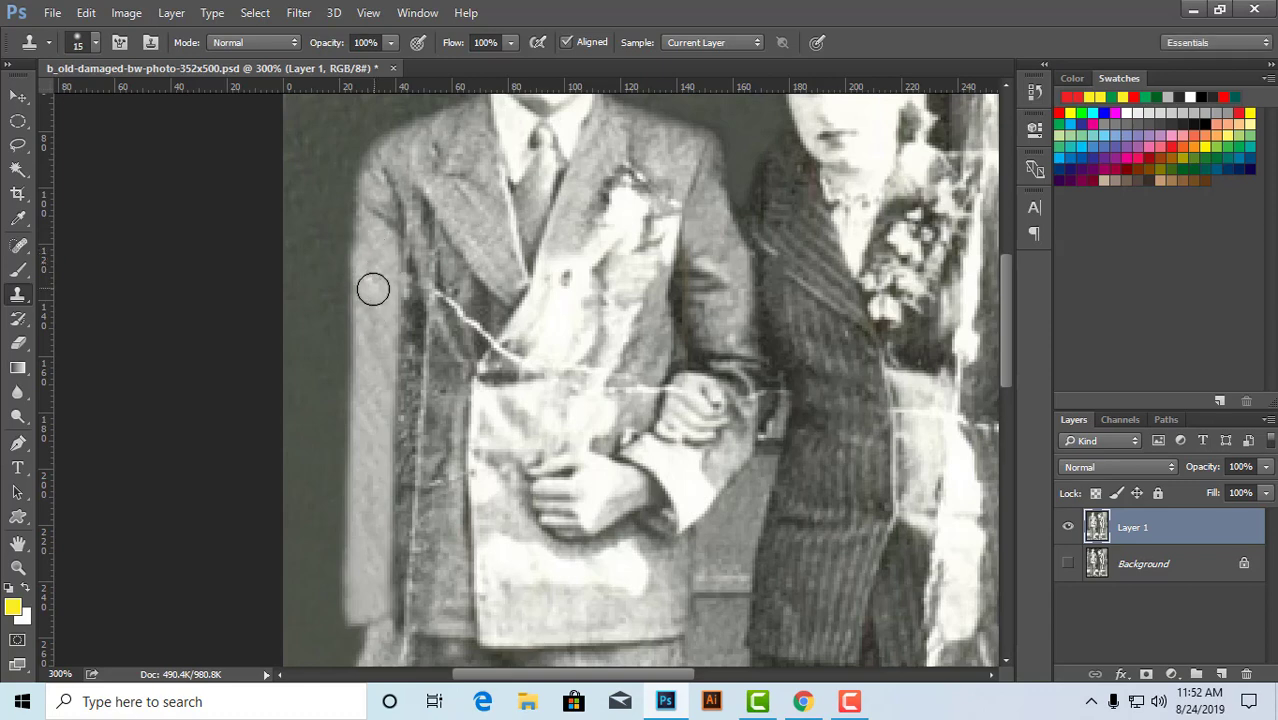
mouse_move(366, 251)
mouse_down()
mouse_move(374, 272)
mouse_move(394, 274)
mouse_move(376, 251)
mouse_up()
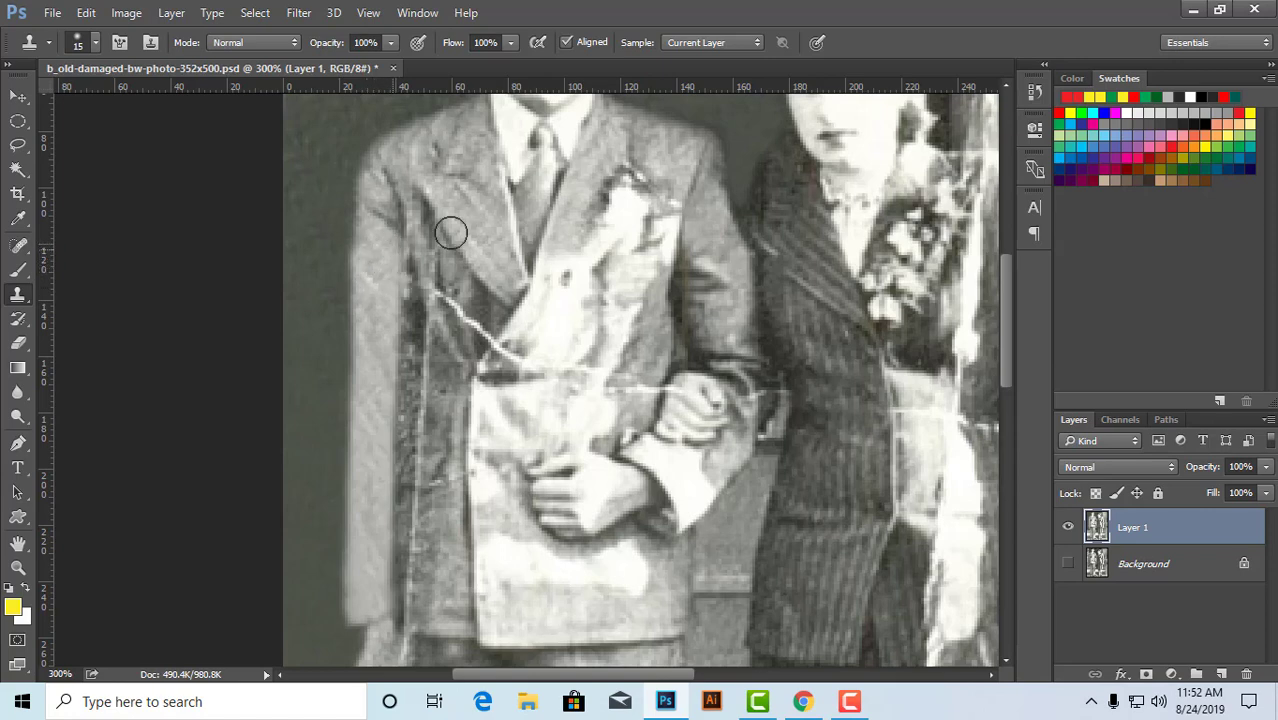
- Resample the lapel fabric and clone it over the sleeve below the shoulder, undoing the poorly placed stroke along its inner edge
alt+click(483, 223)
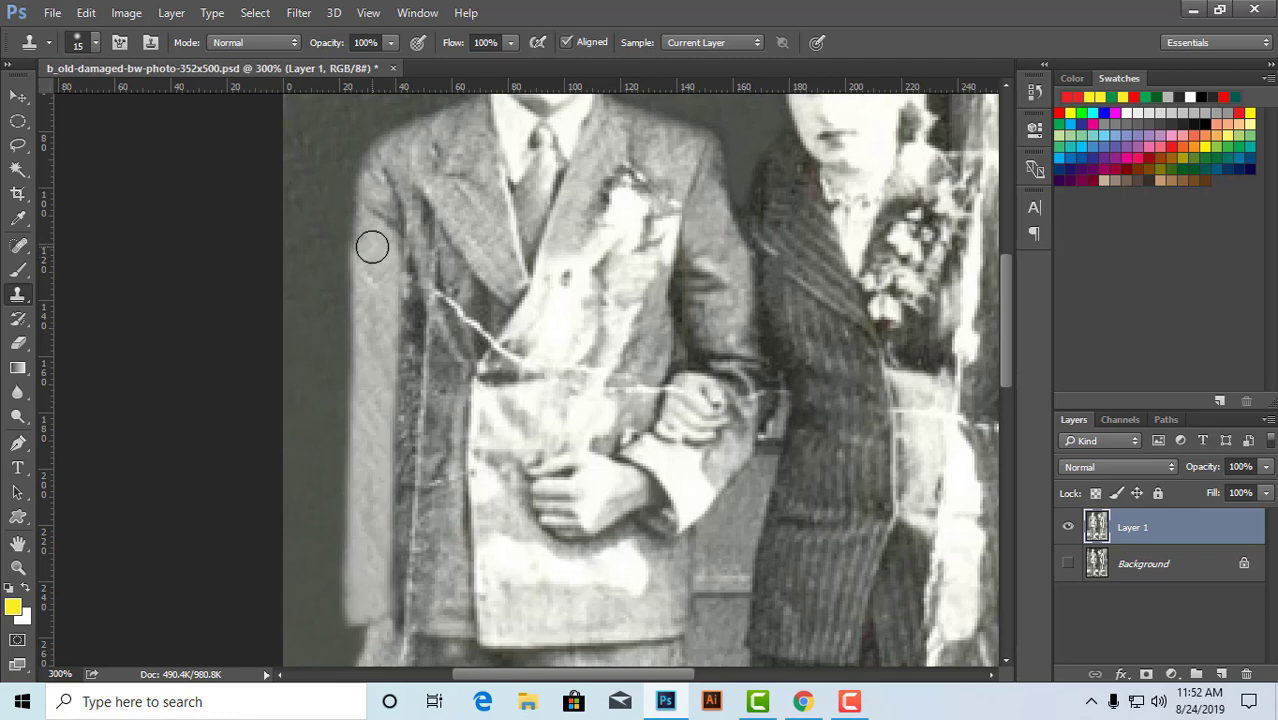
click(382, 264)
mouse_move(395, 274)
mouse_down()
mouse_move(371, 288)
mouse_move(365, 326)
mouse_move(398, 342)
mouse_up()
key(ctrl+z)
alt+click(478, 230)
click(409, 315)
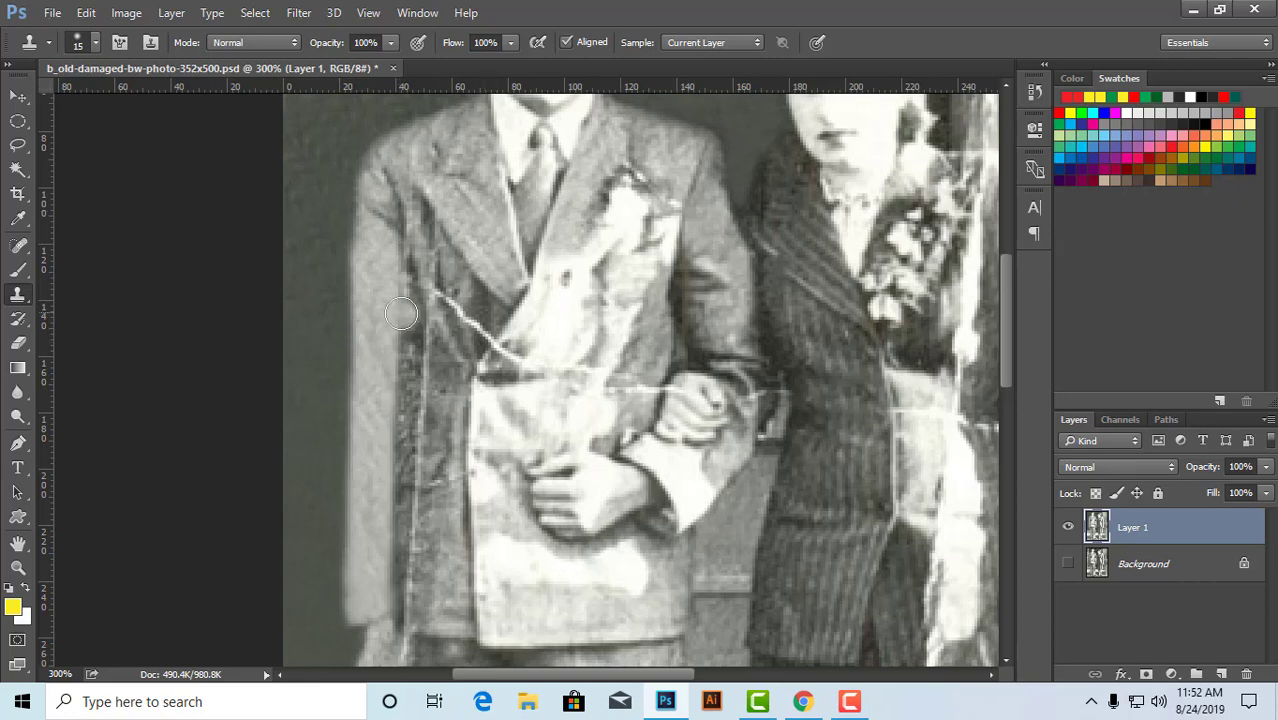
alt+click(490, 222)
click(402, 372)
key(ctrl+z)
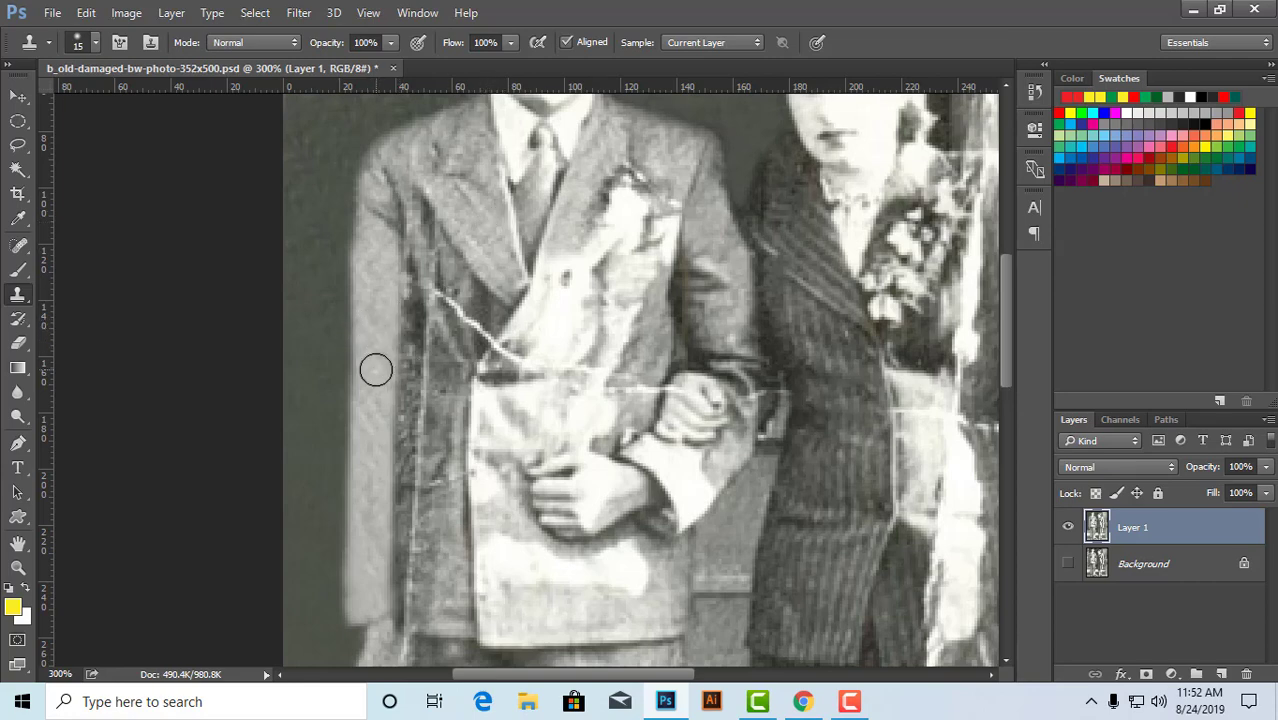
drag(374, 390, 402, 419)
key(ctrl+z)
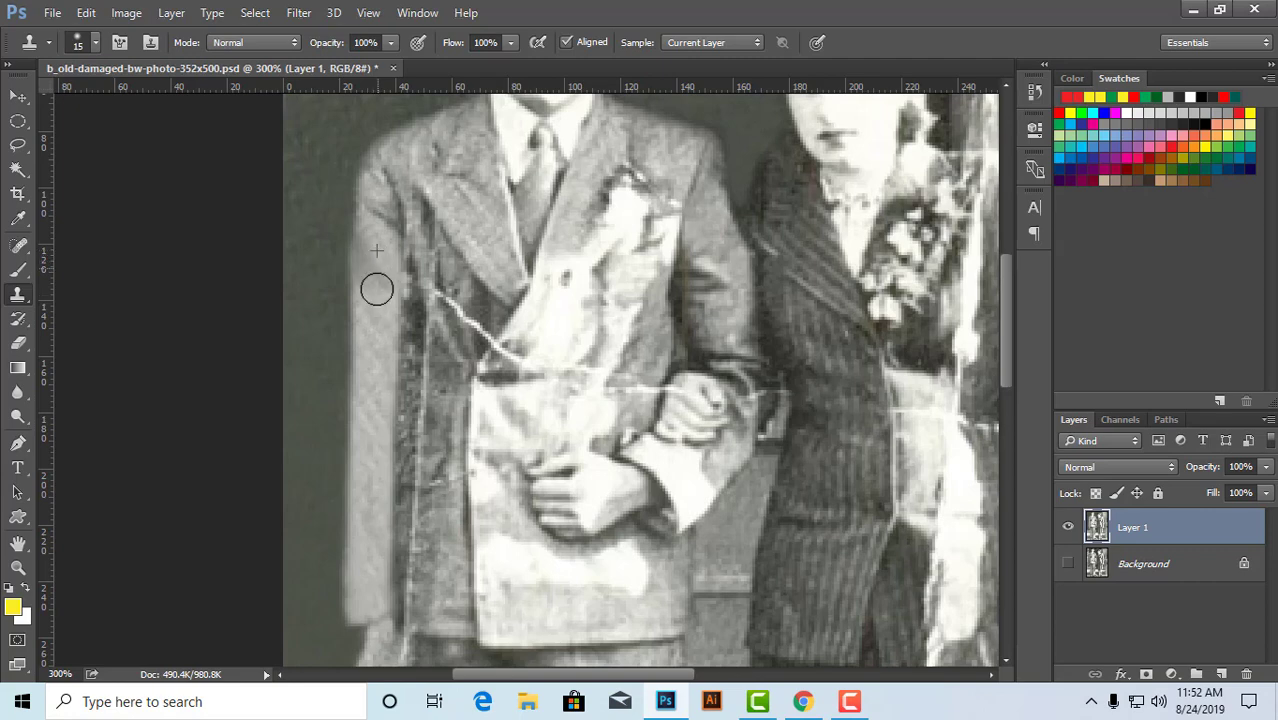
- Smooth the man's sleeve around the upper arm by cloning fabric from just above it
drag(377, 289, 368, 323)
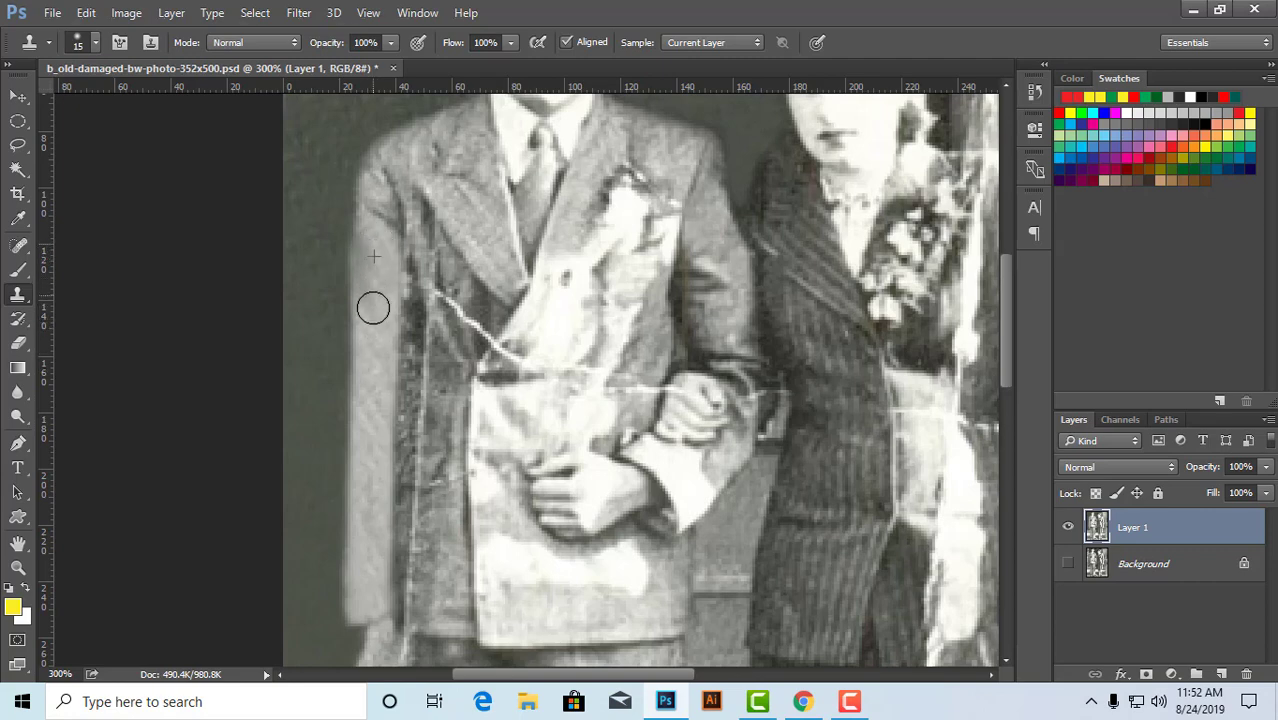
scroll(576, 325, down, 3)
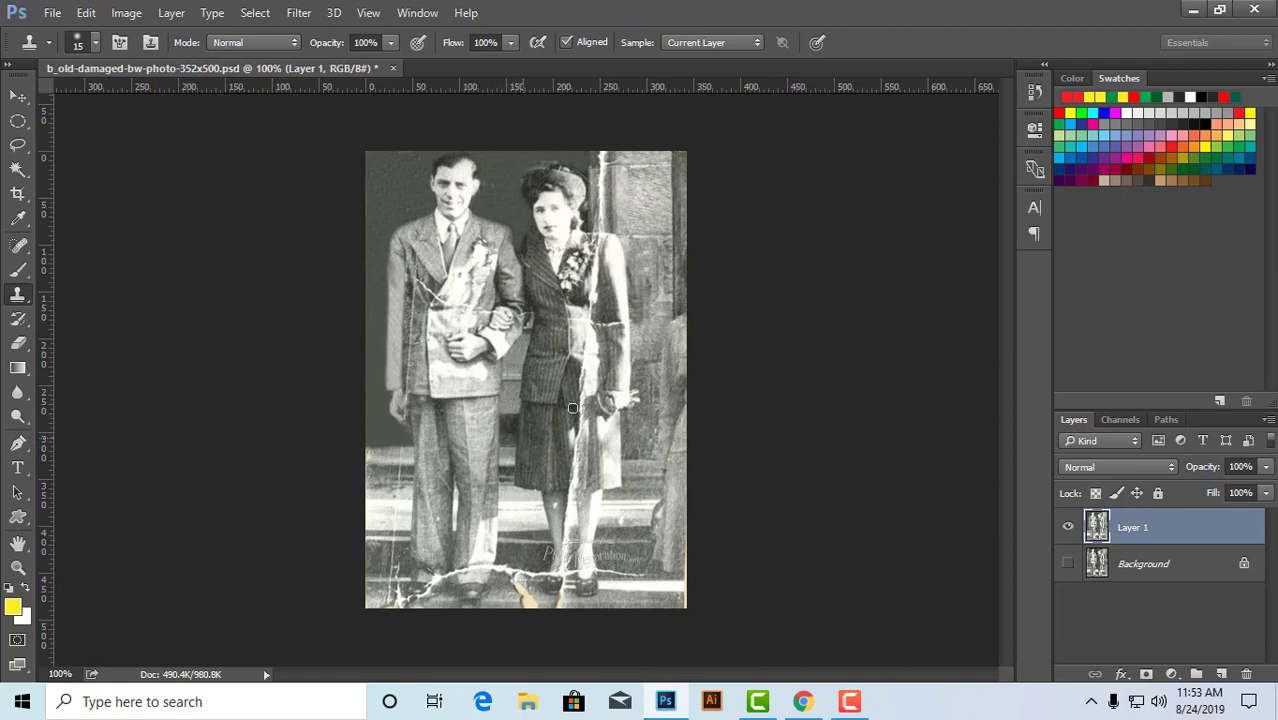
- Clone clean fabric from the upper lapel over the white damage on the lapel beside the man's tie
ctrl+click(471, 301)
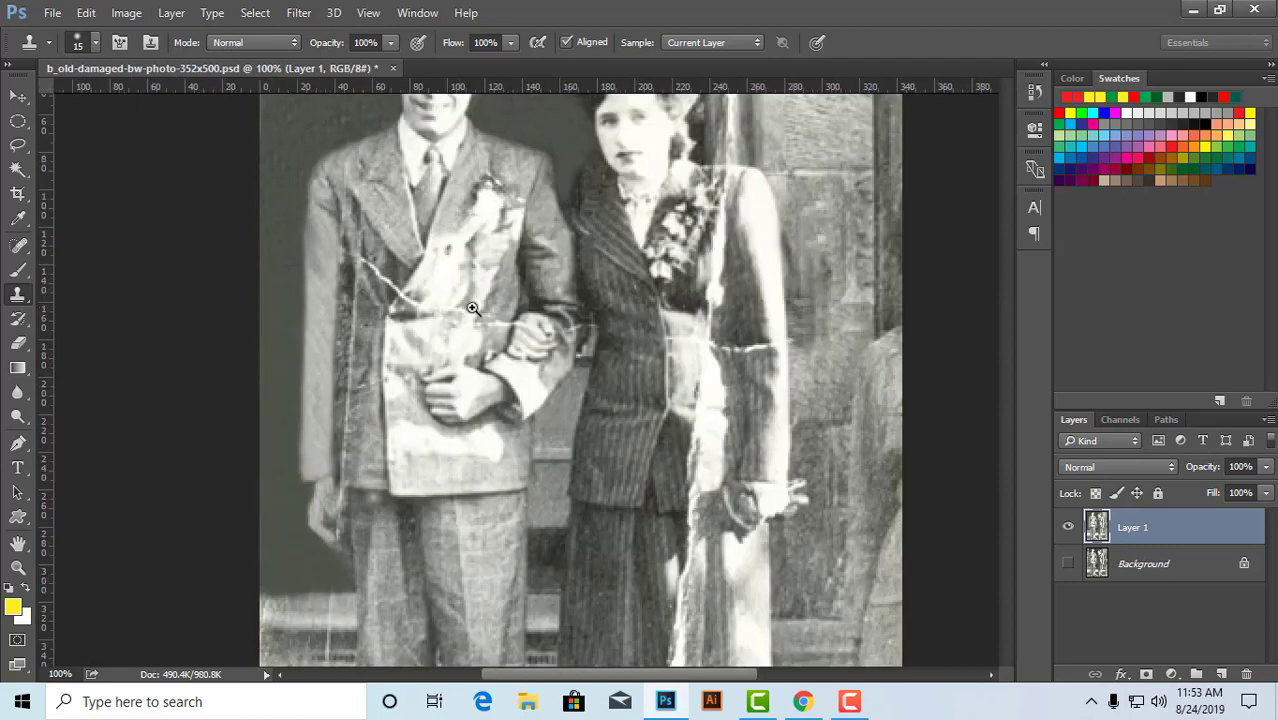
ctrl+click(470, 347)
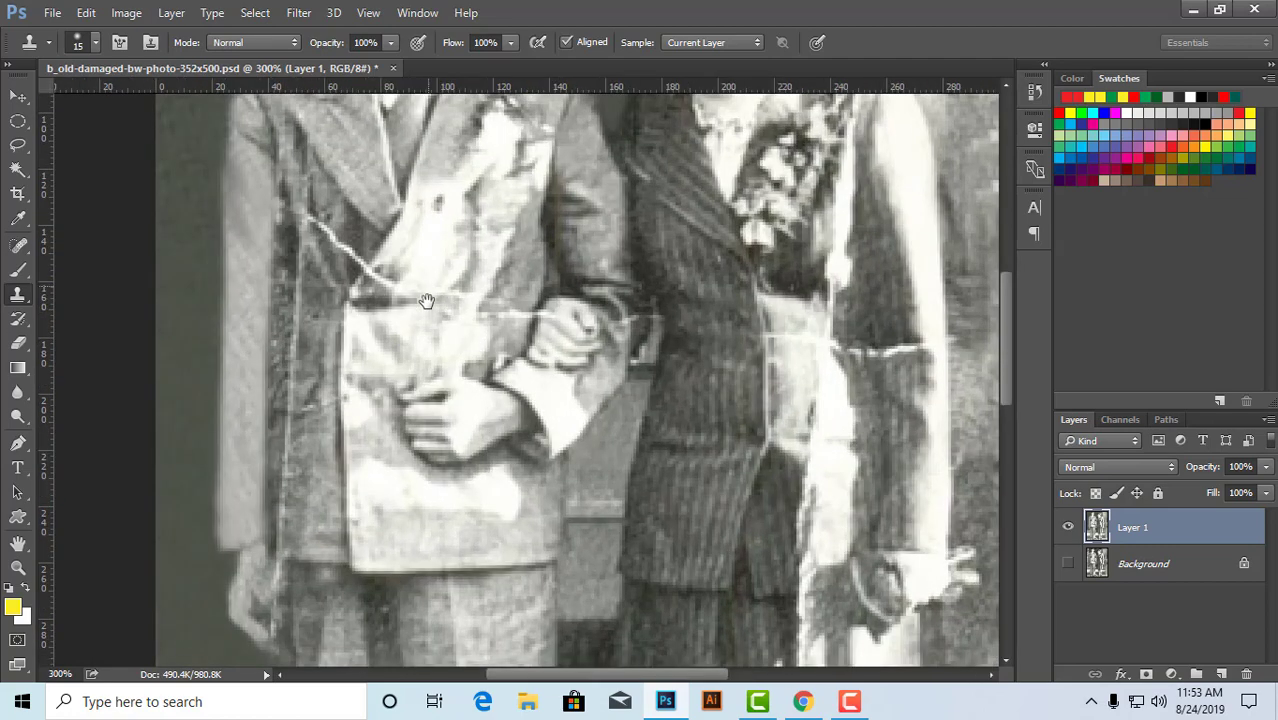
mouse_move(428, 300)
mouse_down()
mouse_move(462, 474)
mouse_move(445, 448)
mouse_up()
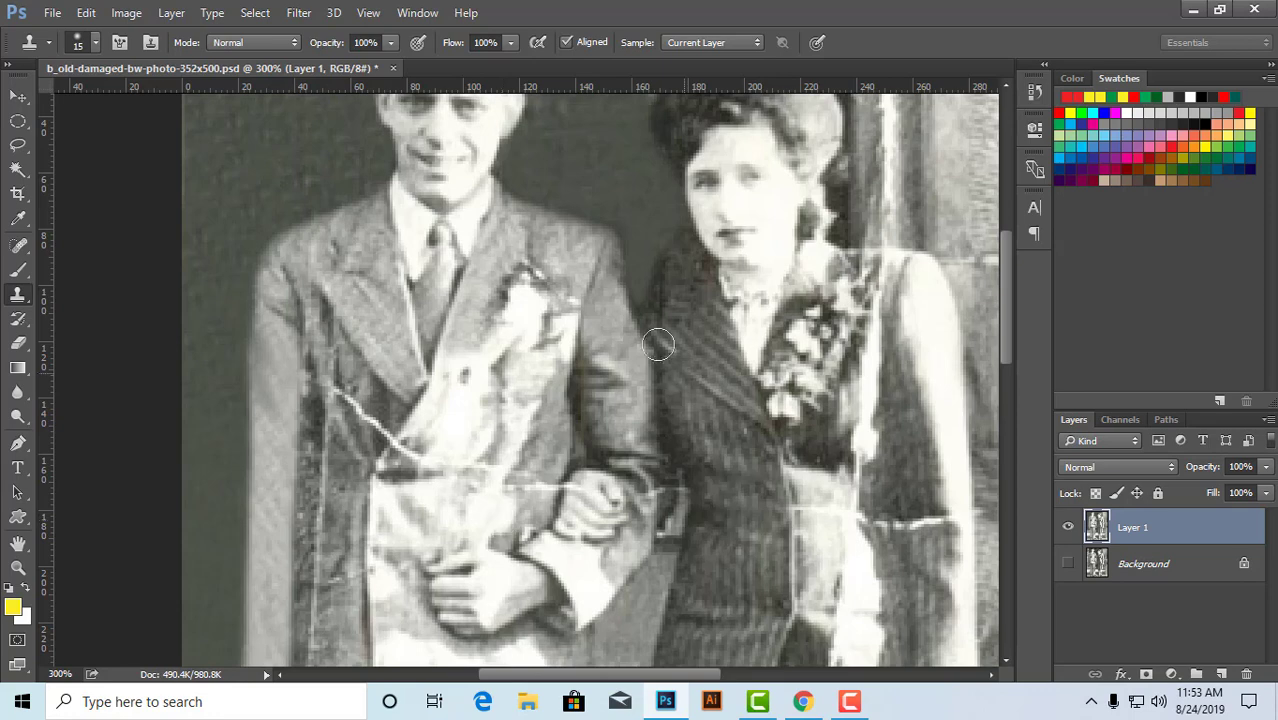
scroll(585, 340, up, 1)
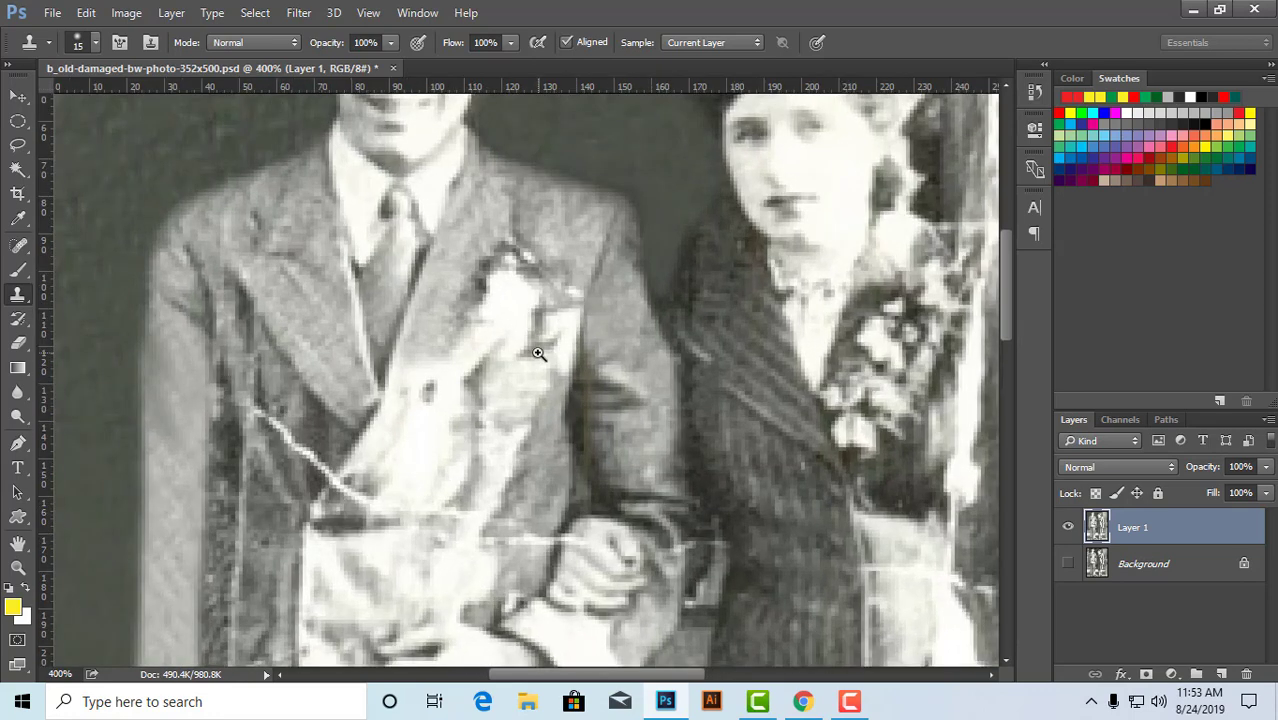
drag(562, 312, 600, 322)
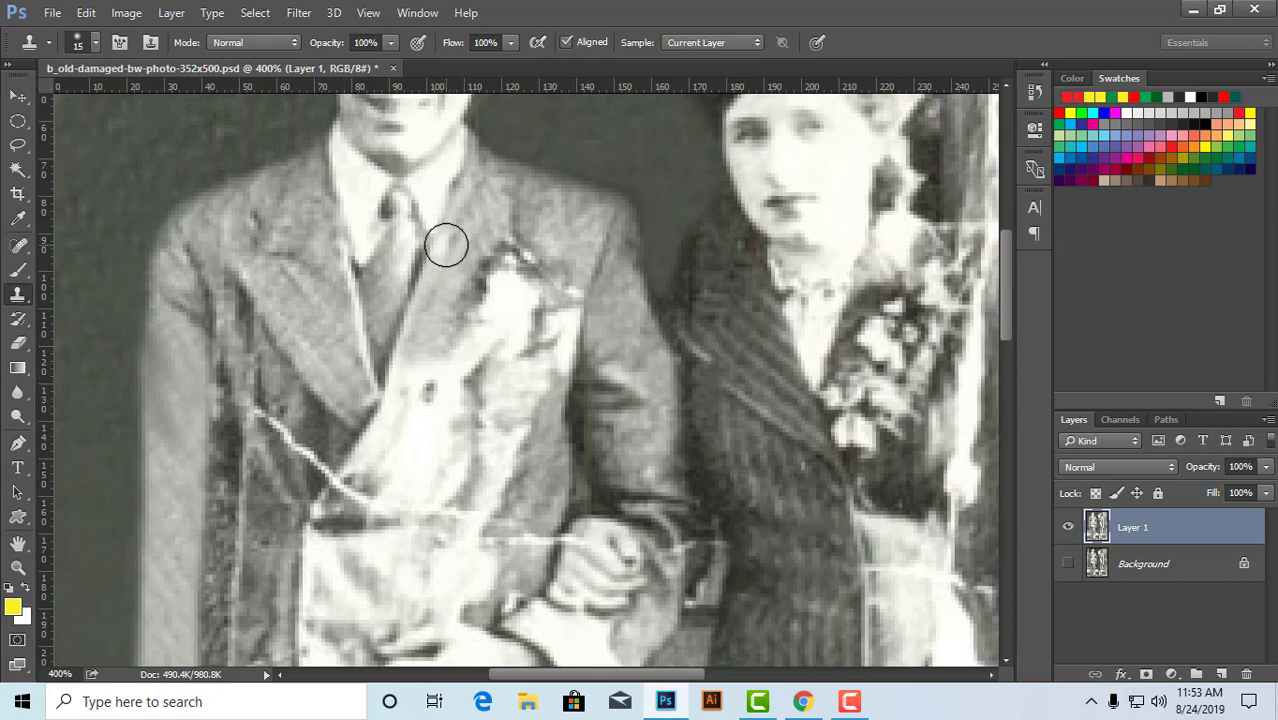
alt+click(438, 302)
mouse_move(485, 263)
mouse_down()
mouse_move(465, 320)
mouse_move(433, 337)
mouse_move(487, 256)
mouse_up()
alt+click(451, 298)
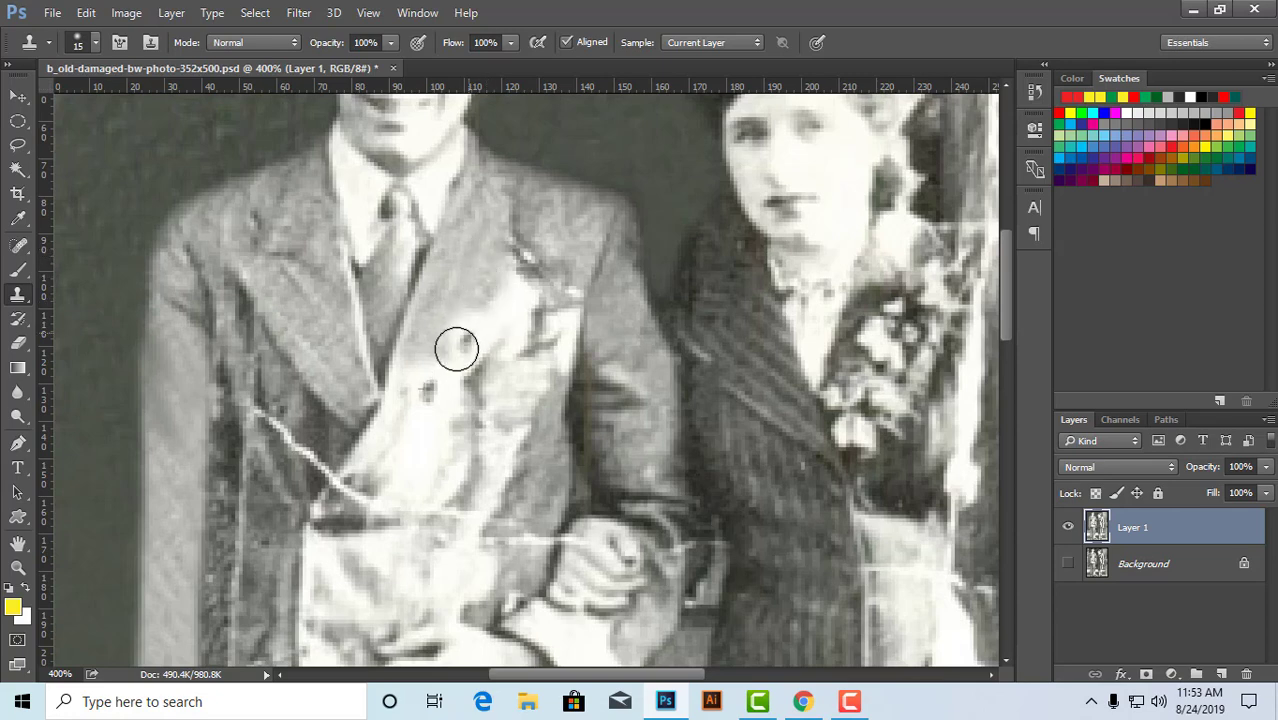
alt+click(467, 247)
drag(484, 292, 443, 359)
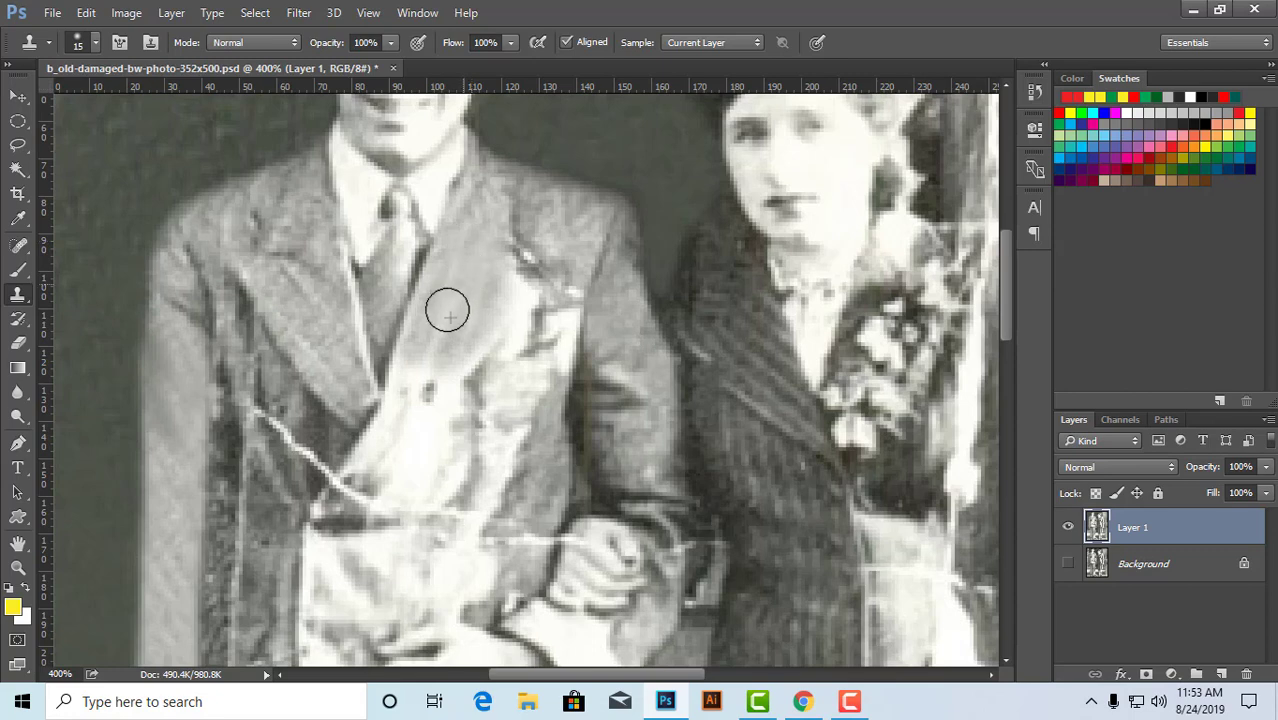
- Sample the opposite lapel and clone its fabric over the outer edge and lower part of the damaged lapel
alt+click(302, 313)
mouse_move(479, 284)
mouse_down()
mouse_move(430, 344)
mouse_move(459, 288)
mouse_move(445, 337)
mouse_move(492, 354)
mouse_up()
alt+click(304, 315)
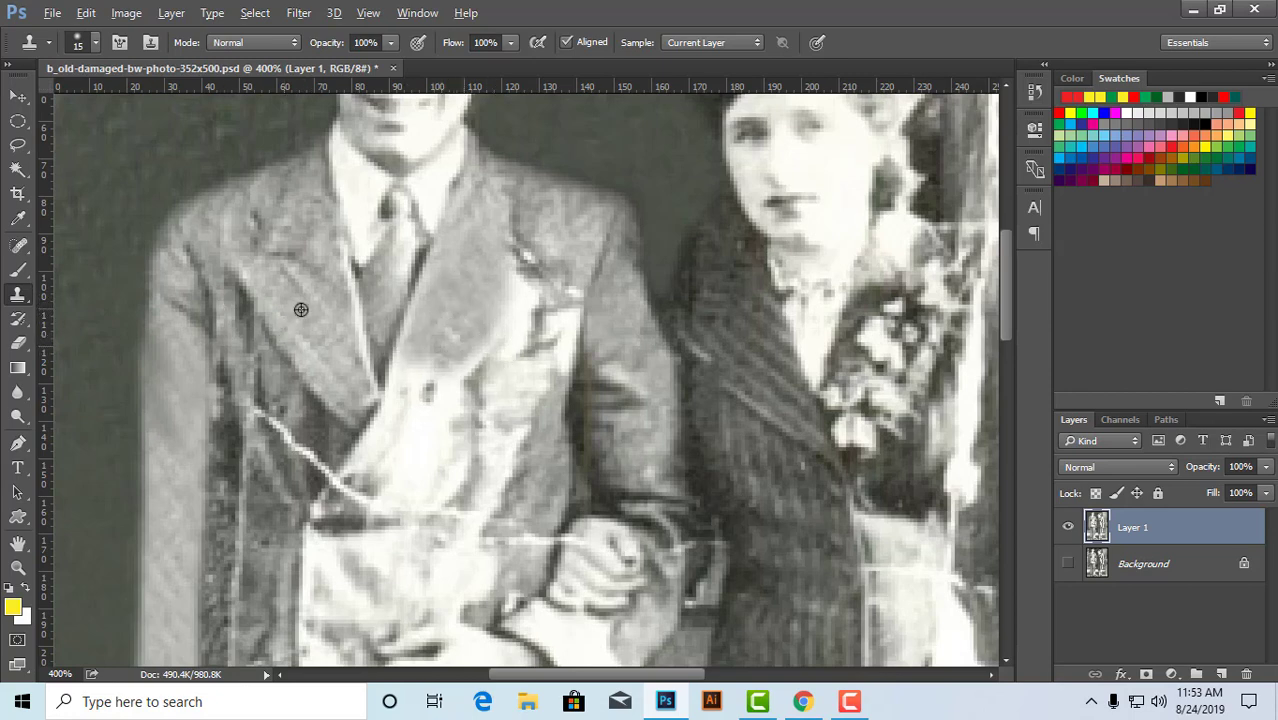
mouse_move(379, 360)
mouse_down()
mouse_move(424, 369)
mouse_move(400, 425)
mouse_up()
alt+click(324, 291)
mouse_move(460, 390)
mouse_down()
mouse_move(441, 366)
mouse_move(412, 420)
mouse_up()
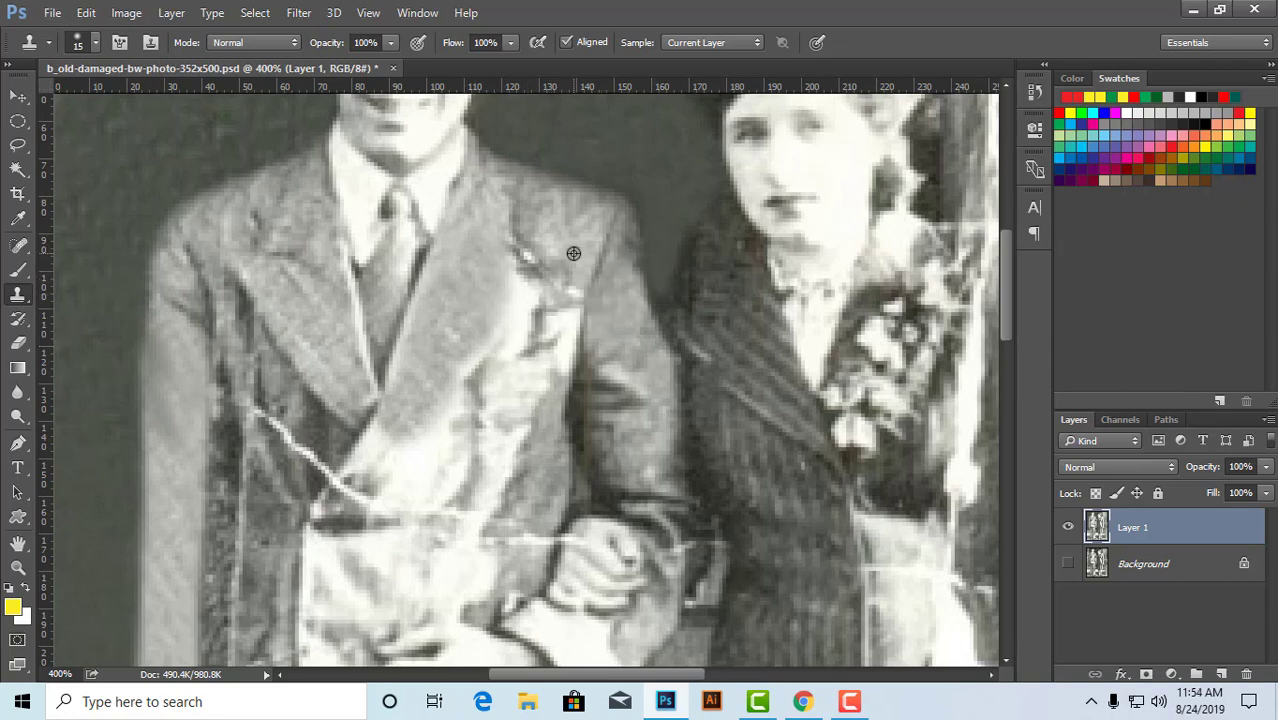
- Clone jacket fabric from below the shoulder over the torn white patch on the chest beside the repaired lapel
mouse_move(541, 266)
mouse_down()
mouse_move(528, 296)
mouse_move(544, 253)
mouse_move(539, 337)
mouse_up()
click(528, 310)
key(ctrl+alt+z)
alt+click(565, 246)
drag(566, 291, 545, 357)
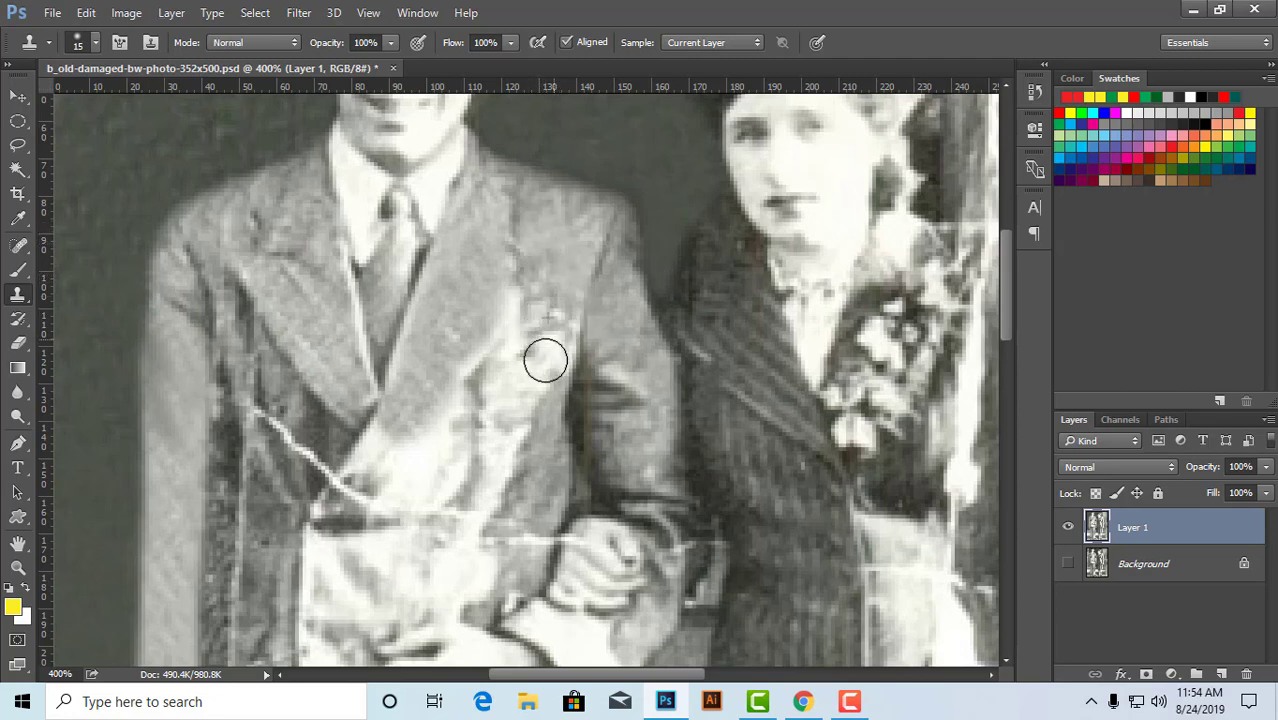
drag(571, 240, 520, 386)
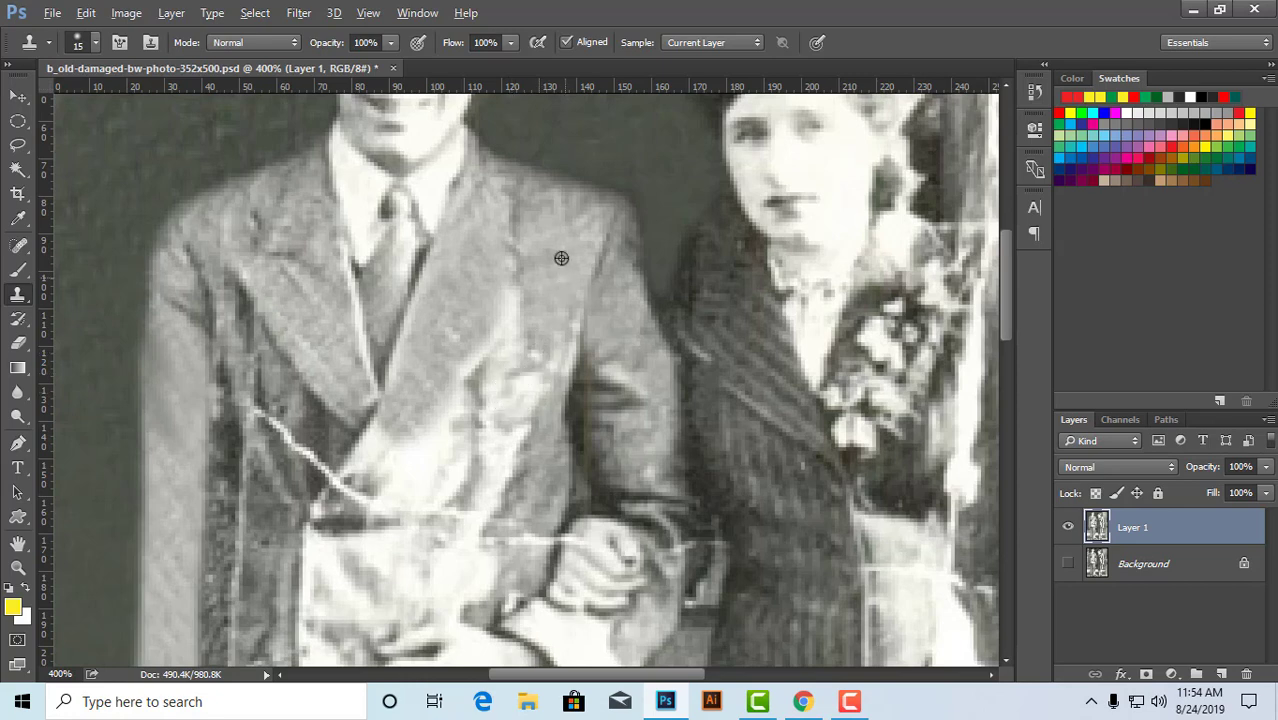
drag(539, 304, 504, 375)
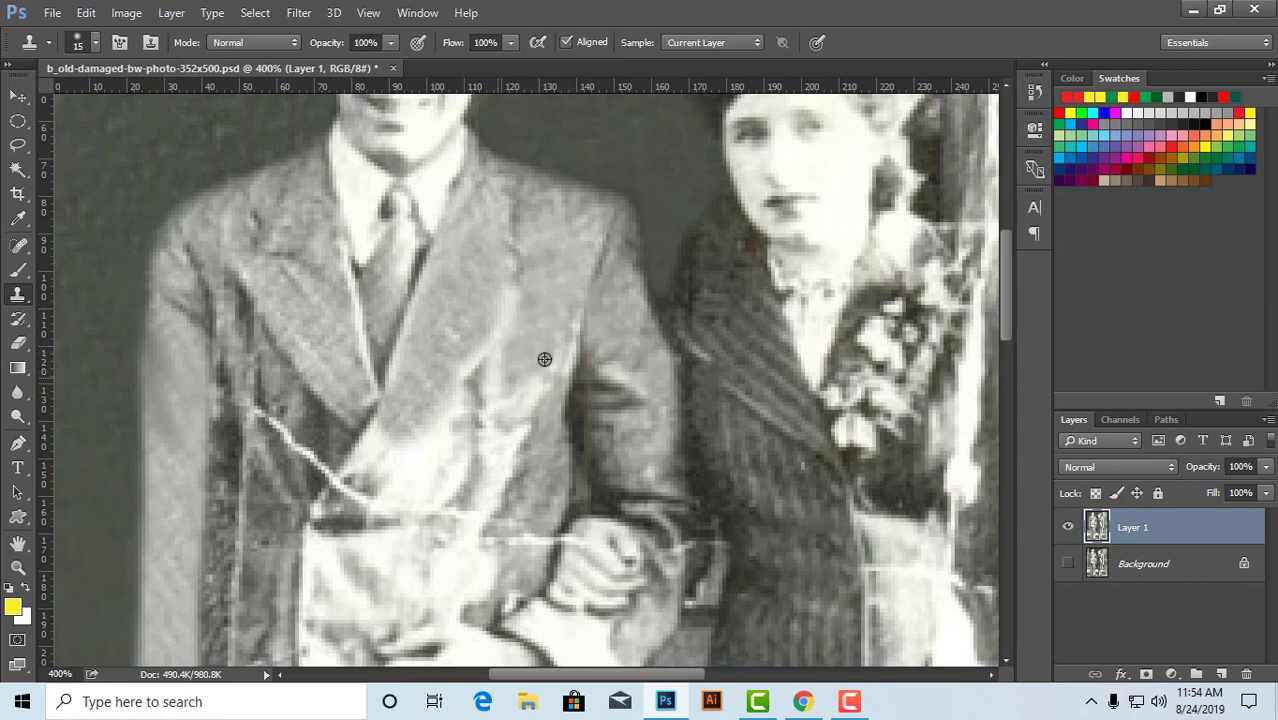
- Clone chest fabric down along the lapel's outer edge and across the remaining pale area toward the sleeve
mouse_move(532, 288)
mouse_down()
mouse_move(547, 328)
mouse_move(473, 393)
mouse_up()
alt+click(563, 262)
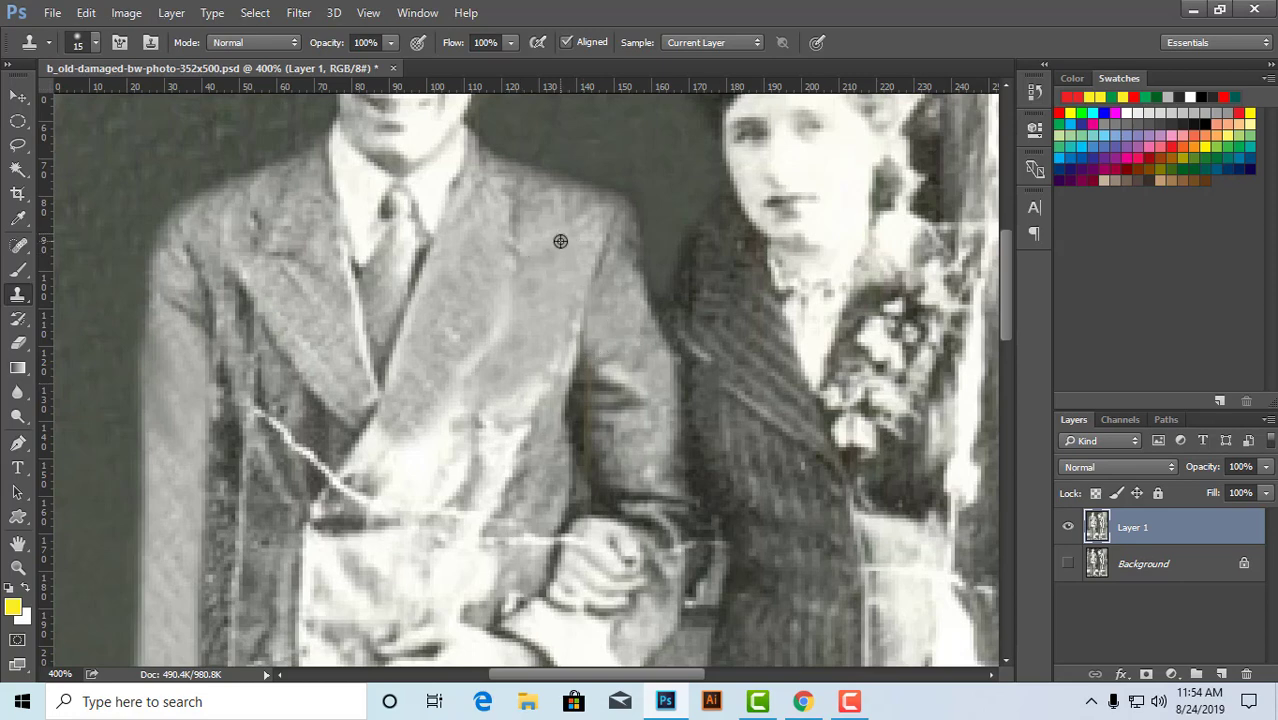
alt+click(560, 241)
mouse_move(528, 345)
mouse_down()
mouse_move(492, 397)
mouse_move(547, 378)
mouse_move(558, 343)
mouse_move(530, 361)
mouse_move(543, 325)
mouse_move(555, 323)
mouse_move(557, 375)
mouse_up()
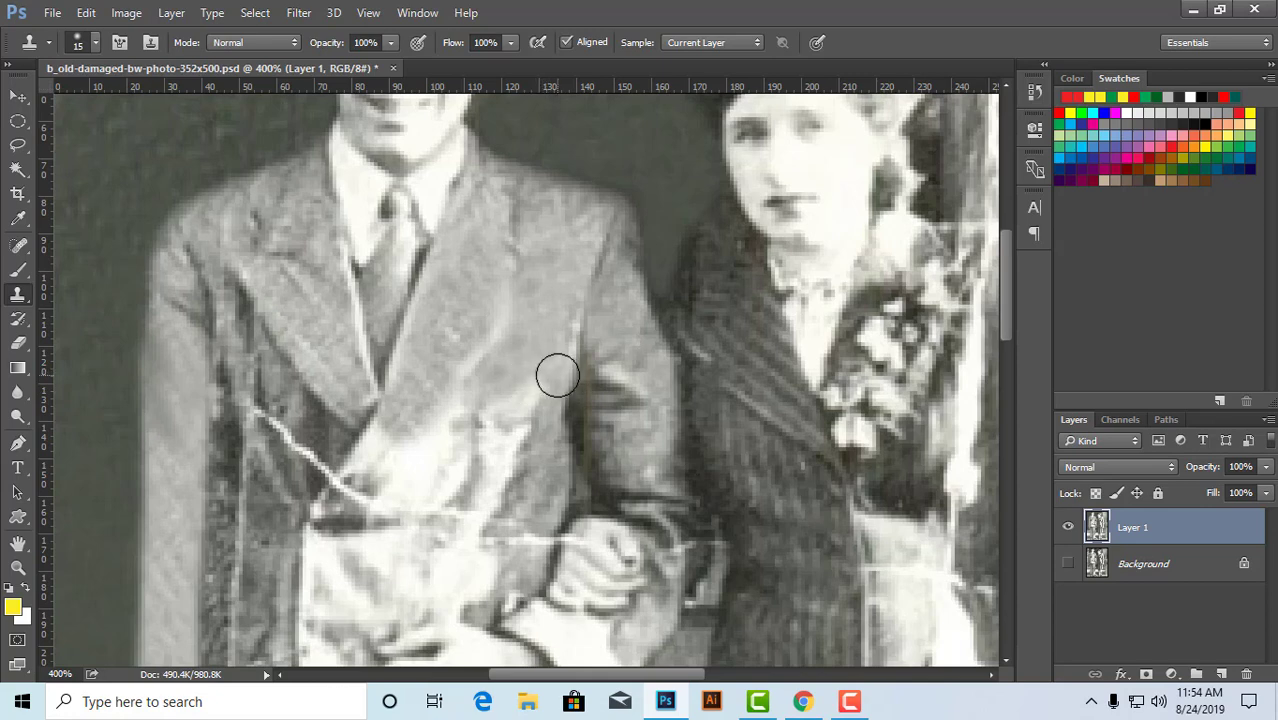
- Clone chest fabric over the upper edge of the pale streak on the man's jacket, stepping back the last retouch
drag(476, 305, 528, 235)
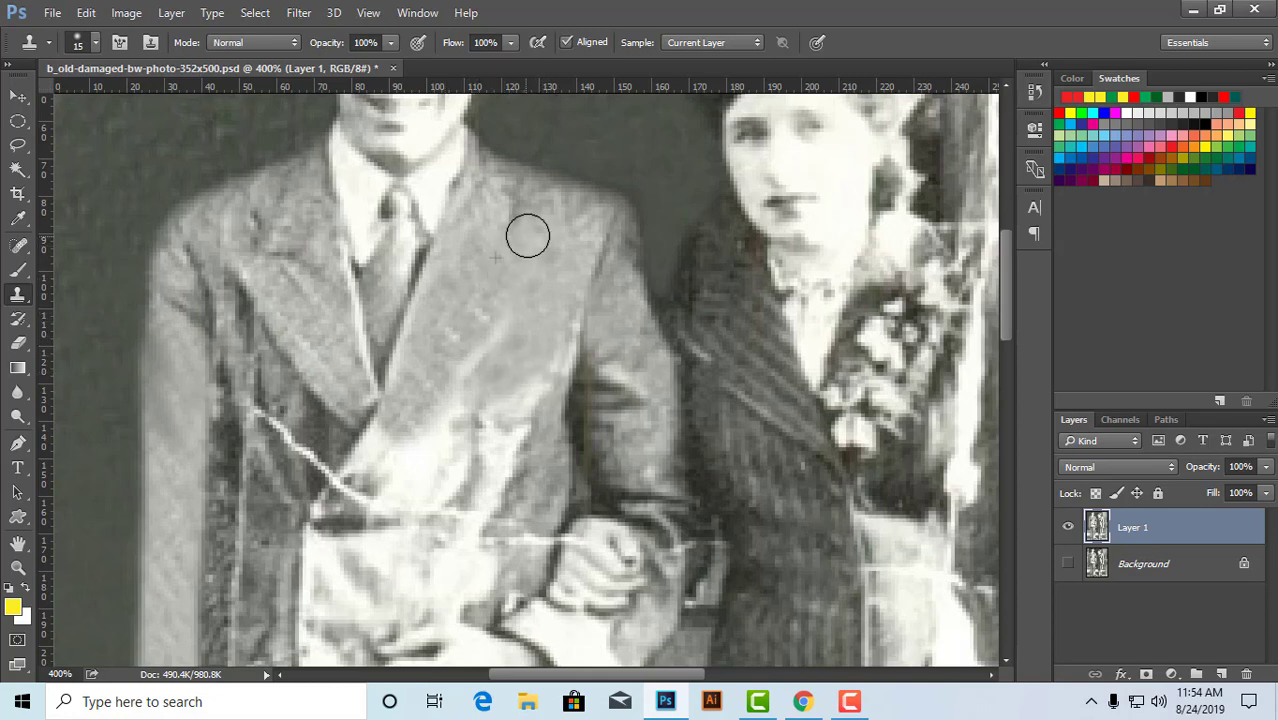
alt+click(472, 298)
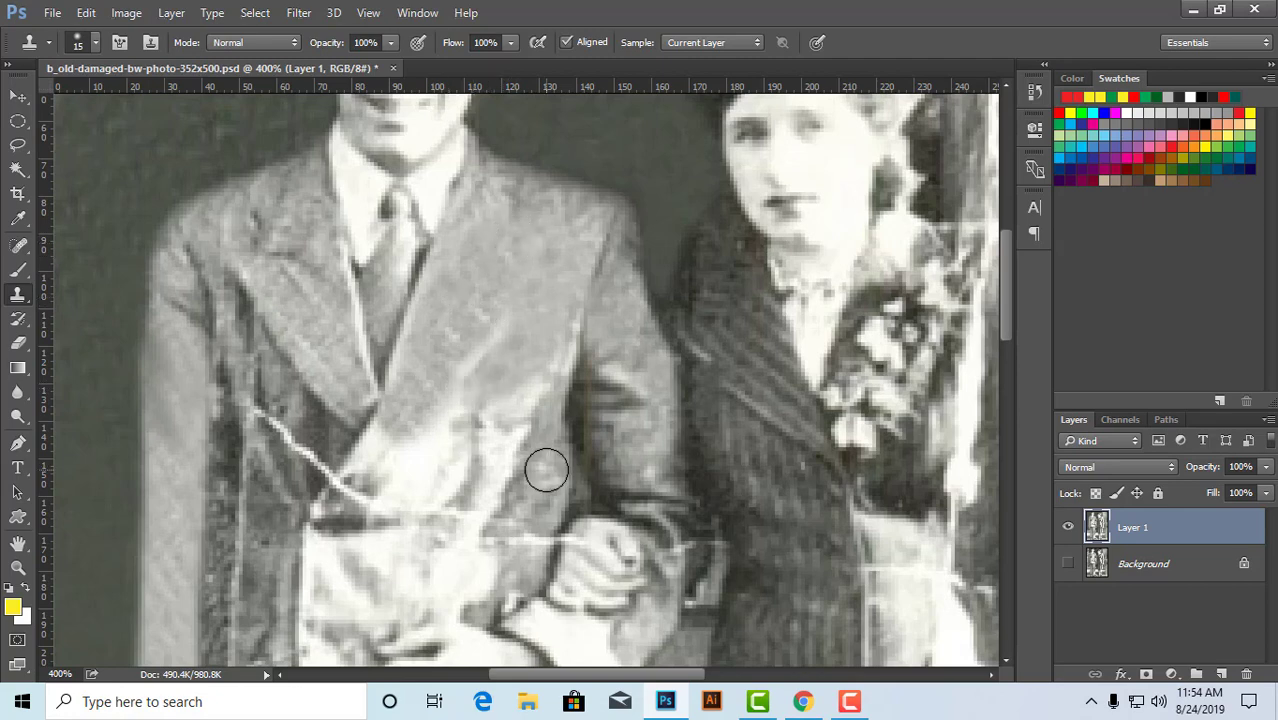
key(ctrl+alt+z)
alt+click(523, 333)
alt+click(523, 334)
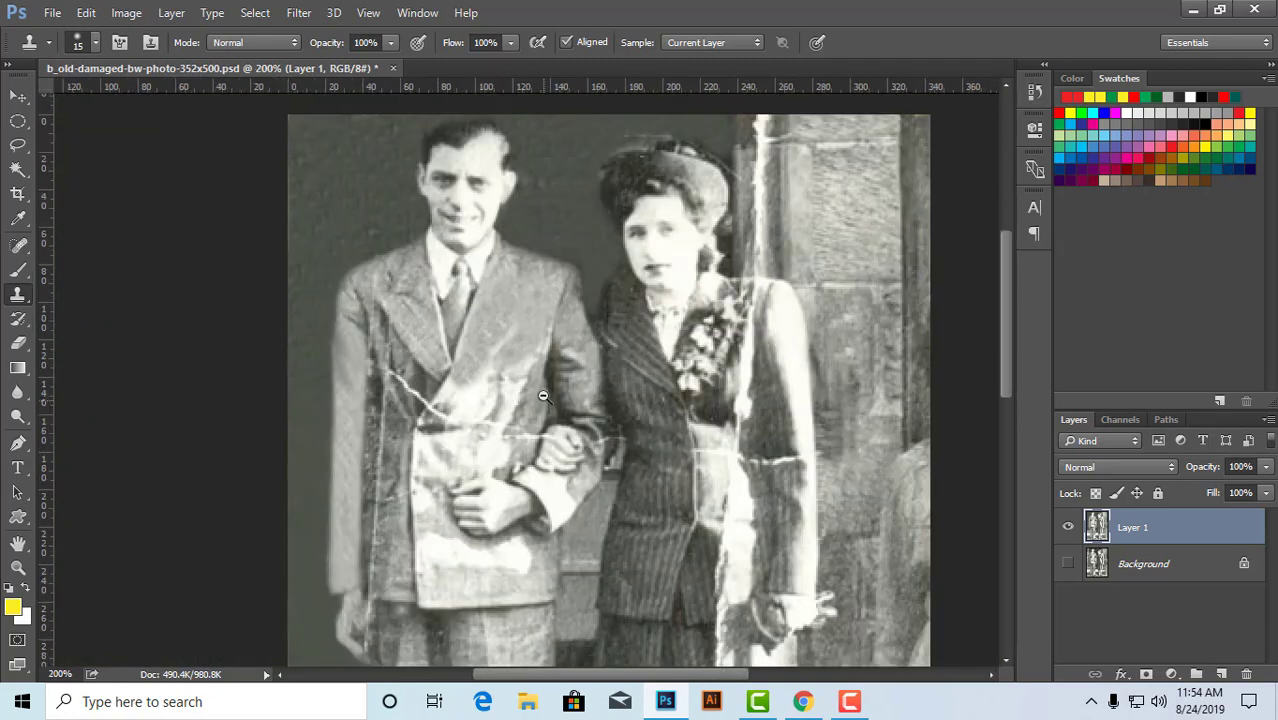
- Clone clean chest fabric down over the white damage between the repaired lapel and the man's bent arm
alt+click(543, 396)
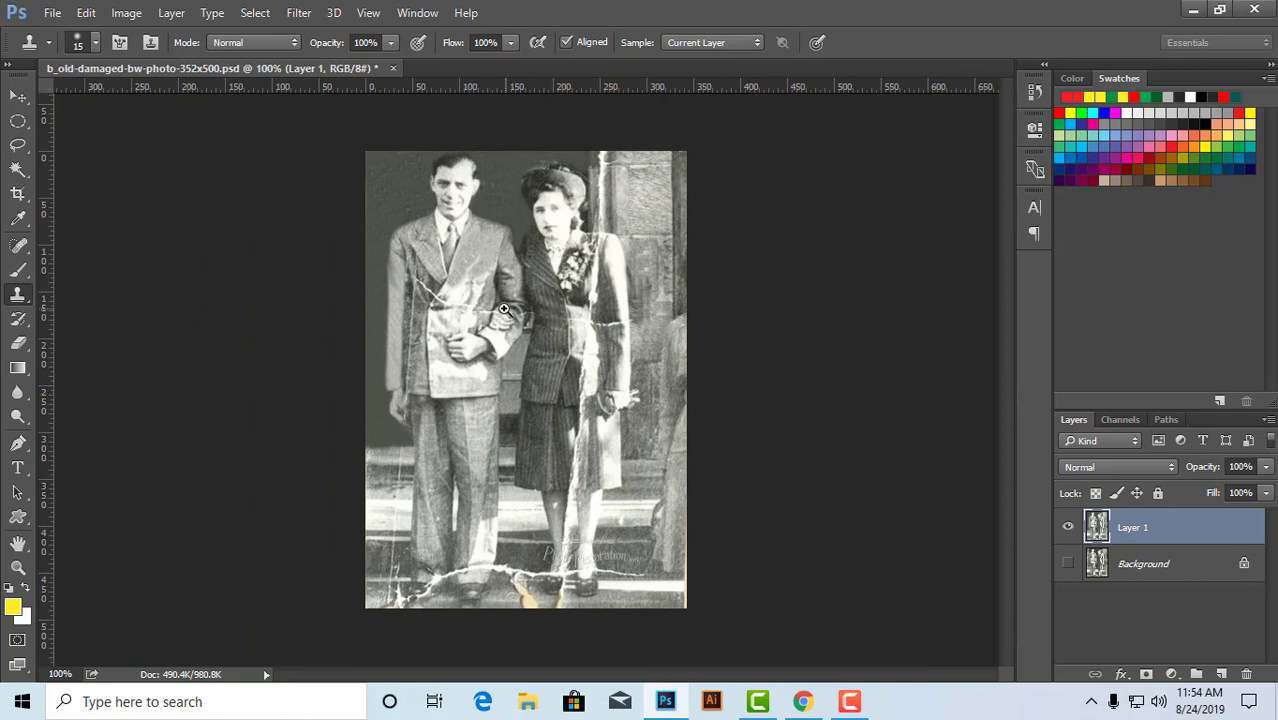
ctrl+click(505, 310)
ctrl+click(500, 308)
drag(443, 303, 453, 370)
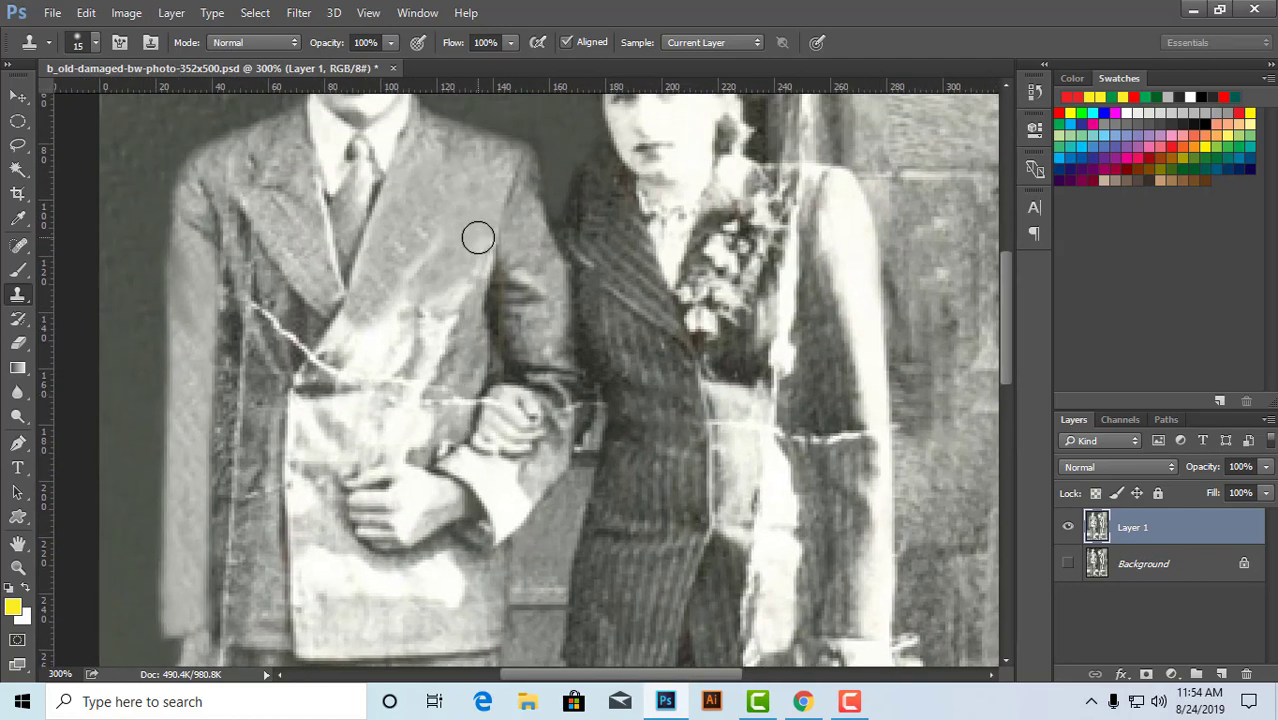
mouse_move(464, 278)
mouse_down()
mouse_move(441, 341)
mouse_move(391, 357)
mouse_up()
alt+click(459, 249)
alt+click(457, 272)
alt+click(445, 279)
drag(425, 291, 393, 346)
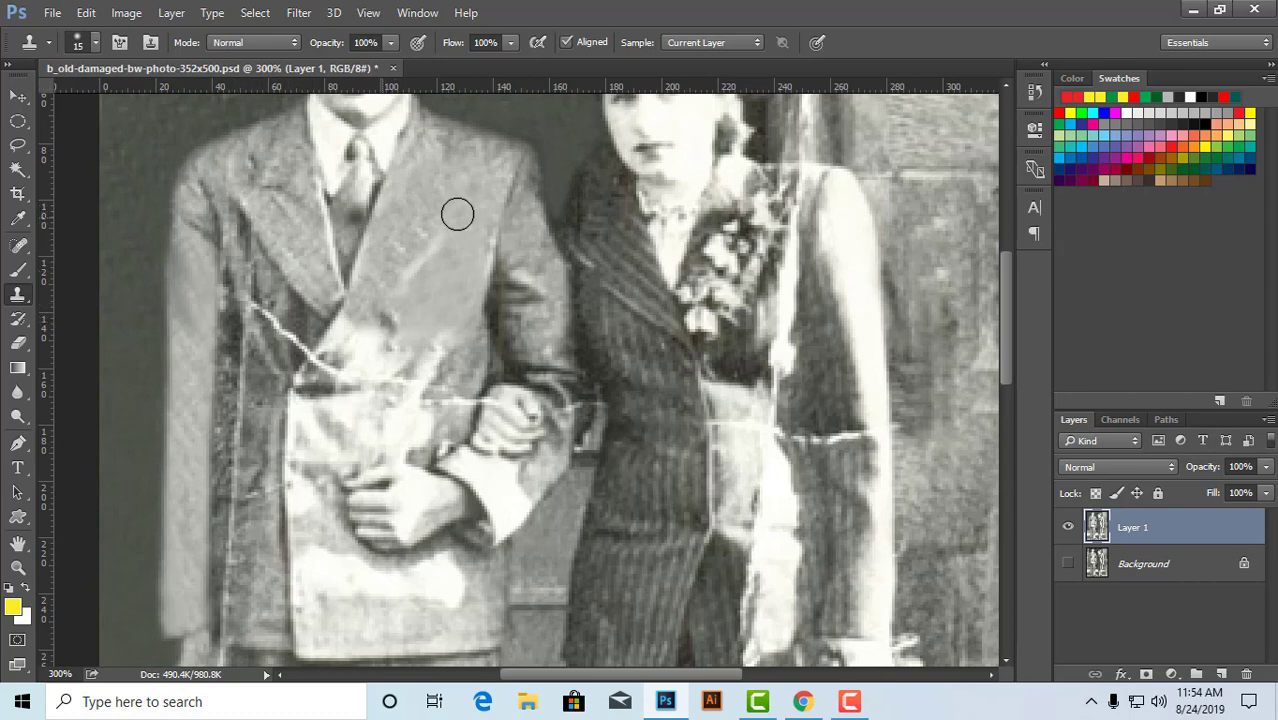
alt+click(448, 315)
mouse_move(449, 338)
mouse_down()
mouse_move(379, 377)
mouse_move(398, 347)
mouse_move(368, 360)
mouse_up()
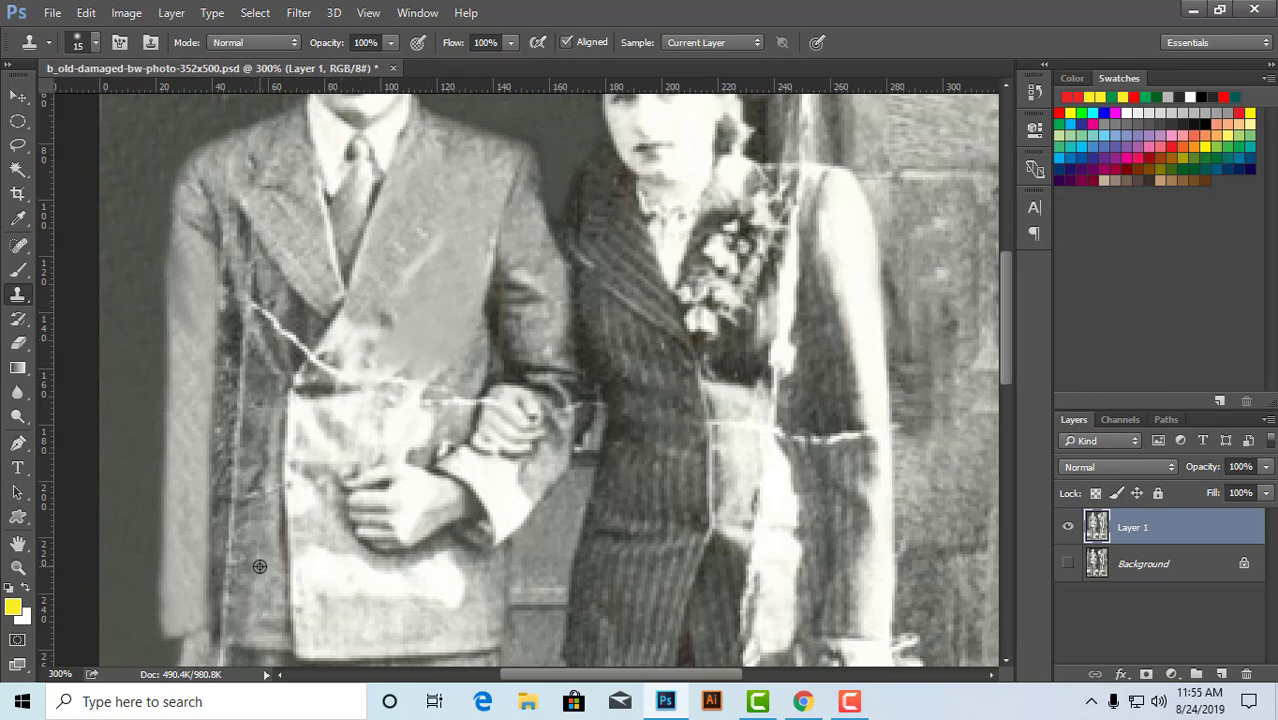
- Sample the opposite lapel and clone its fabric over the cracks and dark patches along its outer edge
mouse_move(258, 270)
mouse_down()
mouse_move(227, 222)
mouse_move(220, 256)
mouse_up()
mouse_move(287, 301)
mouse_down()
mouse_move(291, 281)
mouse_move(260, 277)
mouse_move(291, 321)
mouse_up()
click(290, 285)
alt+click(296, 231)
click(254, 257)
alt+click(299, 236)
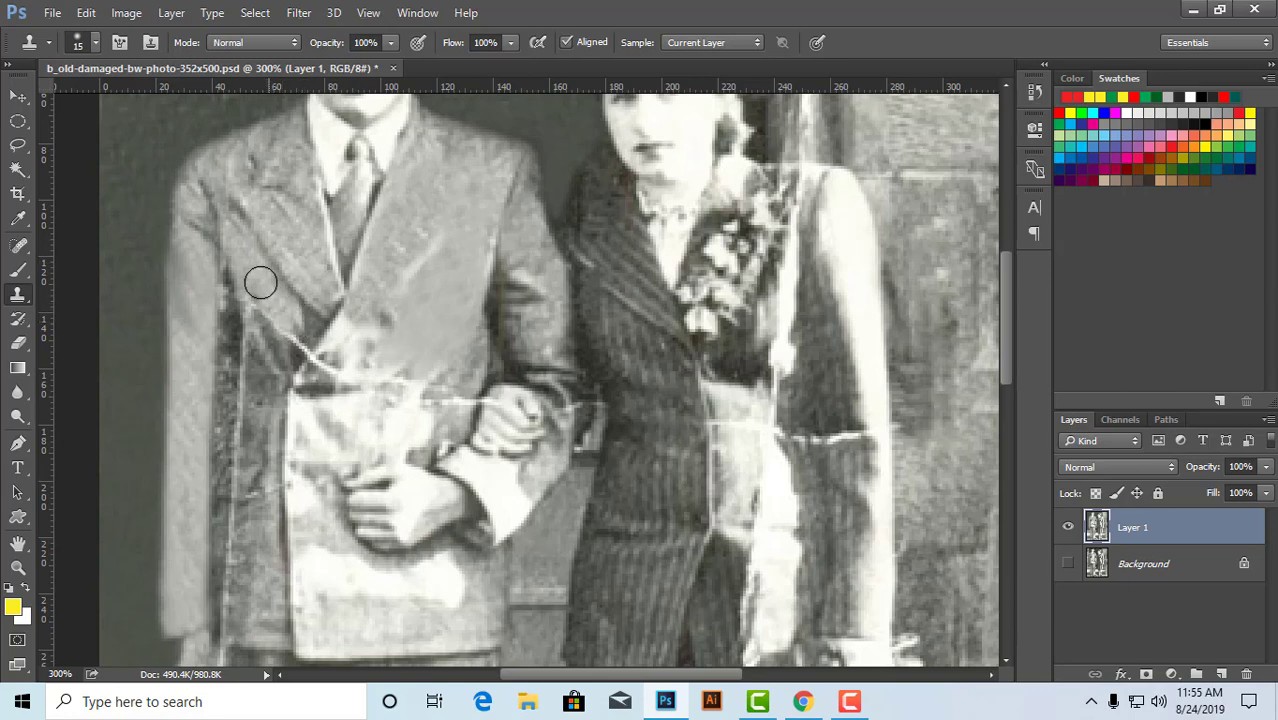
- Clone lapel fabric down the jacket side over the dark damage and the white crack below the lapel's tip
drag(243, 271, 265, 343)
alt+click(299, 231)
mouse_move(238, 277)
mouse_down()
mouse_move(228, 337)
mouse_move(250, 392)
mouse_up()
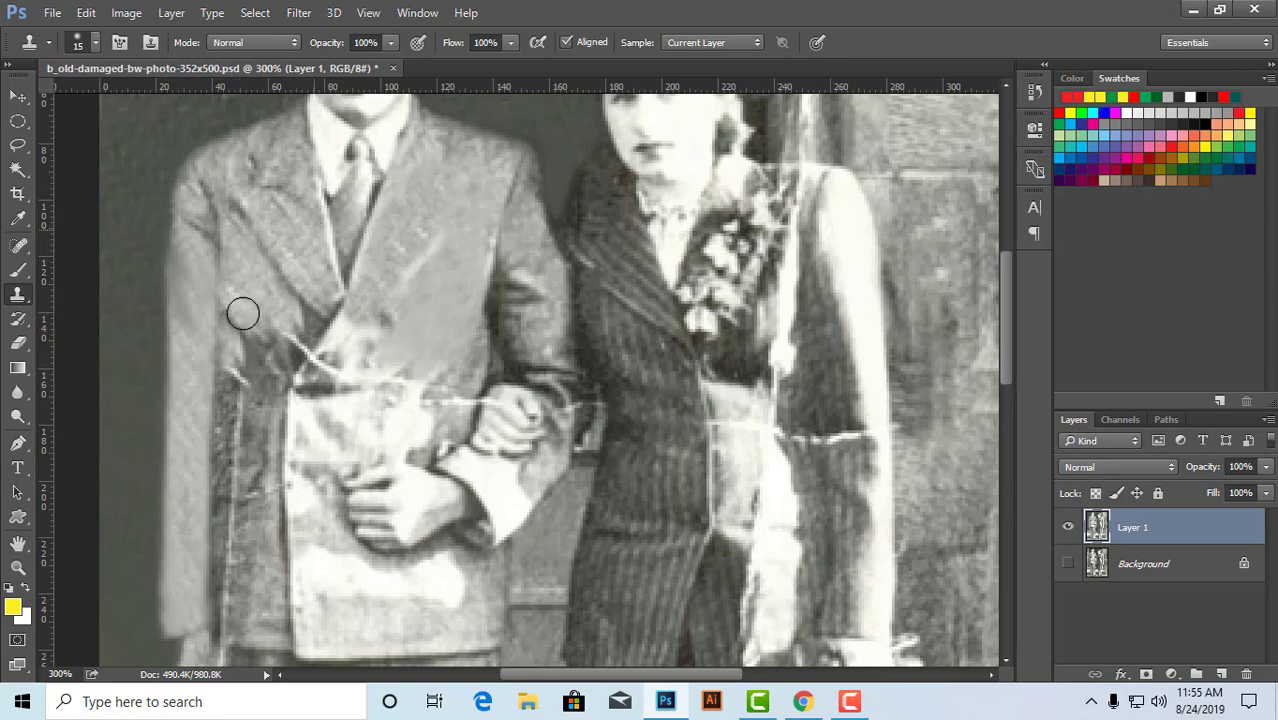
drag(244, 325, 250, 394)
alt+click(305, 235)
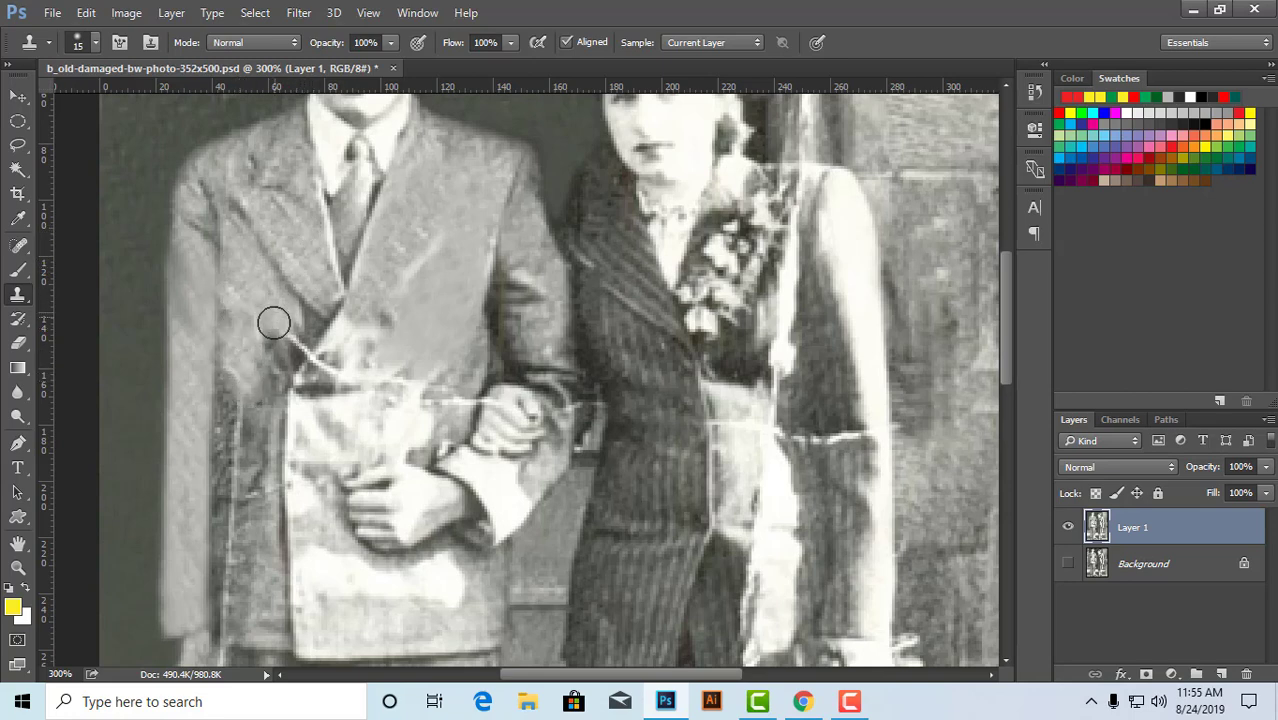
mouse_move(274, 322)
mouse_down()
mouse_move(263, 401)
mouse_move(266, 384)
mouse_up()
alt+click(312, 218)
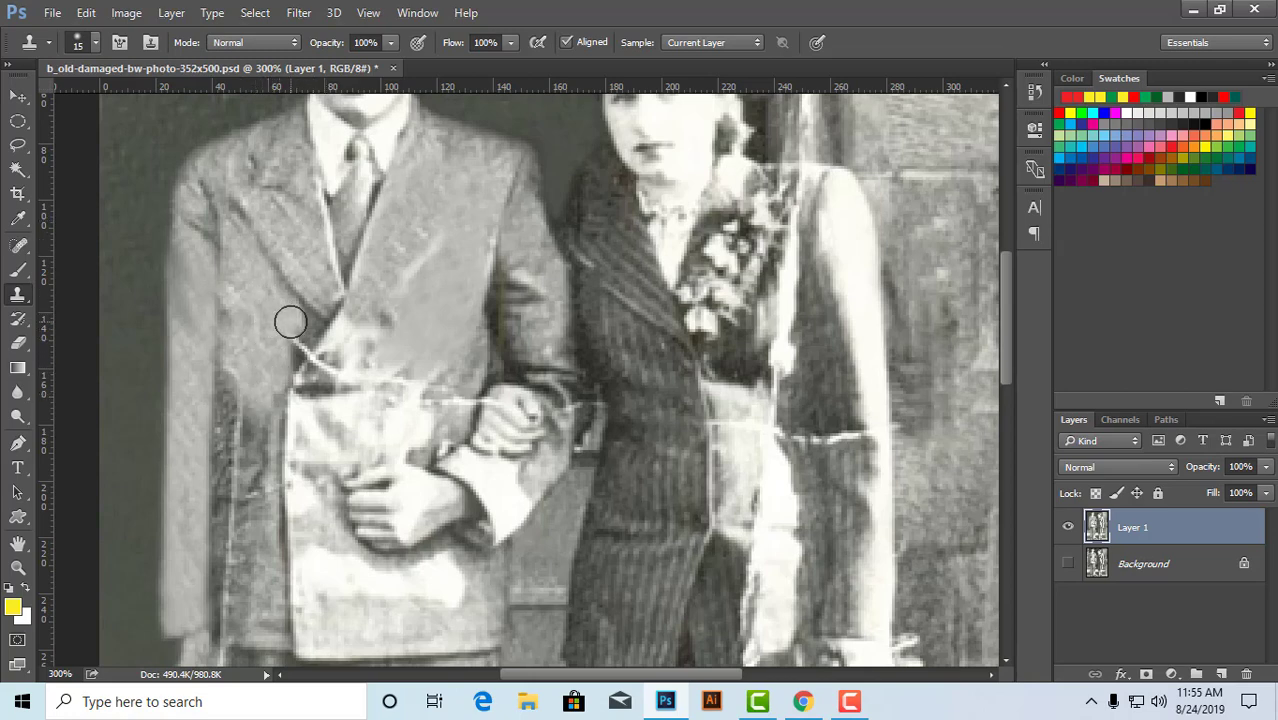
mouse_move(290, 321)
mouse_down()
mouse_move(300, 334)
mouse_move(280, 355)
mouse_up()
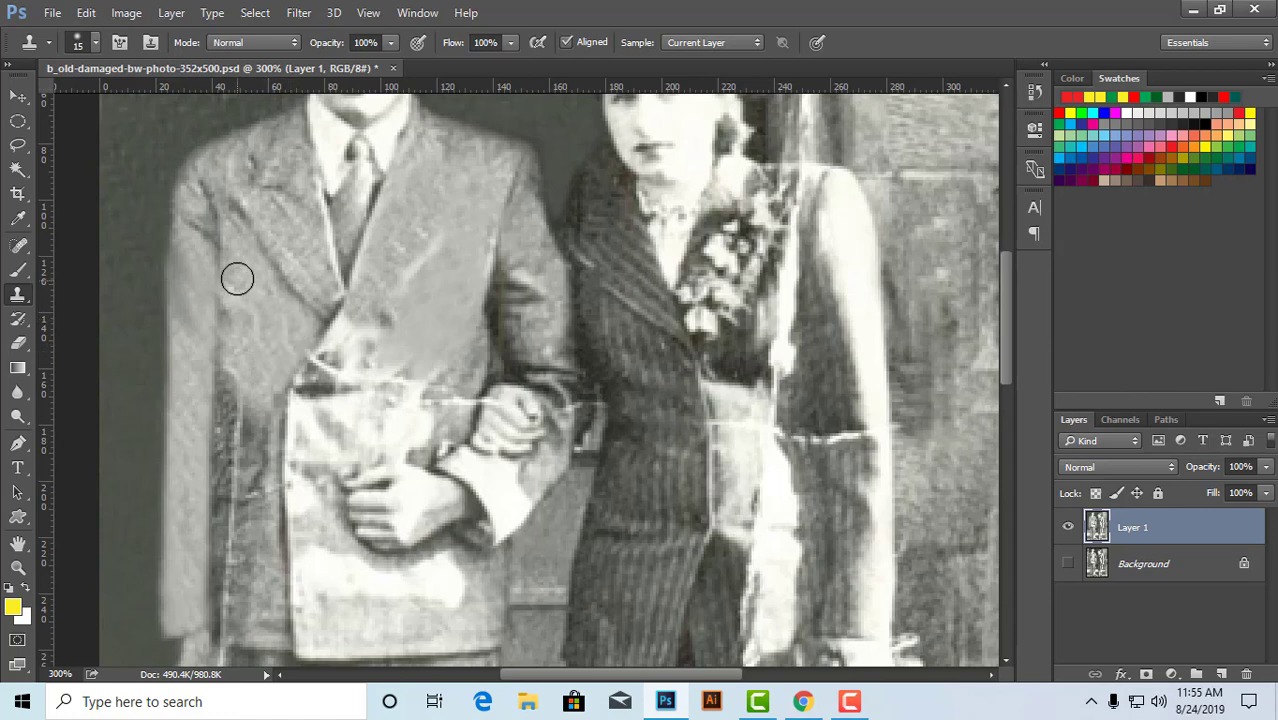
- Clone the repaired fabric over the vertical scratch and dark stains at the jacket's waist beside the hanging sleeve
drag(237, 279, 236, 325)
alt+click(264, 334)
click(249, 367)
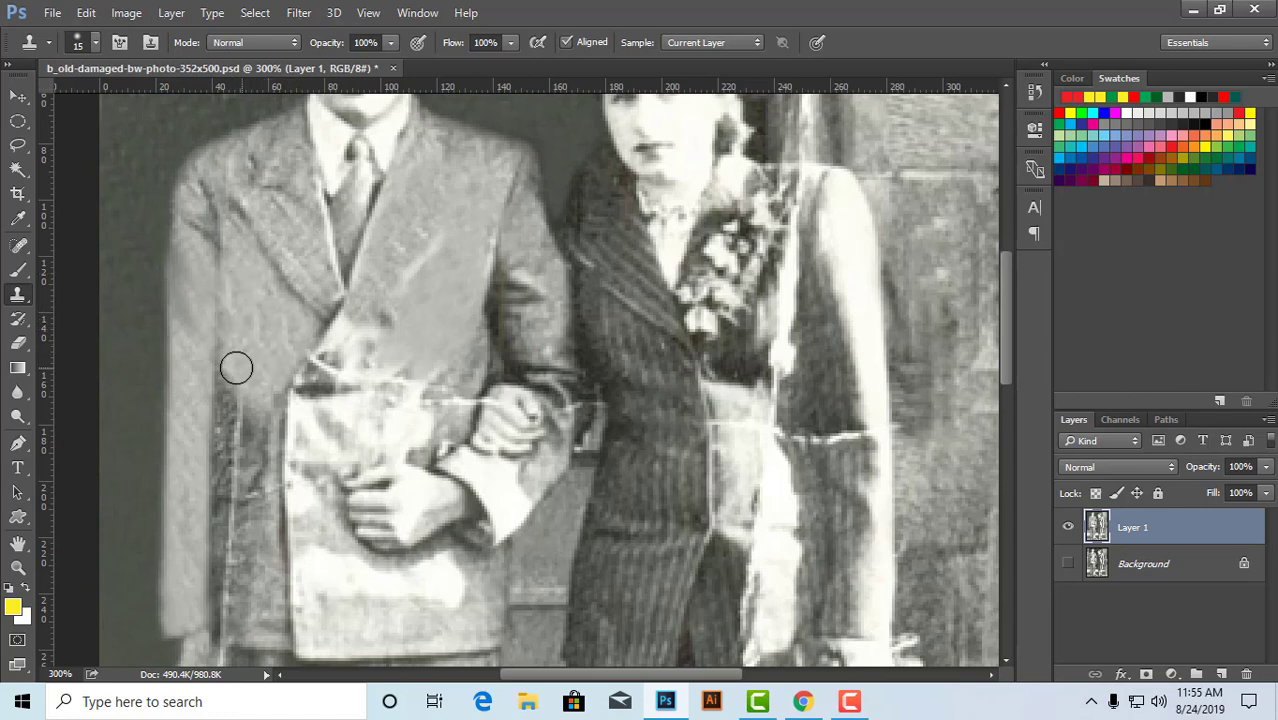
drag(234, 381, 235, 424)
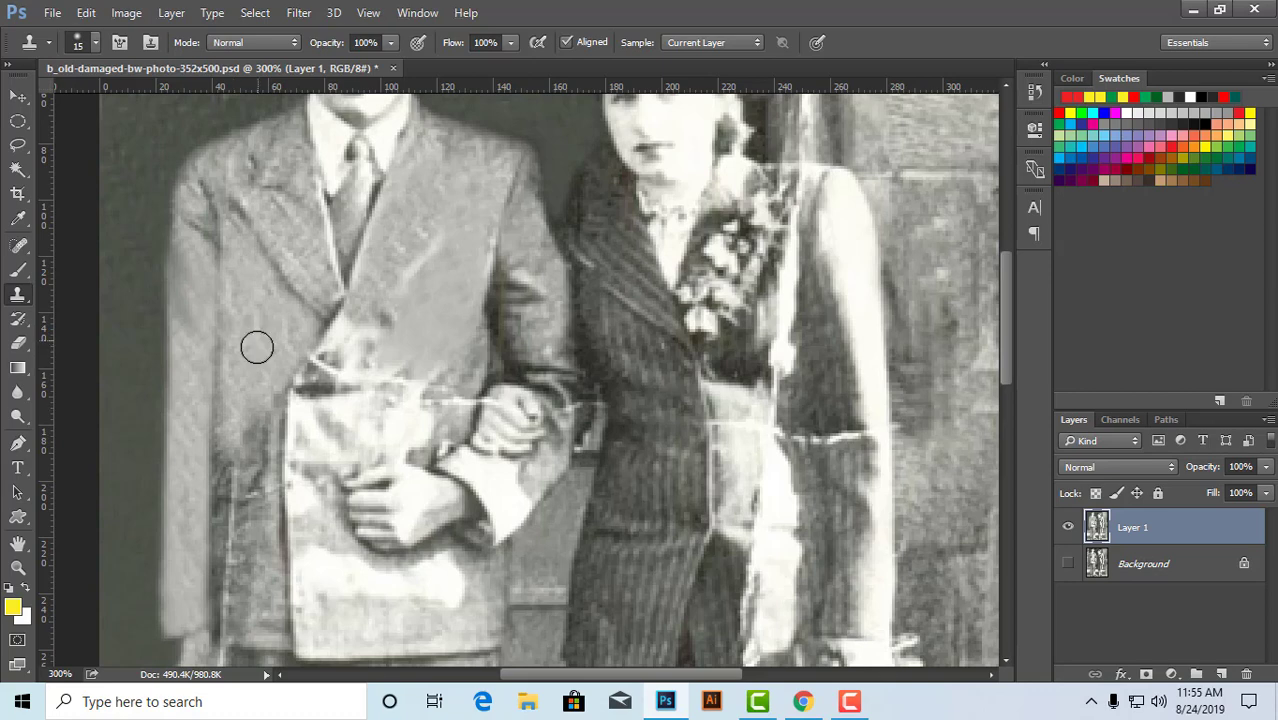
drag(256, 347, 233, 451)
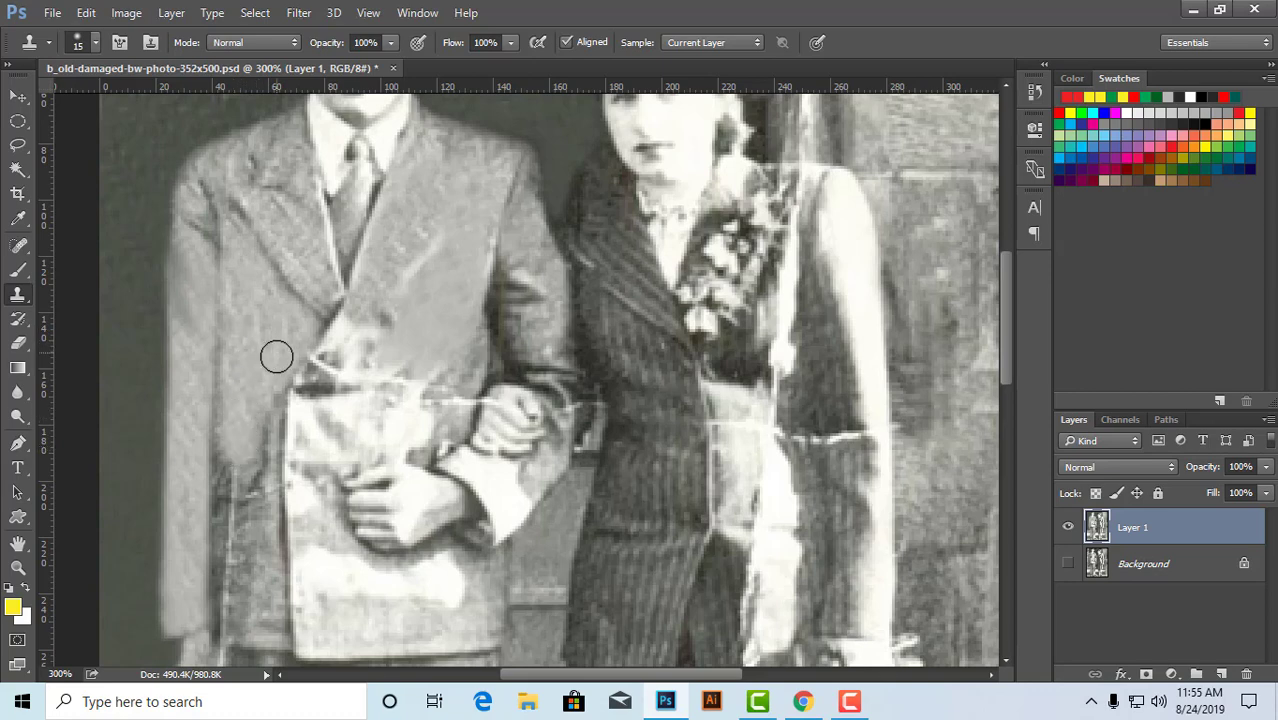
drag(277, 356, 262, 448)
- Extend the cloned fabric down the jacket side beside the hanging sleeve, covering the scratches to the hem
mouse_move(262, 328)
mouse_down()
mouse_move(234, 412)
mouse_move(233, 544)
mouse_move(222, 578)
mouse_up()
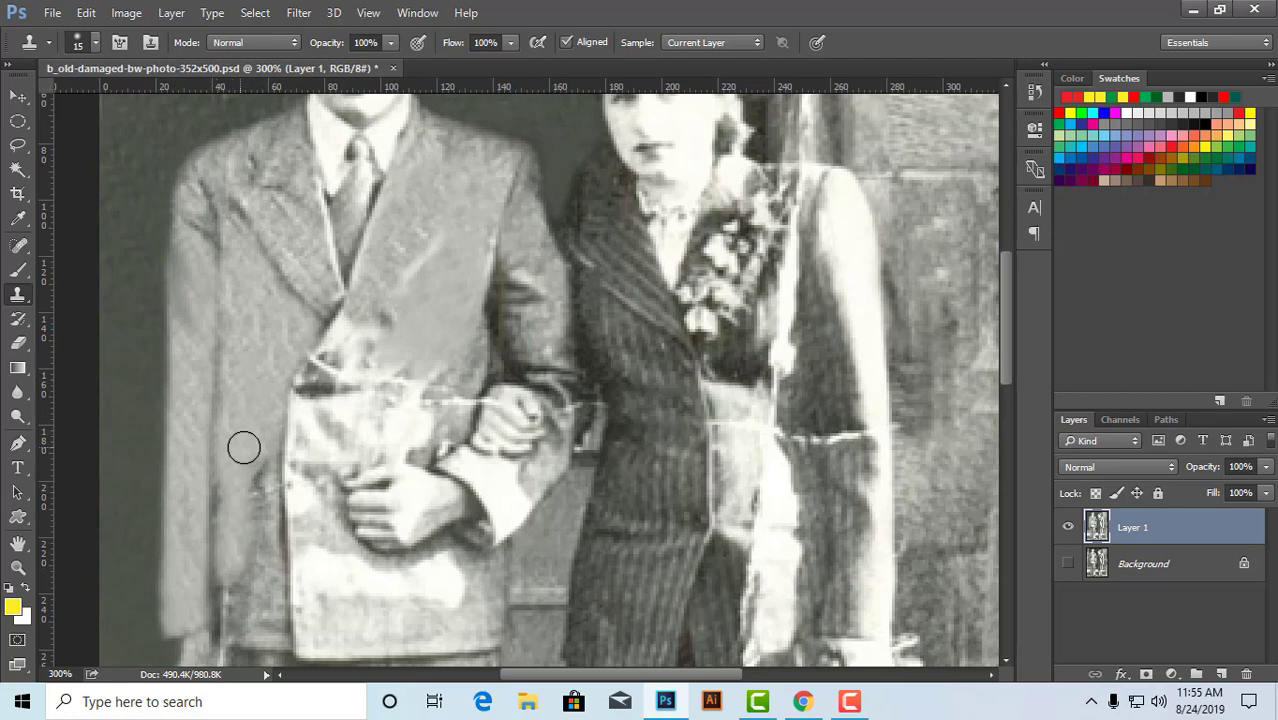
drag(244, 448, 264, 528)
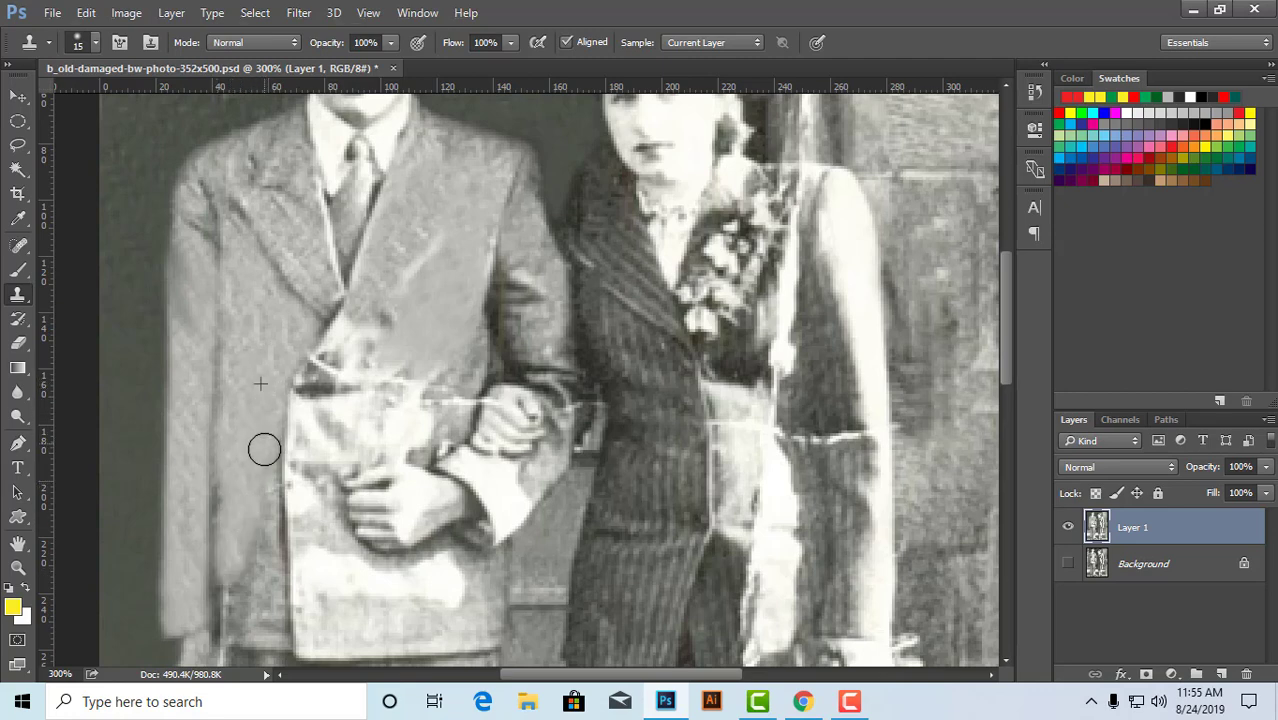
drag(264, 449, 265, 554)
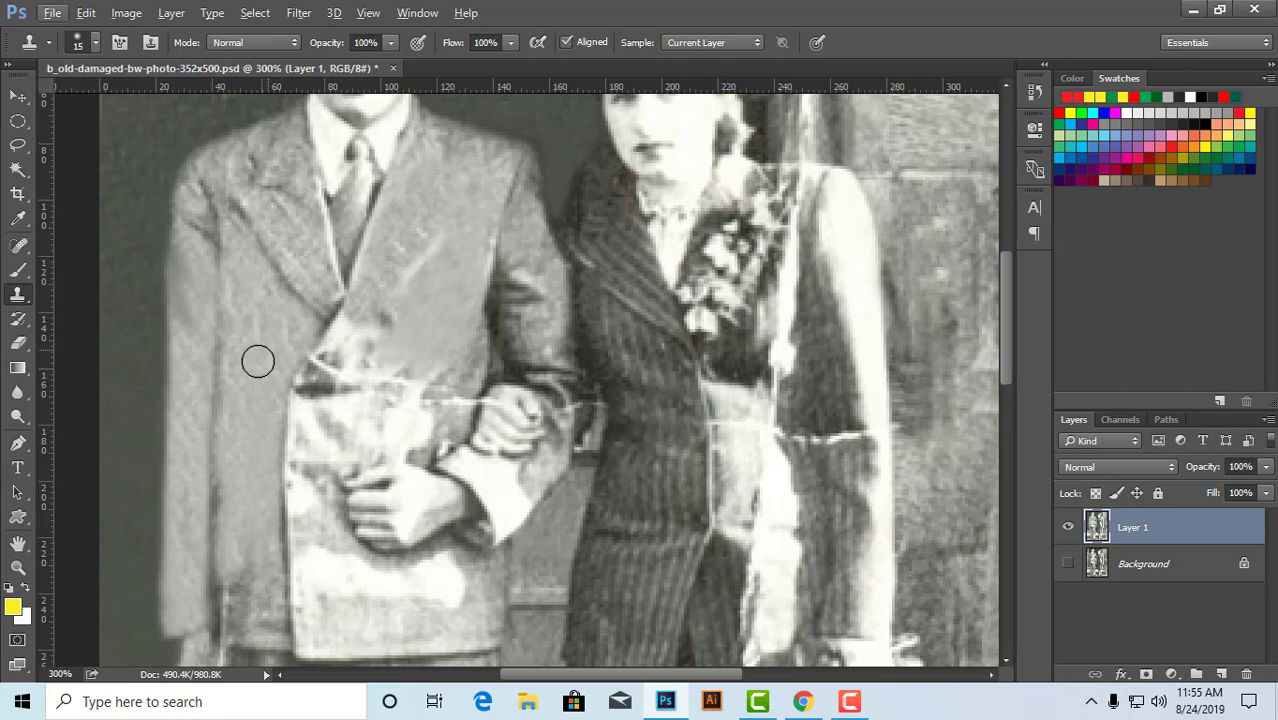
drag(264, 505, 267, 650)
mouse_move(231, 469)
mouse_down()
mouse_move(222, 550)
mouse_move(242, 648)
mouse_up()
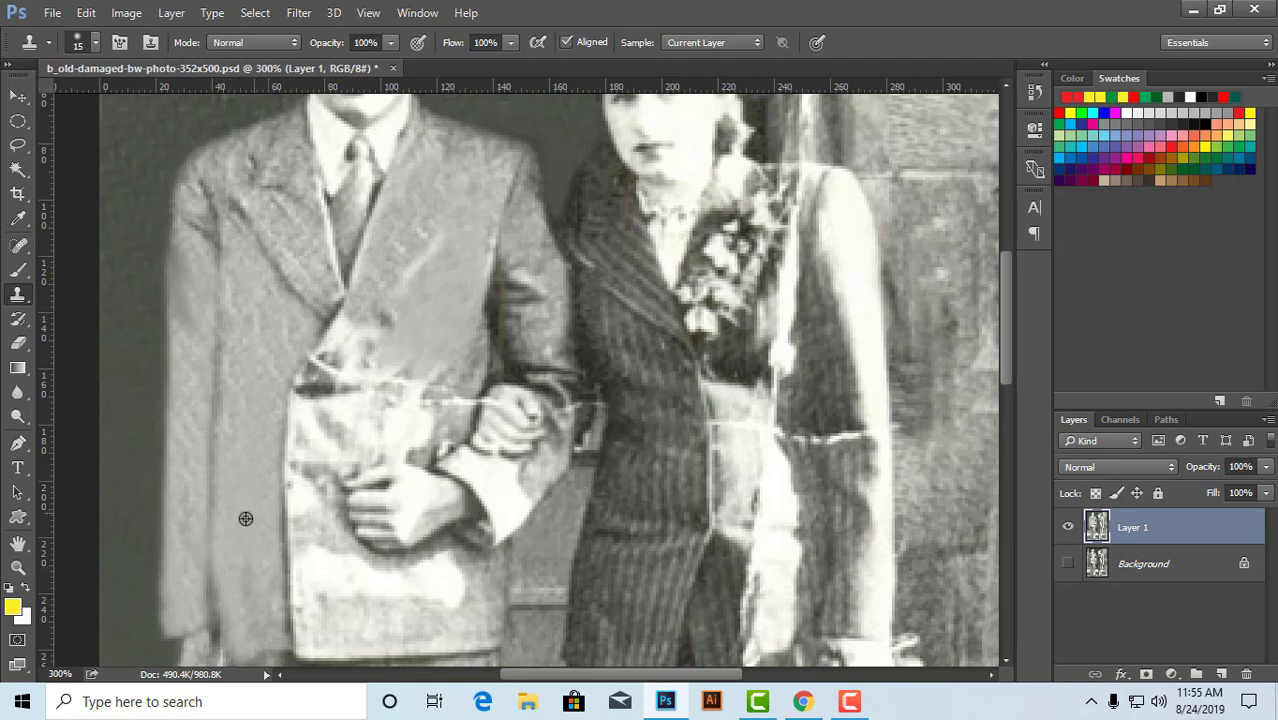
mouse_move(226, 582)
mouse_down()
mouse_move(228, 636)
mouse_move(268, 650)
mouse_up()
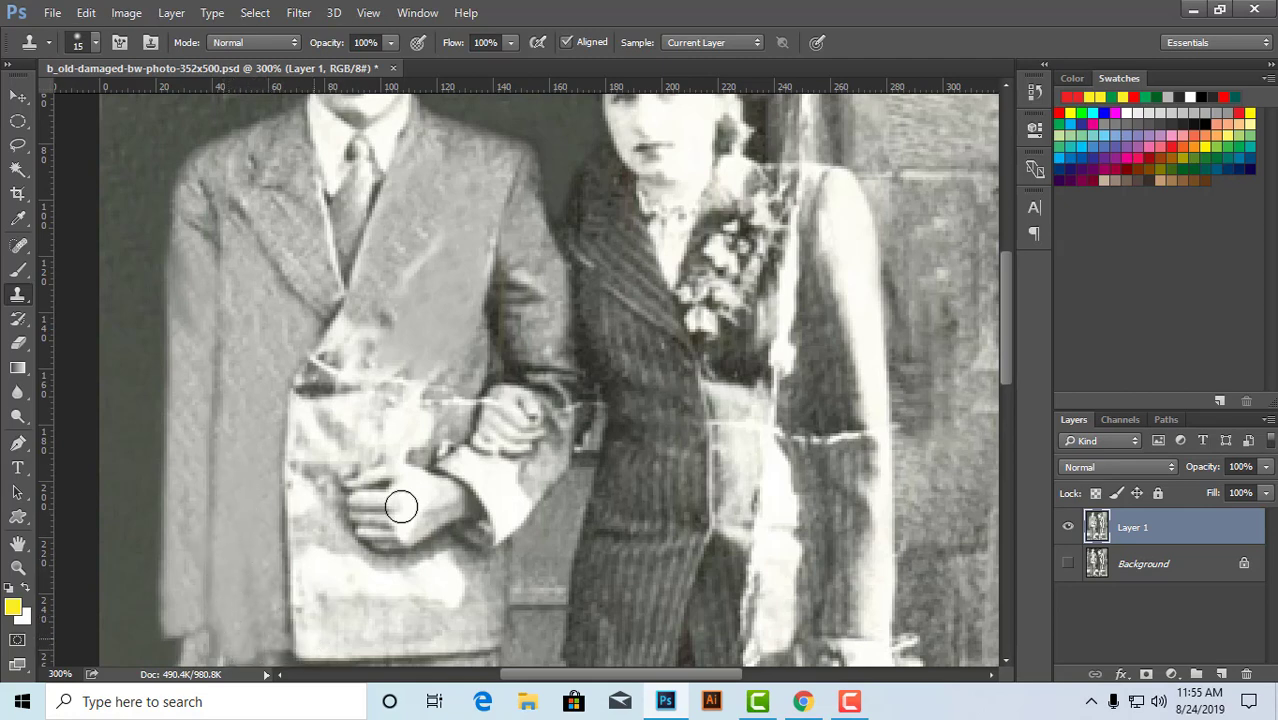
- Clone fabric from the repaired jacket side over the pale patch and dark spot below the crossing lapels
key(ctrl+minus)
key(ctrl+minus)
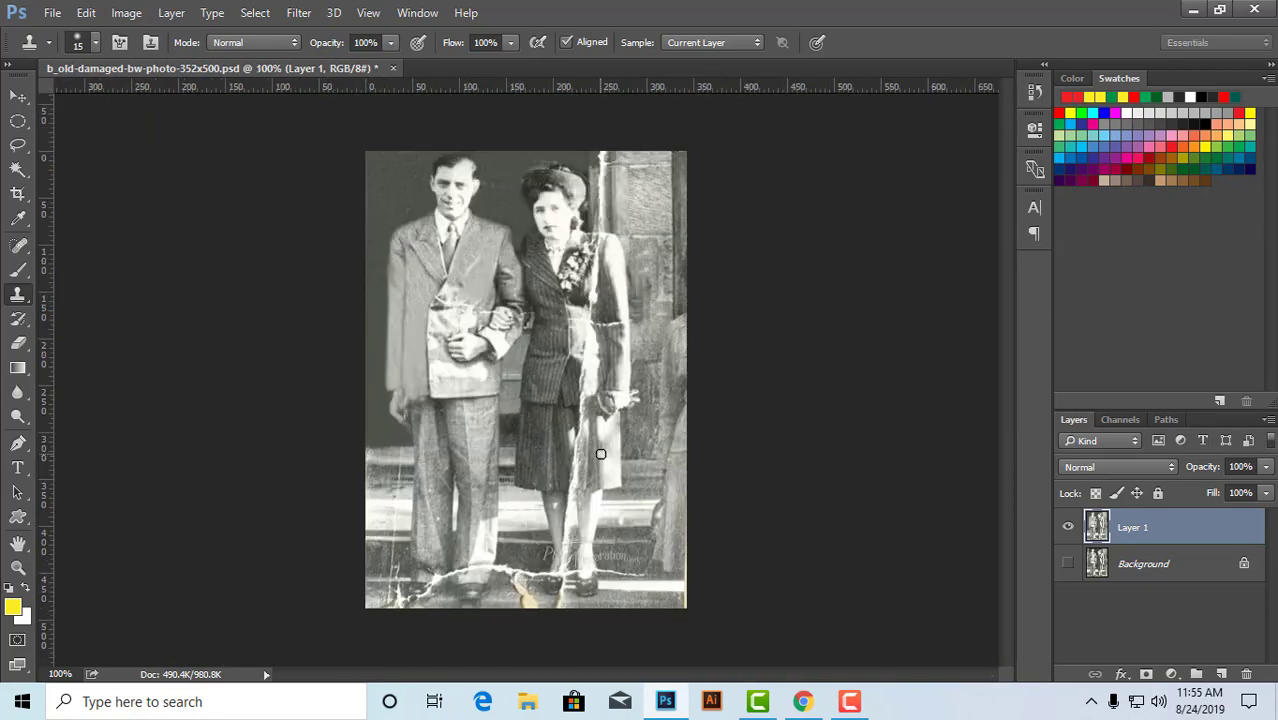
ctrl+click(492, 320)
ctrl+click(468, 343)
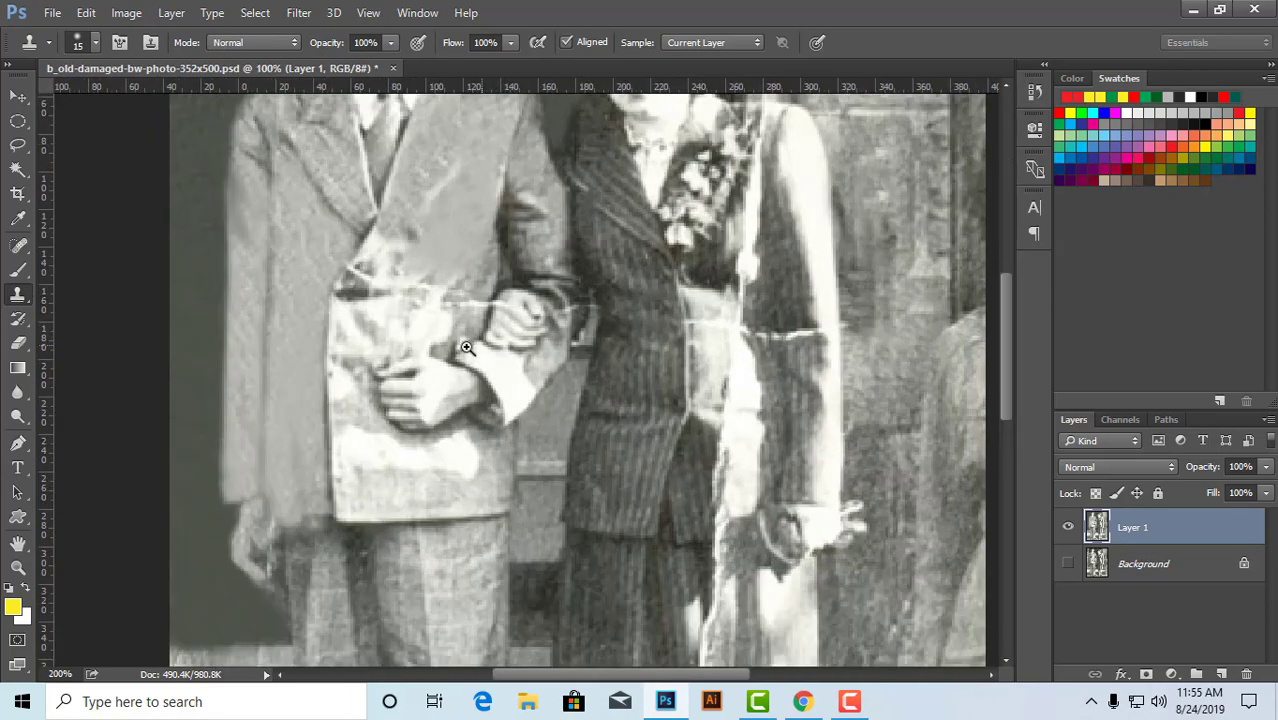
ctrl+click(515, 320)
drag(487, 302, 485, 425)
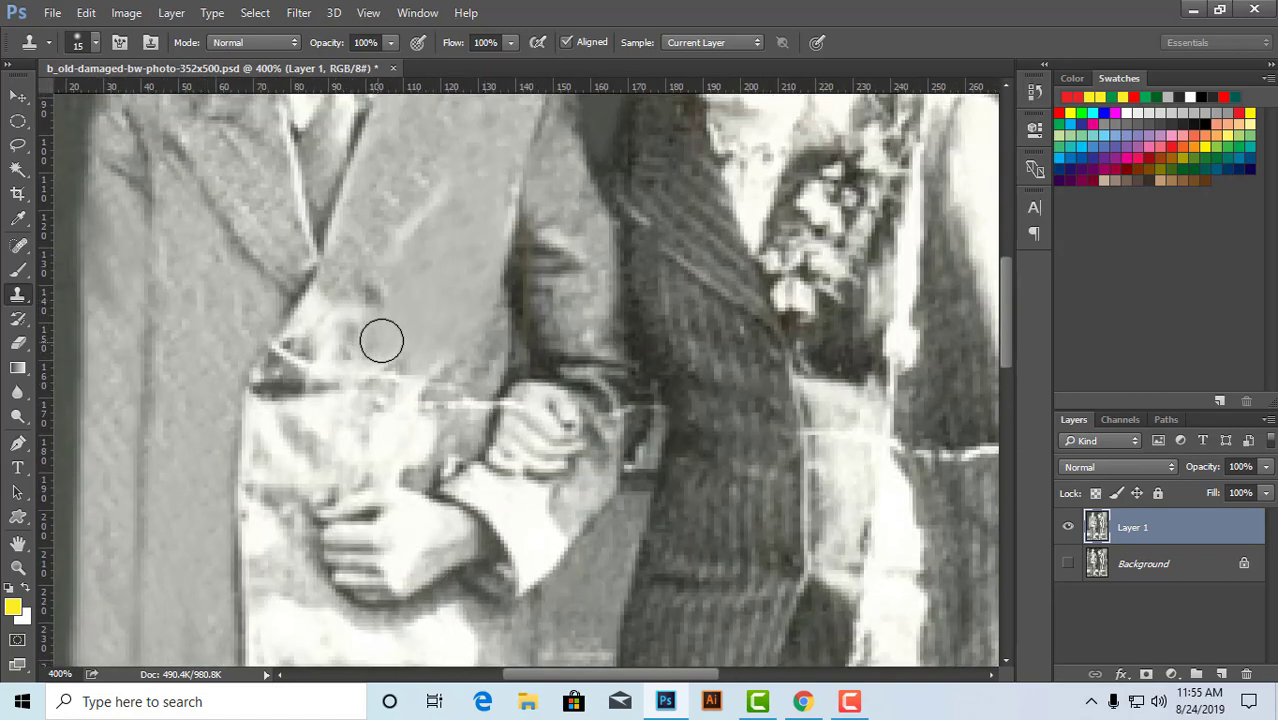
alt+click(207, 310)
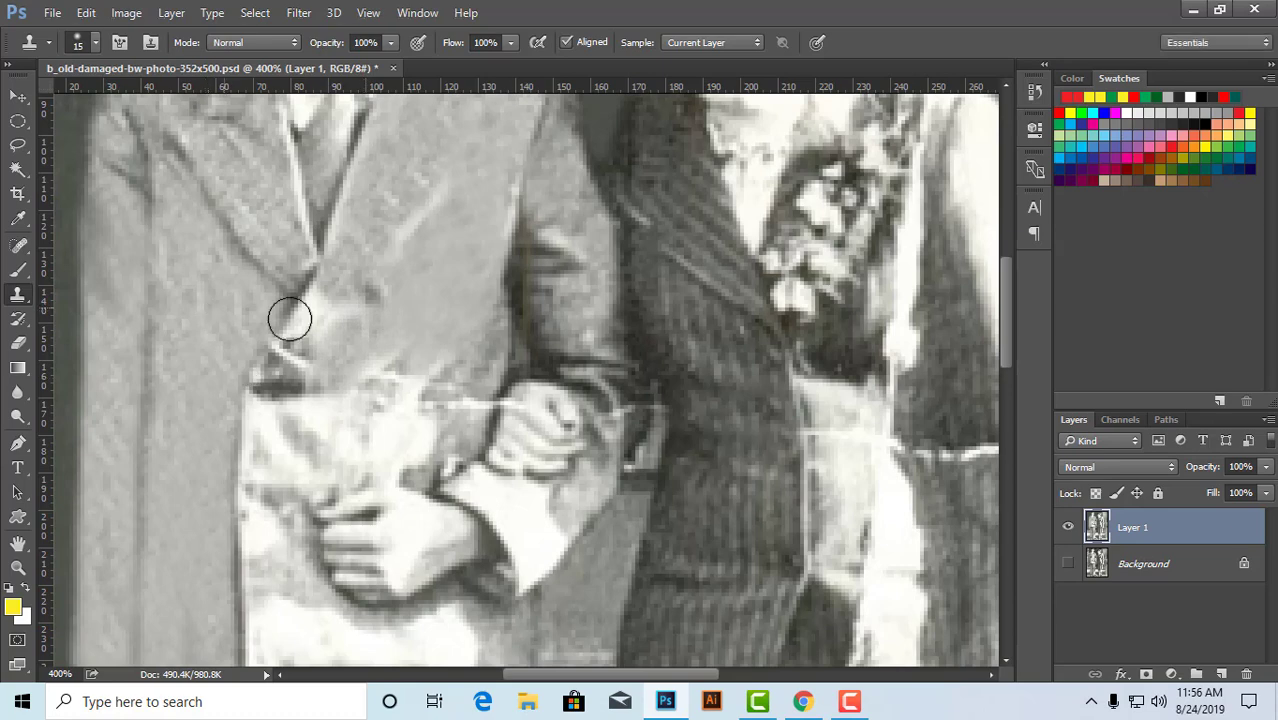
mouse_move(356, 329)
mouse_down()
mouse_move(316, 345)
mouse_move(328, 314)
mouse_move(318, 303)
mouse_move(300, 362)
mouse_up()
alt+click(240, 315)
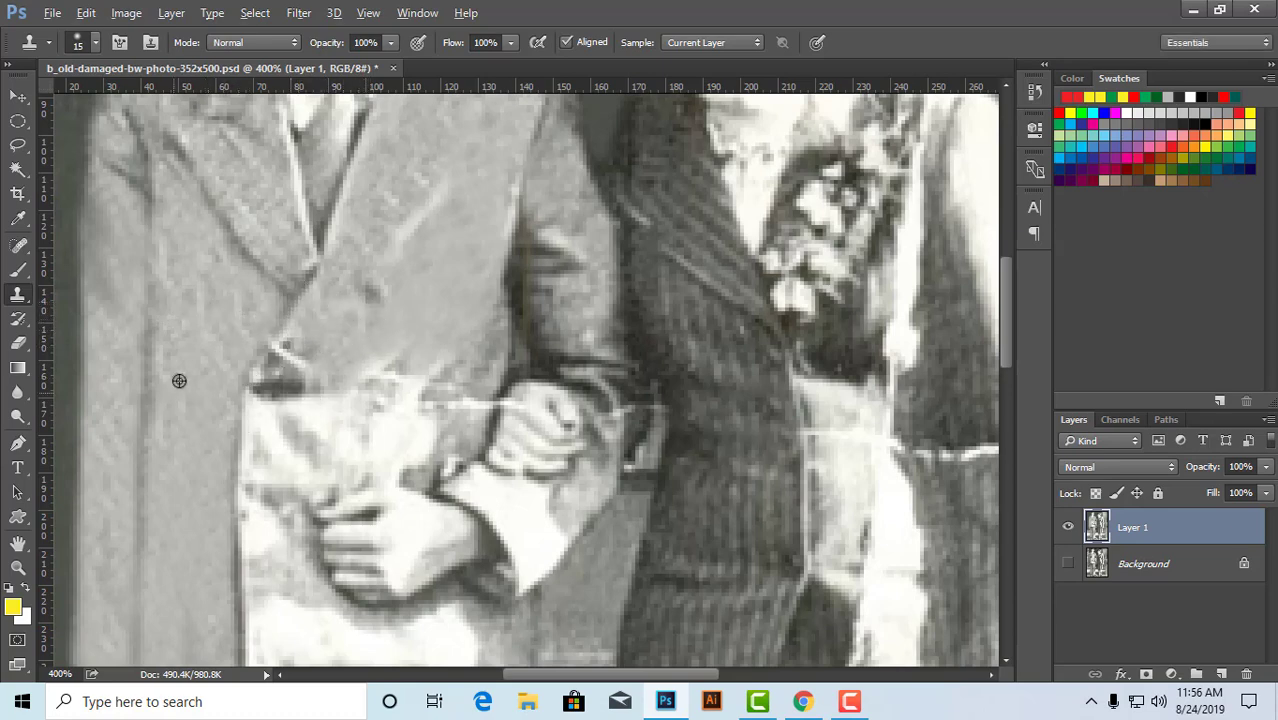
click(368, 297)
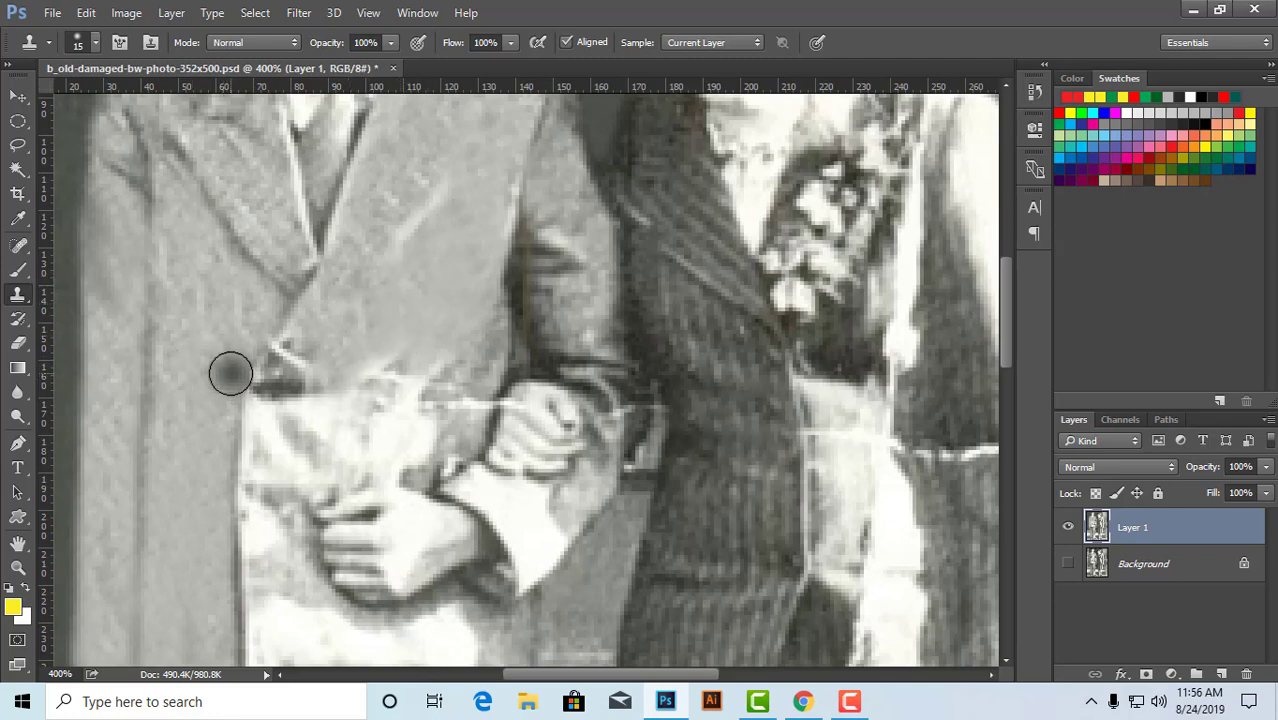
- Clone jacket fabric over the light streak on the chest and the crack with the dark patch at the front closure
alt+click(206, 342)
drag(432, 188, 385, 257)
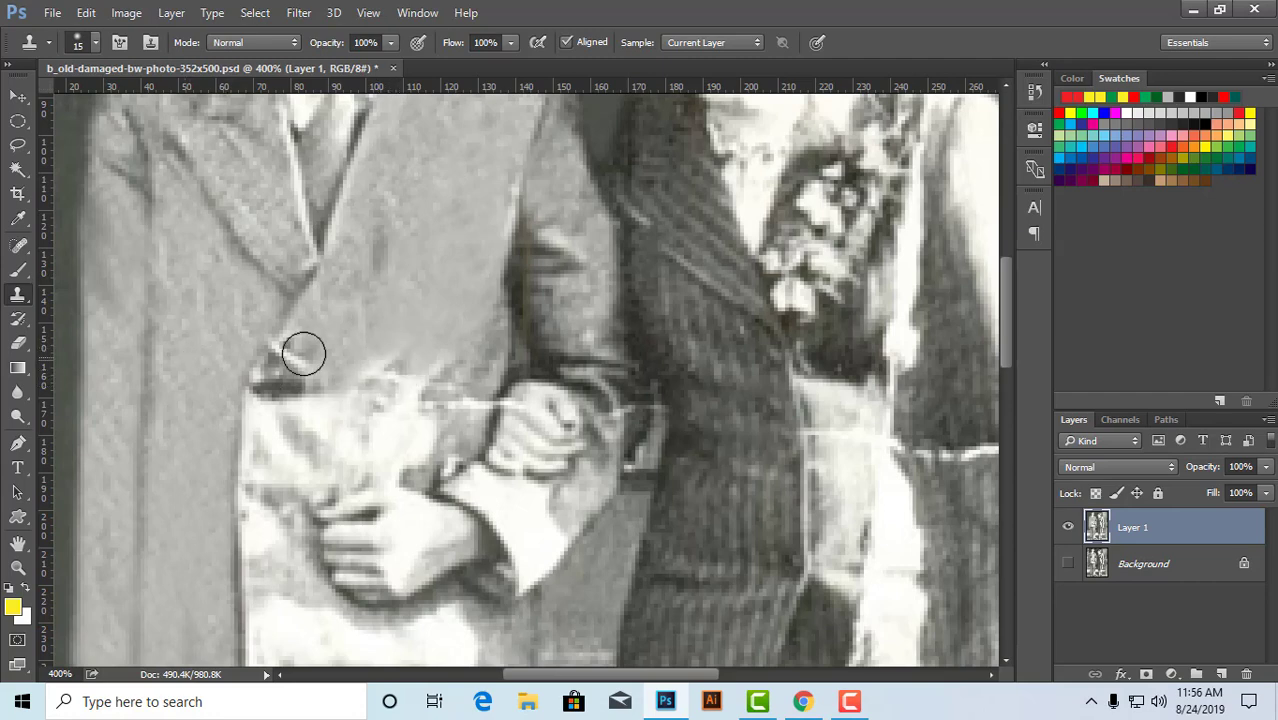
drag(302, 360, 277, 408)
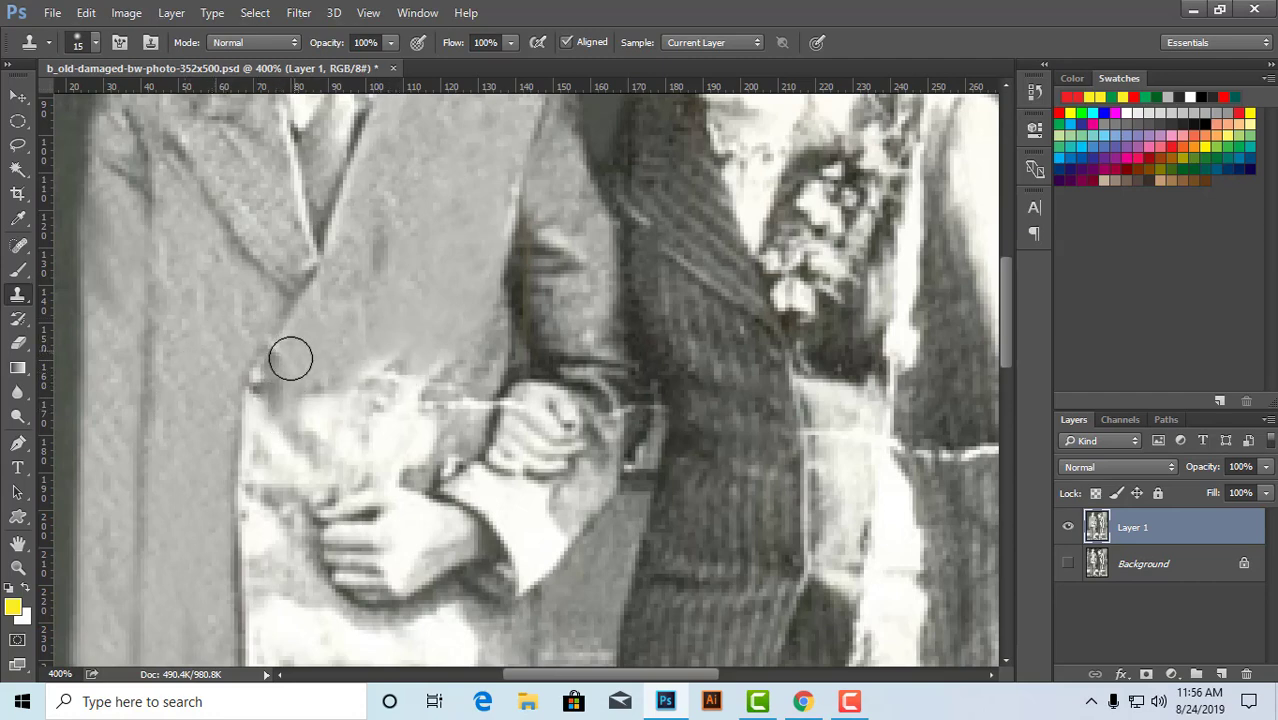
- Clone jacket fabric over the white torn area between the closure and the man's hand, undoing the last stroke
mouse_move(290, 358)
mouse_down()
mouse_move(274, 432)
mouse_move(265, 422)
mouse_move(265, 508)
mouse_up()
drag(388, 360, 308, 468)
mouse_move(465, 354)
mouse_down()
mouse_move(399, 436)
mouse_move(405, 420)
mouse_up()
drag(396, 203, 380, 322)
key(ctrl+z)
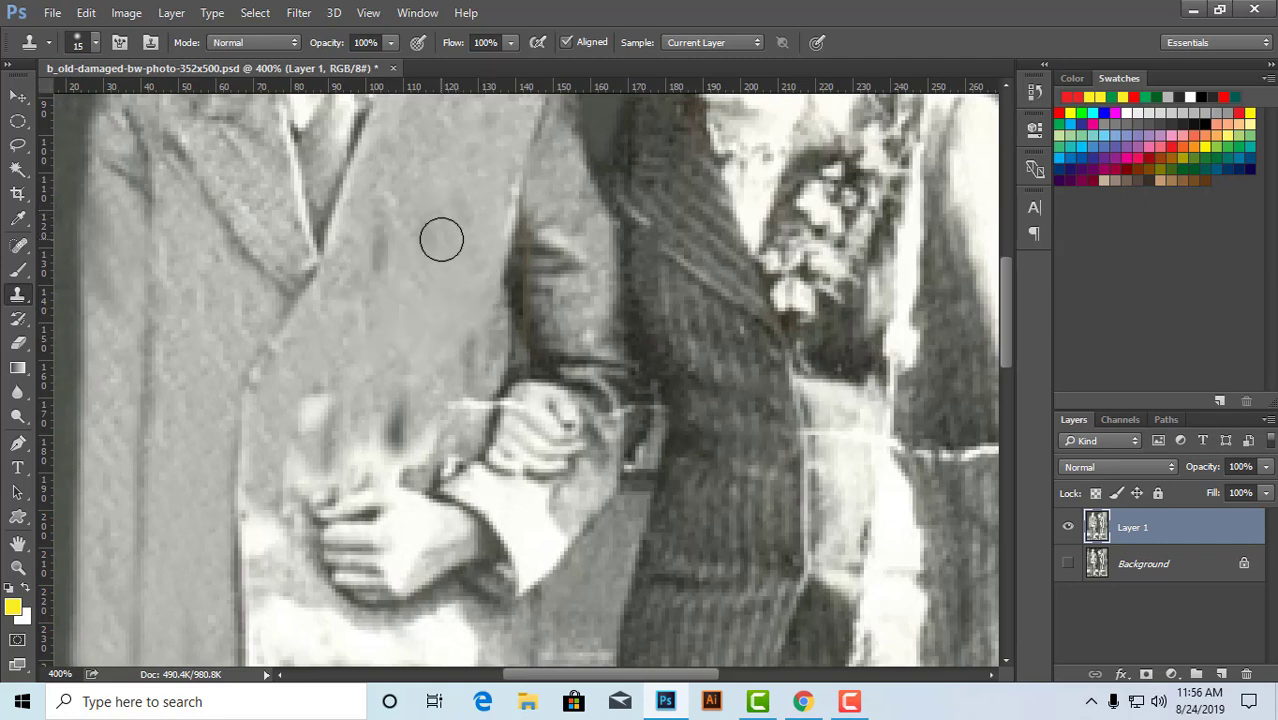
- Clone fabric over the leftover dark and pale spots above the hand and down the jacket's front edge beside it
drag(366, 372, 416, 386)
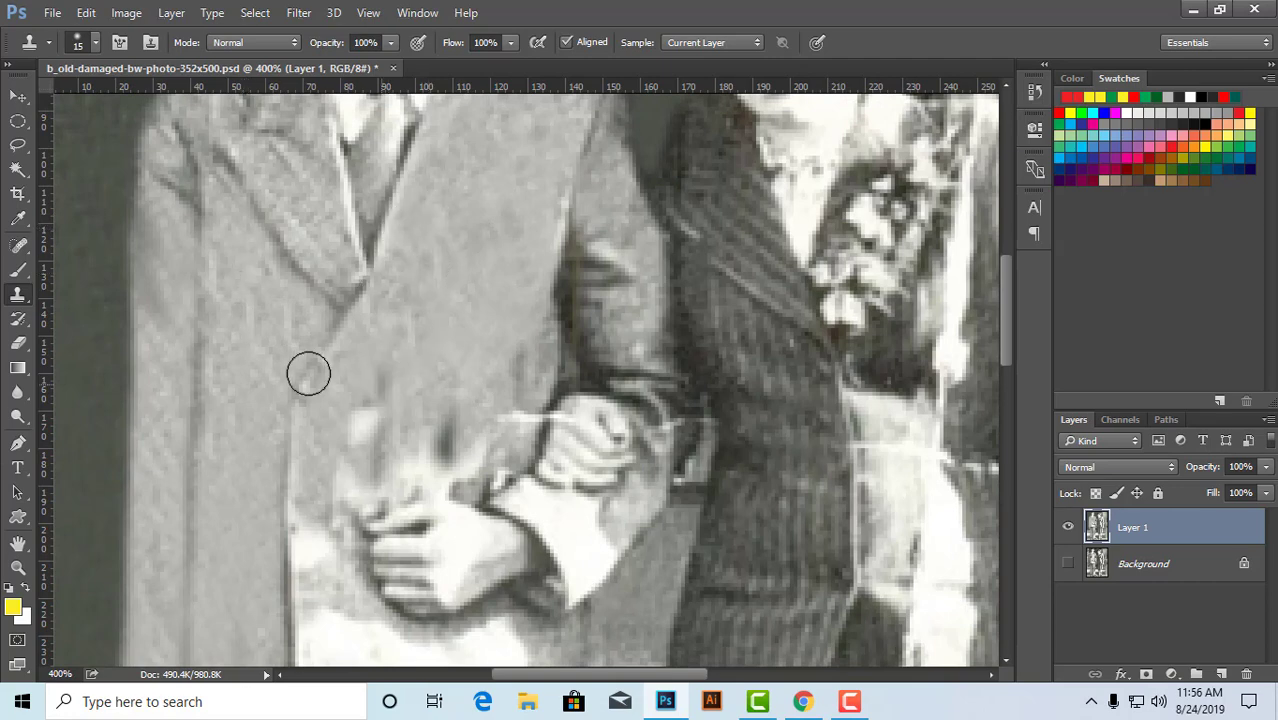
drag(434, 382, 445, 451)
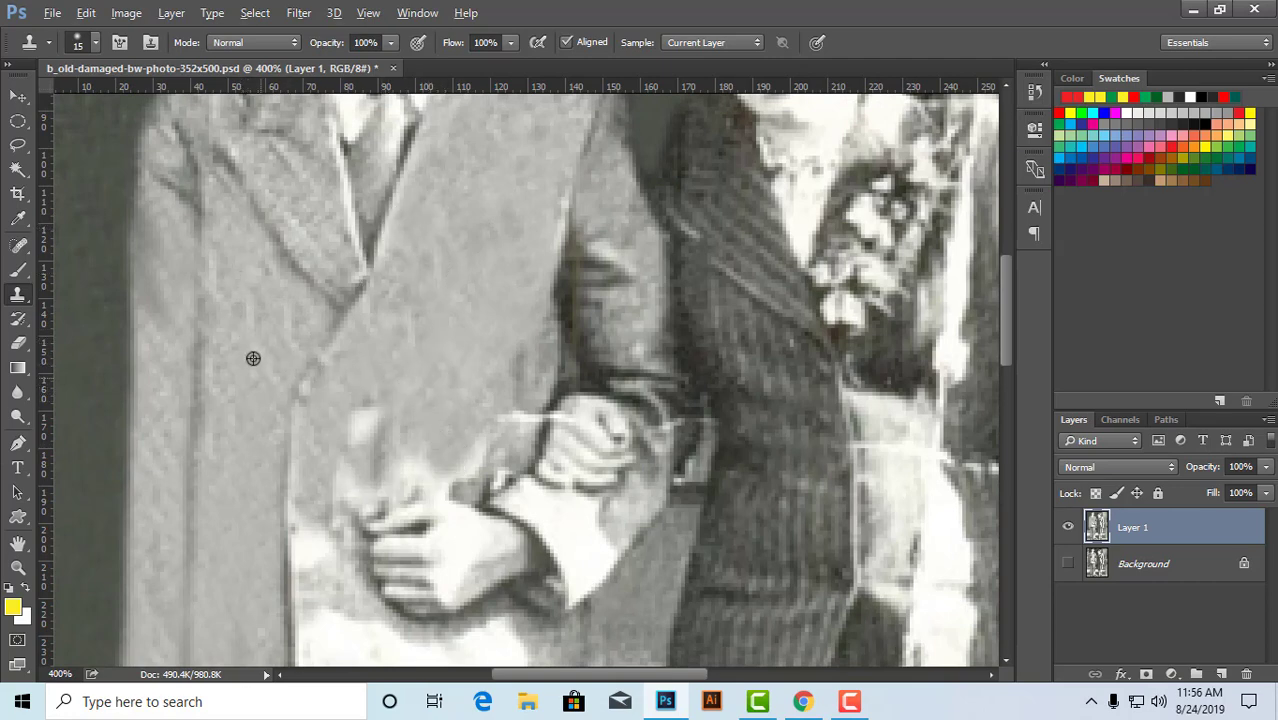
mouse_move(376, 402)
mouse_down()
mouse_move(362, 489)
mouse_move(389, 477)
mouse_move(336, 524)
mouse_up()
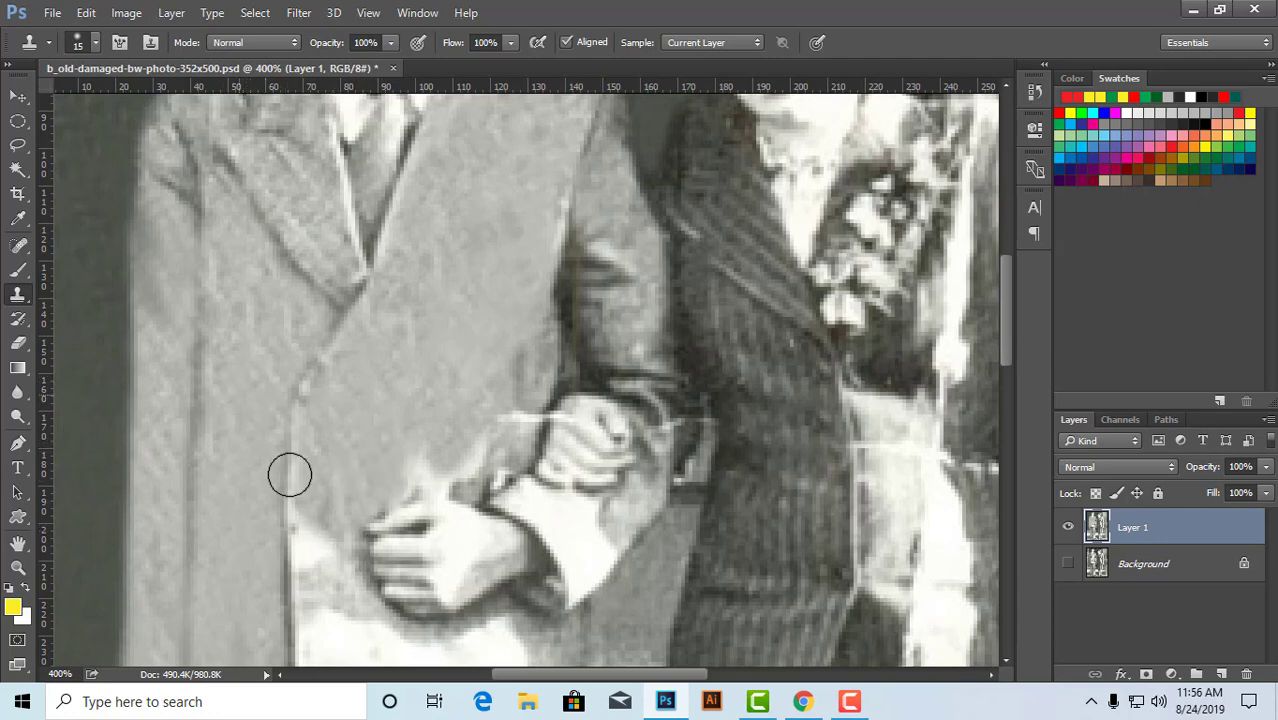
mouse_move(289, 474)
mouse_down()
mouse_move(313, 506)
mouse_move(315, 592)
mouse_up()
key(alt)
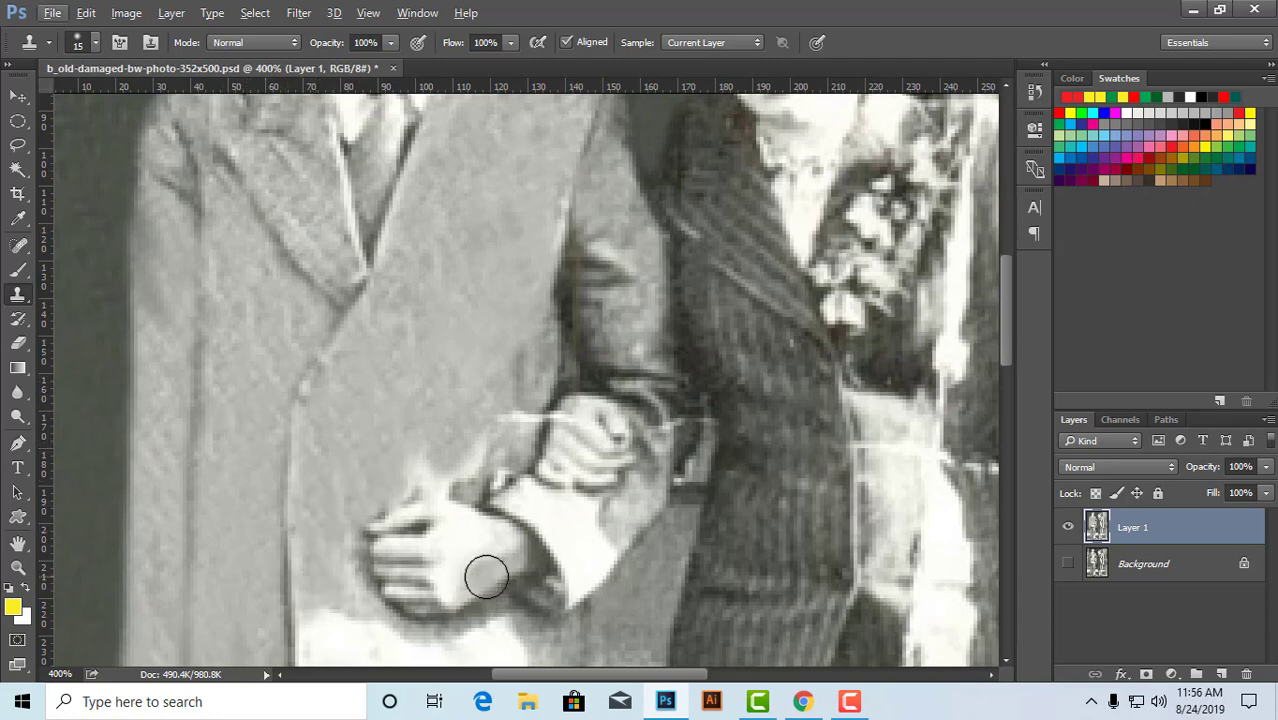
- Clone plain jacket fabric over the large white torn patch between the man's hand and the jacket hem
mouse_move(456, 394)
mouse_down()
mouse_move(486, 217)
mouse_move(436, 177)
mouse_up()
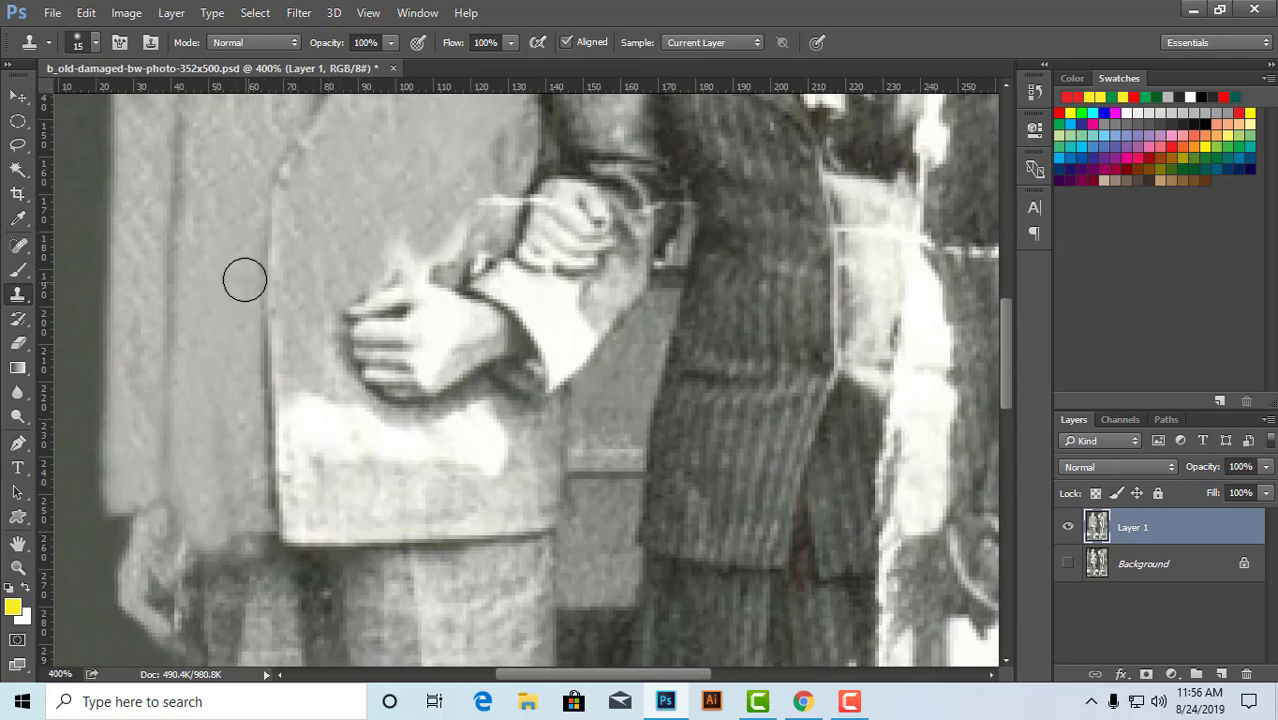
drag(288, 362, 314, 480)
alt+click(218, 354)
drag(326, 389, 347, 446)
alt+click(195, 346)
mouse_move(331, 380)
mouse_down()
mouse_move(362, 436)
mouse_move(329, 336)
mouse_move(335, 387)
mouse_move(367, 419)
mouse_move(425, 432)
mouse_up()
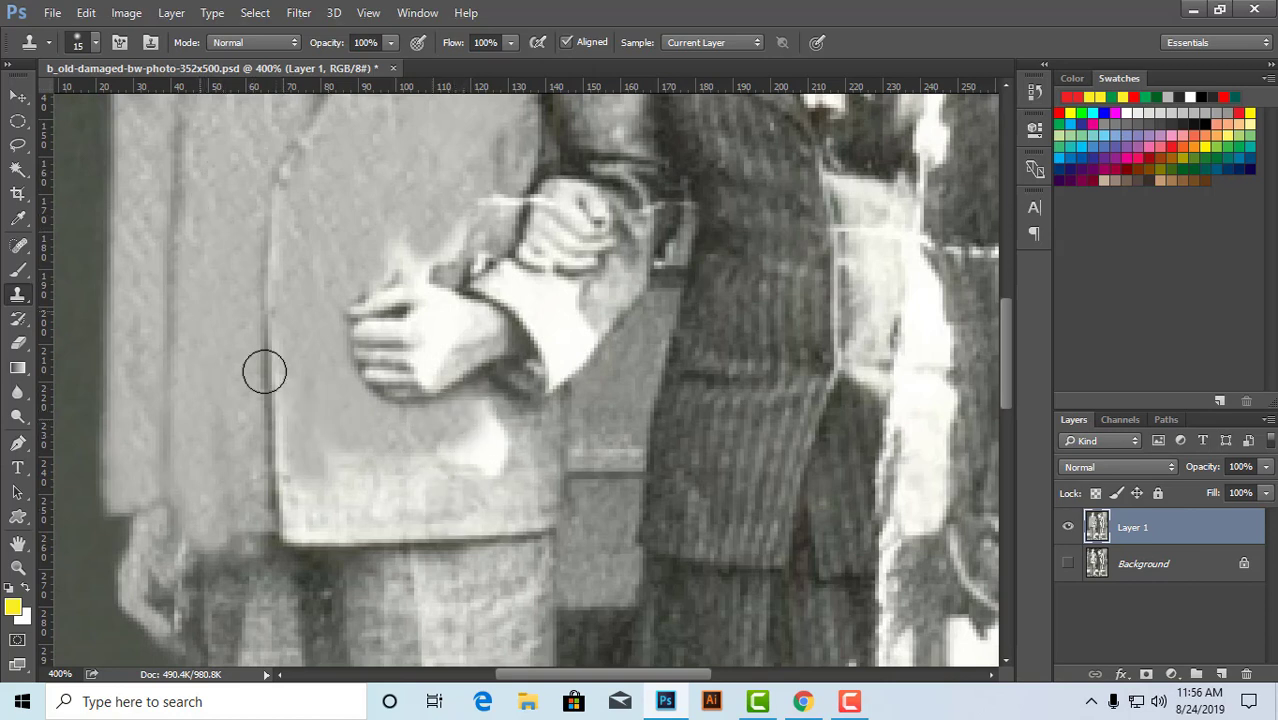
mouse_move(450, 462)
mouse_down()
mouse_move(480, 410)
mouse_move(515, 428)
mouse_move(488, 449)
mouse_move(392, 462)
mouse_move(472, 463)
mouse_move(442, 461)
mouse_move(344, 500)
mouse_move(354, 512)
mouse_move(301, 465)
mouse_move(314, 521)
mouse_up()
alt+click(215, 303)
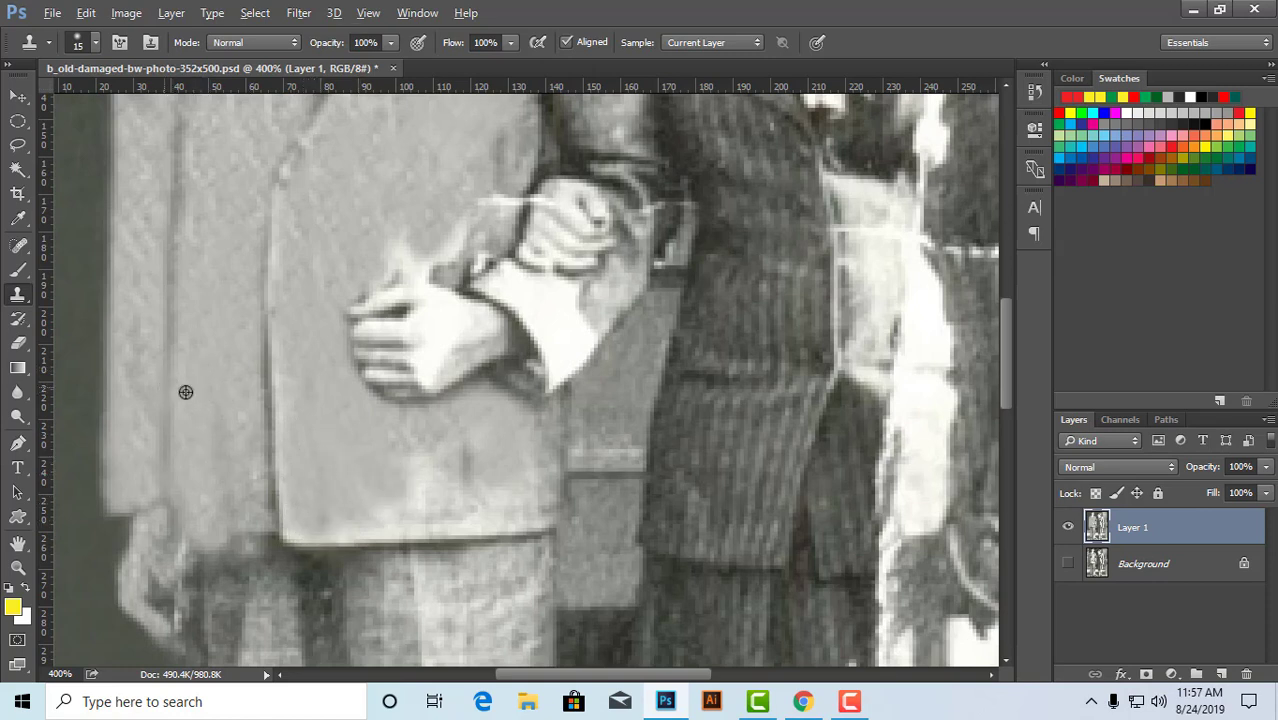
alt+click(332, 416)
drag(374, 531, 385, 529)
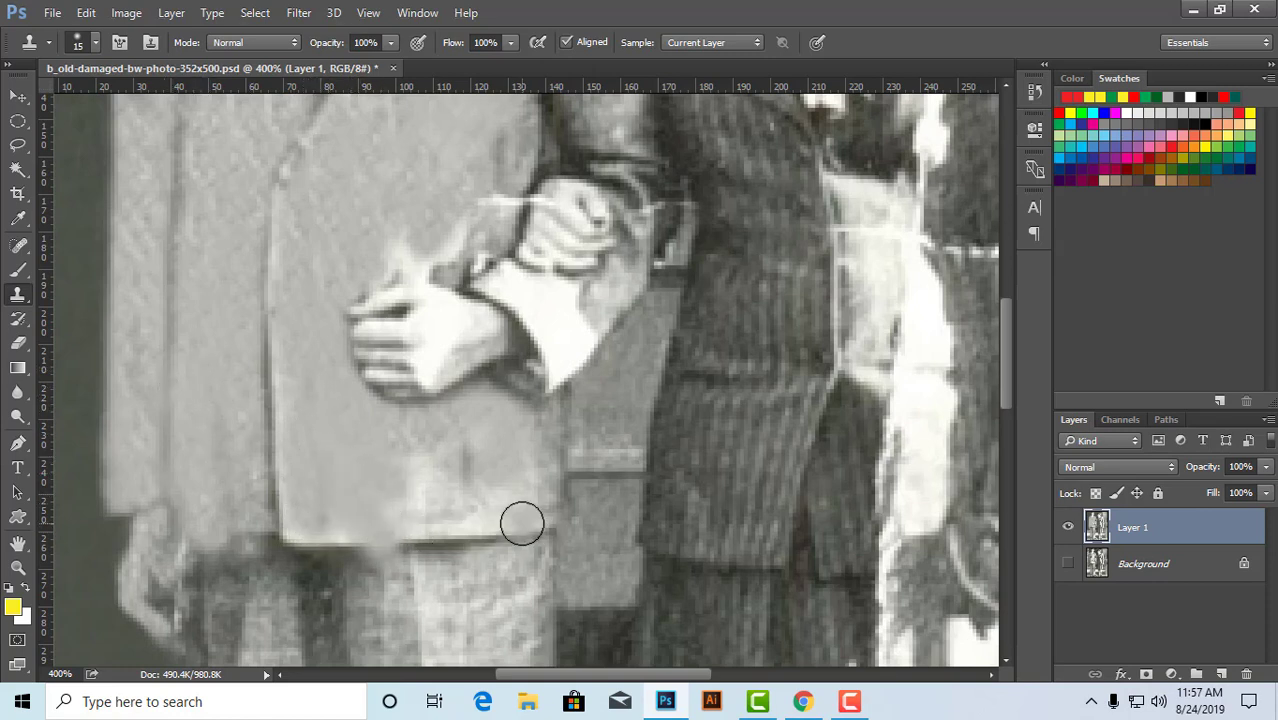
key(ctrl+z)
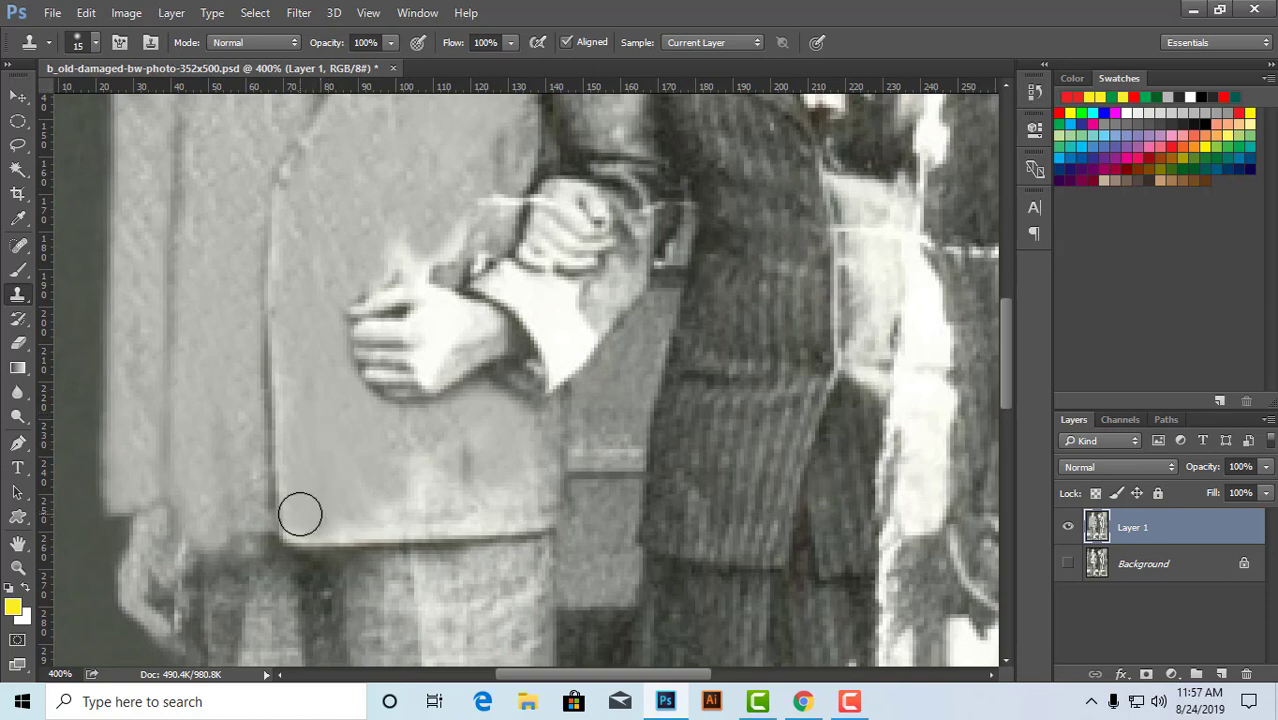
- Clone smooth fabric over the blotchy lower front of the man's jacket, from the front edge to below the hand
drag(300, 513, 375, 514)
alt+click(315, 440)
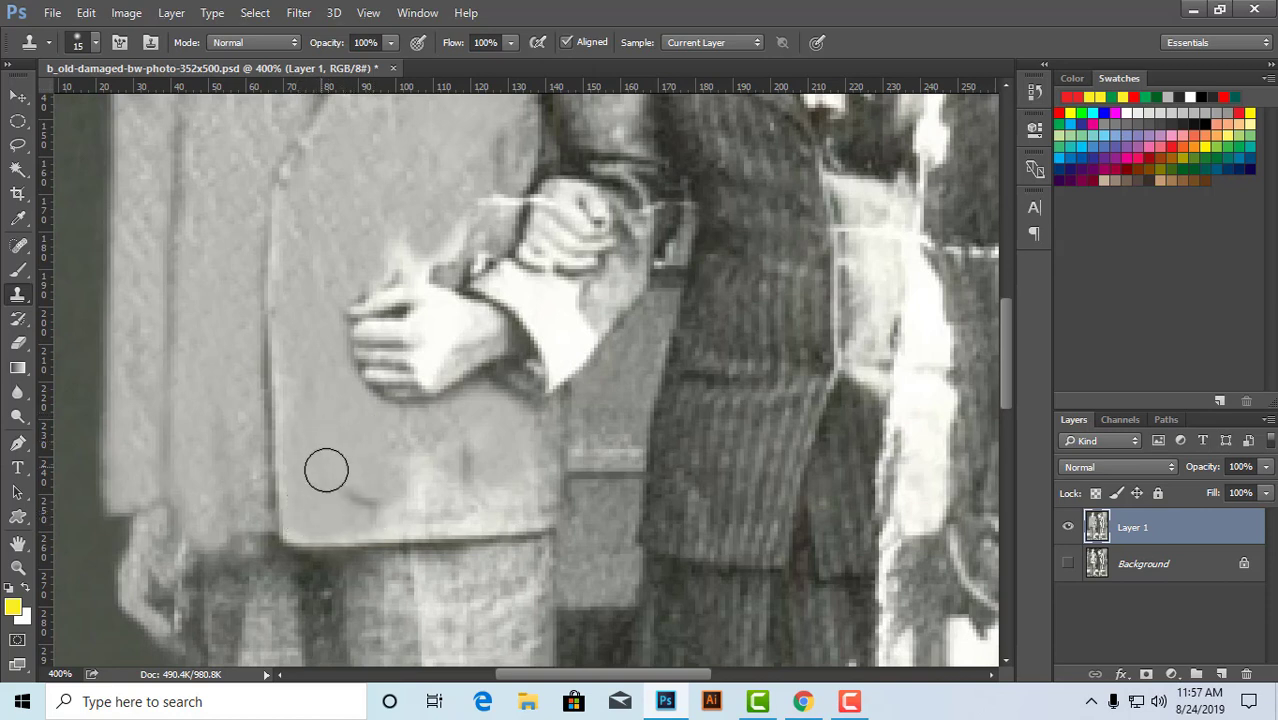
drag(325, 466, 375, 504)
alt+click(311, 424)
drag(377, 459, 424, 469)
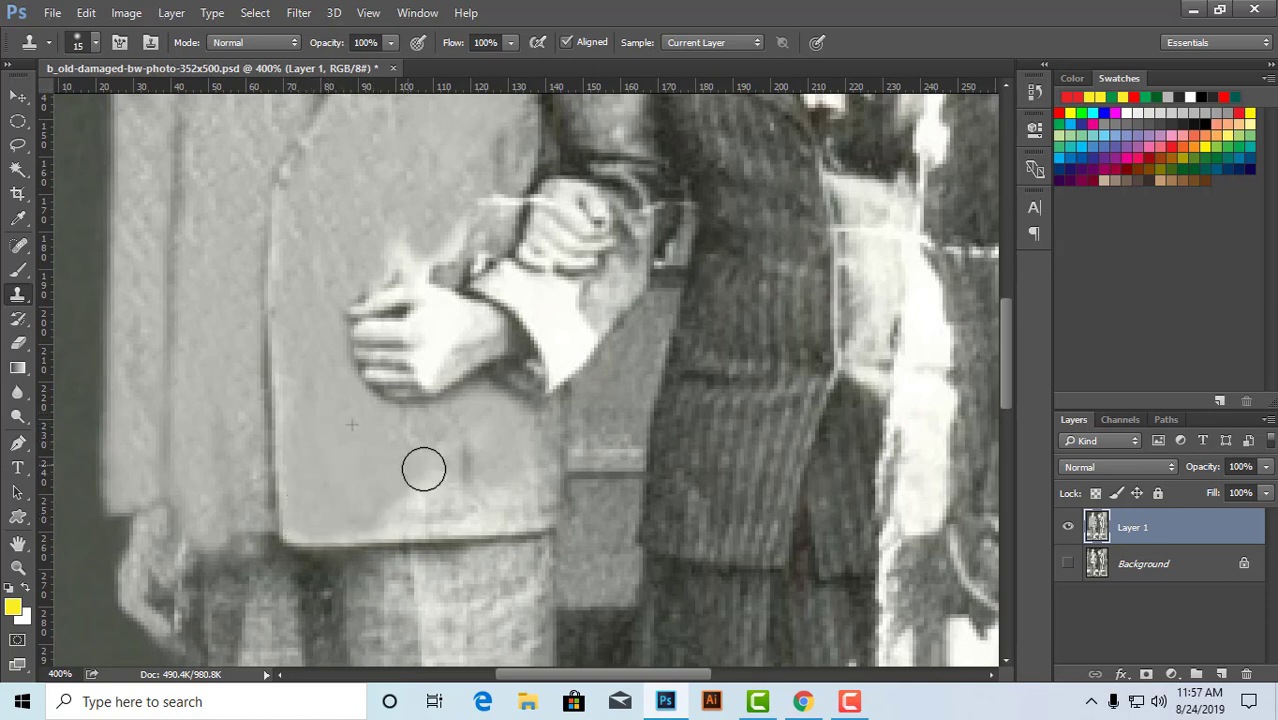
mouse_move(382, 424)
mouse_down()
mouse_move(451, 429)
mouse_move(464, 477)
mouse_move(413, 507)
mouse_move(471, 551)
mouse_move(428, 560)
mouse_up()
- Clone nearby fabric over the remaining pale area along the jacket hem and its lower corner beside the woman
alt+click(374, 425)
alt+click(375, 464)
alt+click(357, 452)
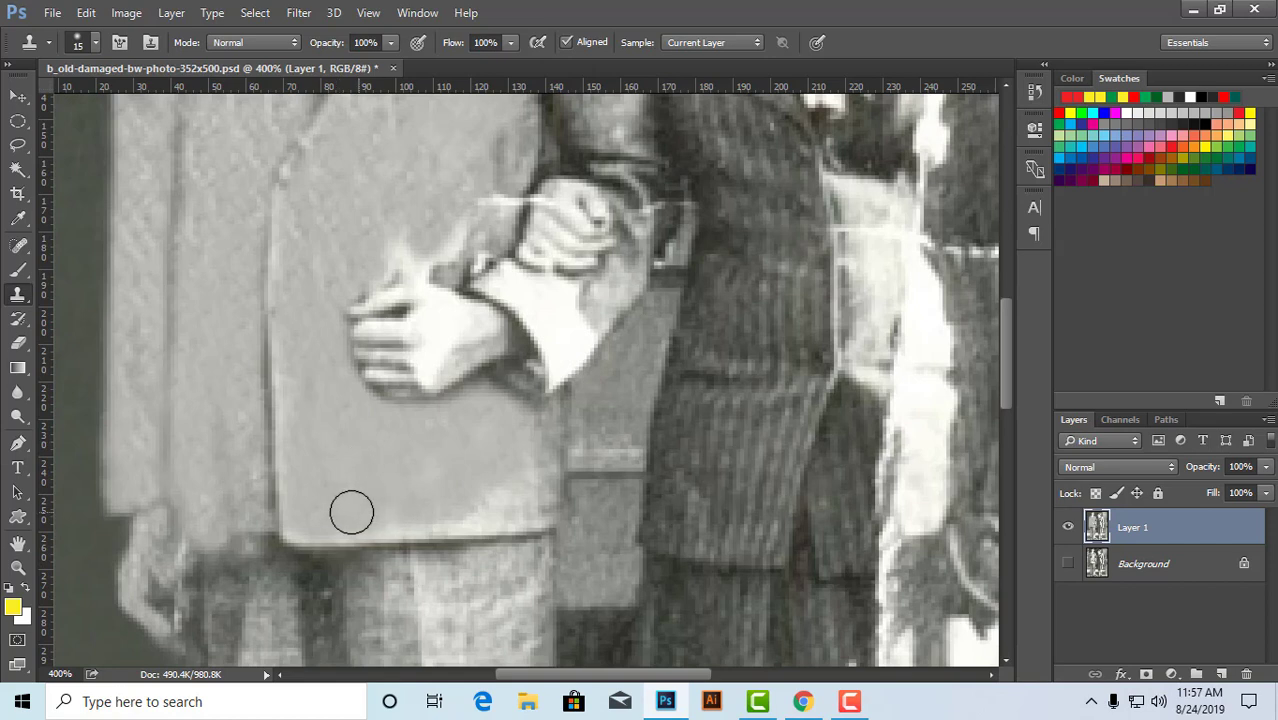
mouse_move(376, 514)
mouse_down()
mouse_move(511, 501)
mouse_move(484, 482)
mouse_up()
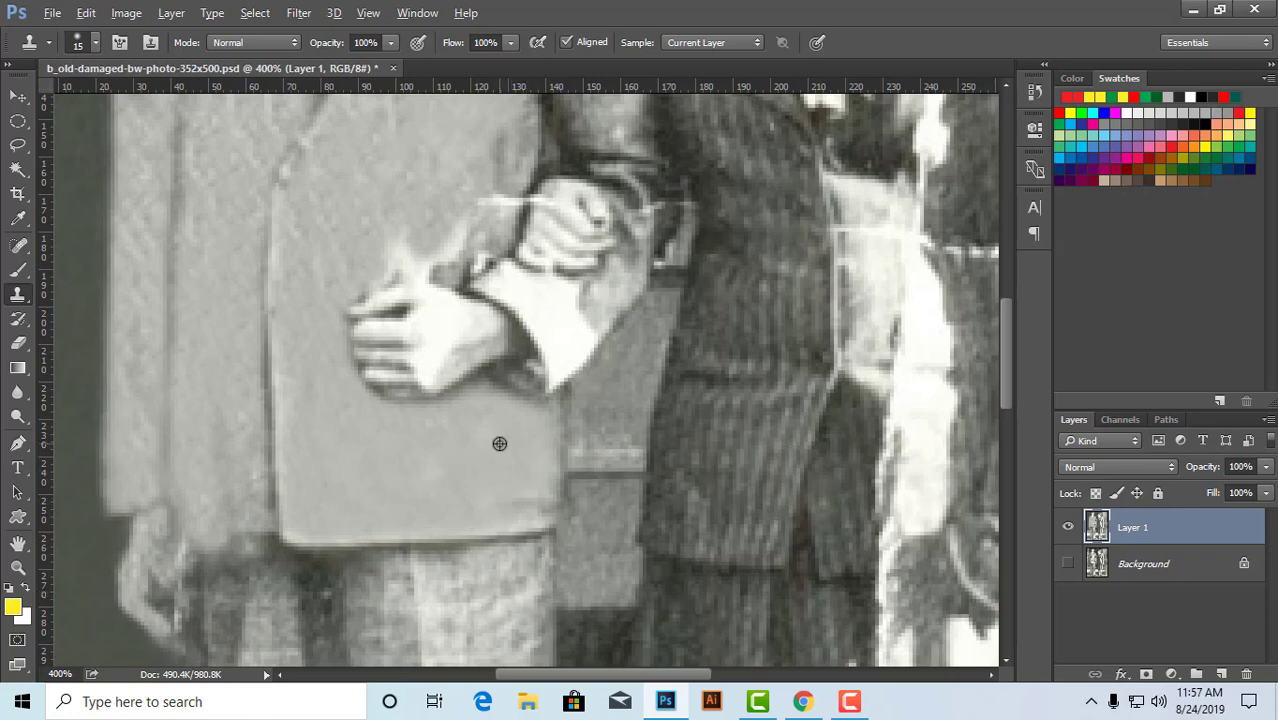
drag(530, 501, 485, 507)
alt+click(563, 443)
alt+click(593, 450)
alt+click(593, 450)
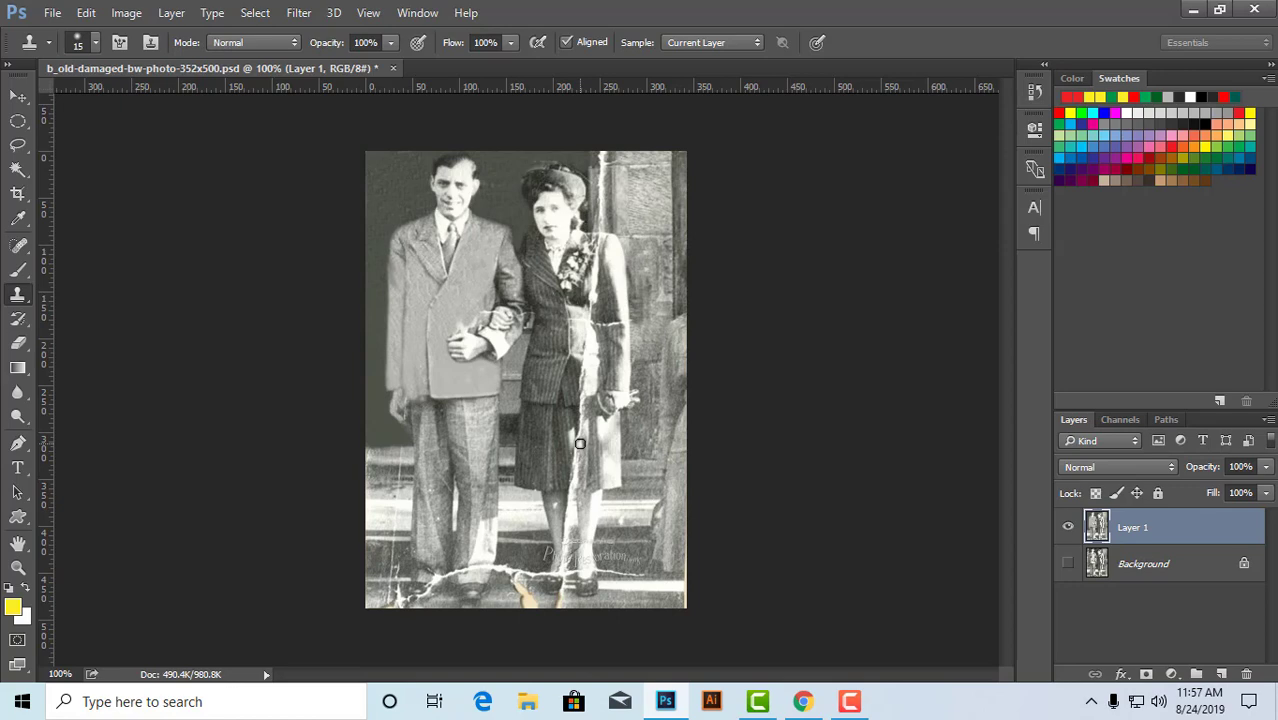
- Clone jacket fabric over the light streaks above the man's hand and beside the woman's fingers
click(468, 354)
click(490, 365)
mouse_move(482, 380)
mouse_down()
mouse_move(432, 488)
mouse_move(388, 476)
mouse_up()
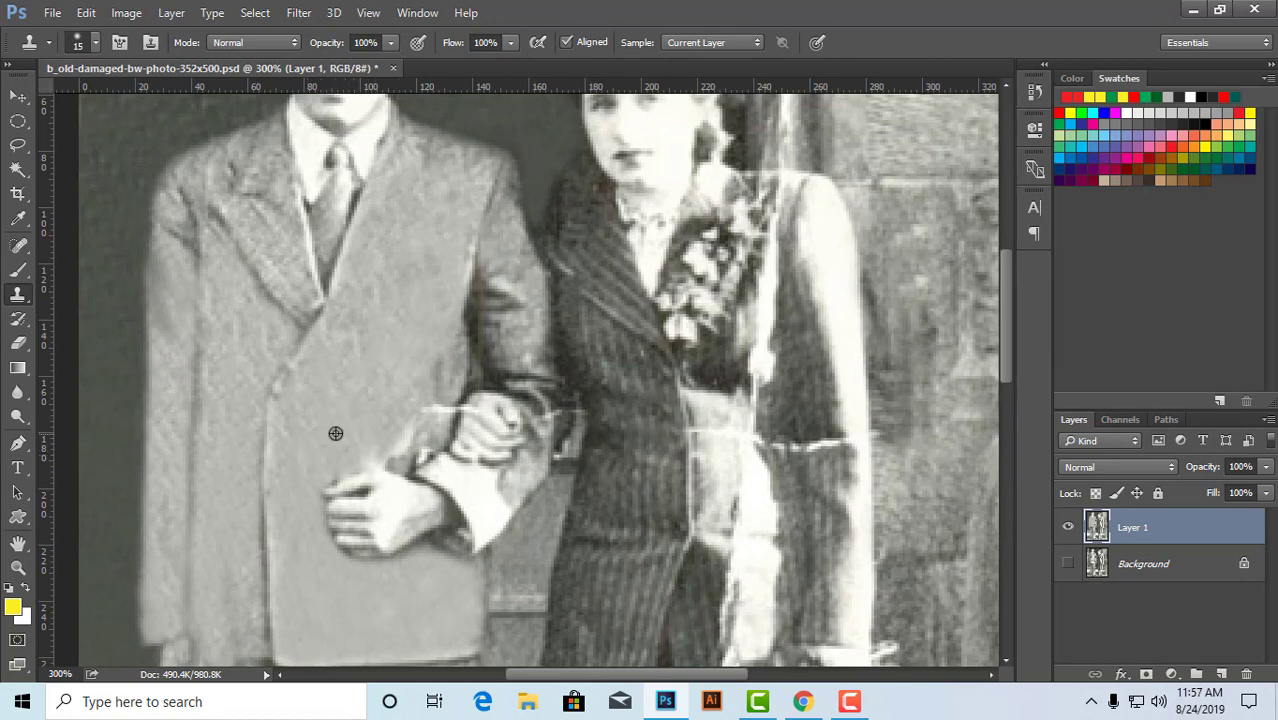
mouse_move(361, 452)
mouse_down()
mouse_move(402, 436)
mouse_move(421, 406)
mouse_up()
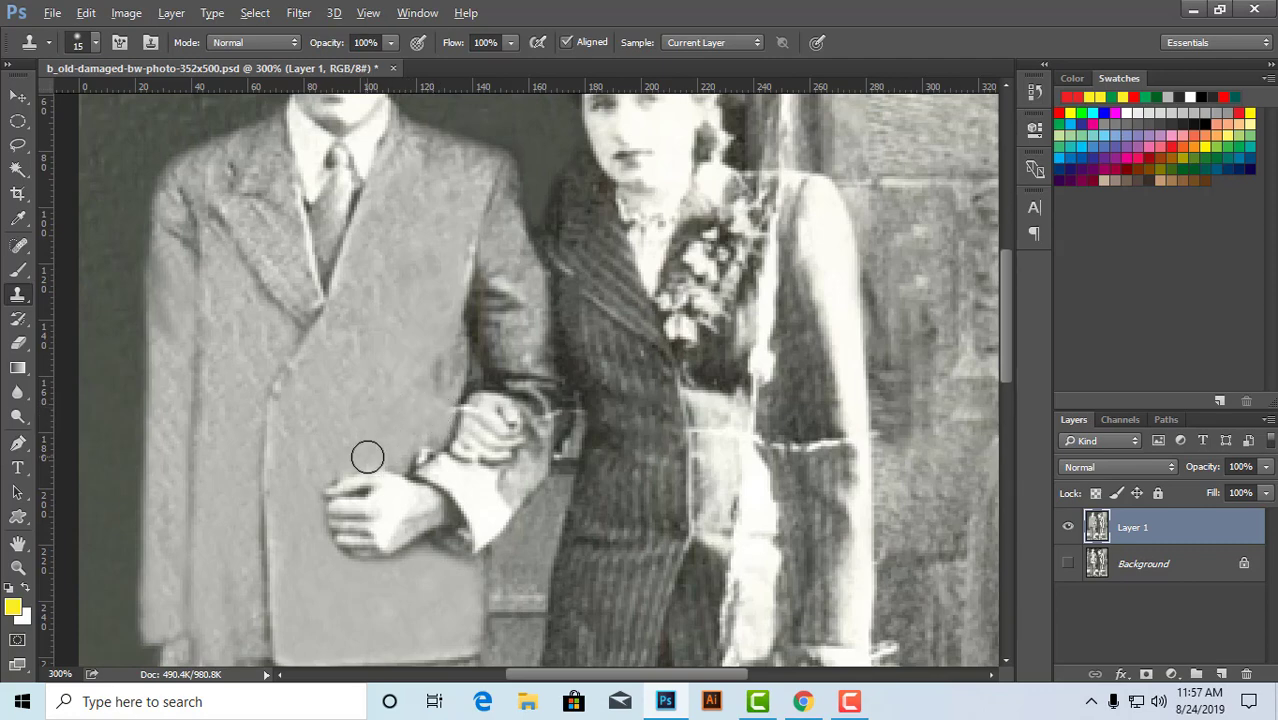
mouse_move(403, 454)
mouse_down()
mouse_move(422, 426)
mouse_move(402, 410)
mouse_up()
mouse_move(443, 352)
mouse_down()
mouse_move(410, 485)
mouse_move(443, 405)
mouse_move(432, 432)
mouse_move(392, 375)
mouse_move(412, 393)
mouse_move(443, 385)
mouse_move(405, 378)
mouse_up()
- Clone skin tone over the crack across the woman's hand, and reduce the brush size to 4 px
key(ctrl+plus)
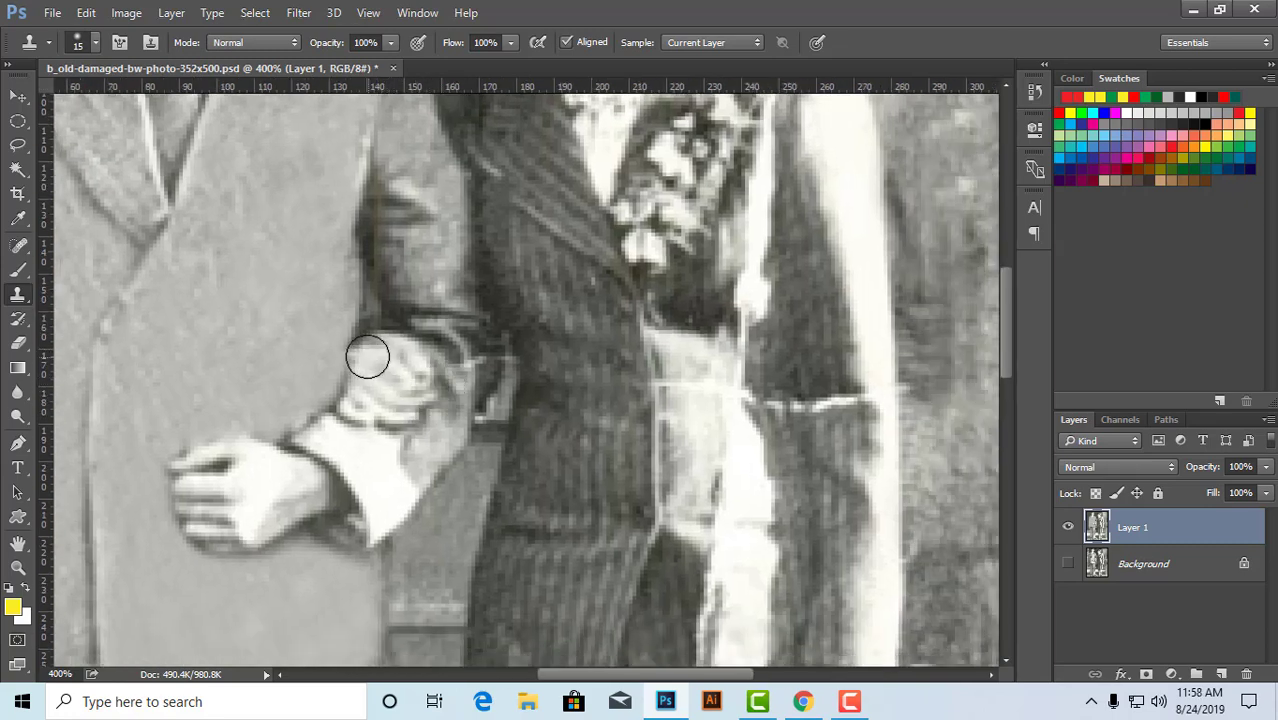
click(381, 358)
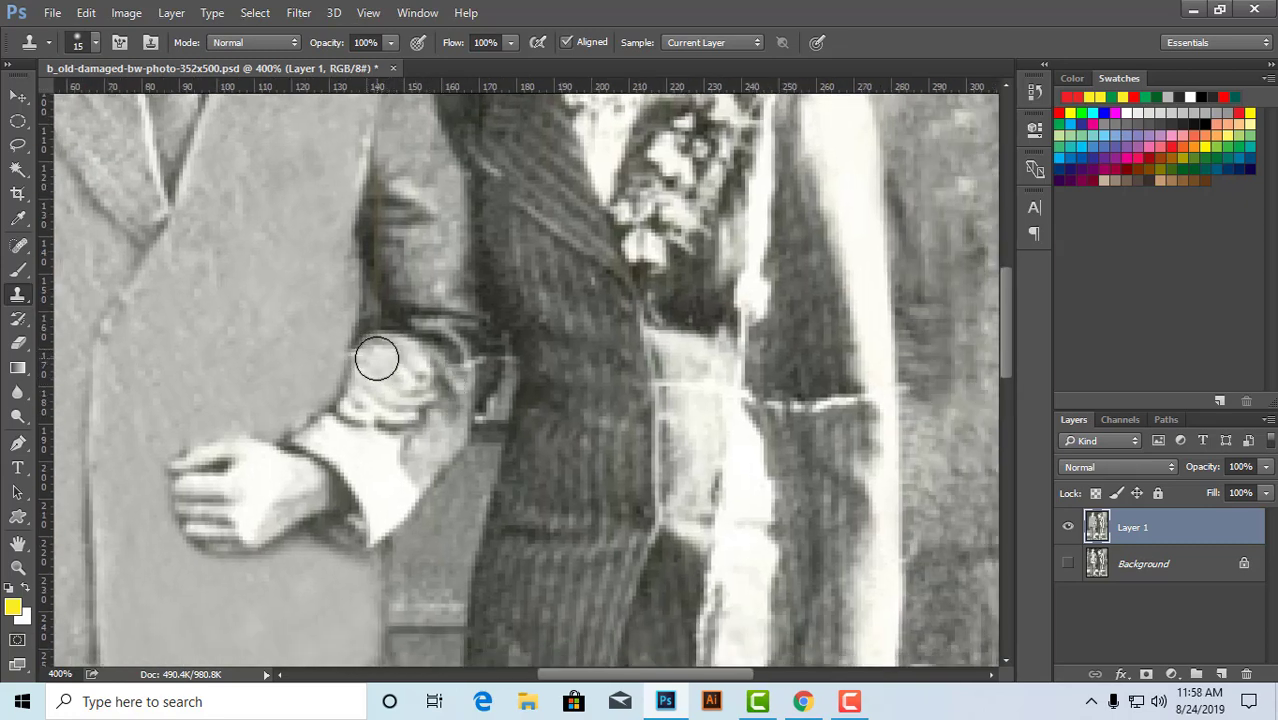
drag(377, 358, 393, 369)
key(bracketleft)
key(bracketleft)
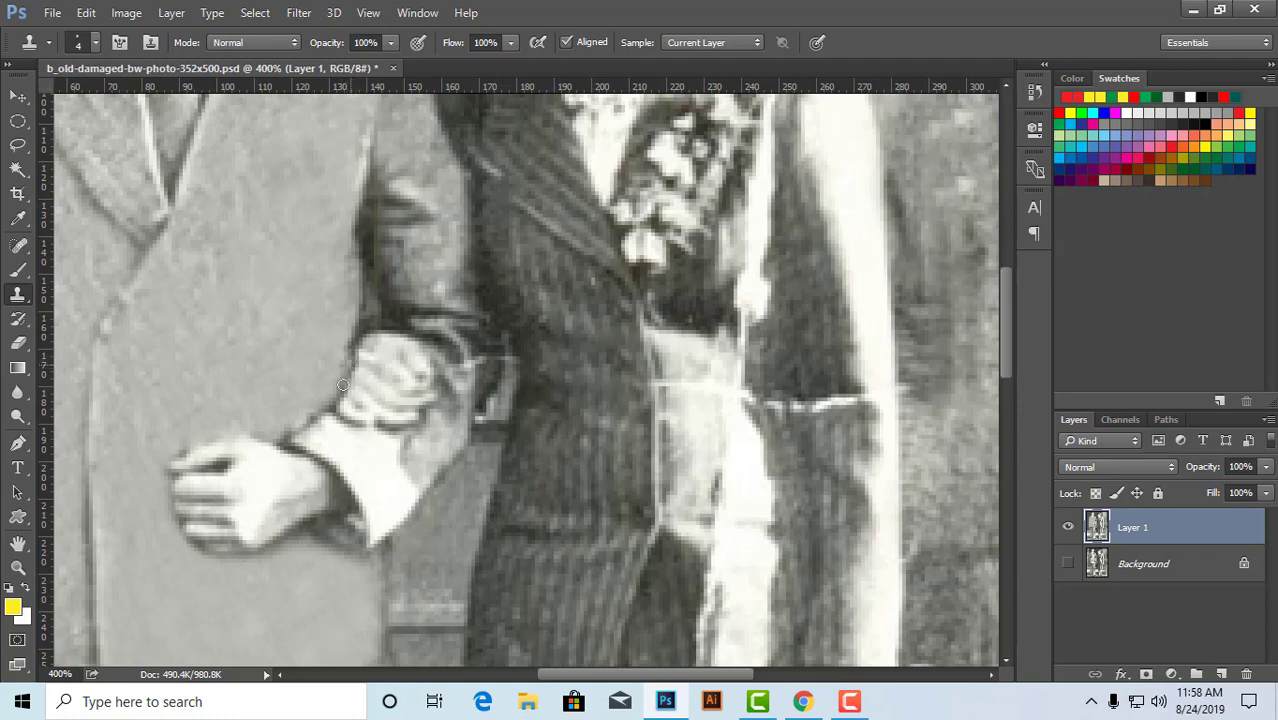
- Clone over the thin crack and the small white spot between the man's sleeve and the woman's jacket
scroll(497, 480, down, 5)
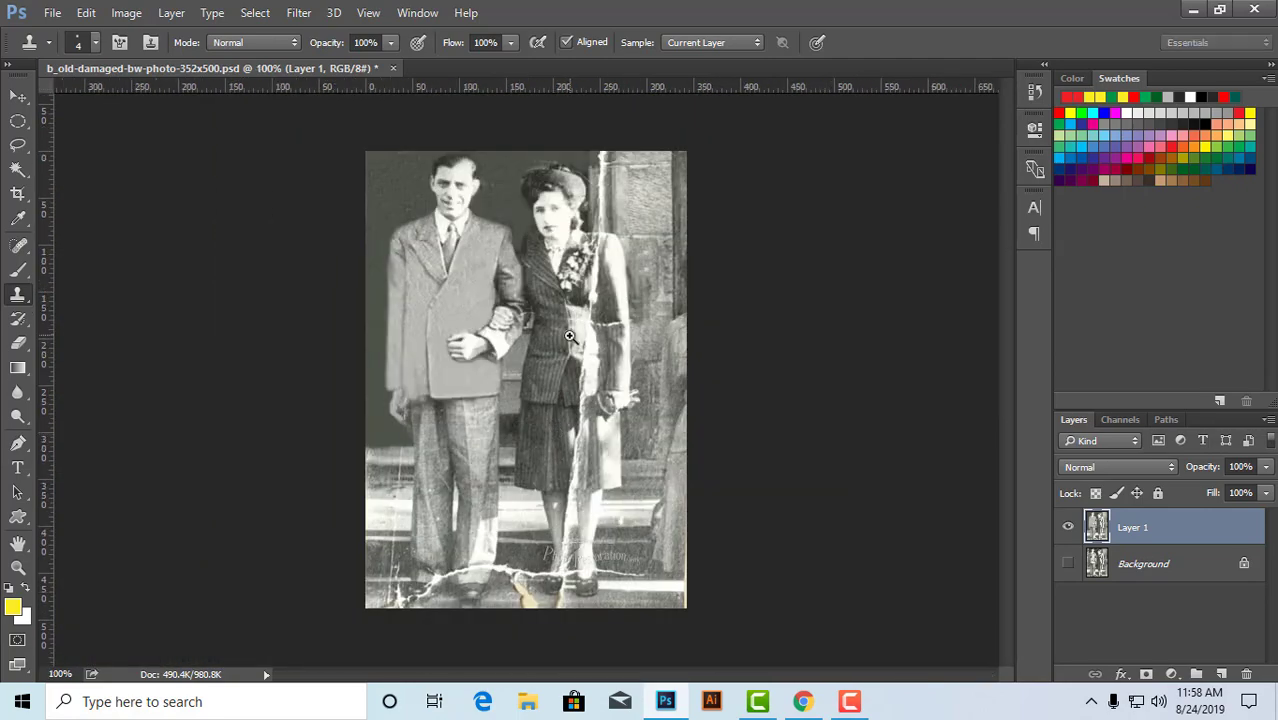
scroll(569, 336, up, 5)
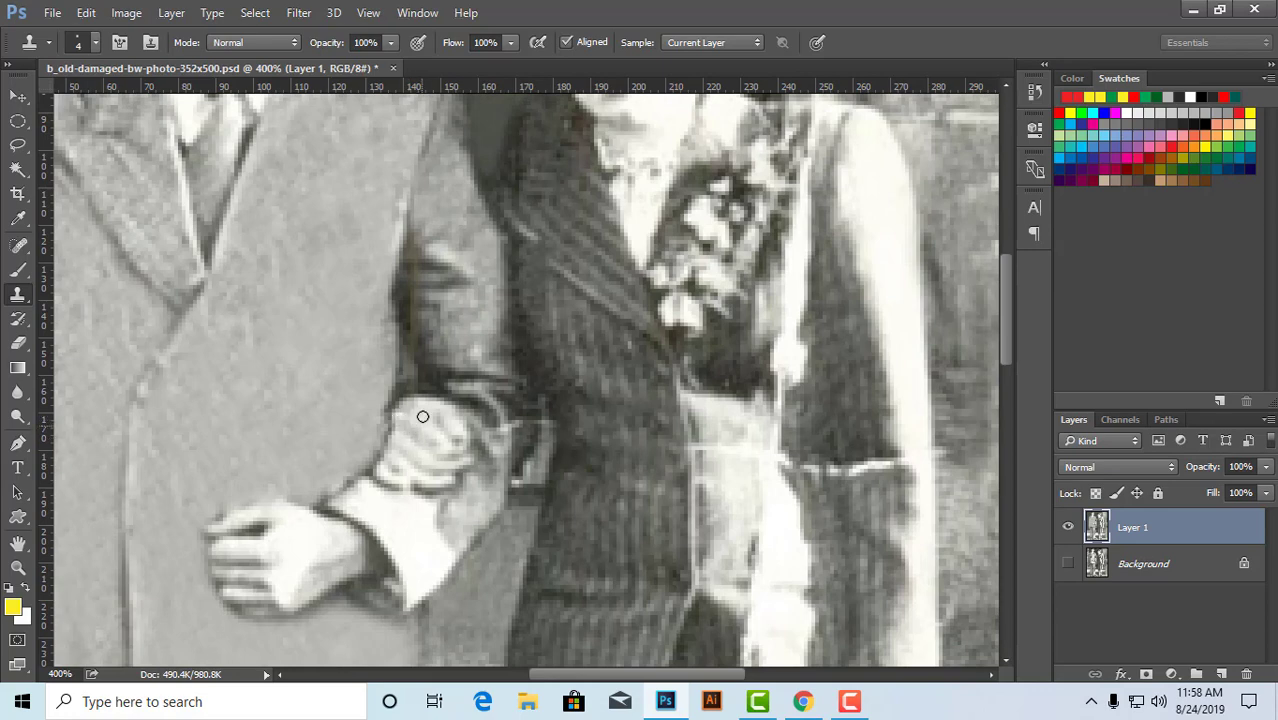
scroll(525, 364, down, 2)
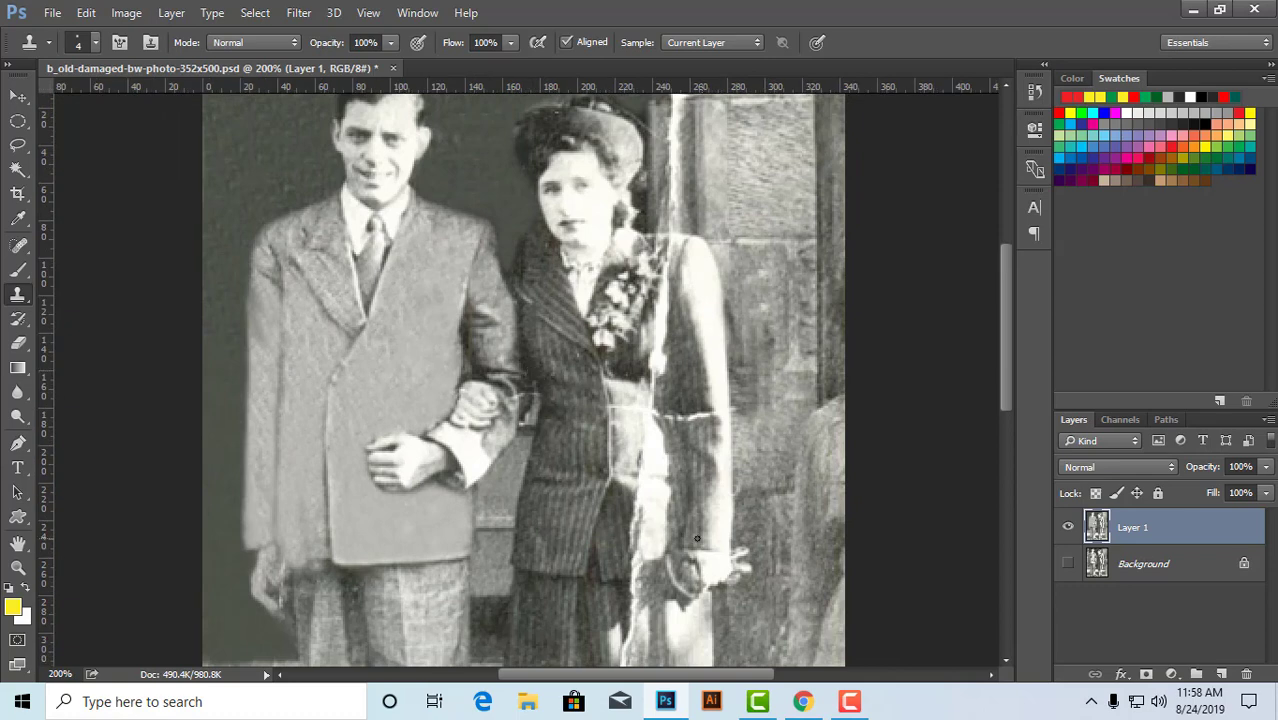
drag(706, 480, 482, 460)
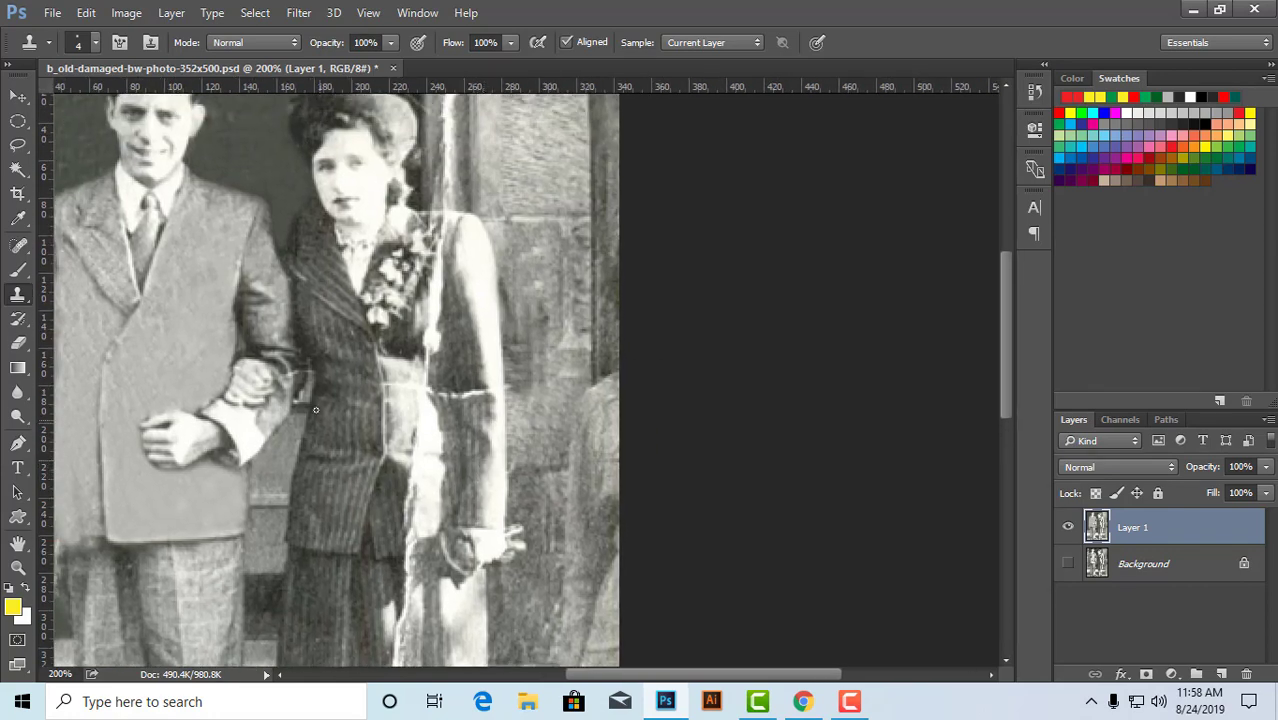
scroll(310, 398, up, 3)
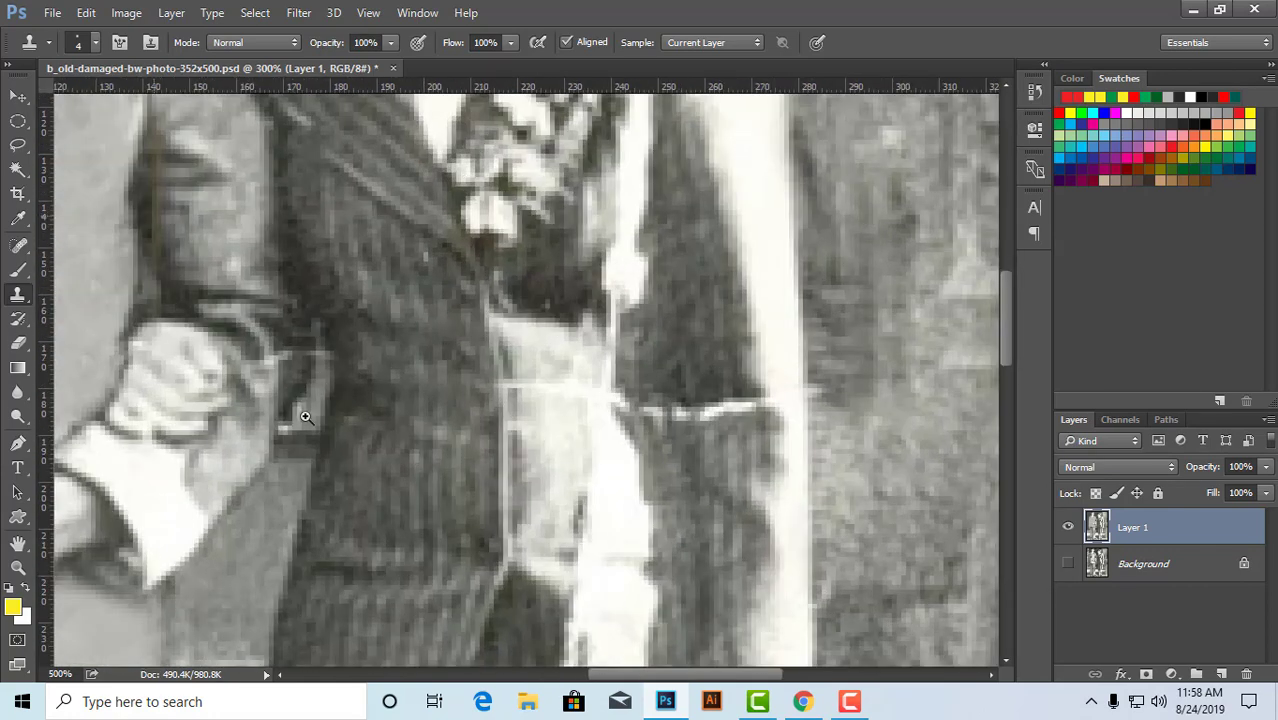
drag(300, 417, 326, 460)
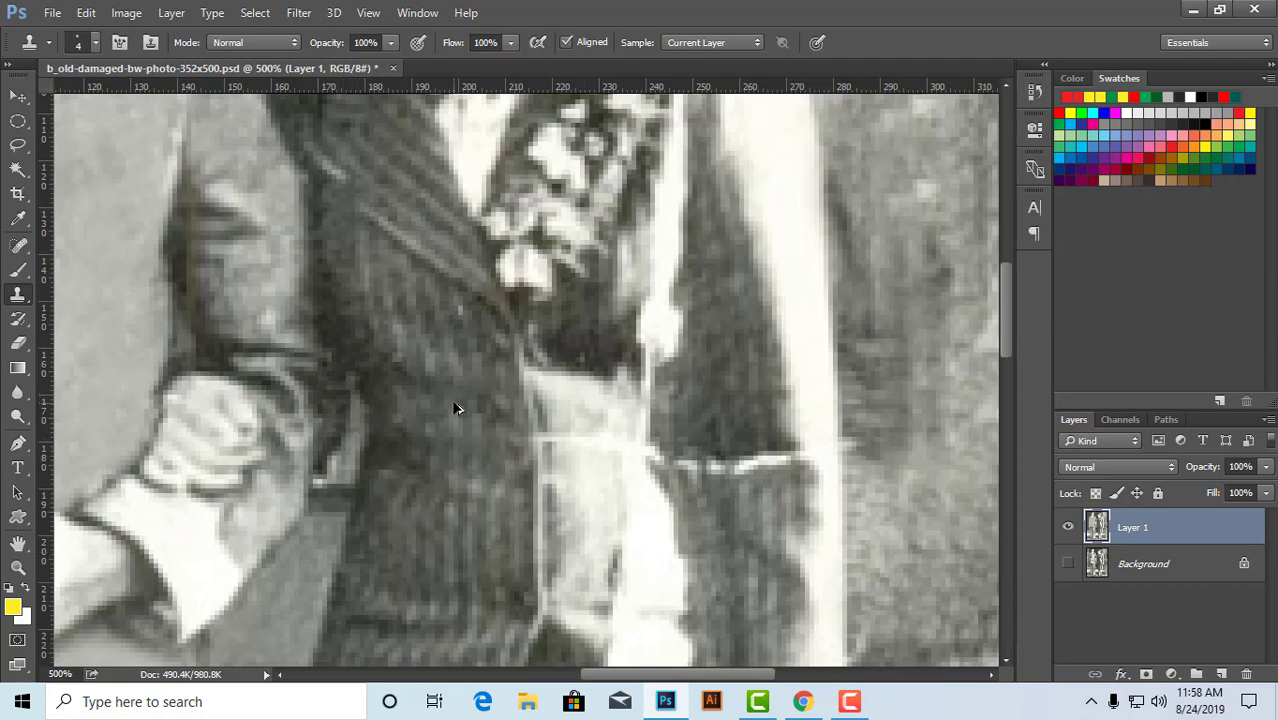
scroll(455, 408, down, 3)
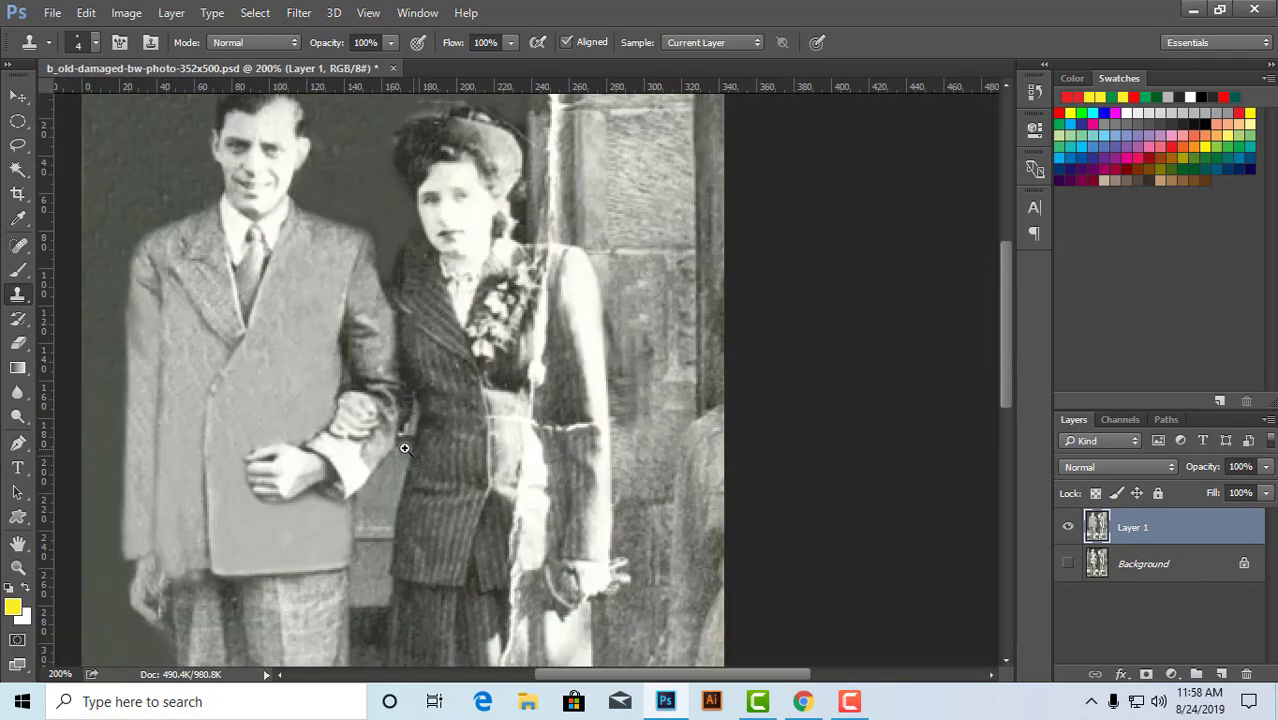
scroll(404, 448, up, 4)
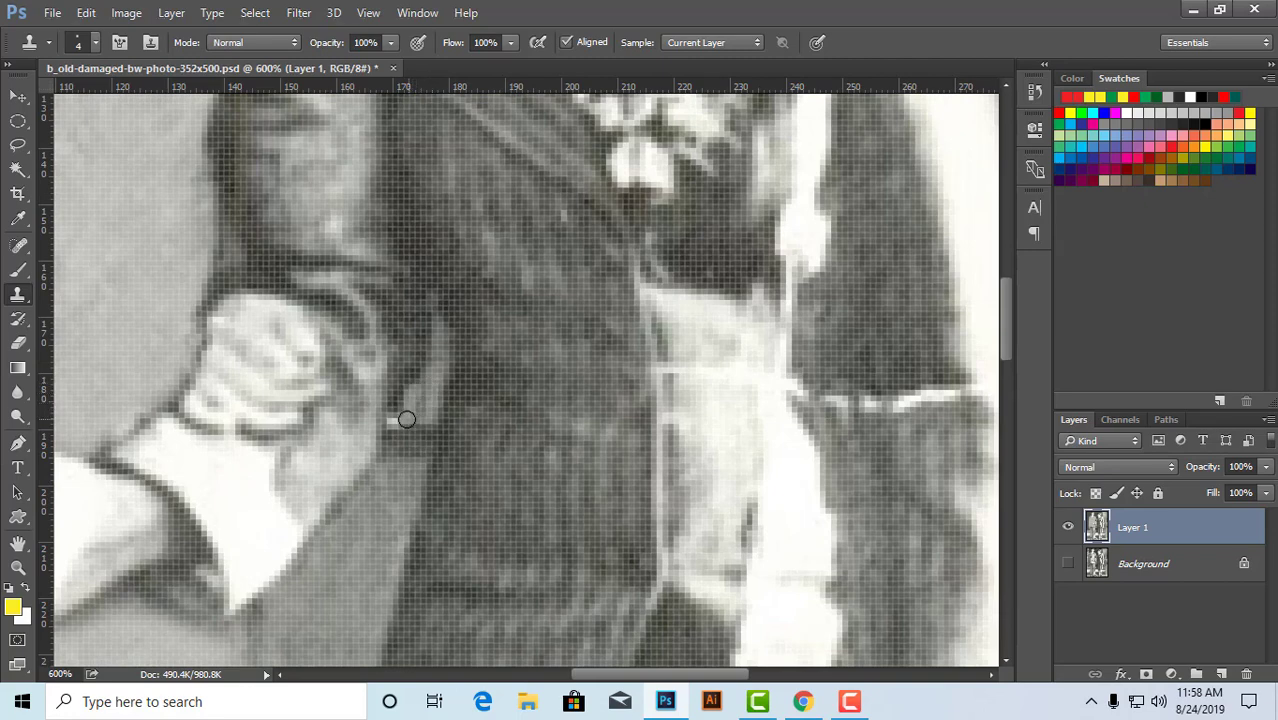
scroll(606, 412, down, 2)
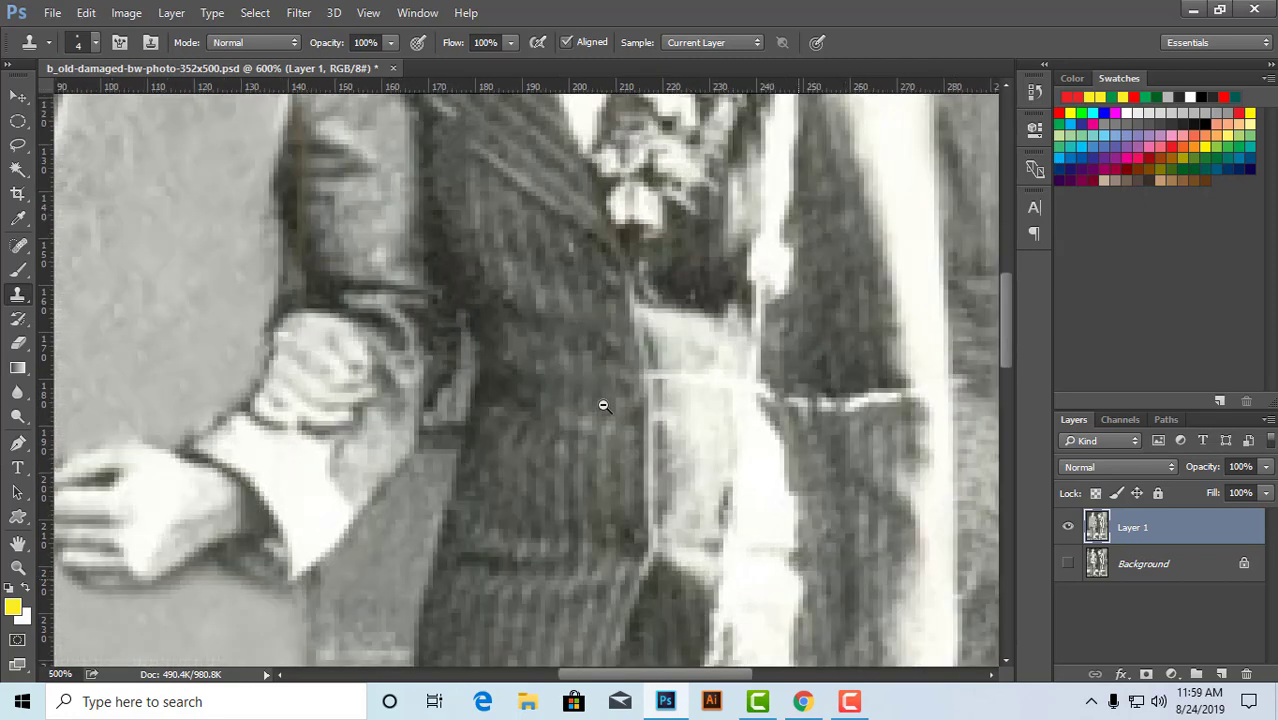
- Clone background texture over the vertical scratch on the steps beside the man's trousers, using an 8 px brush
scroll(612, 410, down, 2)
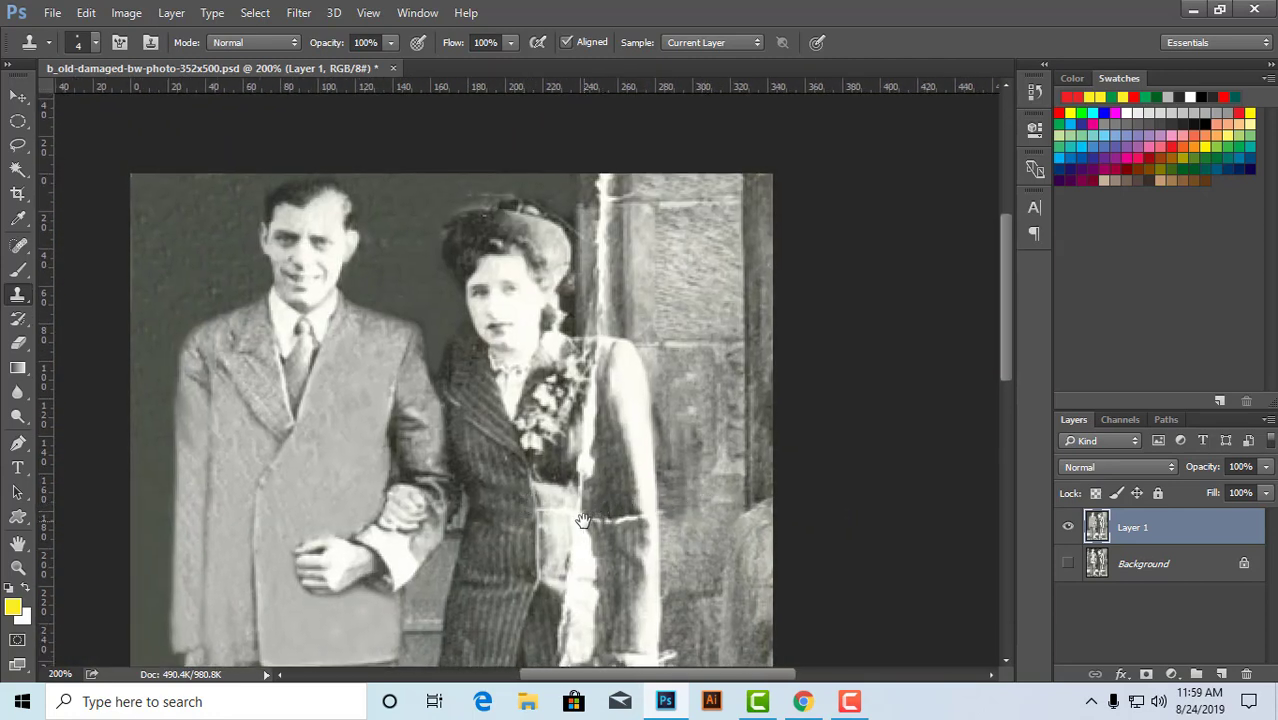
drag(625, 470, 692, 270)
drag(602, 417, 633, 311)
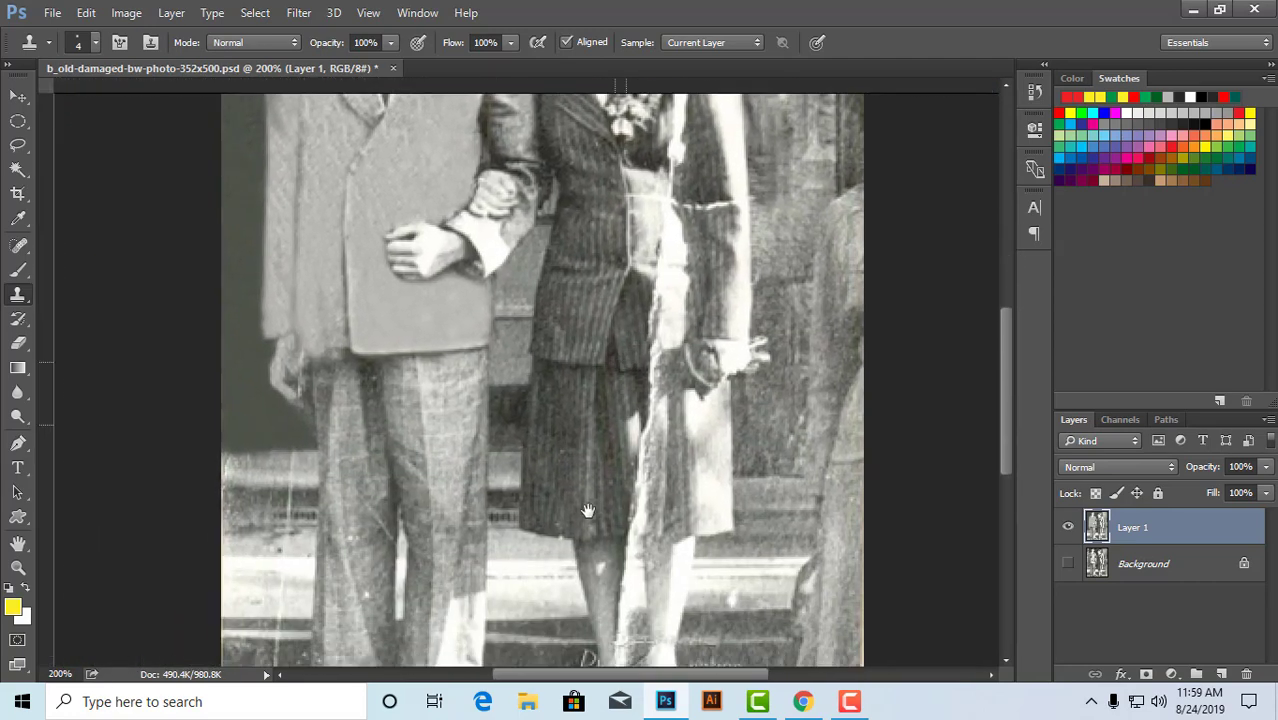
drag(588, 497, 617, 388)
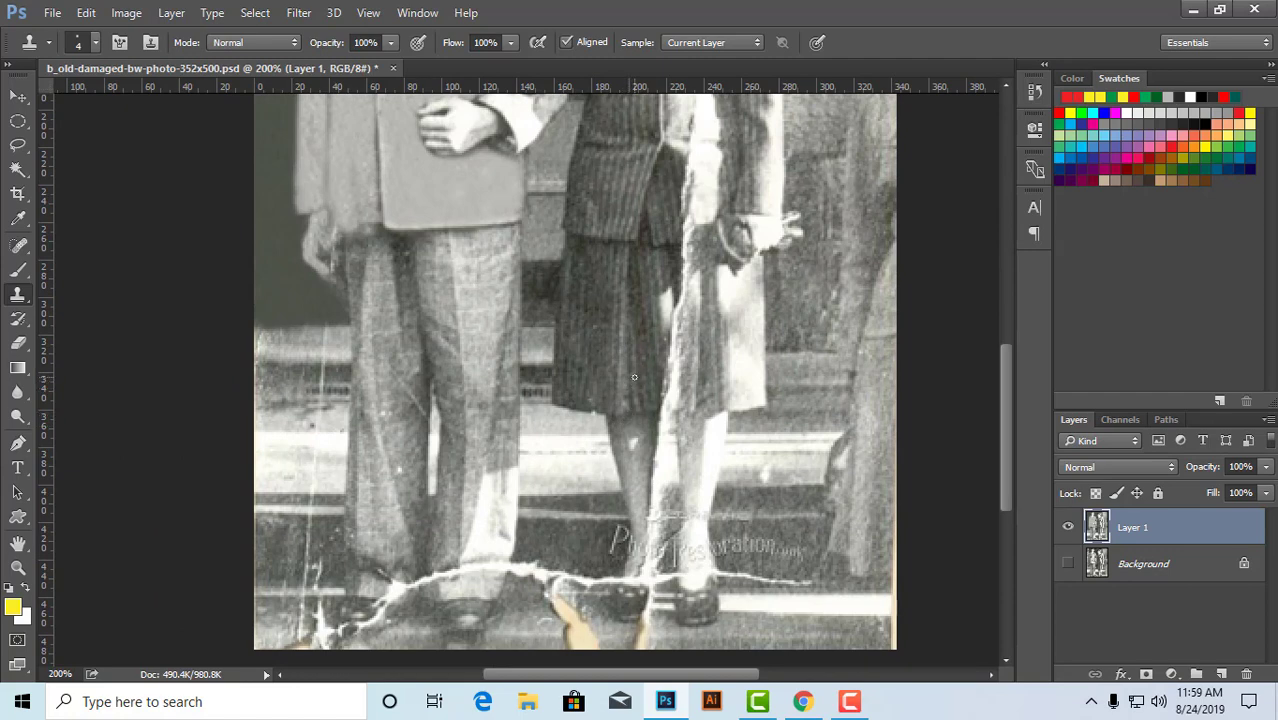
scroll(600, 480, down, 2)
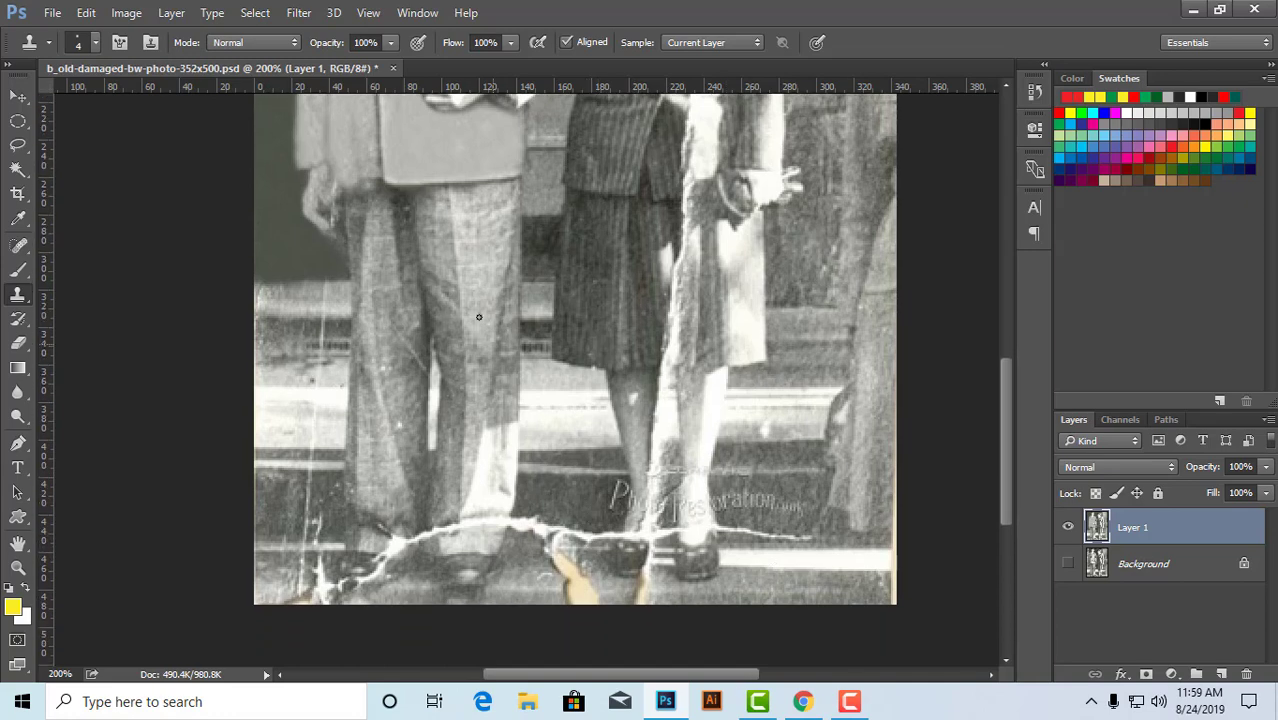
alt+click(323, 269)
key(bracketright)
alt+click(334, 373)
click(318, 371)
drag(318, 371, 311, 376)
drag(314, 405, 312, 436)
alt+click(302, 409)
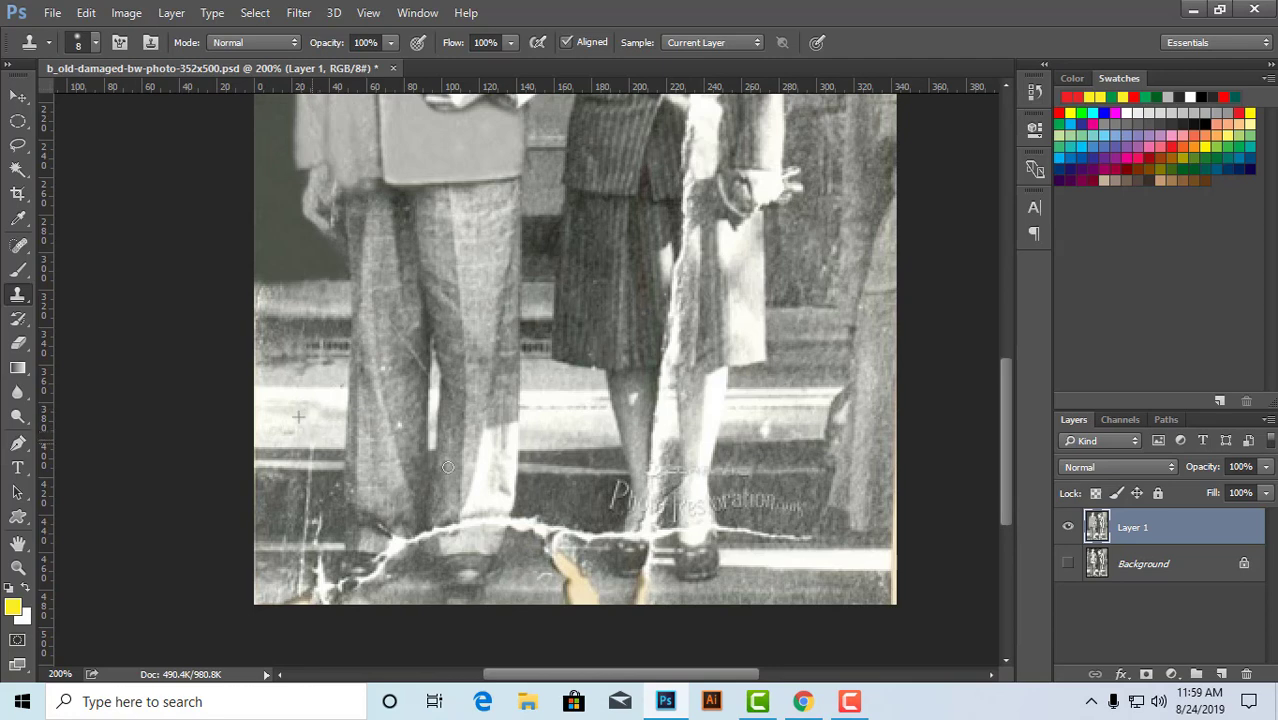
- Clone over the scratch where it continues down the dark step and across the step edge beside the man's shoe
drag(487, 472, 487, 341)
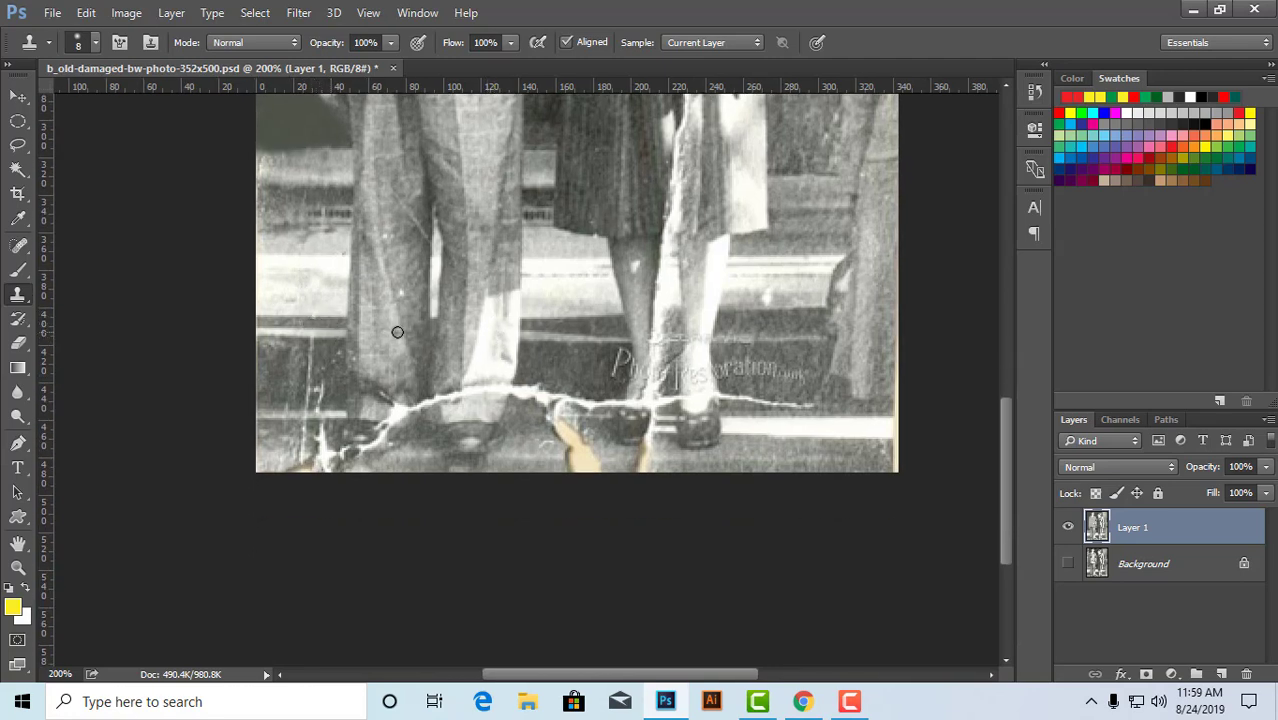
drag(340, 328, 363, 228)
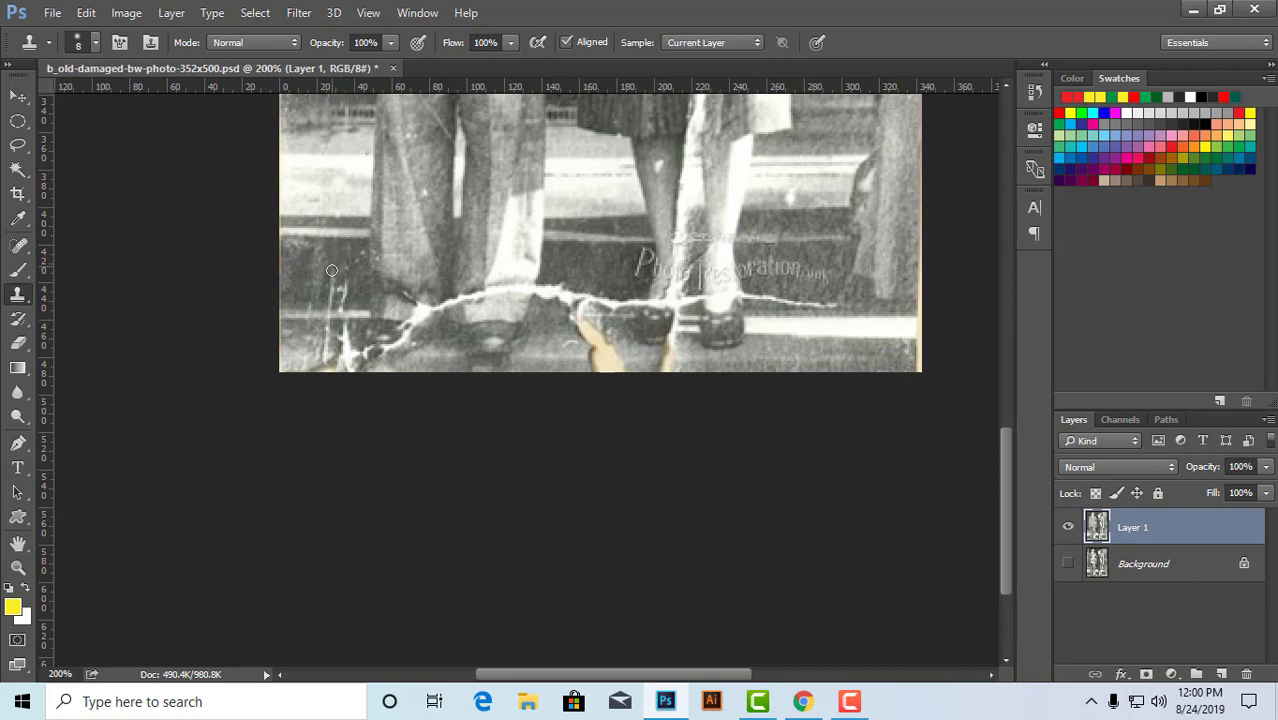
drag(332, 271, 329, 297)
alt+click(360, 294)
key(super)
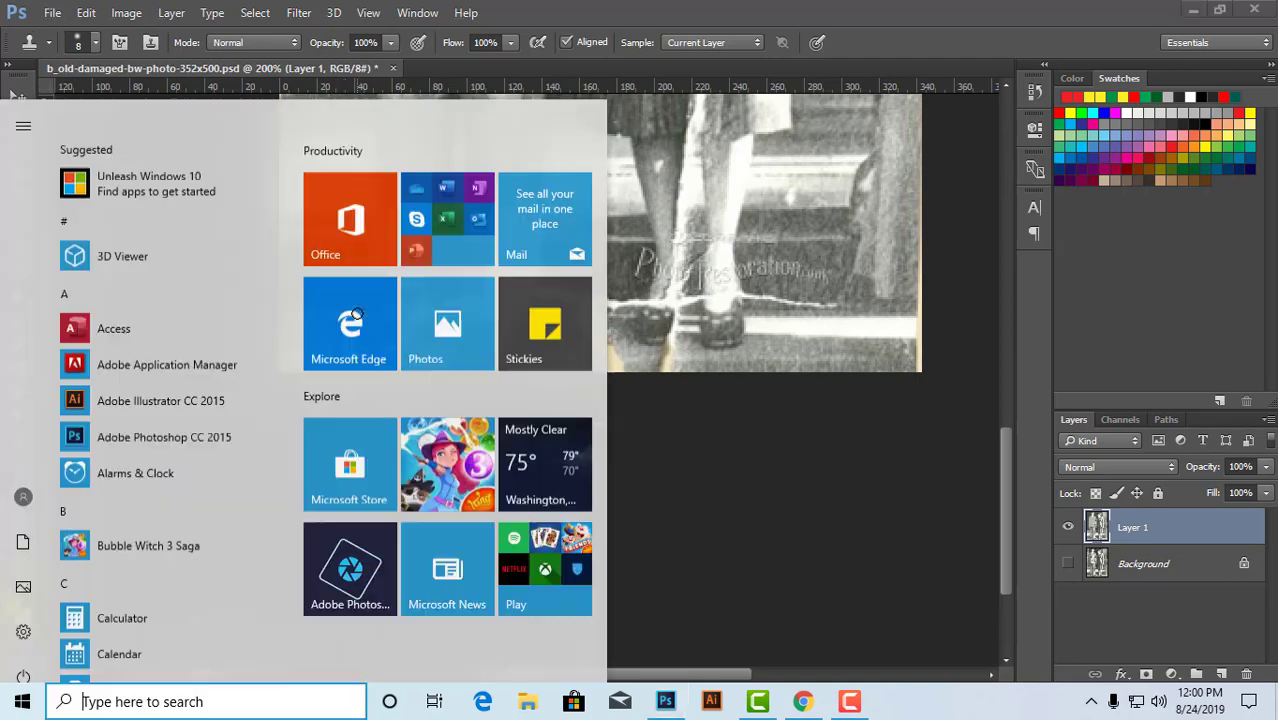
key(super)
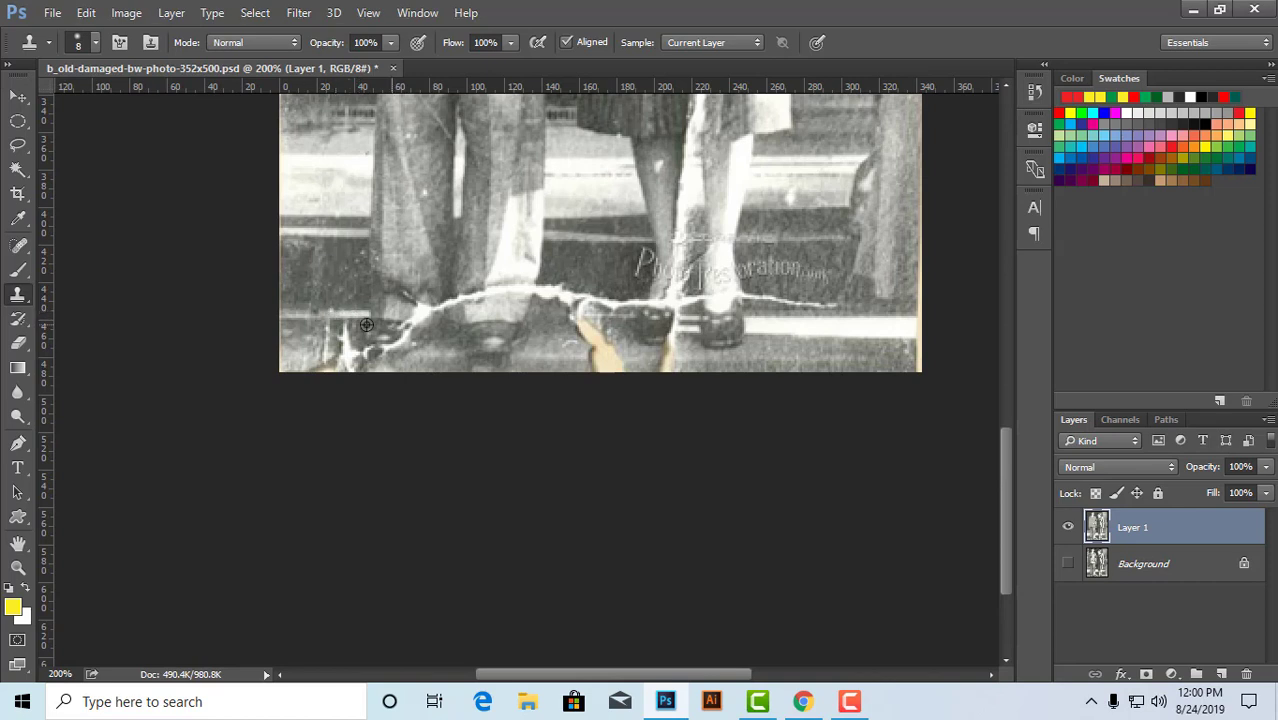
alt+click(357, 315)
drag(322, 313, 302, 312)
- Clone ground texture over the white tear marks in the photo's lower-left corner with a 15 px brush
drag(411, 297, 414, 233)
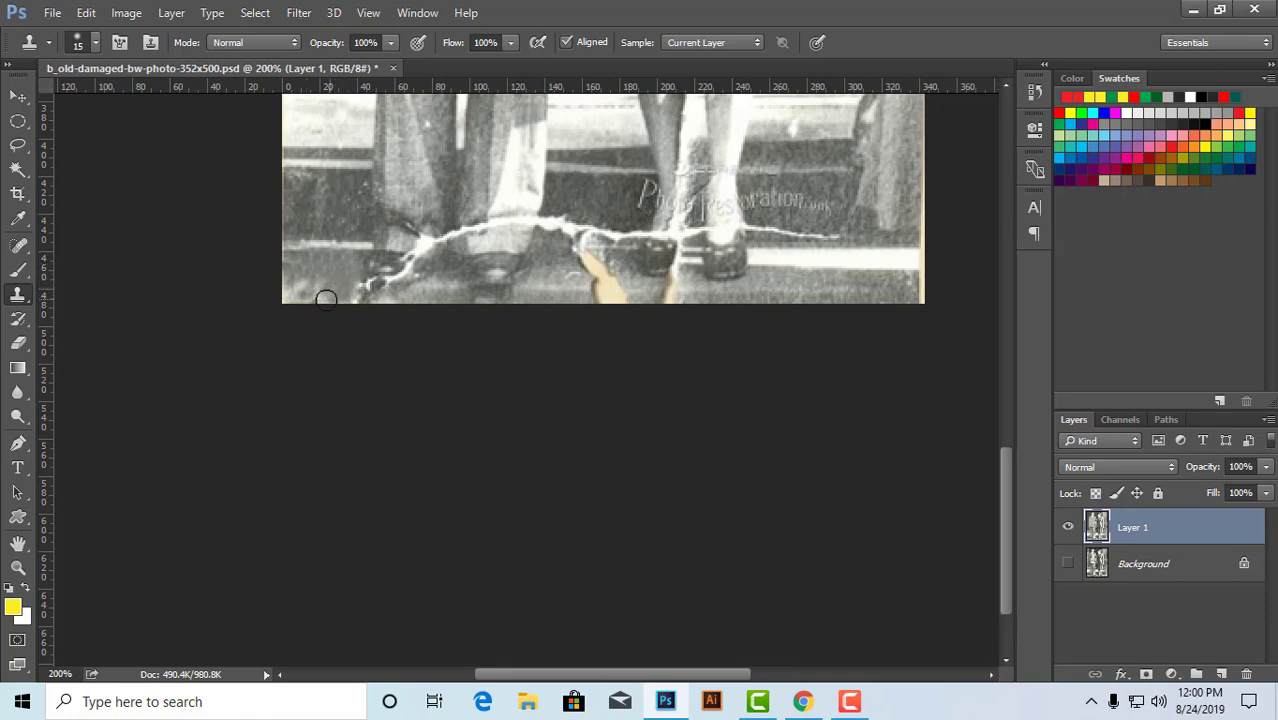
mouse_move(329, 273)
mouse_down()
mouse_move(289, 289)
mouse_move(327, 301)
mouse_up()
drag(460, 306, 393, 354)
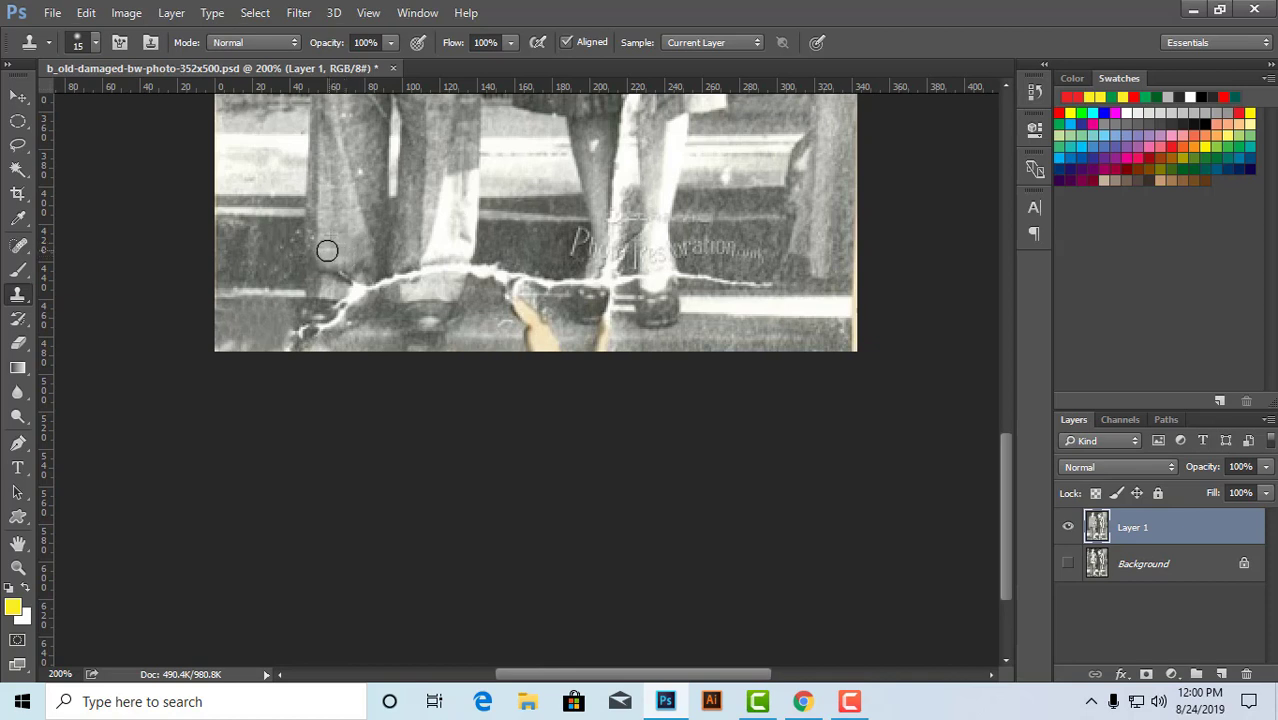
- Clone trouser texture over the white crack crossing the hem of the man's outer trouser leg, near the photo's left edge
scroll(335, 245, down, 1)
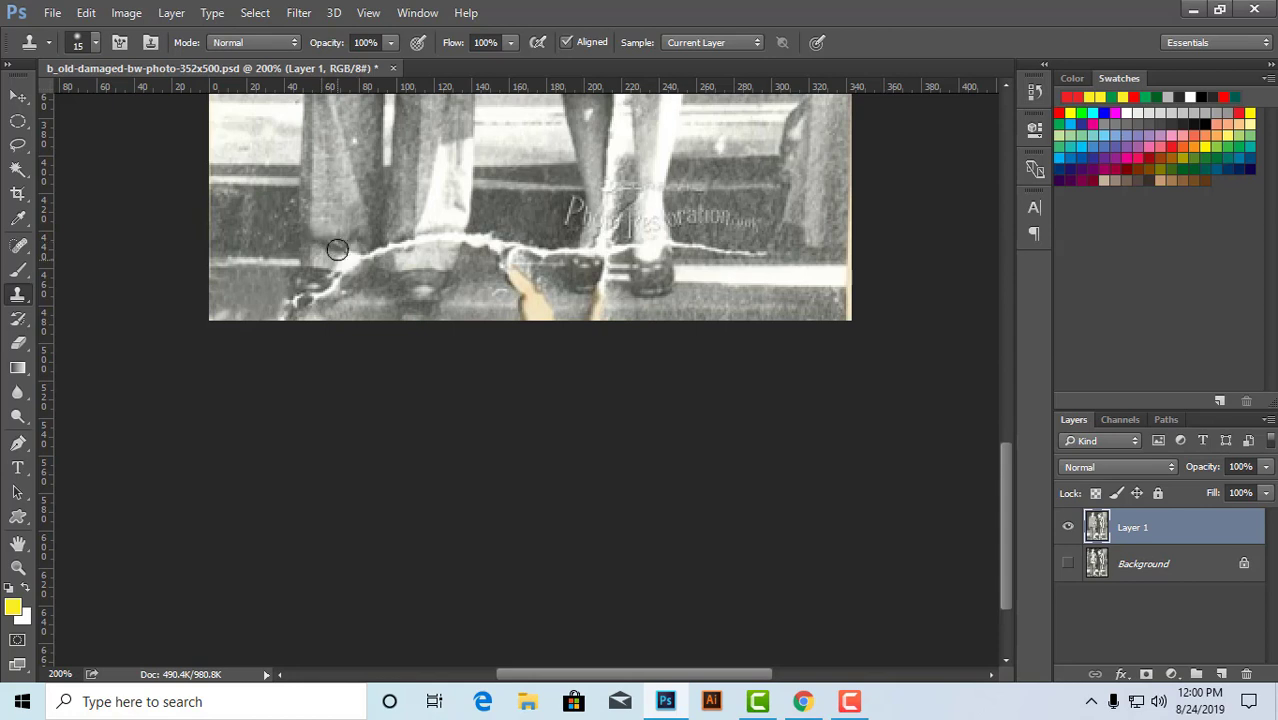
click(326, 252)
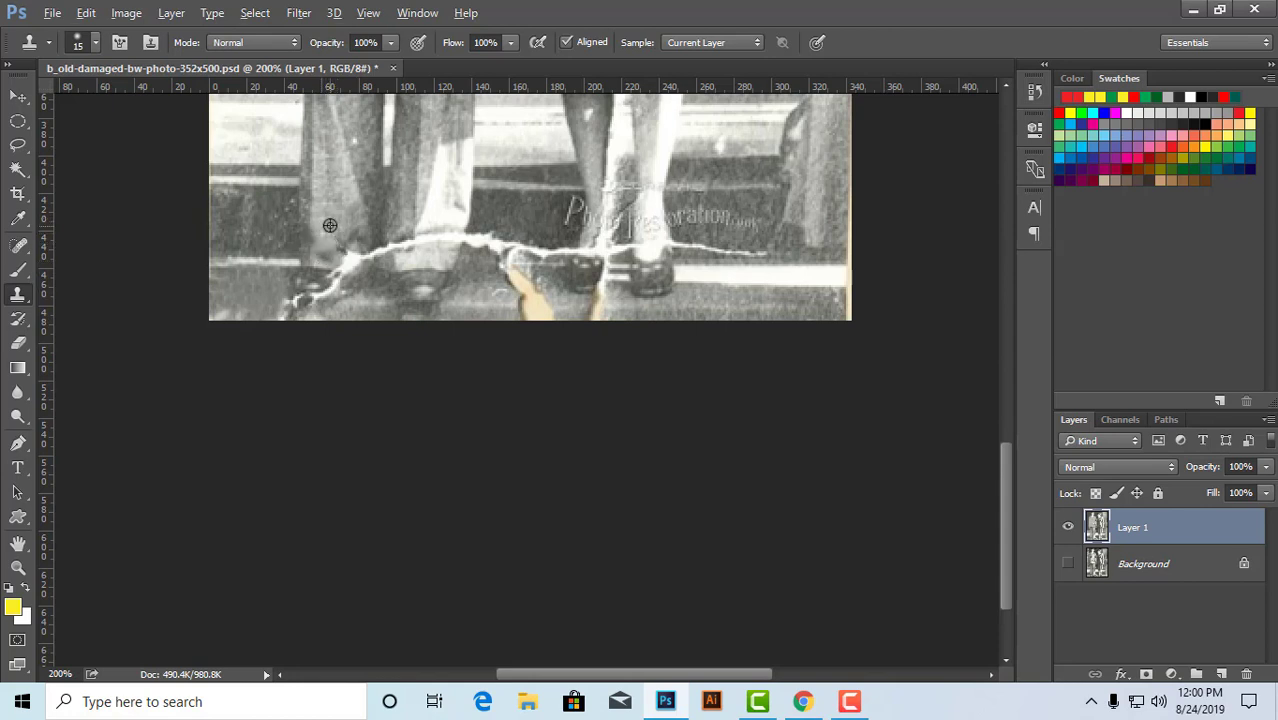
mouse_move(324, 252)
mouse_down()
mouse_move(353, 235)
mouse_move(359, 259)
mouse_move(332, 257)
mouse_move(350, 242)
mouse_move(338, 260)
mouse_move(356, 259)
mouse_move(358, 244)
mouse_move(312, 262)
mouse_up()
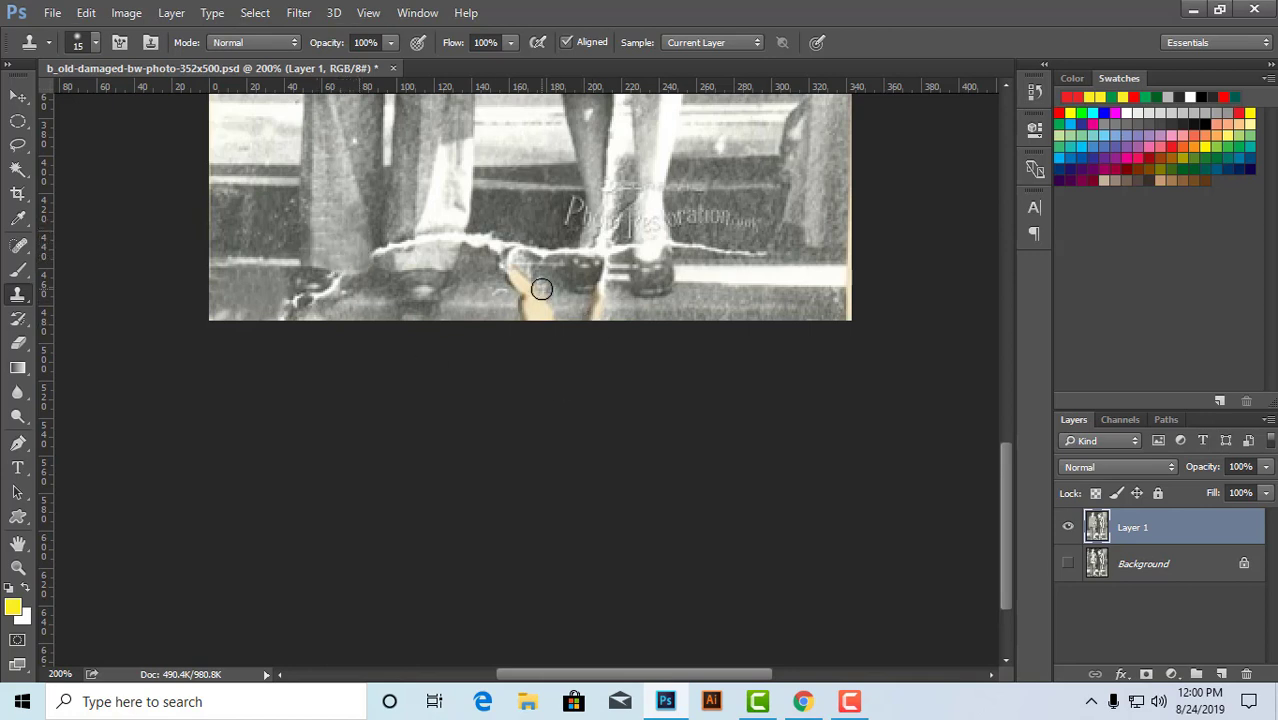
click(849, 701)
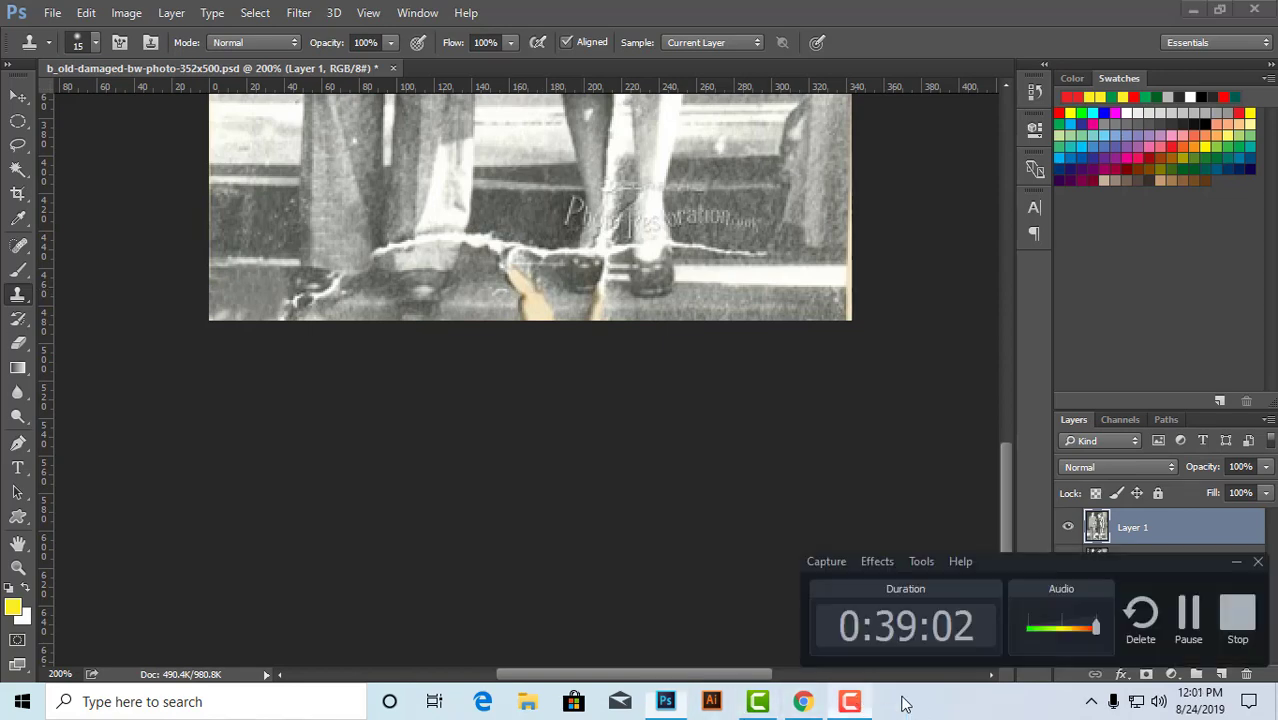
click(1182, 650)
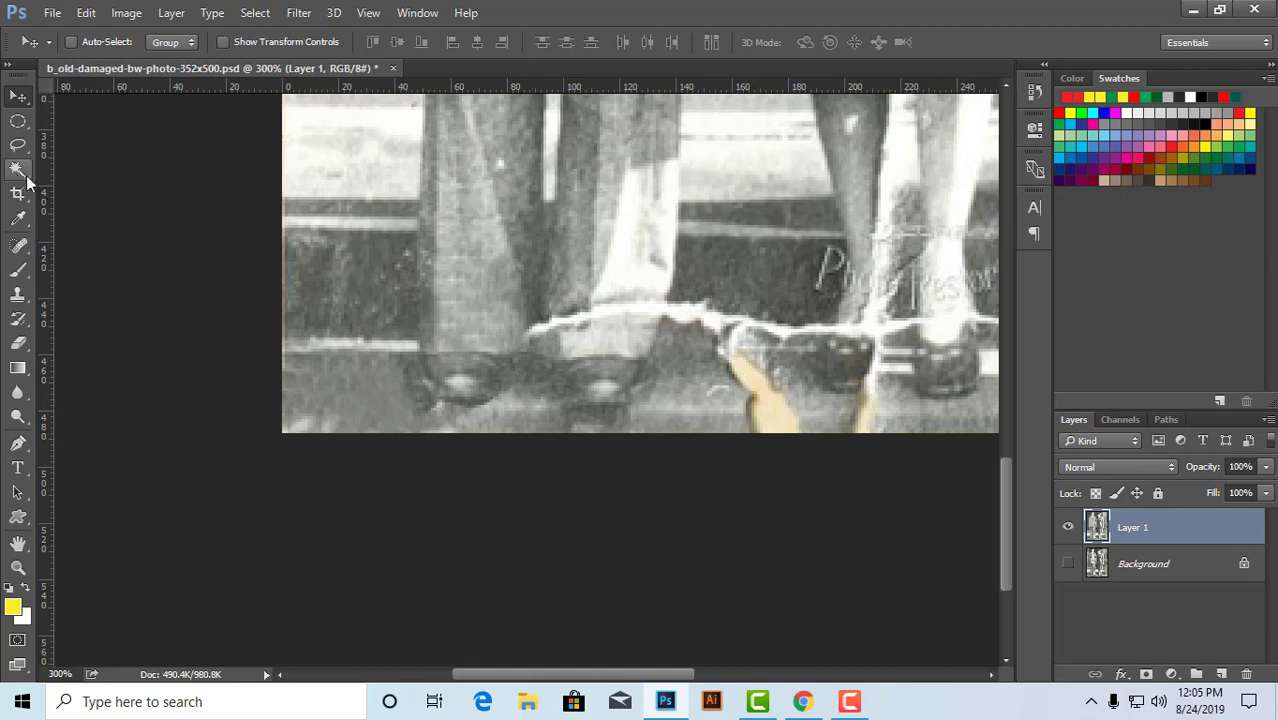
click(19, 298)
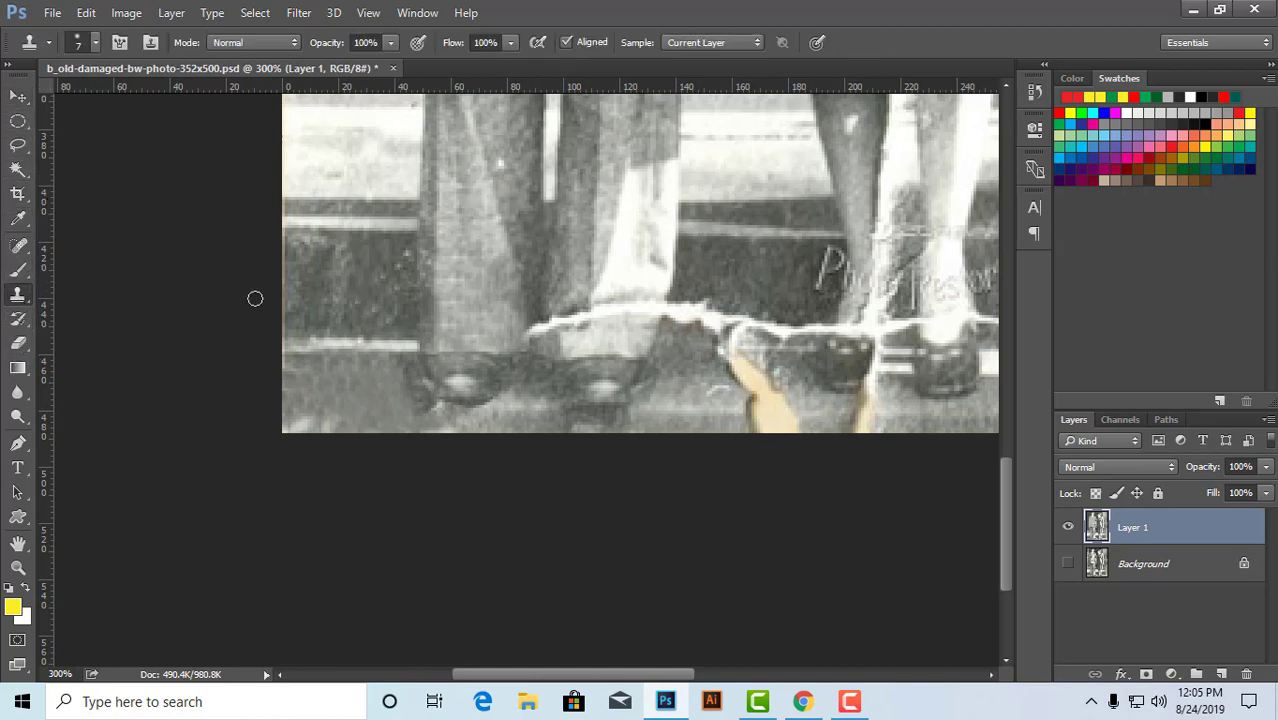
click(12, 146)
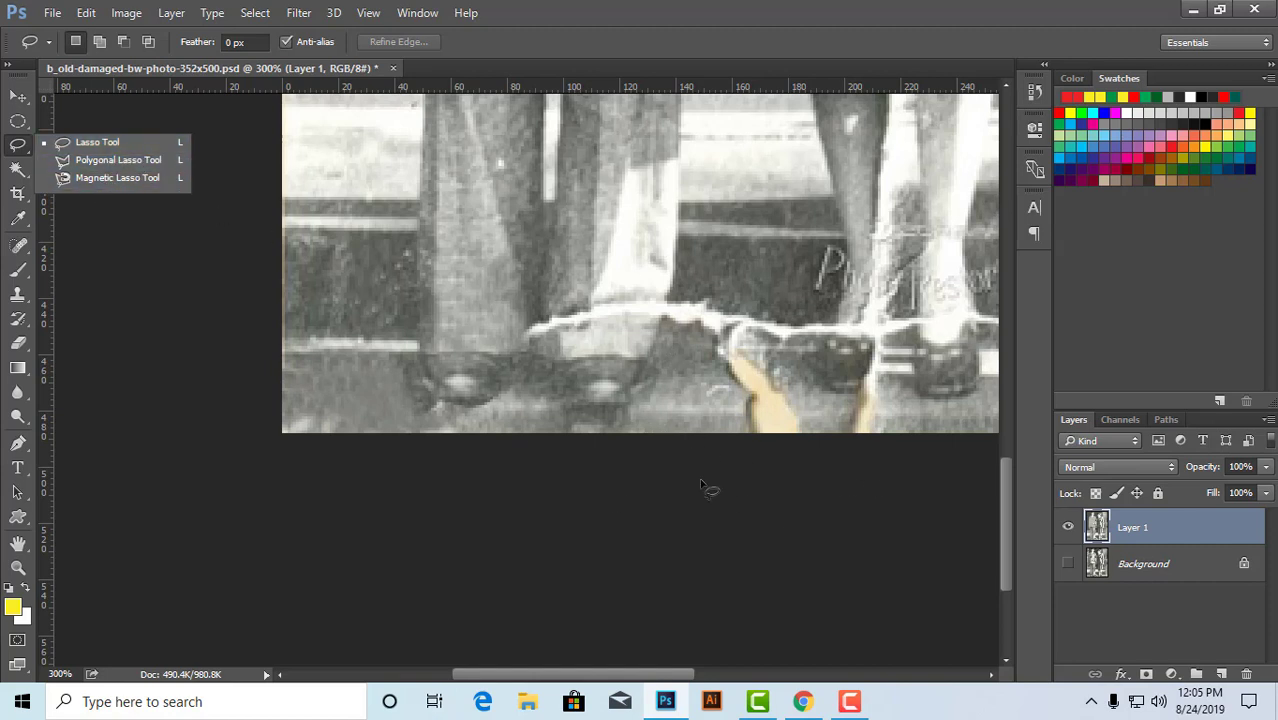
click(20, 126)
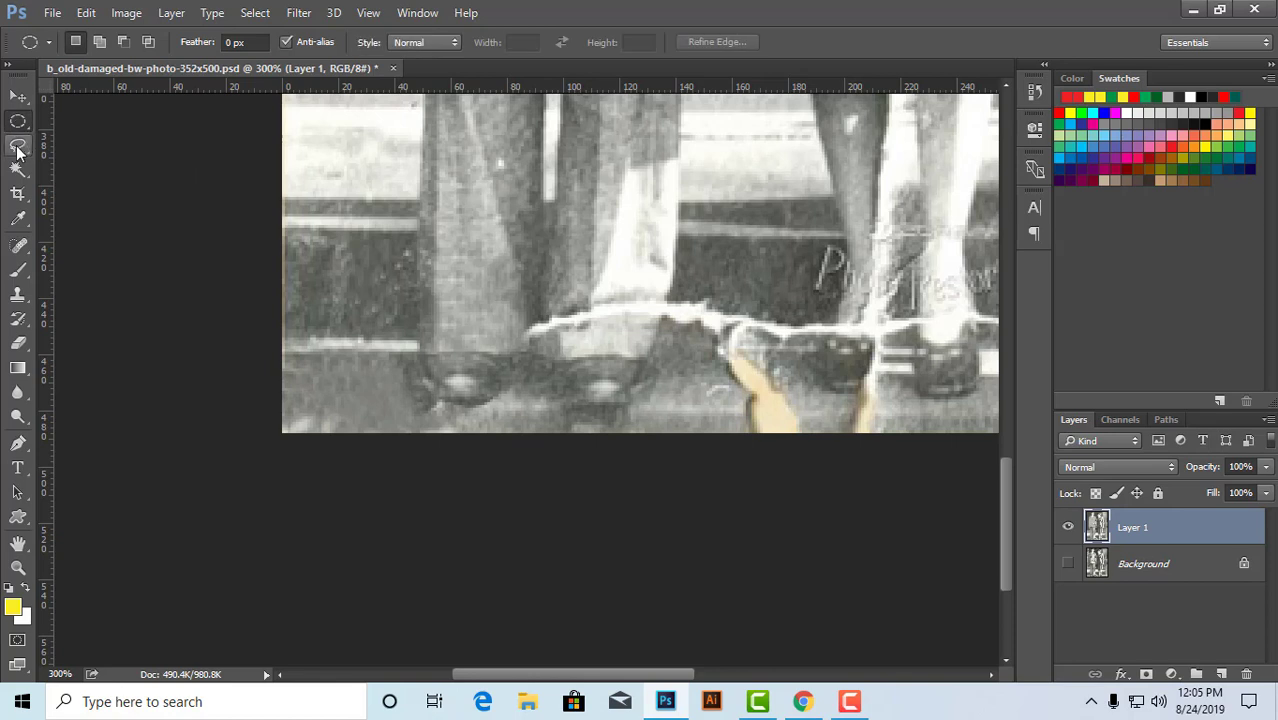
click(20, 150)
click(18, 96)
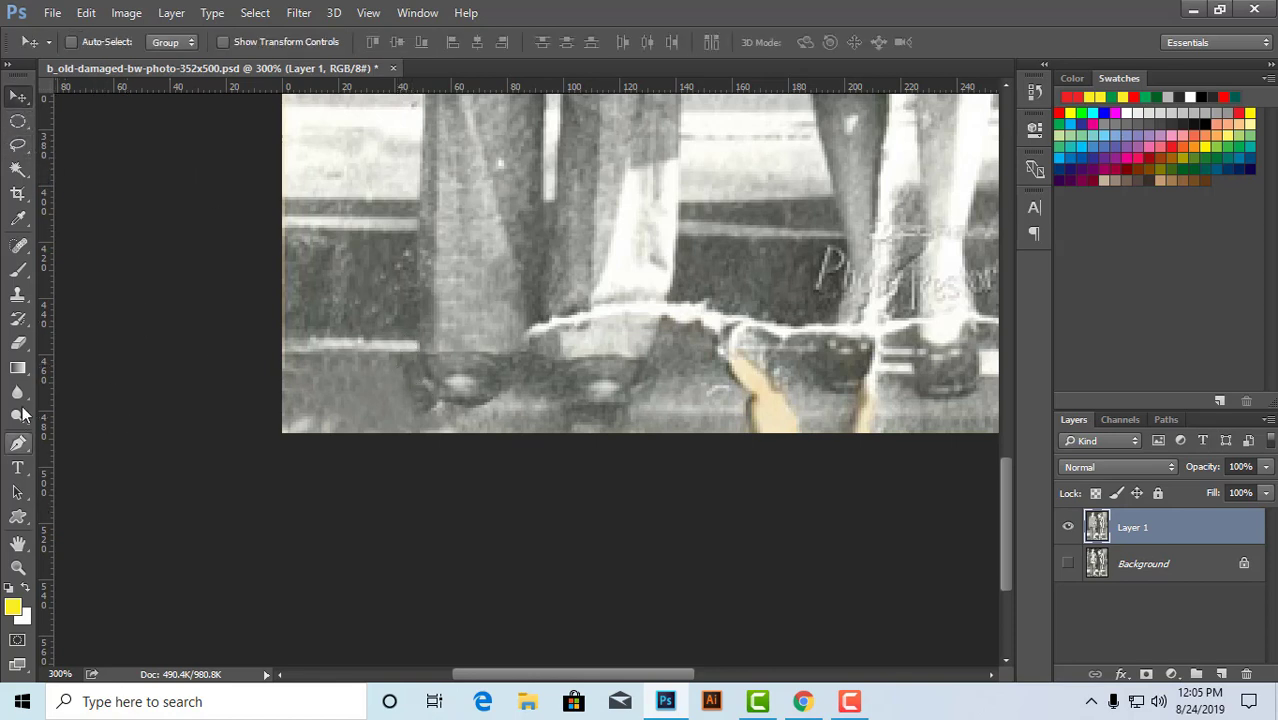
- Clone ground texture over the dark smudges around the outer edge of the man's left-hand shoe, using a 7 px Clone Stamp brush
click(18, 294)
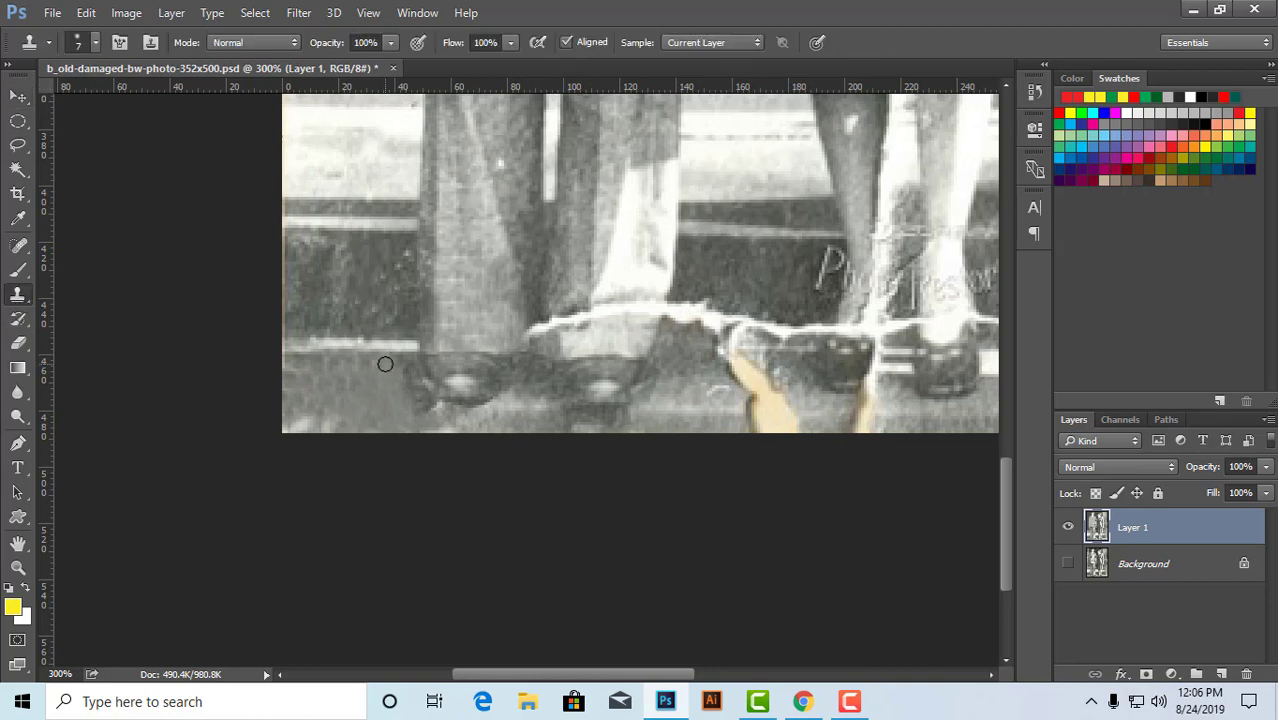
alt+click(381, 380)
mouse_move(408, 375)
mouse_down()
mouse_move(422, 409)
mouse_move(470, 420)
mouse_move(443, 428)
mouse_move(420, 410)
mouse_move(471, 422)
mouse_up()
alt+click(380, 383)
alt+click(377, 392)
alt+click(408, 408)
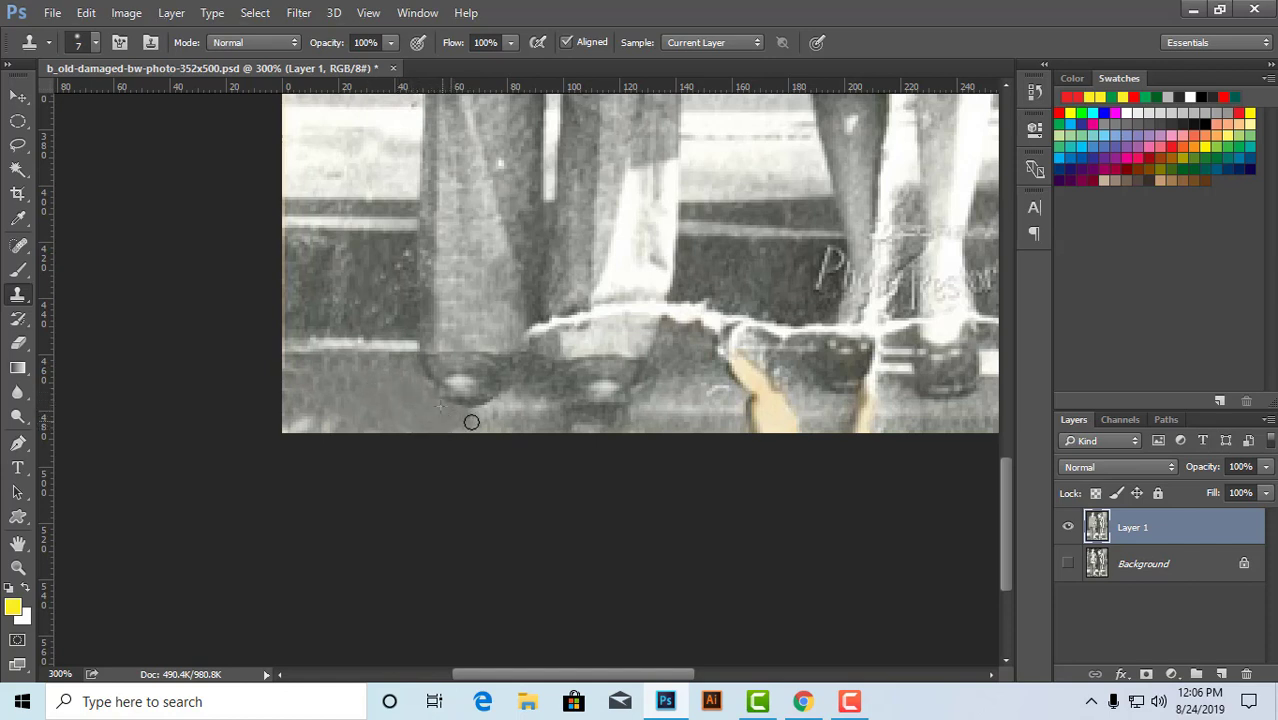
- Even out the ground along the photo's lower-left edge by cloning nearby ground texture with a 9 px brush
key(bracketright)
key(bracketright)
alt+click(392, 393)
drag(335, 422, 290, 423)
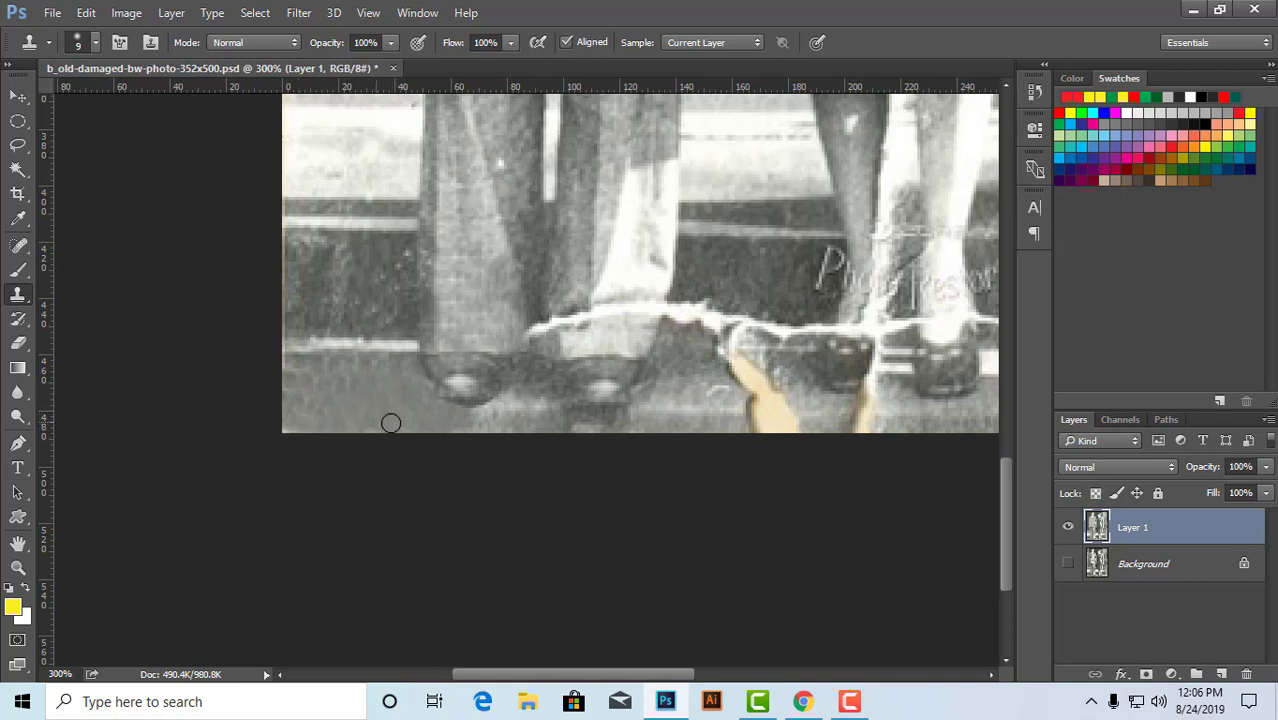
- Clone ground texture over the uneven patches below and between the man's two shoes
mouse_move(469, 425)
mouse_down()
mouse_move(516, 422)
mouse_move(503, 418)
mouse_move(518, 392)
mouse_up()
alt+click(351, 424)
alt+click(376, 406)
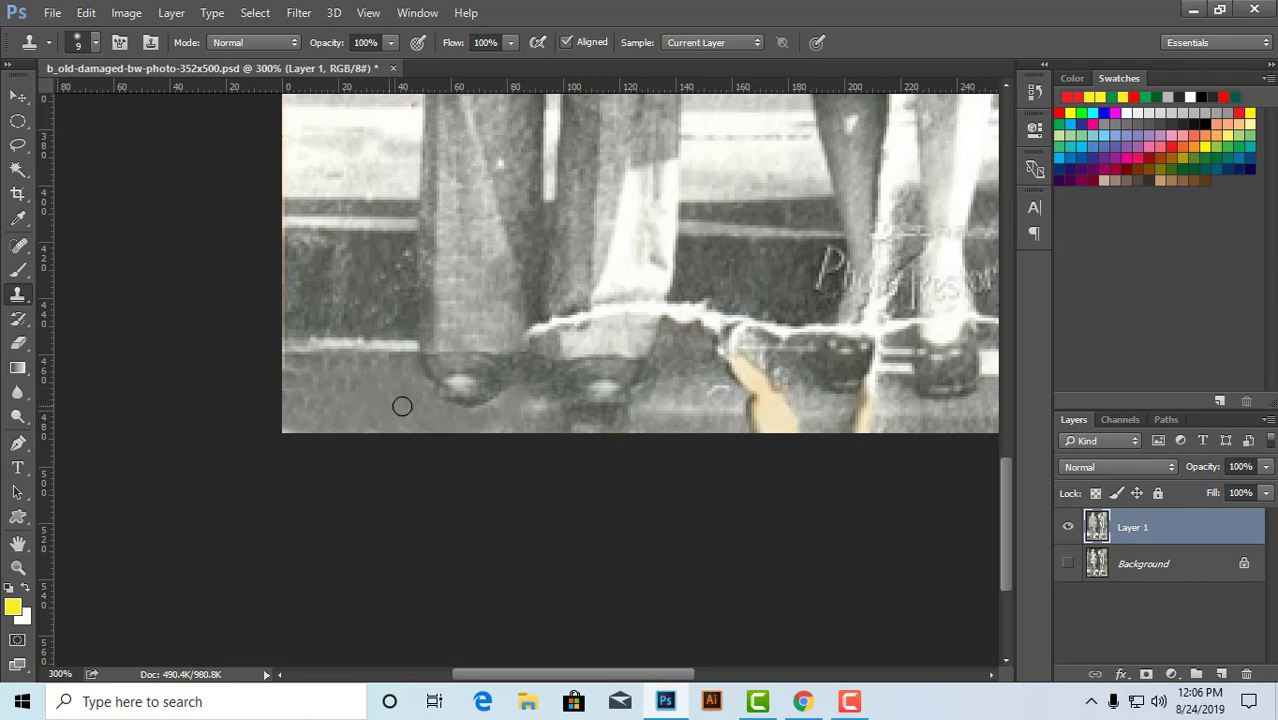
mouse_move(419, 390)
mouse_down()
mouse_move(499, 437)
mouse_move(398, 419)
mouse_move(536, 426)
mouse_move(412, 415)
mouse_move(514, 423)
mouse_move(530, 373)
mouse_up()
alt+click(398, 419)
alt+click(412, 414)
alt+click(367, 383)
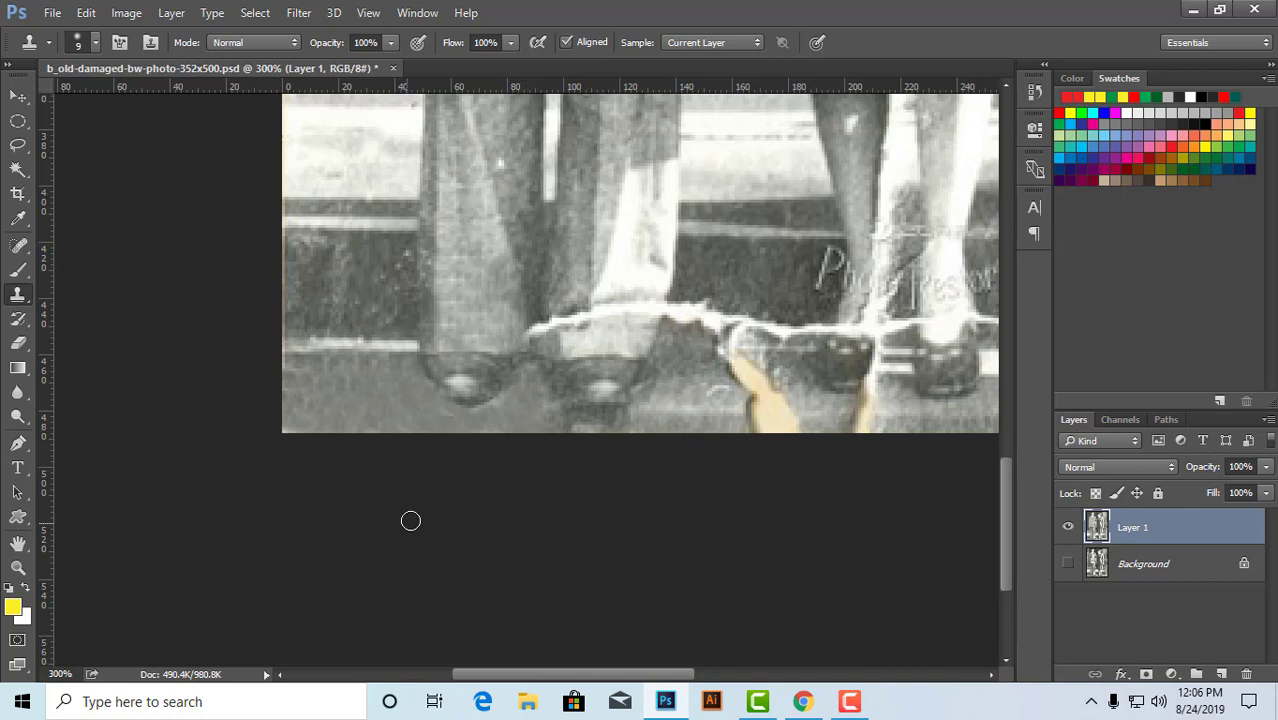
- Clone ground texture over the dark patch beneath the man's right-hand shoe, using a 15 px brush
alt+click(343, 397)
key(bracketright)
key(bracketright)
alt+click(337, 388)
drag(578, 423, 568, 426)
click(567, 420)
click(588, 422)
click(617, 427)
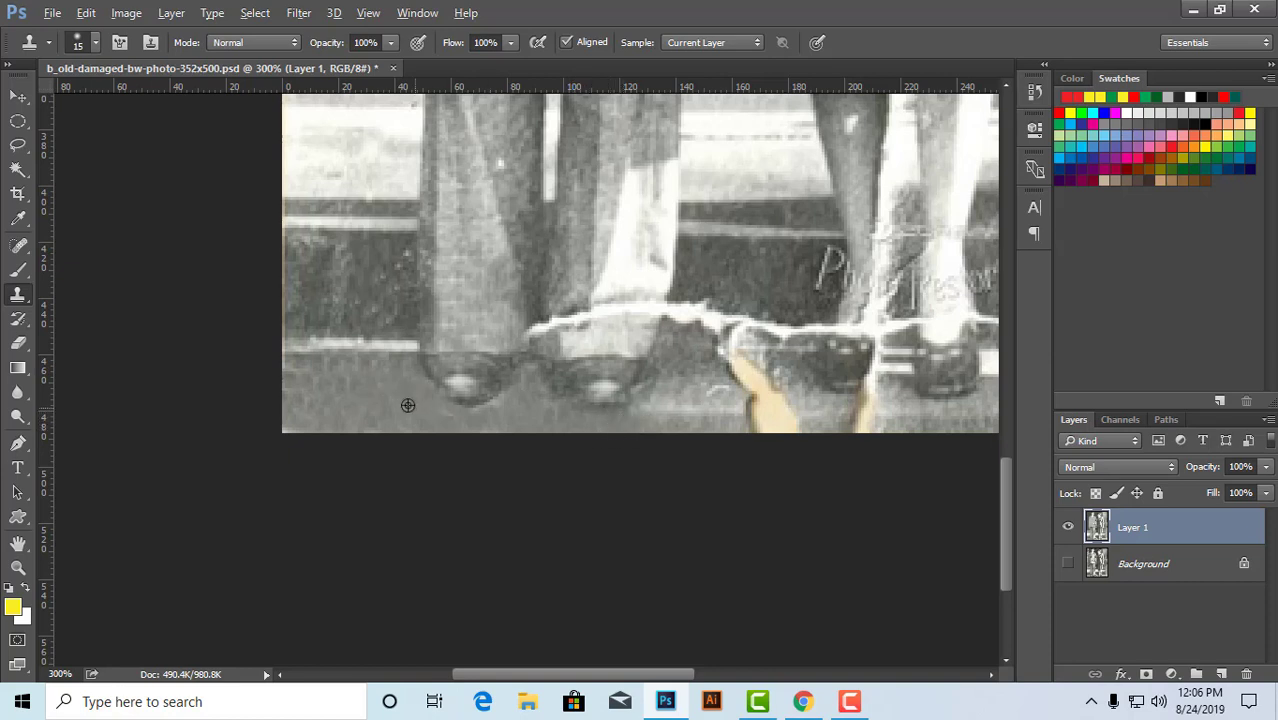
drag(636, 426, 648, 403)
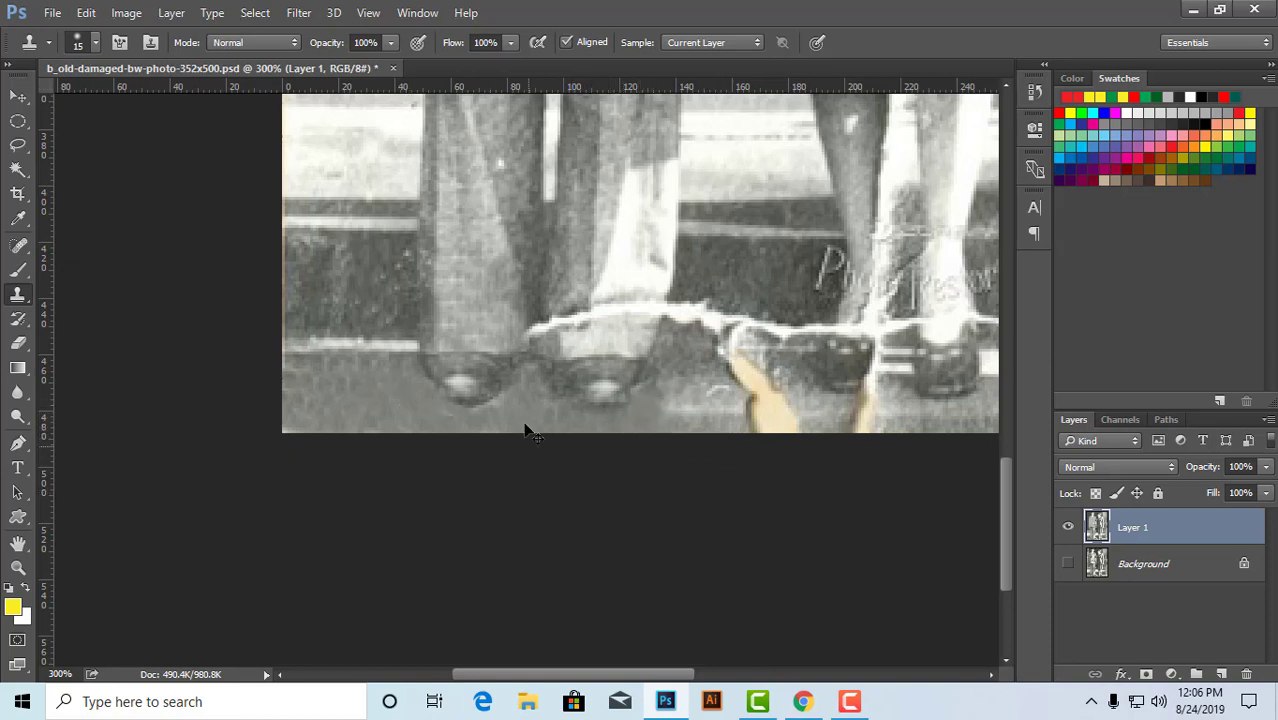
- Clone dark texture over the white crack in the gap between the man's trouser legs, down to the shoes
alt+click(548, 400)
mouse_move(526, 355)
mouse_down()
mouse_move(543, 318)
mouse_move(590, 313)
mouse_move(562, 326)
mouse_move(530, 308)
mouse_move(542, 285)
mouse_move(536, 345)
mouse_up()
alt+click(540, 287)
alt+click(536, 277)
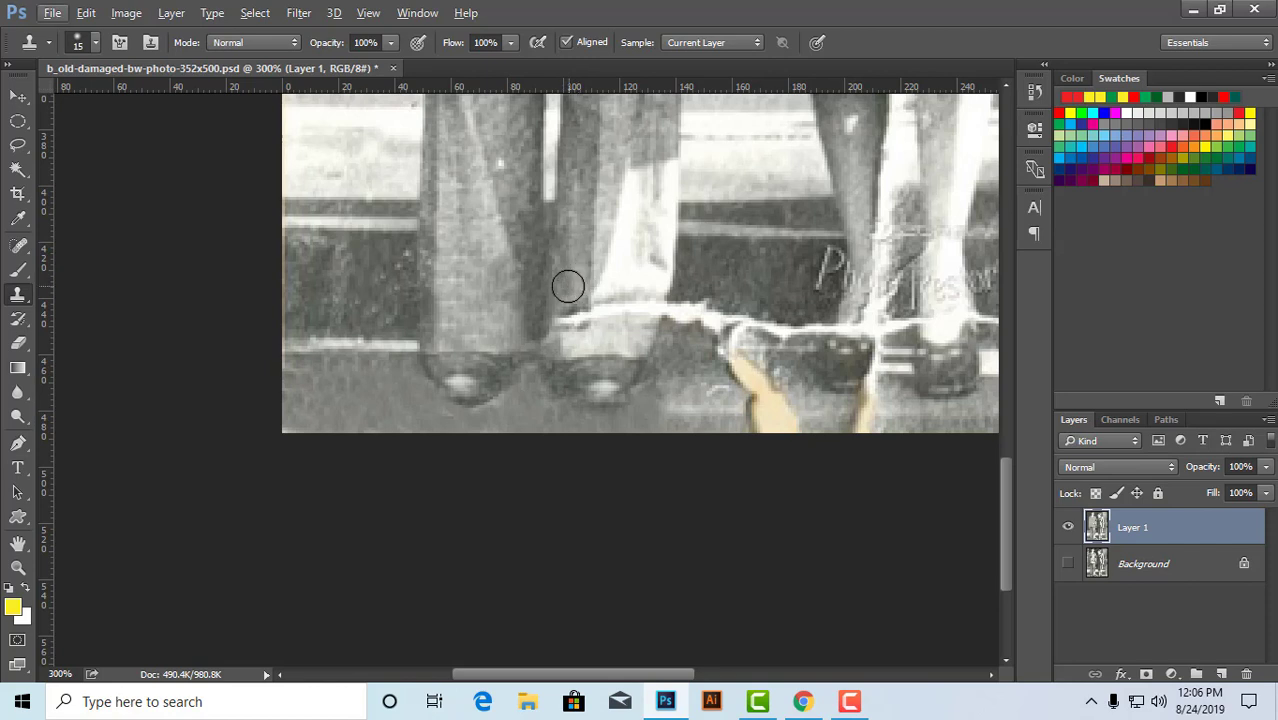
drag(568, 300, 562, 375)
alt+click(538, 293)
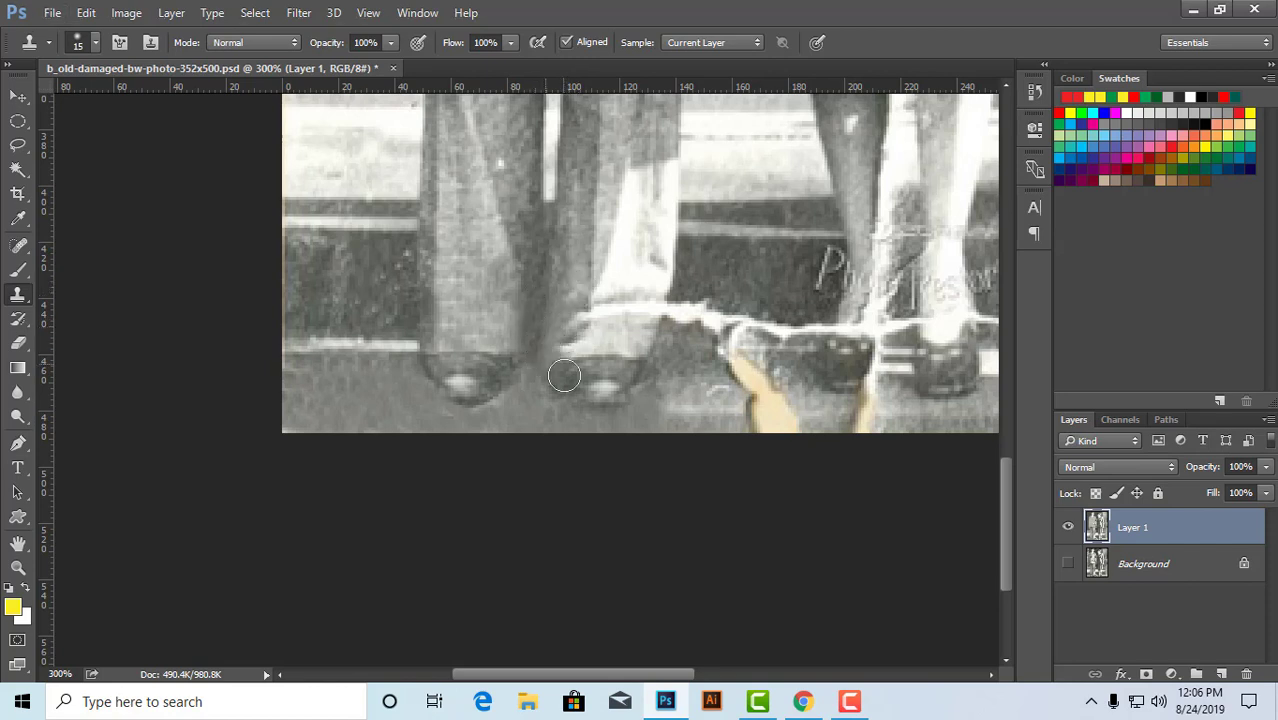
- Clone trouser texture over the crack across the inner side of the man's right-hand trouser hem
alt+click(565, 287)
drag(565, 308, 585, 345)
alt+click(591, 240)
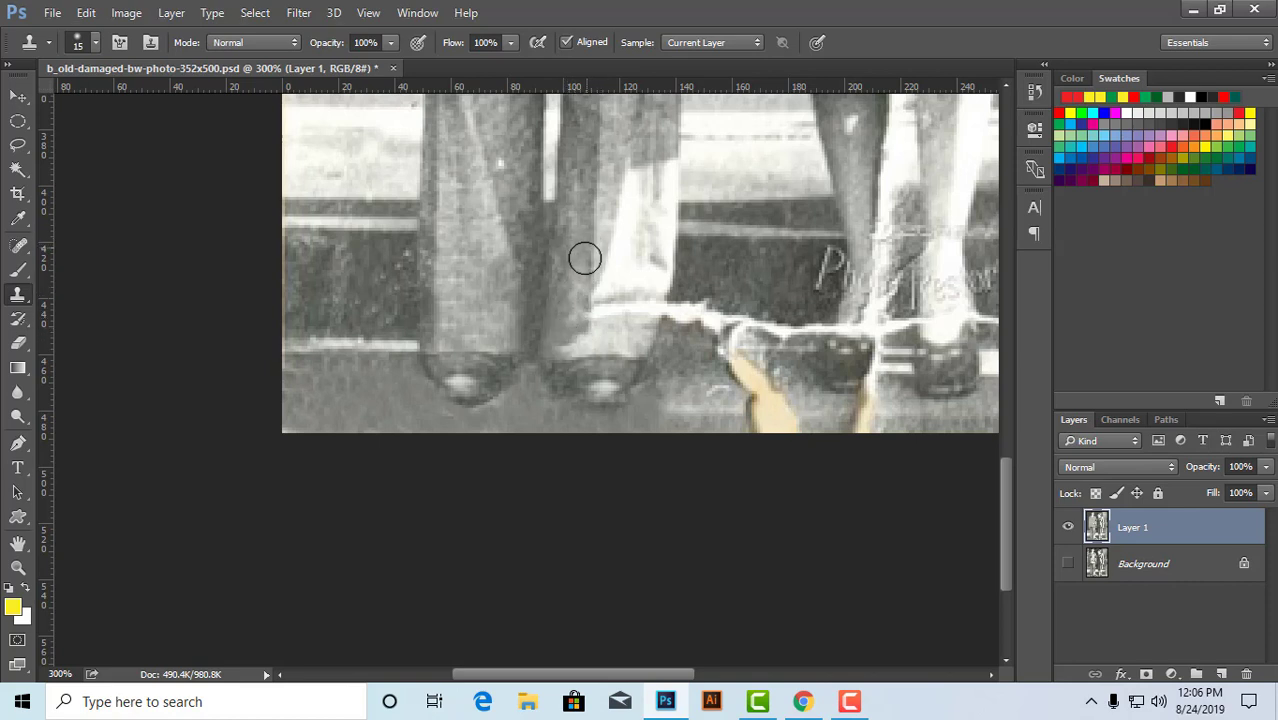
drag(588, 270, 592, 339)
alt+click(589, 270)
drag(591, 283, 591, 319)
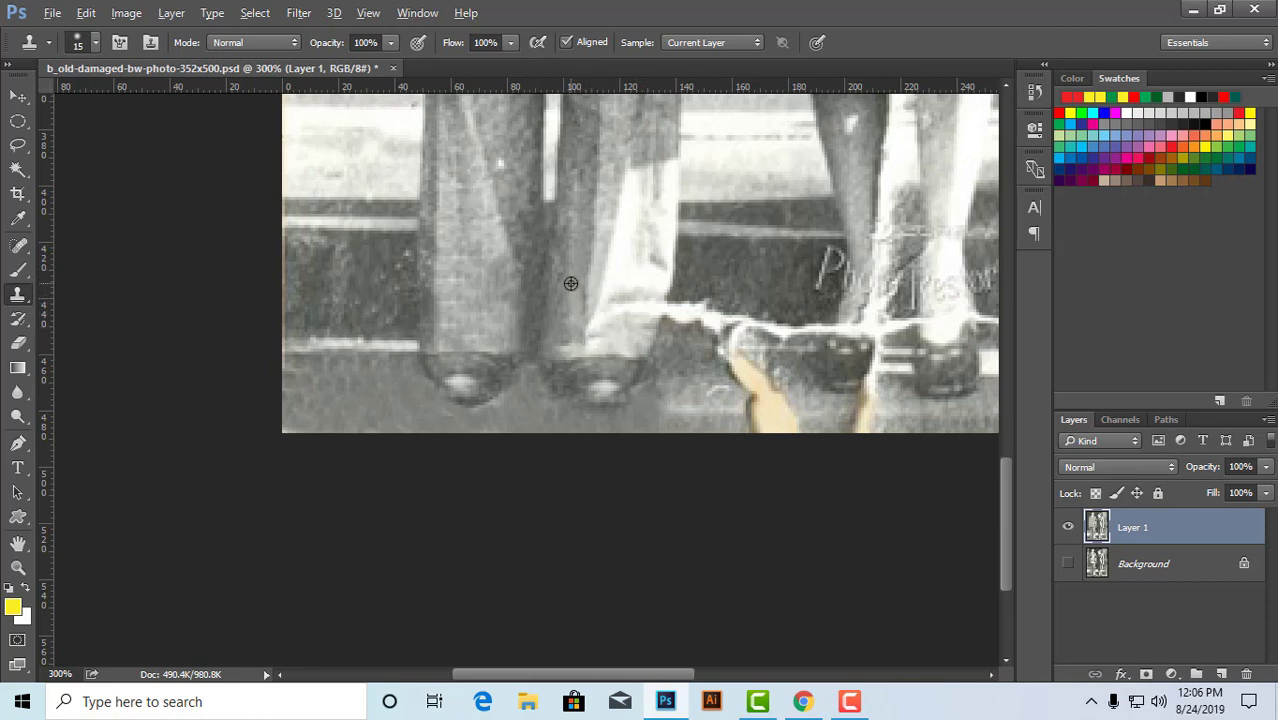
- Clone dark trouser fabric down over the upper part of the white torn patch on the man's right-hand trouser leg
drag(703, 374, 703, 389)
scroll(703, 388, up, 5)
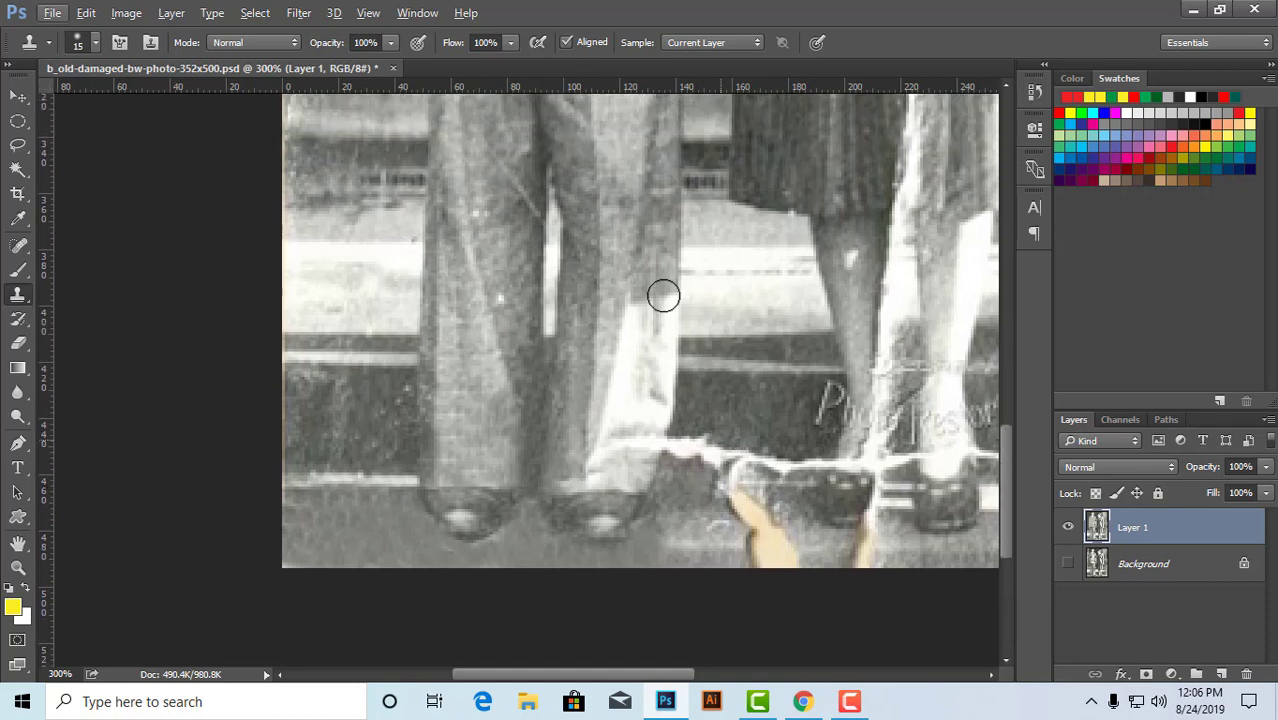
drag(668, 293, 661, 356)
alt+click(666, 213)
drag(659, 260, 643, 393)
alt+click(651, 277)
alt+click(662, 277)
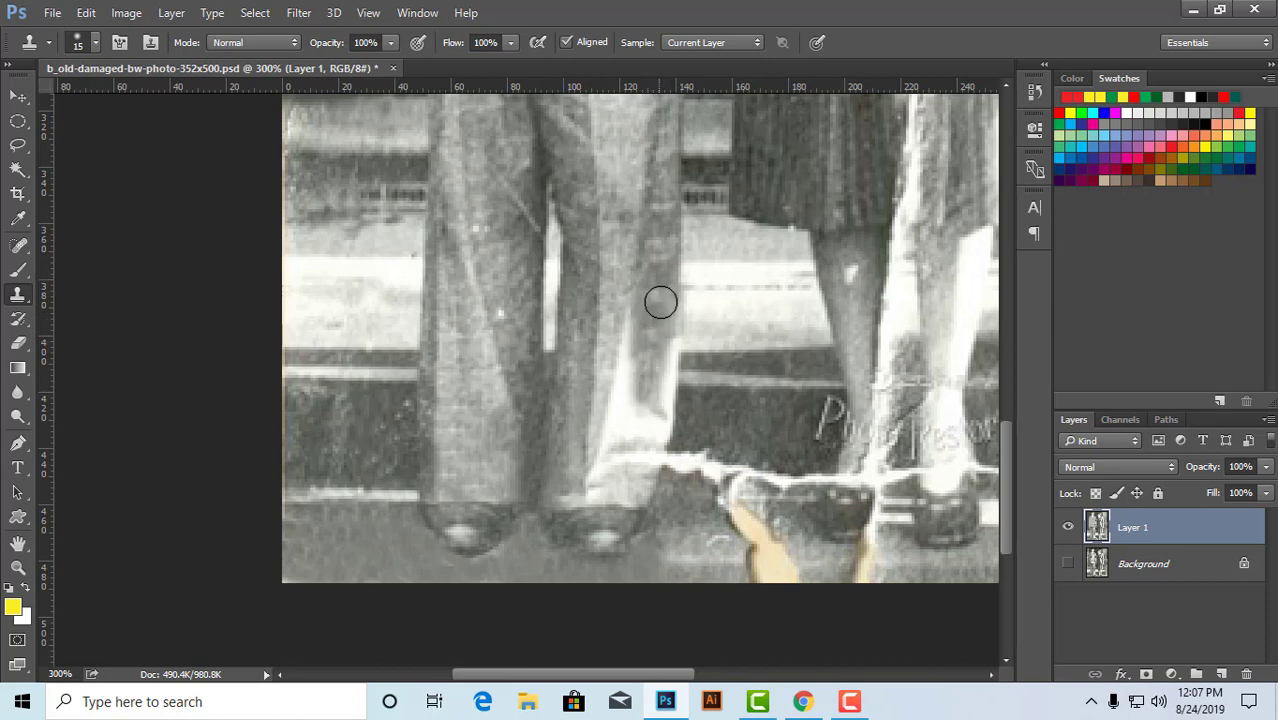
drag(659, 300, 662, 423)
drag(655, 250, 632, 383)
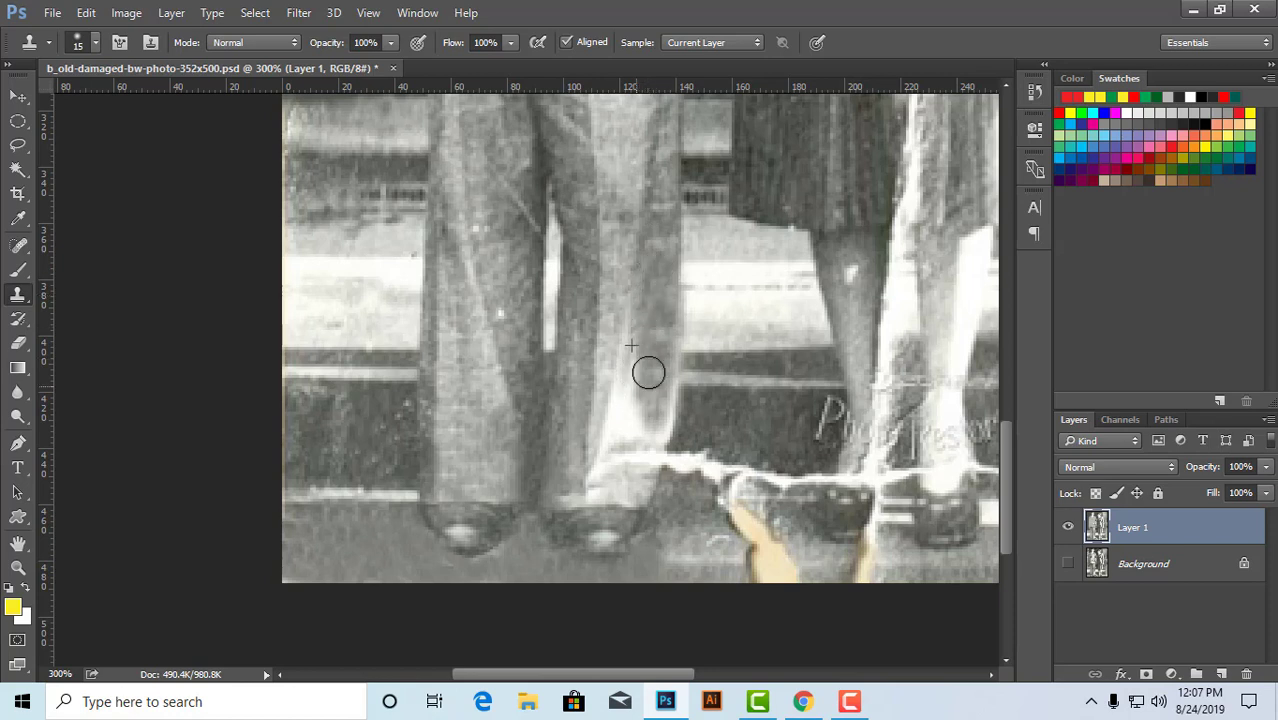
- Extend the cloned trouser fabric along the outer side of the right-hand leg, covering the white crack down to the hem
alt+click(662, 216)
drag(648, 330, 627, 500)
alt+click(664, 305)
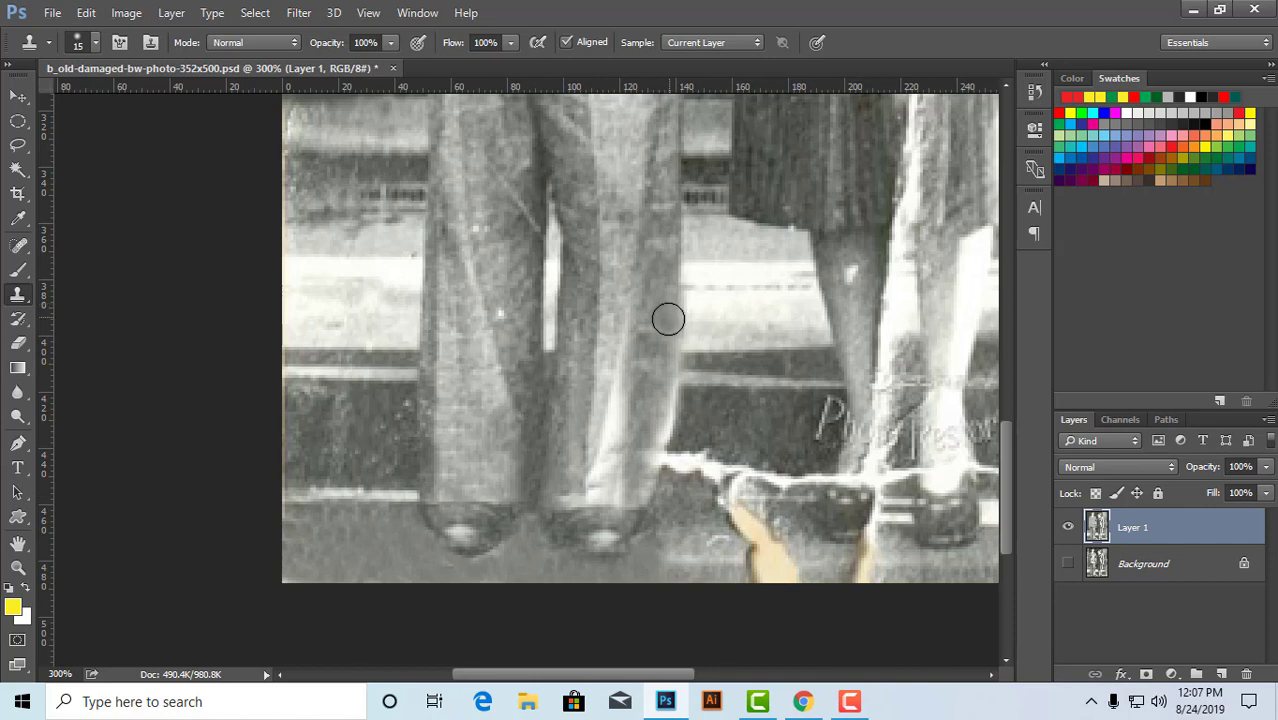
drag(665, 343, 659, 470)
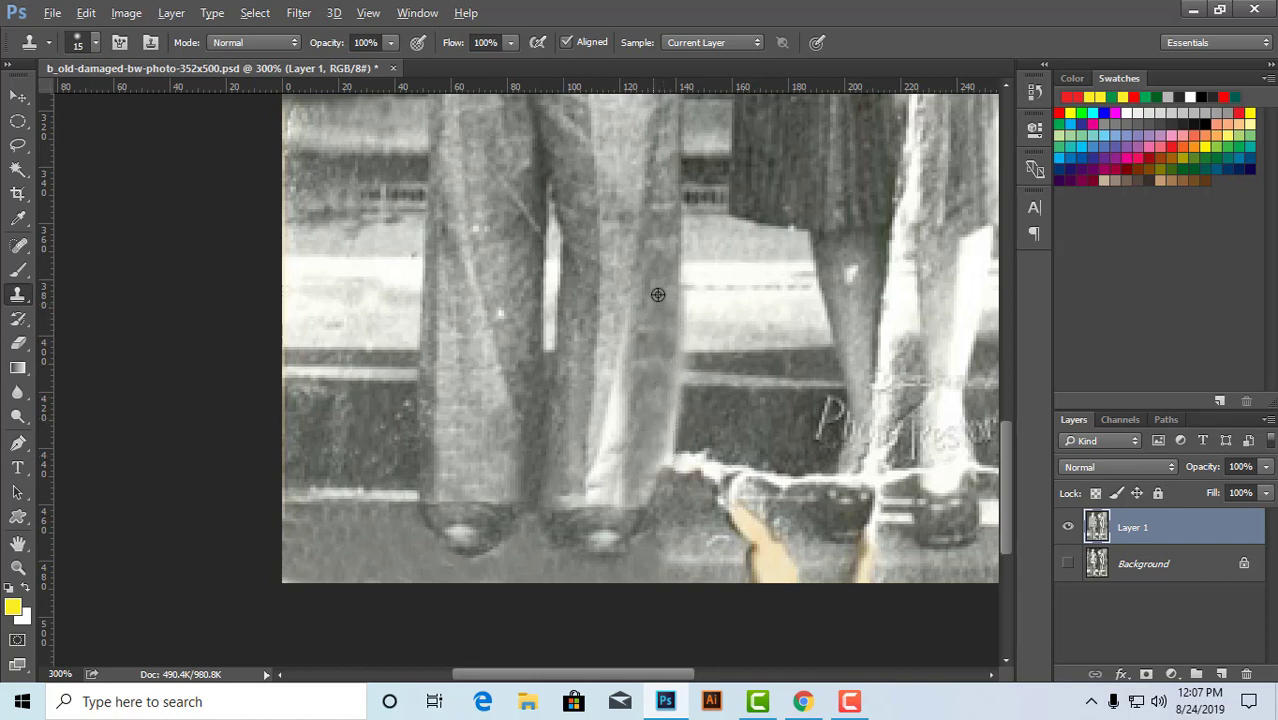
alt+click(654, 263)
drag(652, 349, 640, 476)
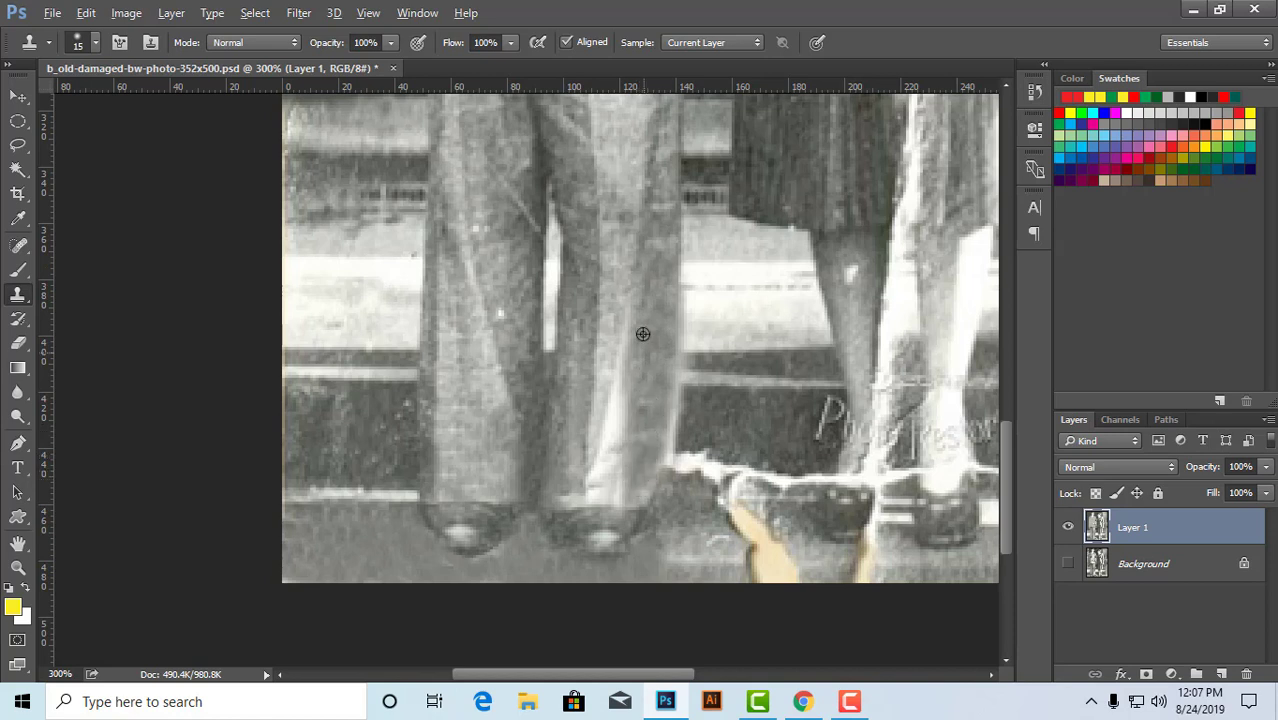
- Clone fabric over the remaining white streak down the front of the man's right-hand trouser leg
alt+click(626, 231)
drag(617, 286, 611, 410)
alt+click(622, 220)
drag(615, 286, 610, 465)
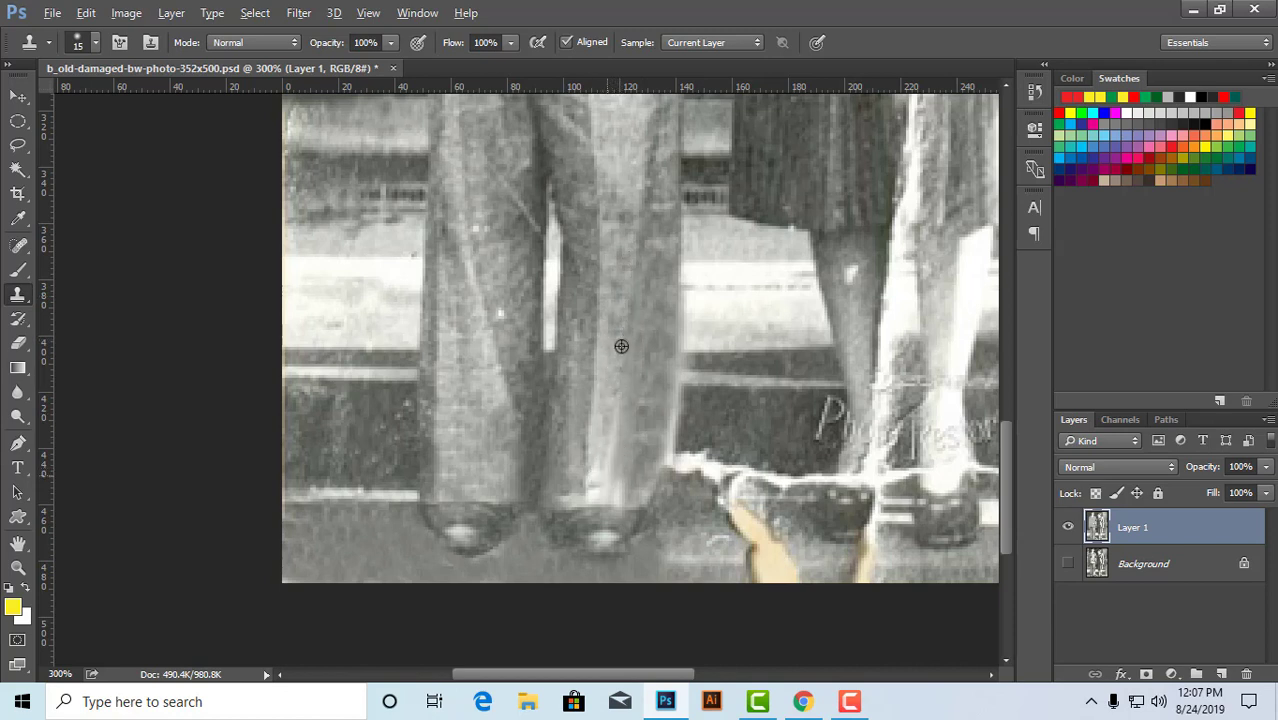
mouse_move(608, 418)
mouse_down()
mouse_move(605, 466)
mouse_move(633, 471)
mouse_up()
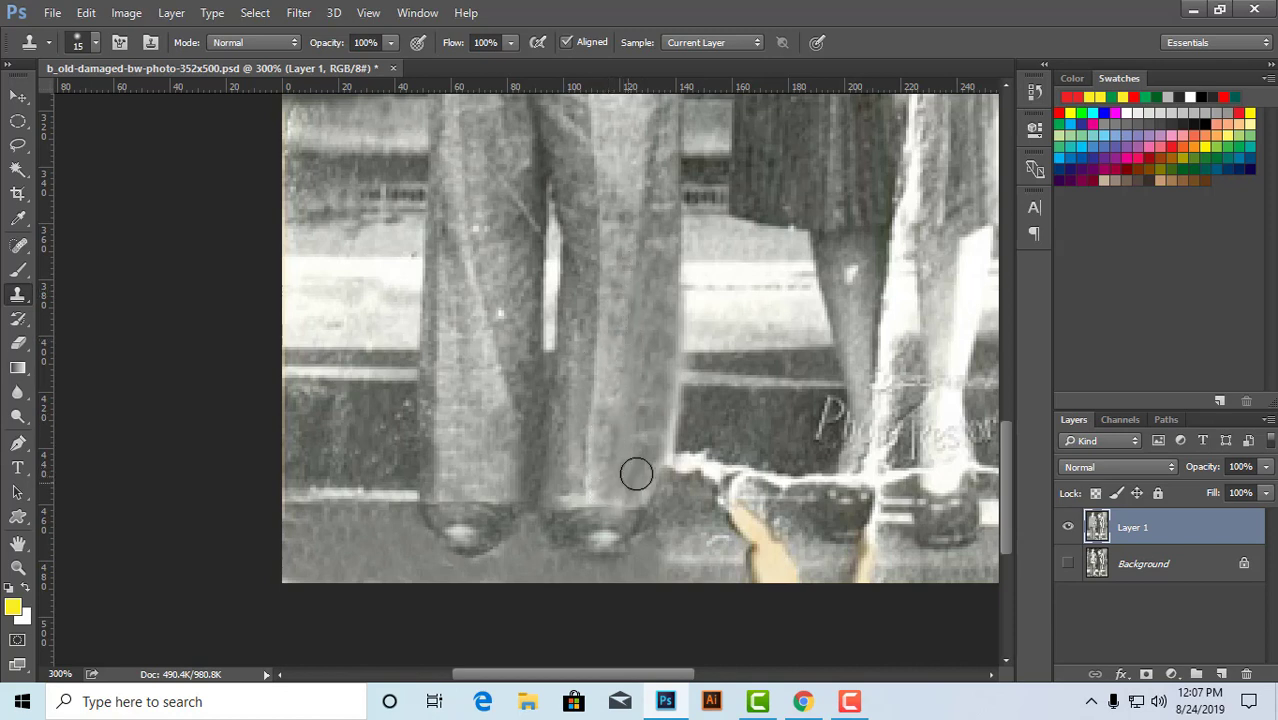
alt+click(613, 334)
drag(613, 338, 607, 453)
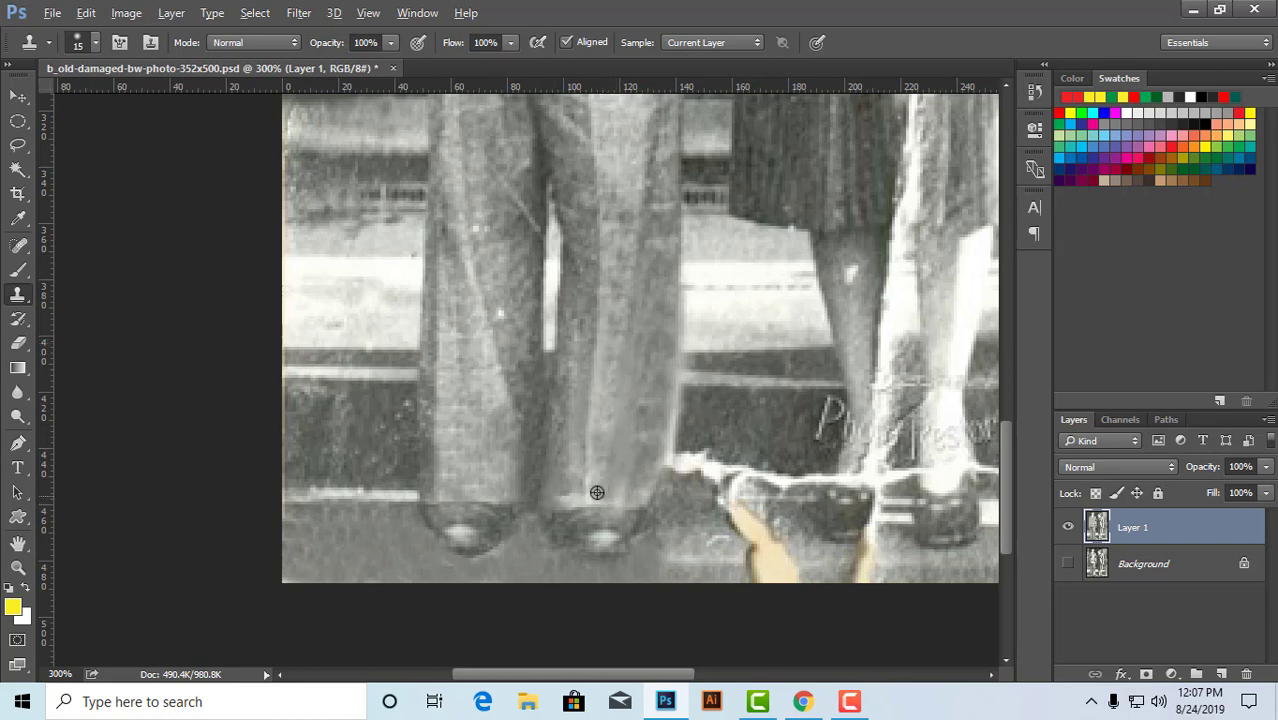
- Blend the lower part of the right-hand trouser leg and its hem above the shoe with cloned fabric
alt+click(618, 362)
mouse_move(611, 416)
mouse_down()
mouse_move(599, 493)
mouse_move(650, 486)
mouse_up()
alt+click(571, 468)
drag(571, 475, 572, 507)
alt+click(578, 454)
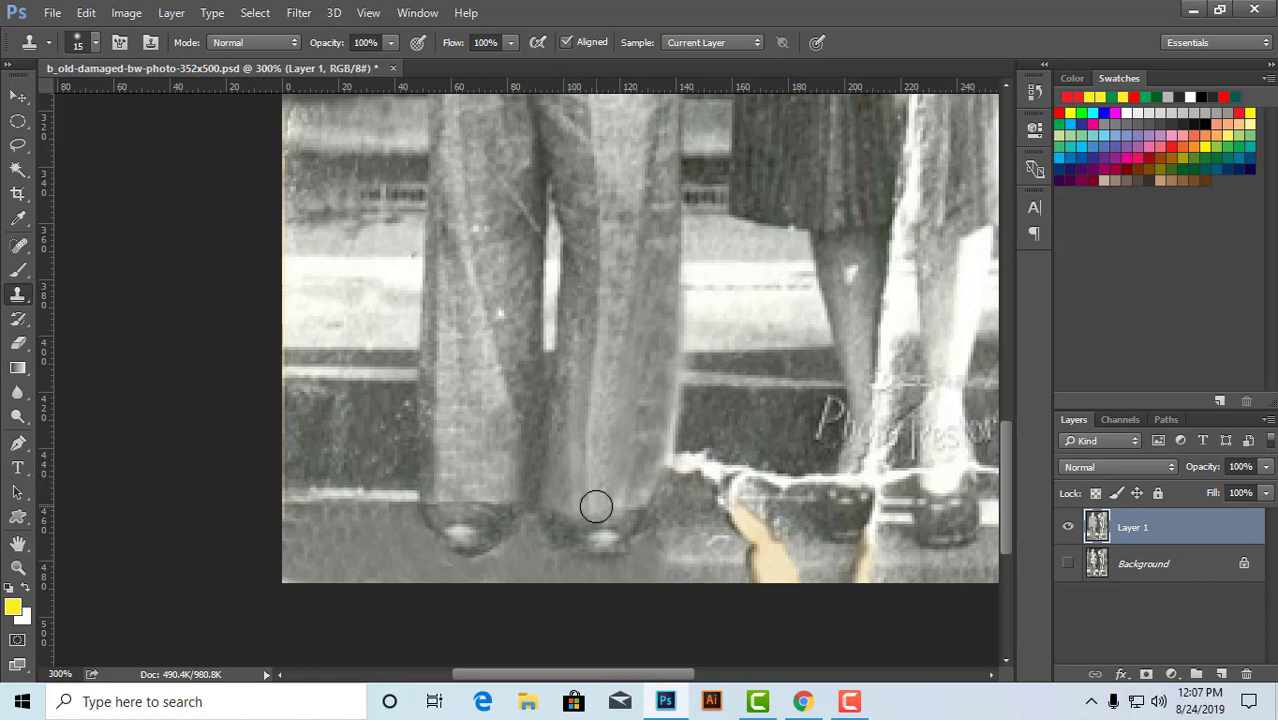
- Clone dark step texture over the white fringe along the outer edge of the man's right-hand trouser leg, using a 7 px brush
ctrl+alt+click(678, 384)
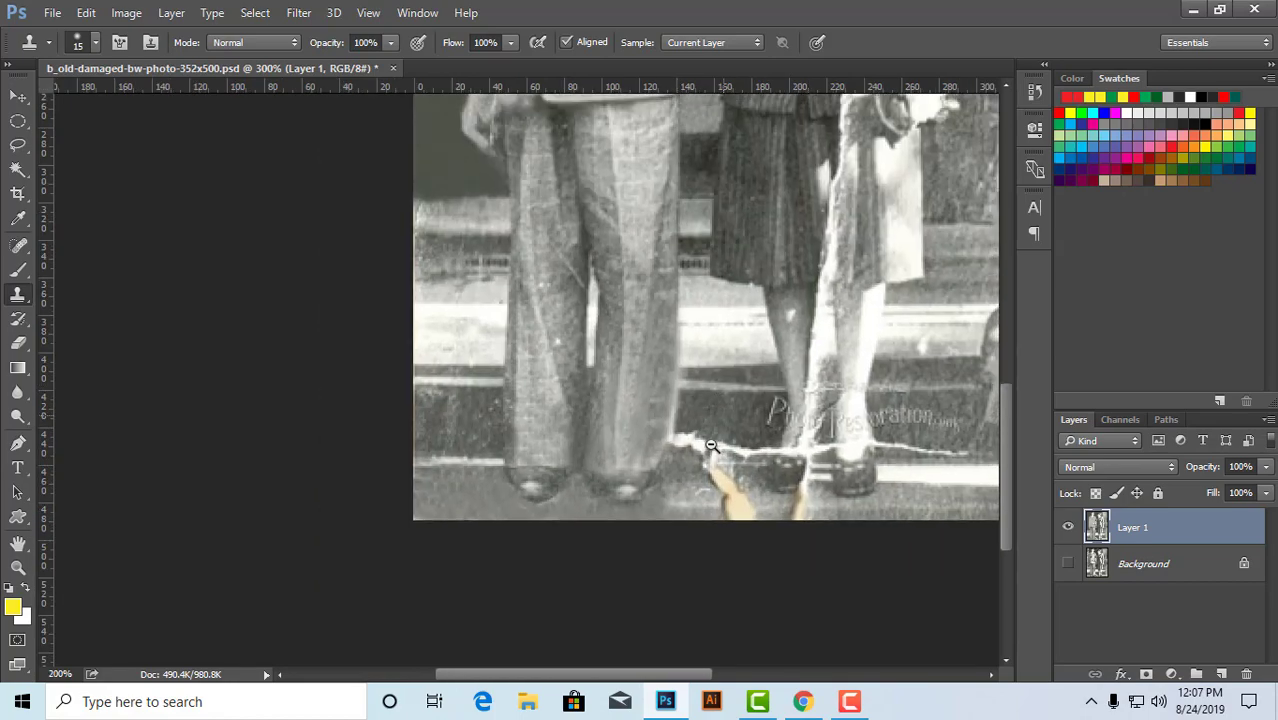
ctrl+alt+click(712, 447)
ctrl+click(518, 540)
ctrl+click(518, 540)
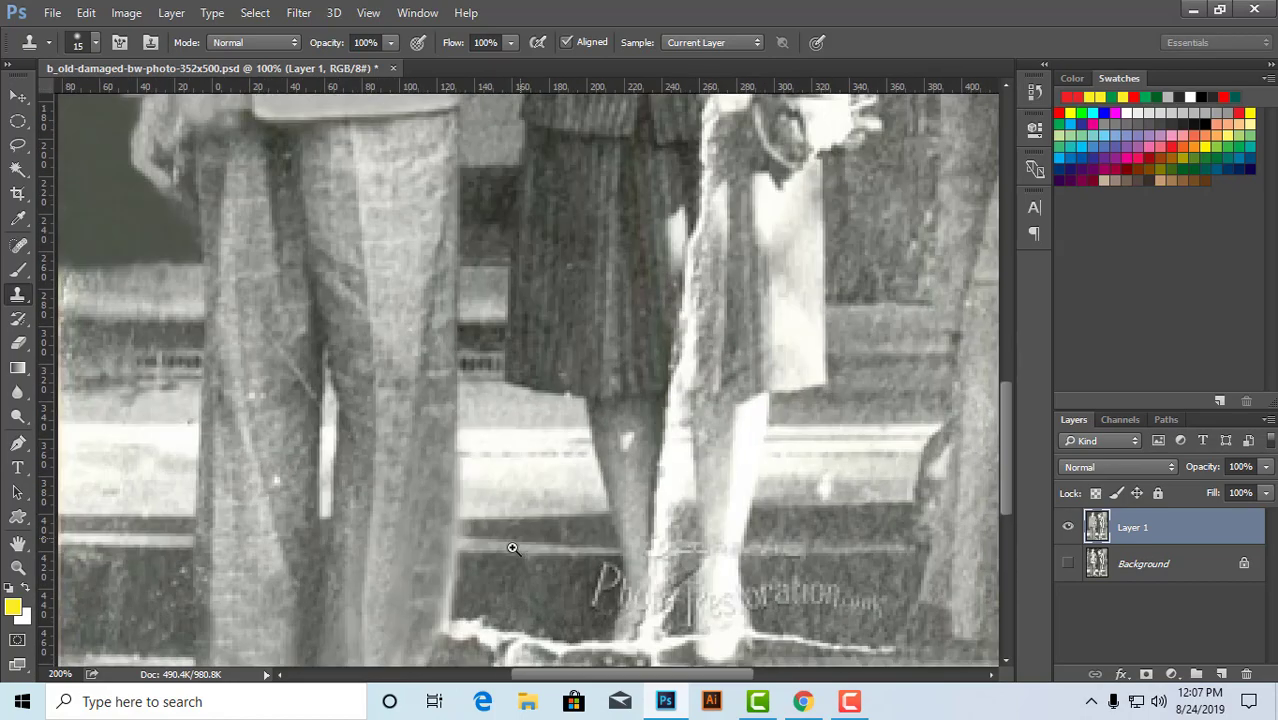
ctrl+click(512, 542)
drag(618, 375, 651, 297)
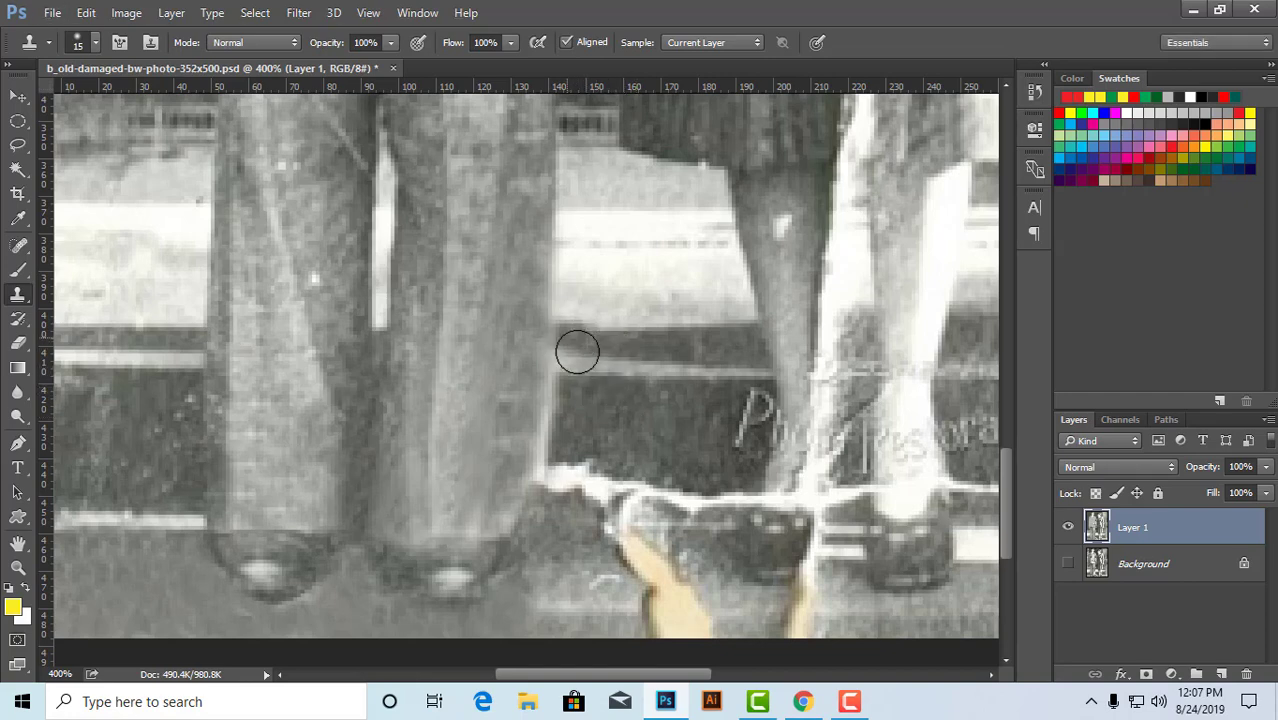
key(bracketleft)
key(bracketleft)
key(bracketleft)
key(bracketleft)
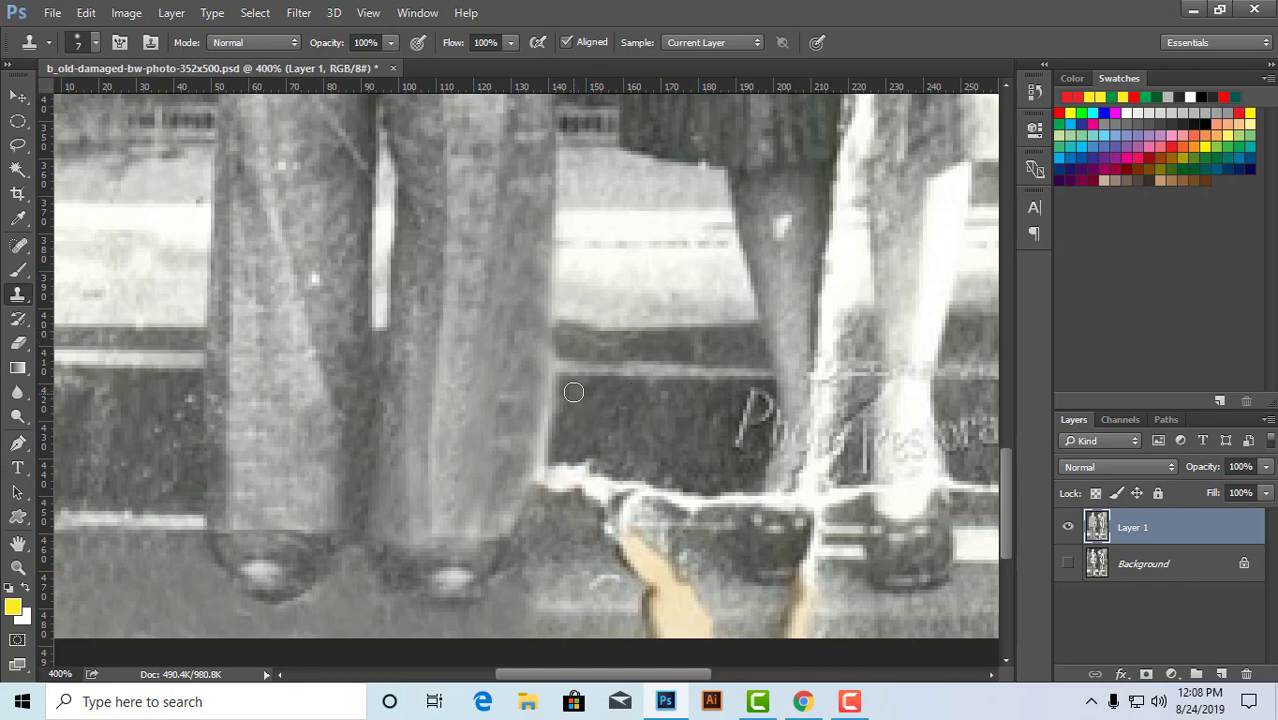
drag(558, 396, 548, 460)
key(space)
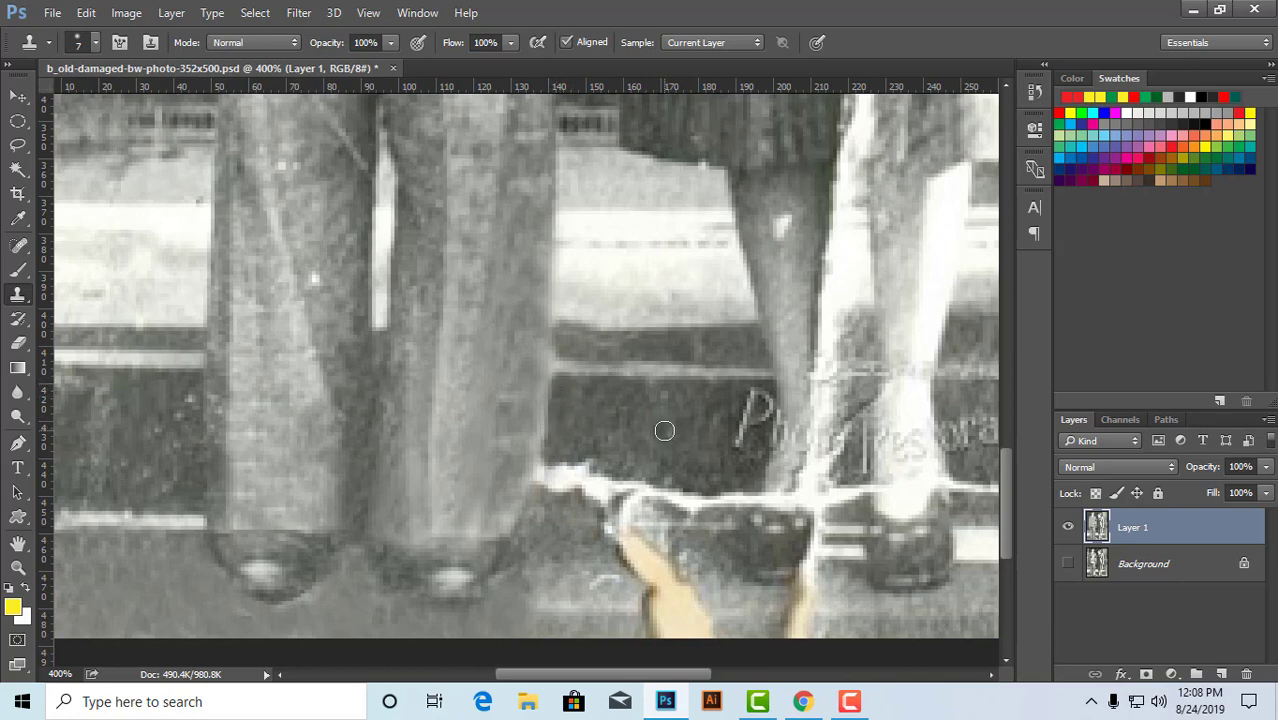
alt+click(686, 390)
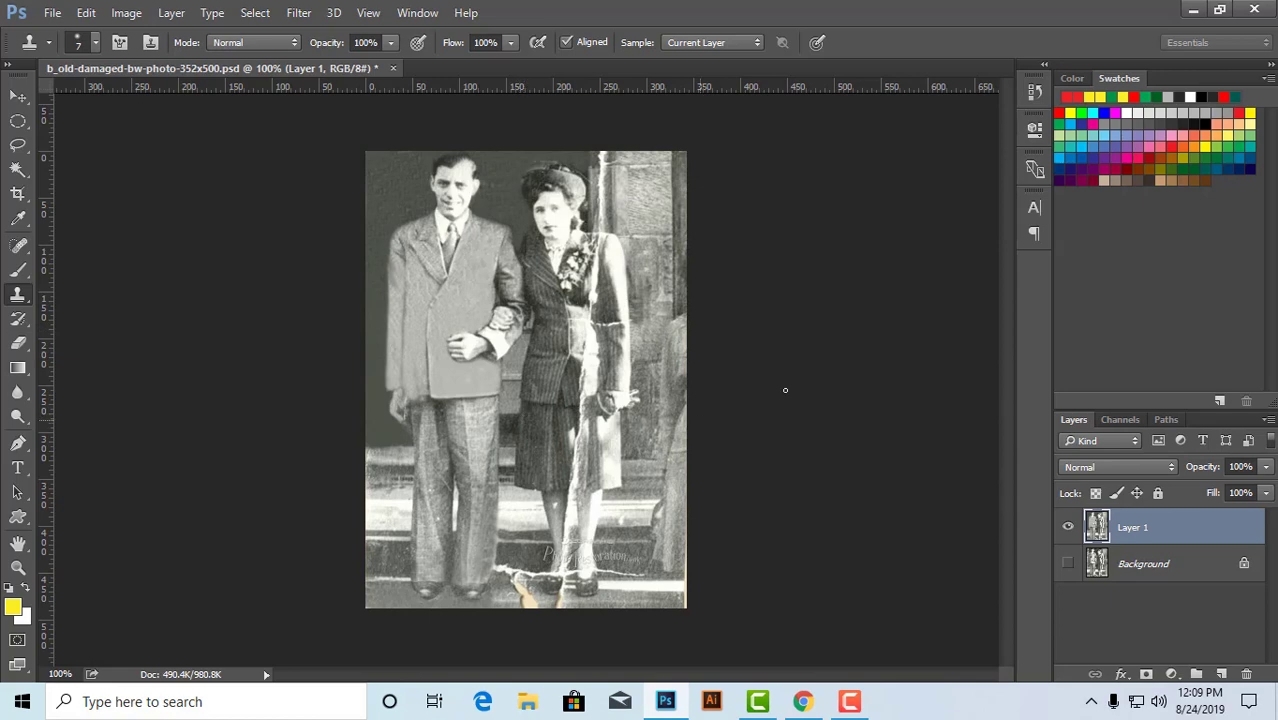
ctrl+click(463, 293)
mouse_move(430, 318)
mouse_down()
mouse_move(488, 325)
mouse_move(525, 431)
mouse_up()
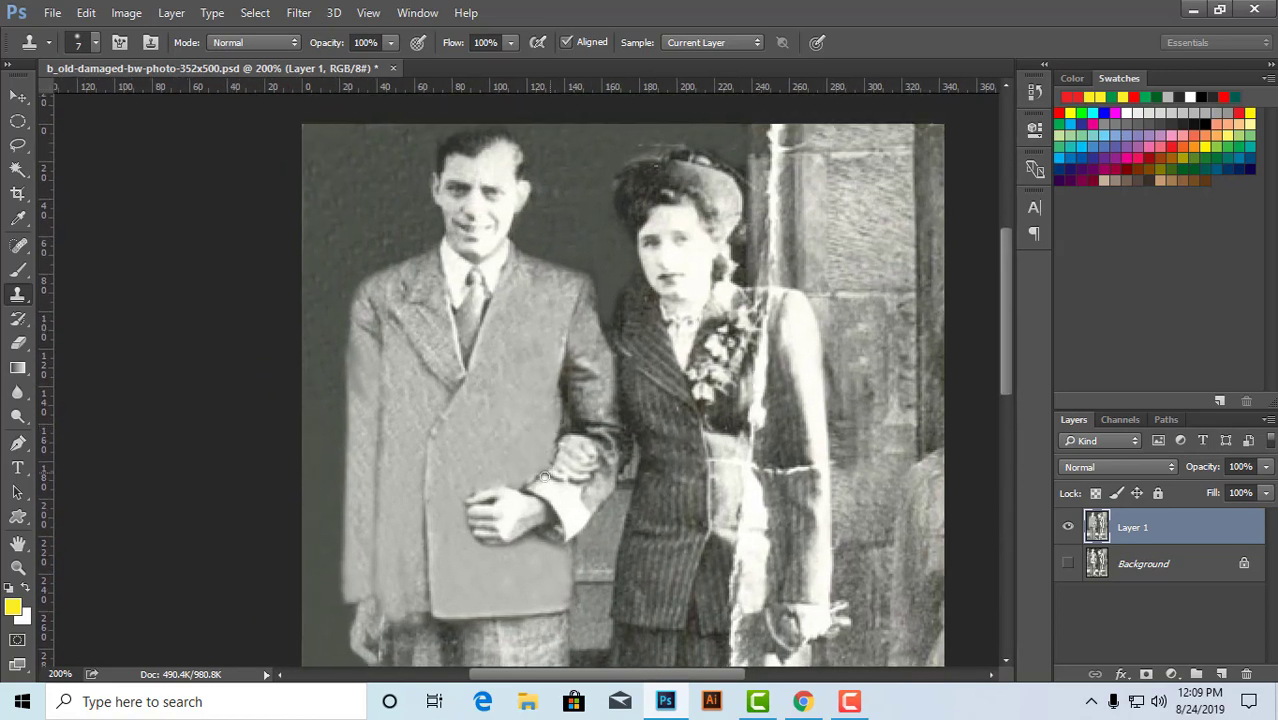
key(ctrl+minus)
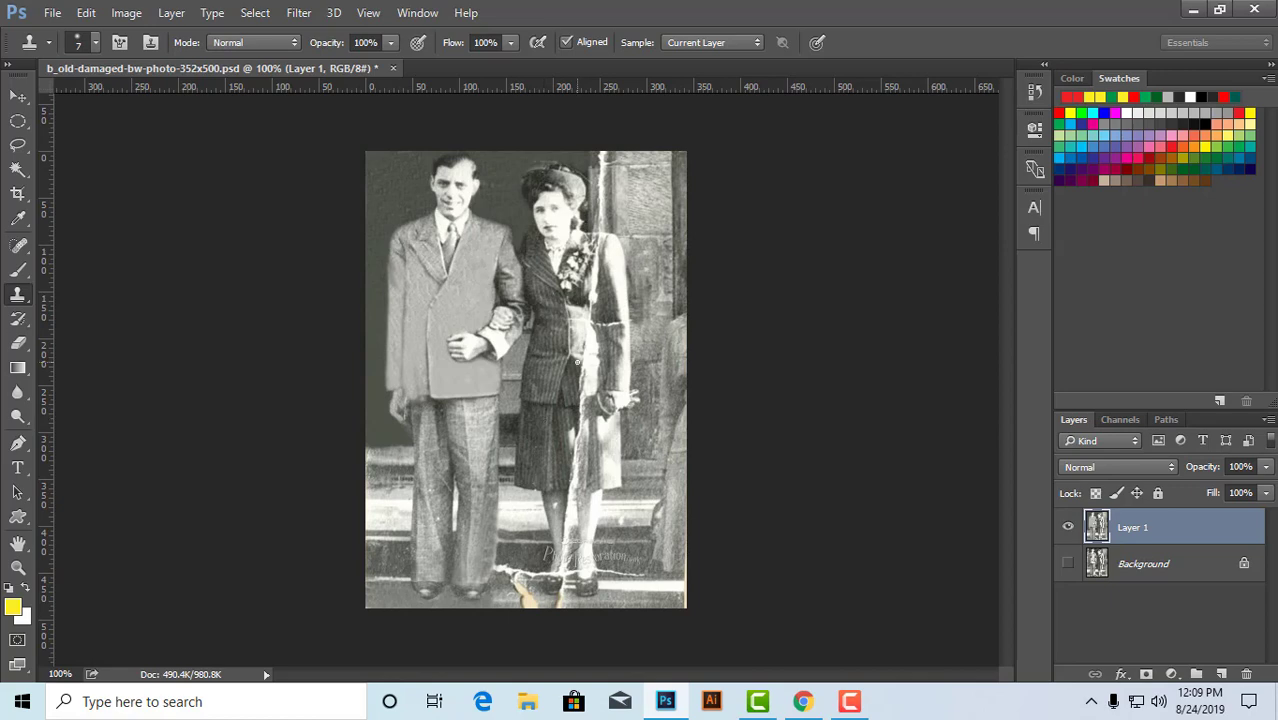
ctrl+click(498, 222)
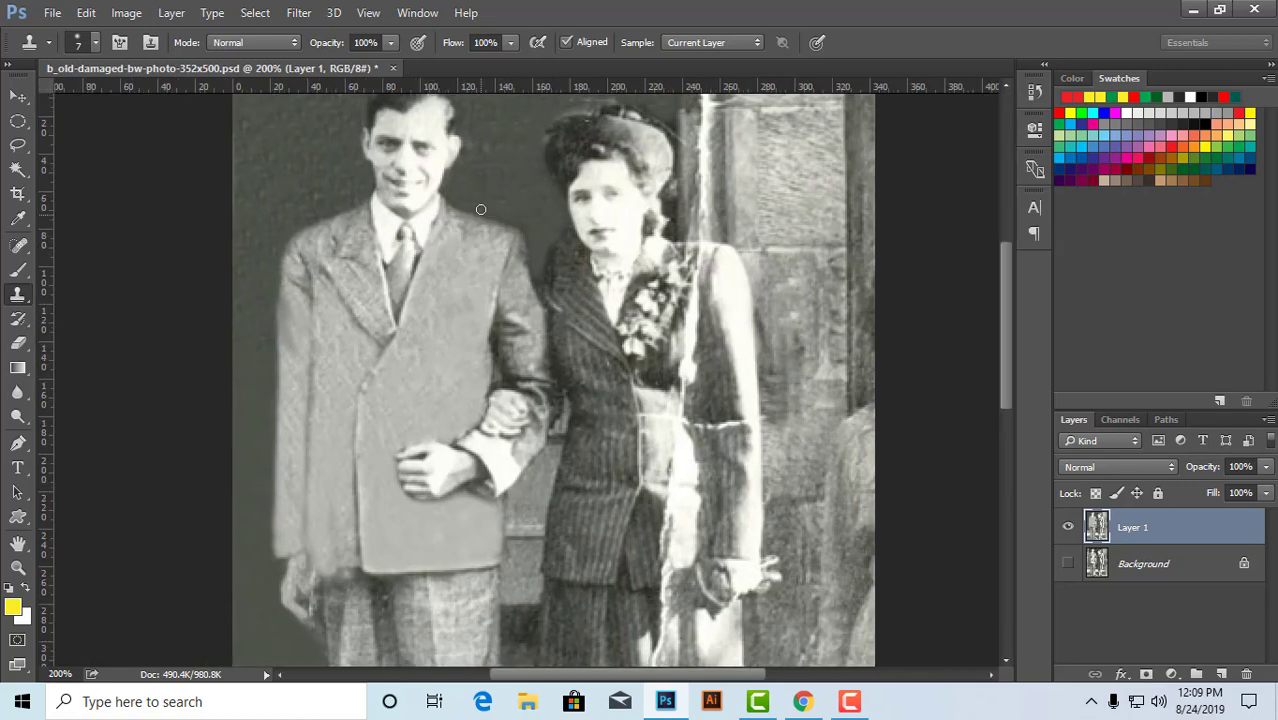
drag(478, 285, 479, 311)
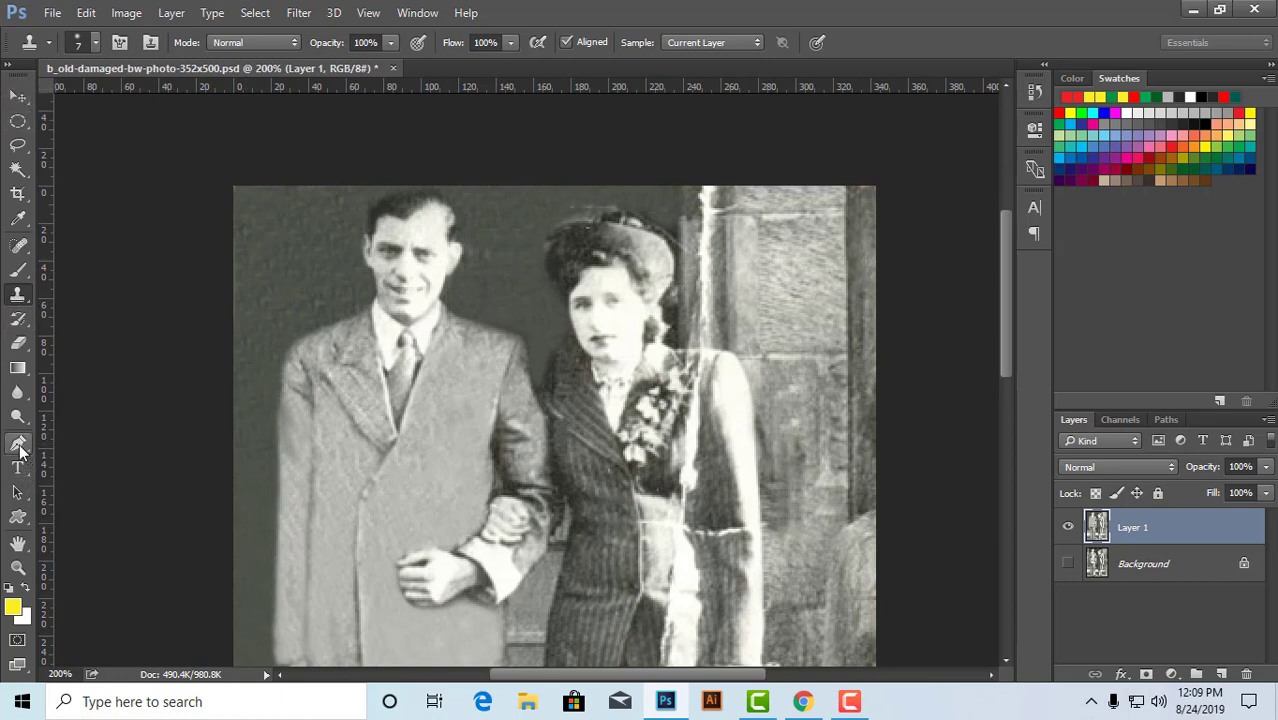
- Trace the man's hairline with a Pen path from beside one ear across the forehead to the opposite temple
click(17, 443)
ctrl+click(453, 269)
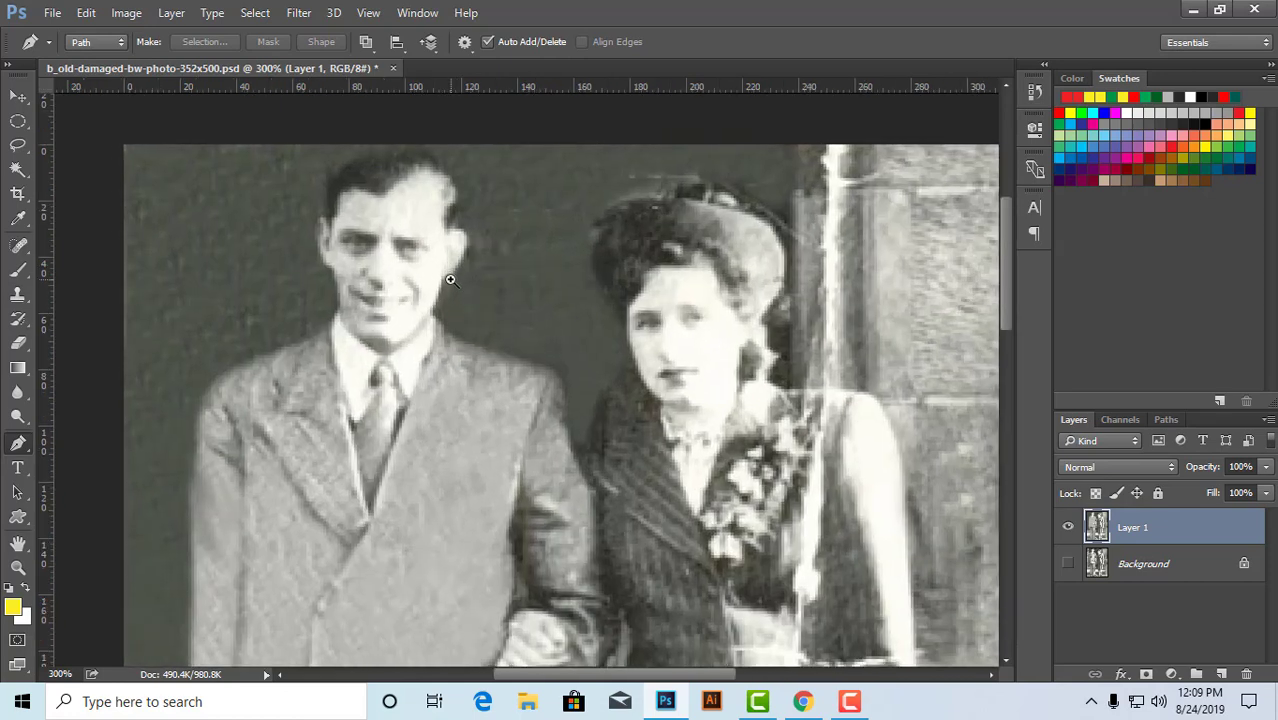
ctrl+click(452, 270)
drag(337, 288, 346, 432)
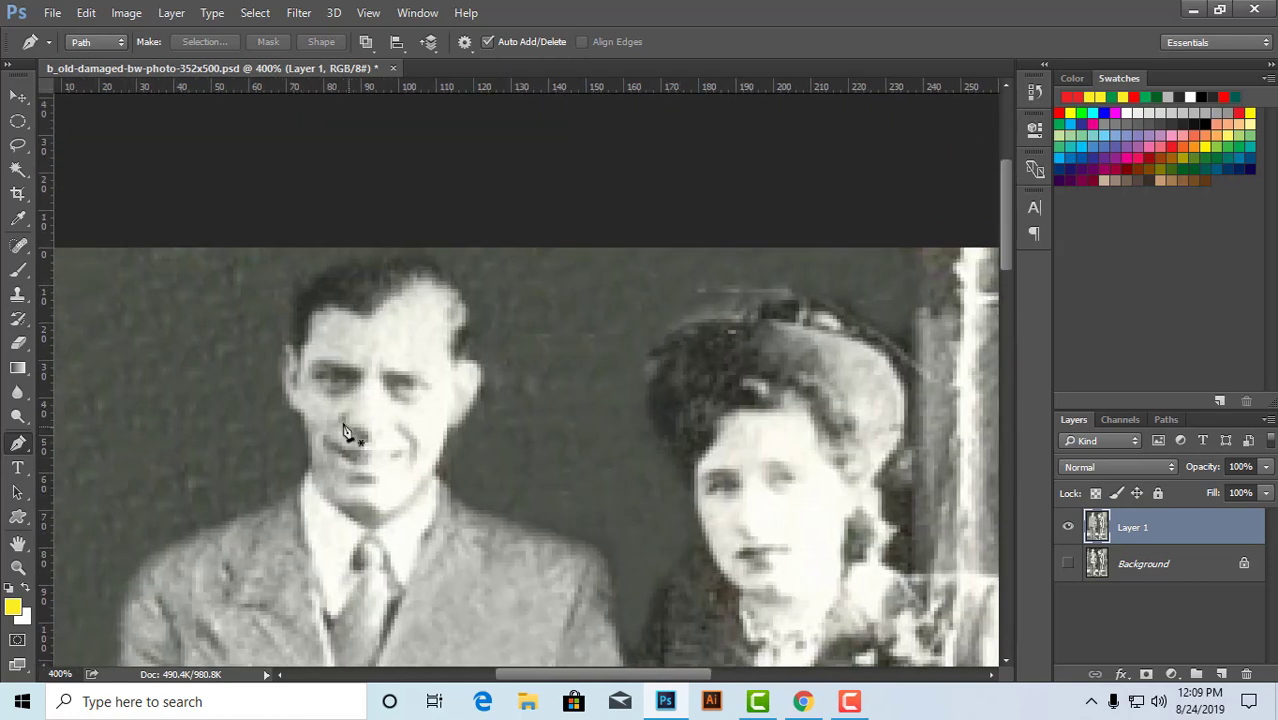
click(297, 390)
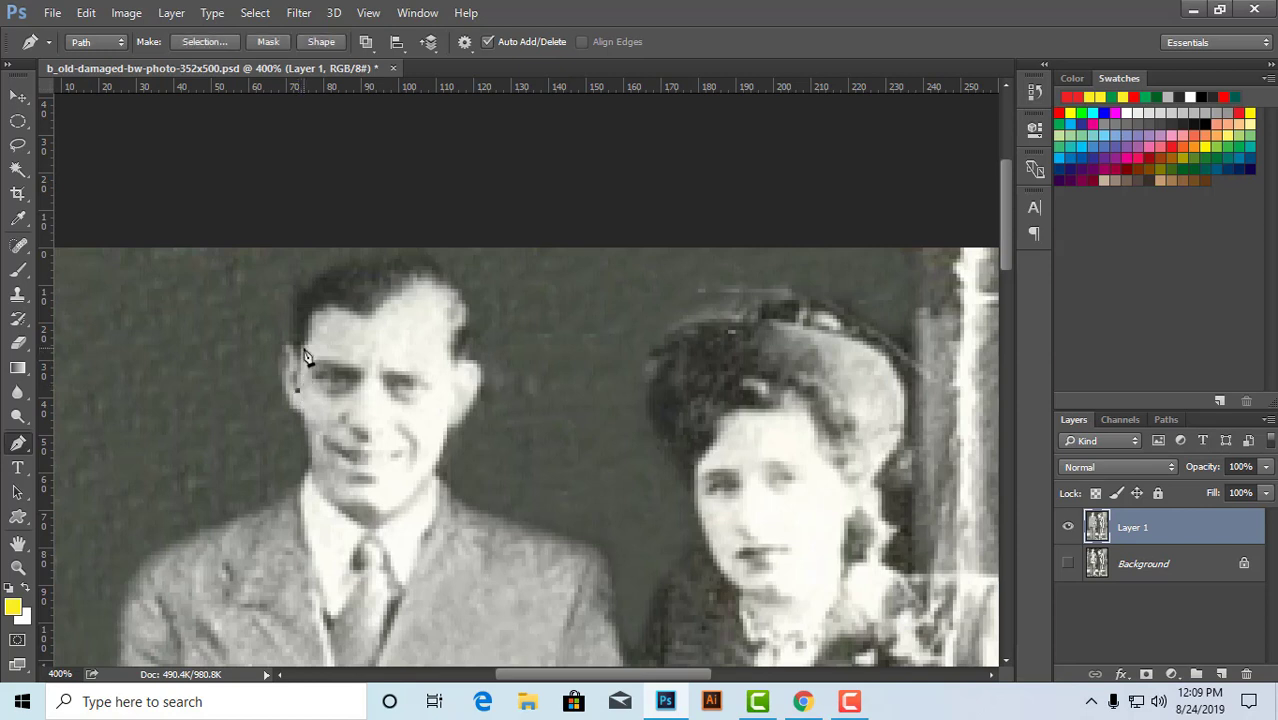
click(304, 348)
click(312, 317)
drag(365, 320, 396, 346)
drag(397, 347, 390, 308)
drag(420, 285, 432, 287)
mouse_move(447, 360)
mouse_down()
mouse_move(435, 442)
mouse_move(458, 408)
mouse_move(440, 448)
mouse_move(451, 381)
mouse_up()
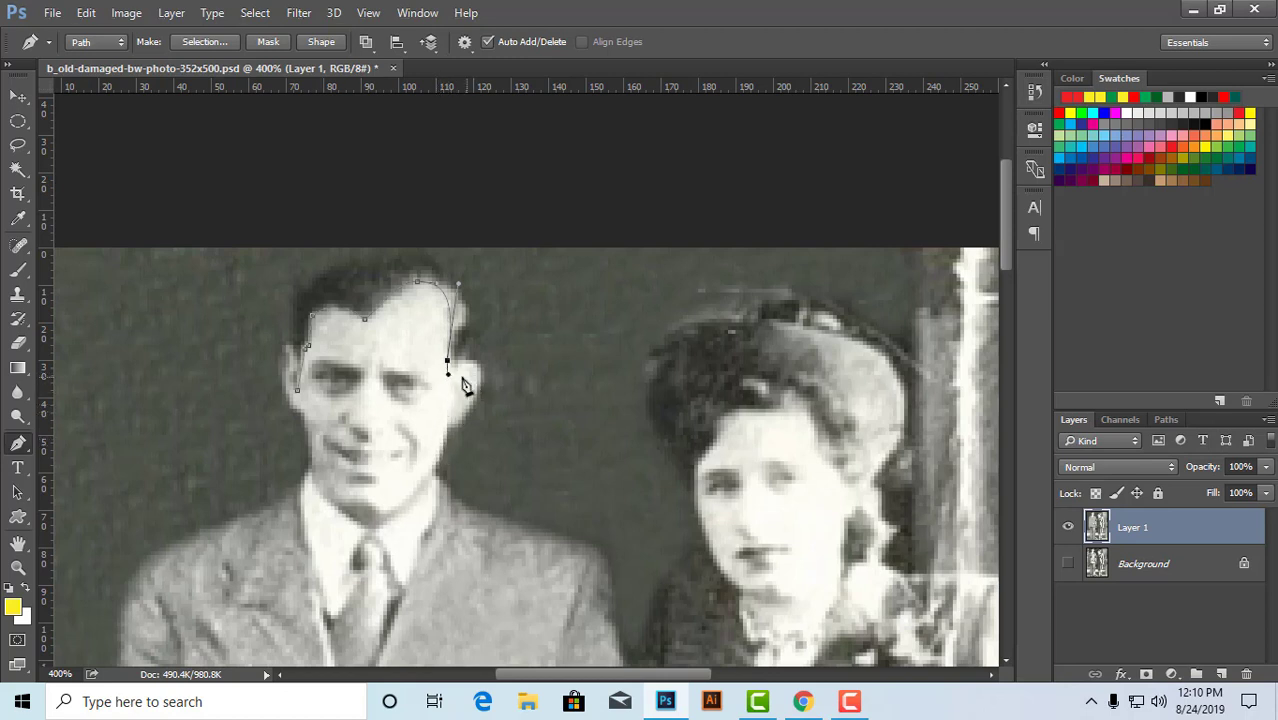
- Continue the path around the outer contour of the man's hair and close it at the starting sideburn
click(449, 373)
drag(421, 256, 350, 251)
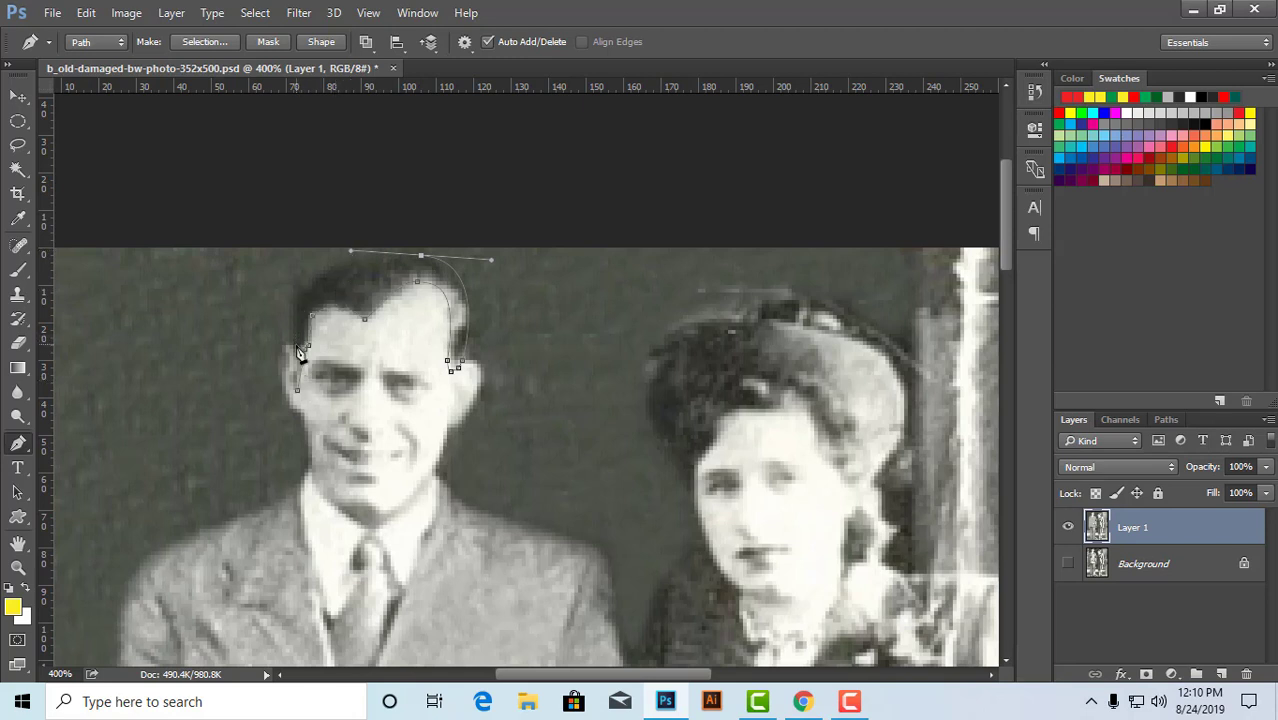
drag(298, 347, 308, 437)
click(296, 391)
click(297, 391)
click(26, 102)
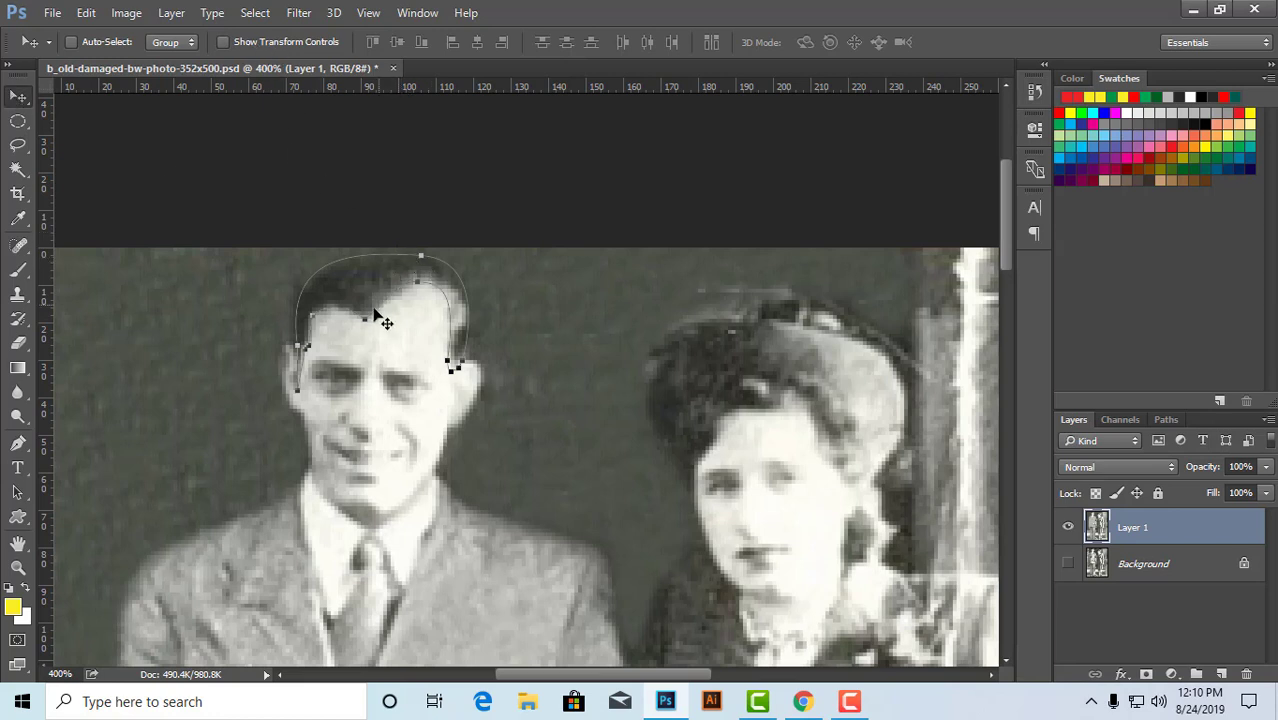
- Convert the closed hair path into a new anti-aliased selection with a 1-pixel feather radius
click(18, 443)
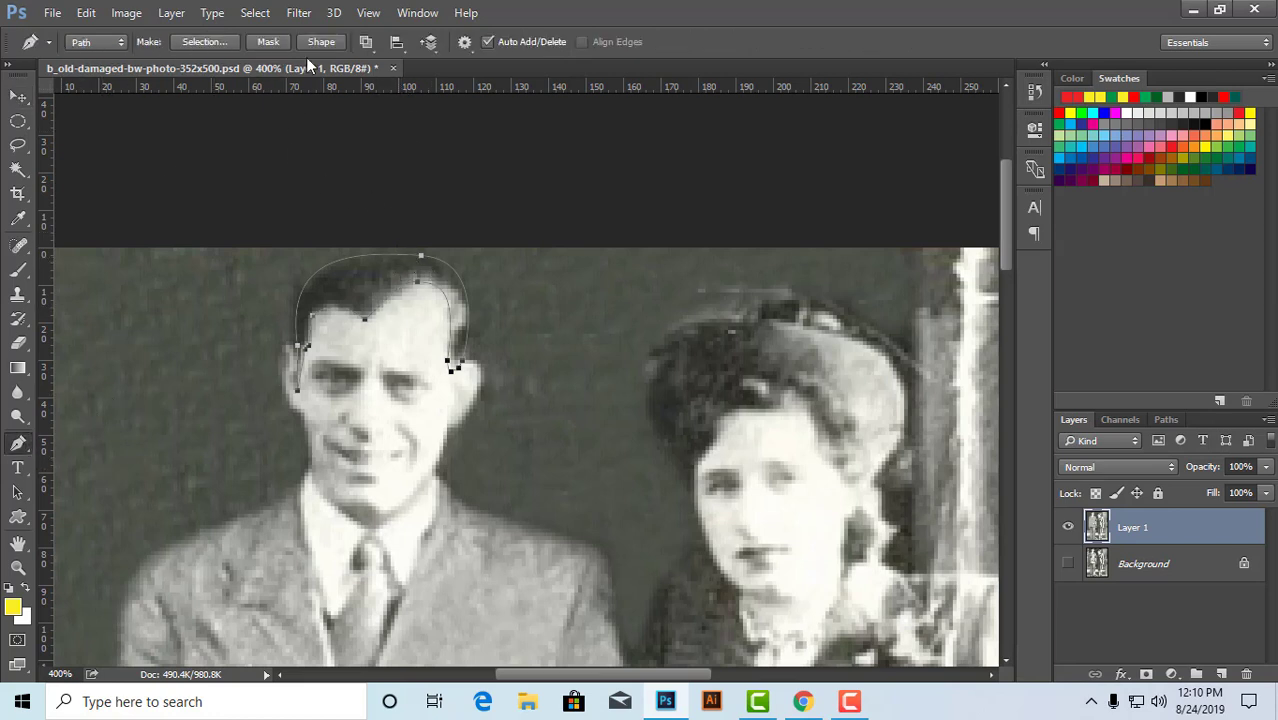
click(202, 40)
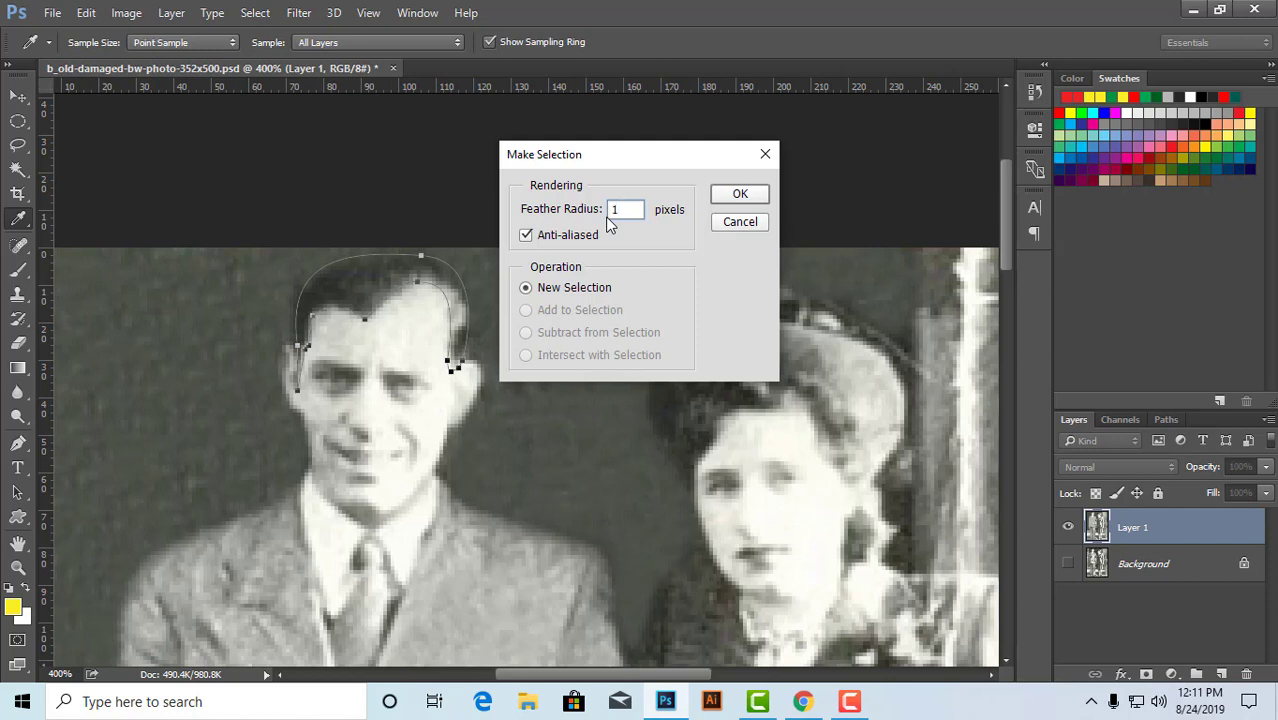
key(Return)
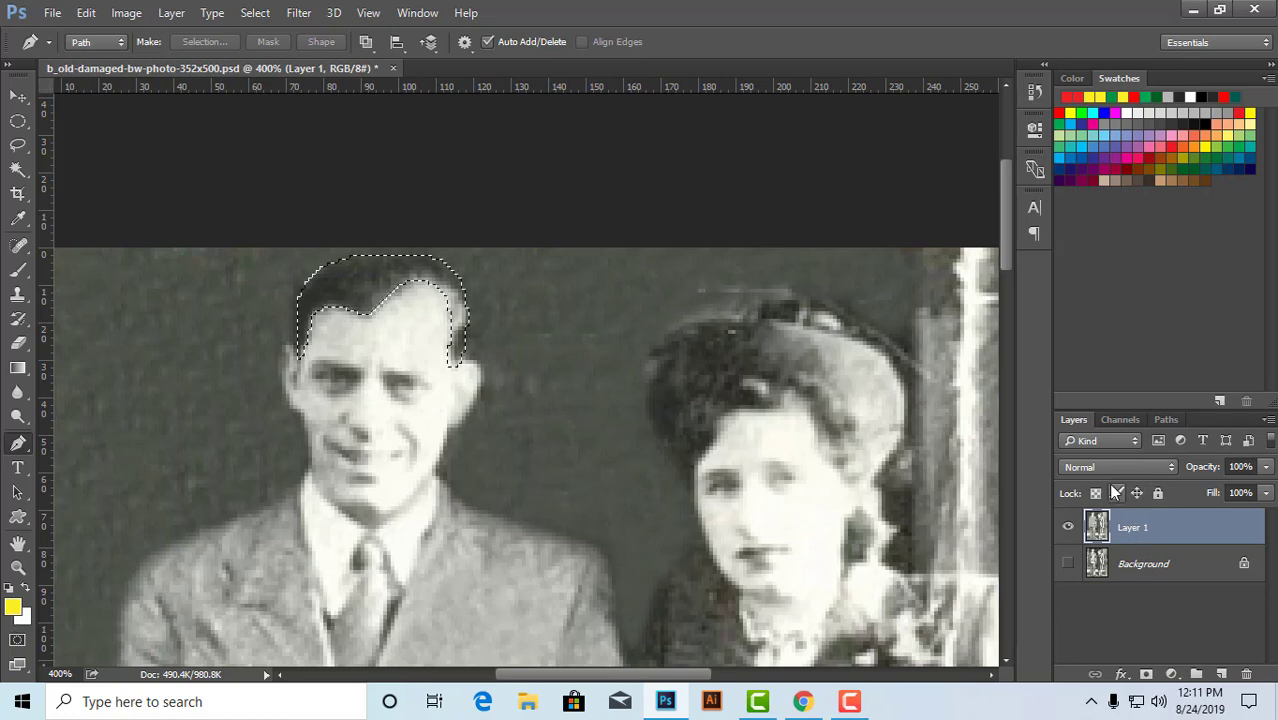
- Fill the hair selection with black on a new layer, and clear the selection
key(ctrl+shift+n)
key(Return)
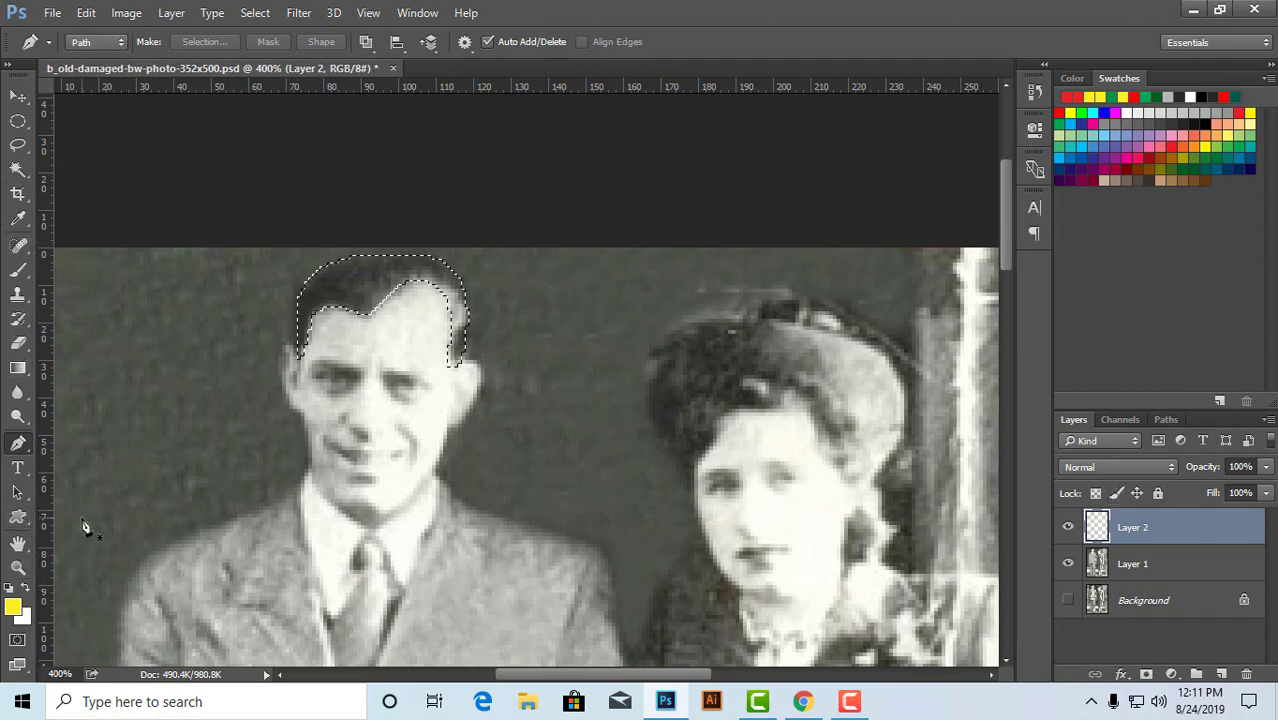
click(13, 607)
drag(706, 352, 707, 383)
key(p)
click(1141, 130)
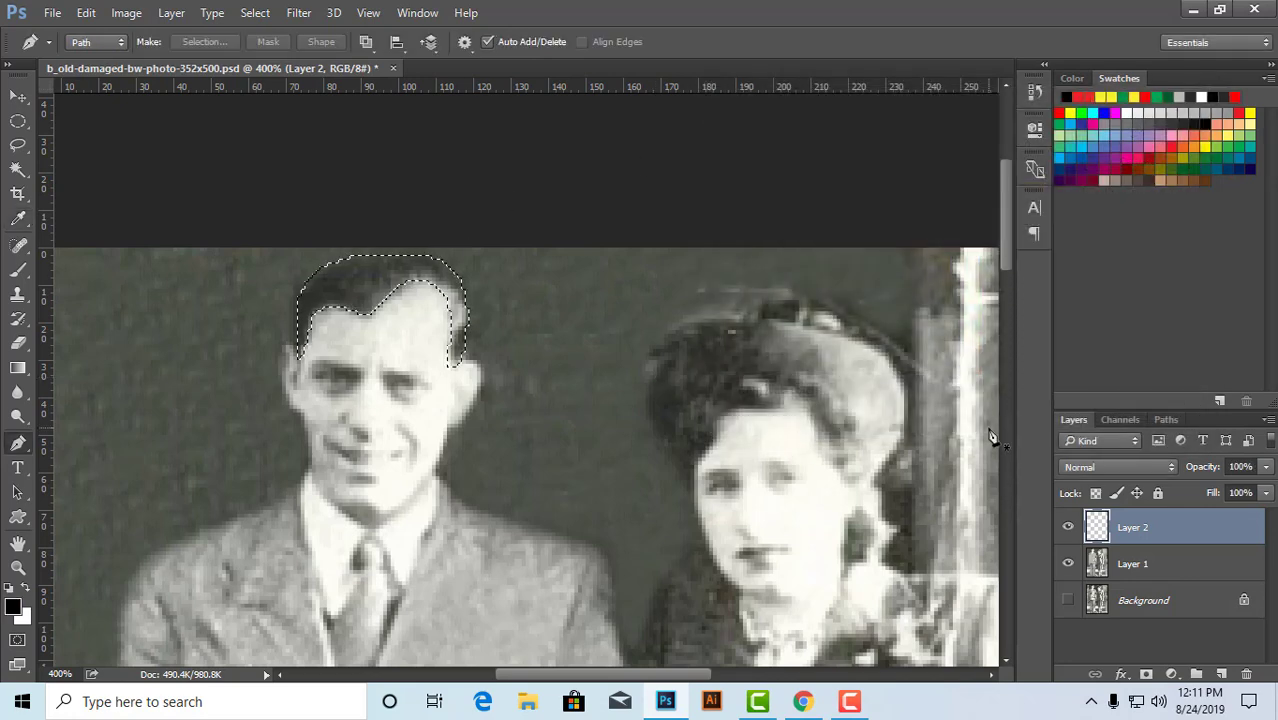
key(alt+BackSpace)
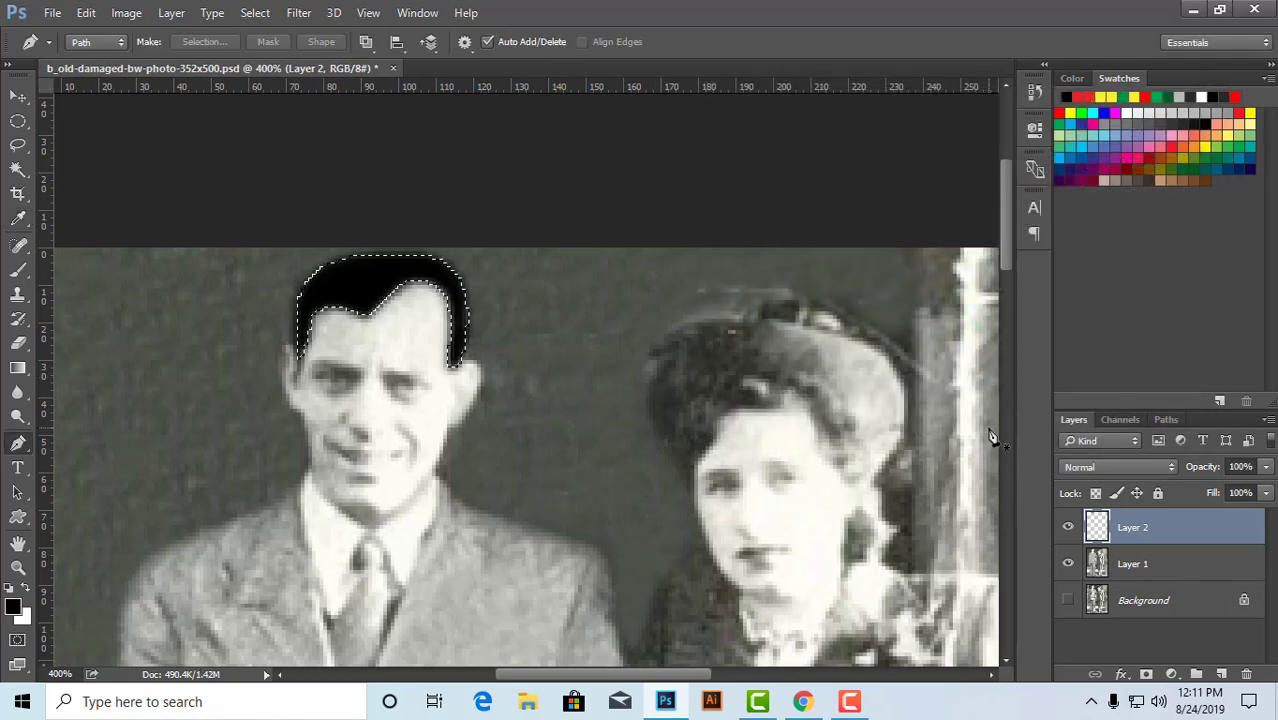
click(18, 96)
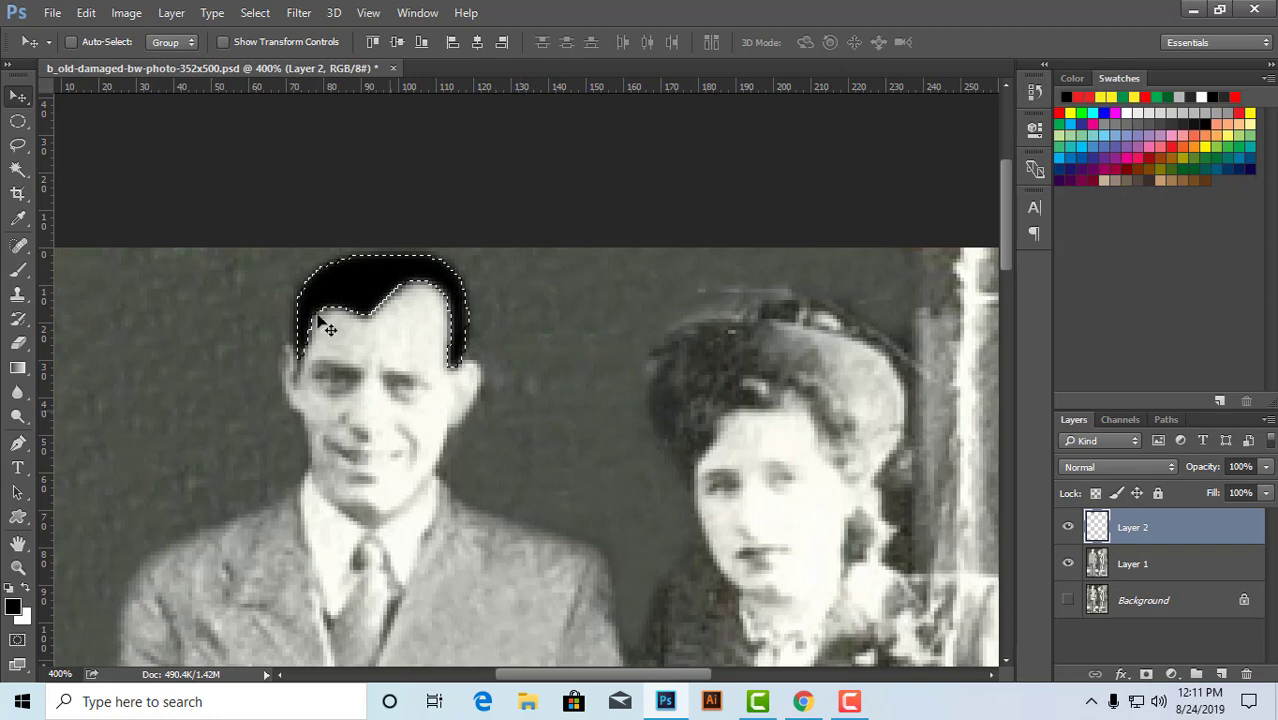
click(192, 309)
key(ctrl+d)
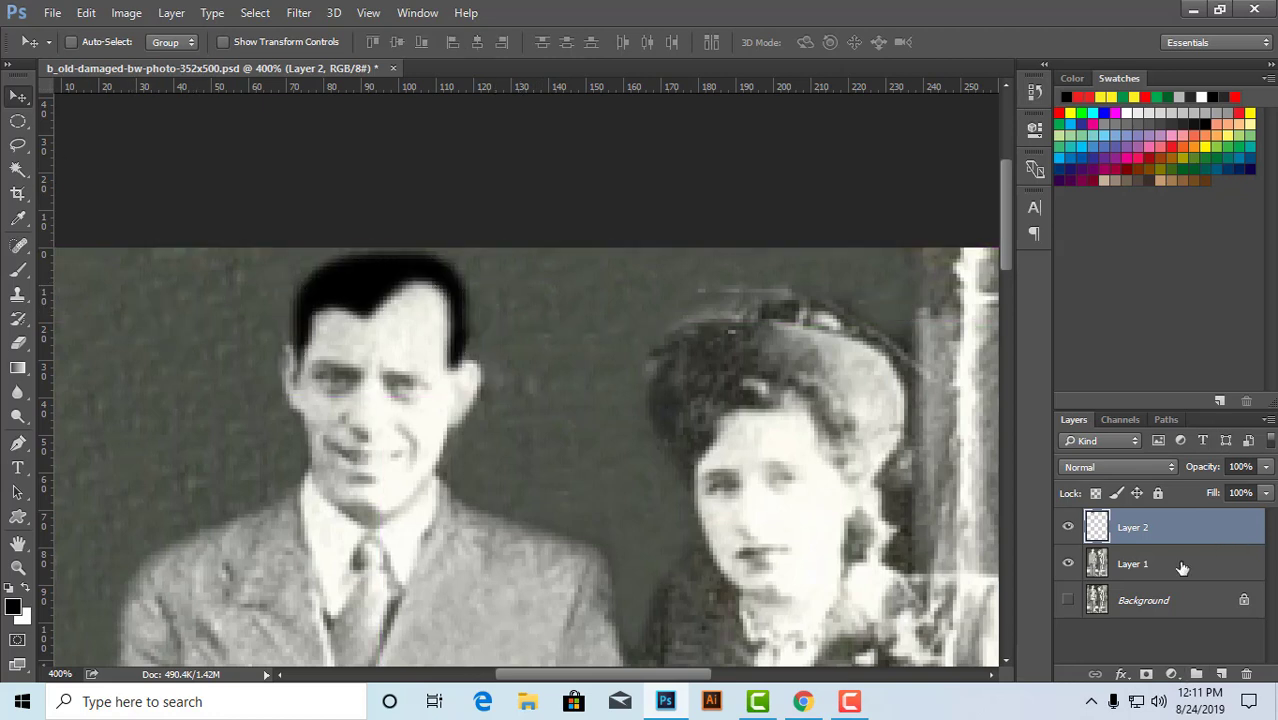
- Toggle the visibility of the black hair layer to compare the man's head with and without the fill
click(1068, 528)
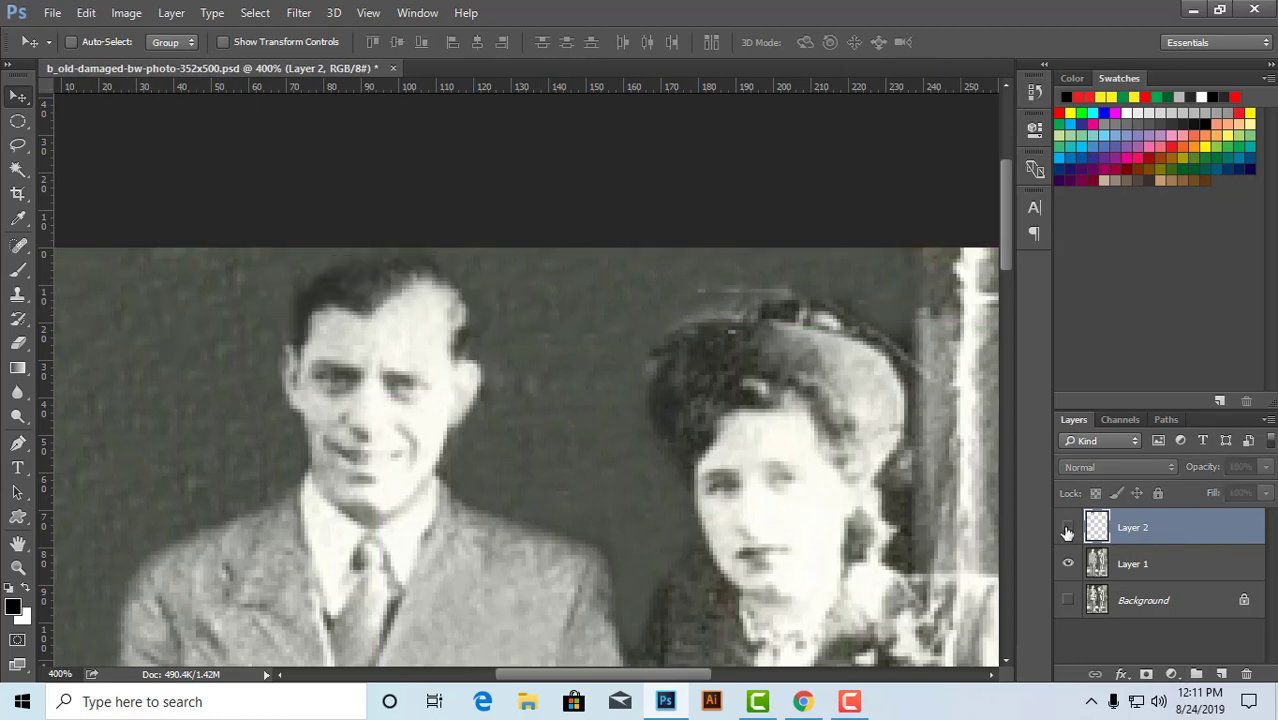
click(1068, 528)
click(1068, 528)
click(1068, 528)
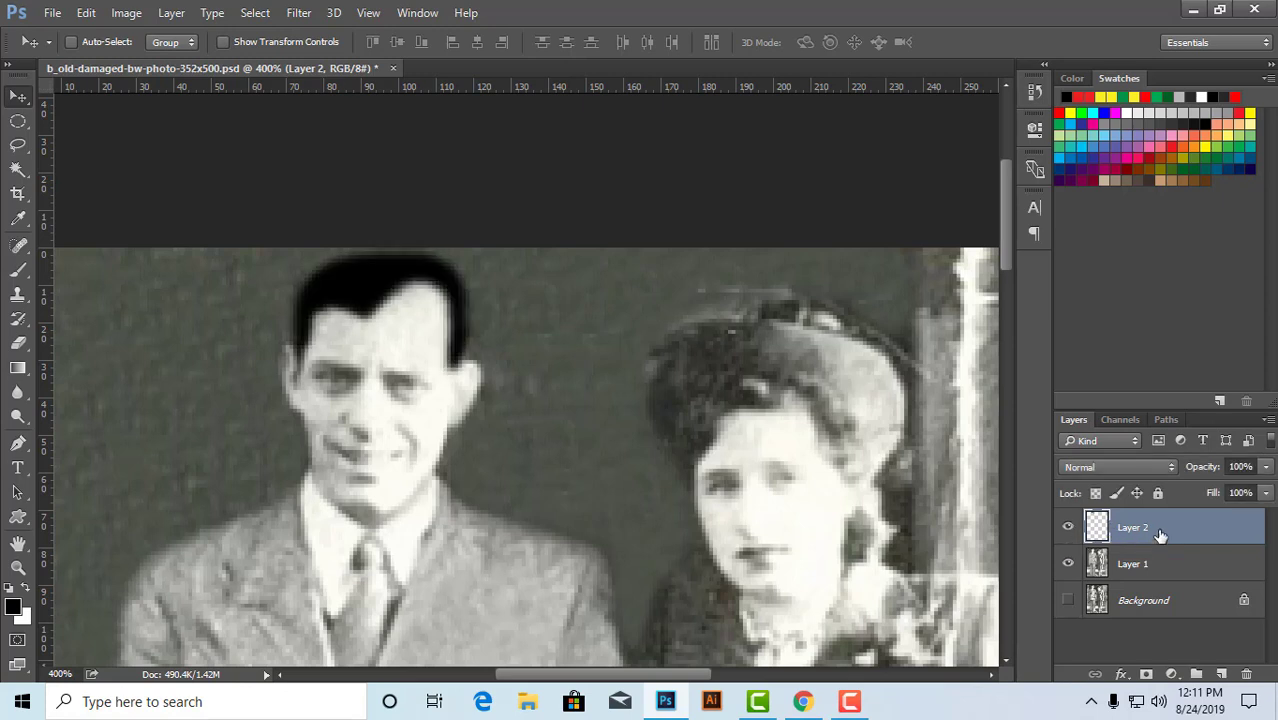
- Try the Multiply, Darker Color and Lighten blend modes on the black hair layer
click(1149, 470)
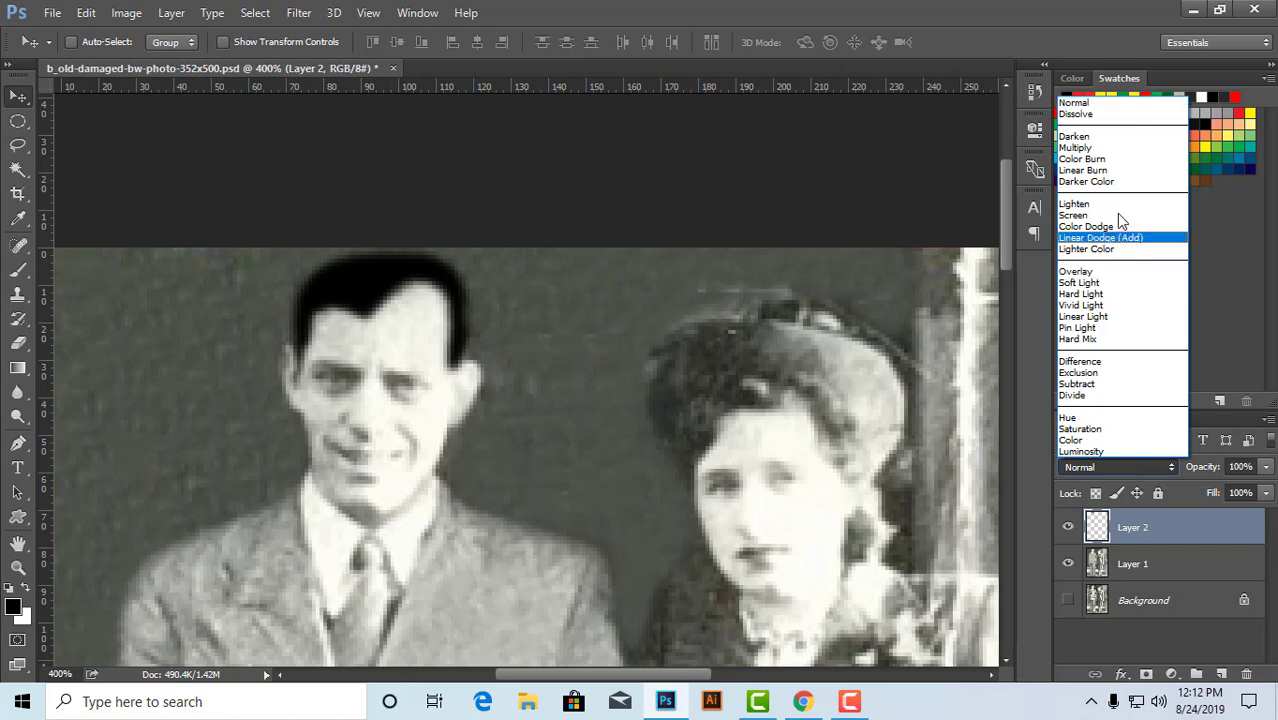
click(1111, 168)
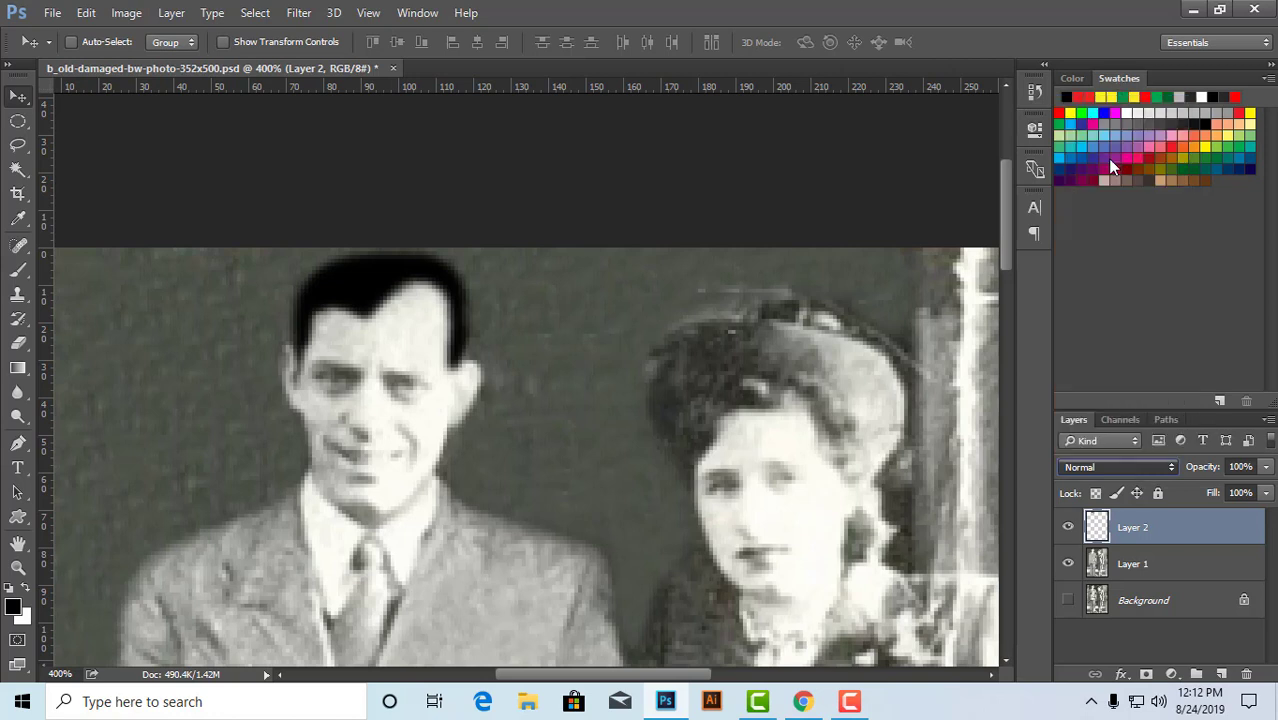
click(1129, 466)
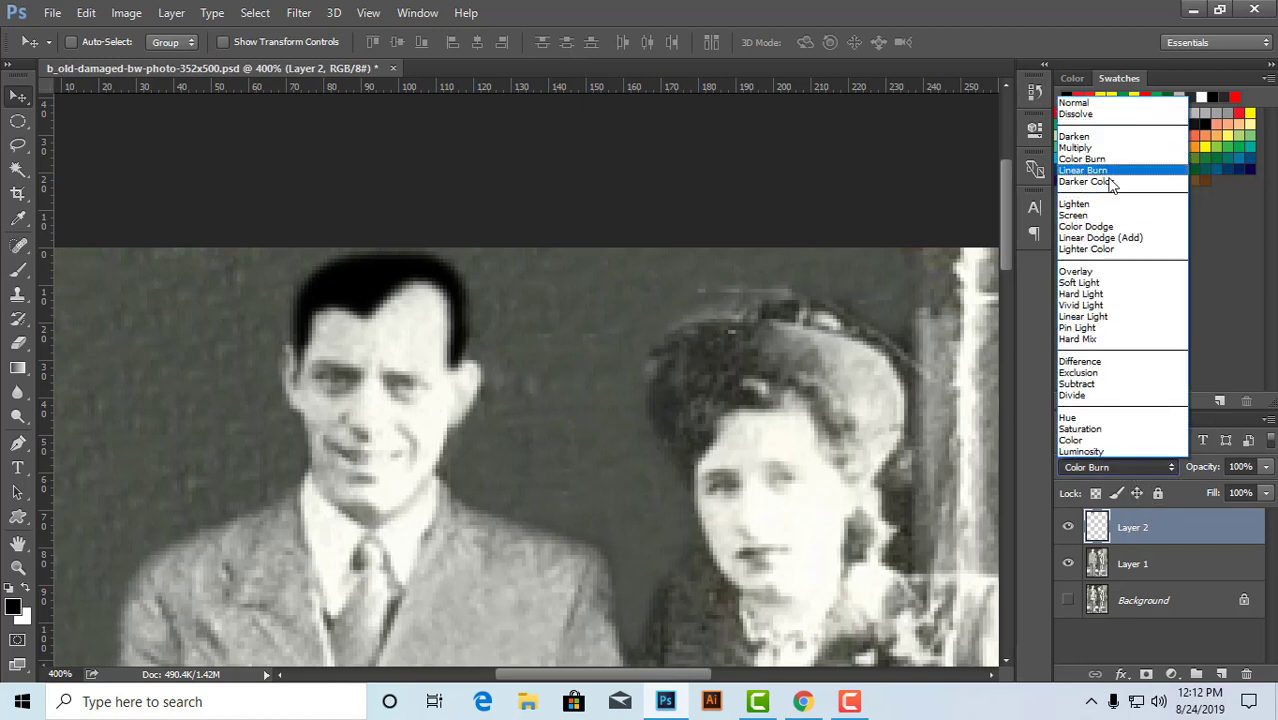
click(1100, 146)
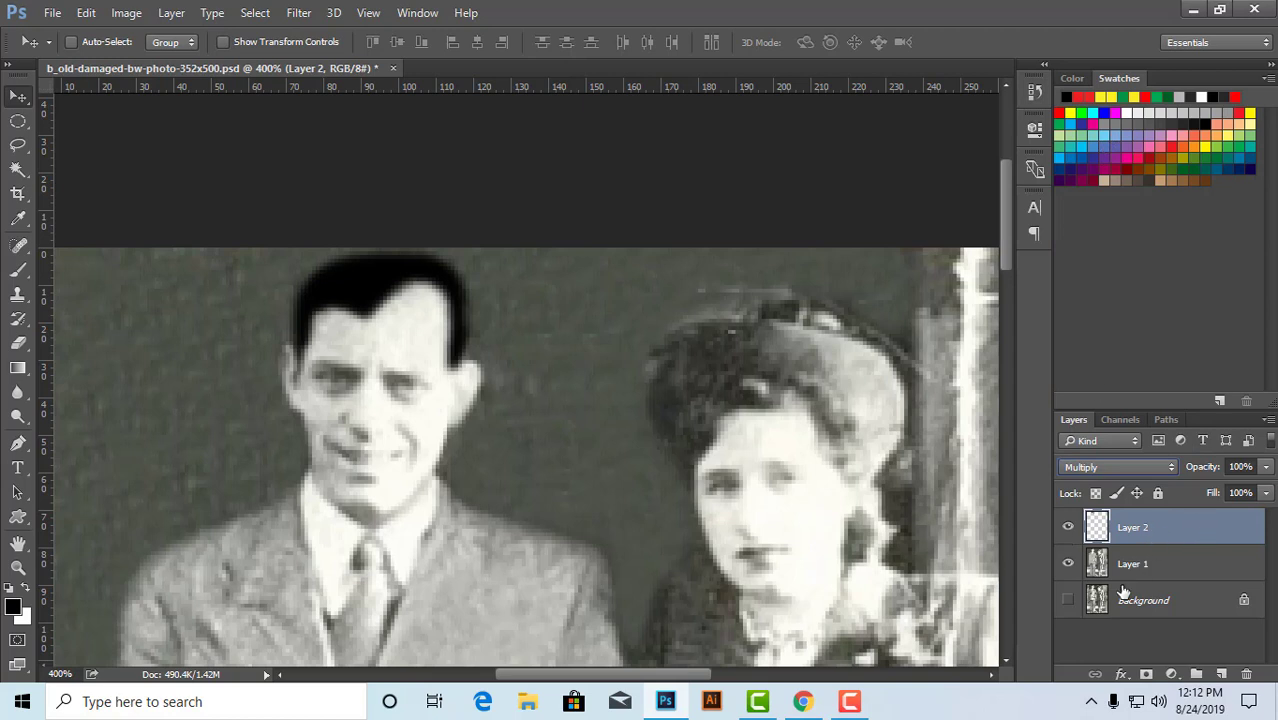
click(1133, 565)
click(1136, 524)
click(1115, 468)
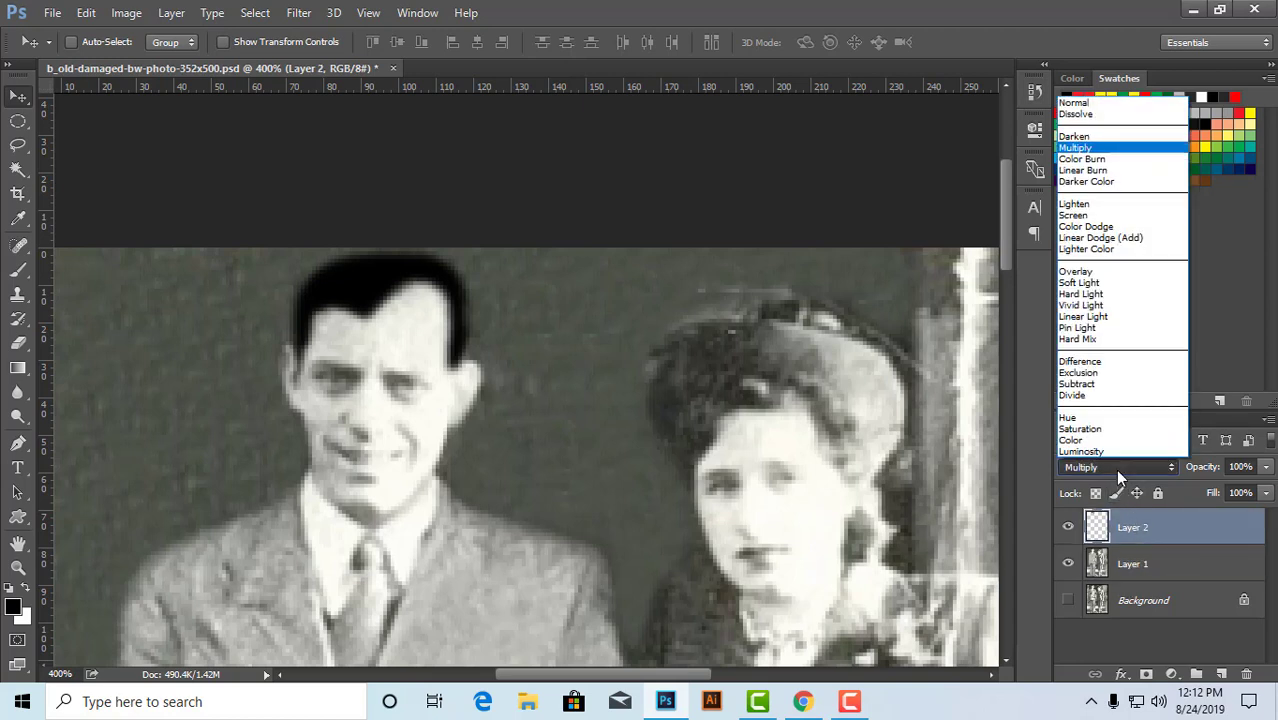
click(1106, 183)
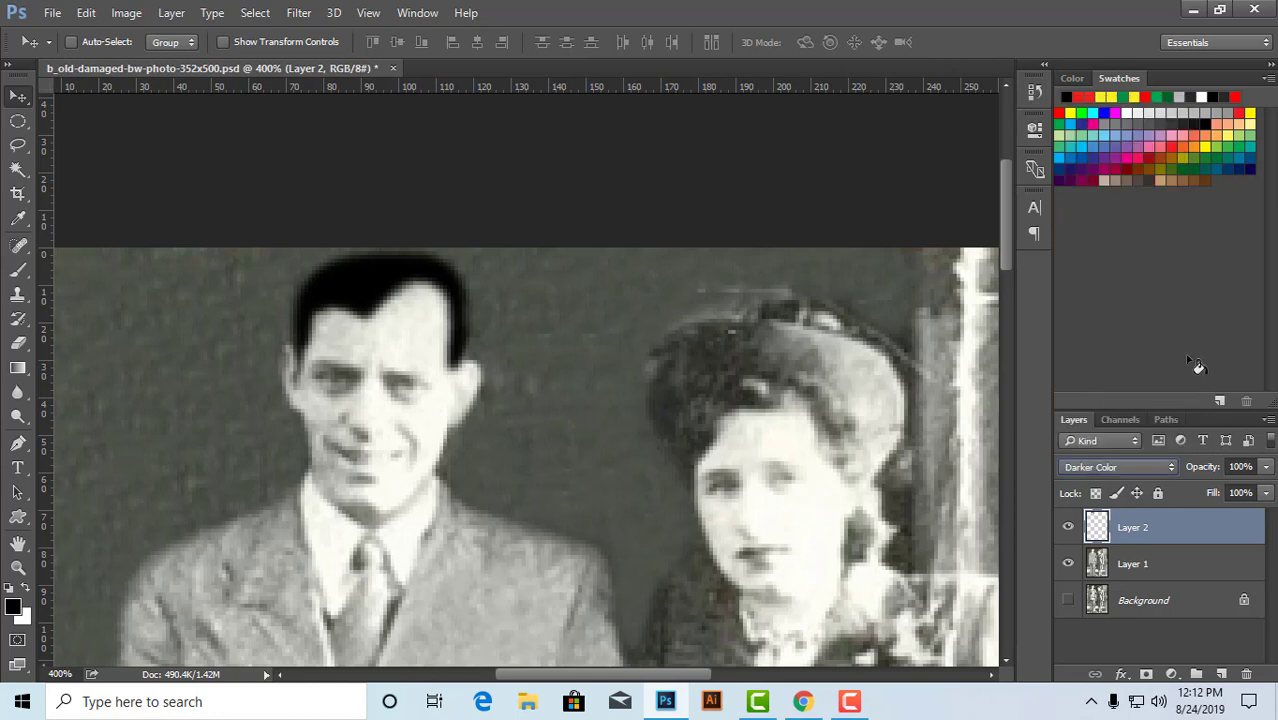
click(1129, 462)
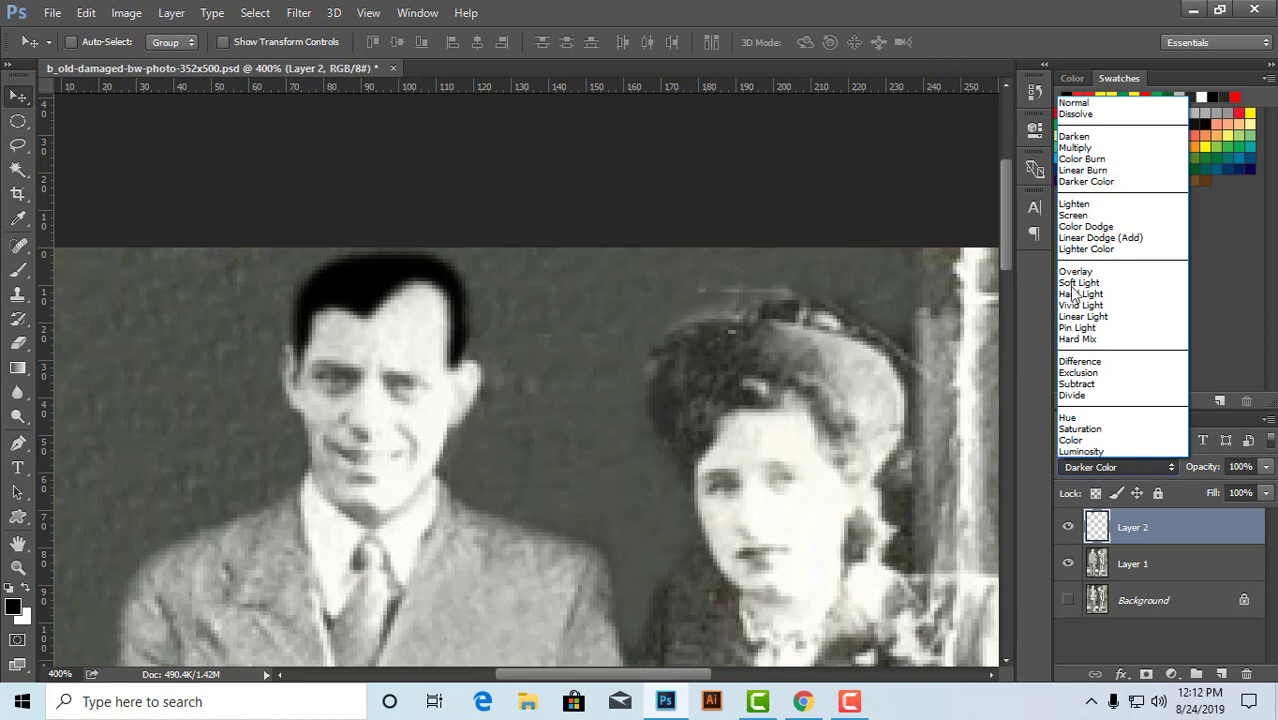
click(1076, 204)
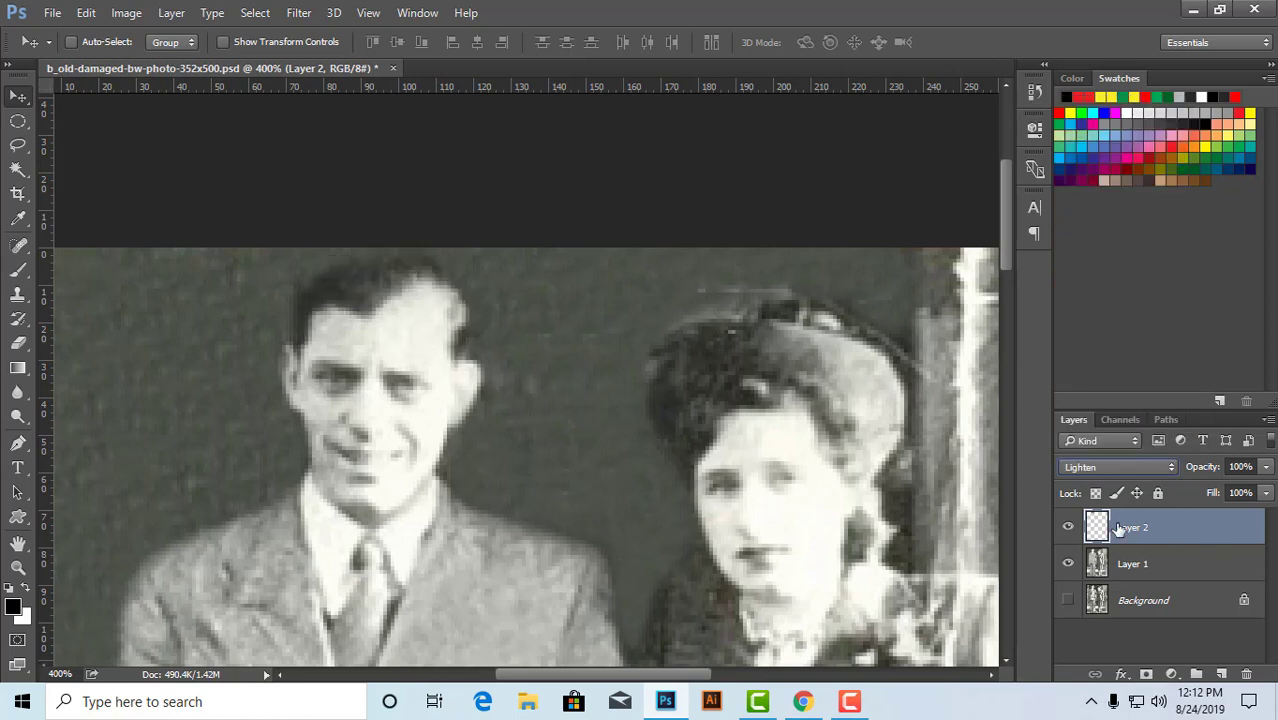
- Set the black hair layer's blend mode to Soft Light
click(1123, 466)
click(1105, 283)
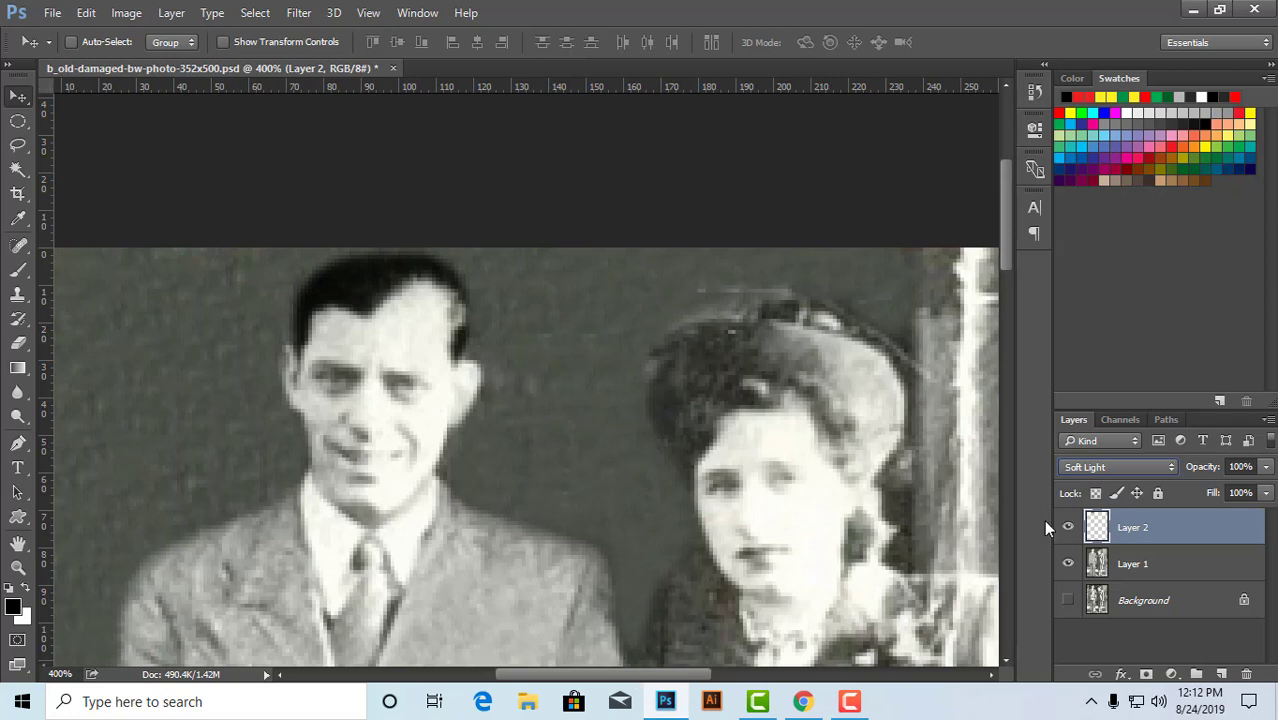
- Examine how the darkened hair blends with the man's head, both from a distance and close up
key(ctrl+alt+space)
ctrl+alt+click(571, 345)
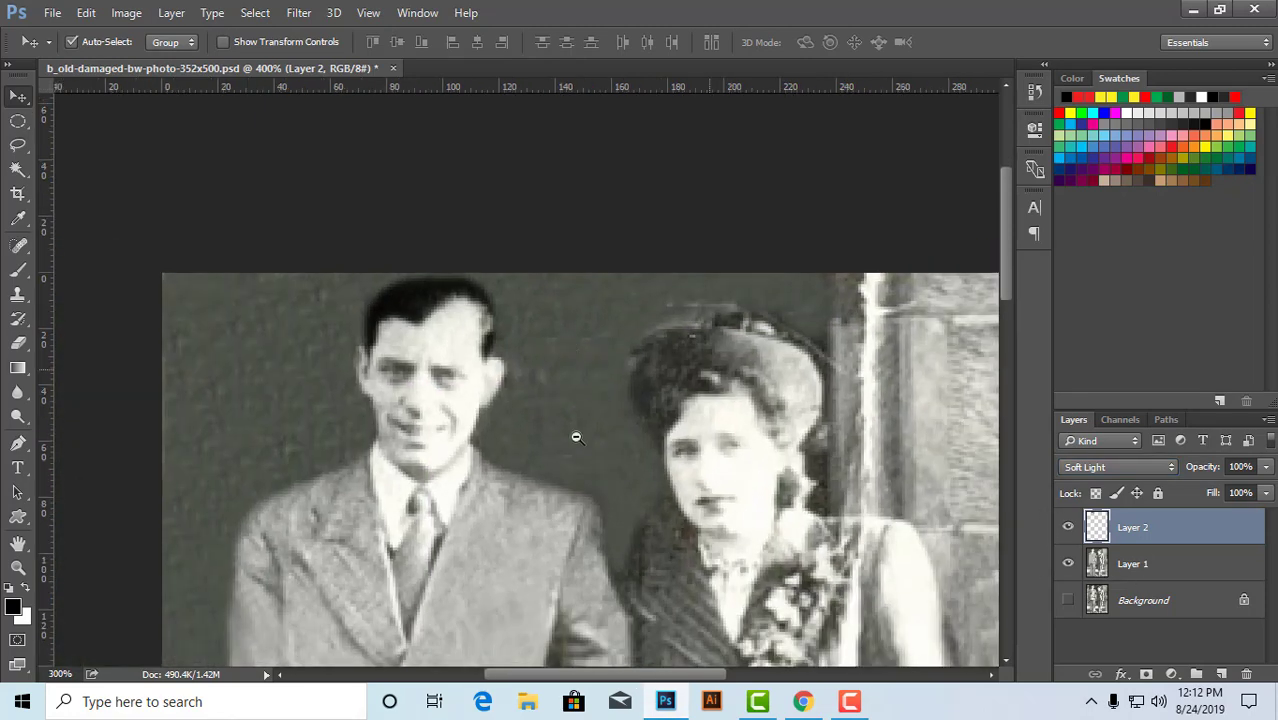
ctrl+alt+click(555, 428)
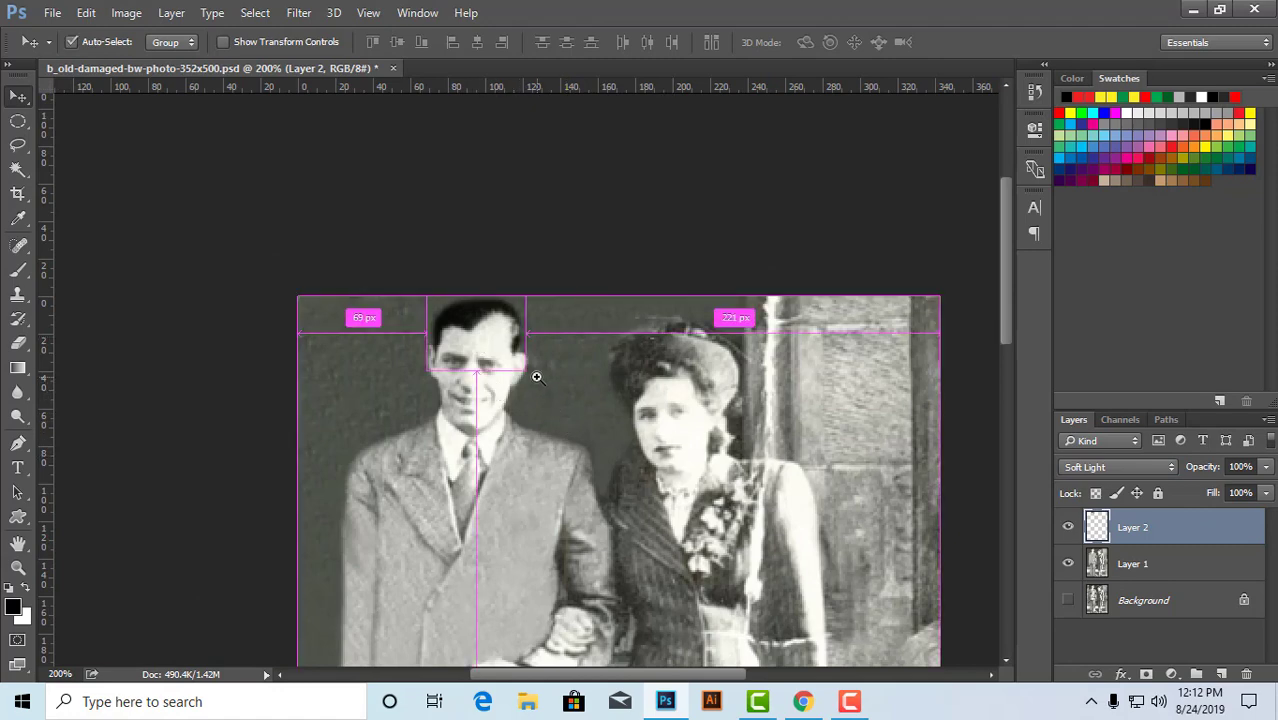
ctrl+click(520, 390)
ctrl+click(490, 412)
drag(479, 408, 493, 346)
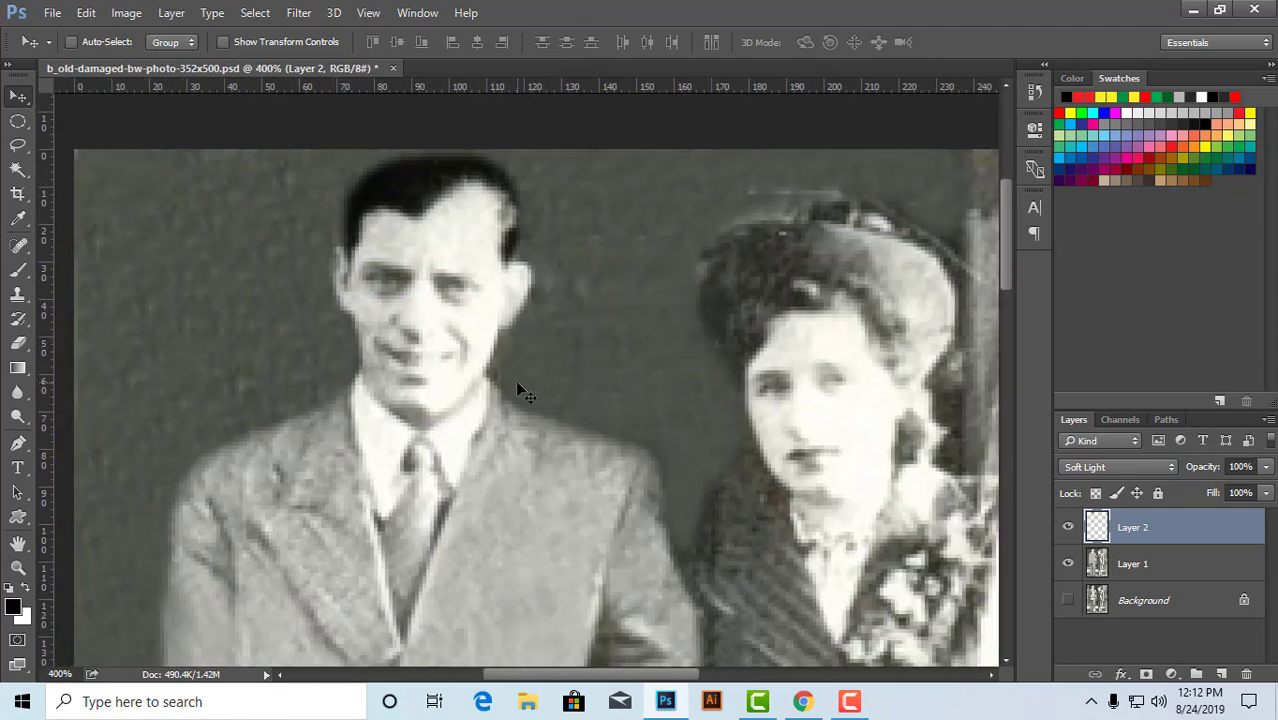
key(ctrl)
click(509, 311)
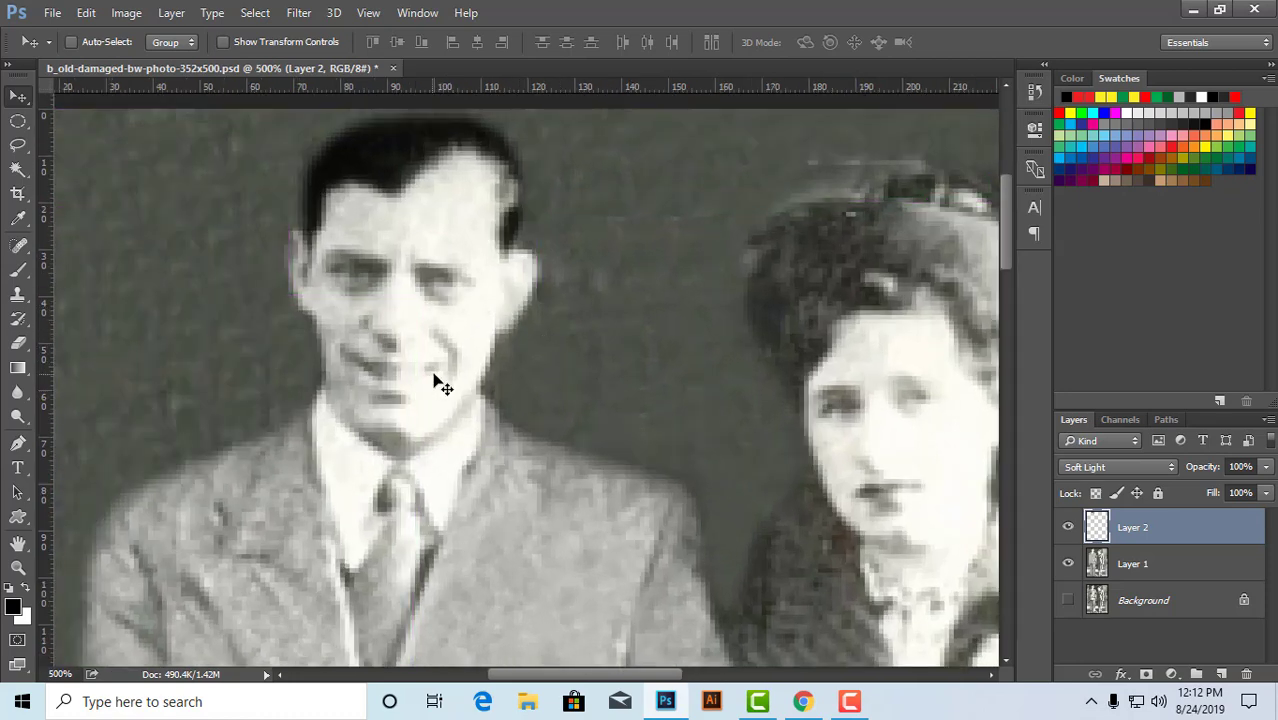
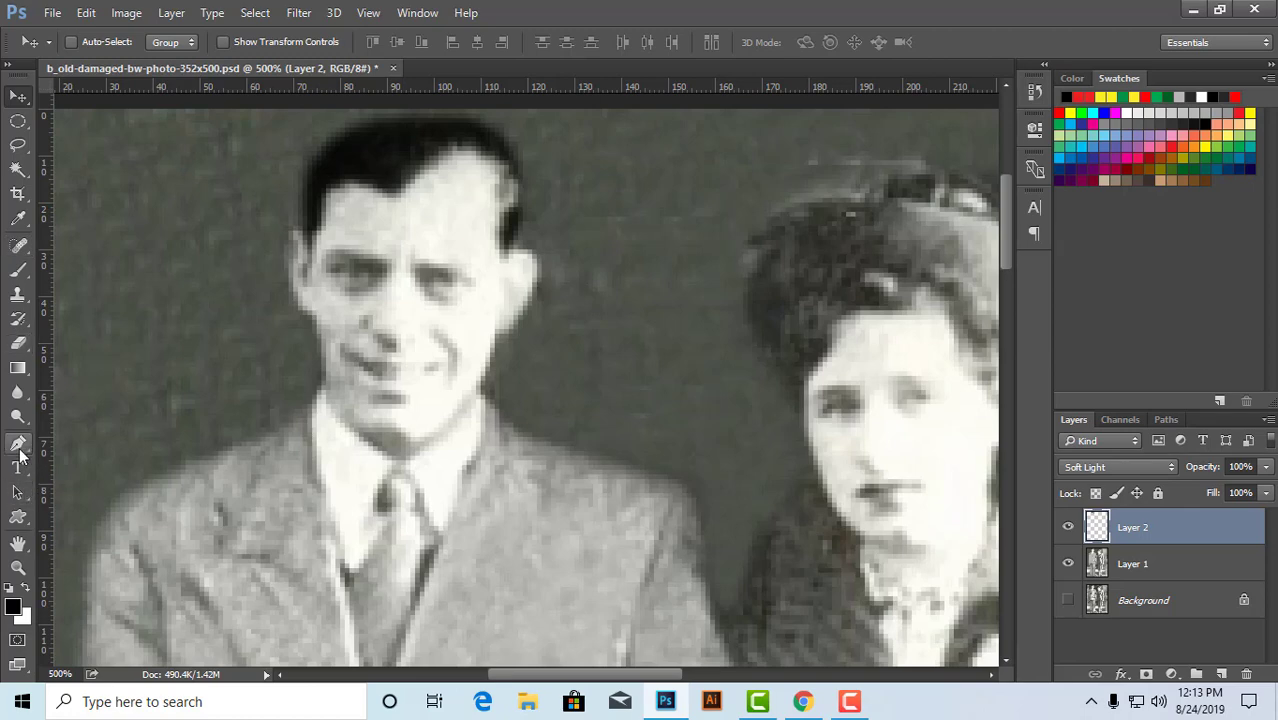
- Start a Pen path on the left side of the man's face, running down the cheek and curving to the chin
click(19, 444)
ctrl+click(442, 409)
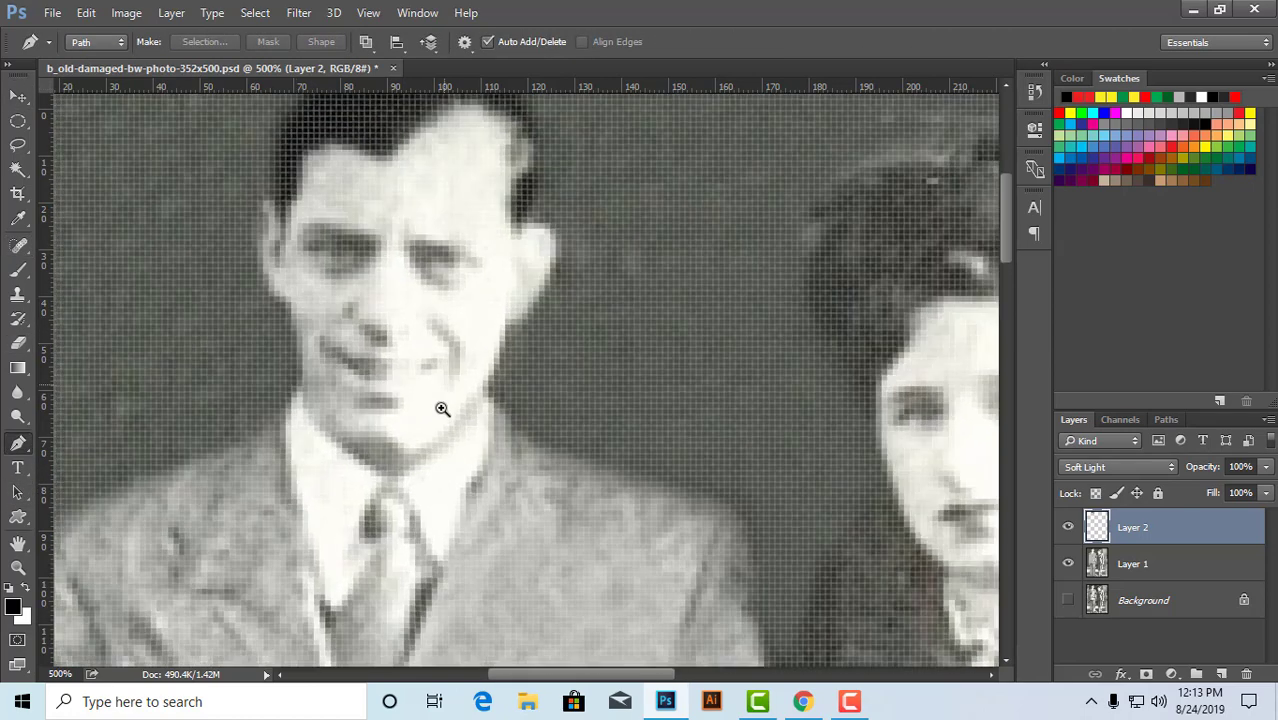
ctrl+click(434, 415)
drag(428, 394, 480, 443)
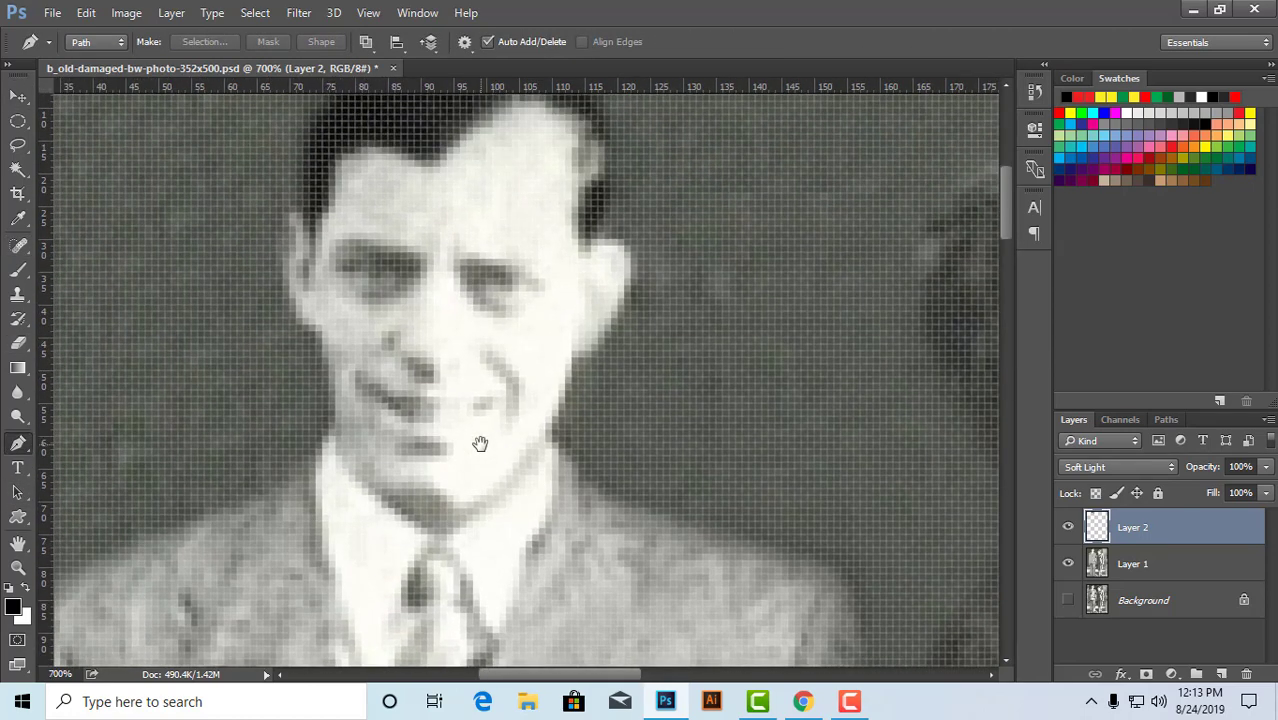
click(322, 338)
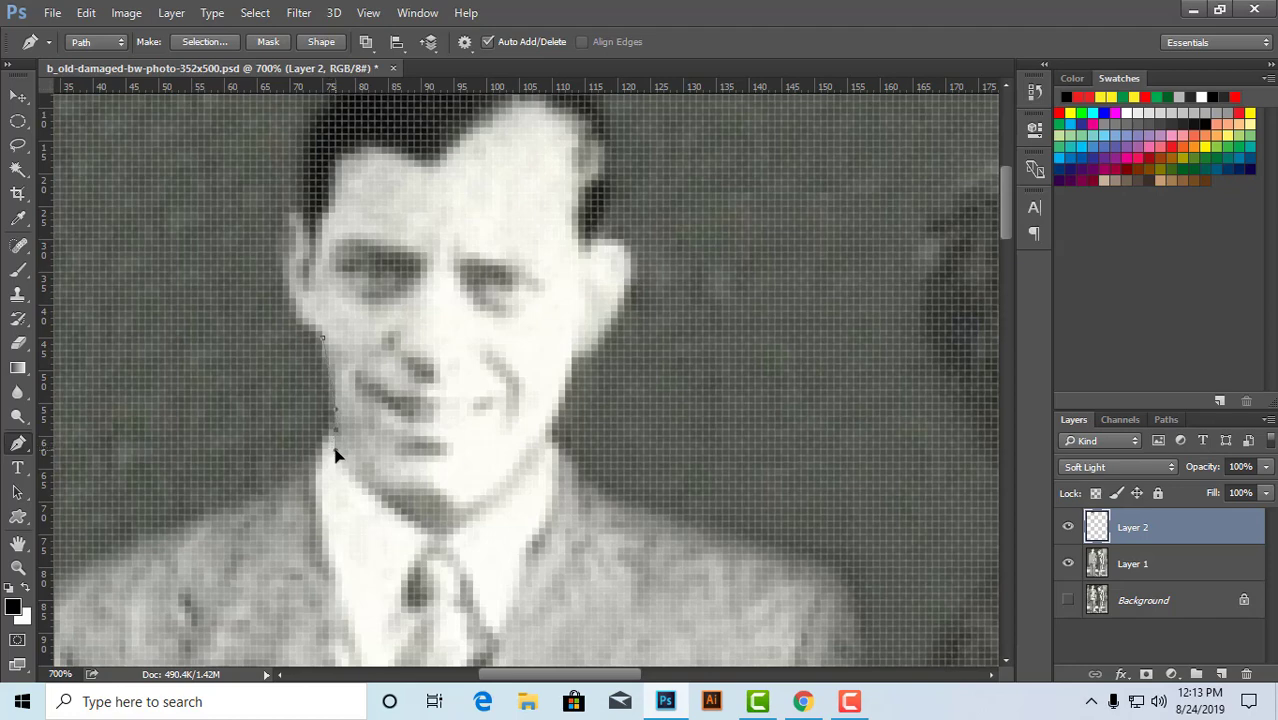
click(335, 450)
drag(433, 536, 532, 580)
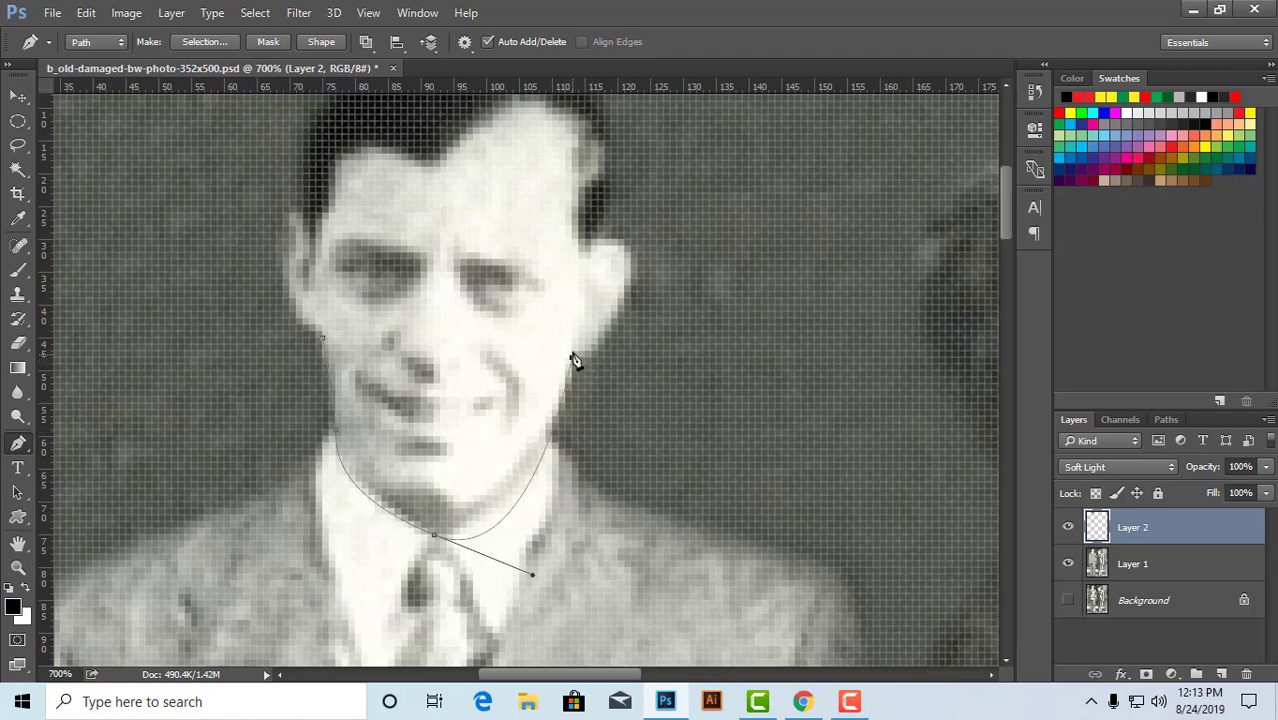
drag(571, 358, 590, 322)
key(ctrl+z)
click(546, 430)
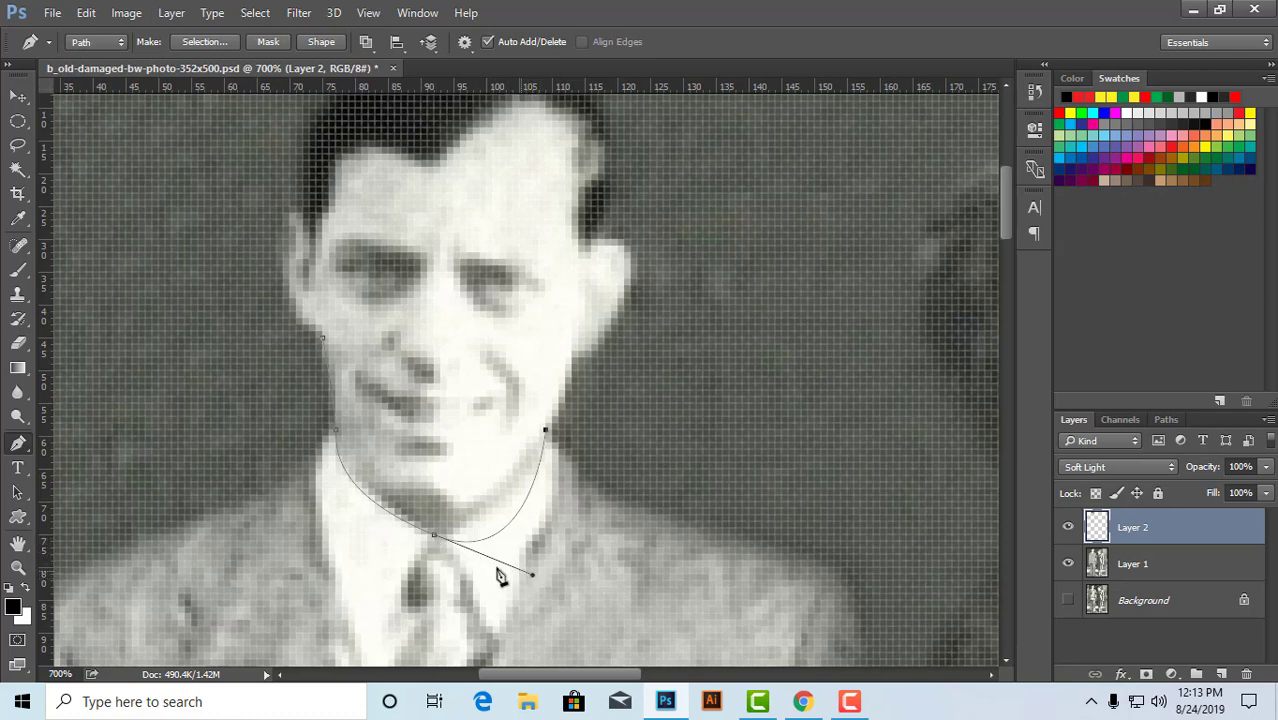
key(ctrl+z)
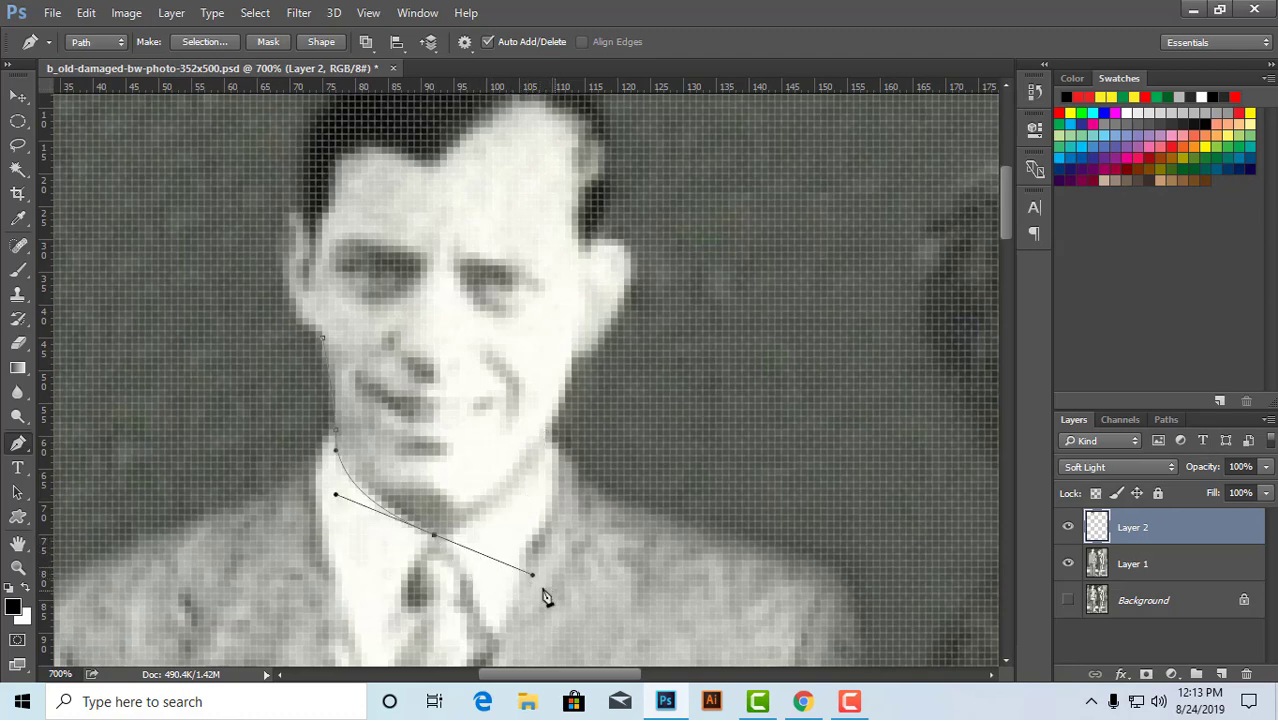
- Shorten the chin anchor's outgoing handle and continue the path up the right jawline to the base of the right ear
drag(482, 553, 477, 527)
key(alt)
key(alt)
mouse_move(478, 531)
mouse_down()
mouse_move(488, 568)
mouse_move(495, 540)
mouse_move(471, 526)
mouse_up()
drag(571, 357, 557, 284)
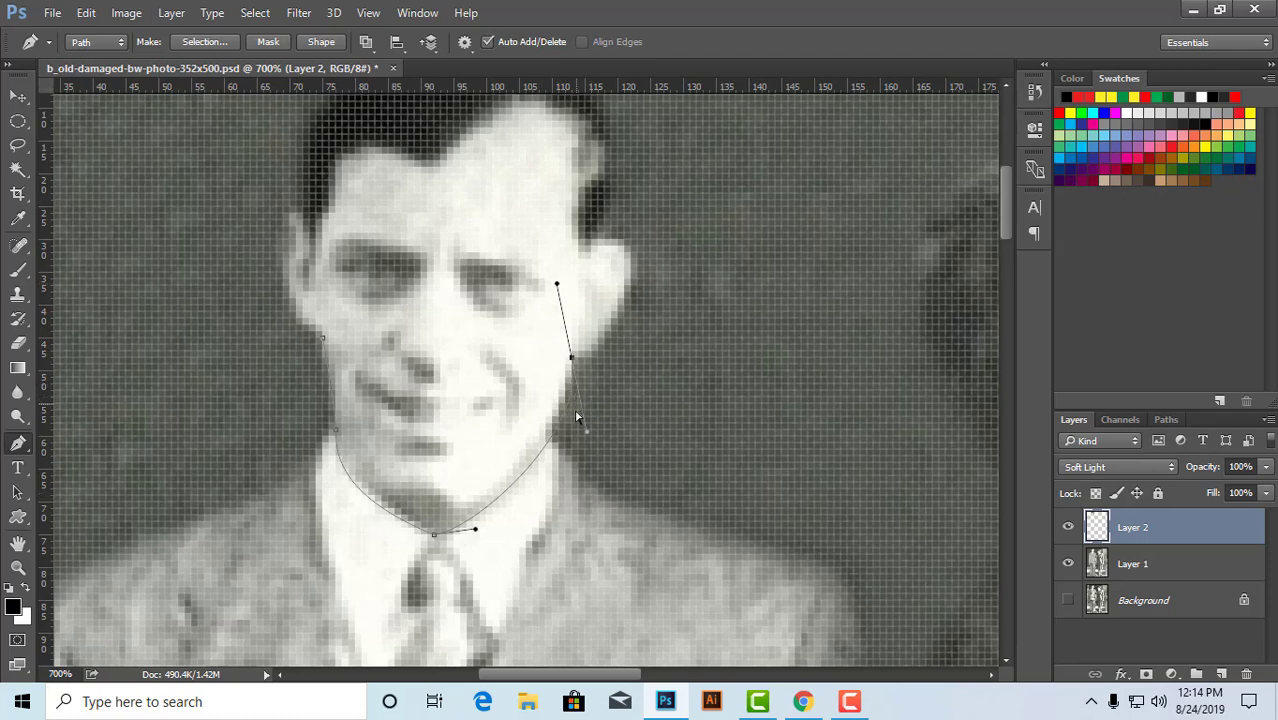
key(ctrl+alt+z)
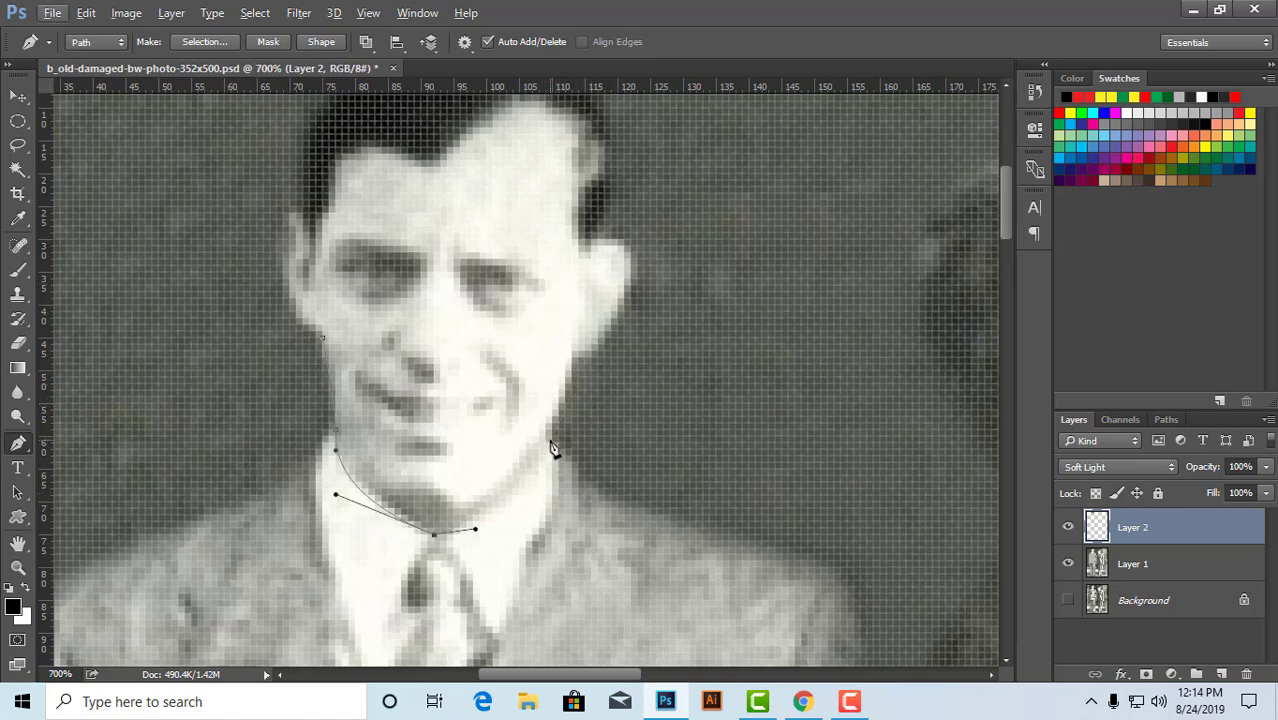
key(ctrl+alt+z)
drag(551, 441, 571, 400)
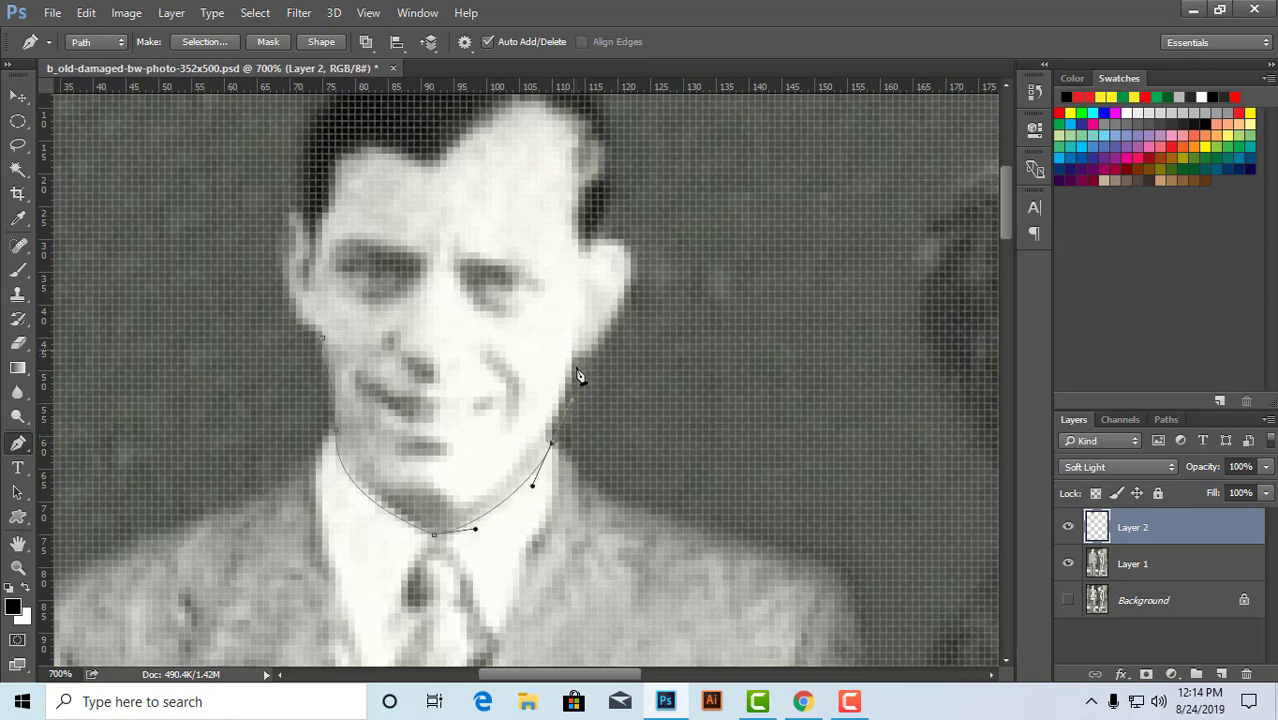
drag(564, 405, 549, 435)
drag(571, 358, 573, 343)
- Trace the path around the outer edge of the right ear to where it meets the sideburn
drag(591, 253, 506, 225)
key(ctrl+z)
click(620, 245)
drag(620, 241, 620, 130)
drag(587, 260, 614, 218)
key(ctrl+z)
drag(617, 213, 607, 245)
click(580, 259)
- Continue the path up the right sideburn, across the hair above the forehead and down to the left ear
scroll(647, 445, up, 3)
scroll(550, 300, up, 1)
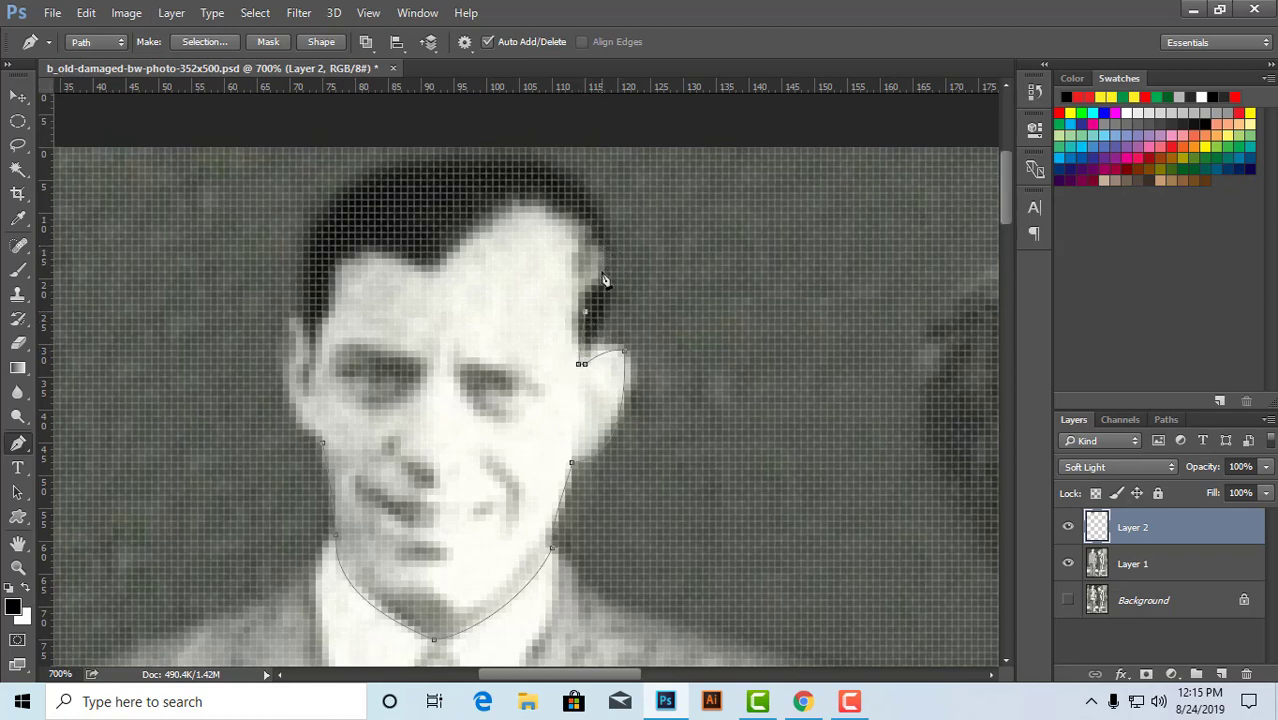
drag(558, 193, 497, 172)
click(440, 206)
click(374, 219)
drag(309, 294, 314, 362)
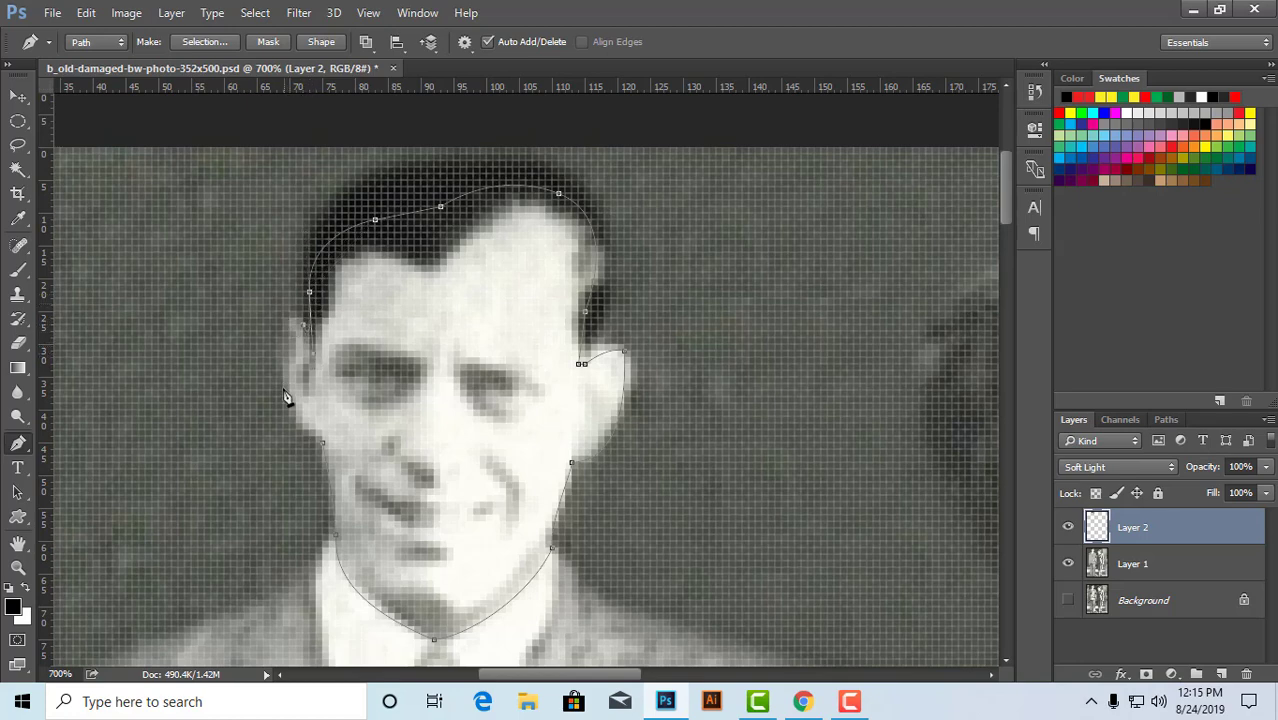
- Close the path around the left ear and convert it to a new selection with a 1-pixel feather
drag(322, 442, 416, 613)
key(ctrl+z)
drag(298, 470, 294, 513)
click(204, 42)
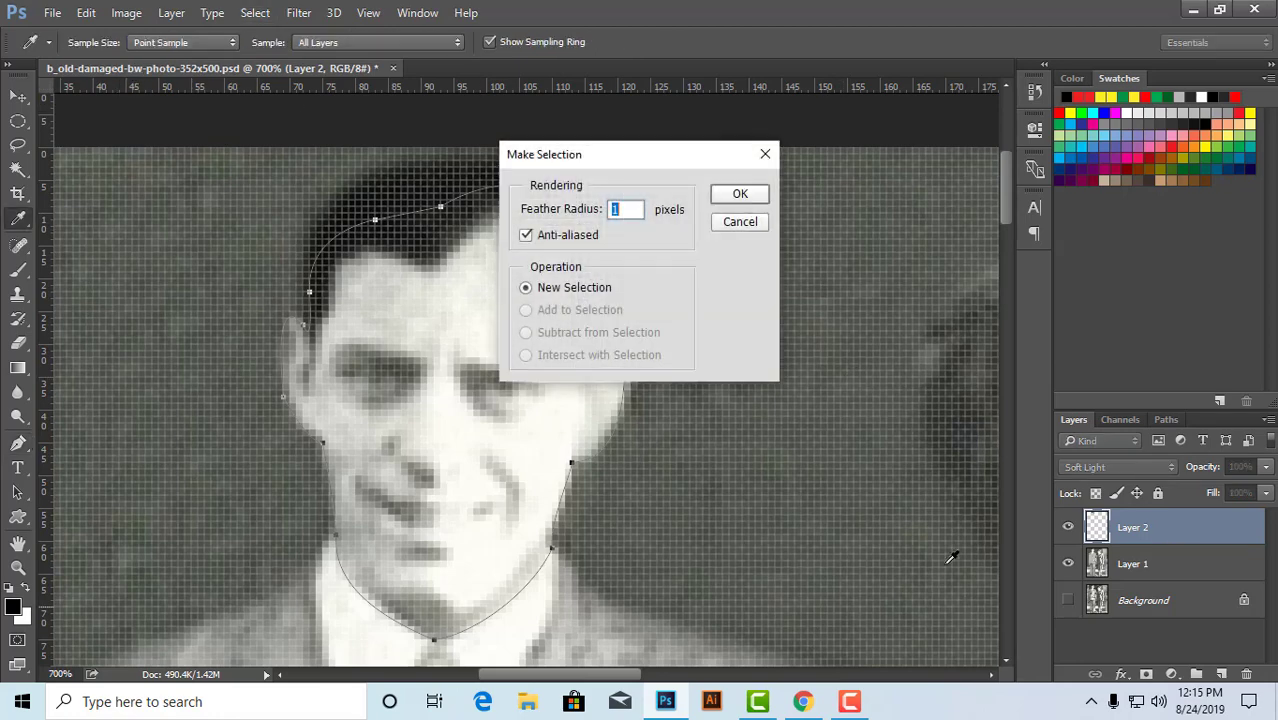
click(740, 196)
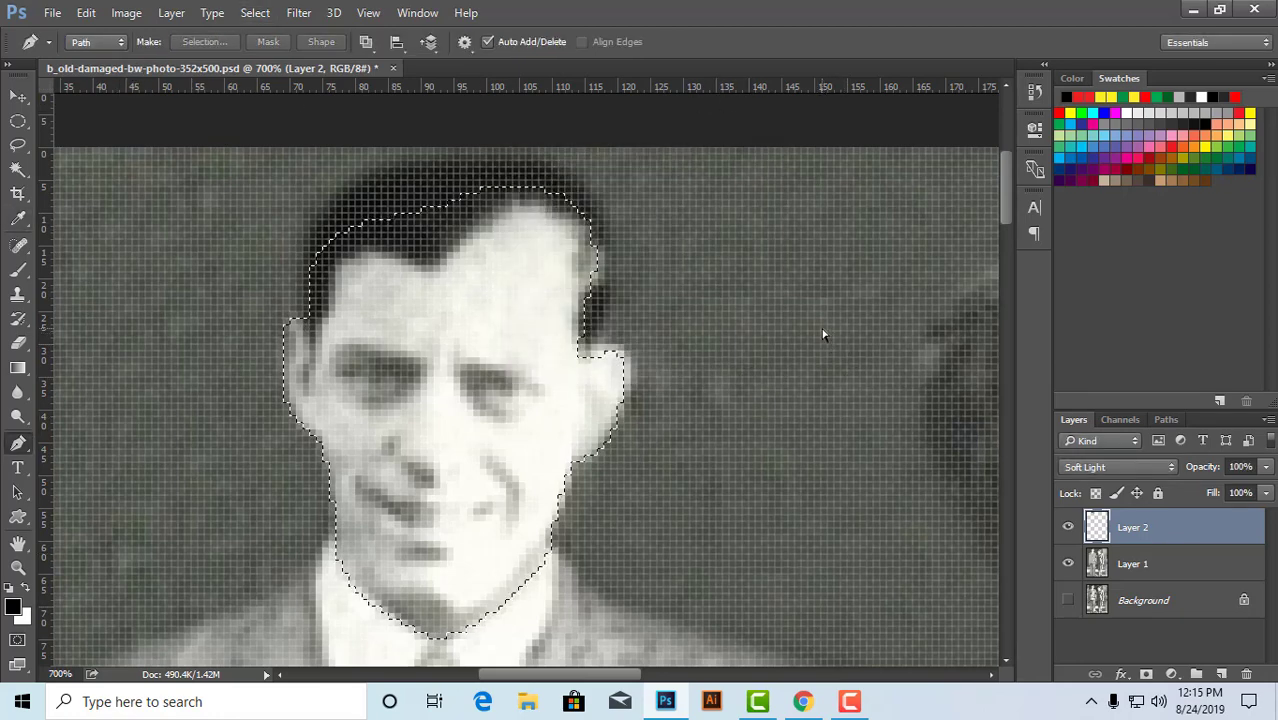
- Add a new layer named Face
key(ctrl+shift+n)
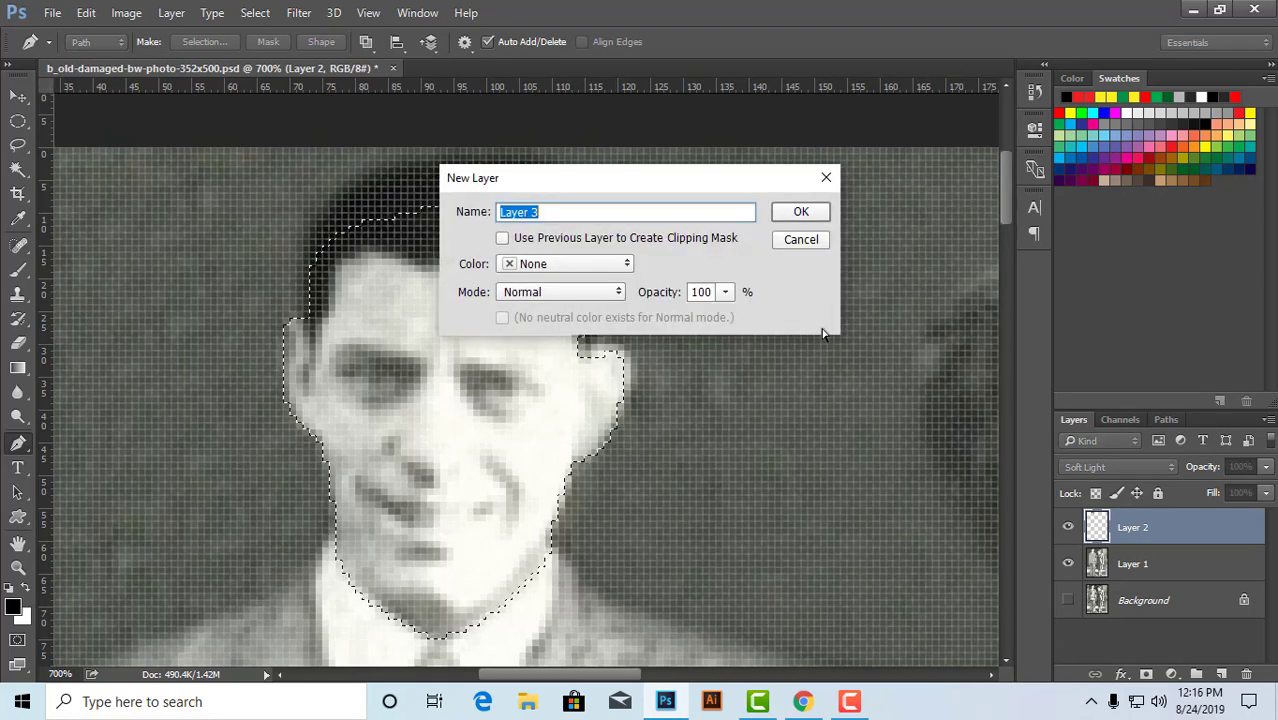
text(Face)
key(Return)
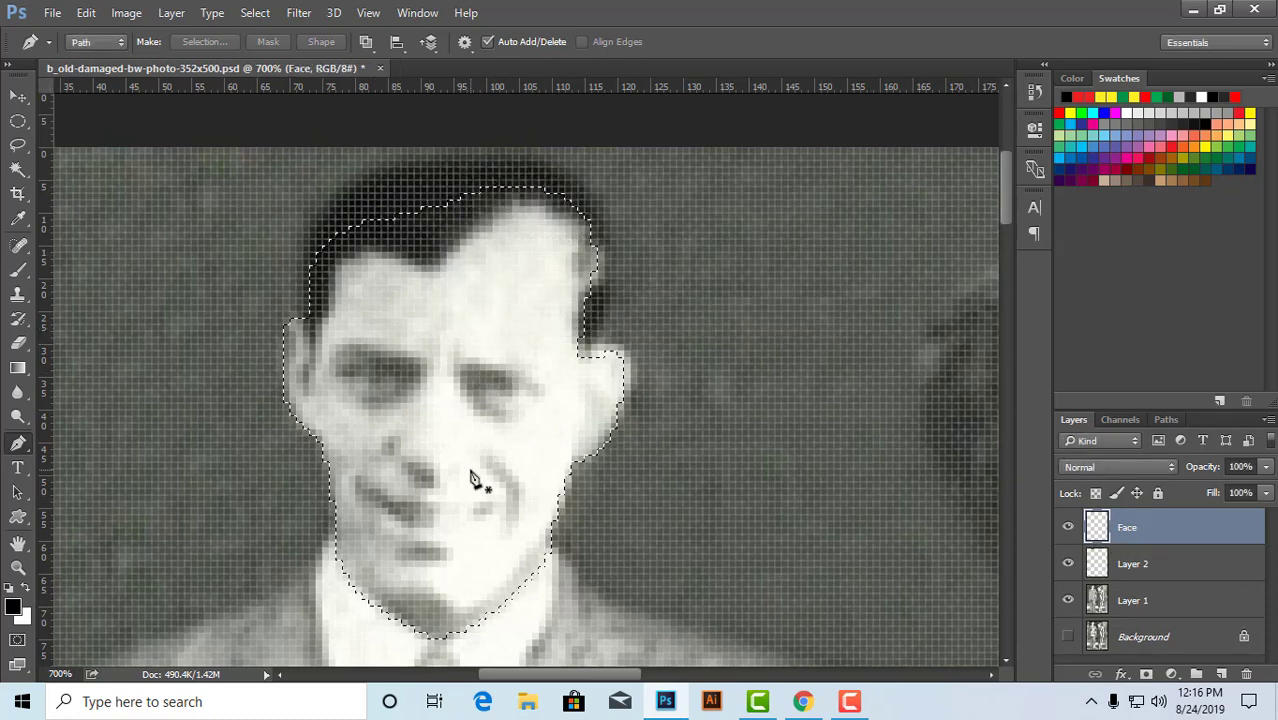
- Set the foreground color to golden yellow ffd44f and fill the face selection with it
click(13, 607)
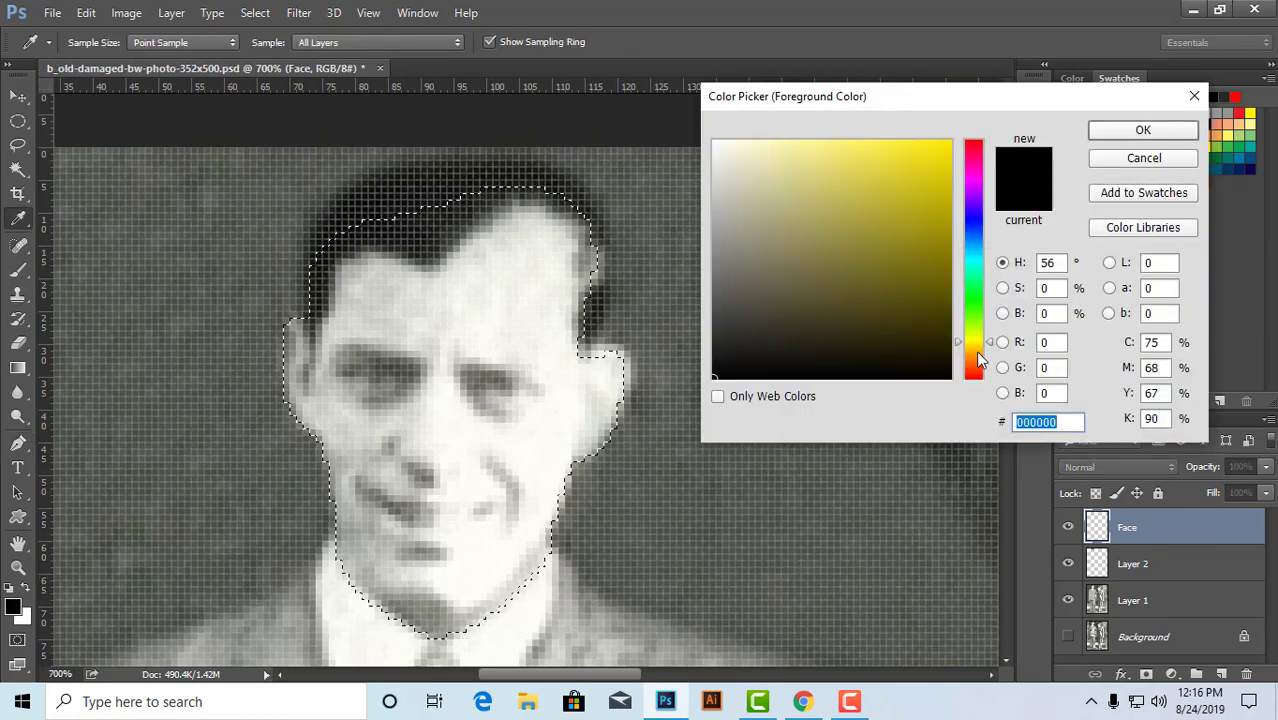
click(975, 348)
click(945, 136)
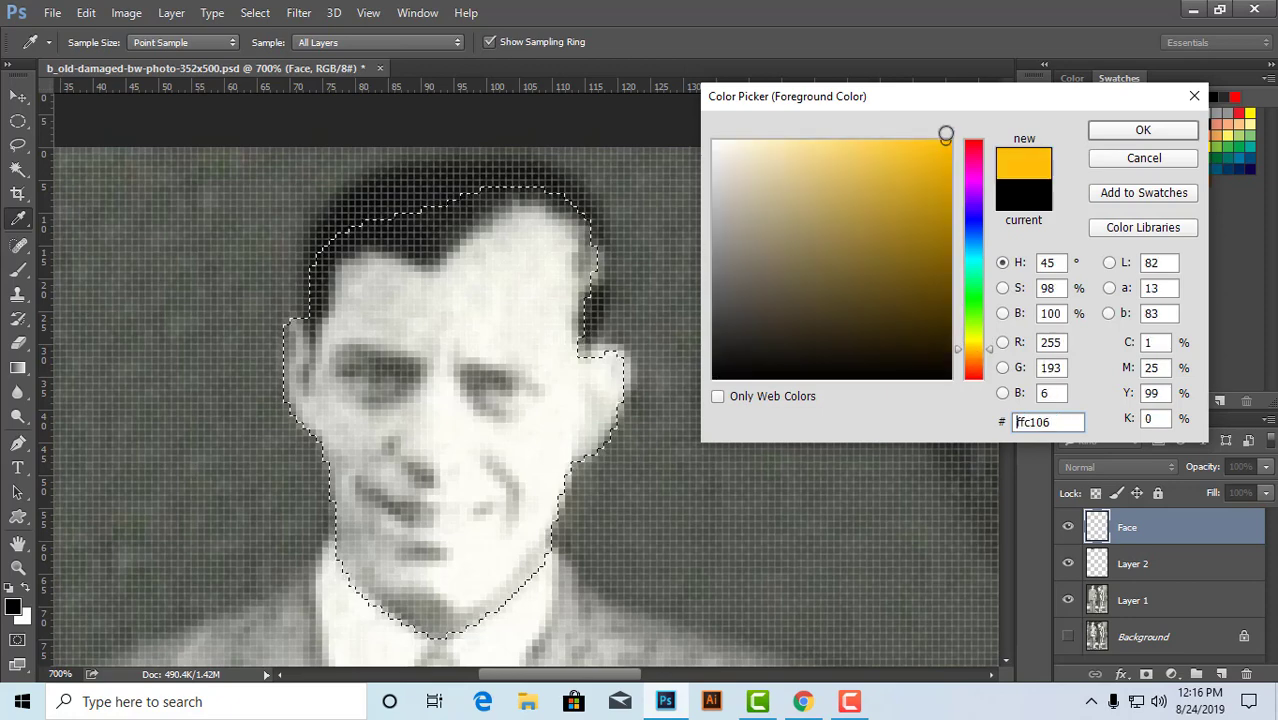
drag(904, 143, 877, 140)
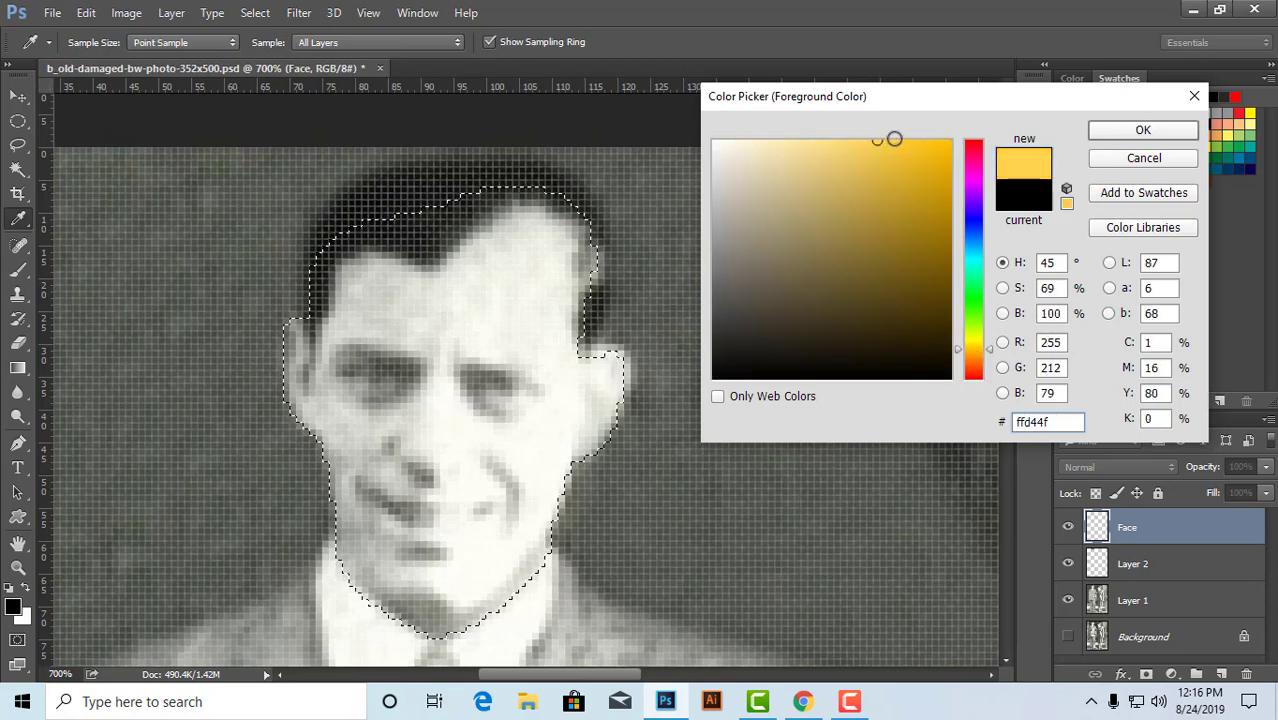
click(1143, 131)
key(p)
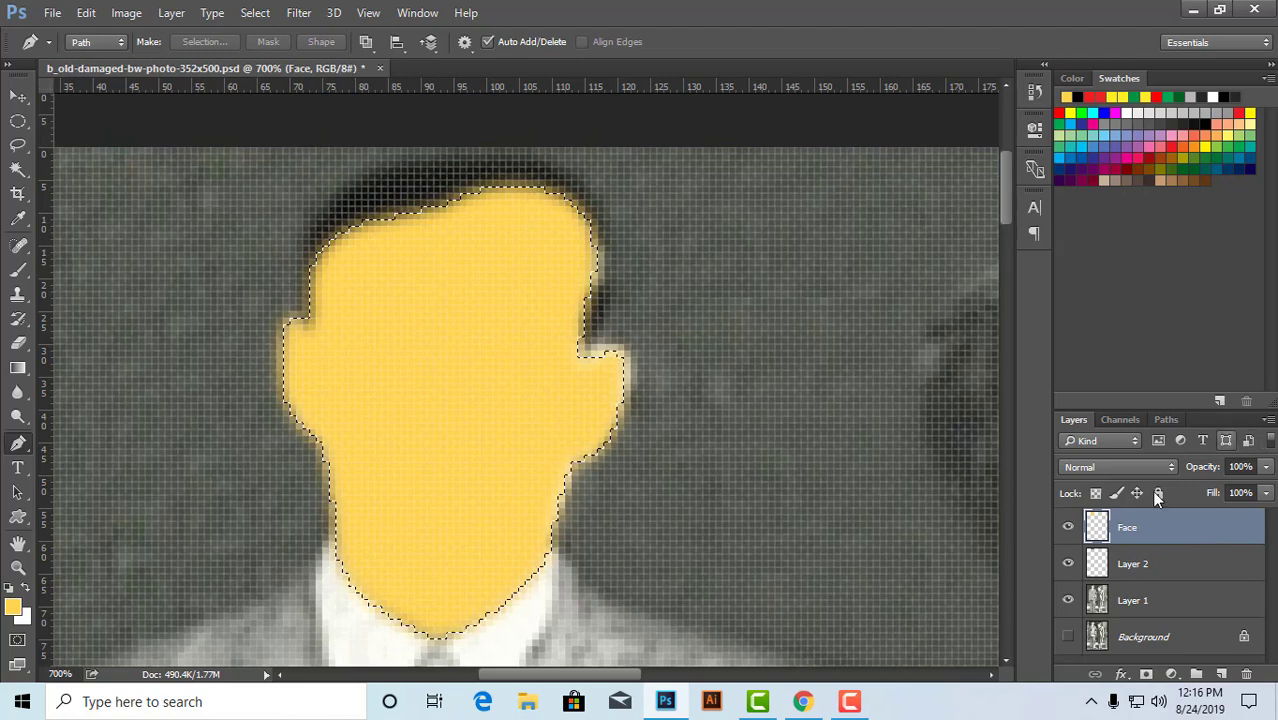
- Try the Multiply, Color Burn and Darken blend modes on the Face layer
click(1120, 466)
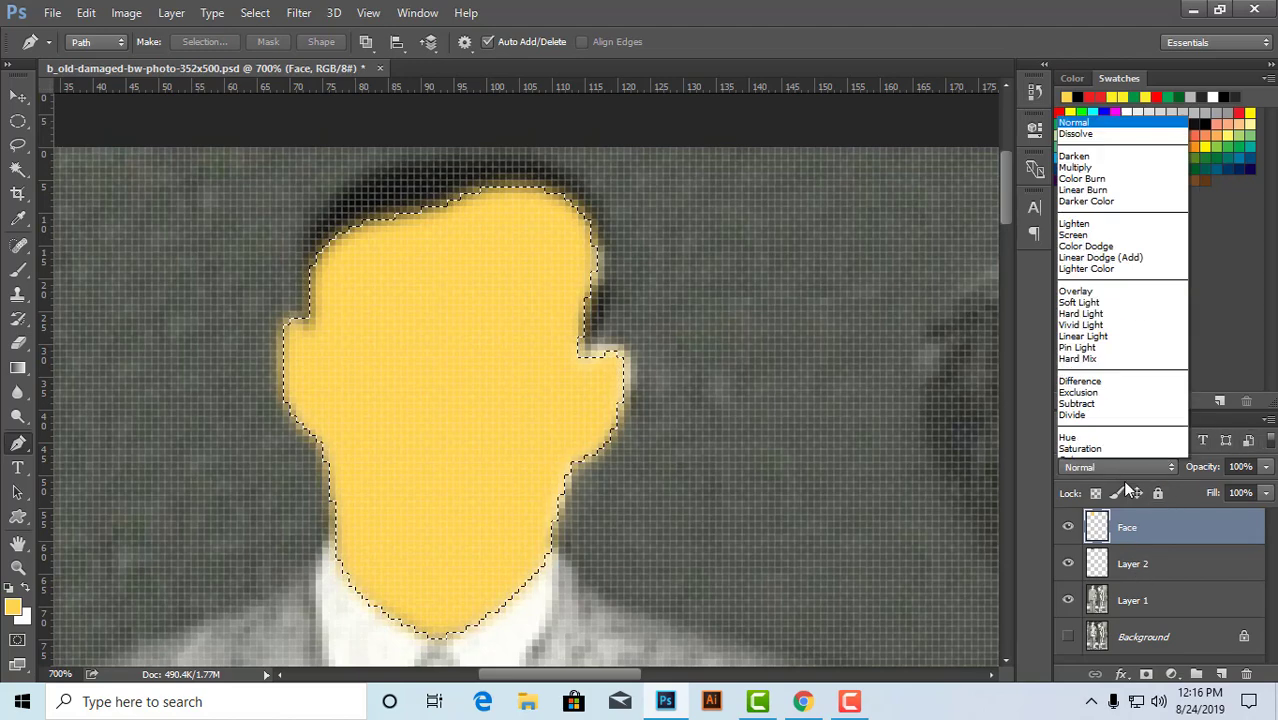
click(1107, 148)
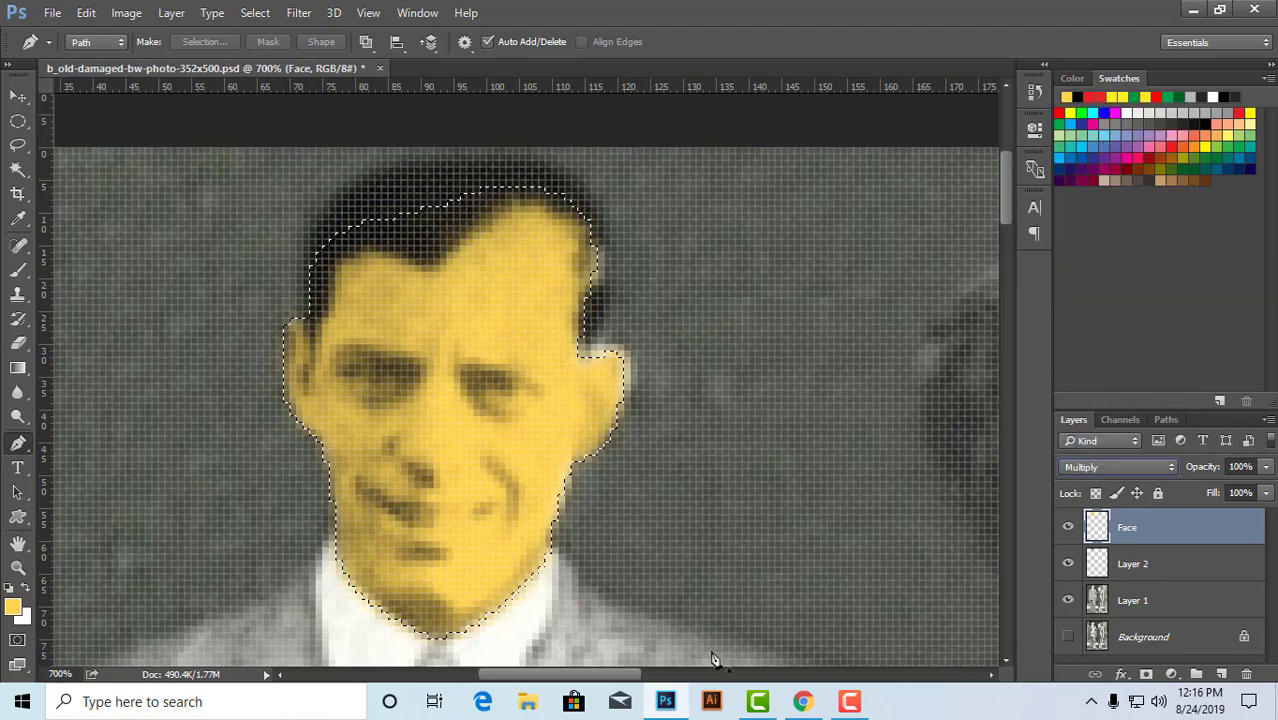
click(1125, 470)
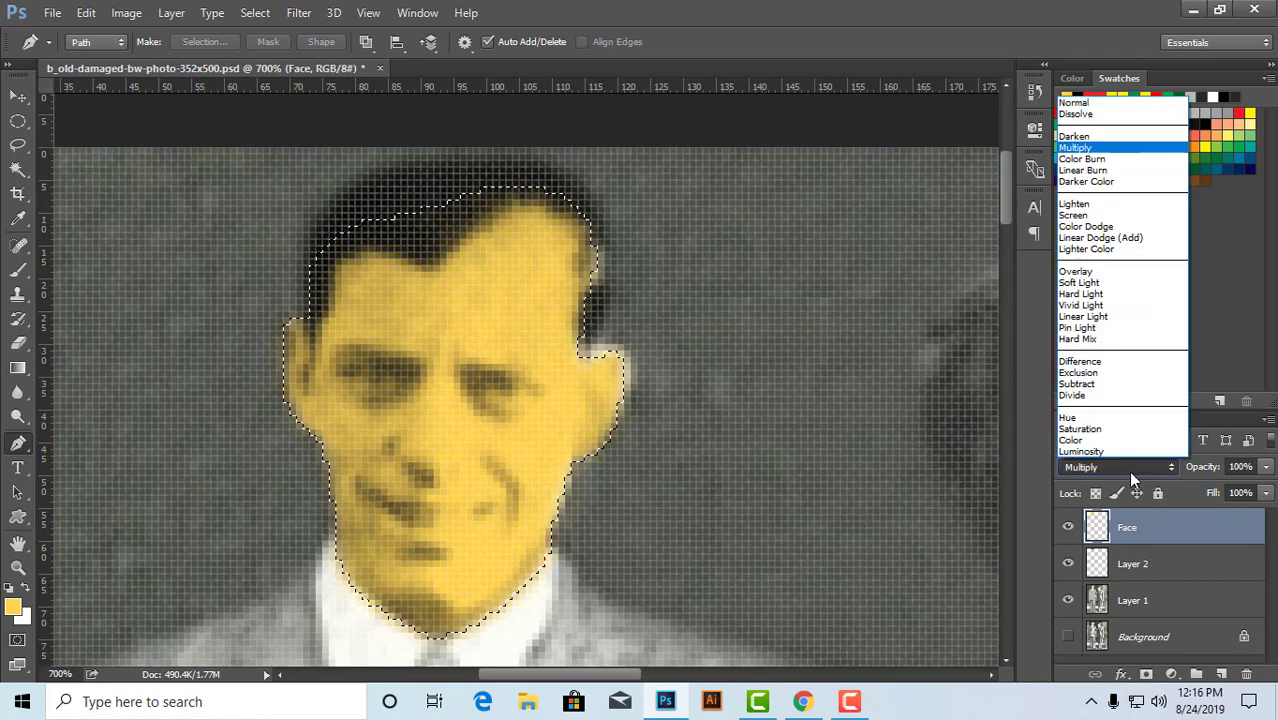
click(1104, 159)
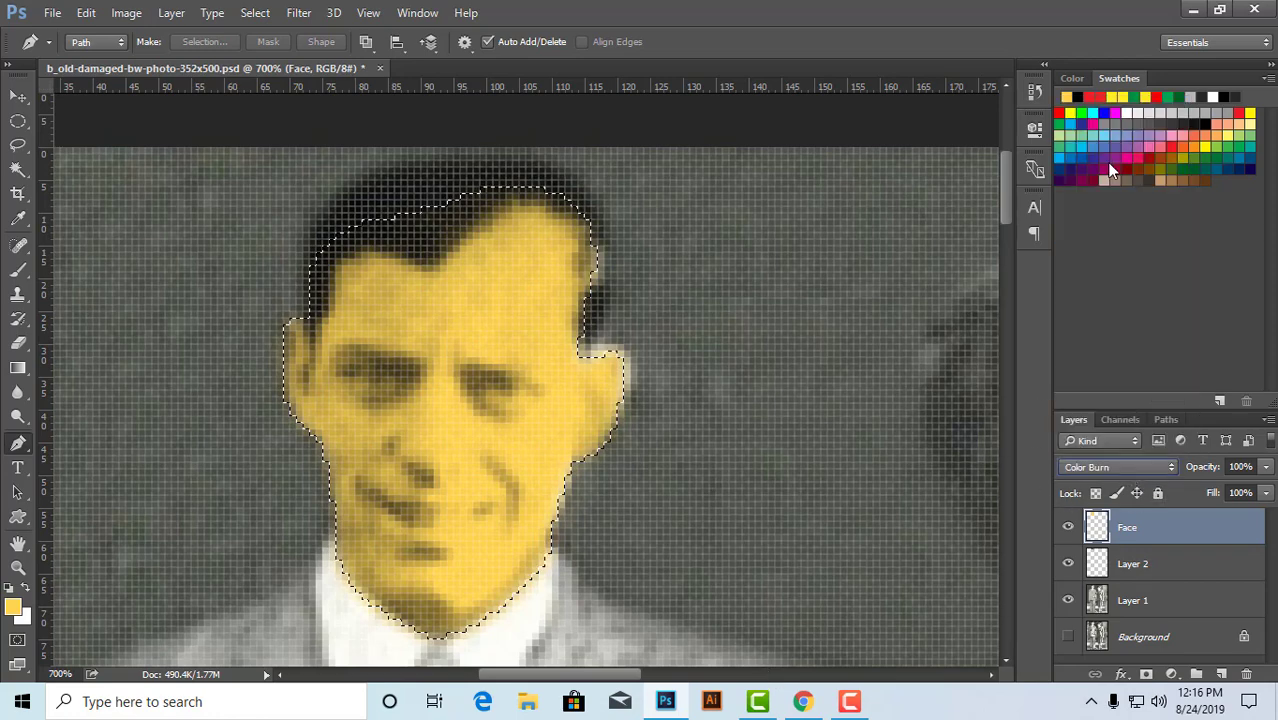
click(1082, 468)
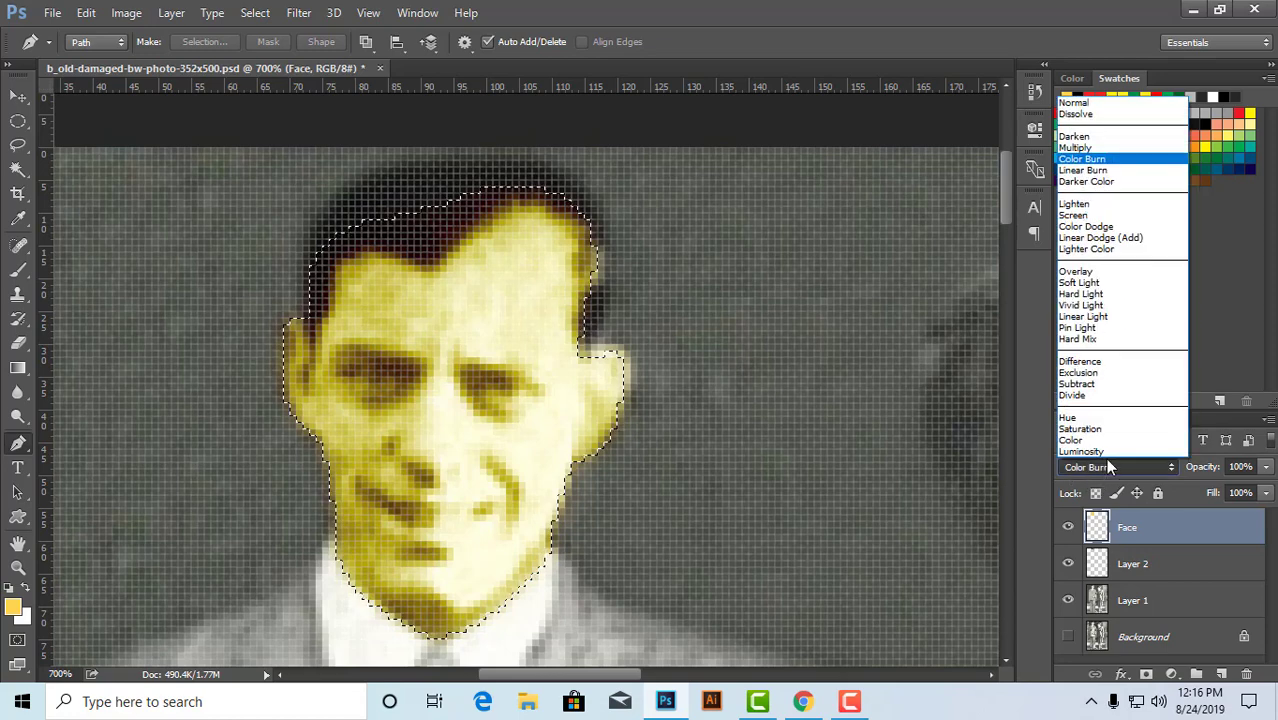
click(1099, 137)
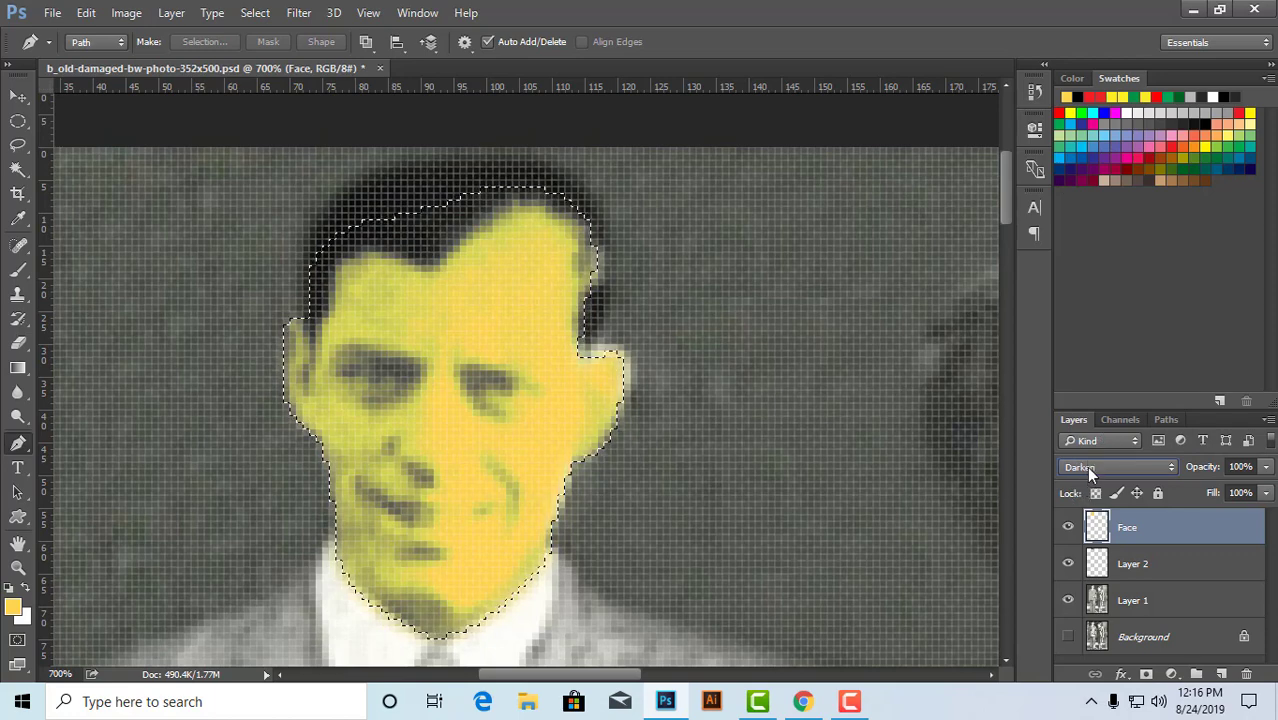
- Set the Face layer's blend mode to Soft Light
click(1086, 466)
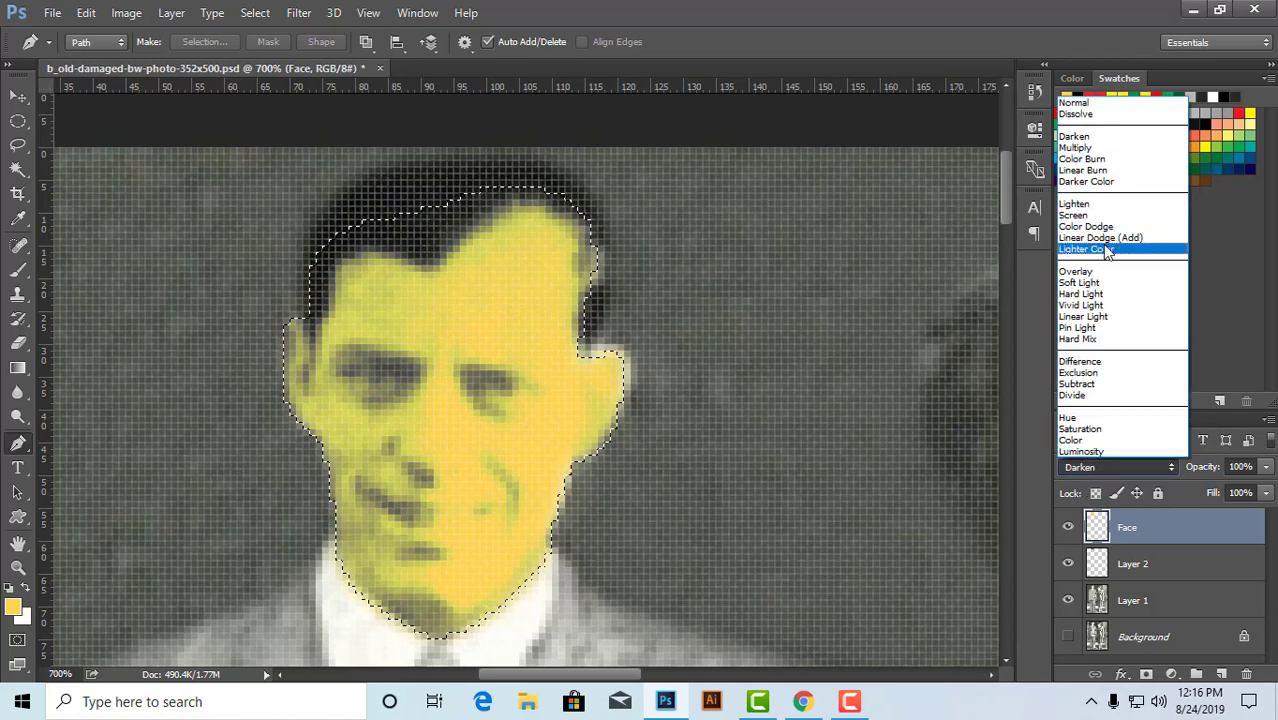
click(1105, 283)
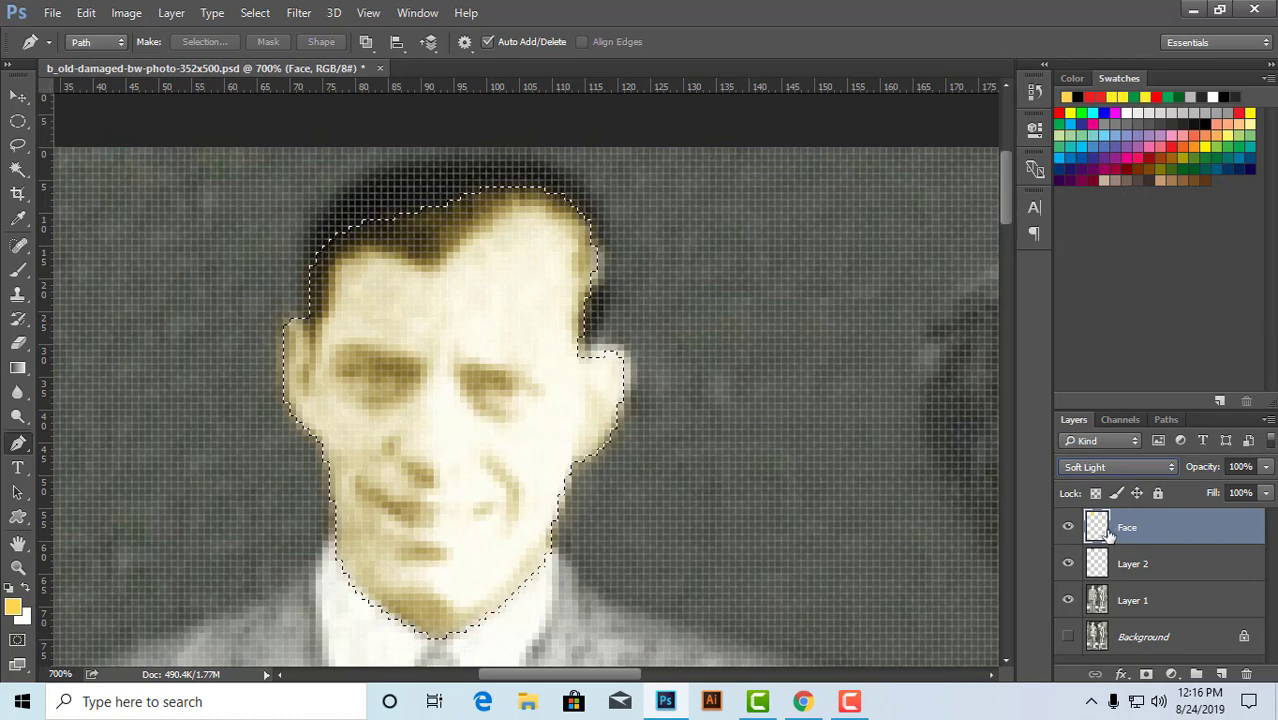
- Change the foreground color to darker gold d7a91d and refill the face selection with it
click(13, 607)
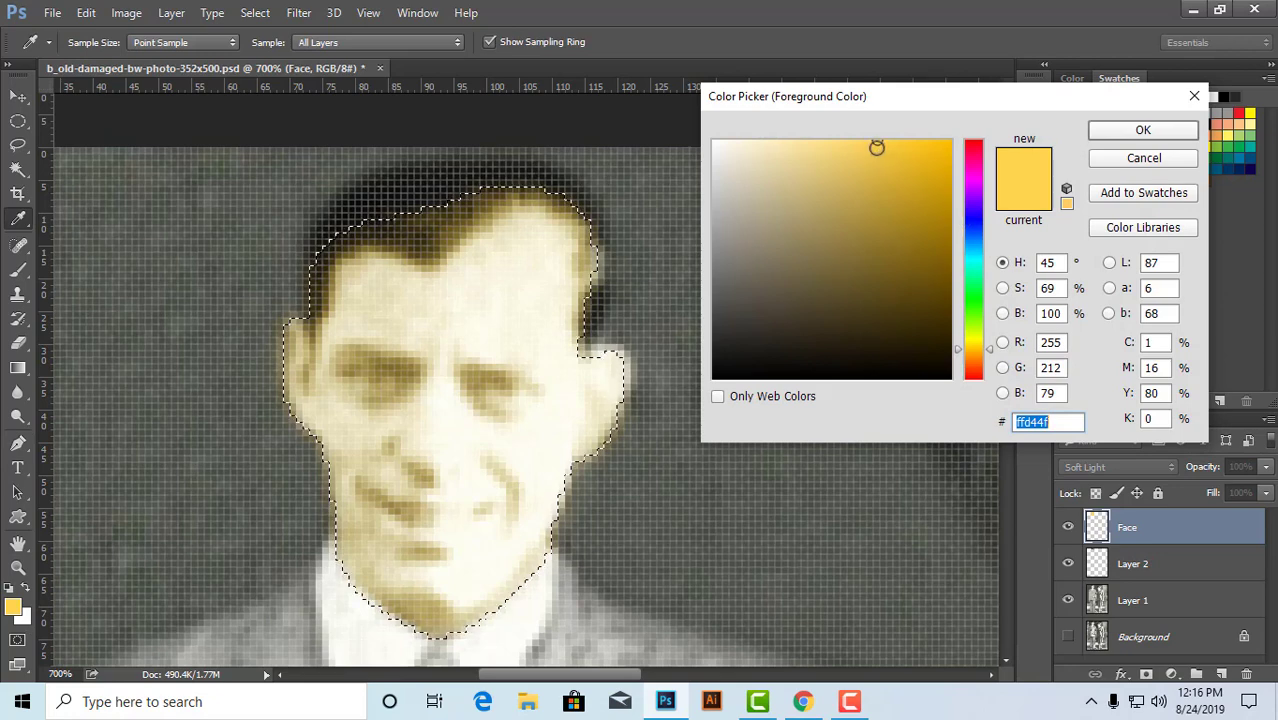
mouse_move(876, 147)
mouse_down()
mouse_move(870, 157)
mouse_move(919, 177)
mouse_up()
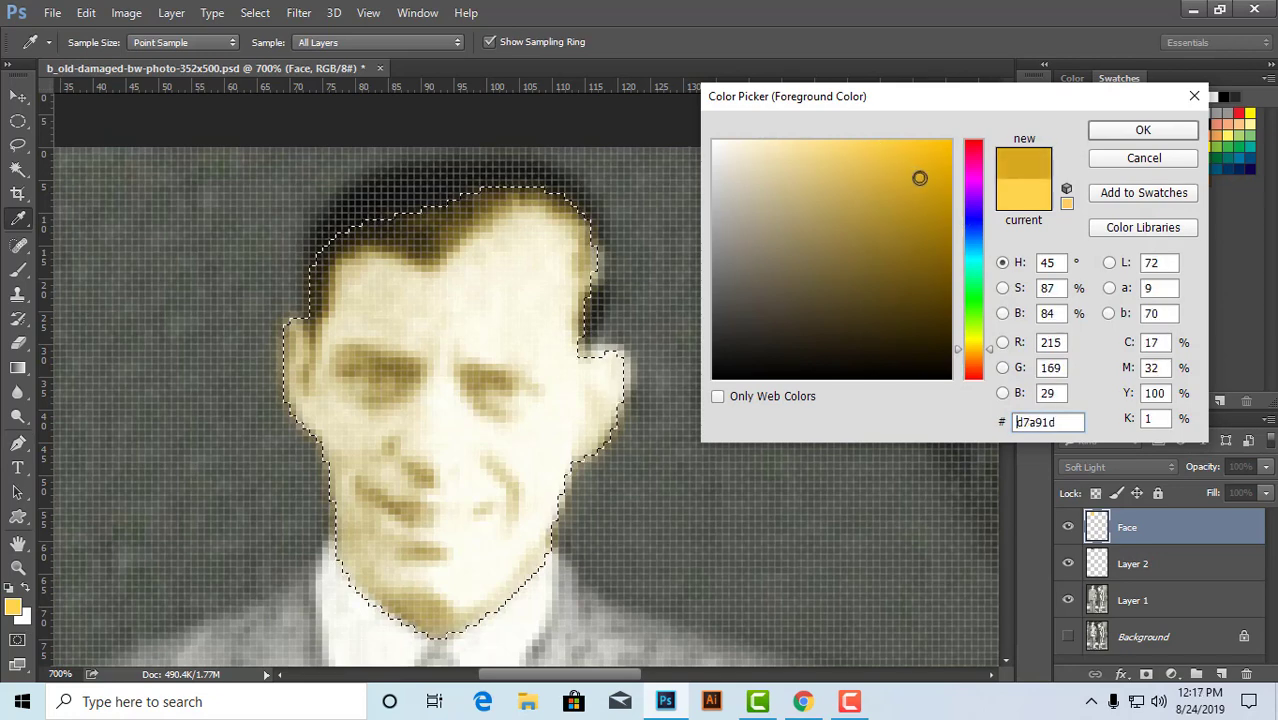
click(1143, 131)
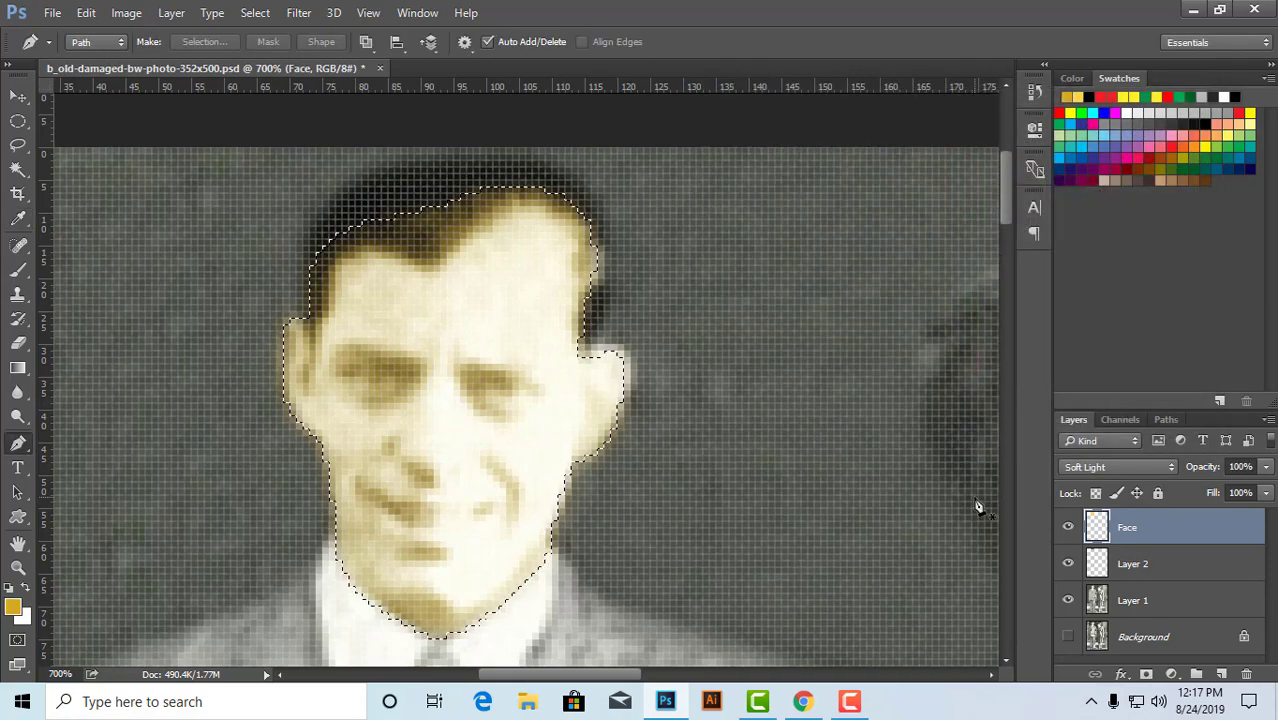
key(alt+BackSpace)
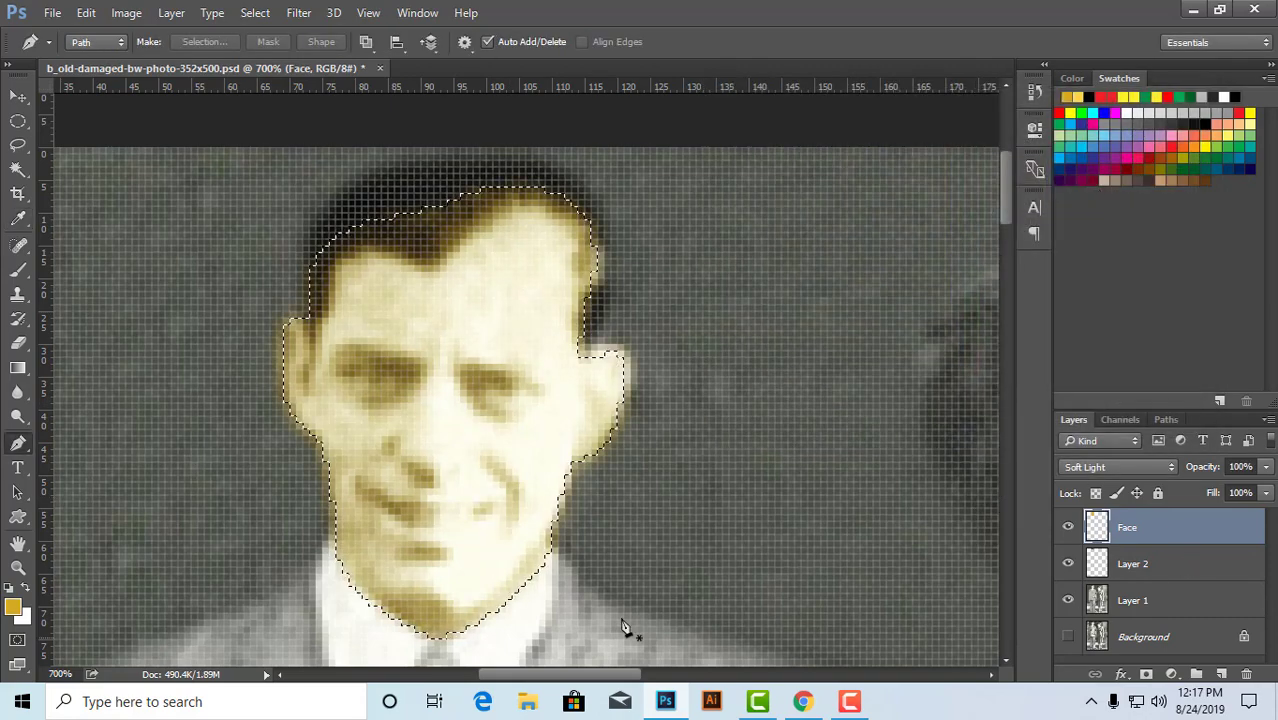
- Clear the face selection and check the tinted face against the whole photo
alt+click(649, 463)
alt+click(624, 465)
alt+click(623, 465)
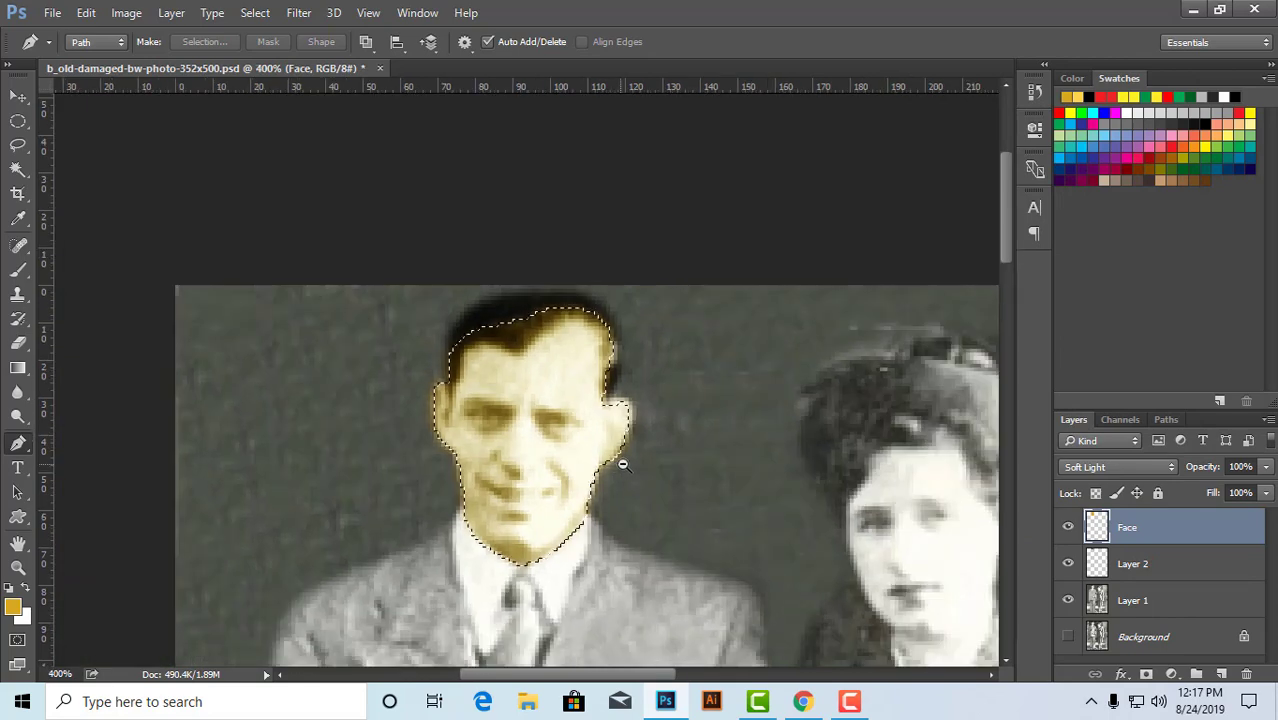
scroll(622, 464, down, 2)
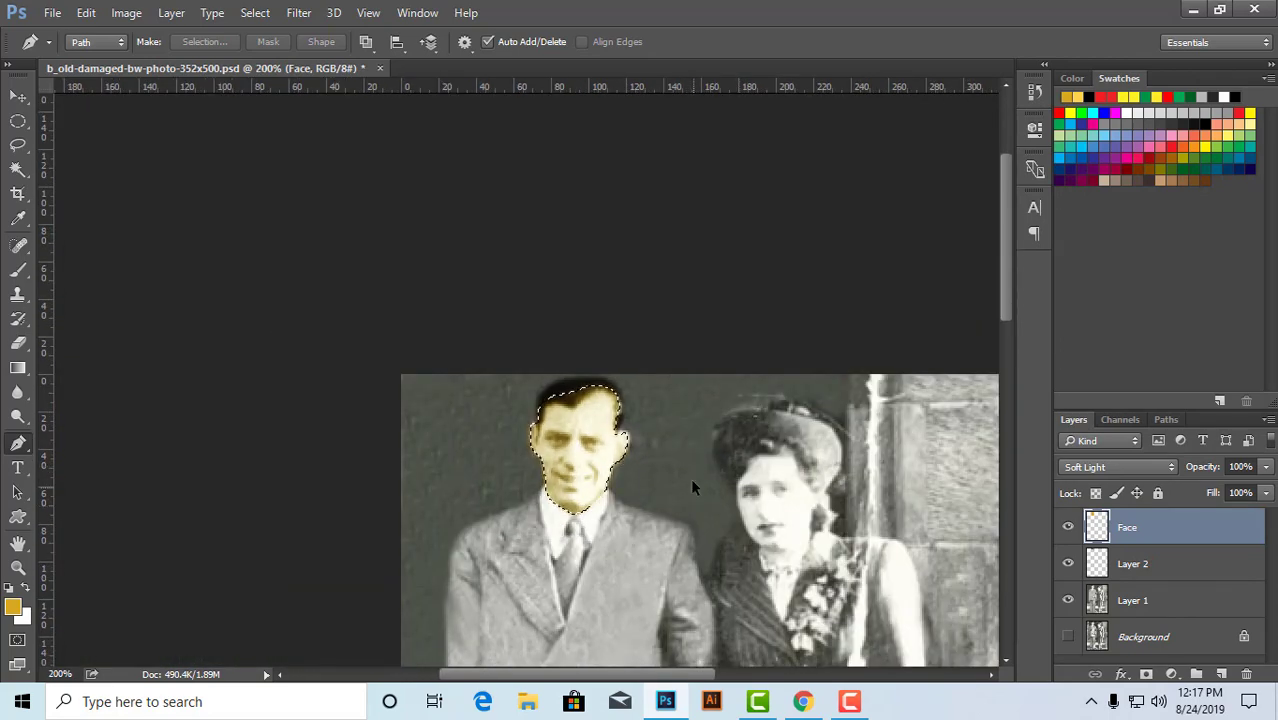
scroll(690, 480, down, 3)
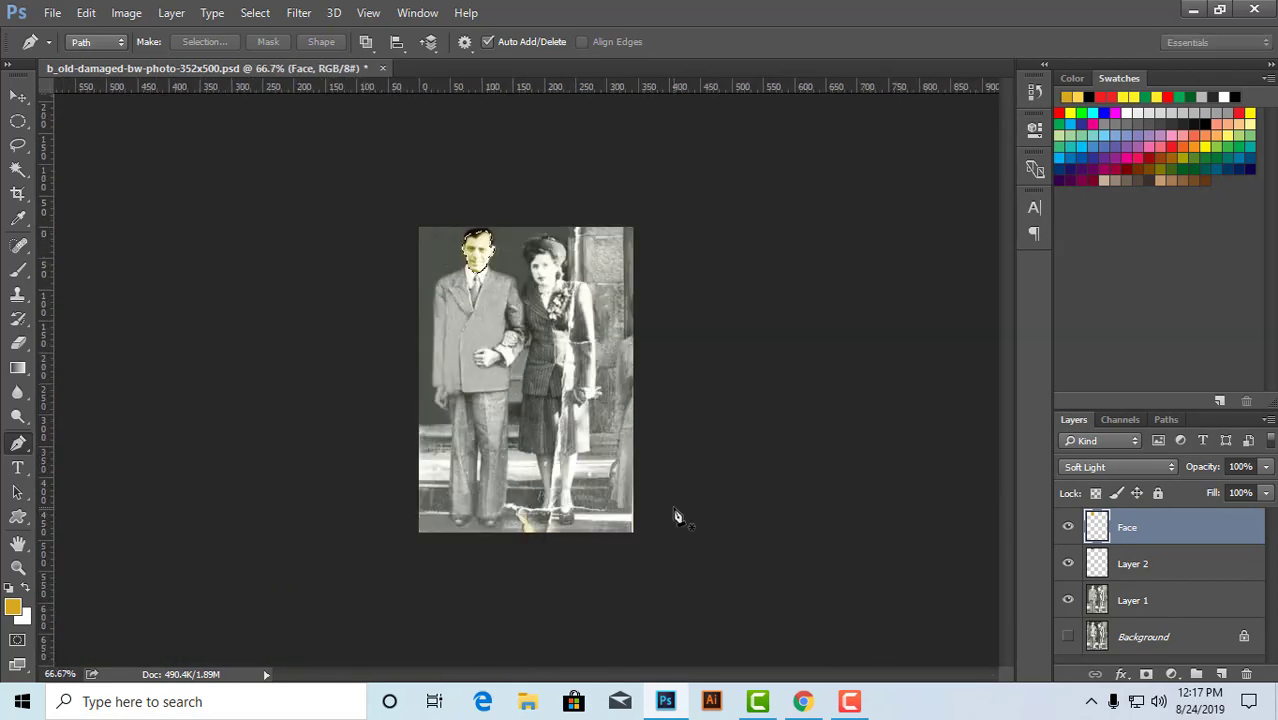
key(ctrl+d)
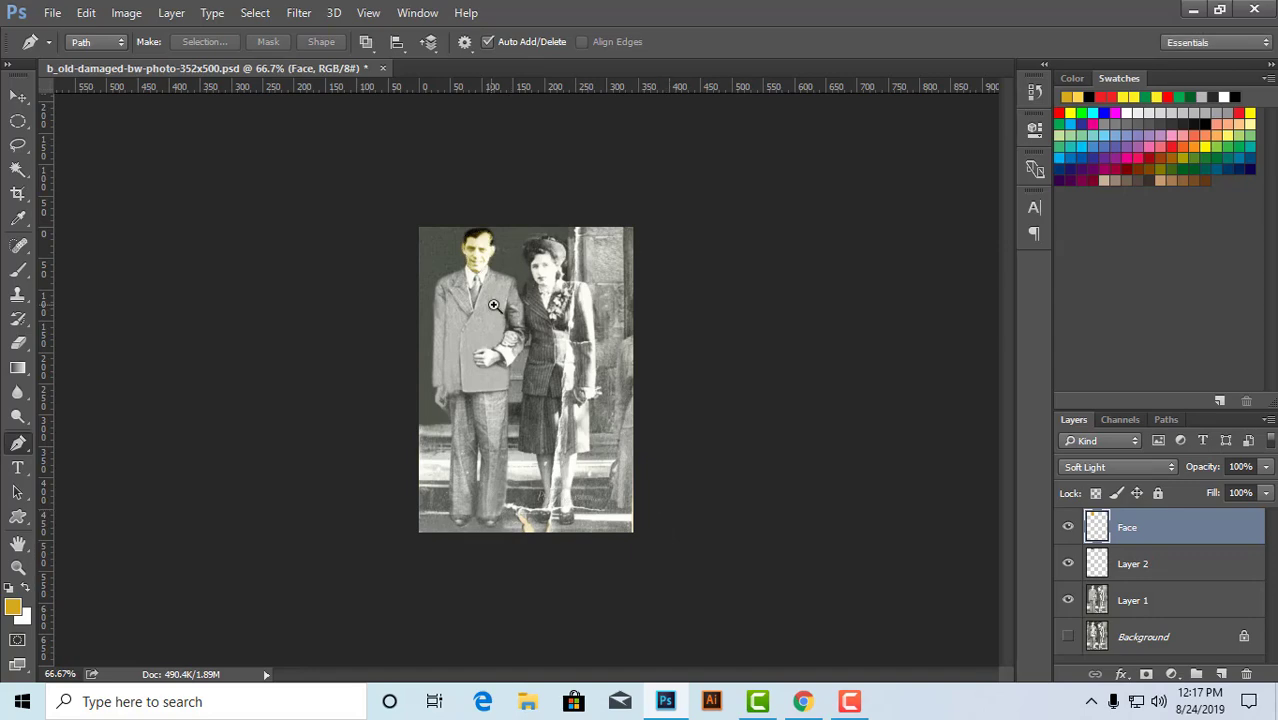
- Examine the gold-tinted face up close and compare it with the rest of the photo
scroll(493, 304, up, 2)
drag(499, 286, 510, 483)
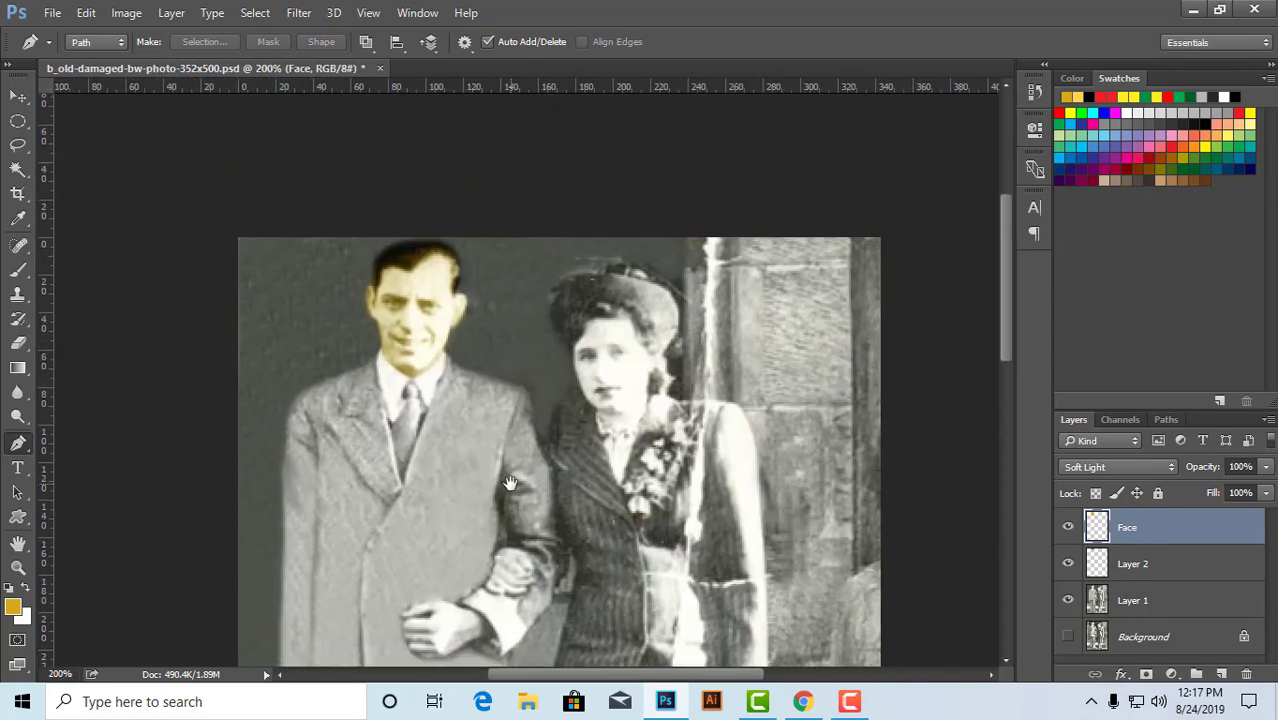
scroll(487, 395, up, 1)
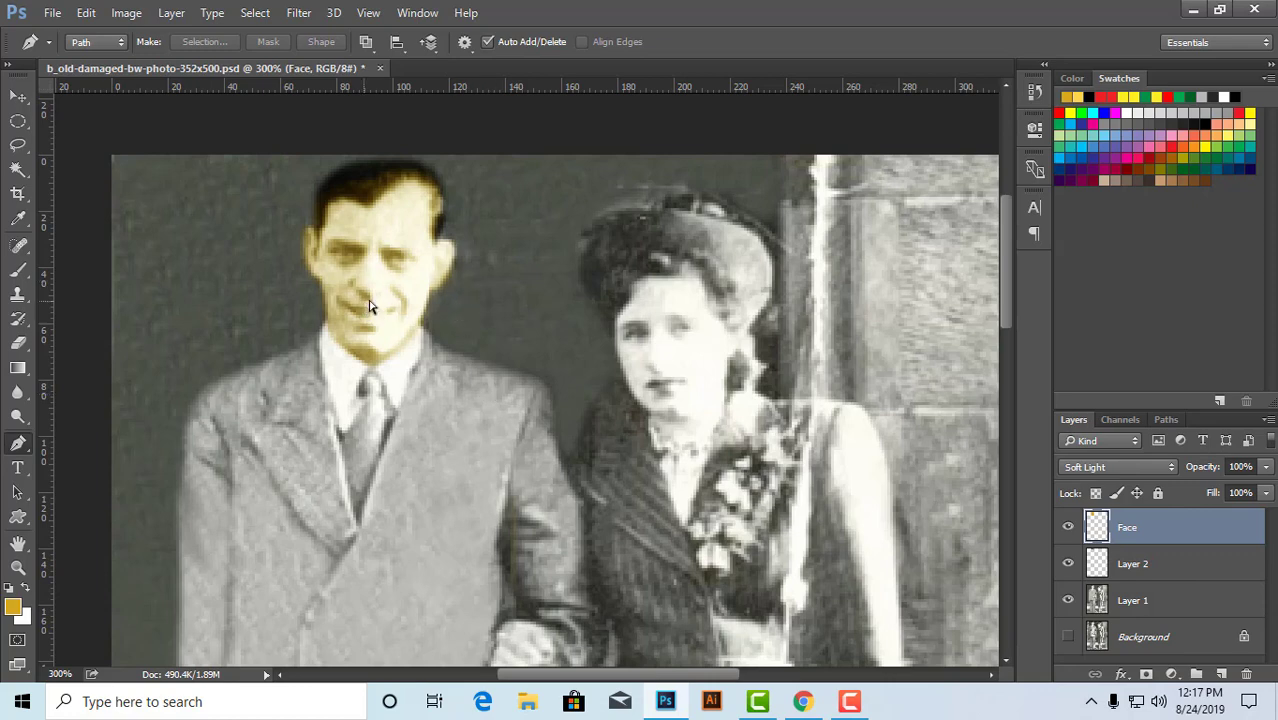
scroll(370, 280, up, 1)
scroll(376, 294, up, 1)
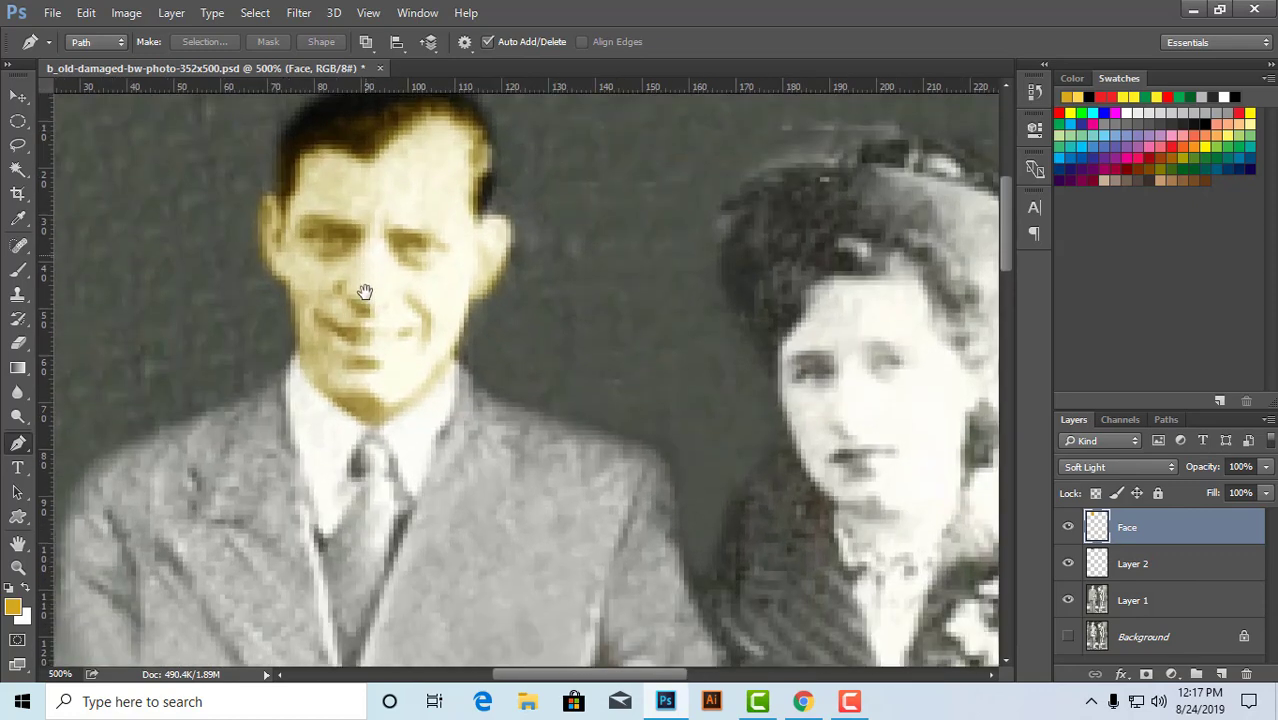
scroll(363, 291, up, 1)
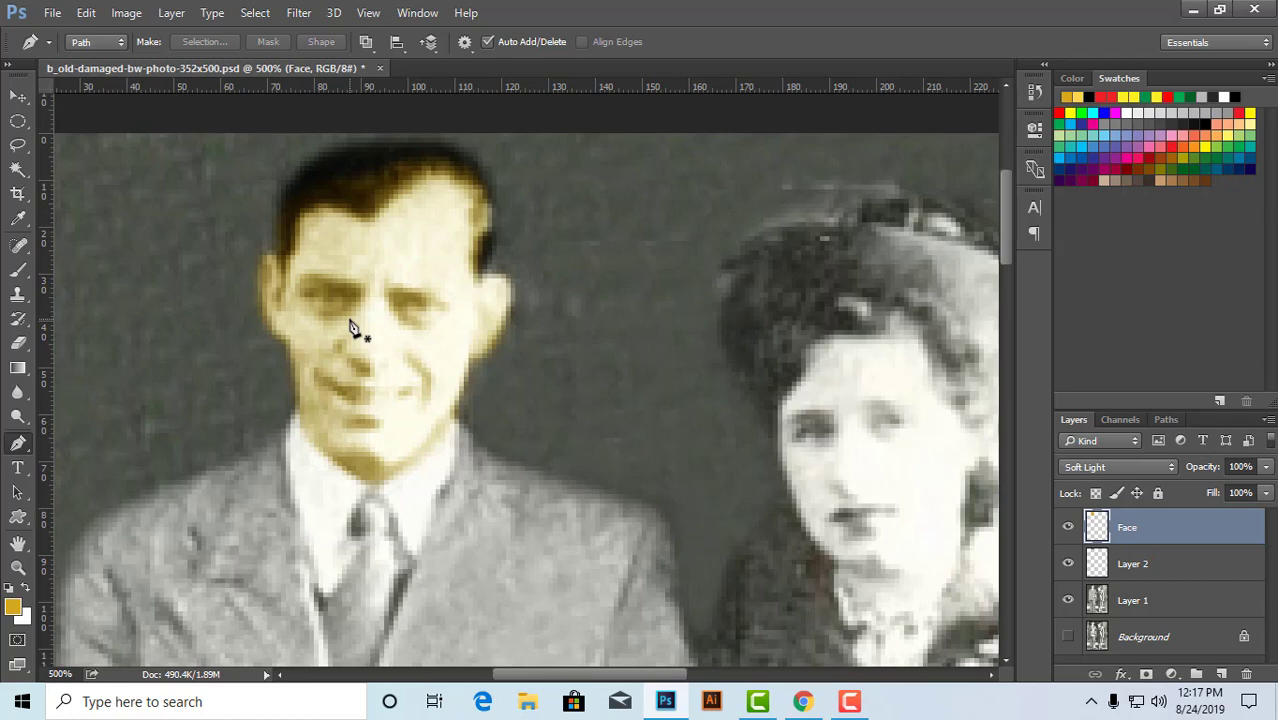
scroll(494, 328, down, 3)
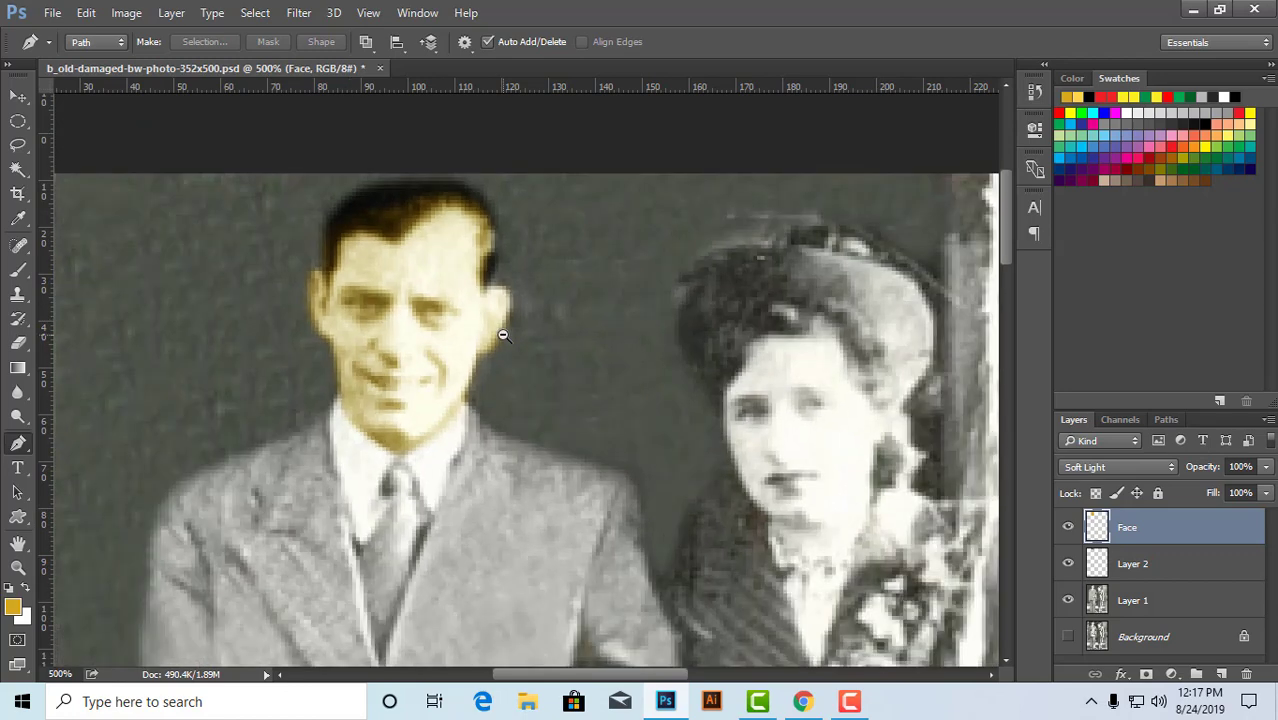
scroll(487, 409, down, 2)
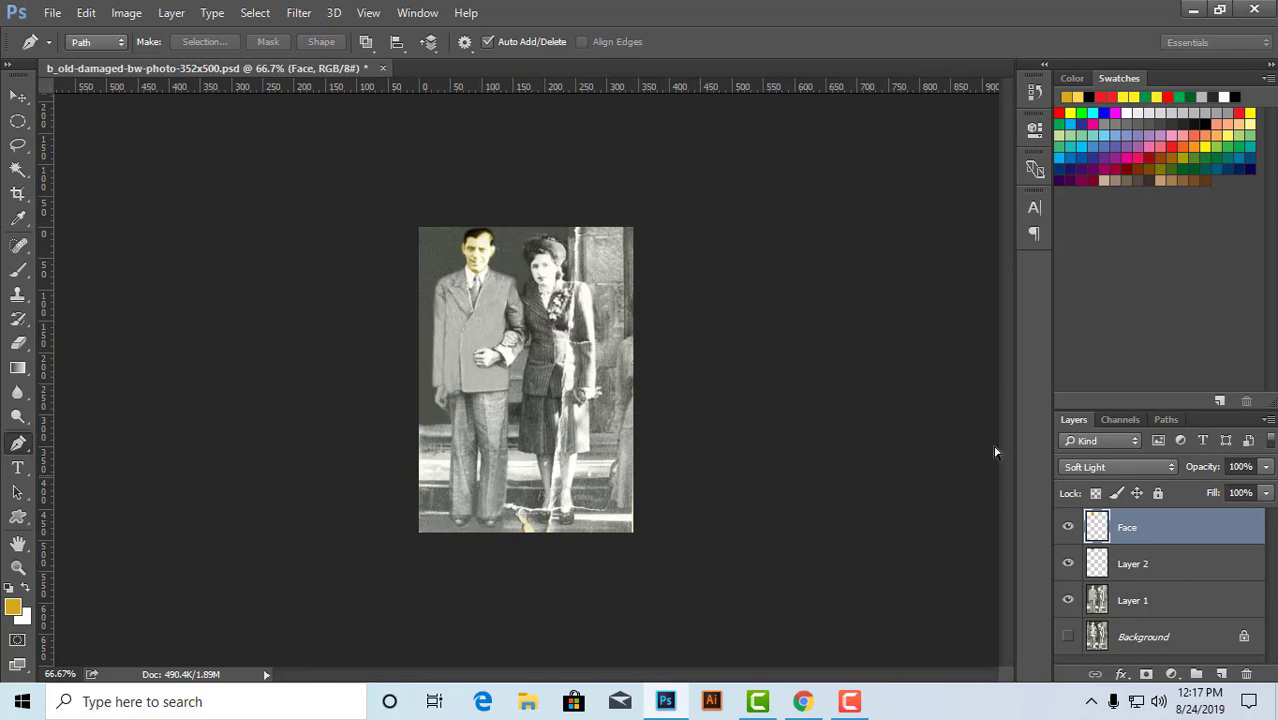
ctrl+click(527, 376)
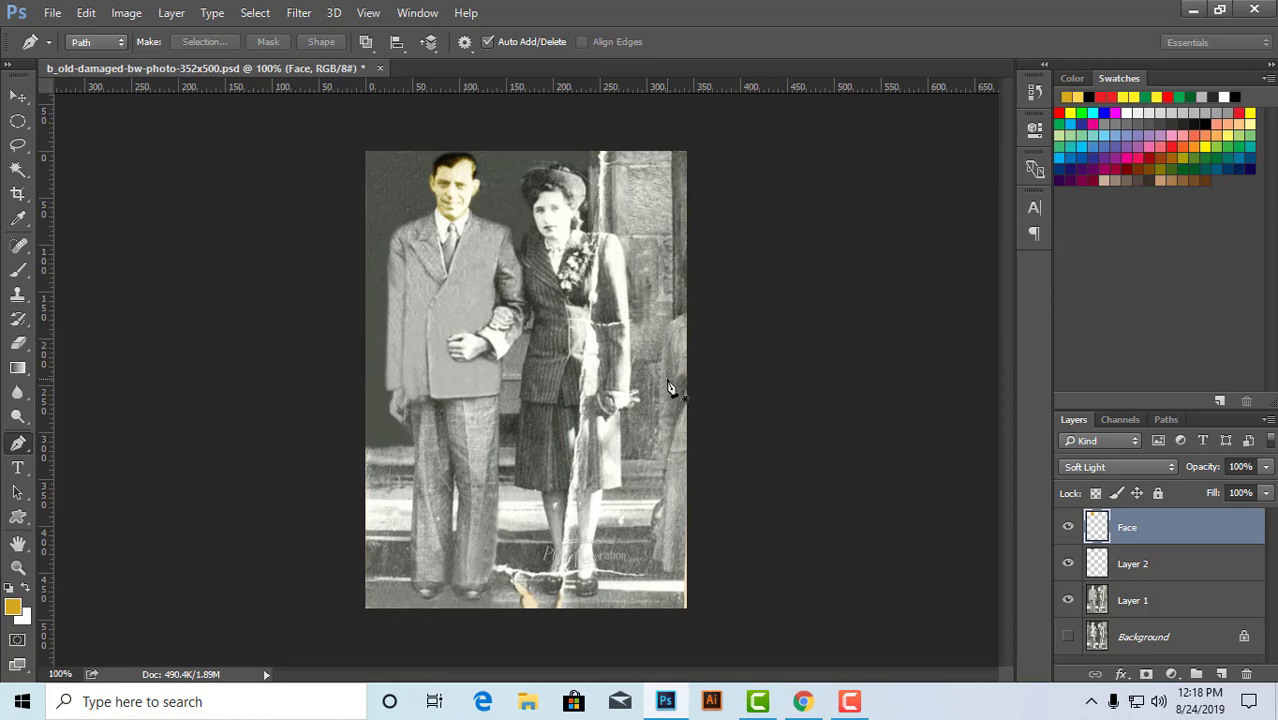
- Change the foreground color to the light orange swatch fdc689
click(13, 606)
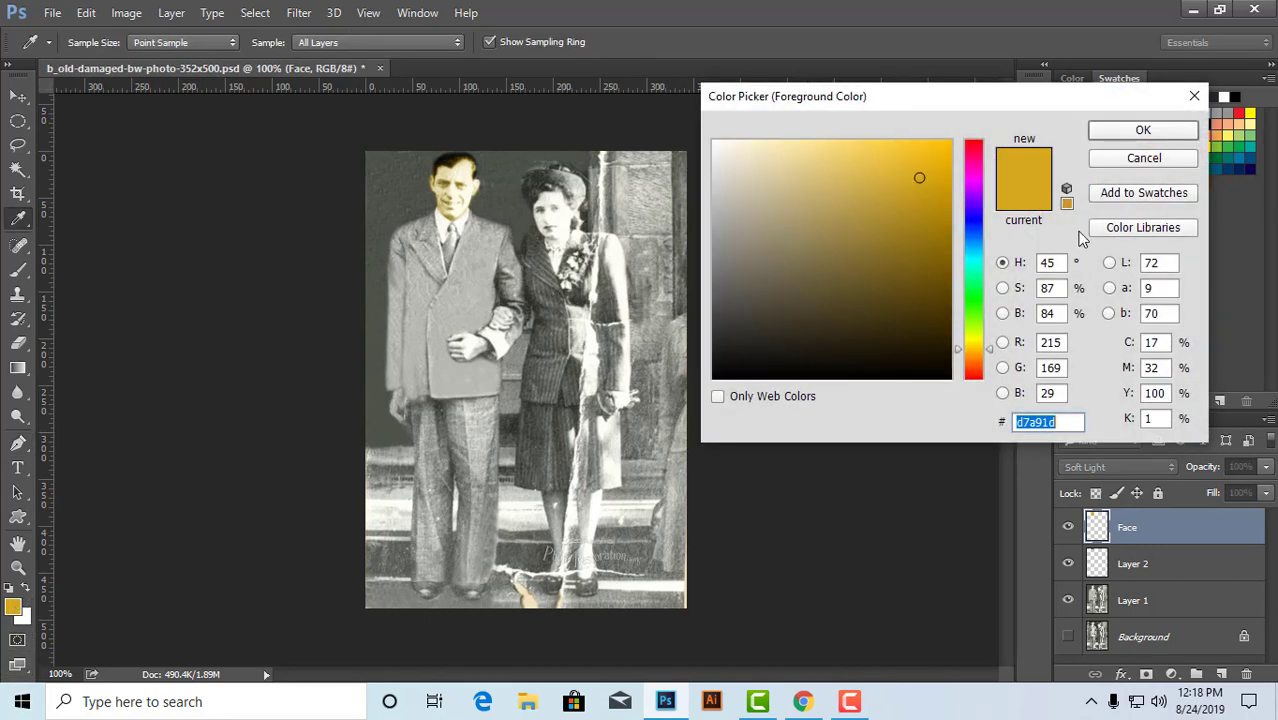
drag(930, 117, 758, 125)
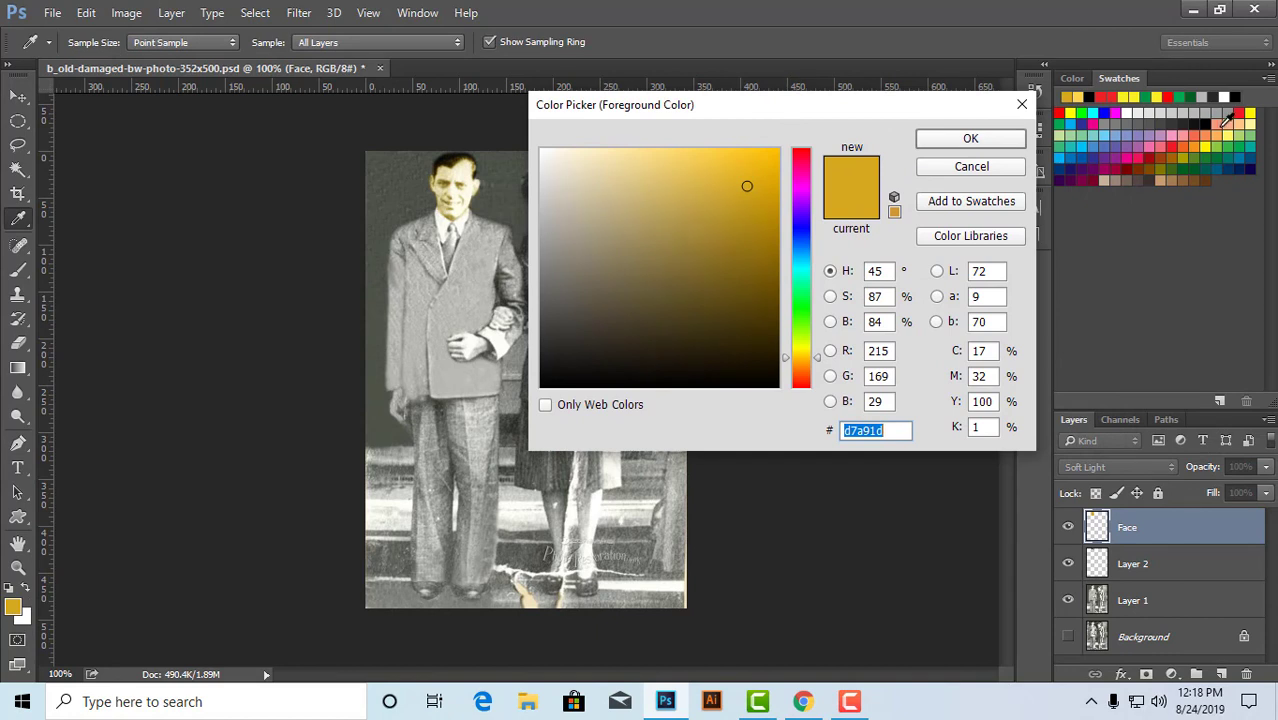
click(1225, 118)
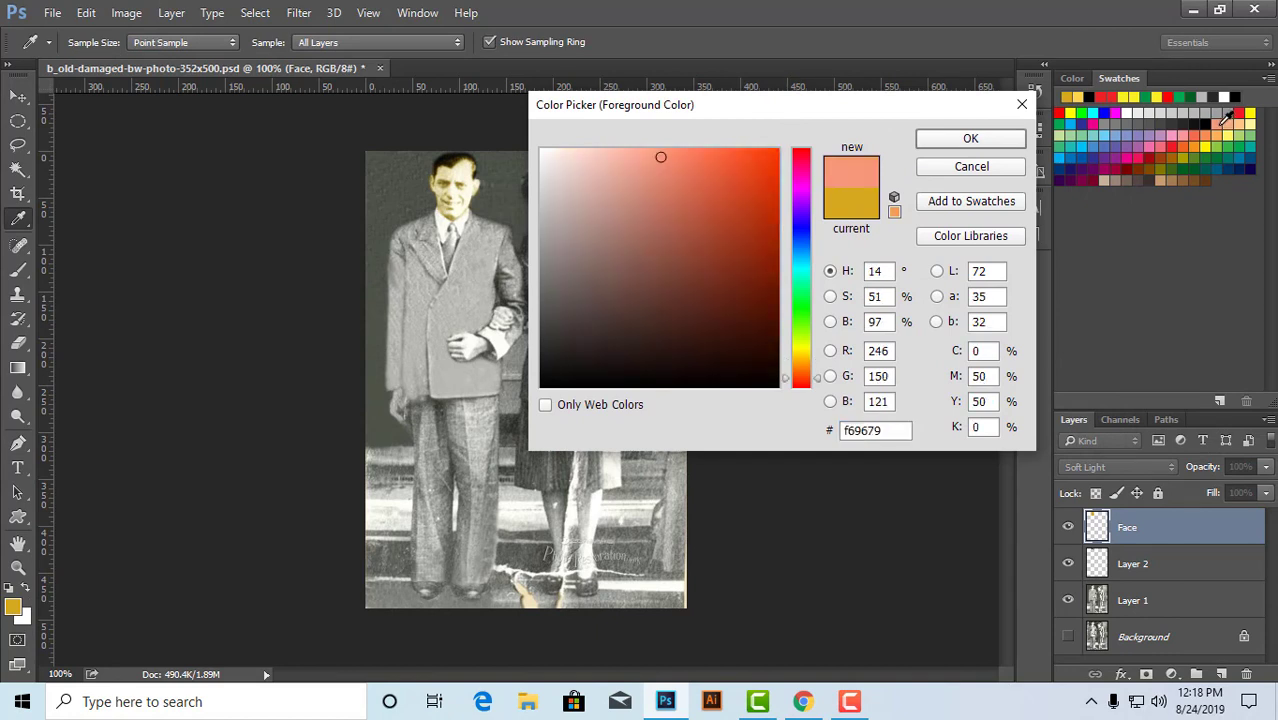
click(1241, 118)
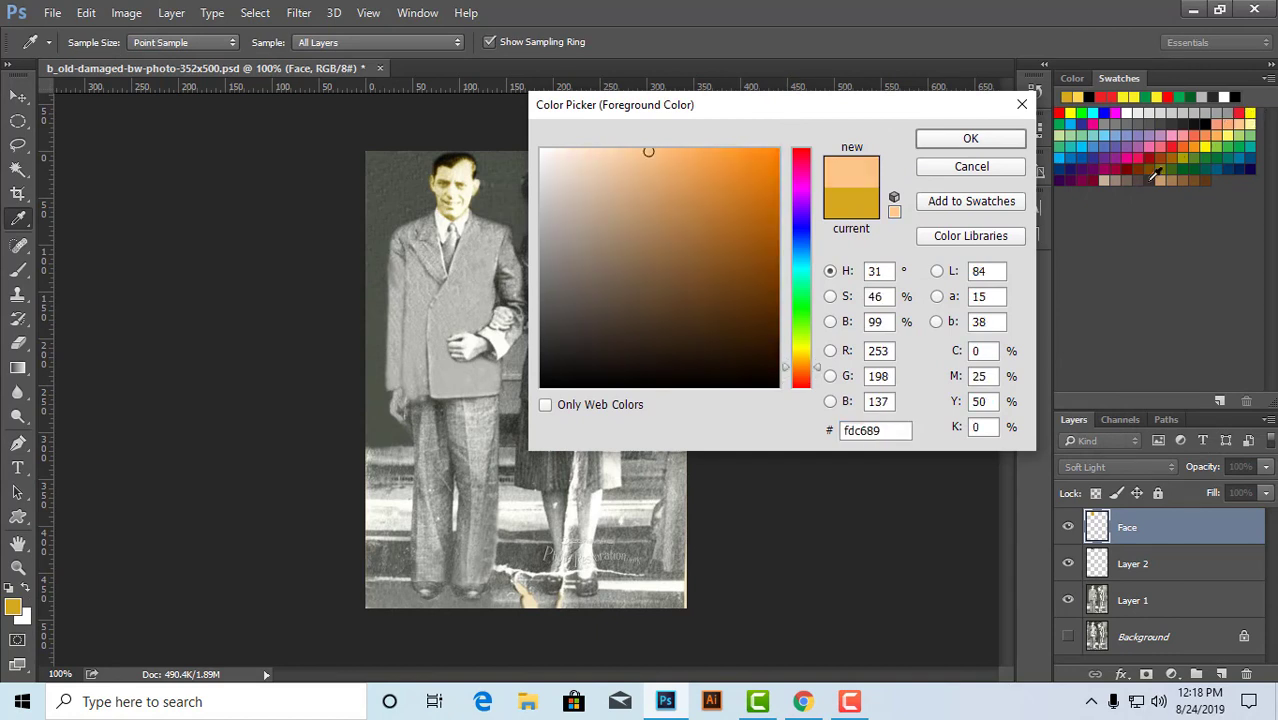
click(971, 138)
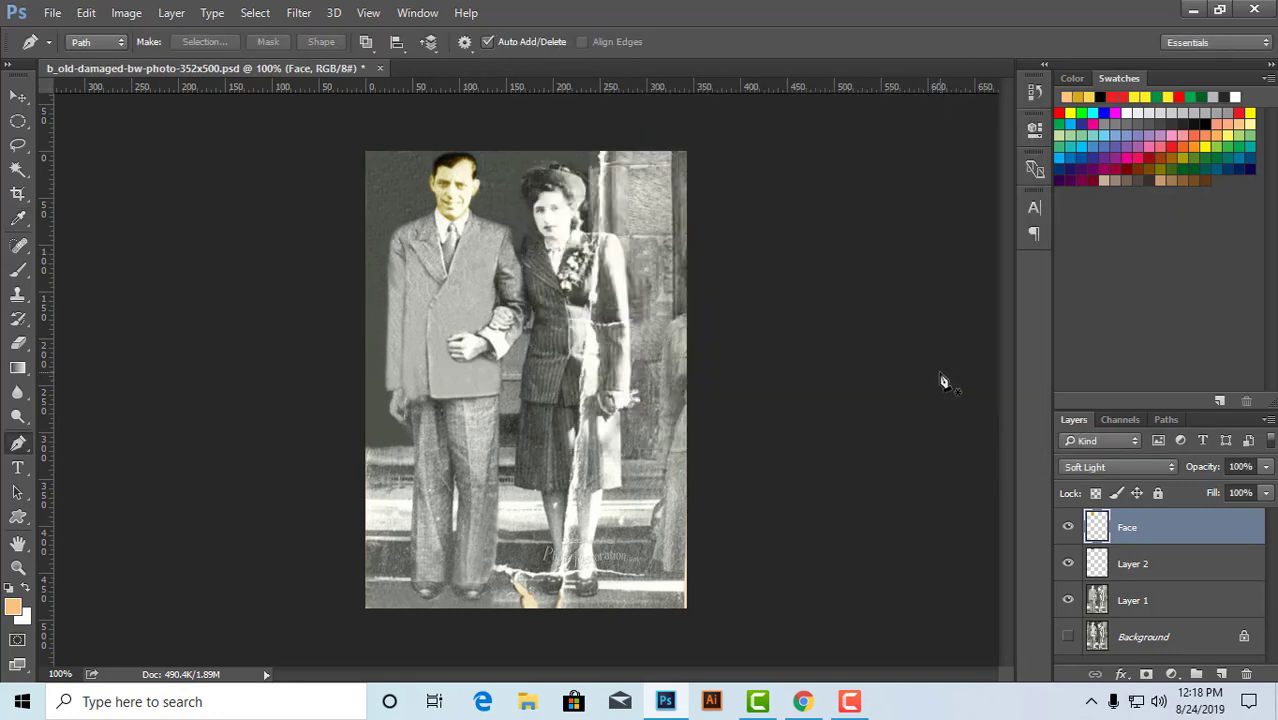
- Undo the fill that covers the whole Face layer and refill only the man's face with the light orange
key(alt+BackSpace)
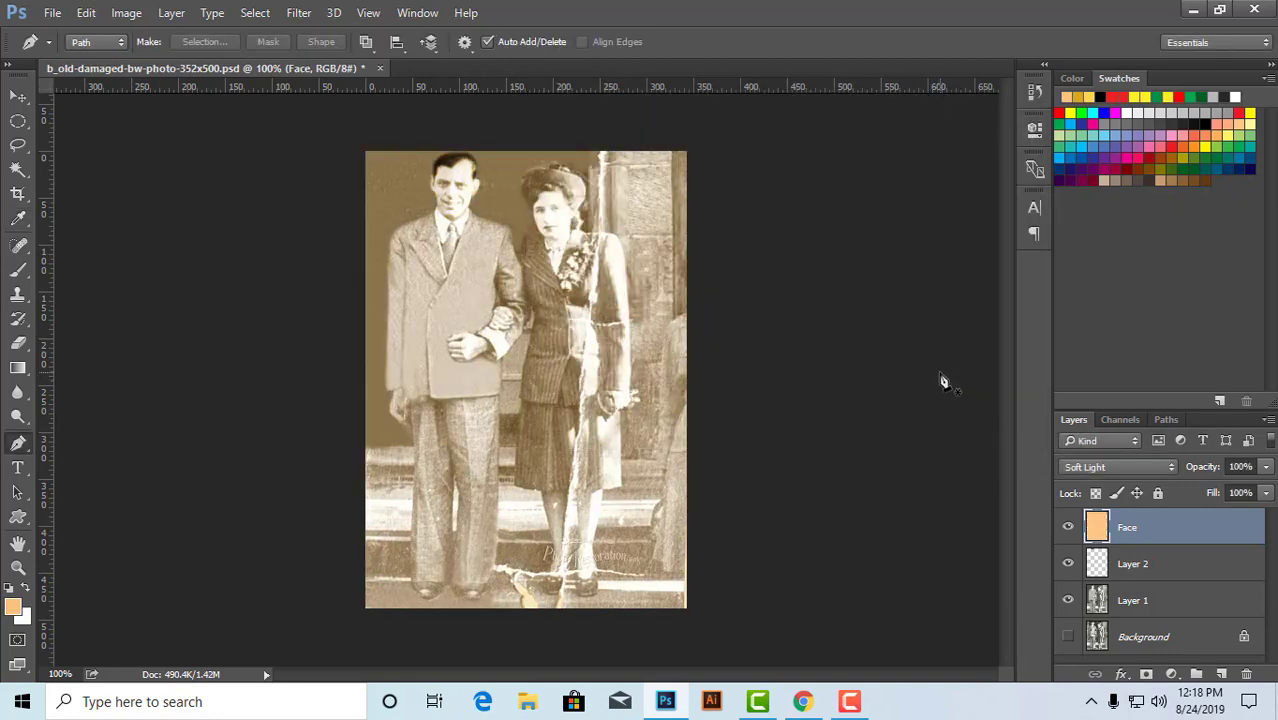
key(ctrl+z)
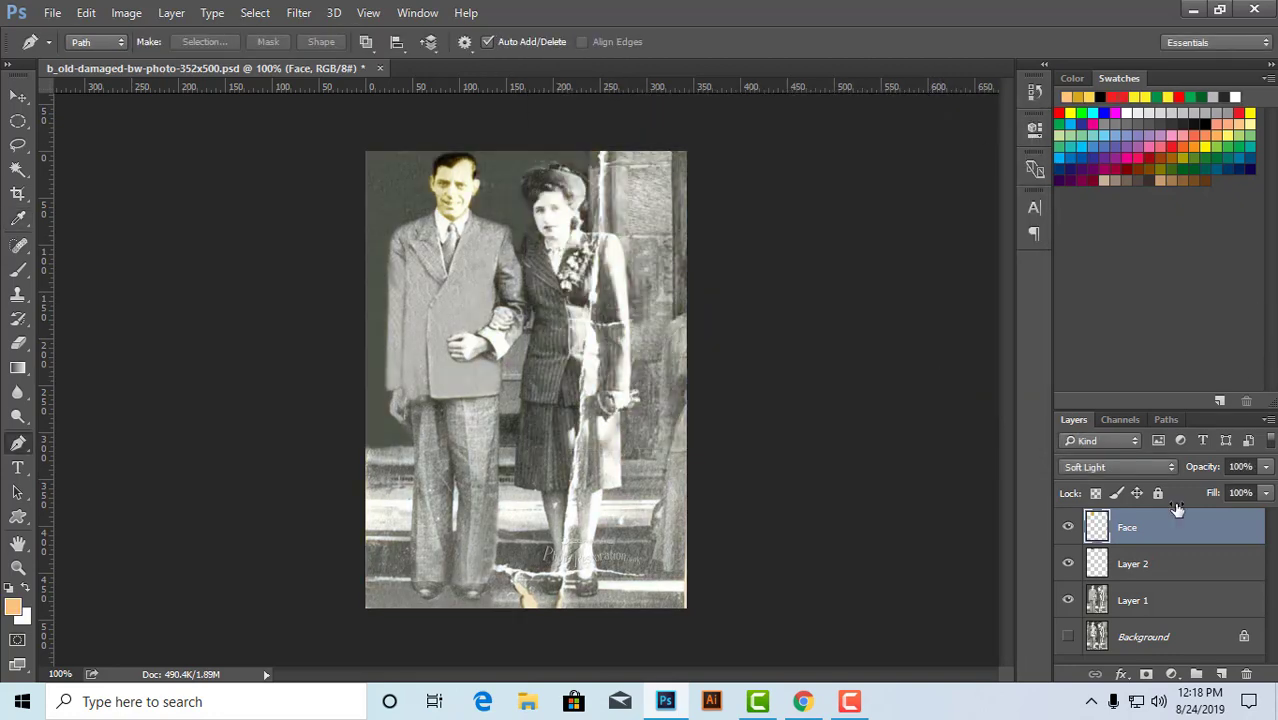
ctrl+click(1097, 527)
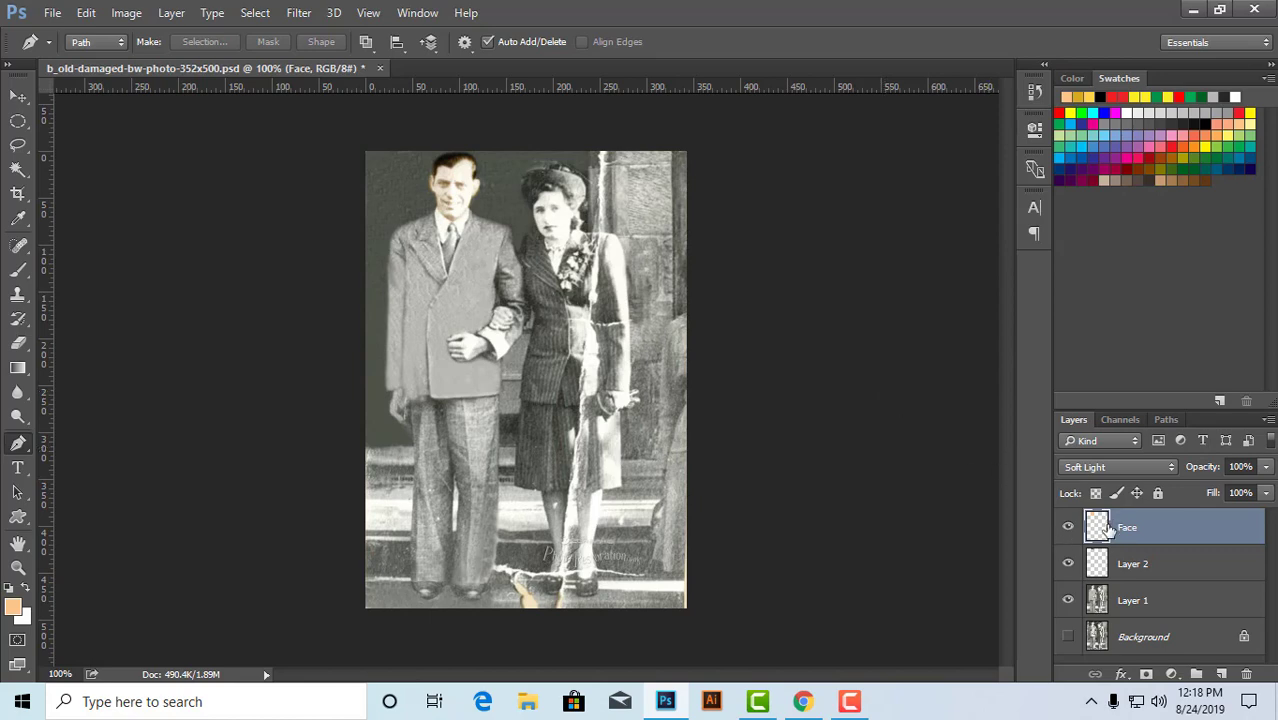
- Make the foreground color a more saturated orange, refill the man's face with it and load the face selection
click(14, 607)
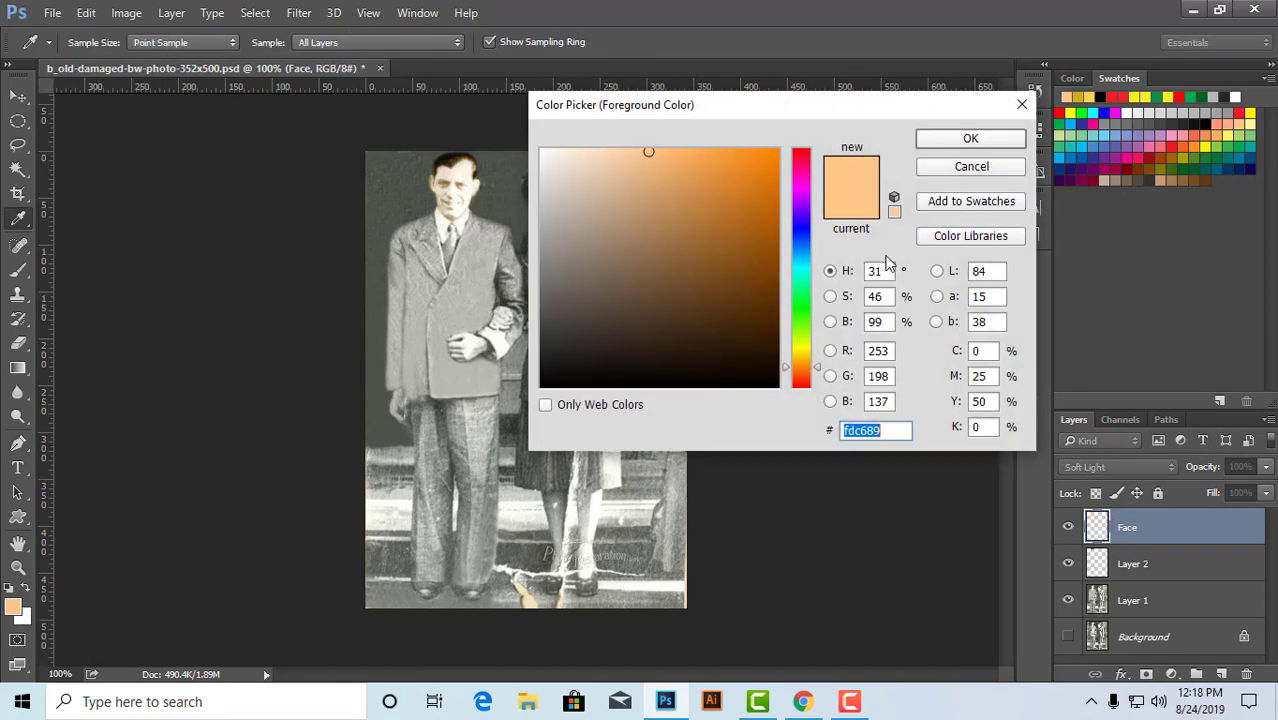
drag(650, 152, 709, 153)
click(970, 138)
key(p)
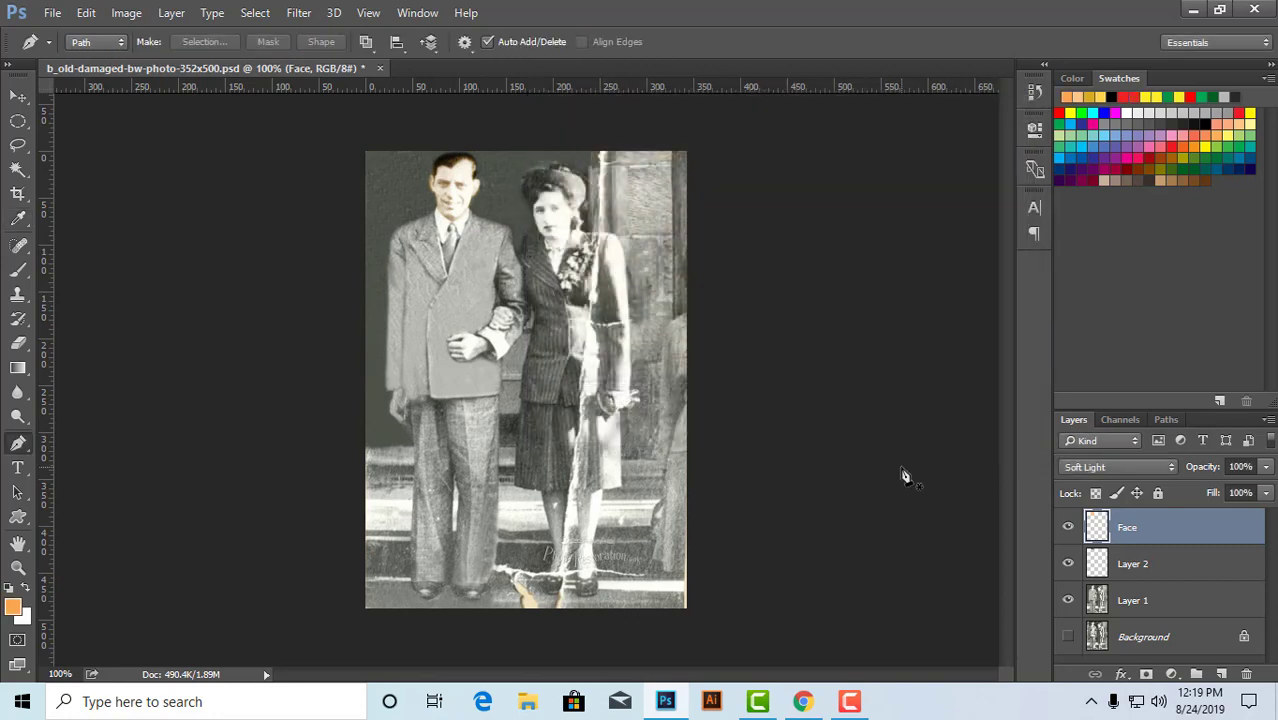
ctrl+click(1097, 527)
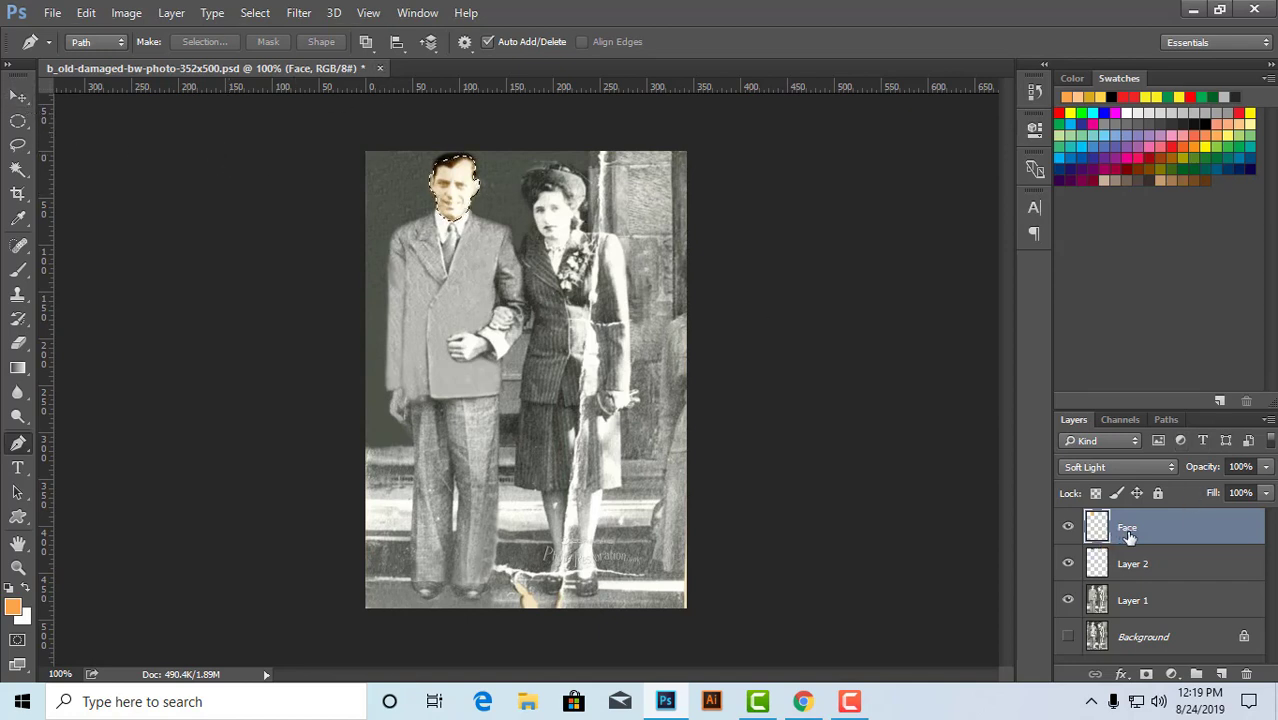
- Try the Hard Mix, Multiply, Screen and Overlay blend modes on the Face layer, then return it to Soft Light
click(1098, 468)
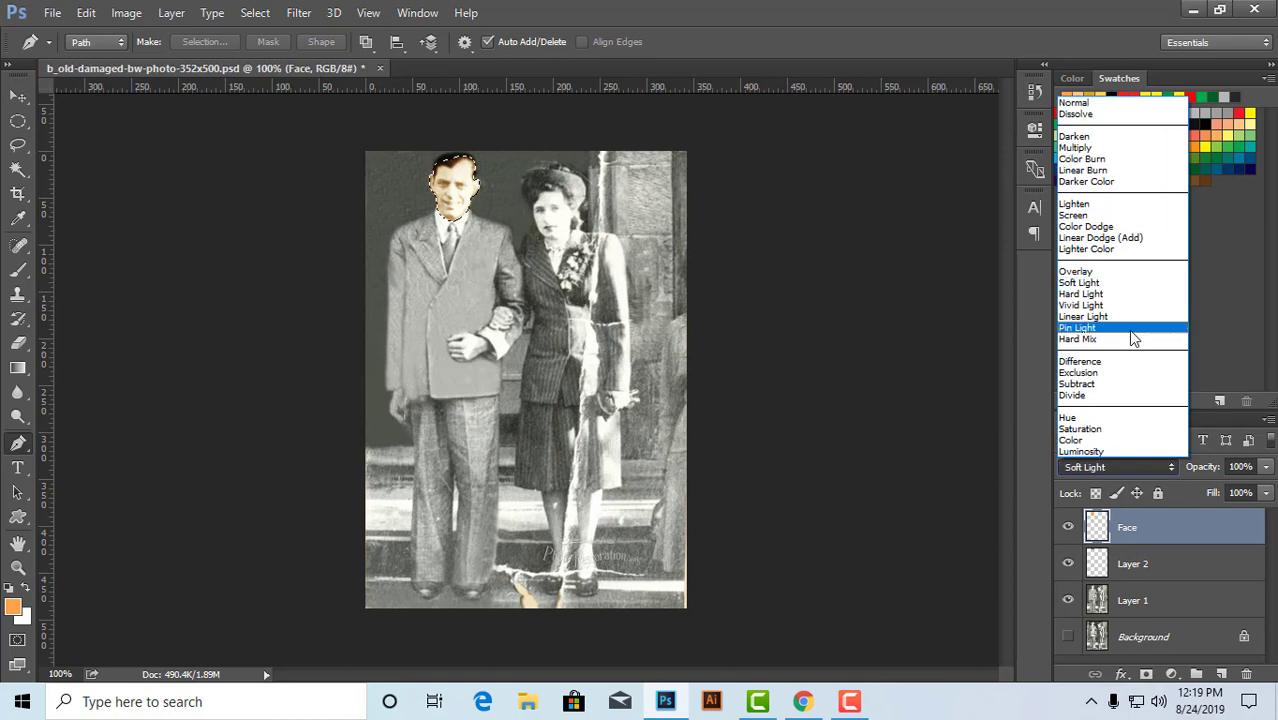
click(1101, 339)
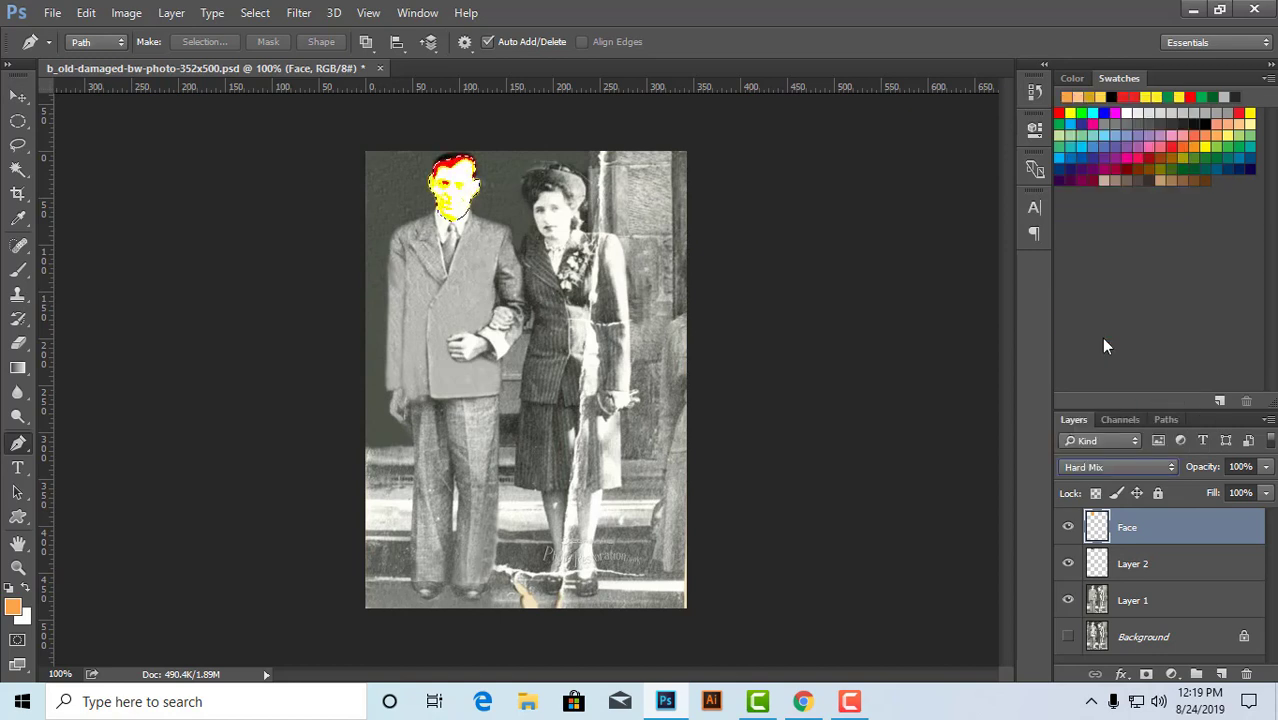
click(1122, 467)
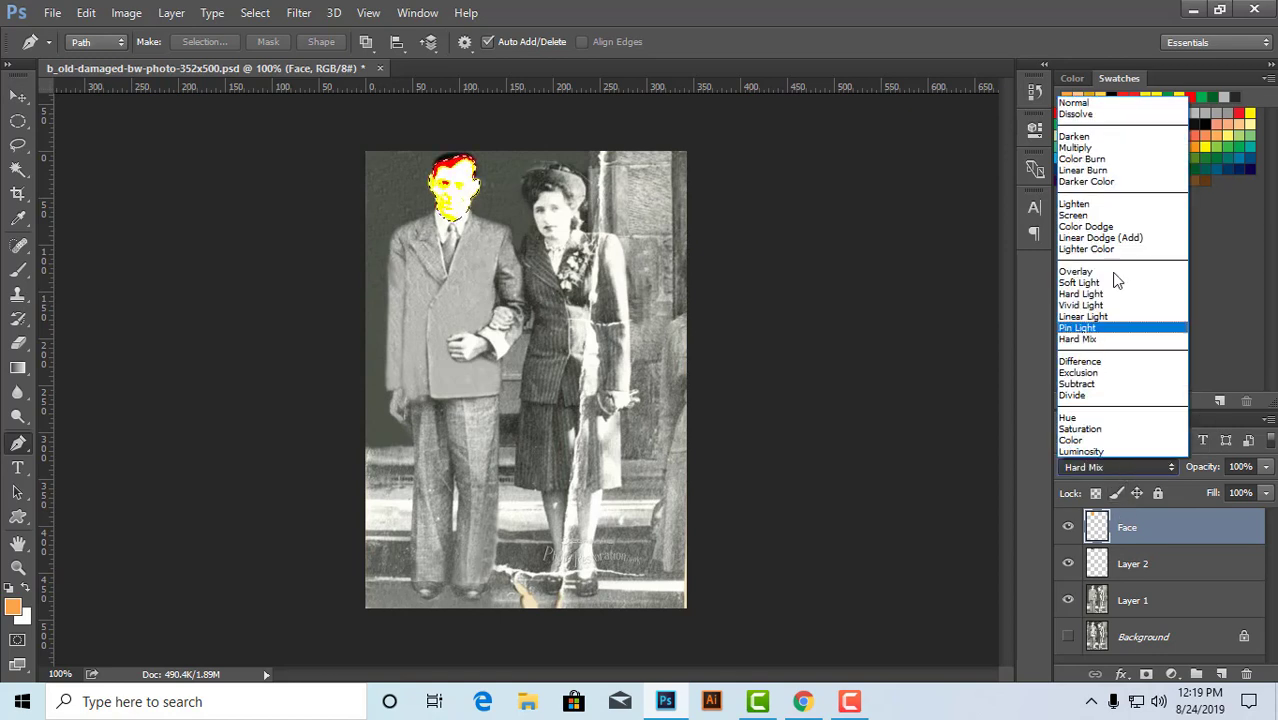
click(1097, 150)
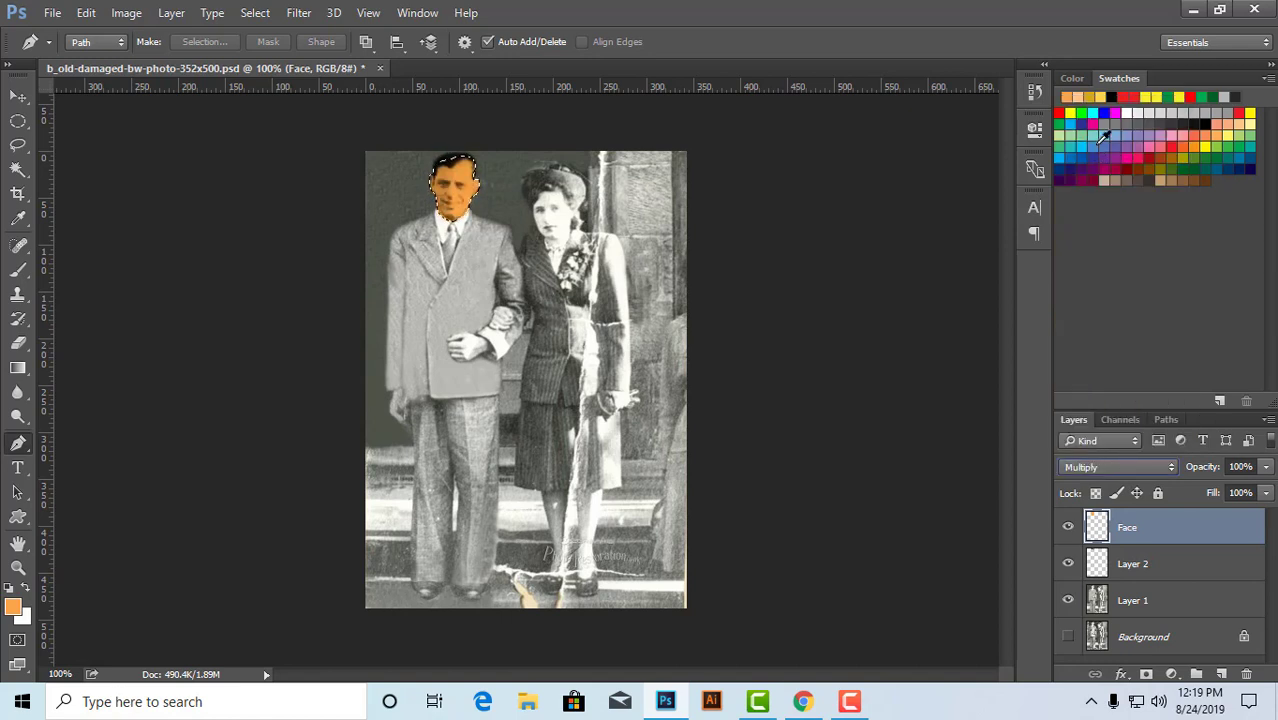
click(1121, 467)
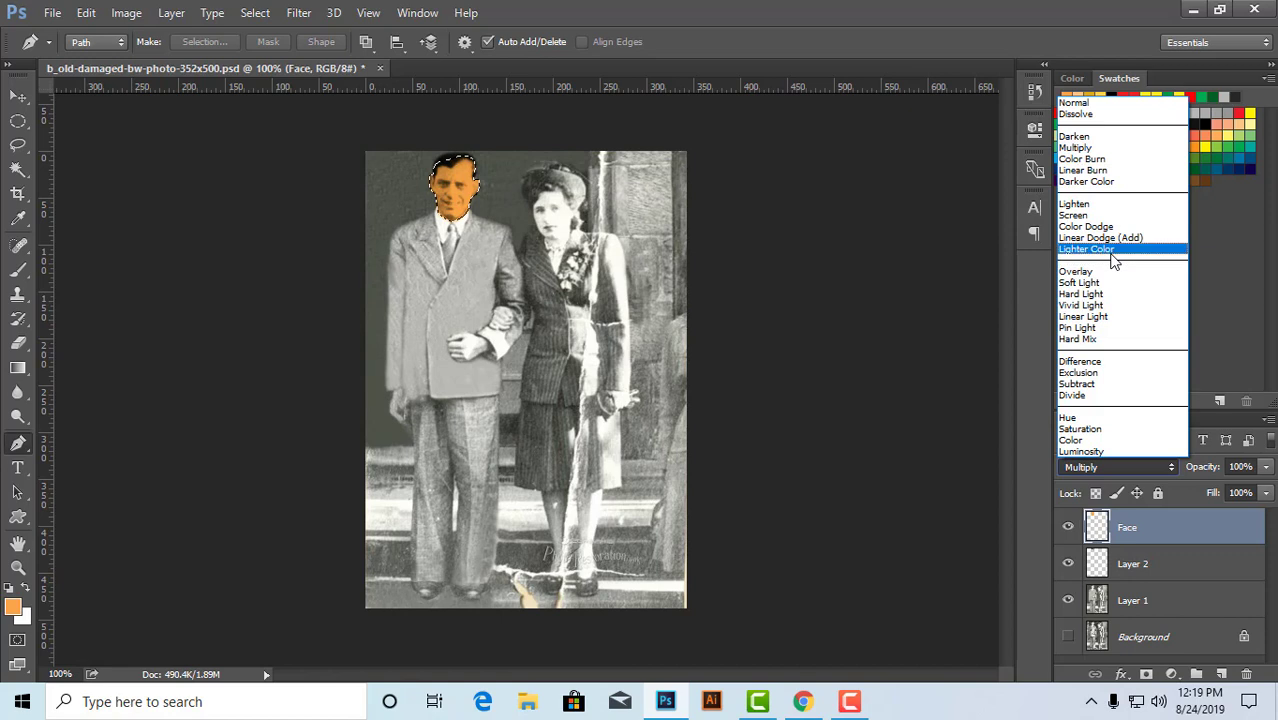
click(1086, 214)
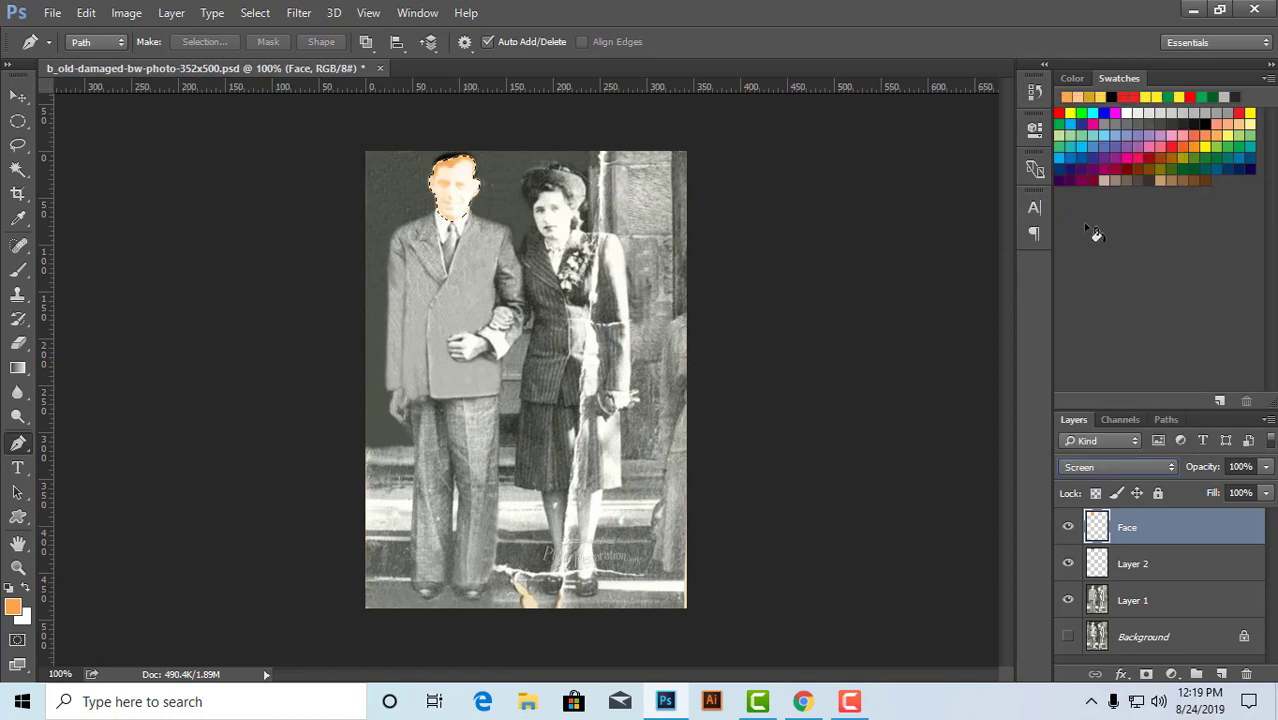
click(1120, 467)
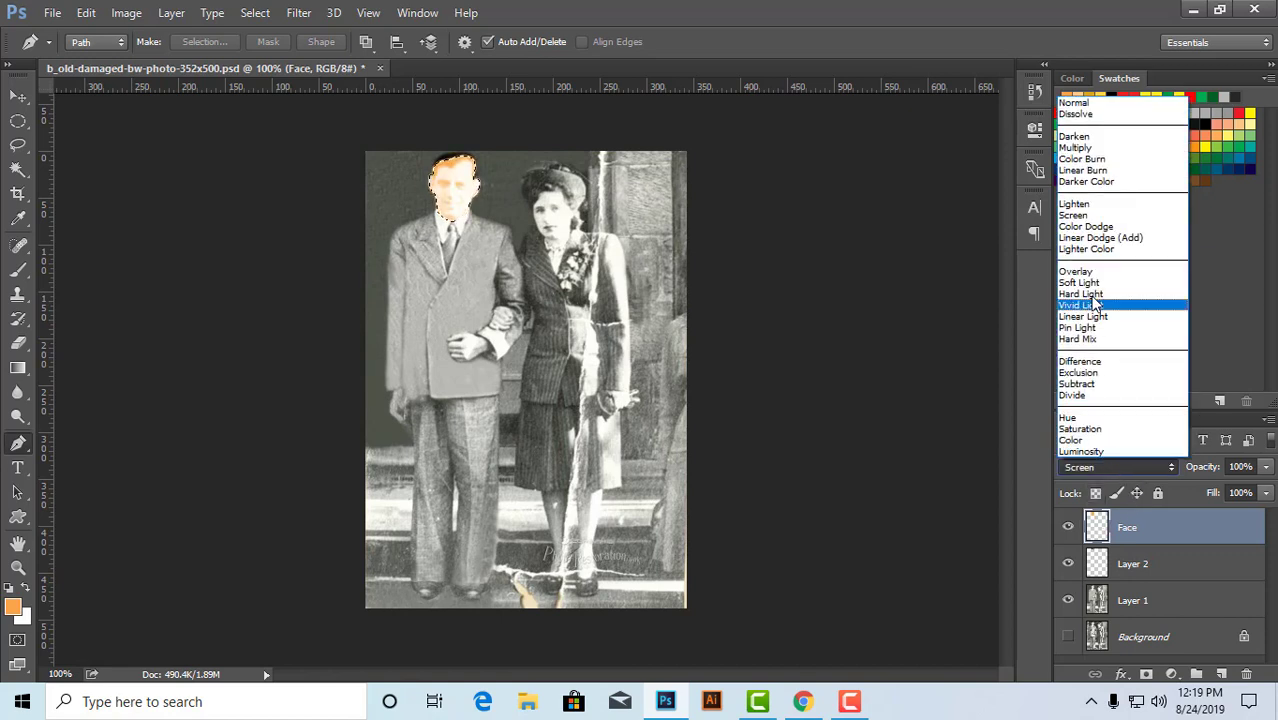
click(1088, 283)
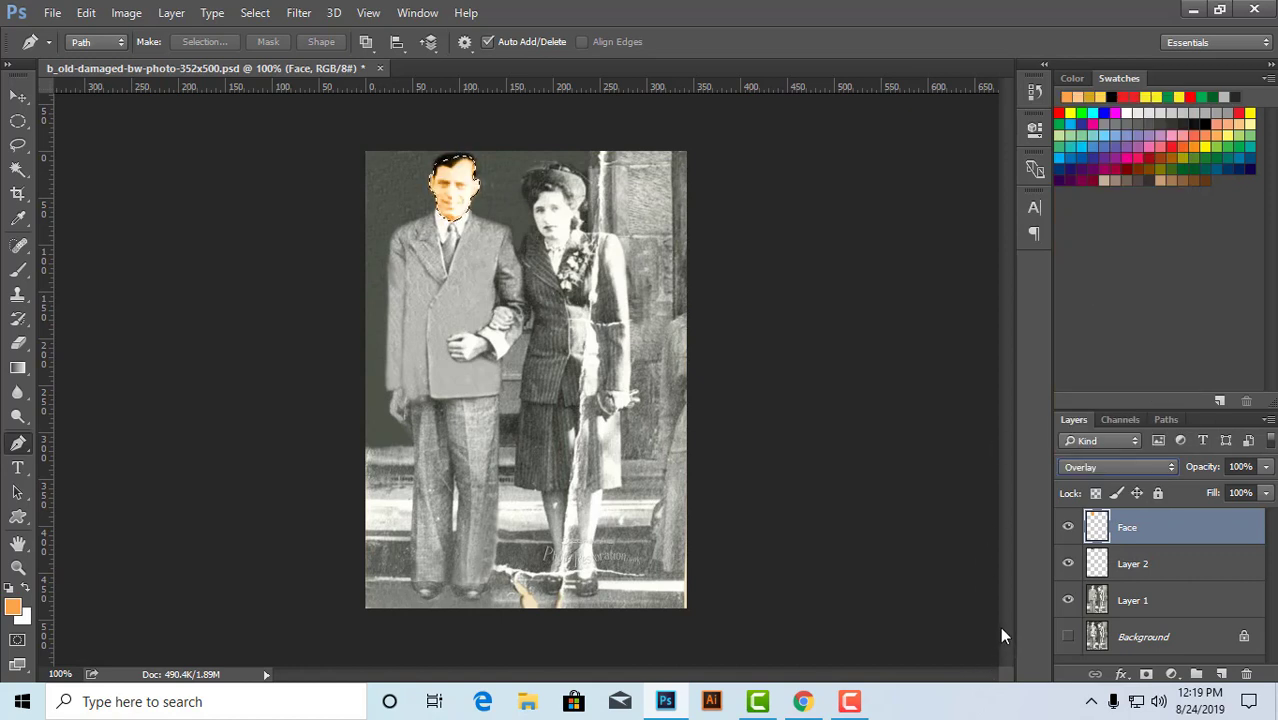
click(1106, 467)
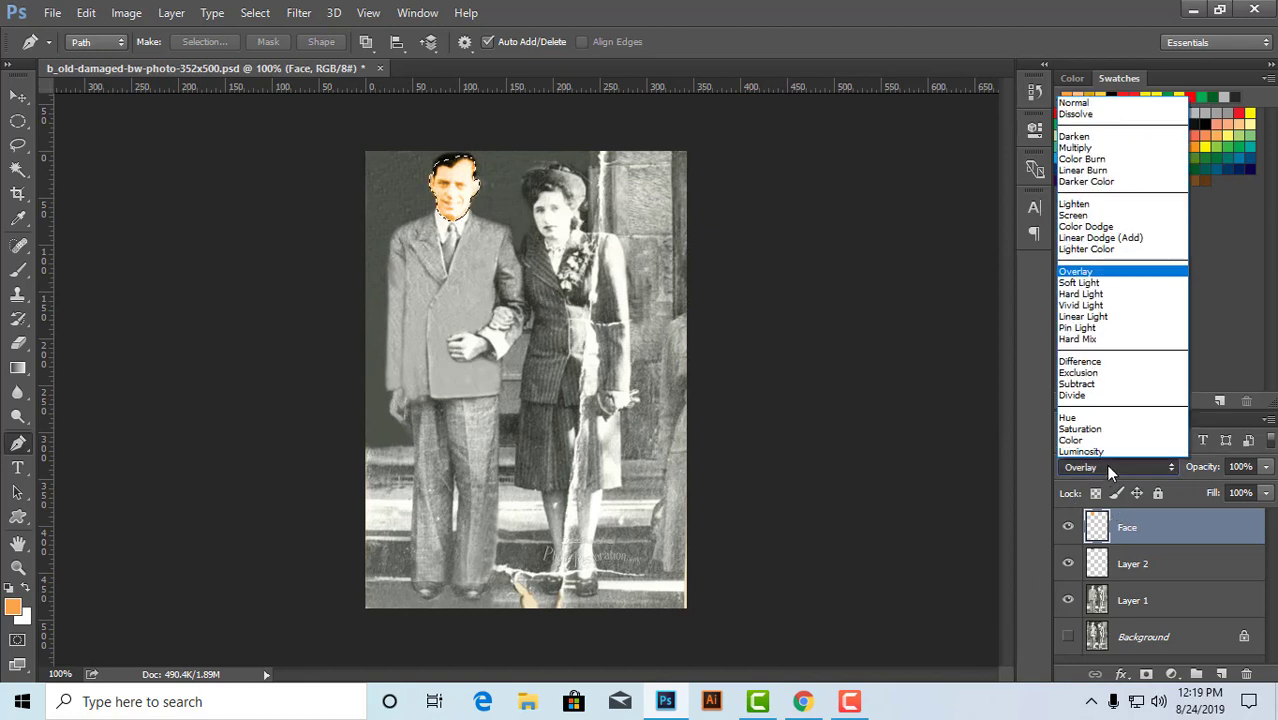
click(1099, 283)
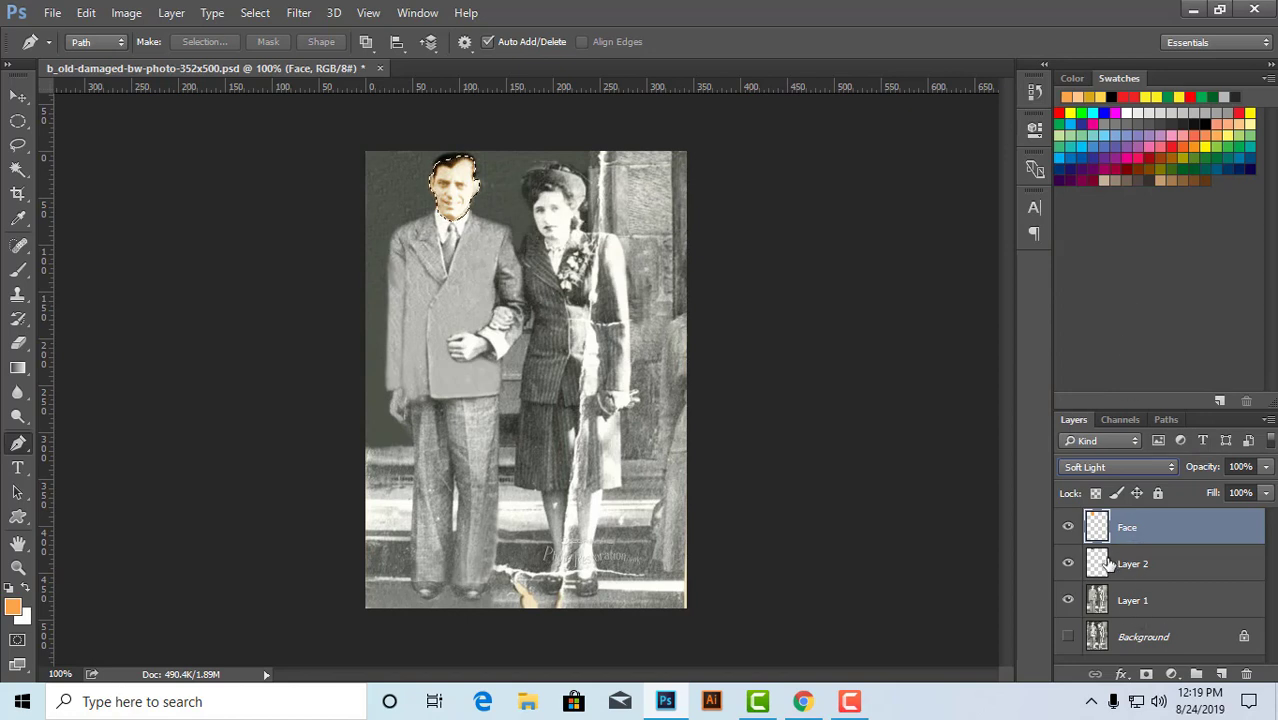
- Move the Face layer below Layer 2 and clear the face selection
click(18, 96)
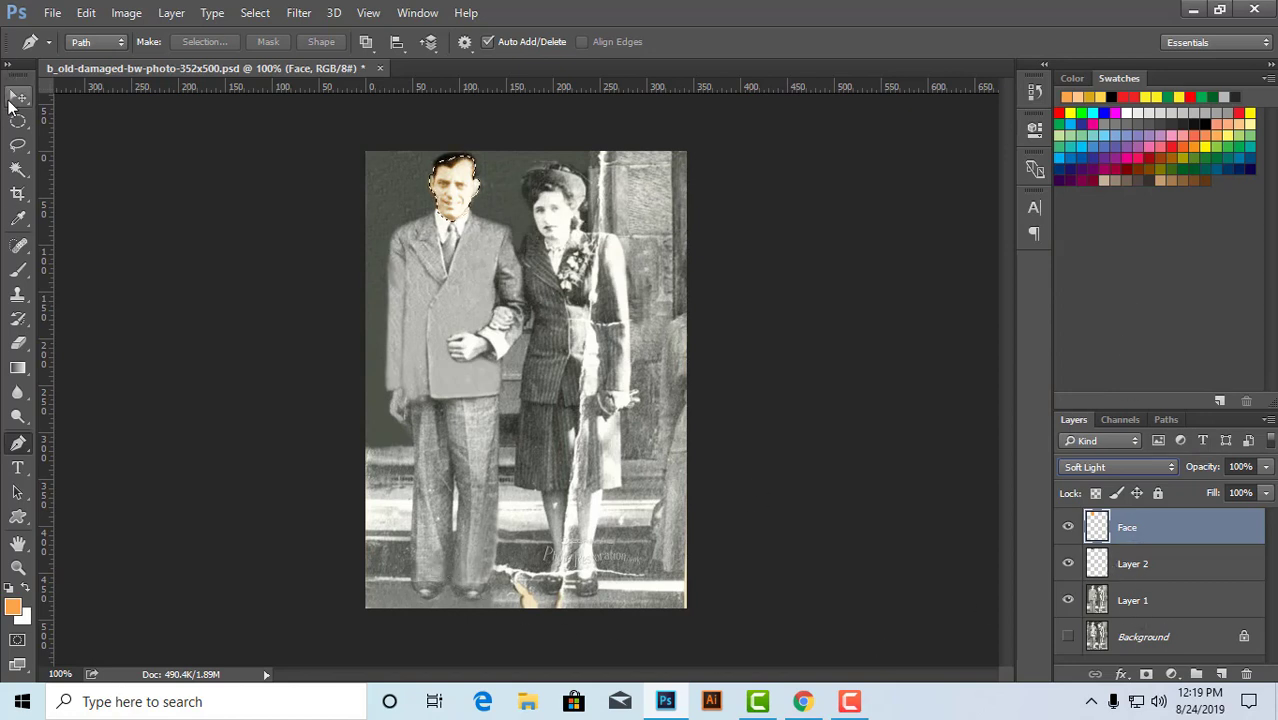
double_click(1141, 529)
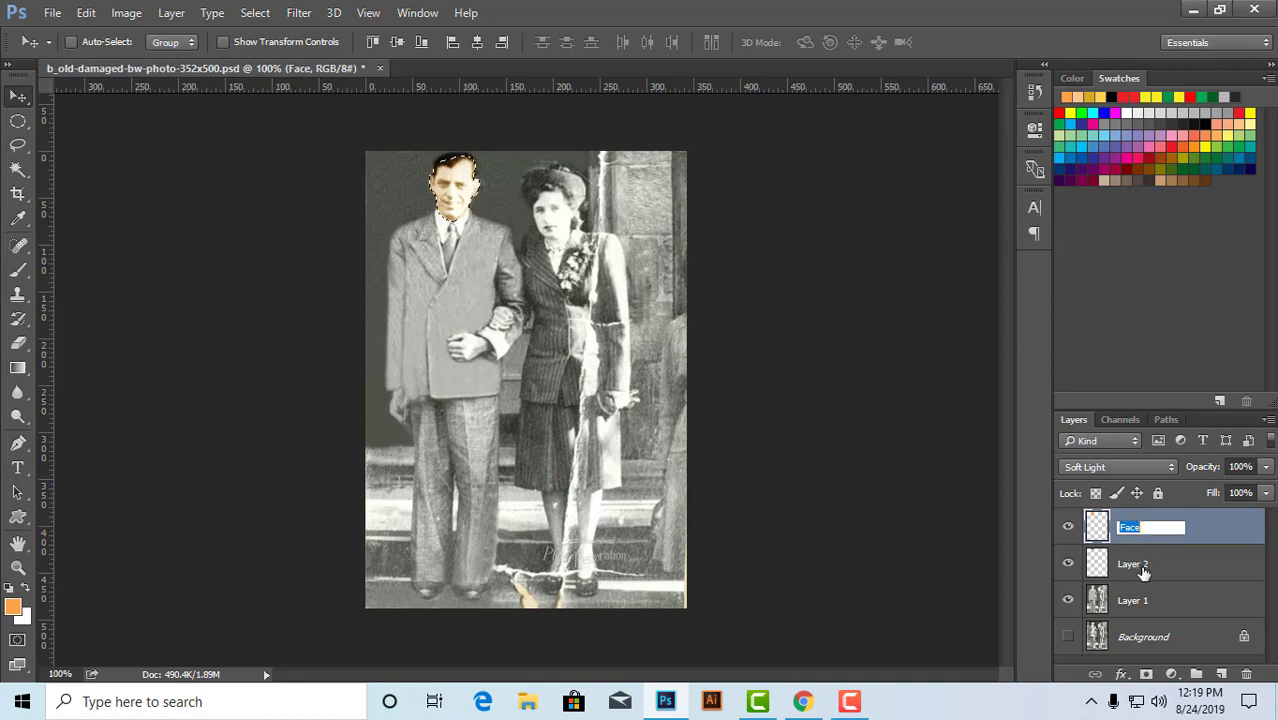
click(1211, 523)
drag(1176, 533, 1158, 566)
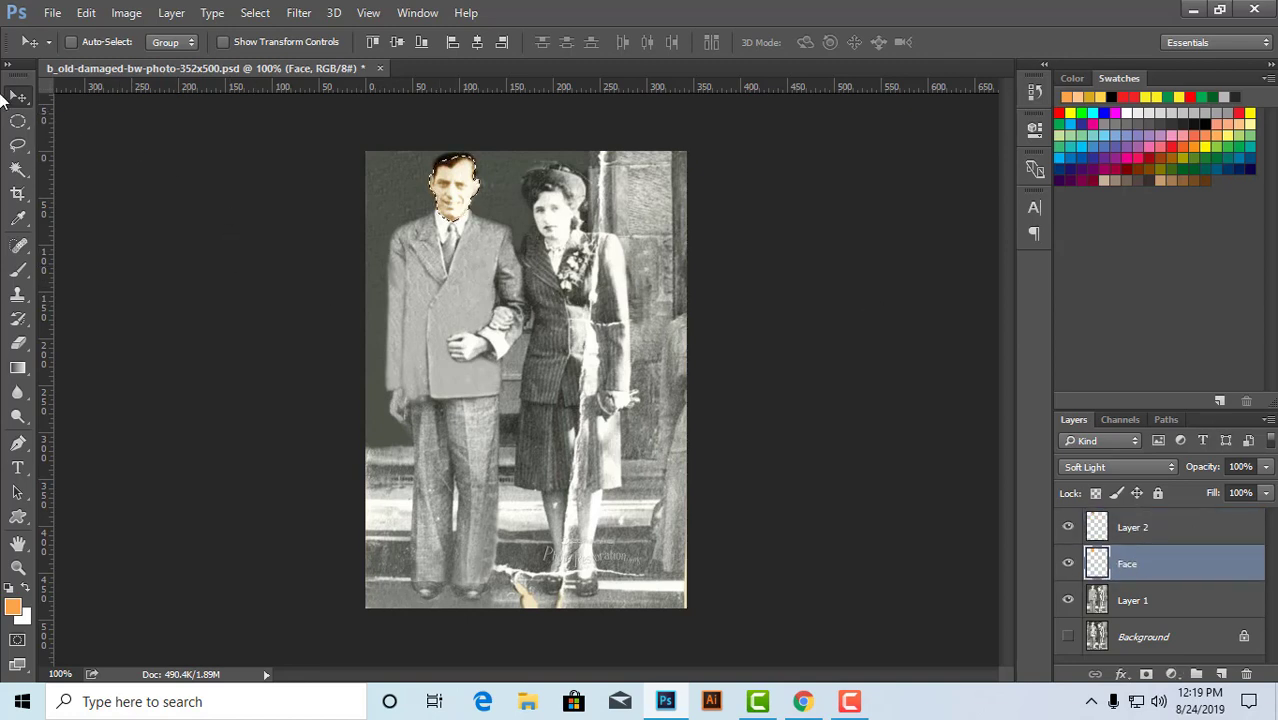
click(1174, 536)
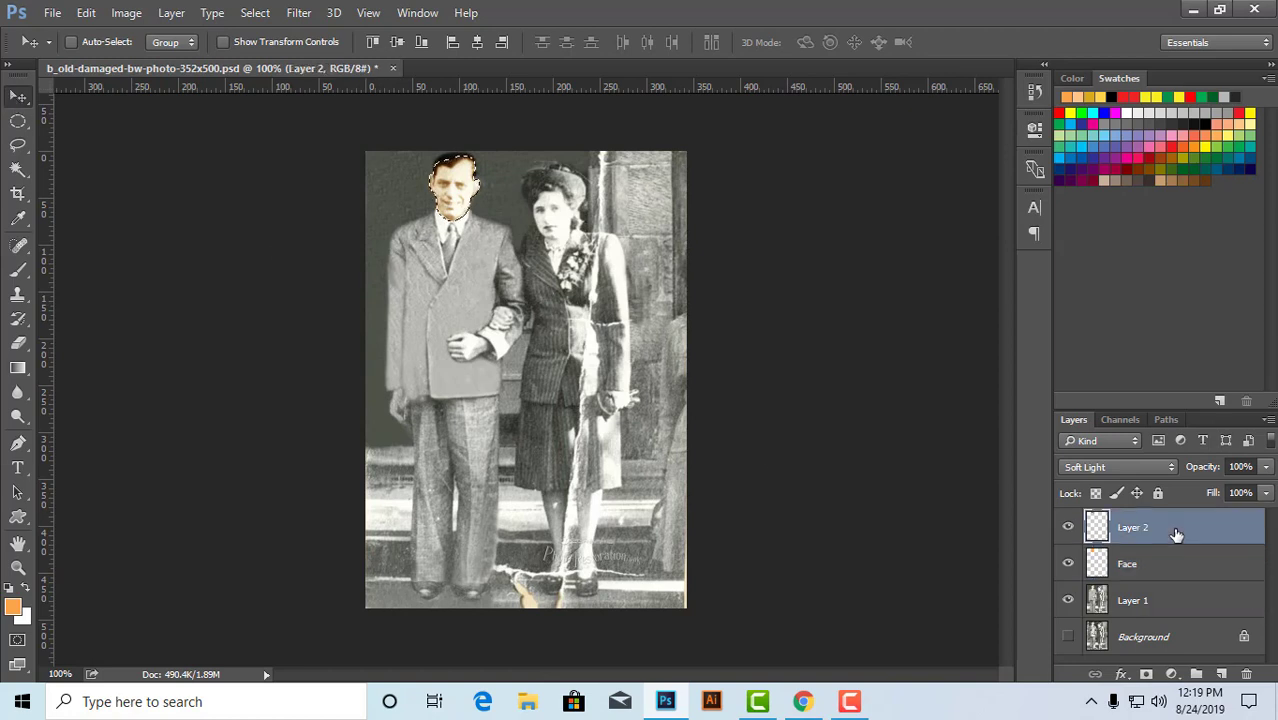
key(ctrl+d)
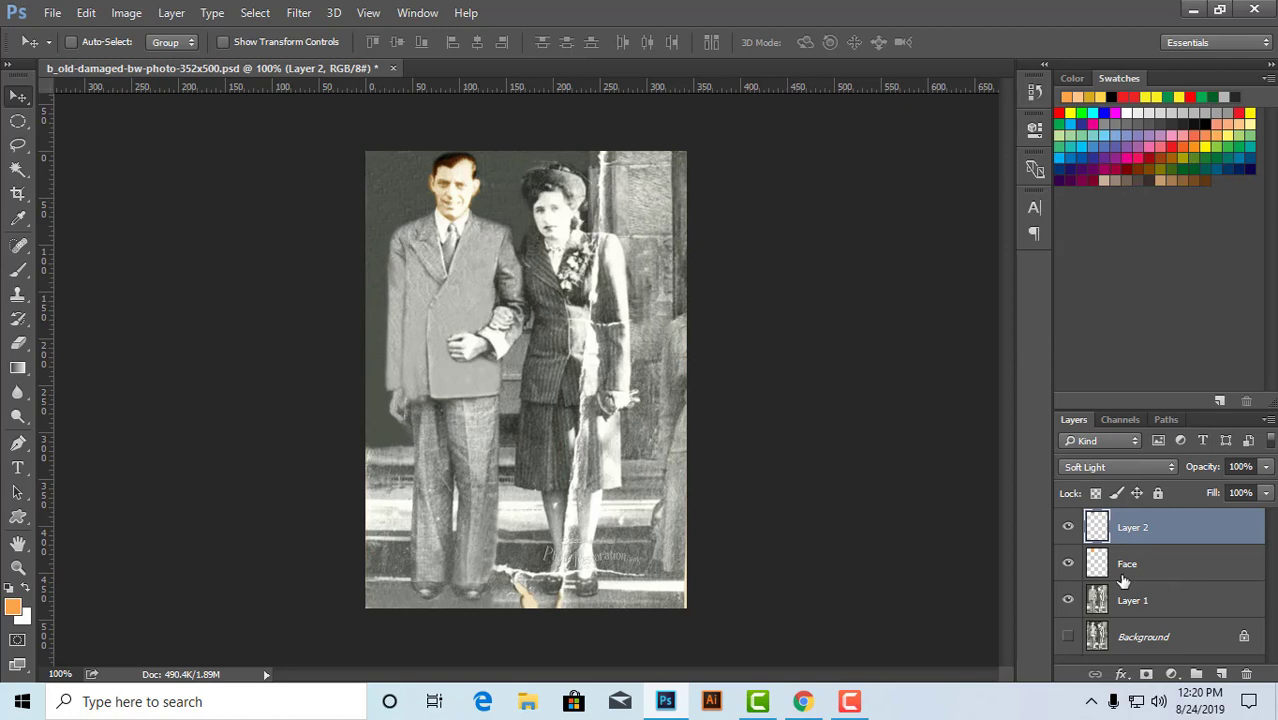
- Compare the photo with Layer 2 hidden and shown, and set that layer's blend mode to Hard Light
click(1070, 527)
click(1070, 527)
click(1070, 527)
click(1070, 527)
click(1107, 467)
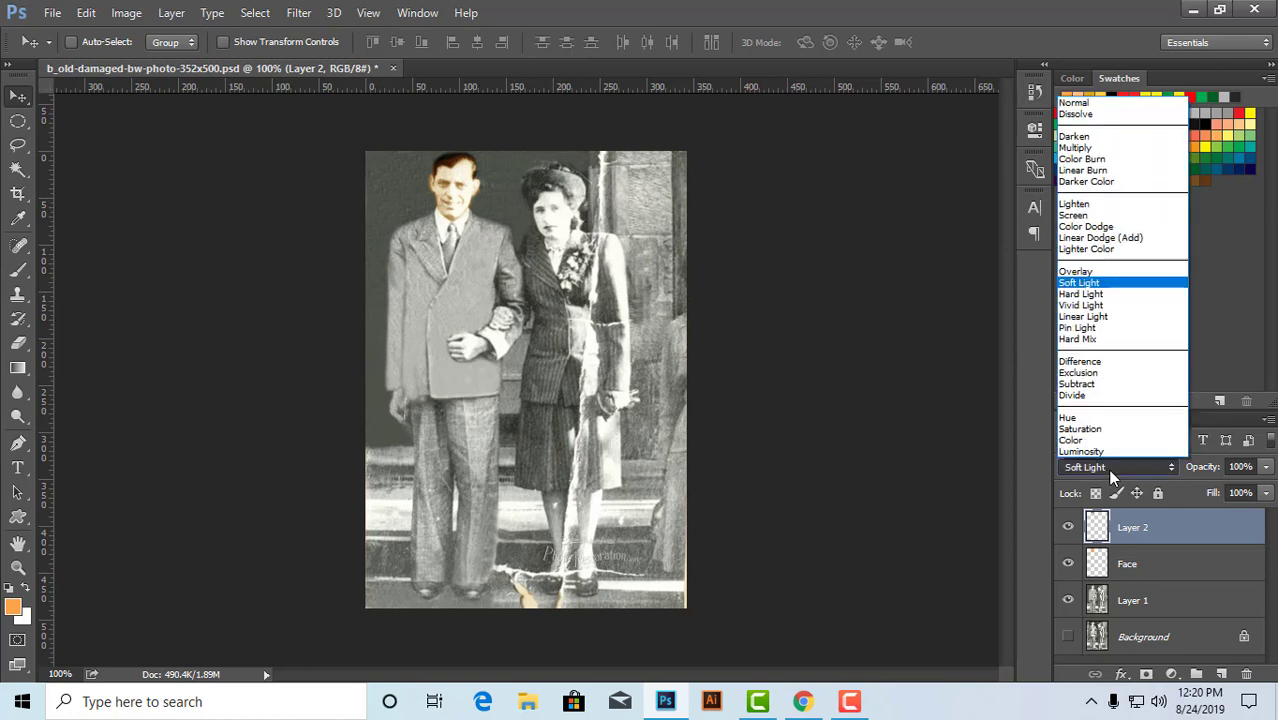
click(1087, 294)
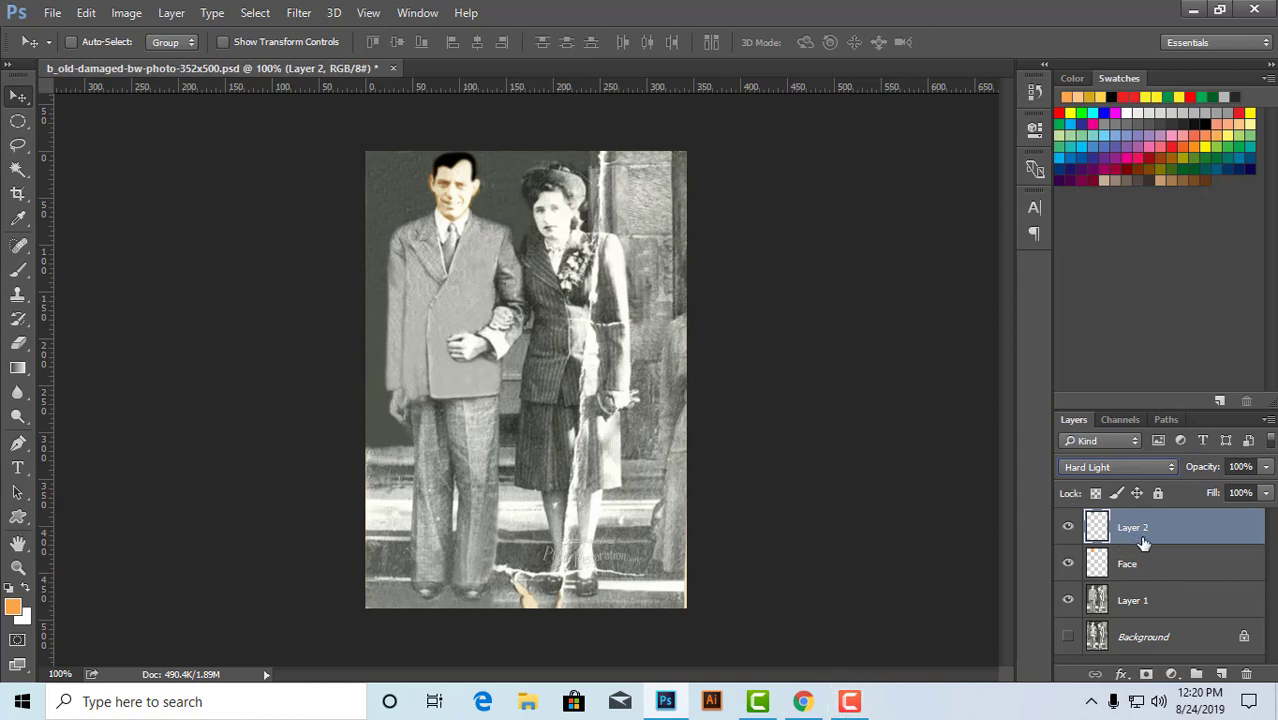
key(ctrl+minus)
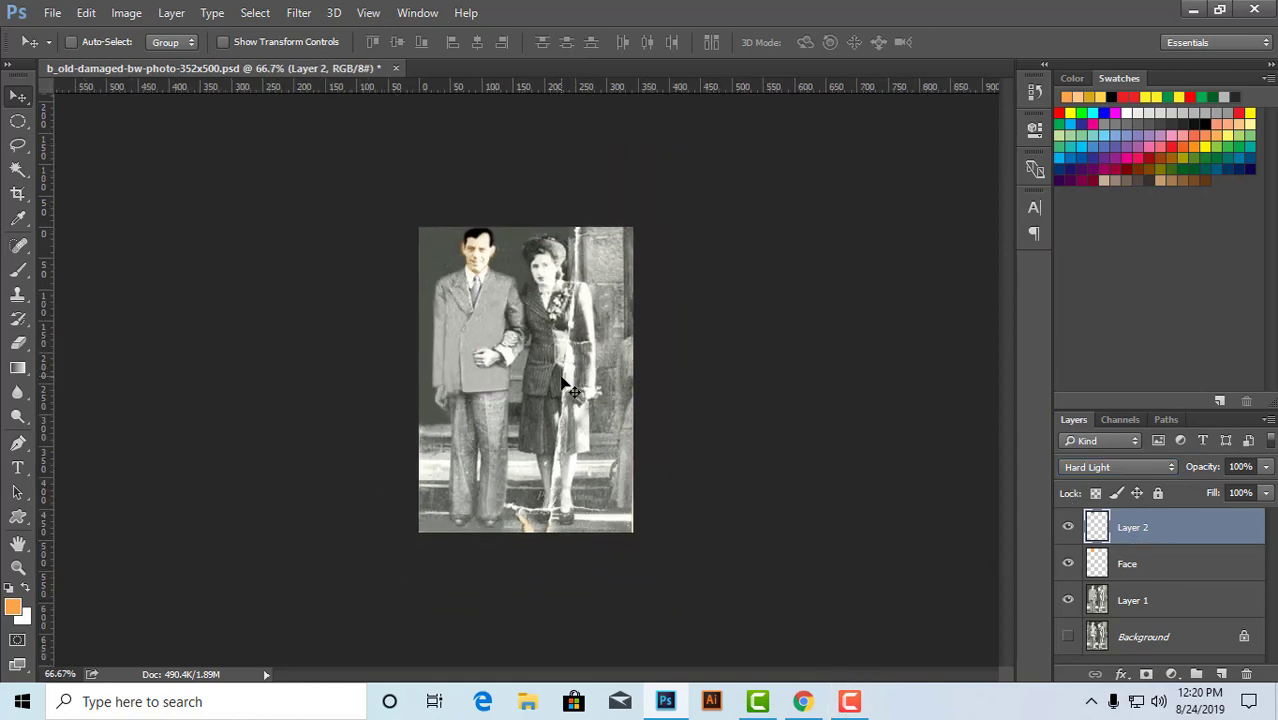
ctrl+click(491, 345)
ctrl+click(493, 345)
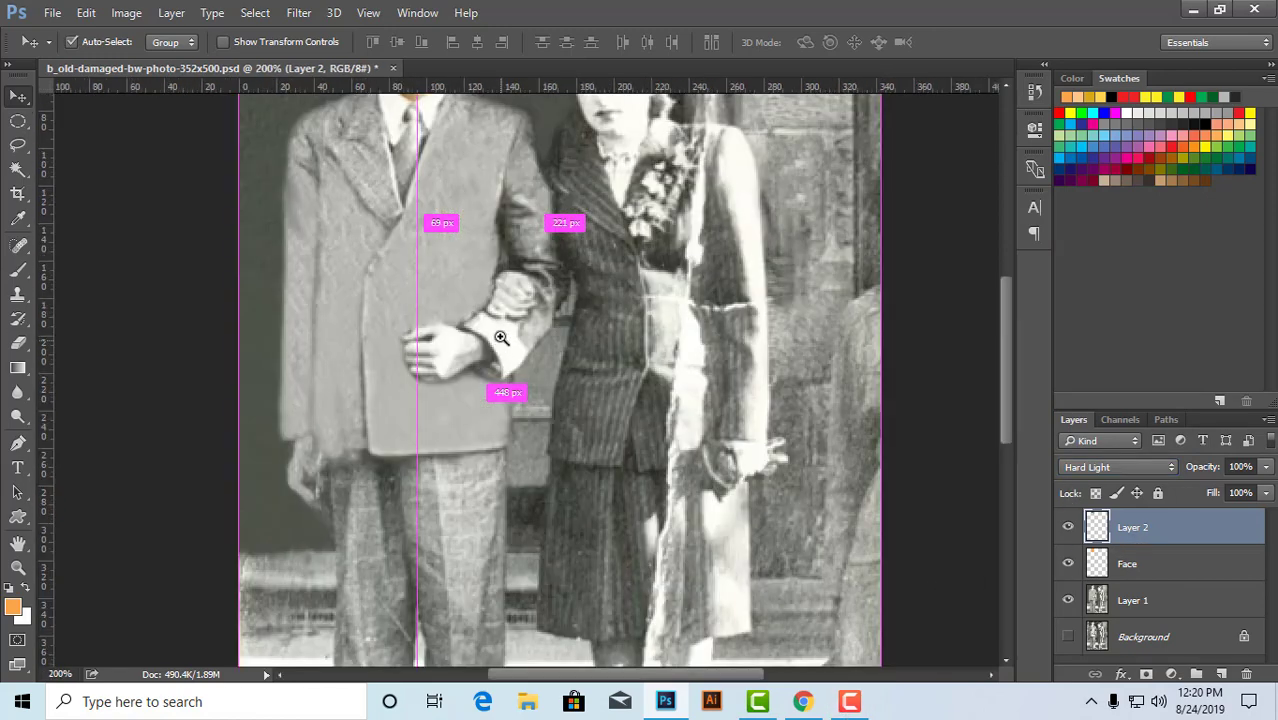
ctrl+click(497, 330)
drag(497, 283, 610, 503)
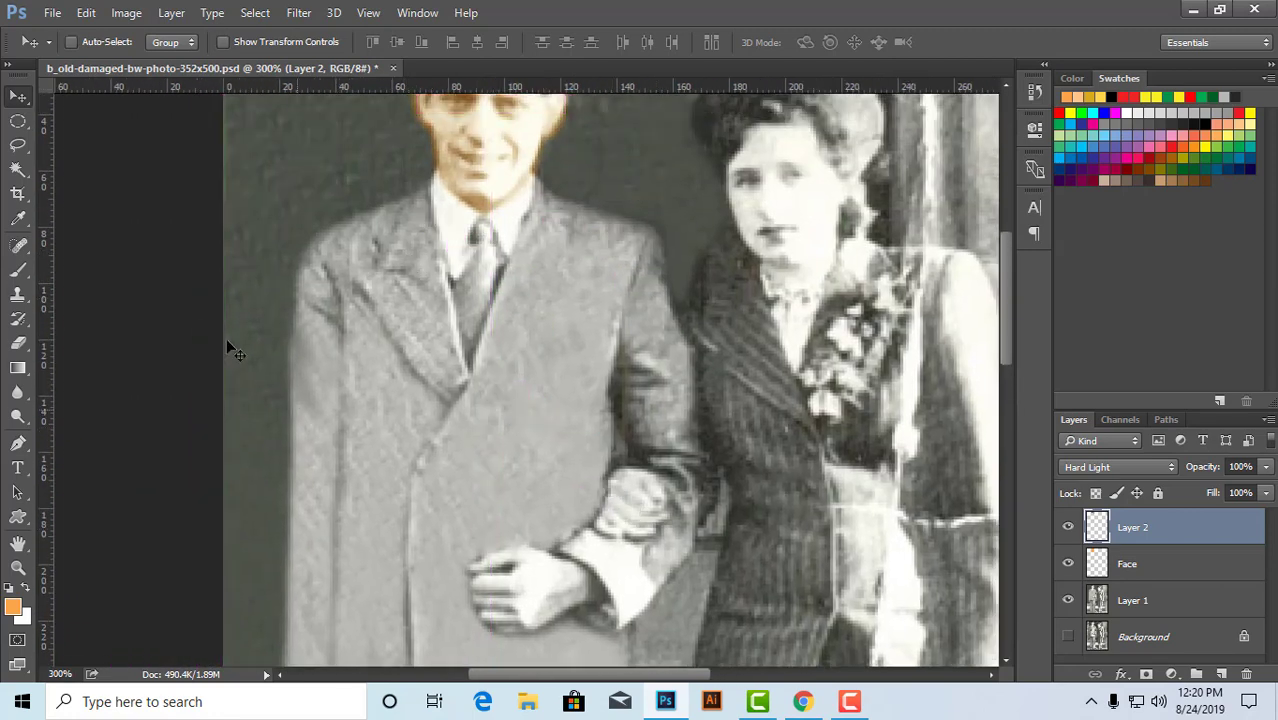
drag(424, 375, 508, 386)
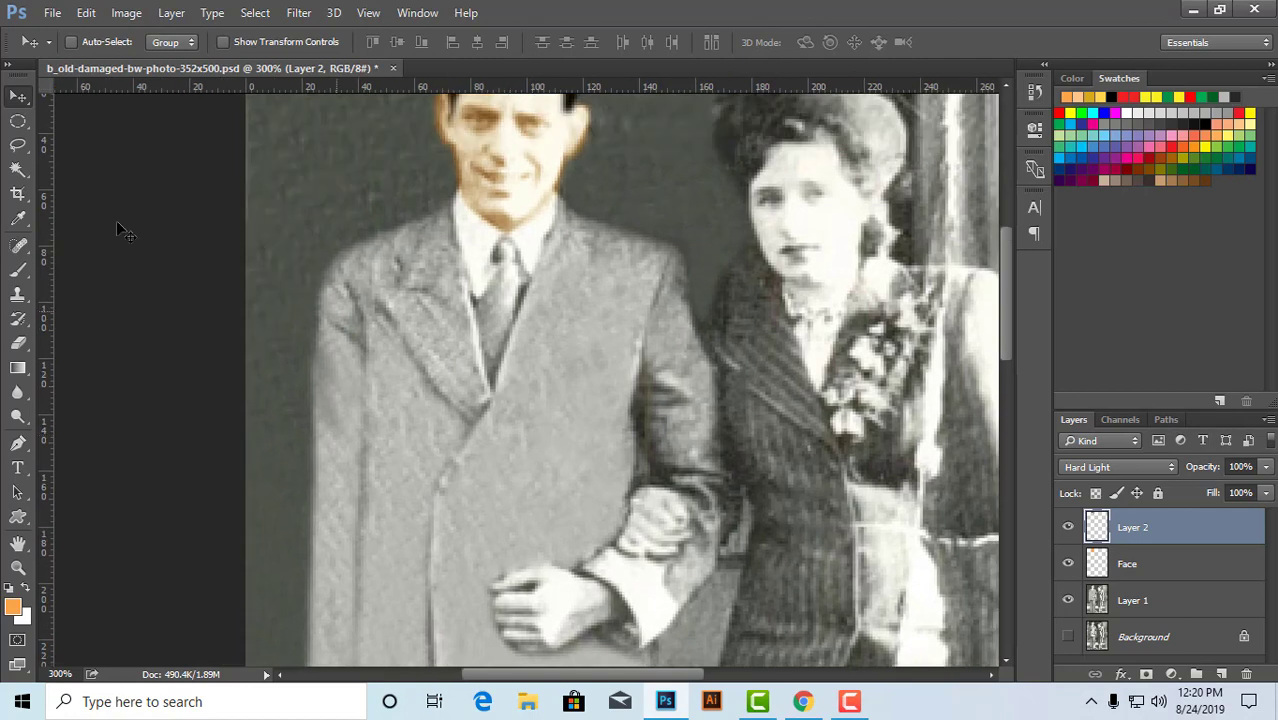
click(18, 147)
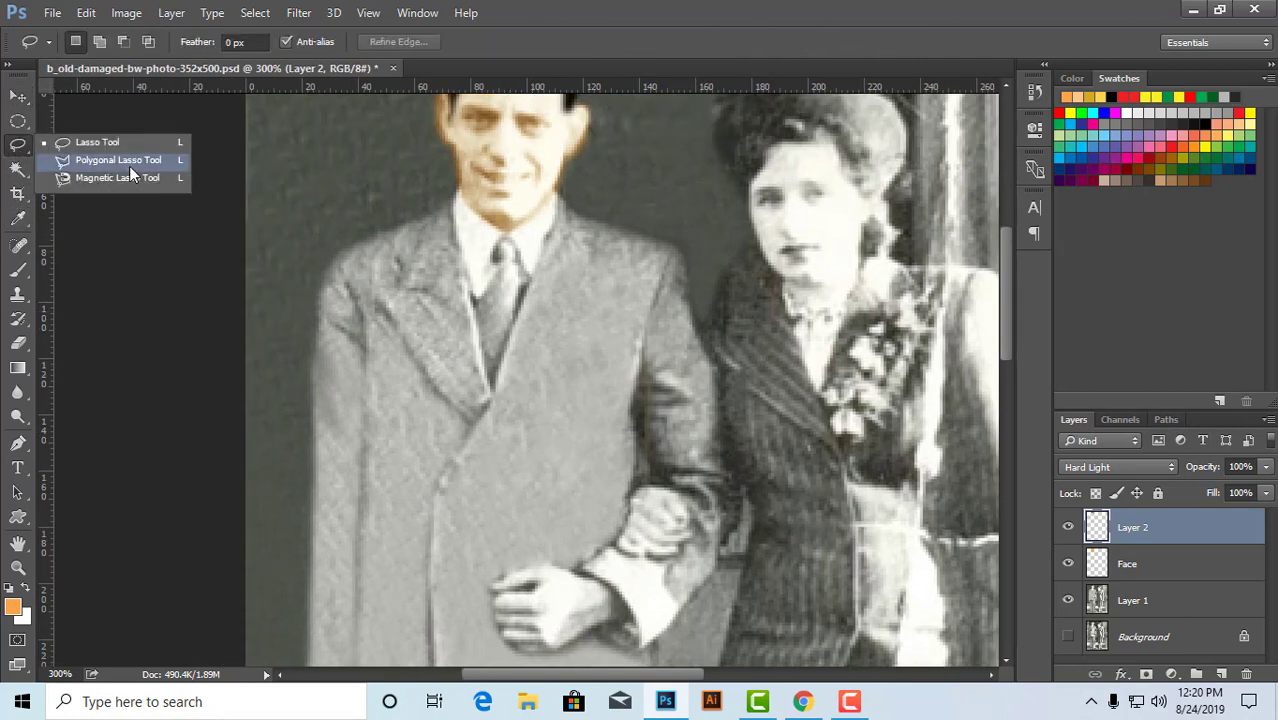
click(129, 164)
drag(448, 342, 471, 188)
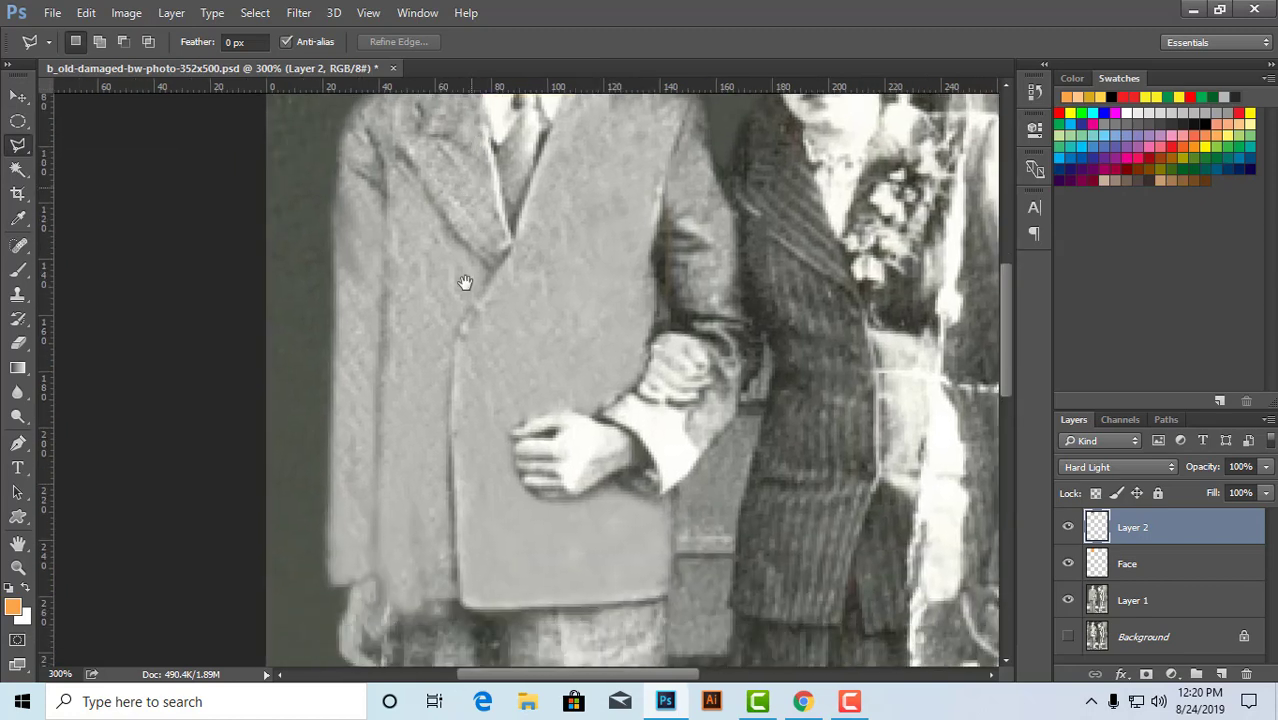
drag(465, 282, 450, 366)
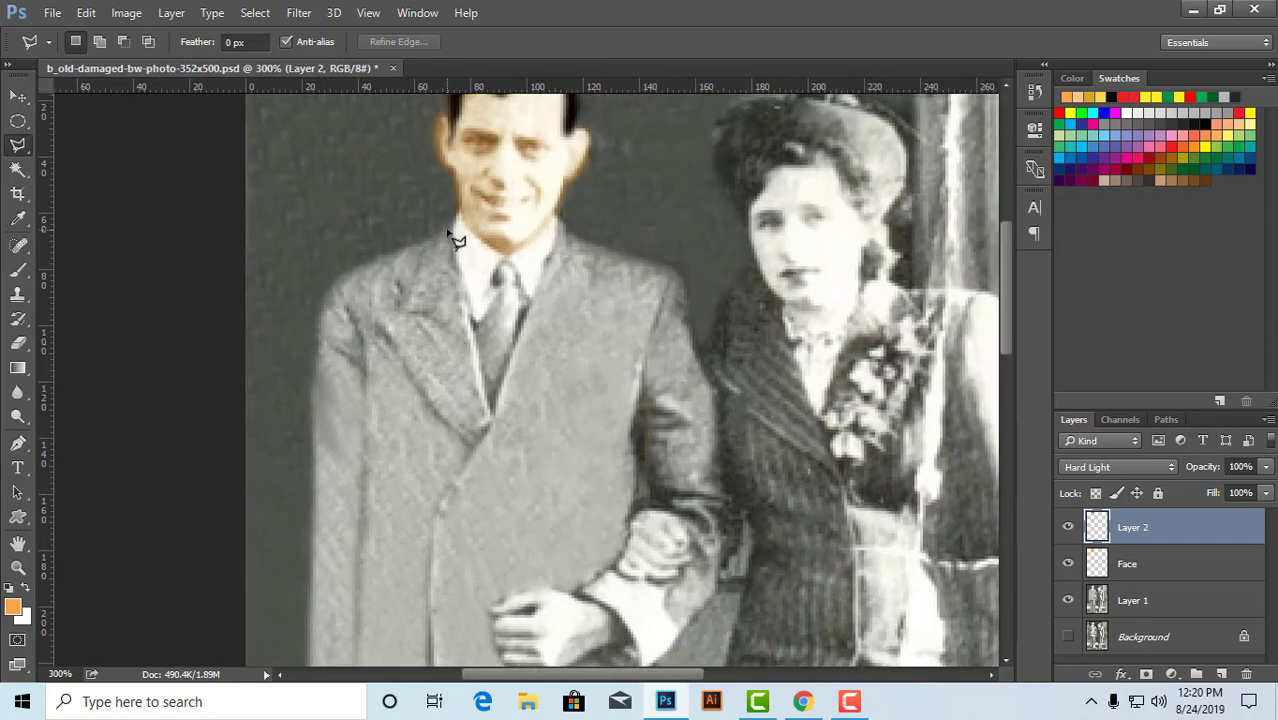
click(448, 232)
click(345, 276)
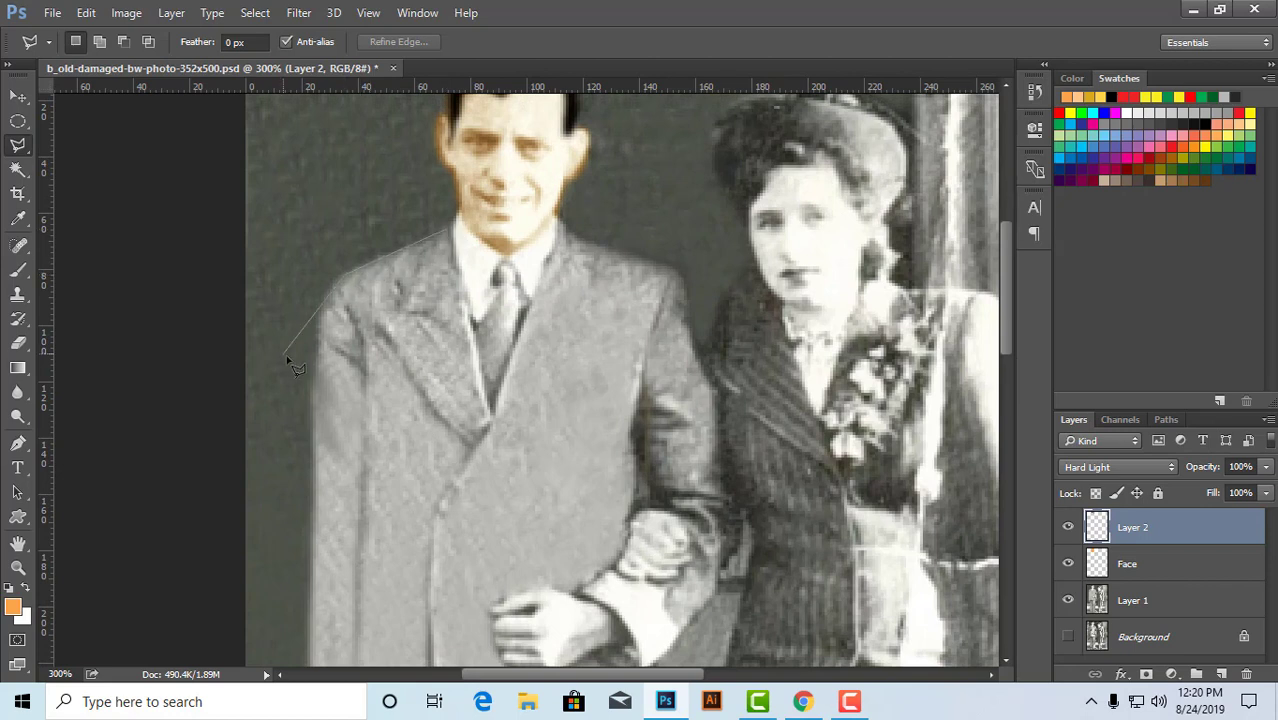
click(323, 303)
key(Escape)
- Trace the man's jacket with the Magnetic Lasso from the collar over the outer shoulder and down the hanging sleeve to the hem
right_click(18, 148)
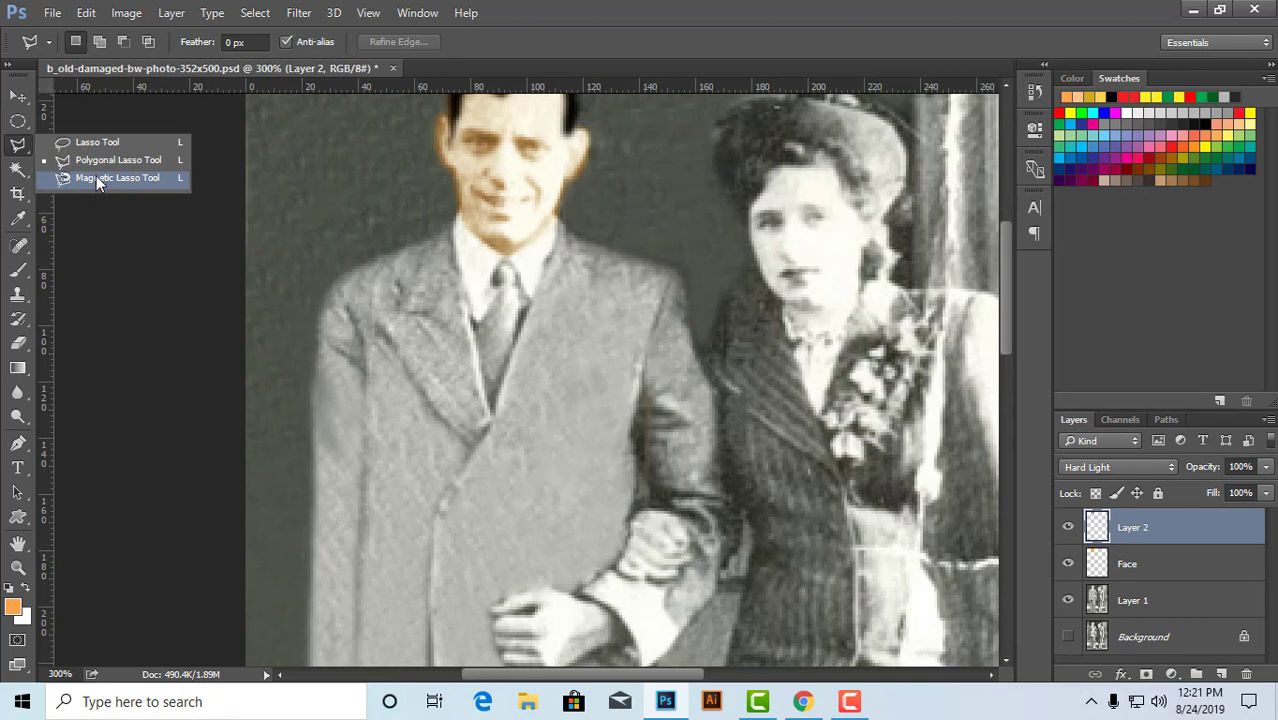
click(97, 178)
scroll(545, 300, down, 1)
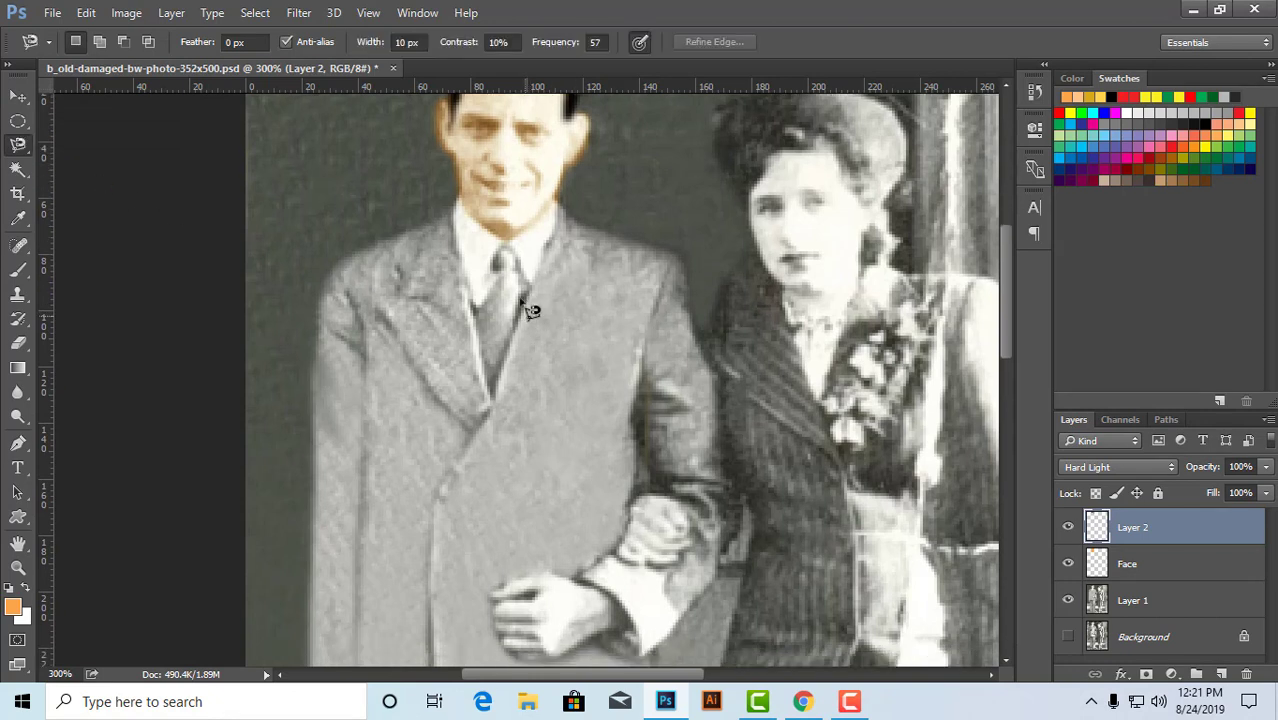
click(448, 208)
key(BackSpace)
key(BackSpace)
key(BackSpace)
drag(330, 545, 381, 216)
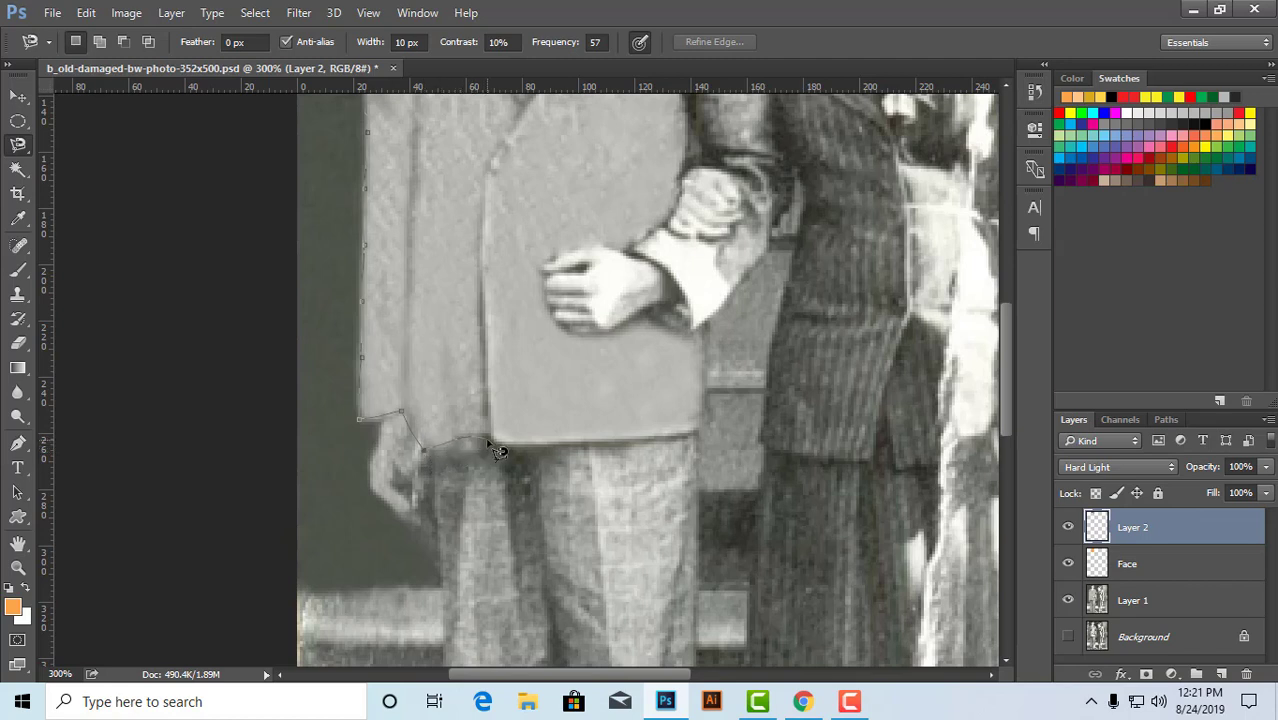
- Continue the jacket outline along the hem, up the bent arm and around the shirt opening, closing it into a selection
key(BackSpace)
key(BackSpace)
click(698, 434)
drag(714, 405, 455, 454)
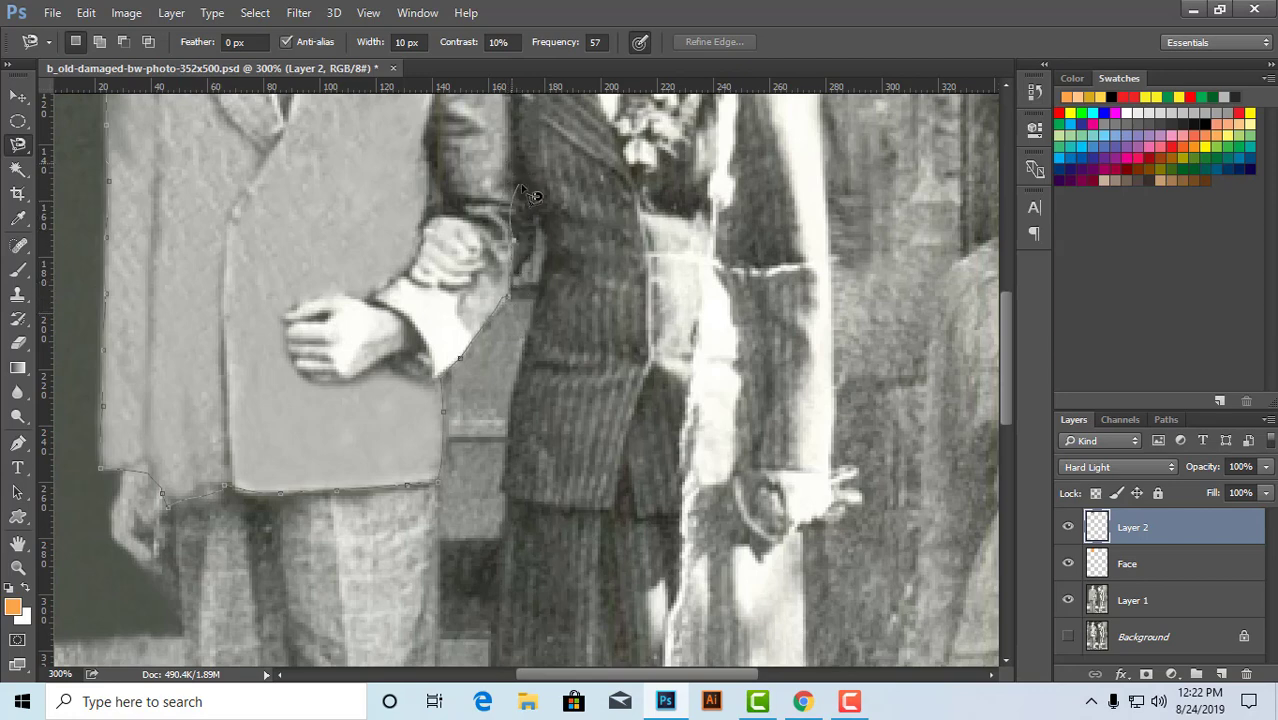
mouse_move(534, 197)
mouse_down()
mouse_move(551, 323)
mouse_move(527, 395)
mouse_up()
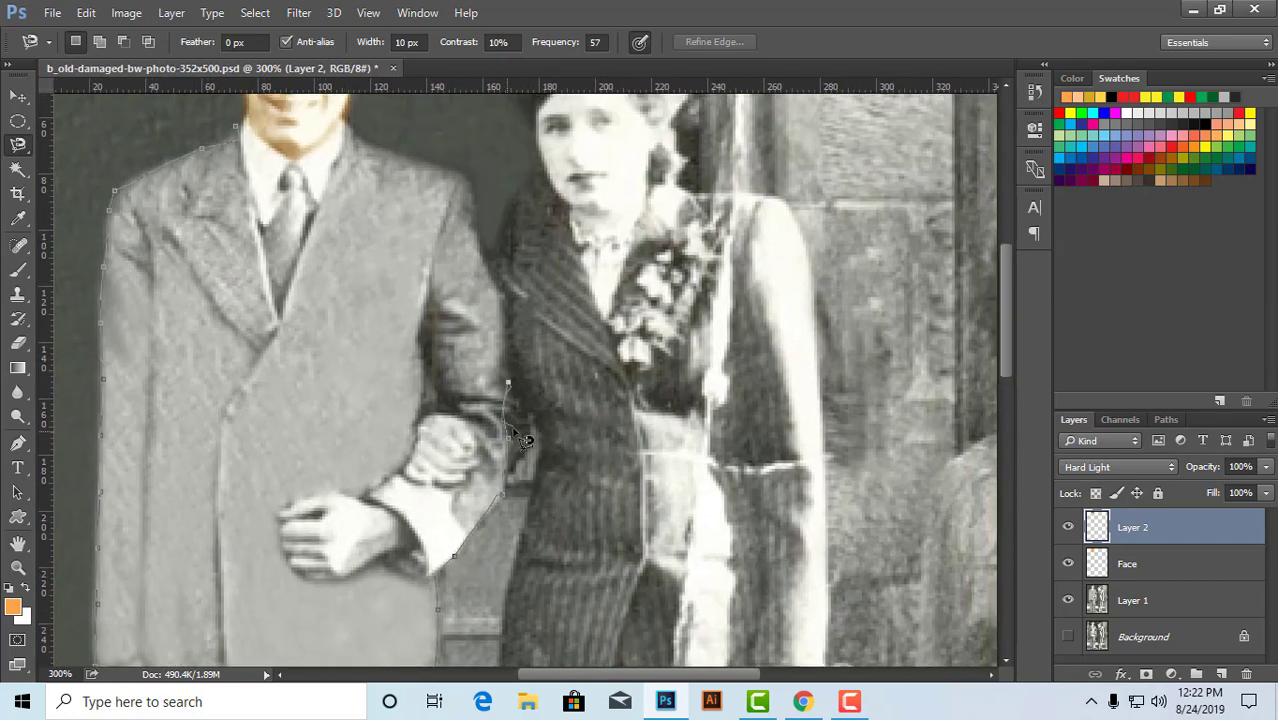
key(BackSpace)
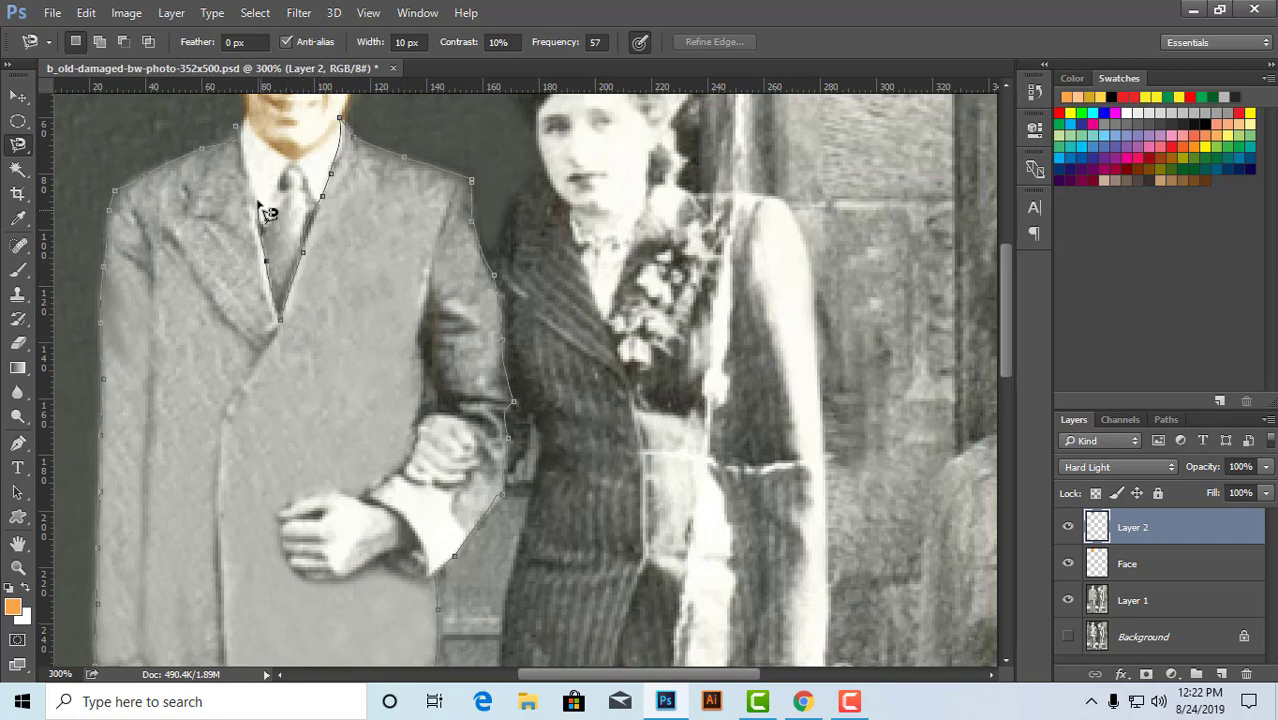
click(244, 136)
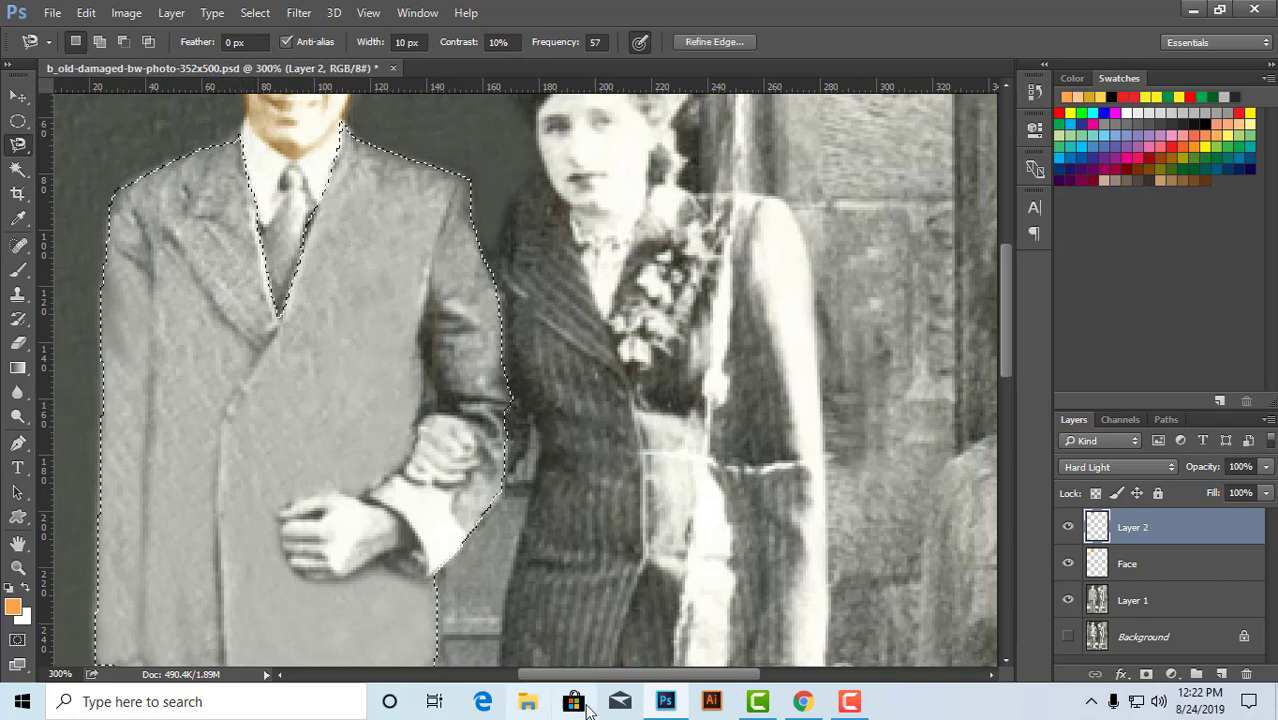
- Switch to the Quick Selection tool and reduce its brush size to 7
scroll(628, 459, down, 3)
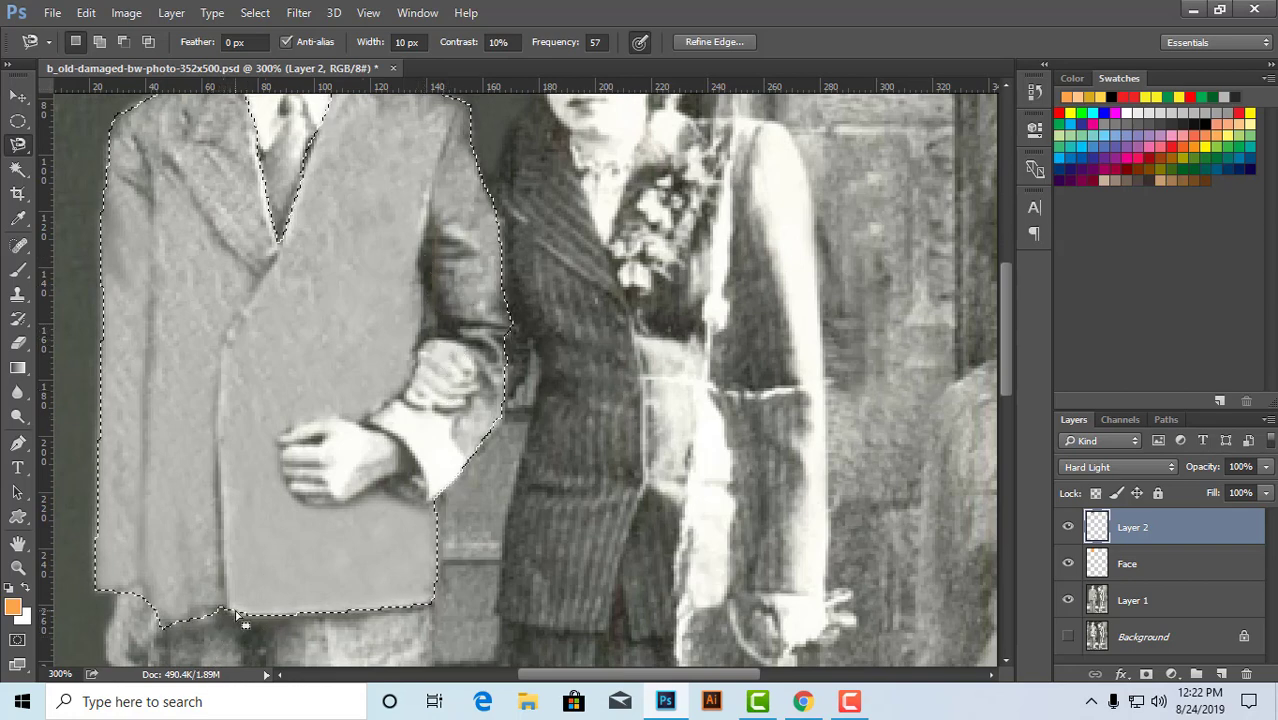
click(22, 119)
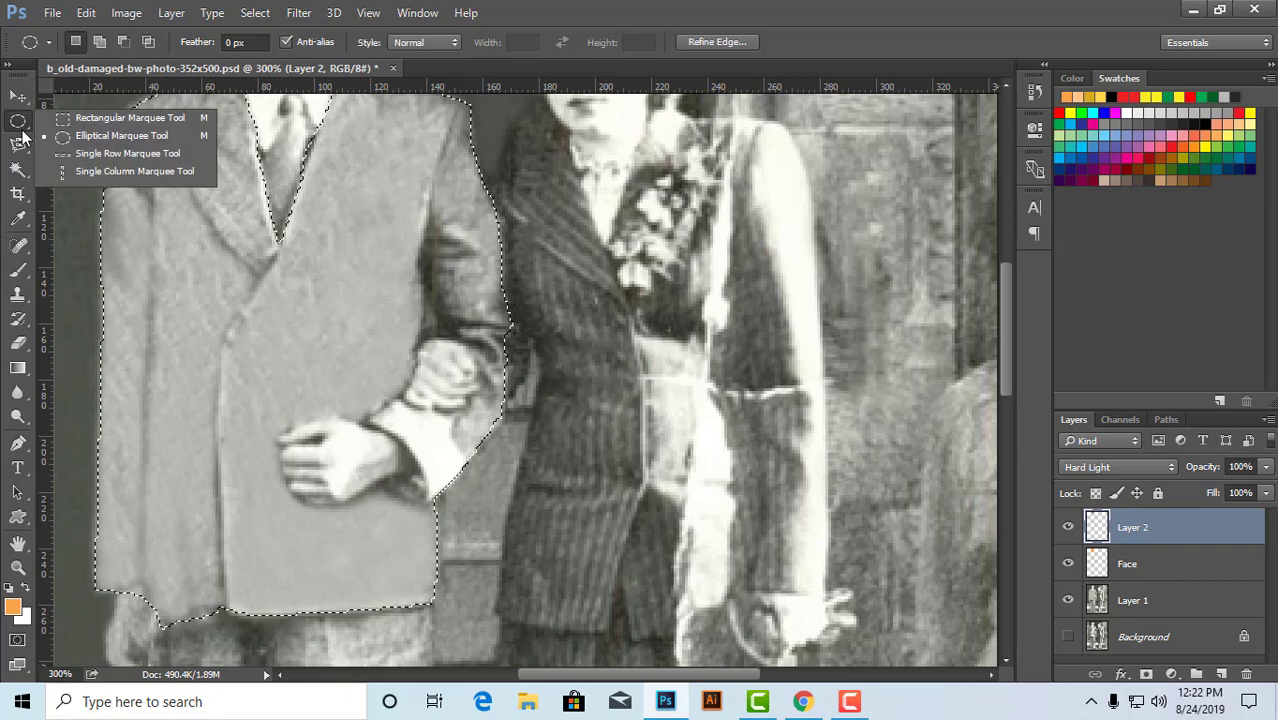
click(17, 142)
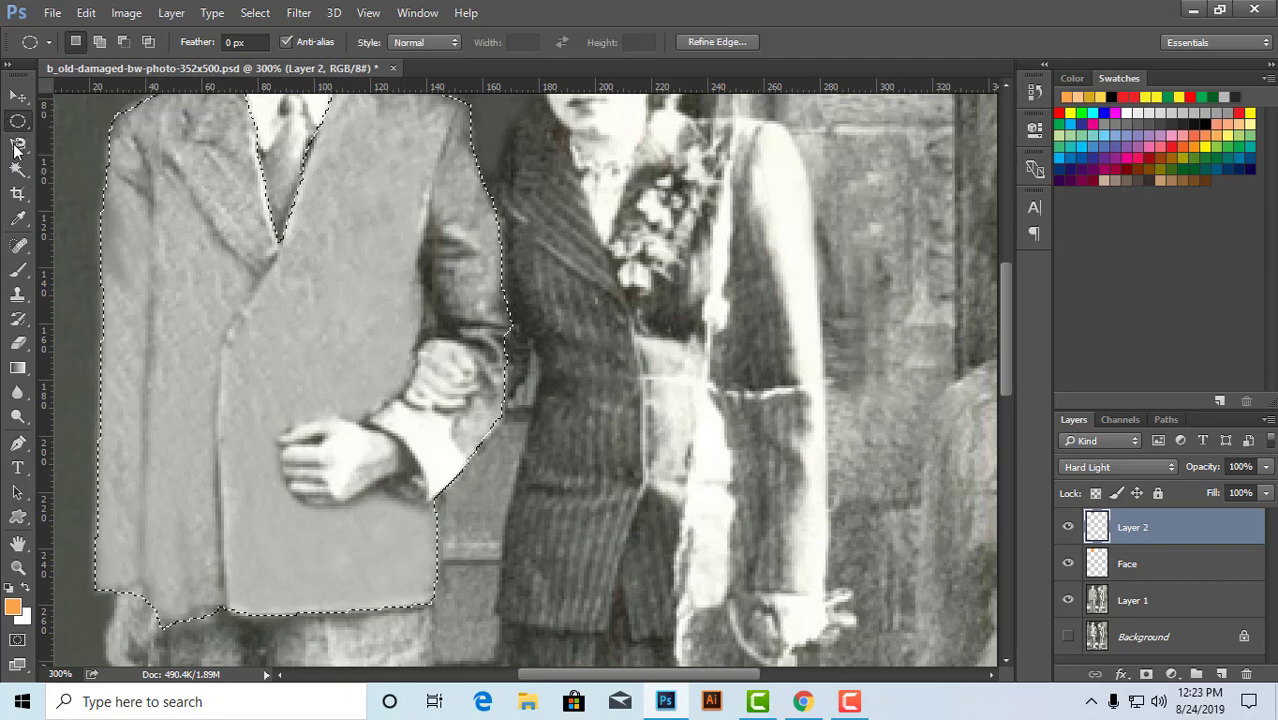
click(17, 172)
click(17, 168)
click(110, 170)
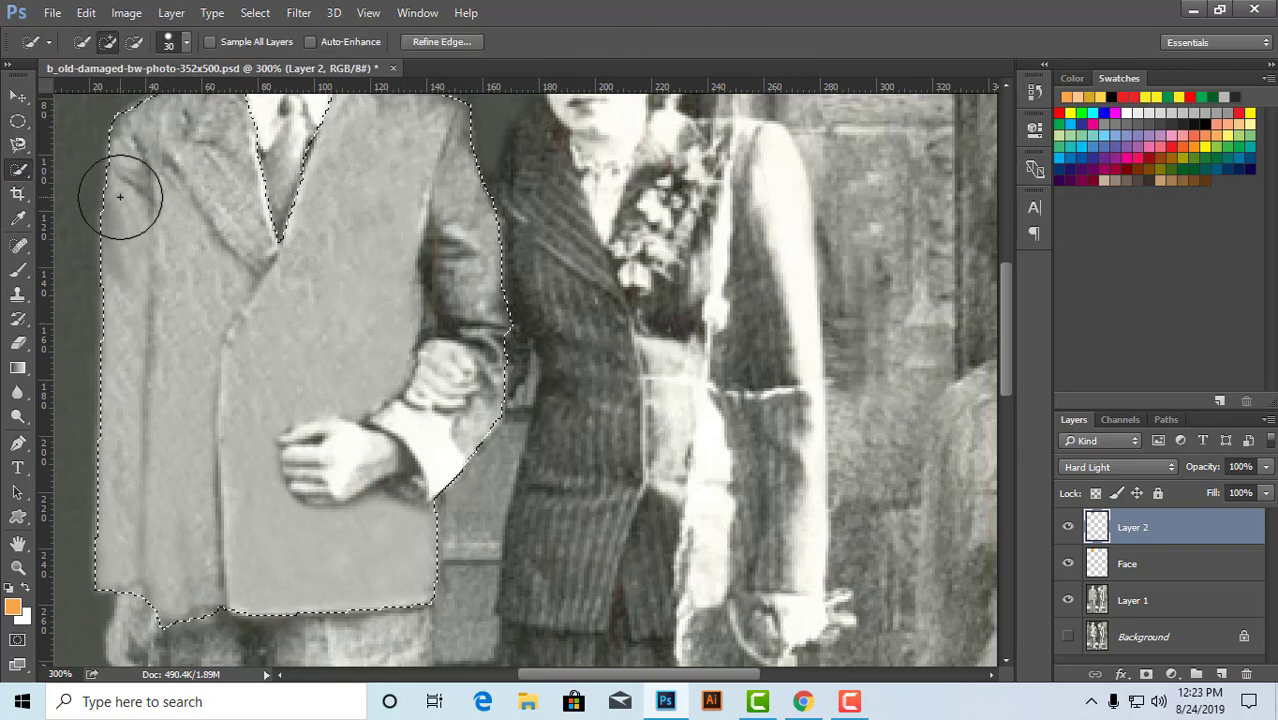
scroll(398, 462, up, 1)
scroll(398, 462, up, 2)
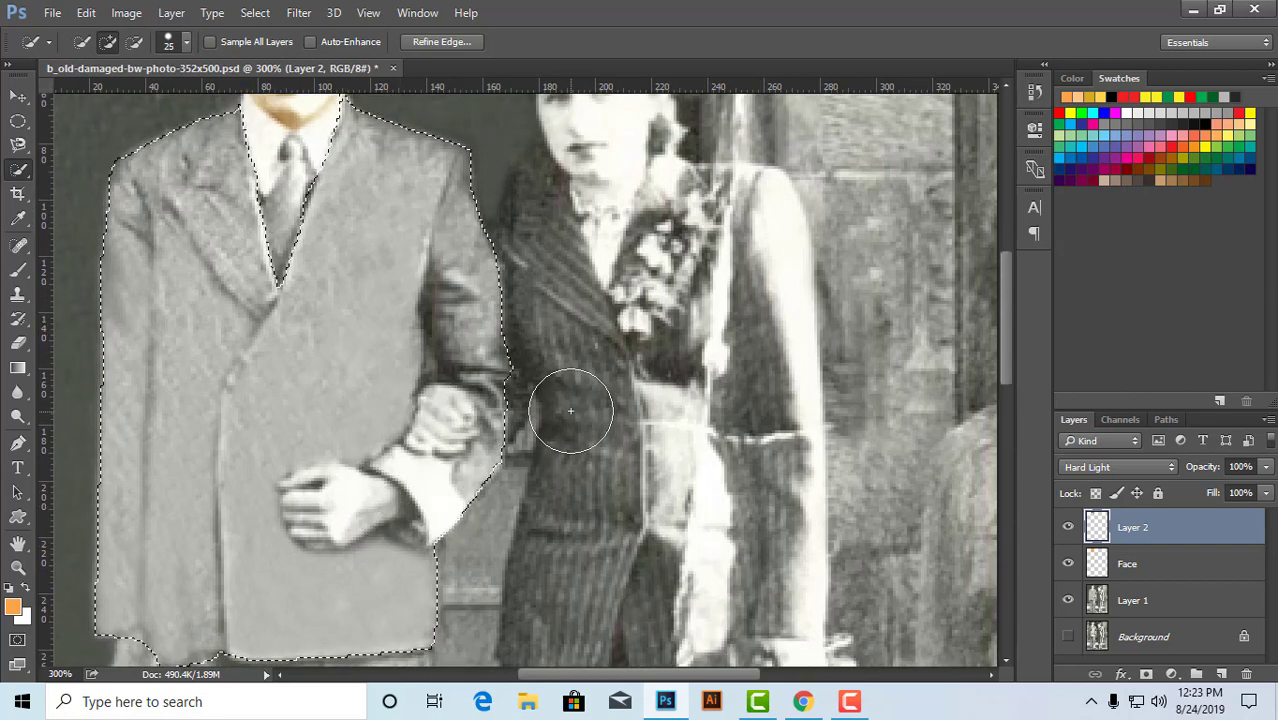
key(bracketleft)
key(bracketleft)
key(bracketleft)
key(bracketleft)
key(bracketleft)
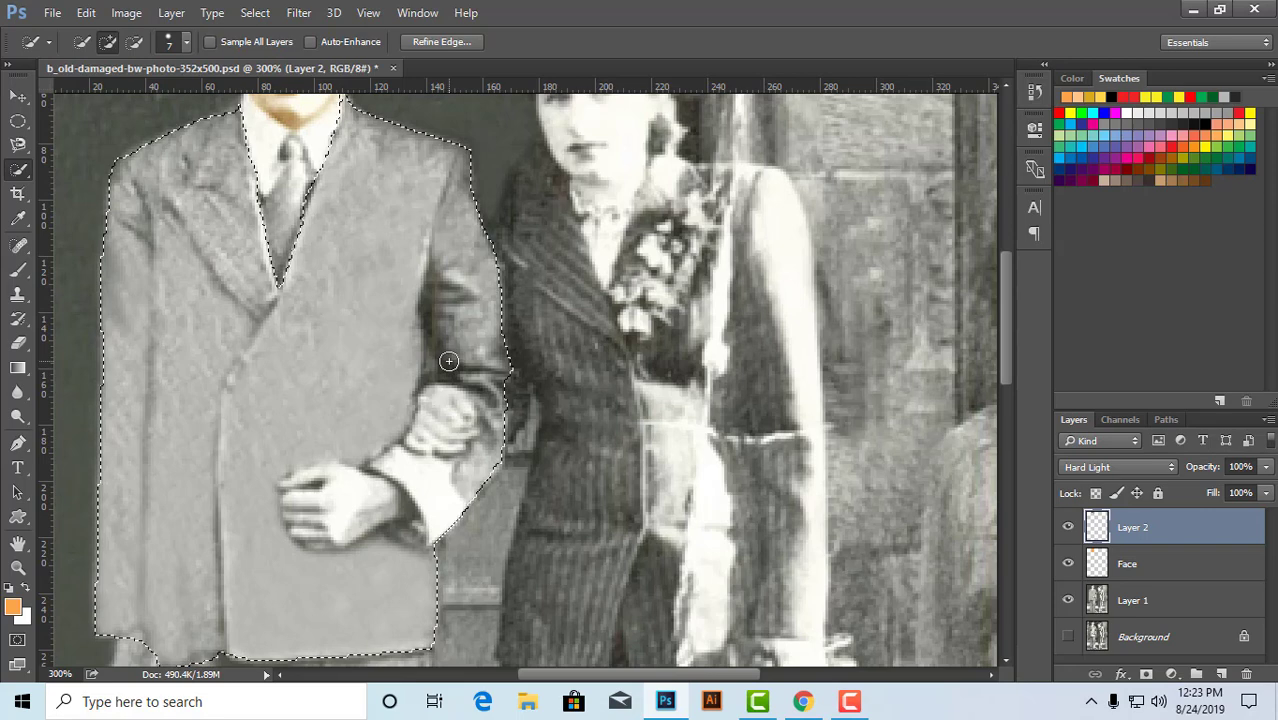
- Try to subtract the area above the hand on the man's arm from the jacket selection with Layer 2 active
key(alt)
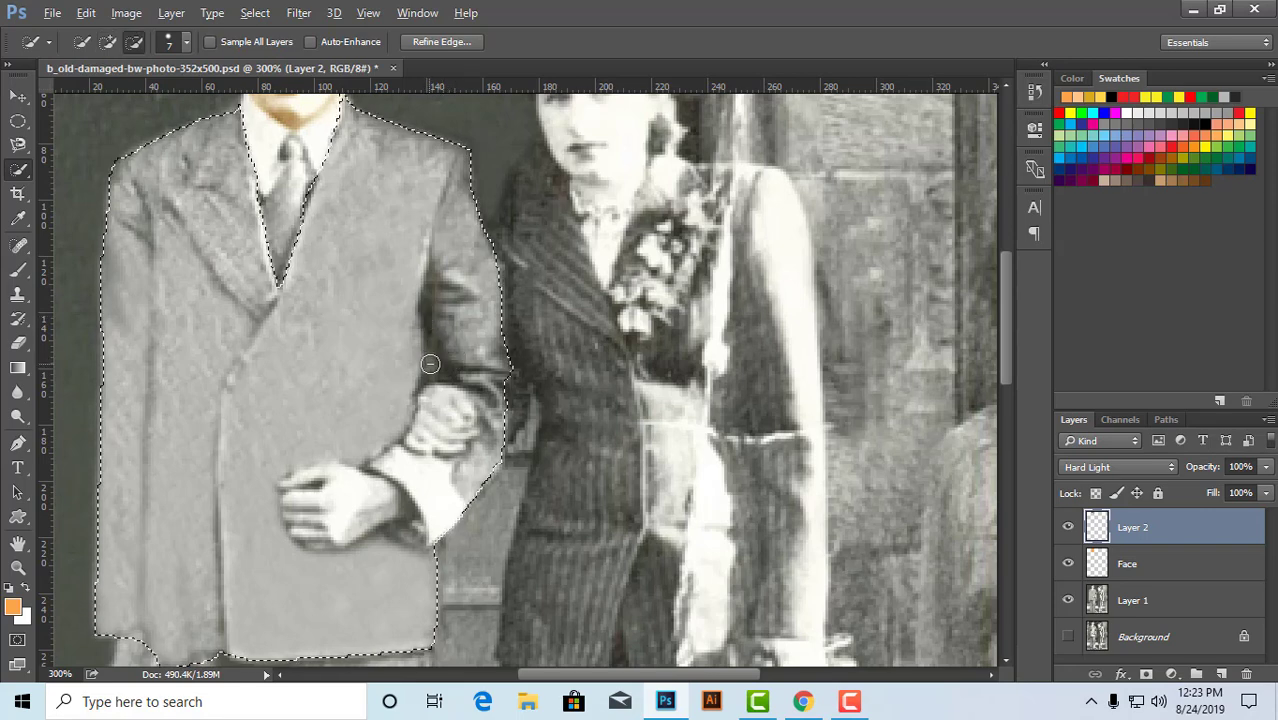
key(ctrl+d)
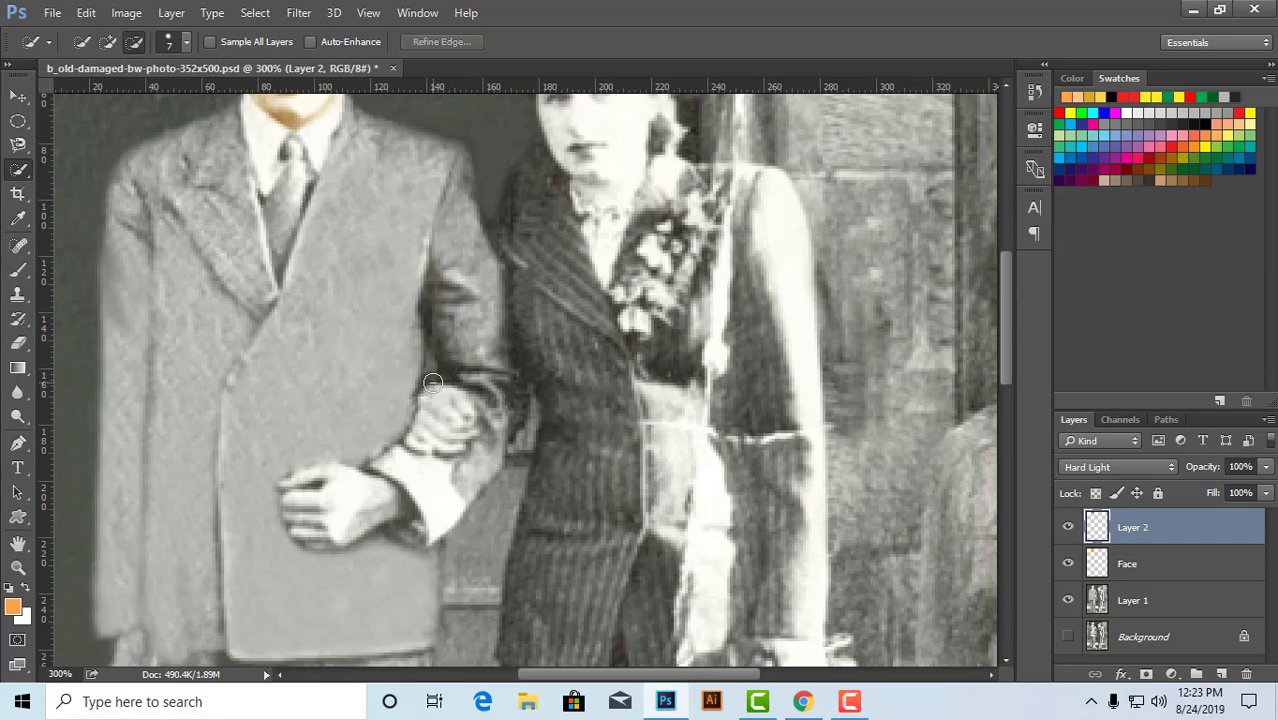
key(ctrl+z)
scroll(445, 360, up, 3)
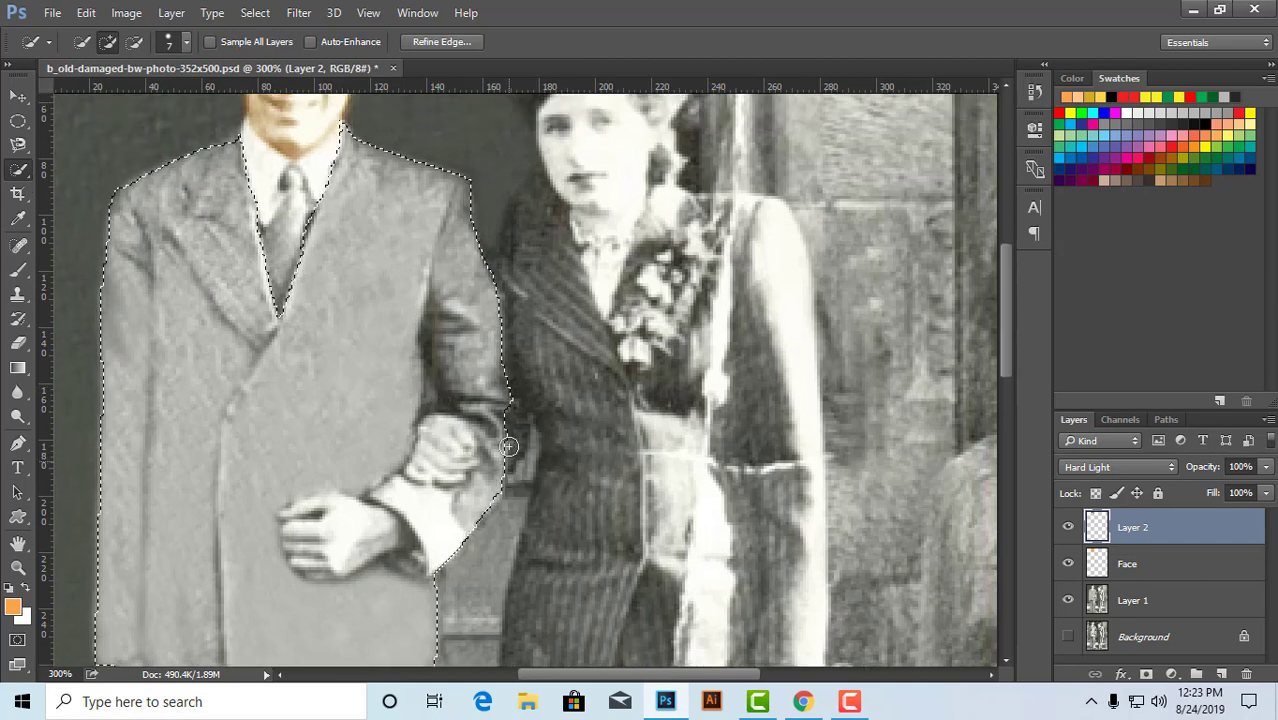
ctrl+click(451, 472)
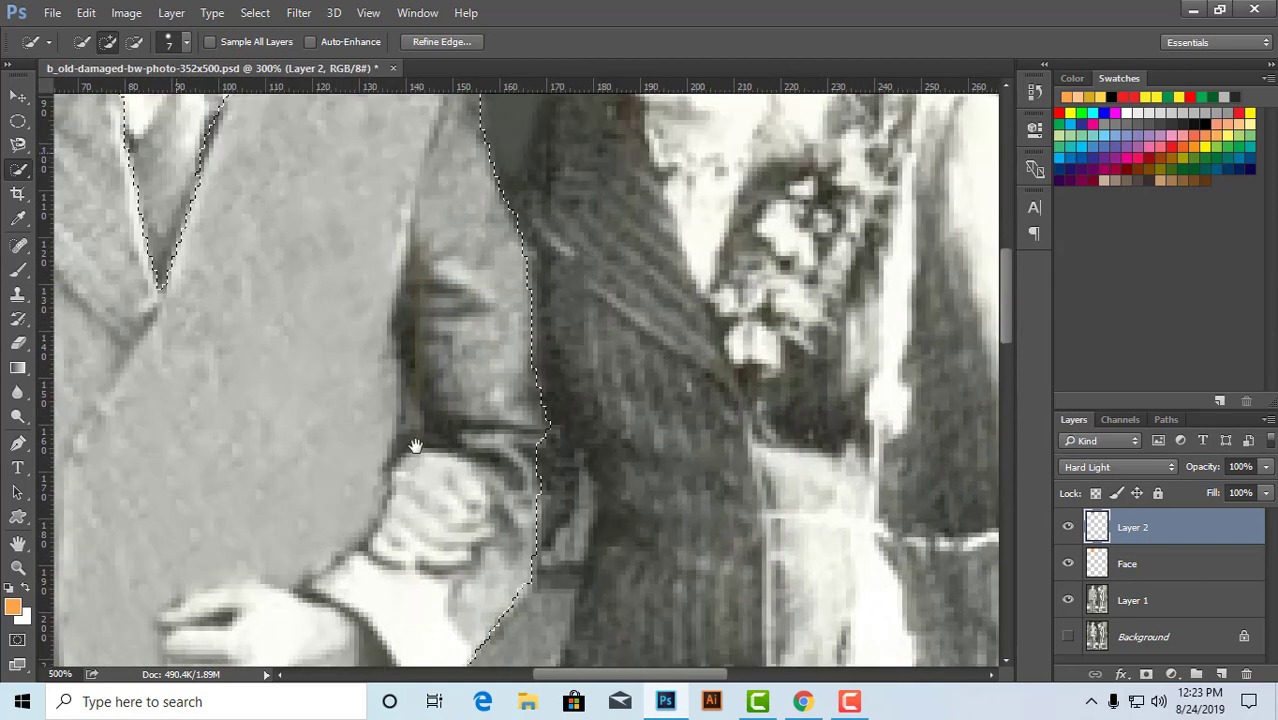
drag(414, 445, 458, 346)
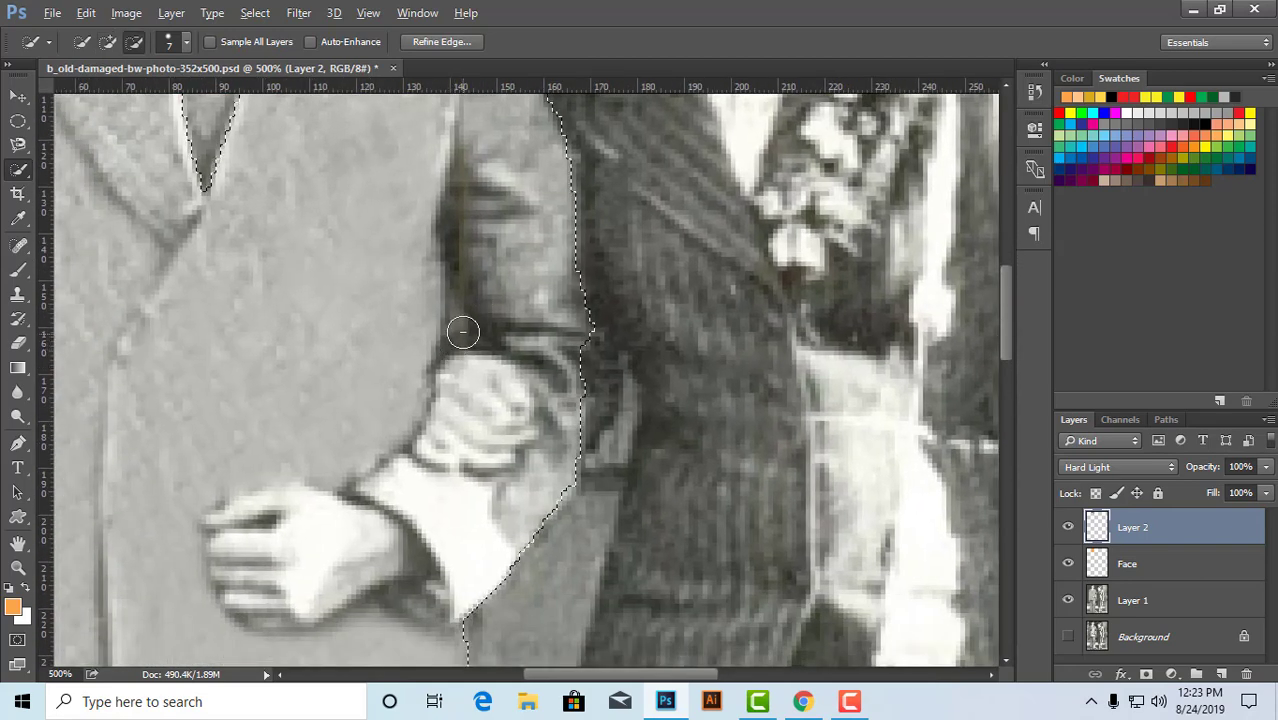
key(ctrl+d)
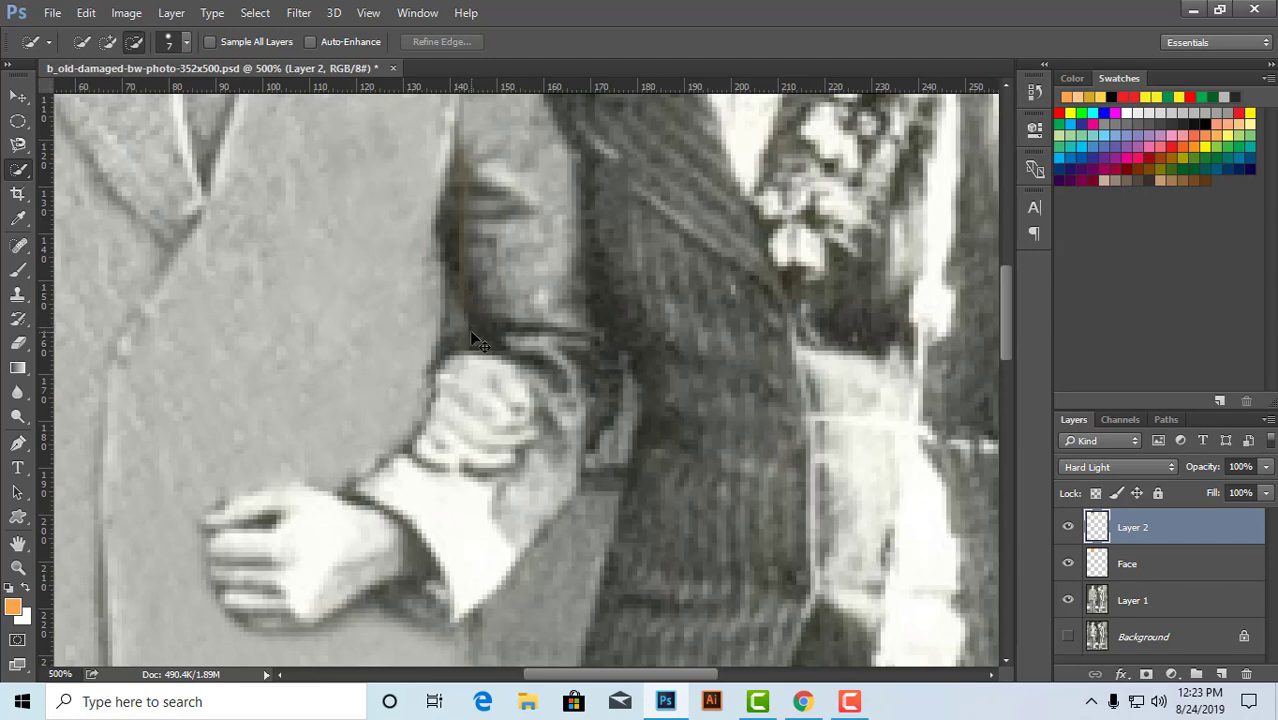
click(471, 336)
scroll(549, 343, down, 3)
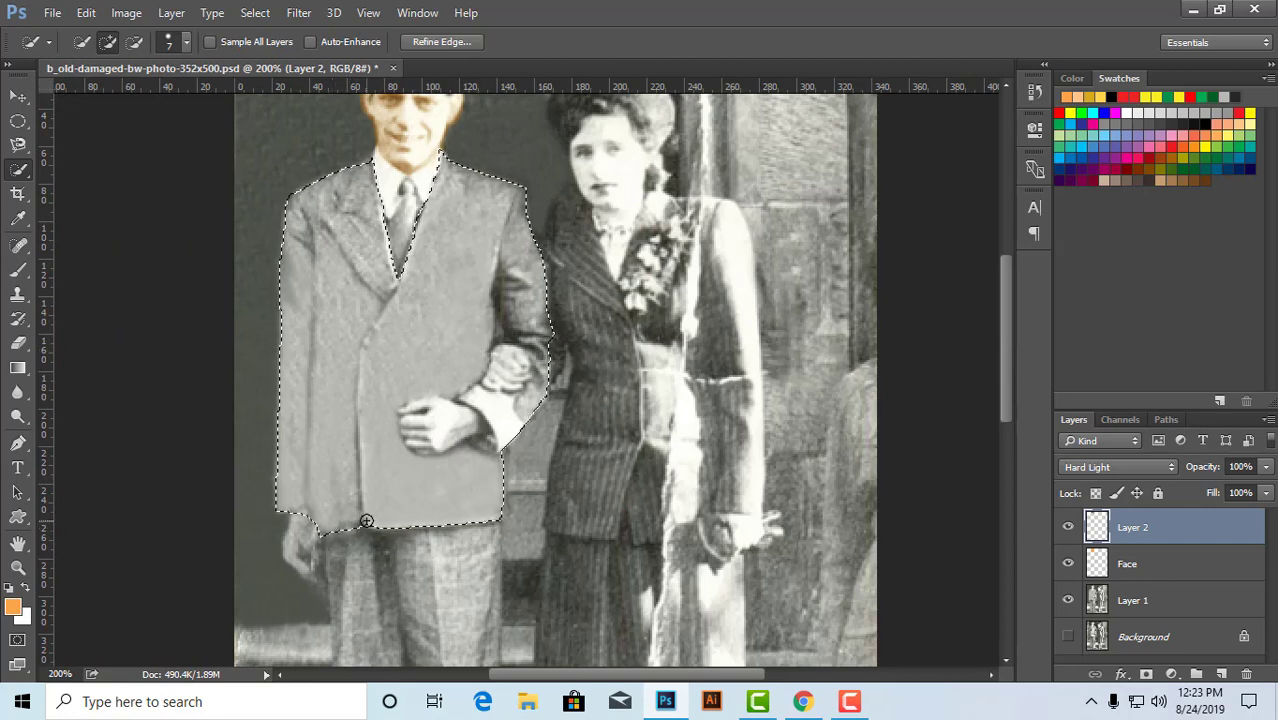
key(ctrl+d)
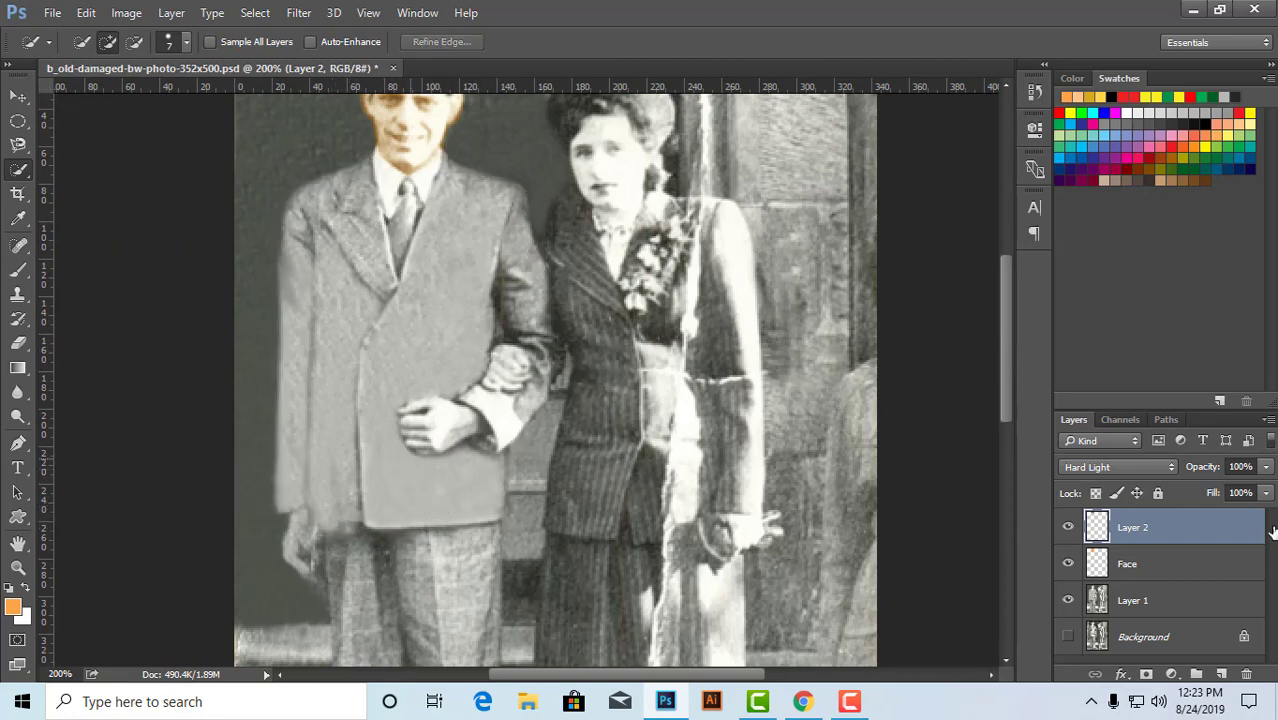
- On Layer 1, restore the jacket selection and subtract the dark gap between the man's torso and bent arm above the hand
click(1134, 608)
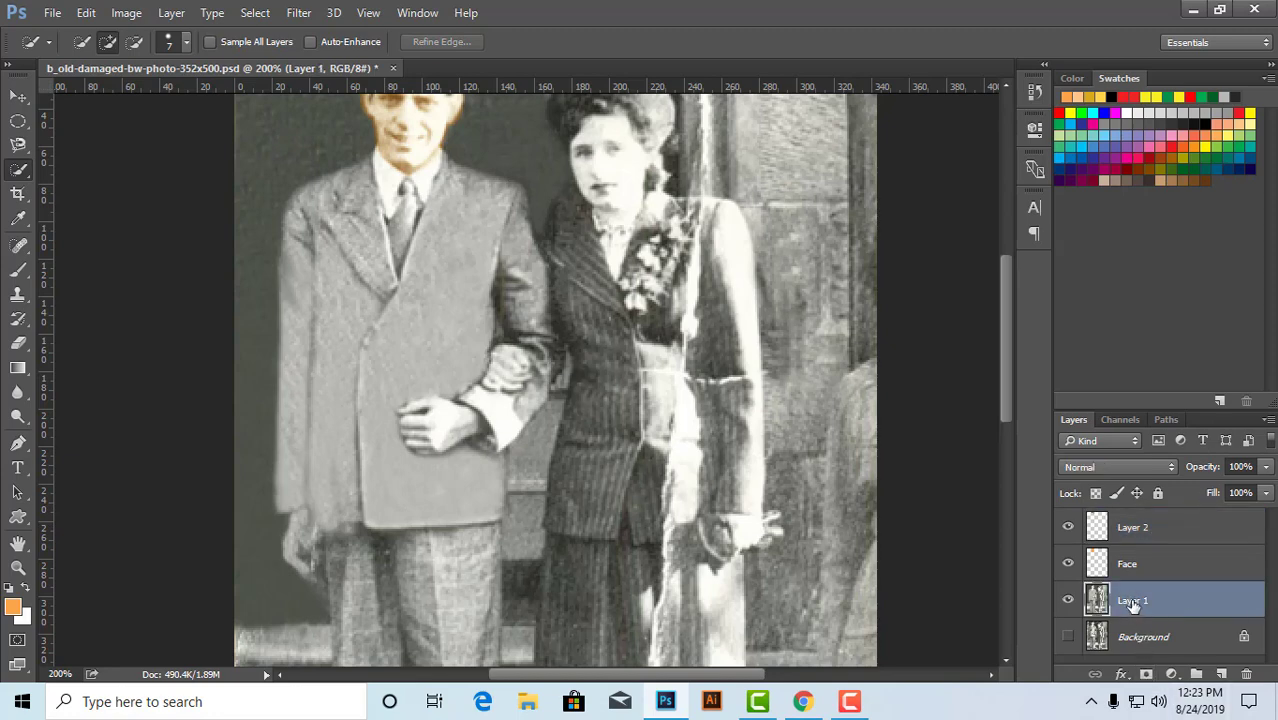
key(ctrl+shift+d)
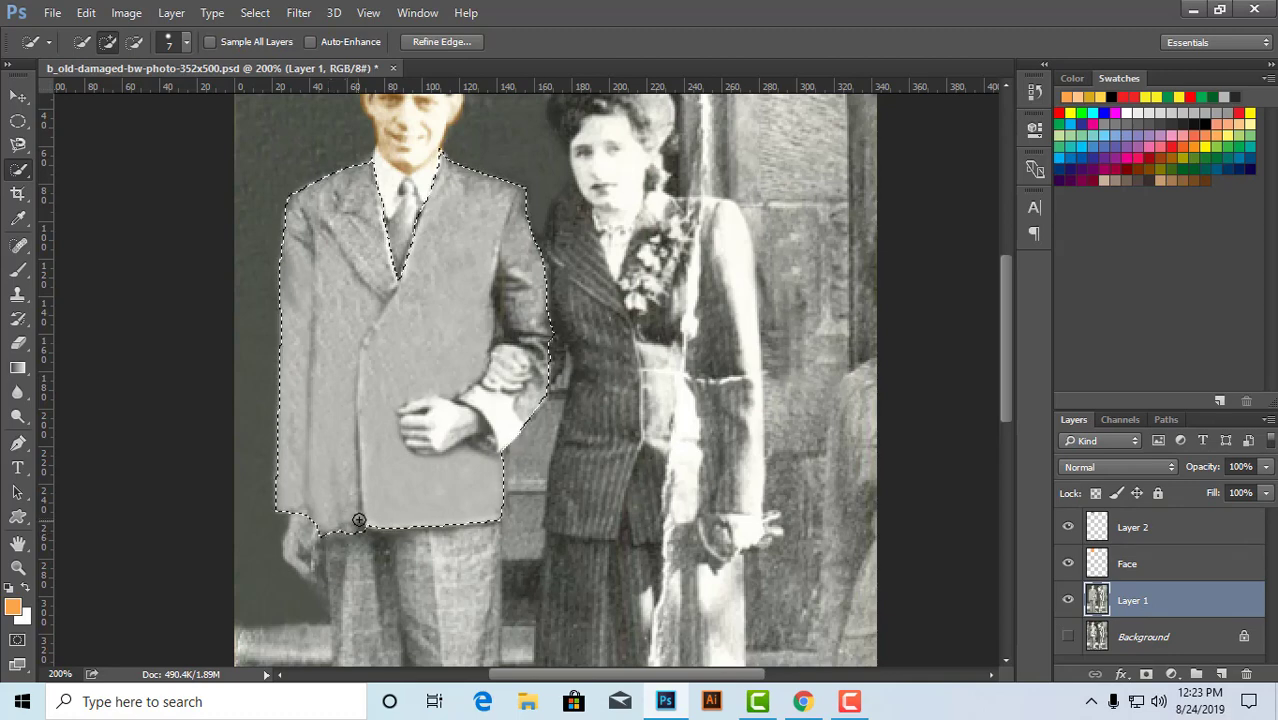
key(alt)
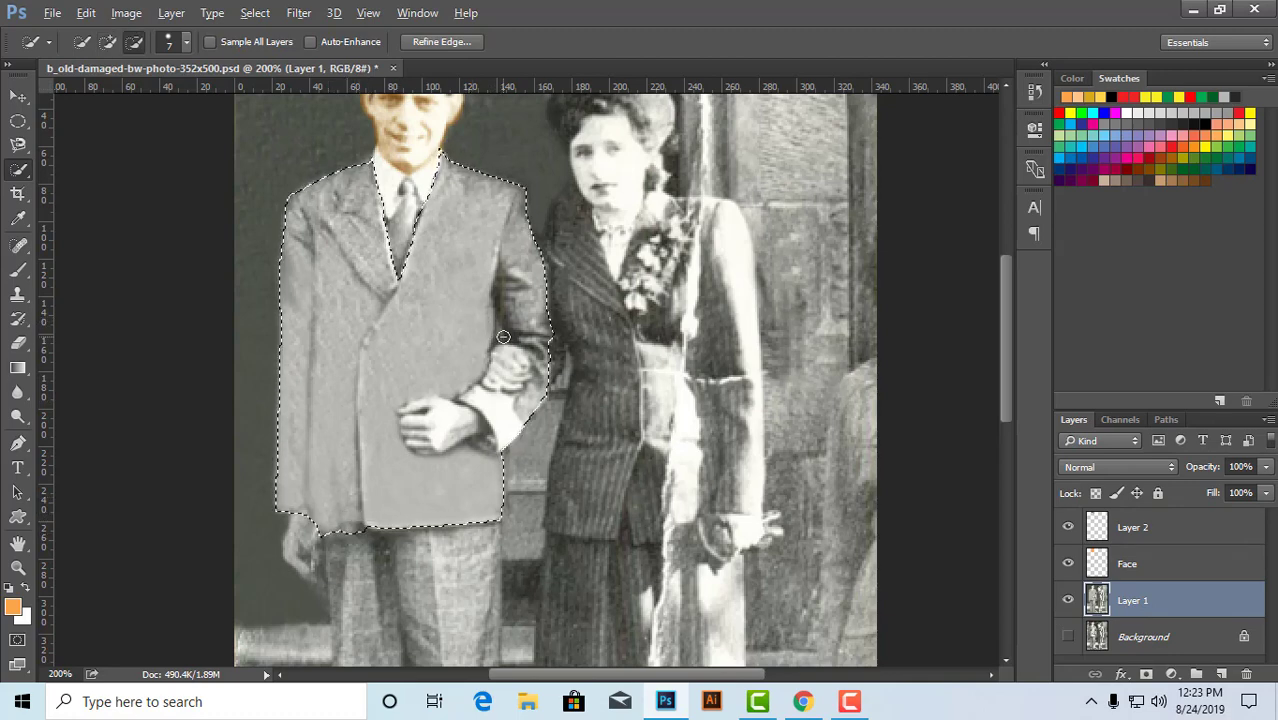
alt+click(505, 338)
scroll(552, 378, up, 3)
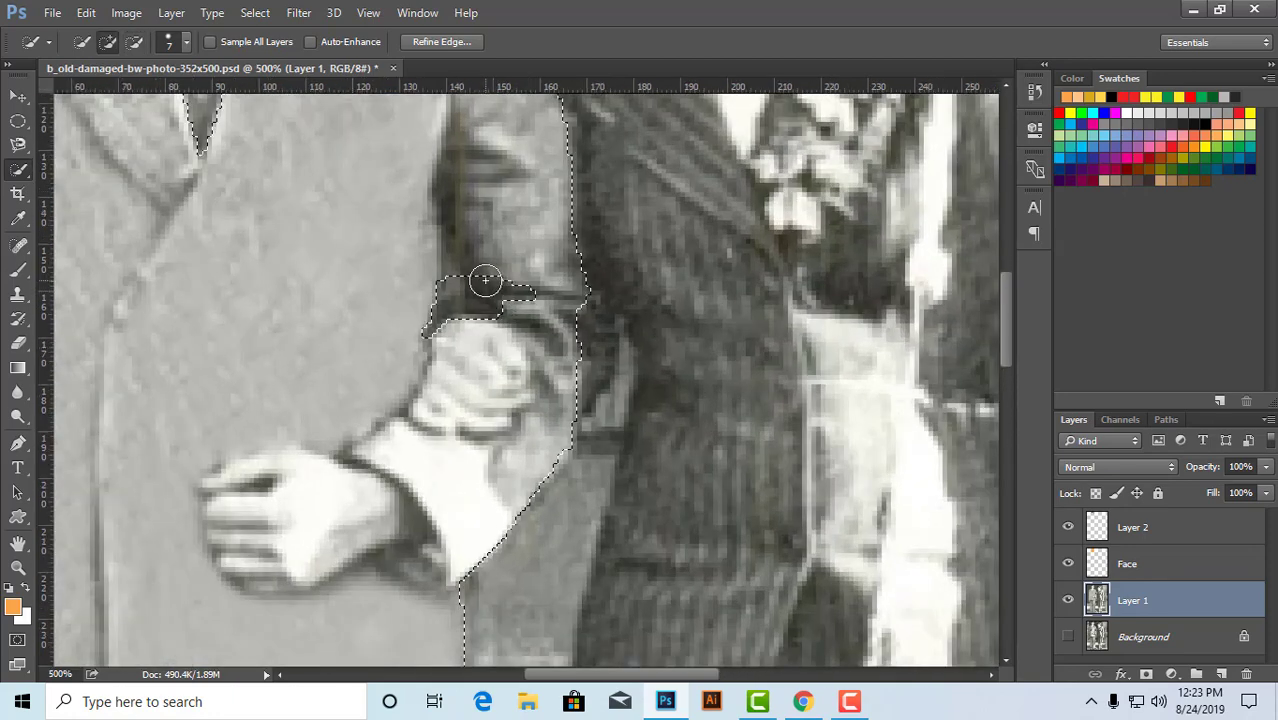
alt+click(483, 284)
mouse_move(483, 284)
mouse_down()
mouse_move(455, 226)
mouse_move(456, 142)
mouse_move(482, 174)
mouse_move(538, 161)
mouse_move(478, 127)
mouse_move(481, 315)
mouse_up()
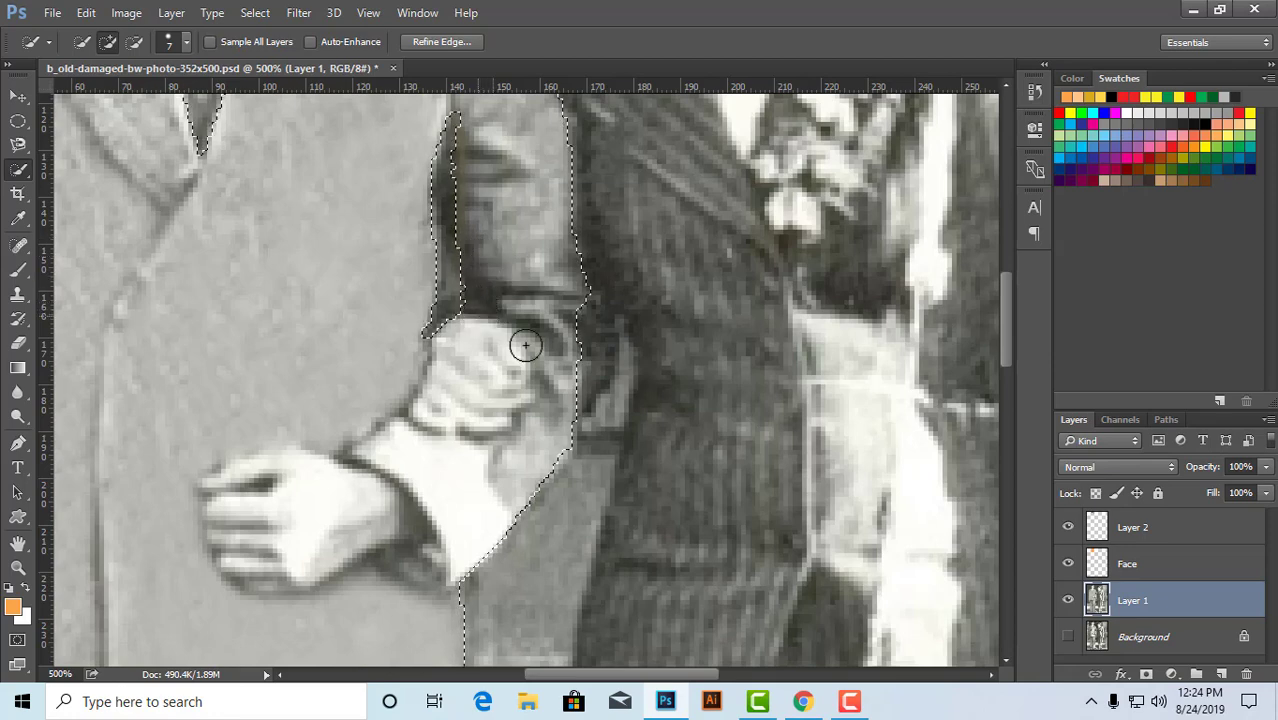
scroll(638, 379, down, 2)
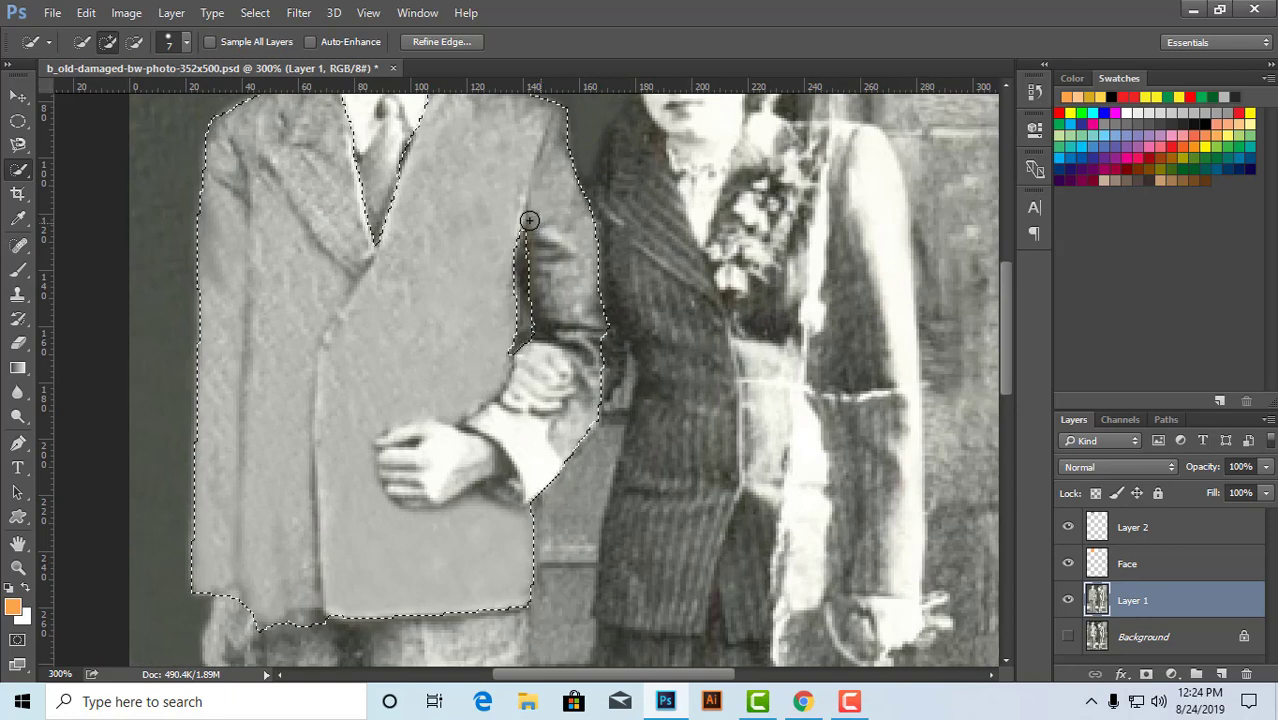
- Add the upper end of the torso-arm gap back to the jacket selection and subtract the hand resting on the man's arm
drag(531, 220, 534, 244)
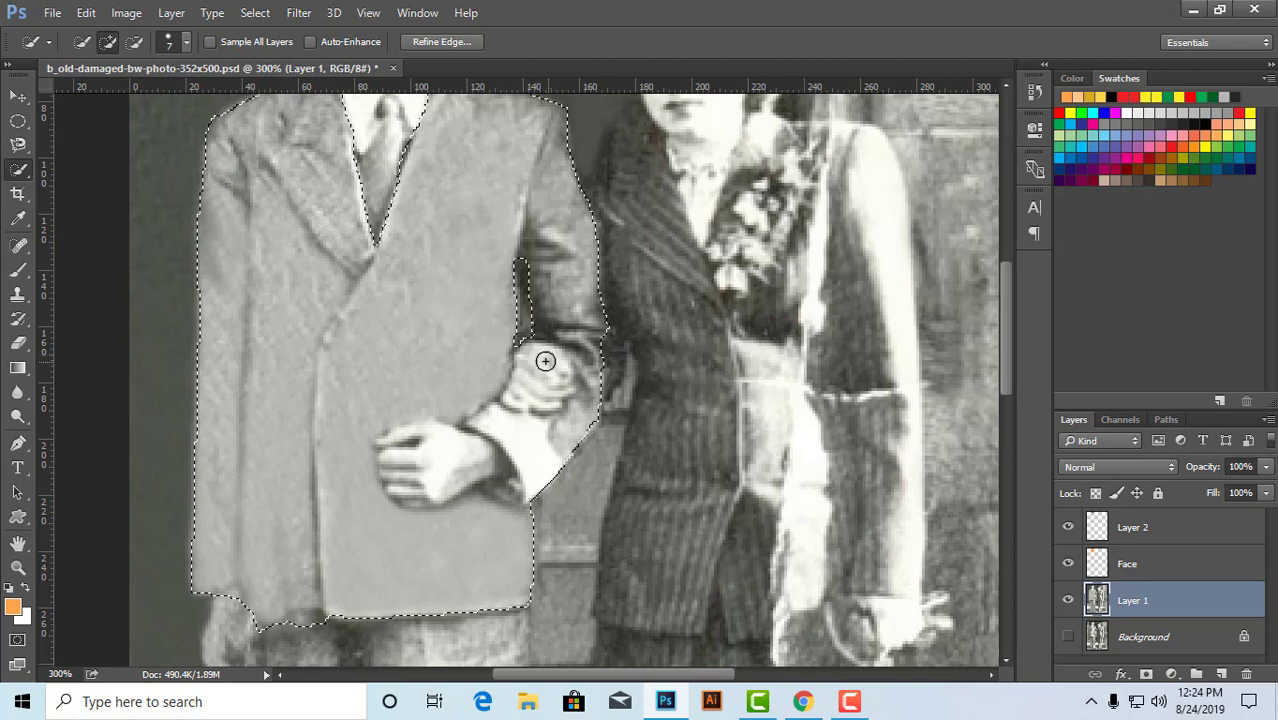
key(alt)
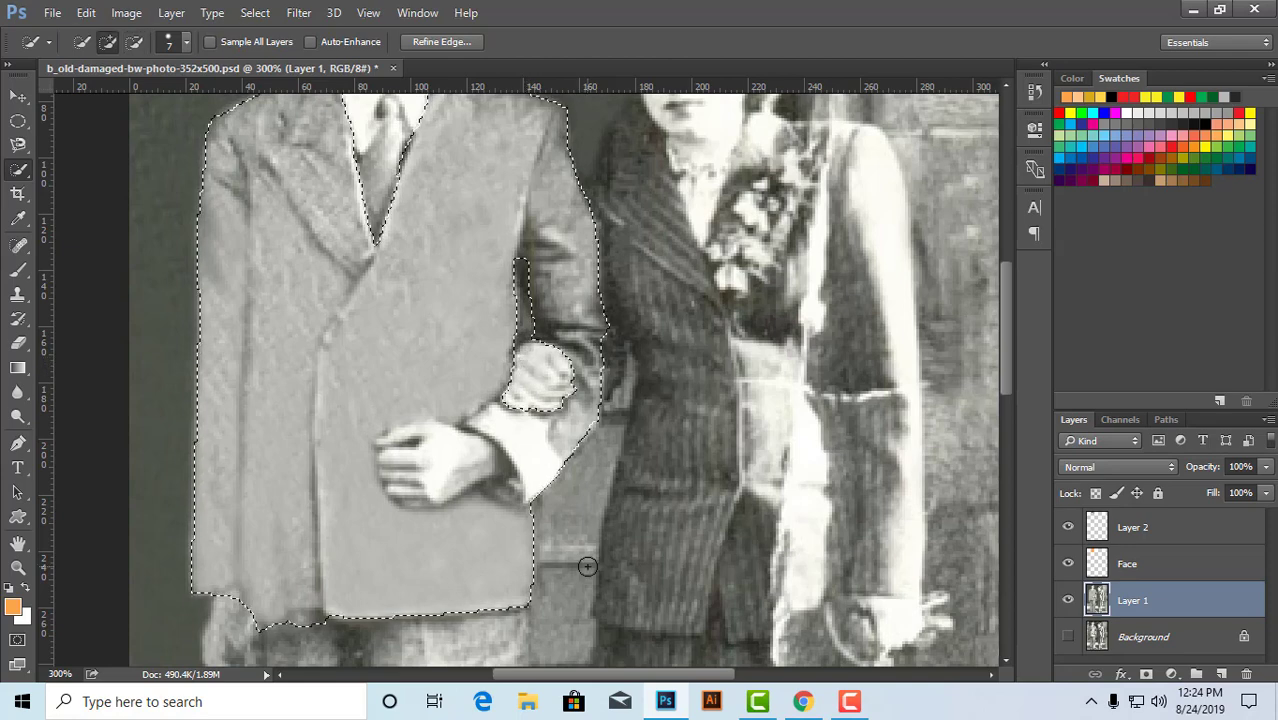
alt+click(686, 373)
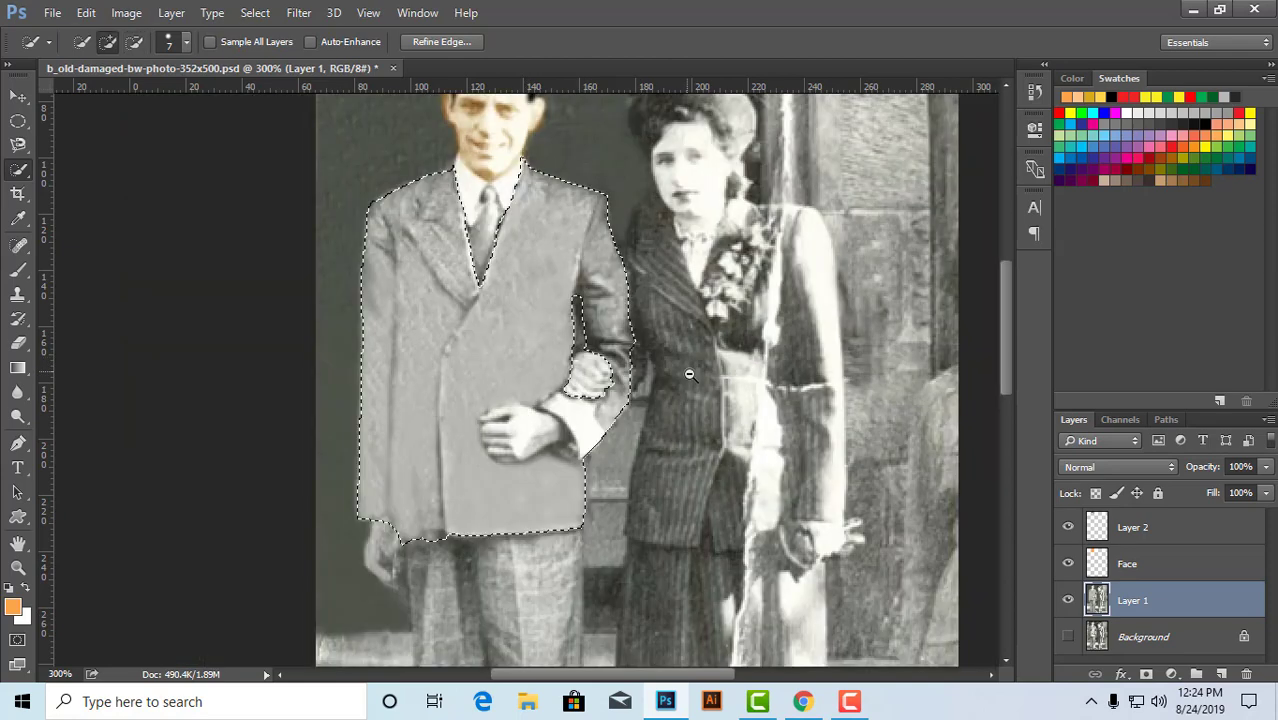
alt+click(690, 378)
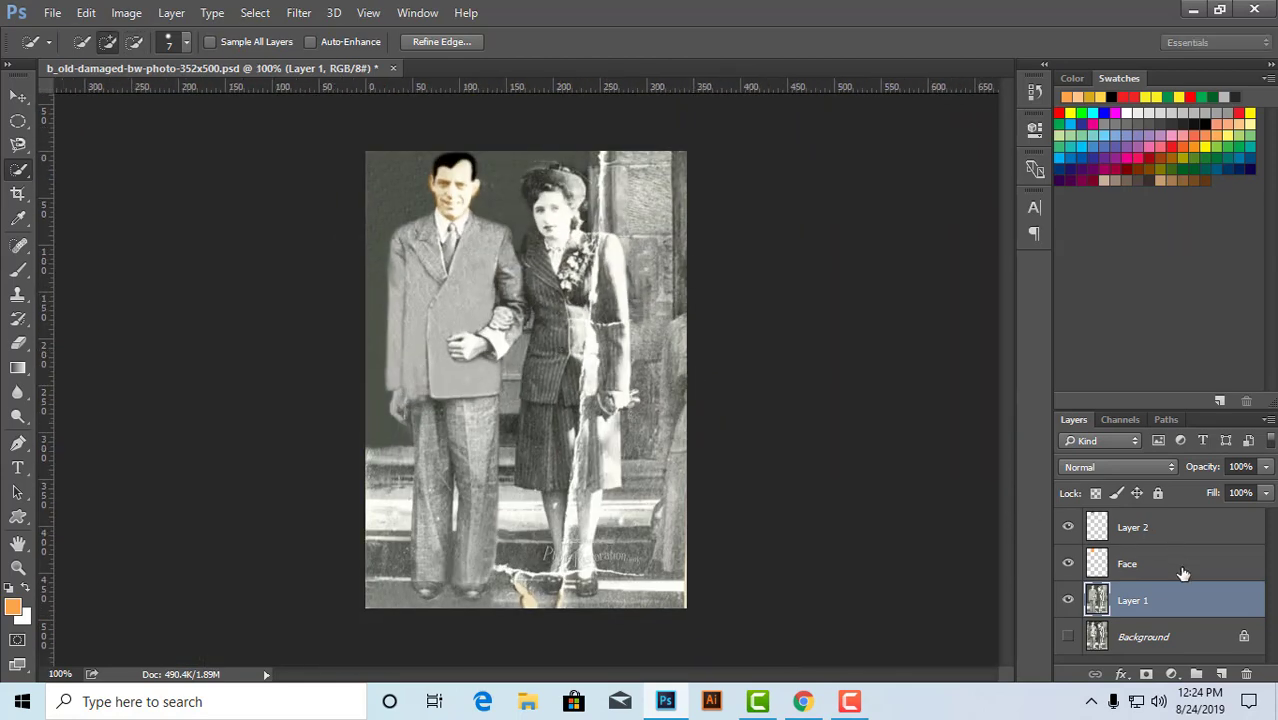
ctrl+click(528, 348)
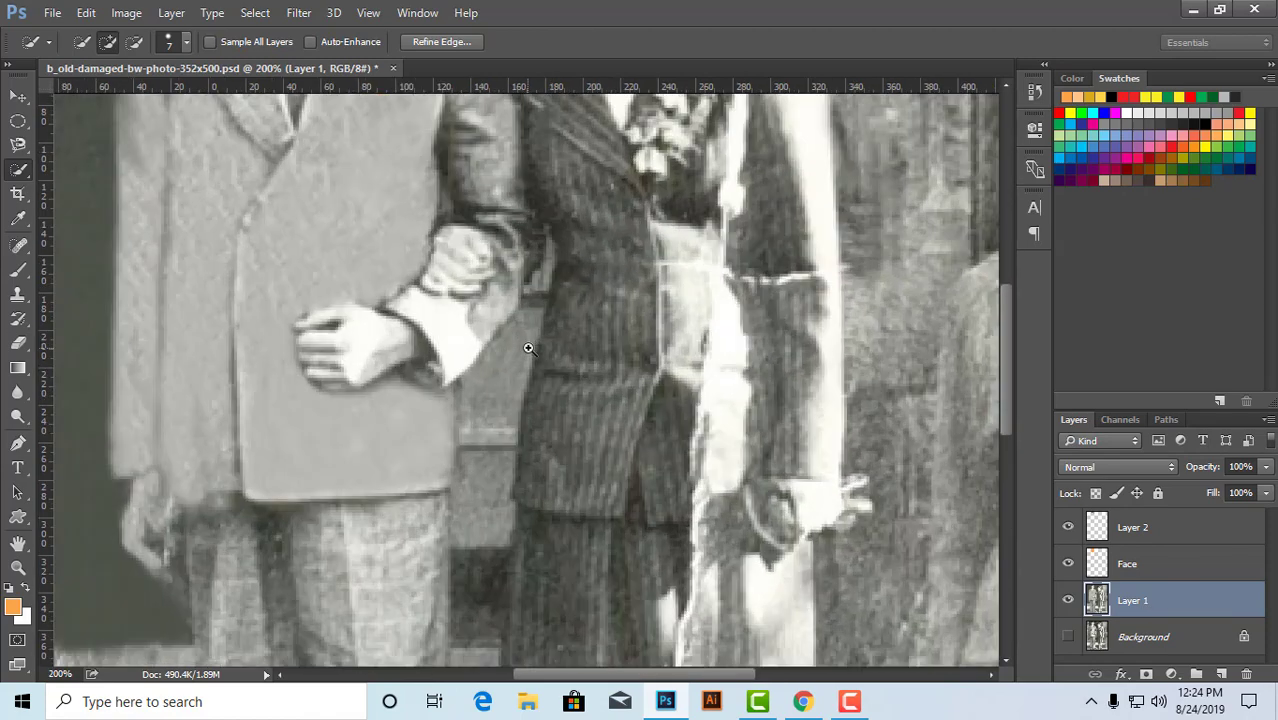
alt+click(601, 367)
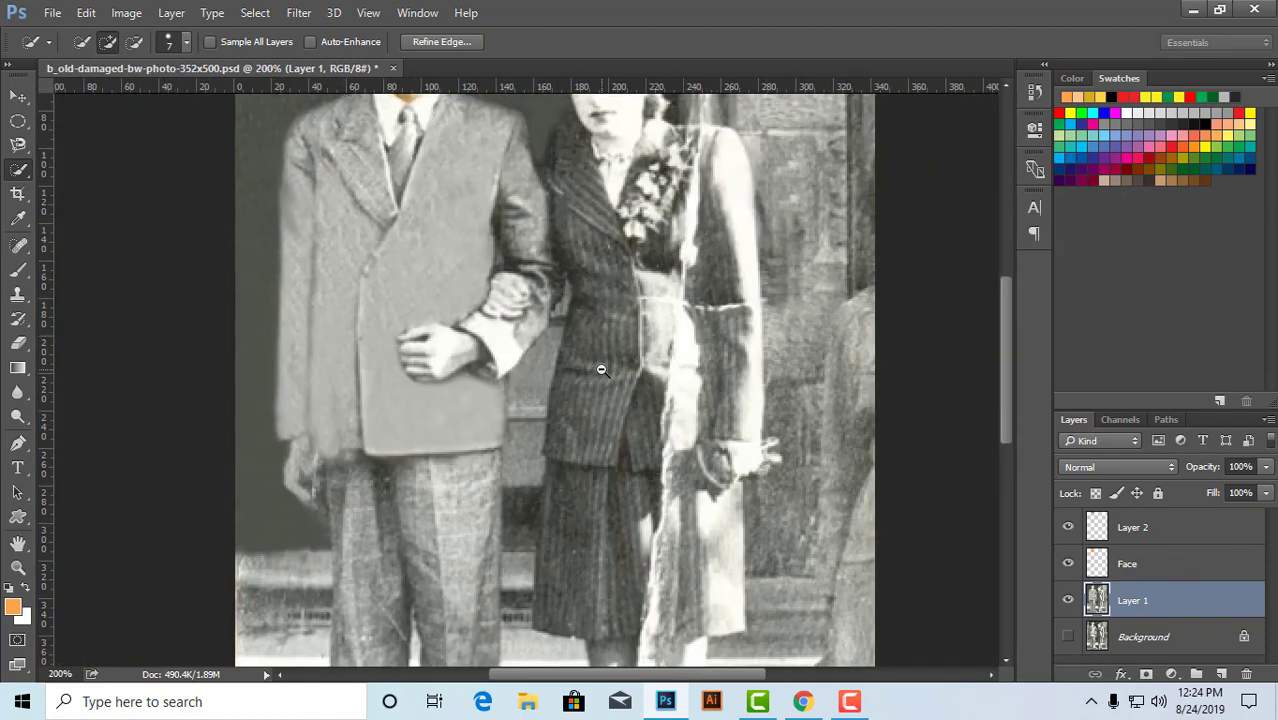
alt+click(601, 370)
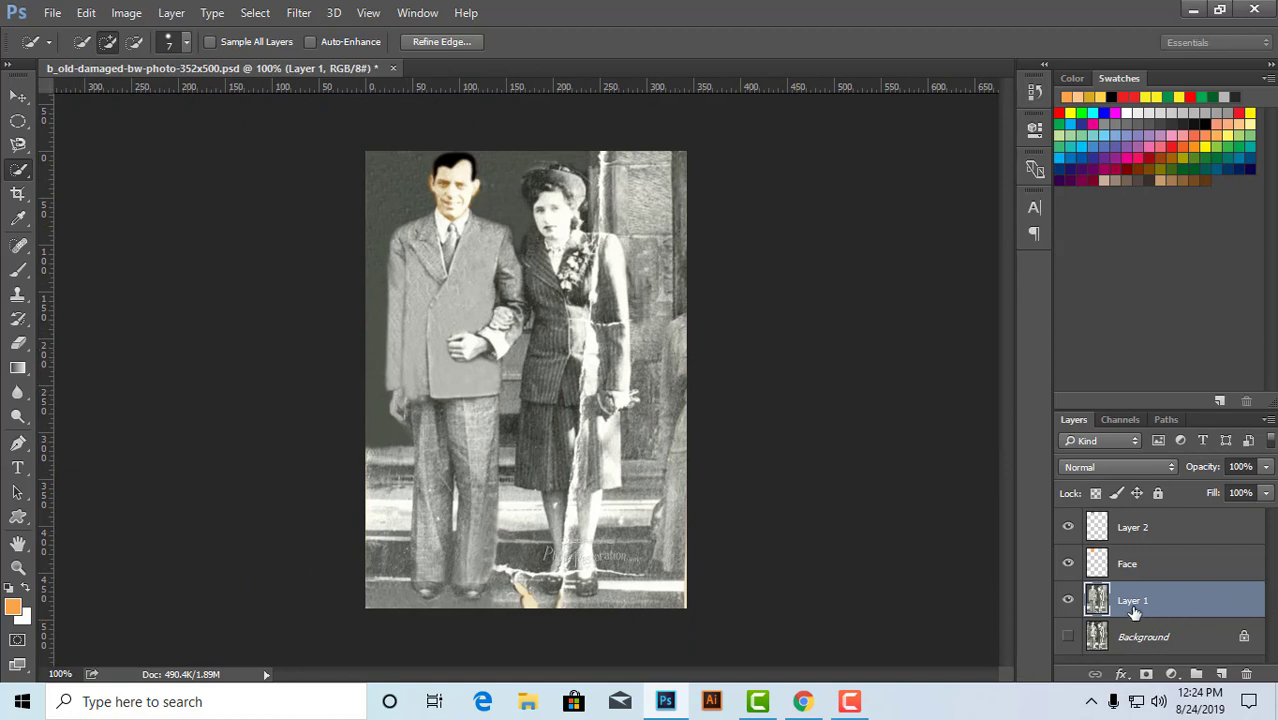
- Create a new layer named Court above Layer 1
key(ctrl+shift+n)
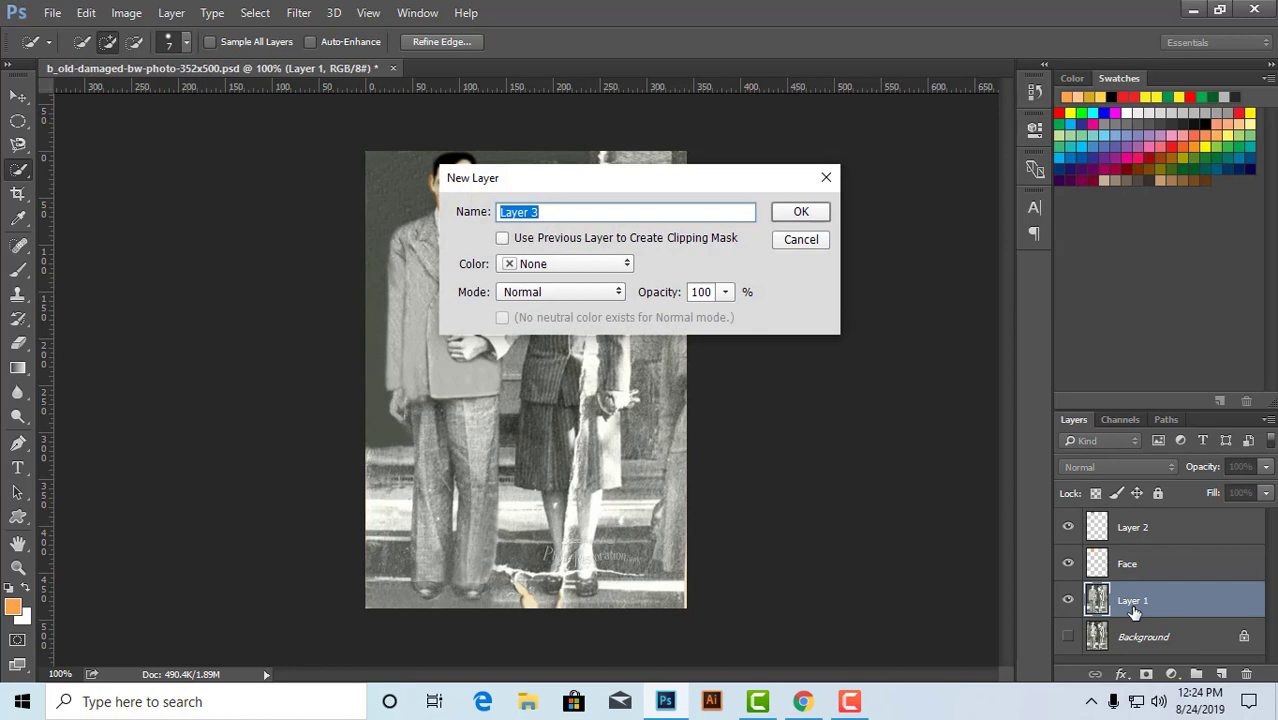
text(Court)
key(Return)
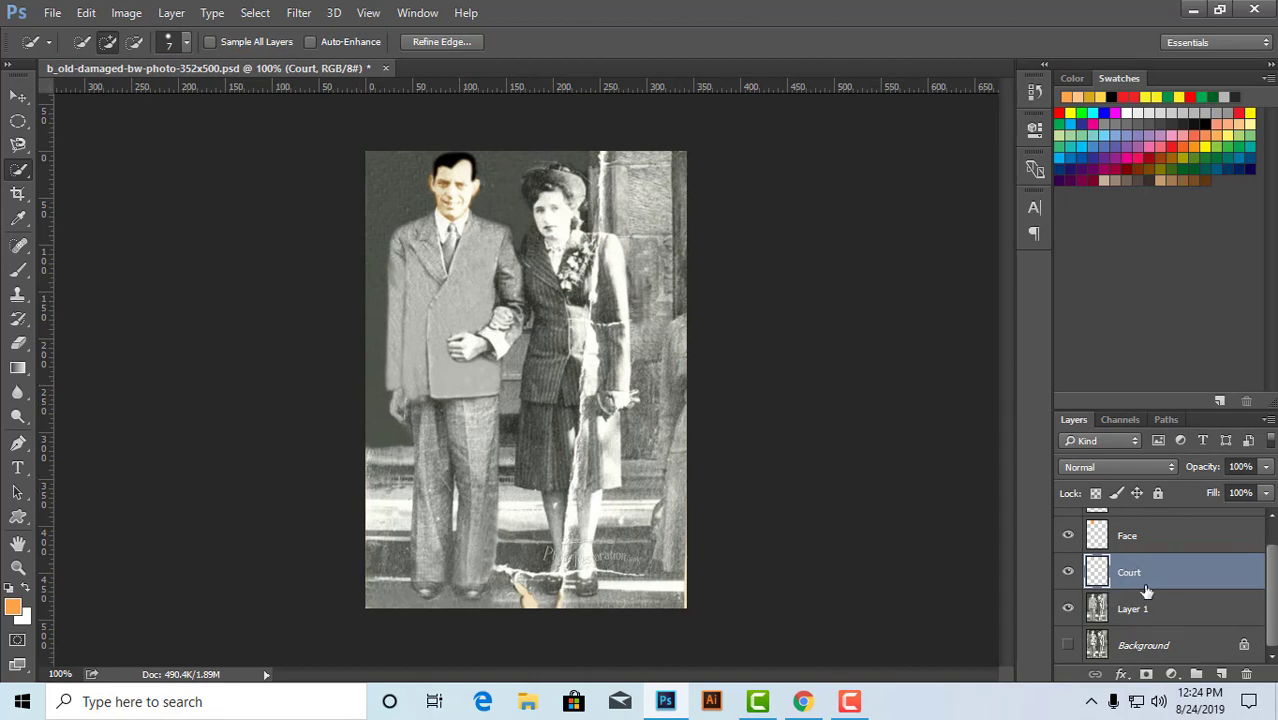
- Set the foreground color to dark green #376604 and fill the jacket selection with it on the Court layer
click(14, 607)
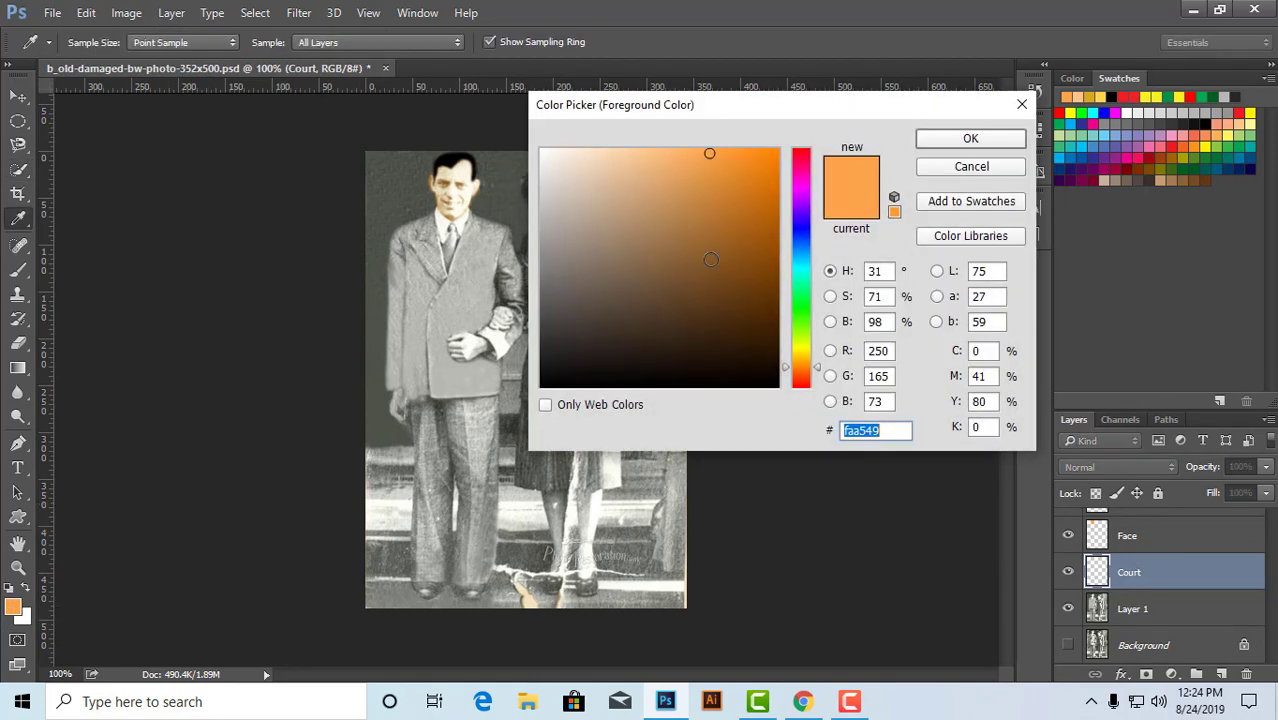
click(800, 329)
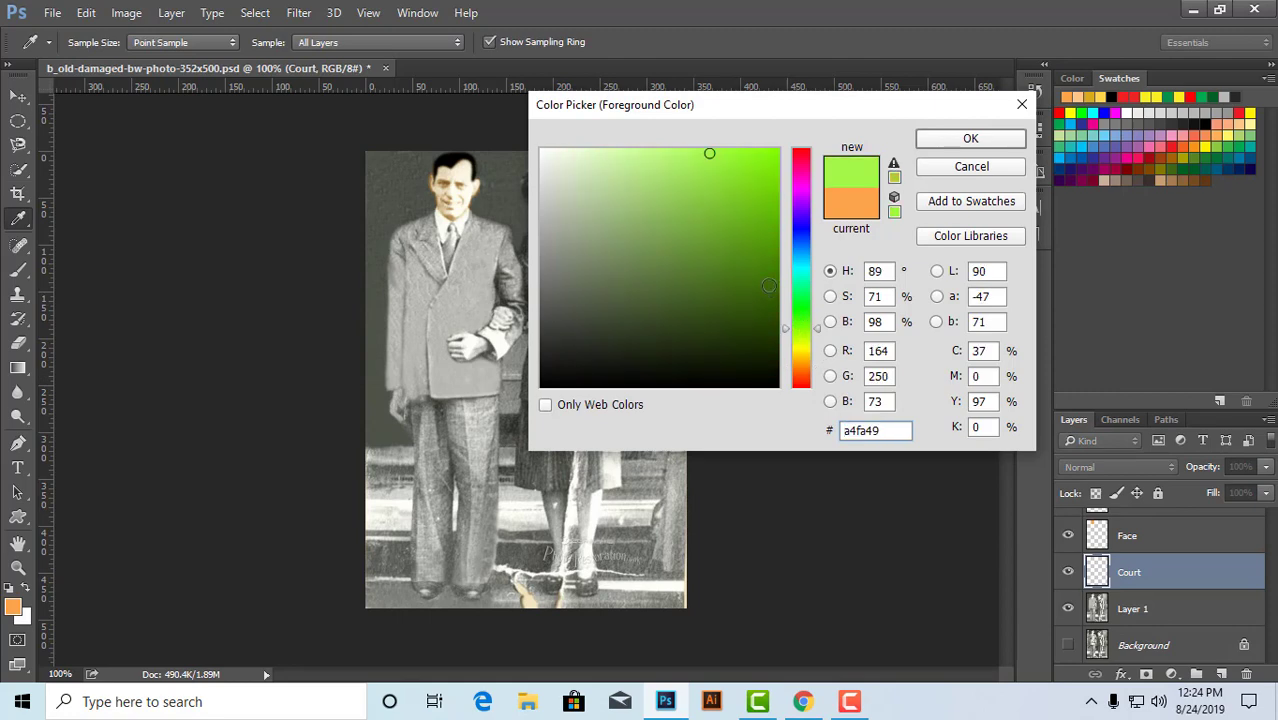
drag(768, 286, 770, 292)
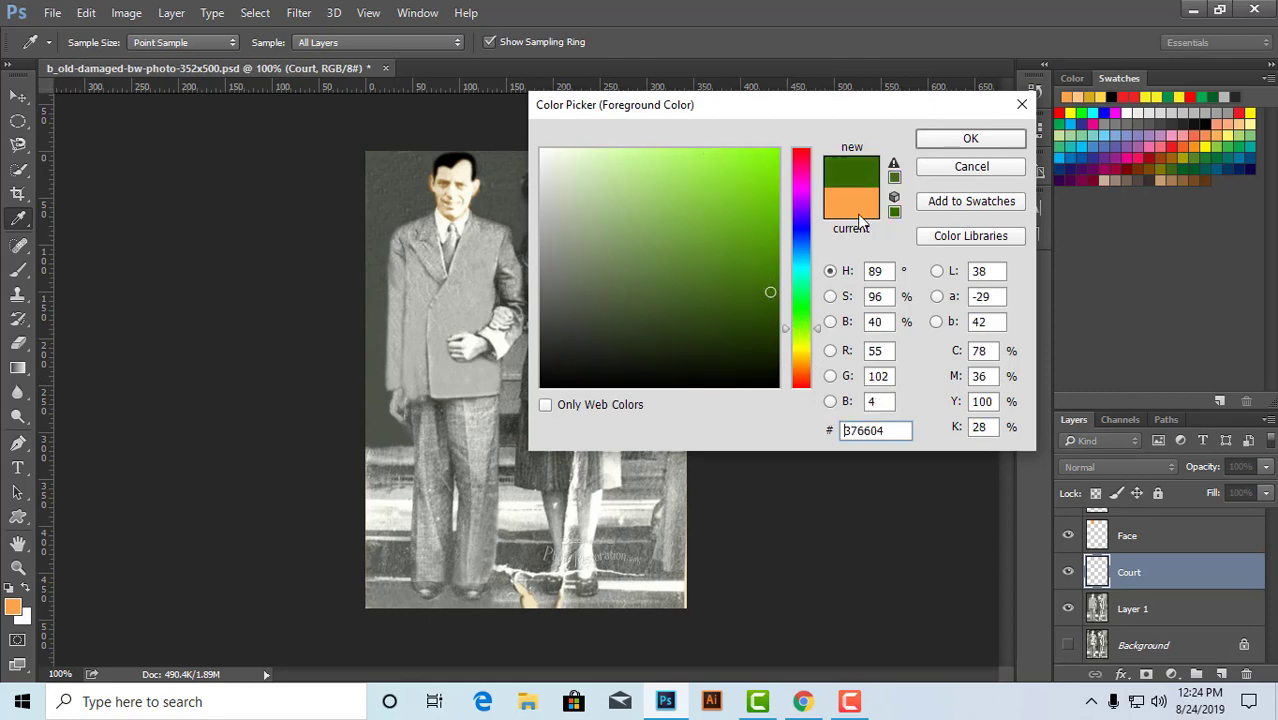
click(969, 139)
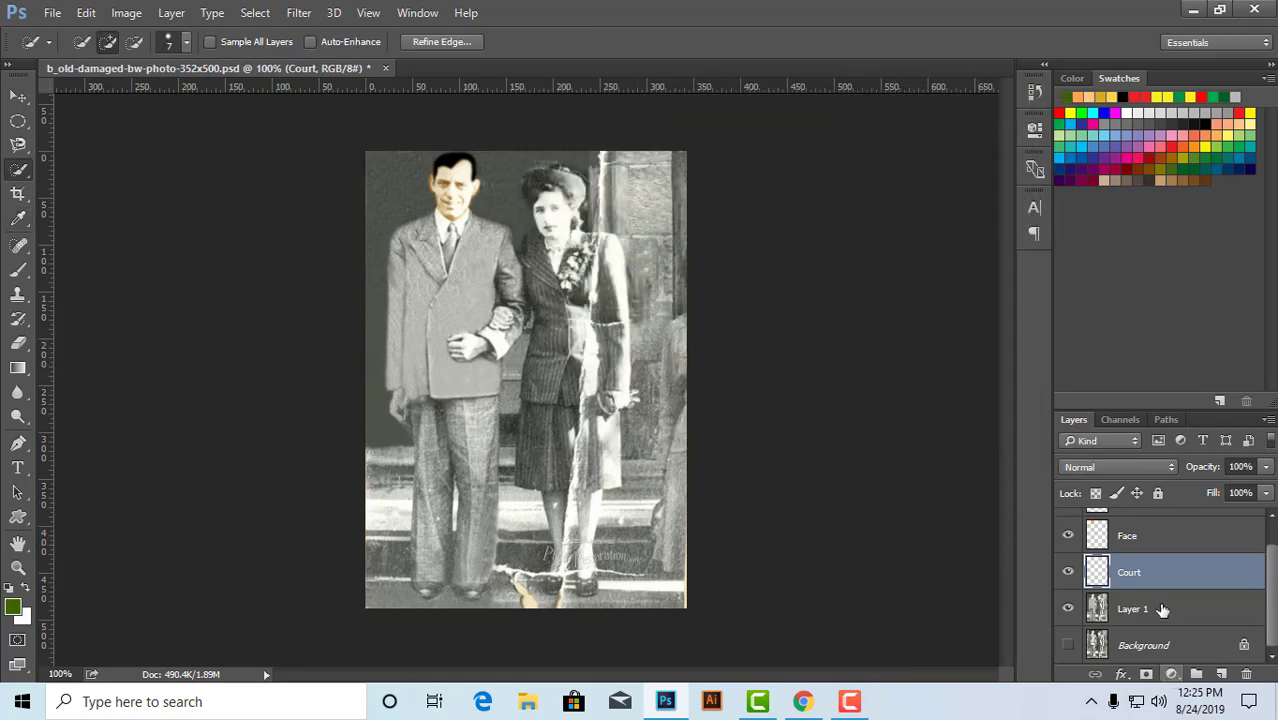
key(alt+BackSpace)
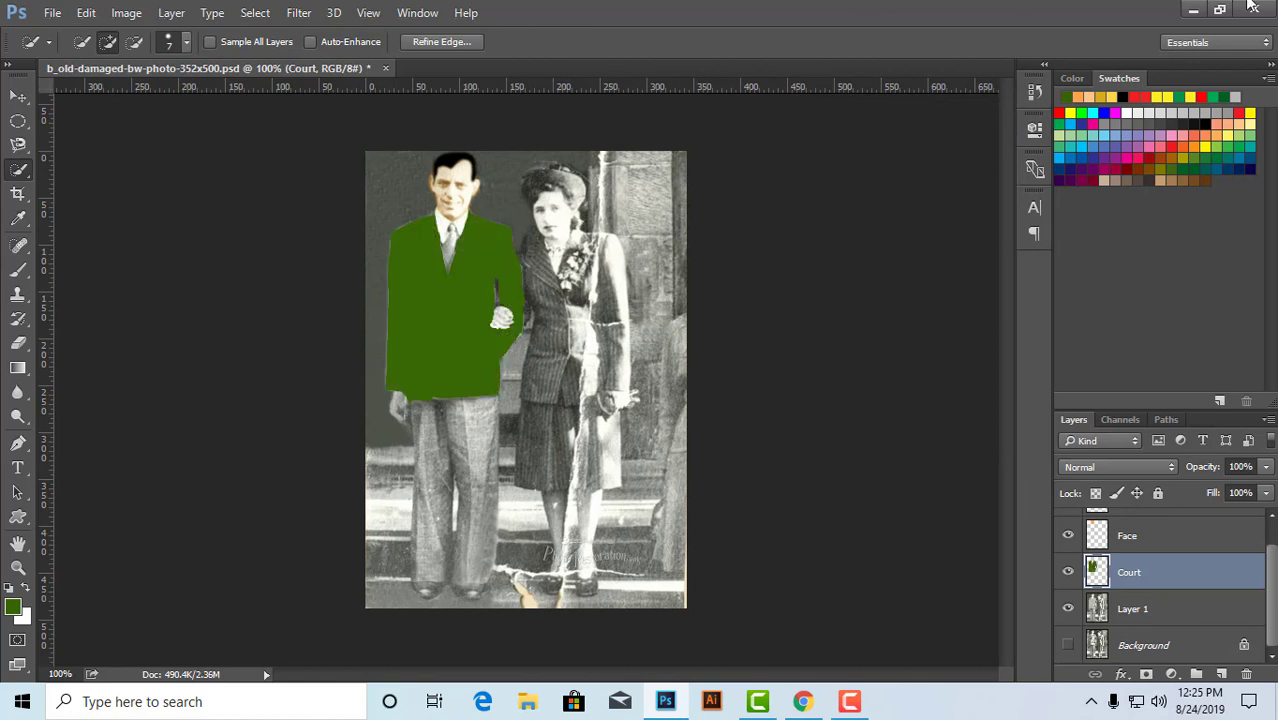
- Try the Multiply and Color Dodge blend modes on the Court layer and settle on Screen
click(1120, 467)
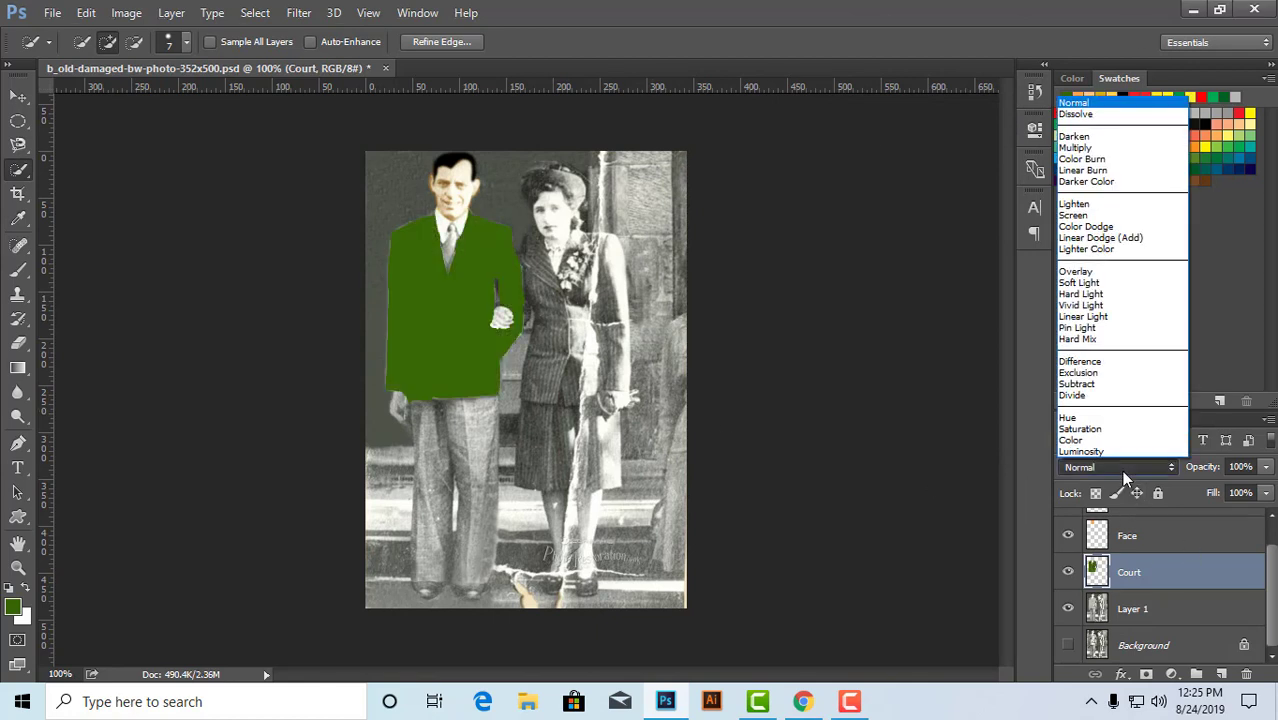
click(1108, 140)
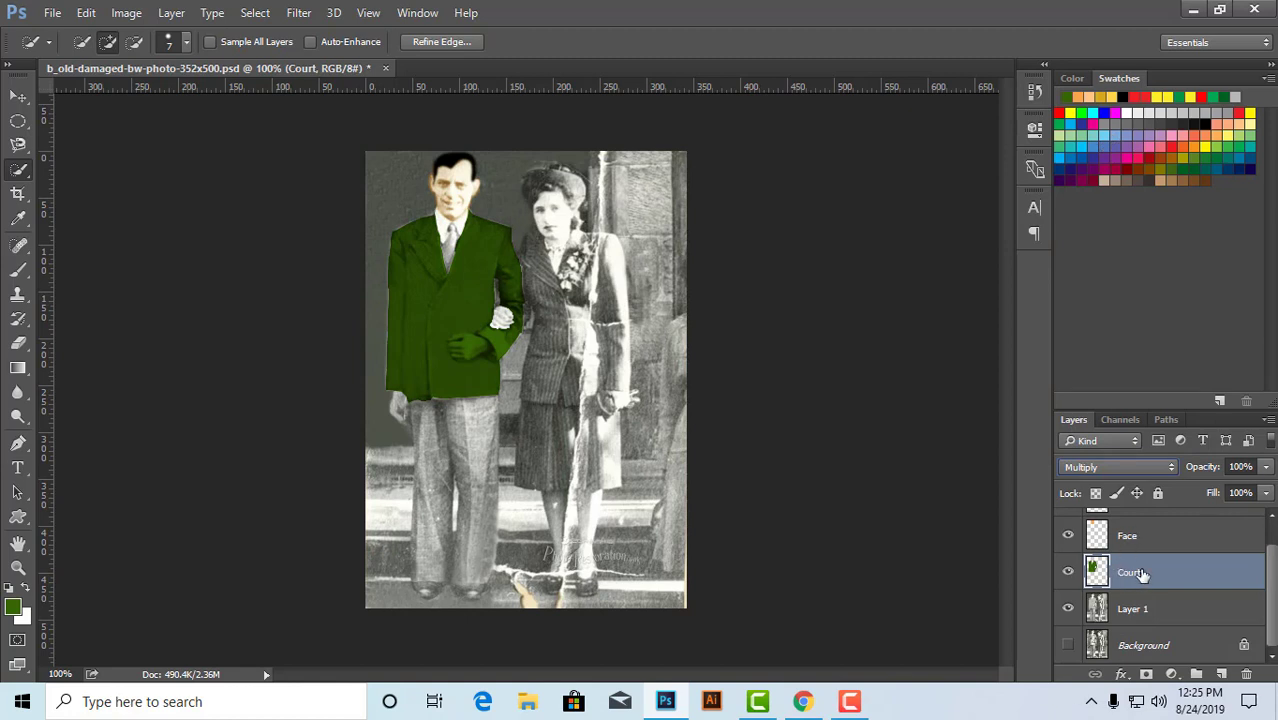
click(1106, 466)
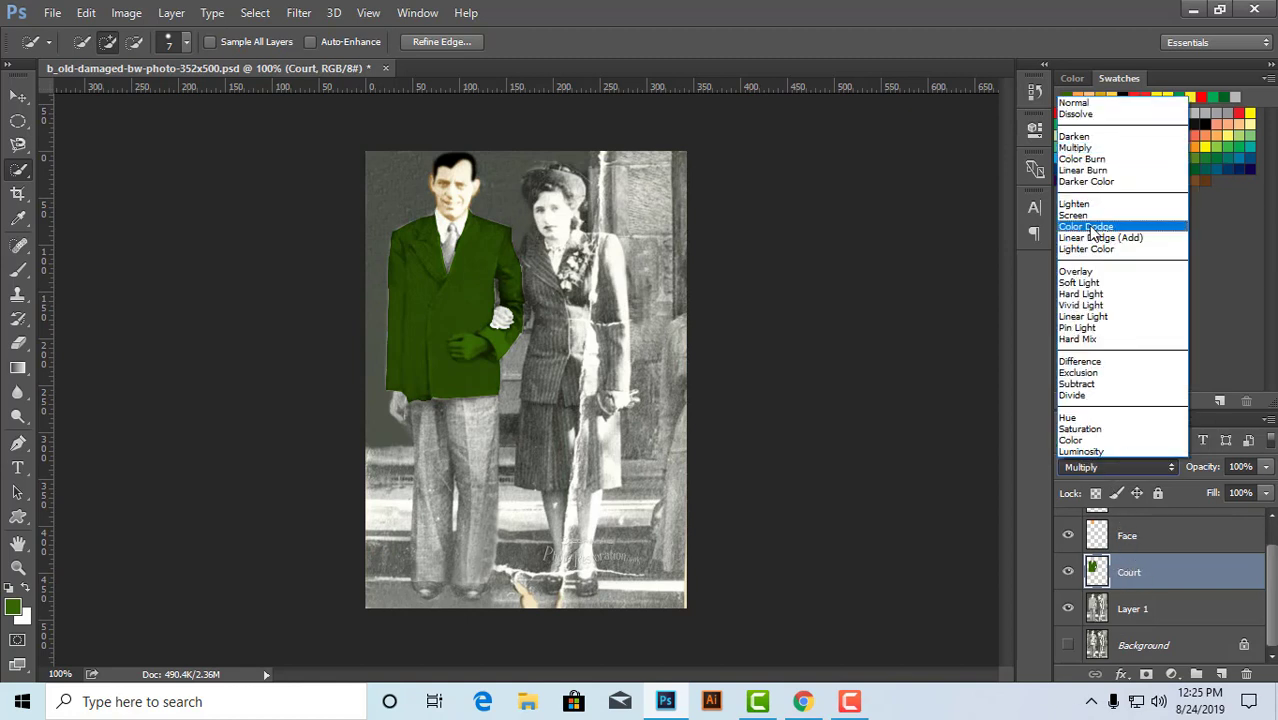
click(1084, 222)
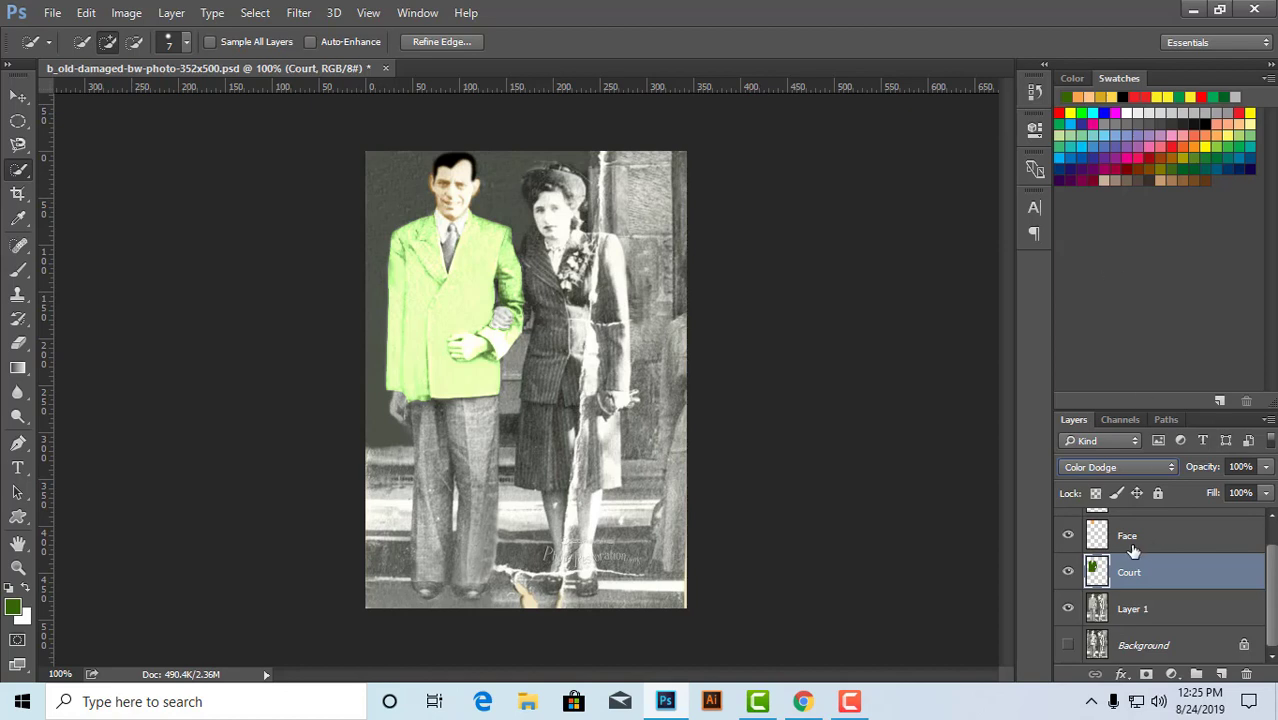
click(1119, 466)
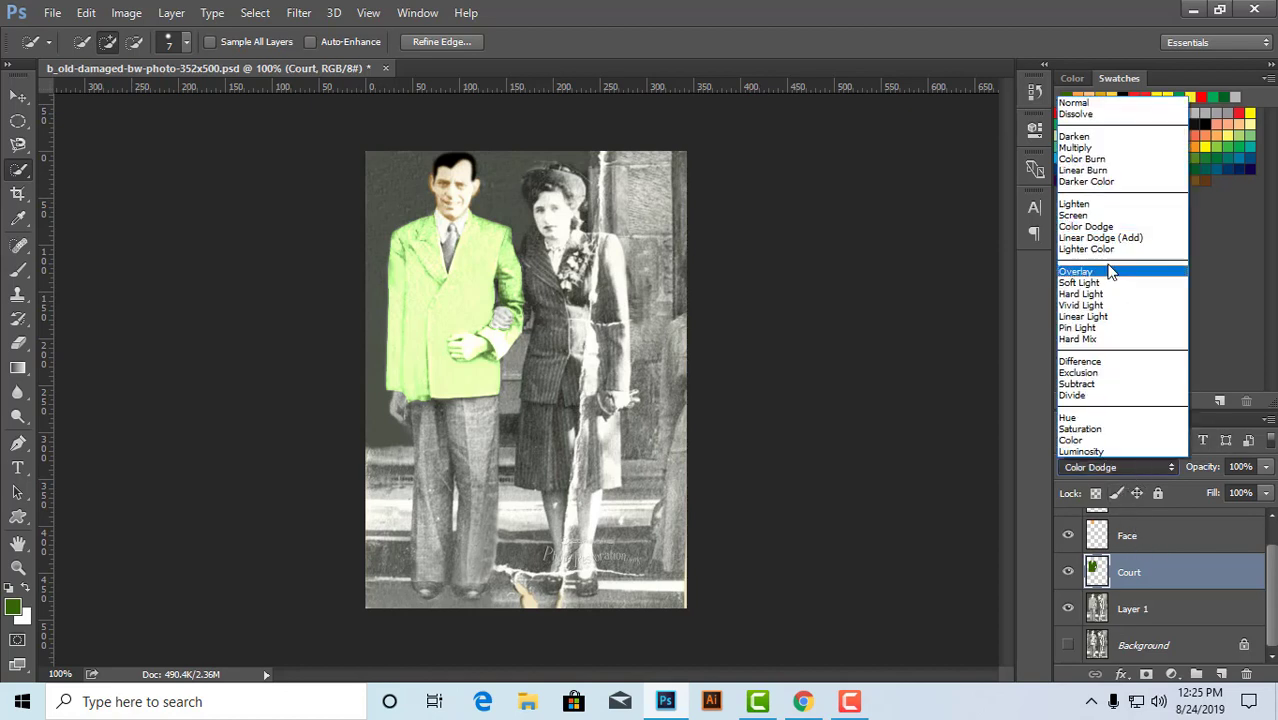
click(1086, 219)
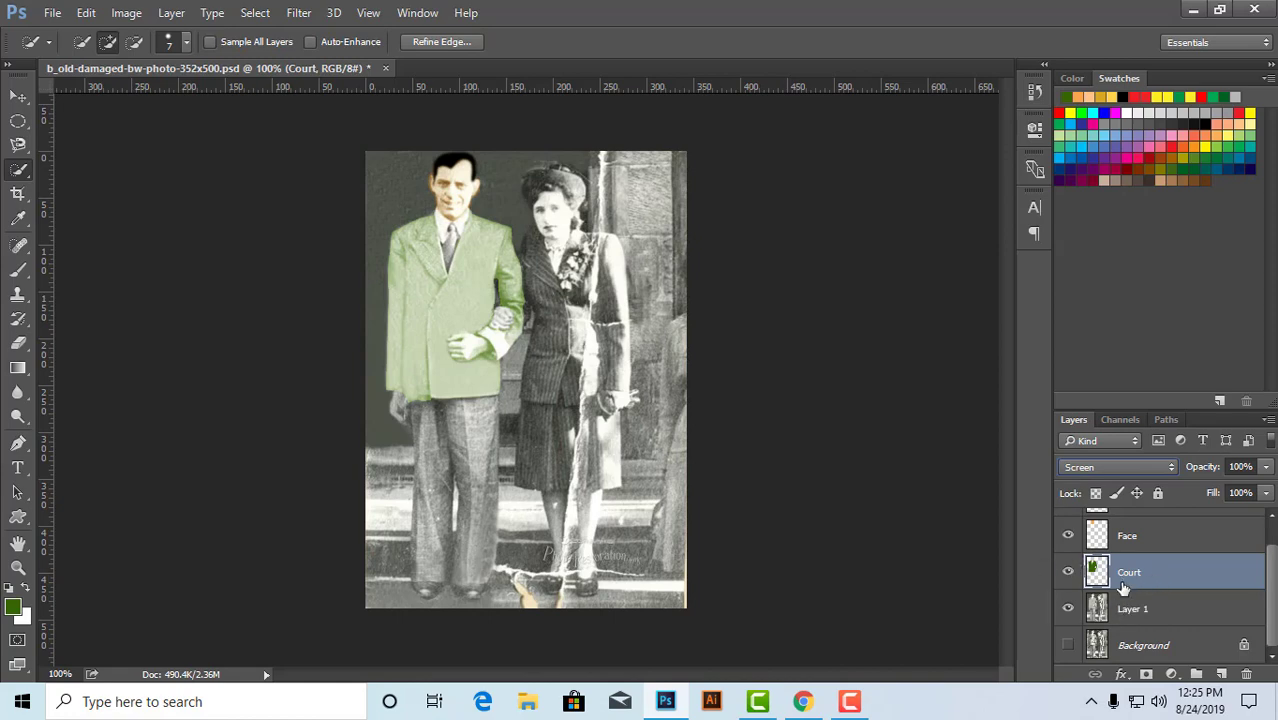
- Set the foreground color to medium grey #717271 and refill the jacket on the Court layer with it
click(14, 607)
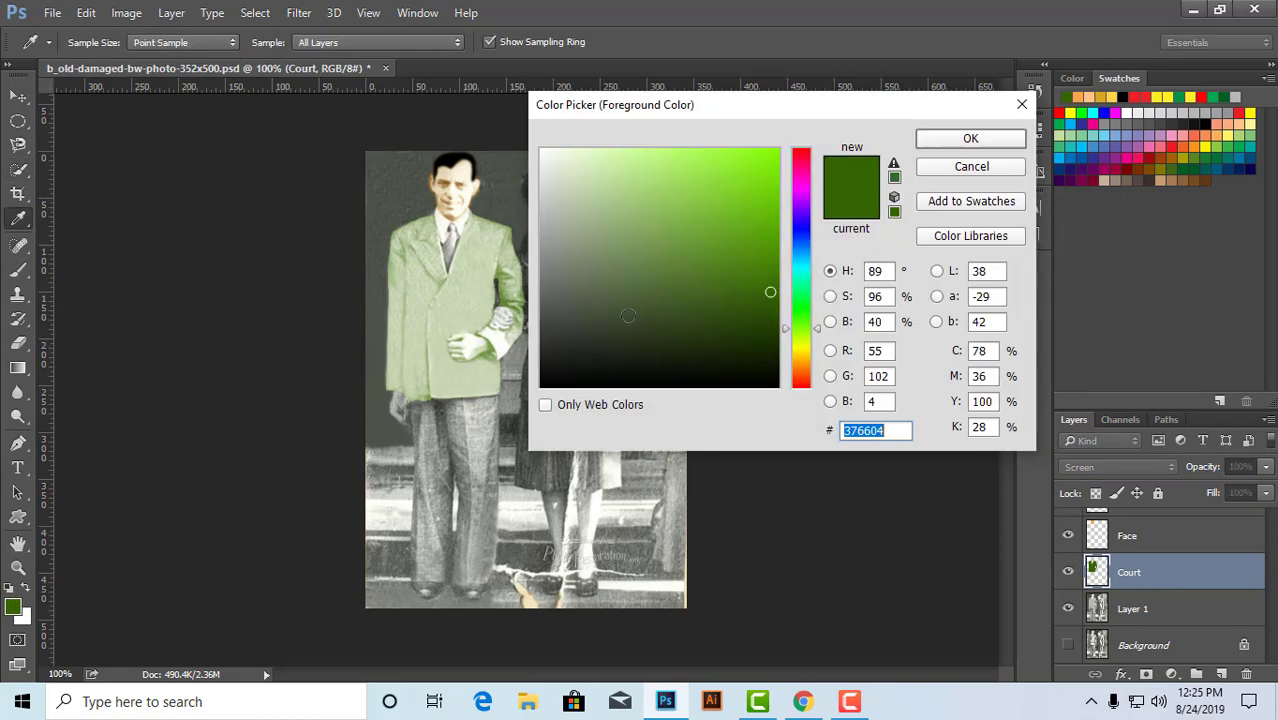
click(548, 248)
drag(548, 248, 543, 280)
click(971, 139)
key(w)
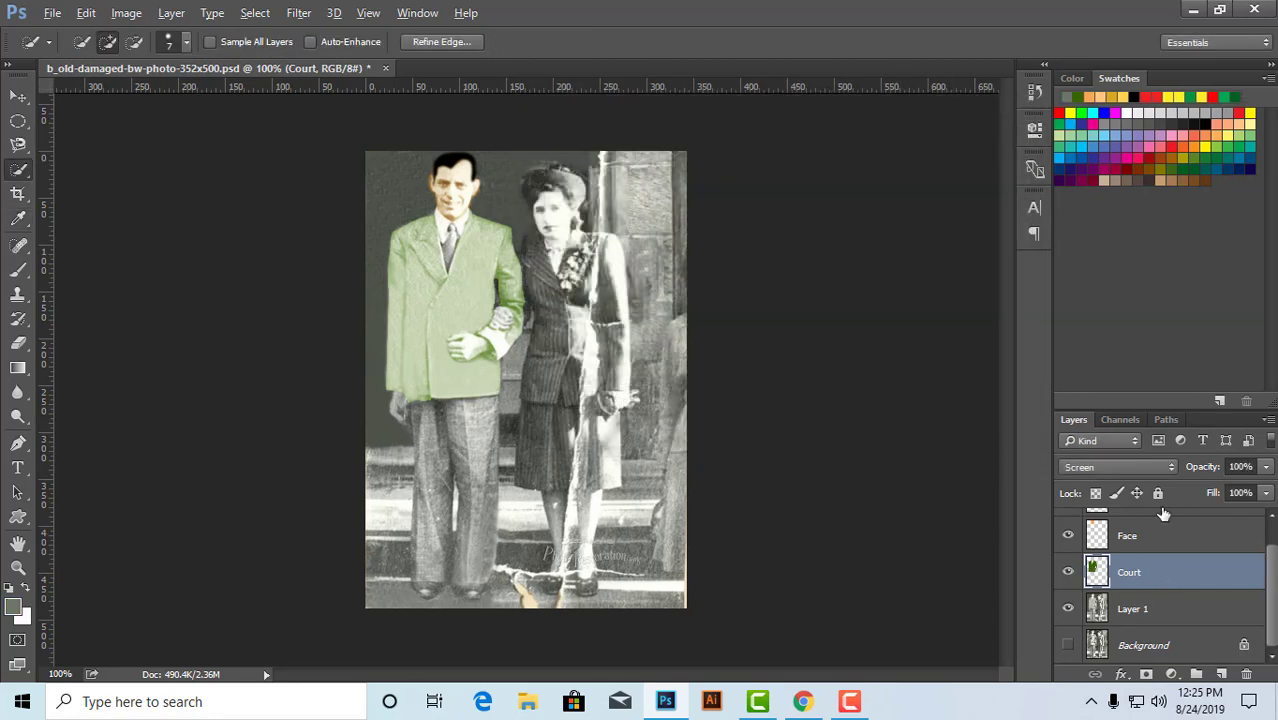
key(alt+shift+BackSpace)
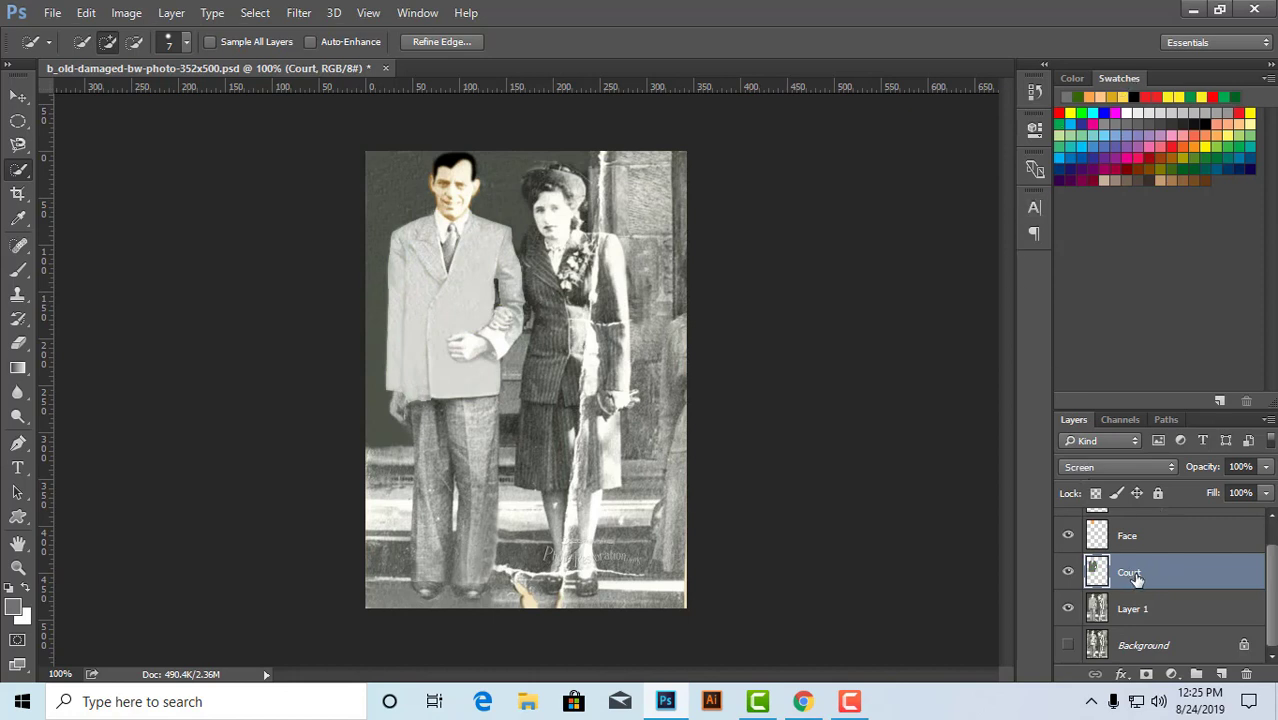
- Set the foreground color to near-black #010101 and refill the jacket on the Court layer with it
click(16, 613)
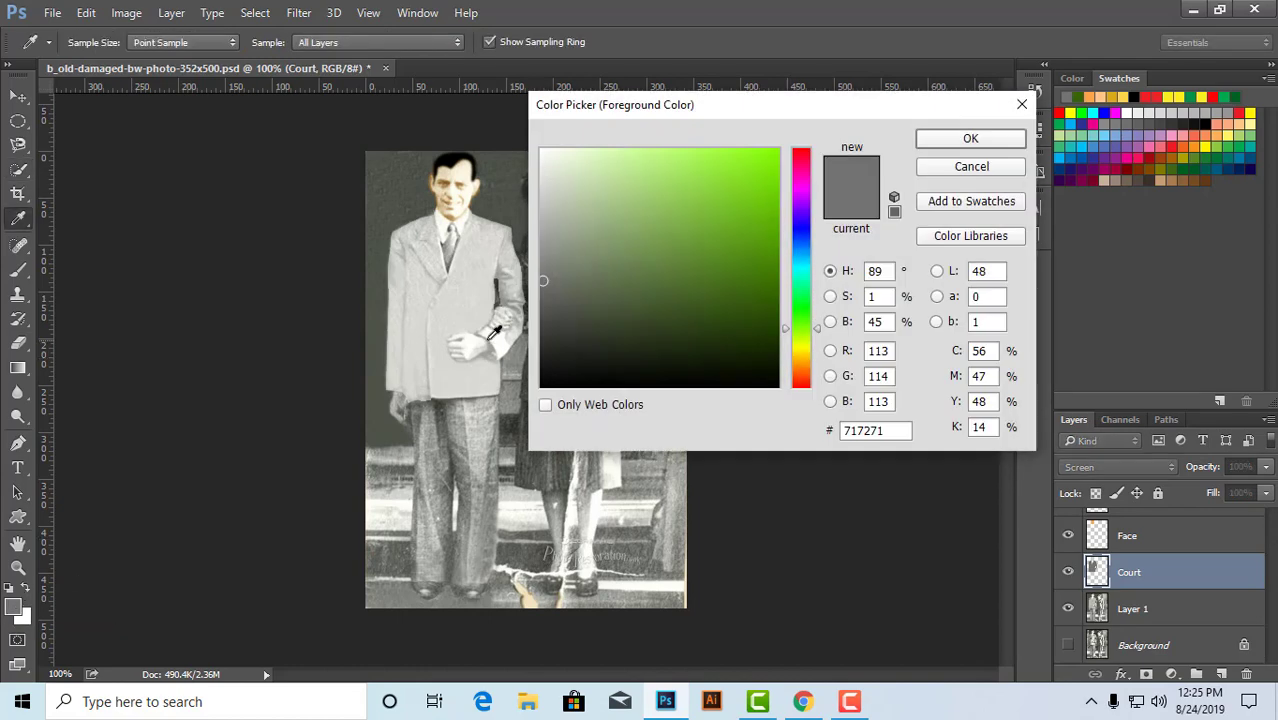
drag(543, 280, 547, 387)
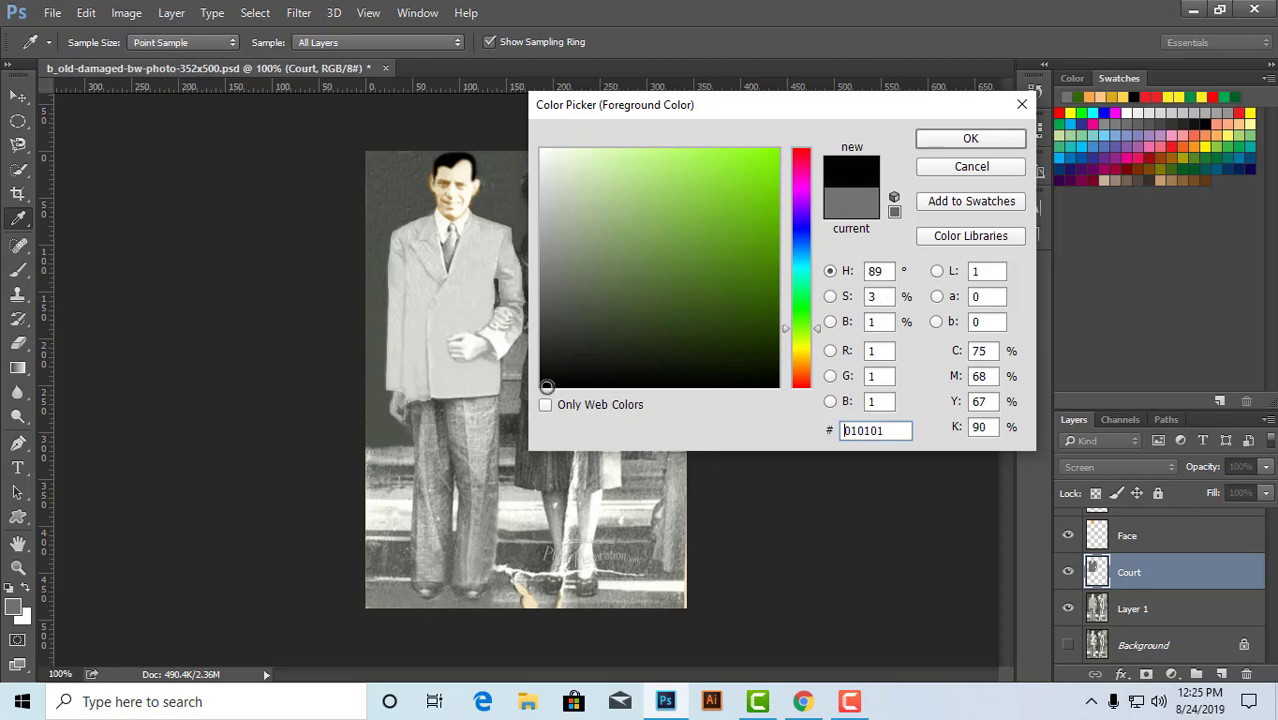
click(970, 138)
key(w)
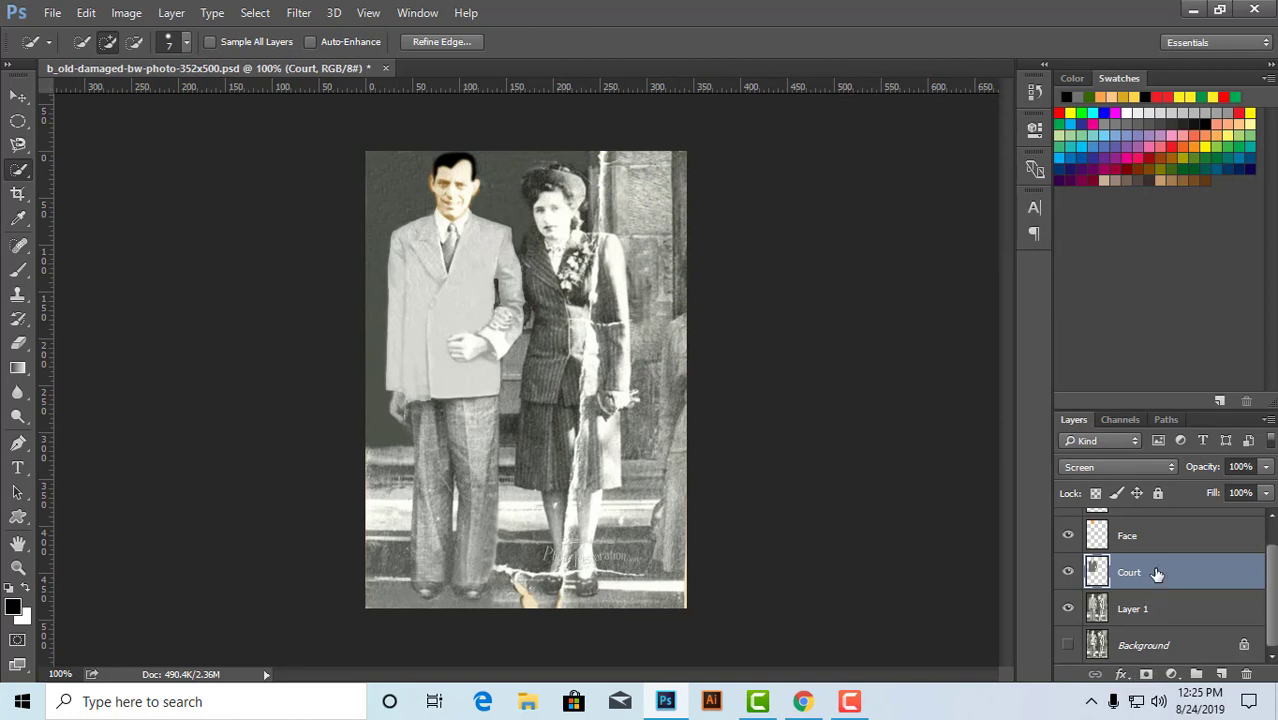
key(alt+BackSpace)
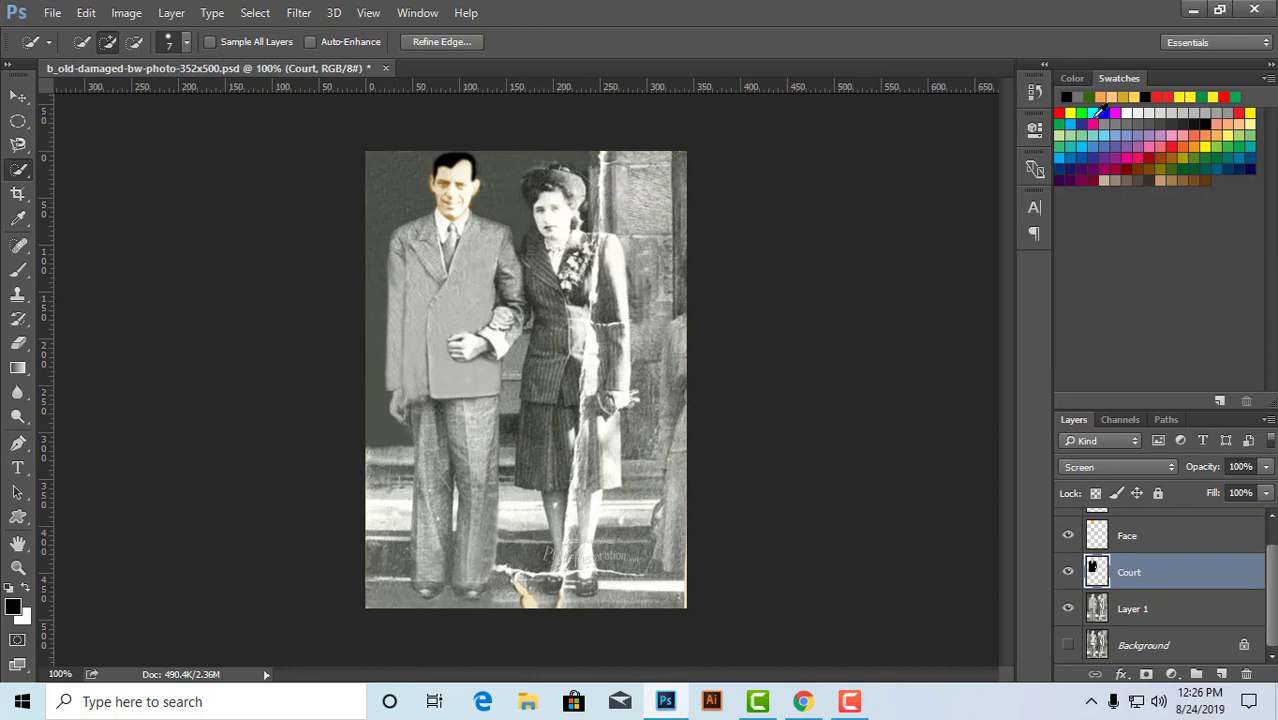
- Recolor the jacket on the Court layer with bright blue #00aeef and refill it with a darker, duller blue
click(1072, 124)
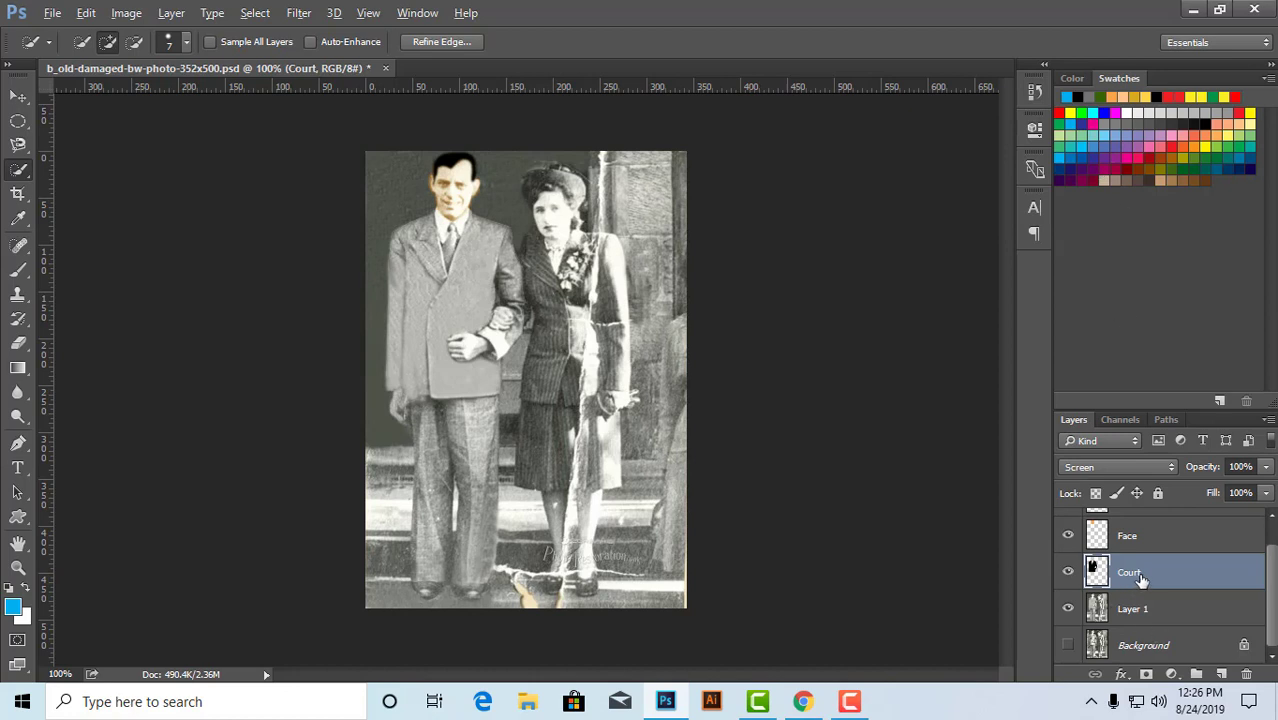
key(shift+alt+BackSpace)
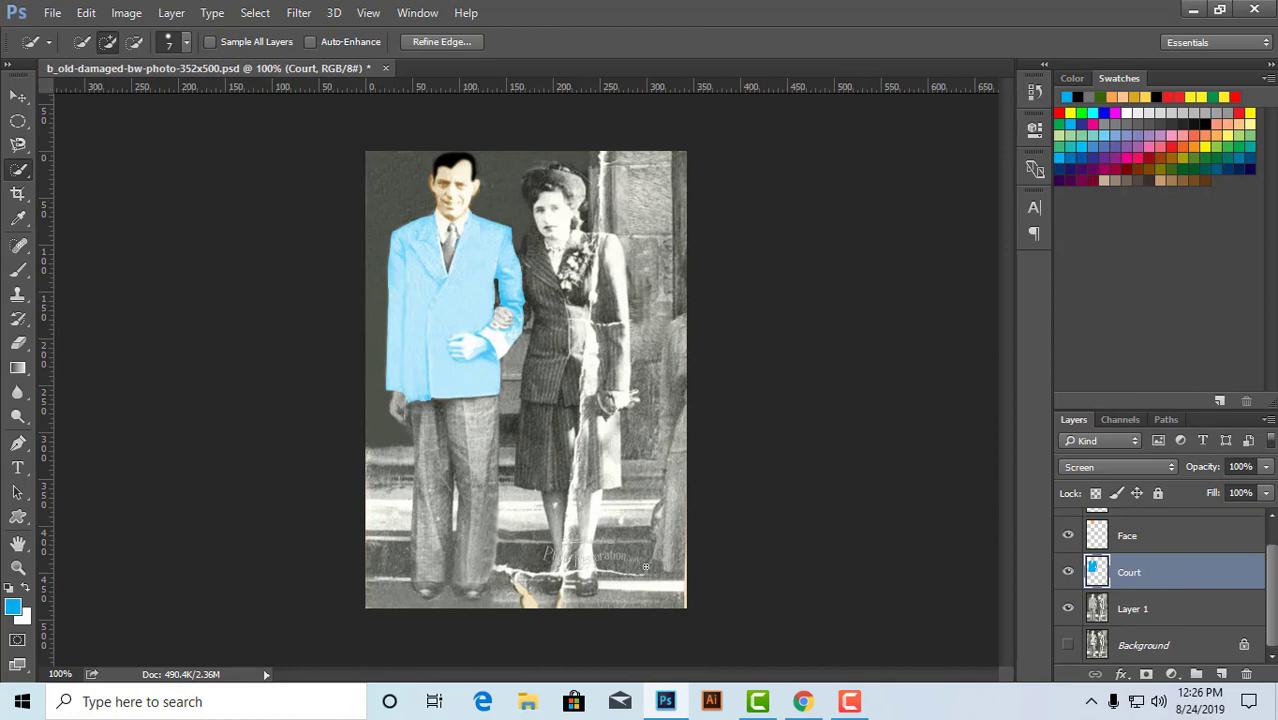
click(11, 607)
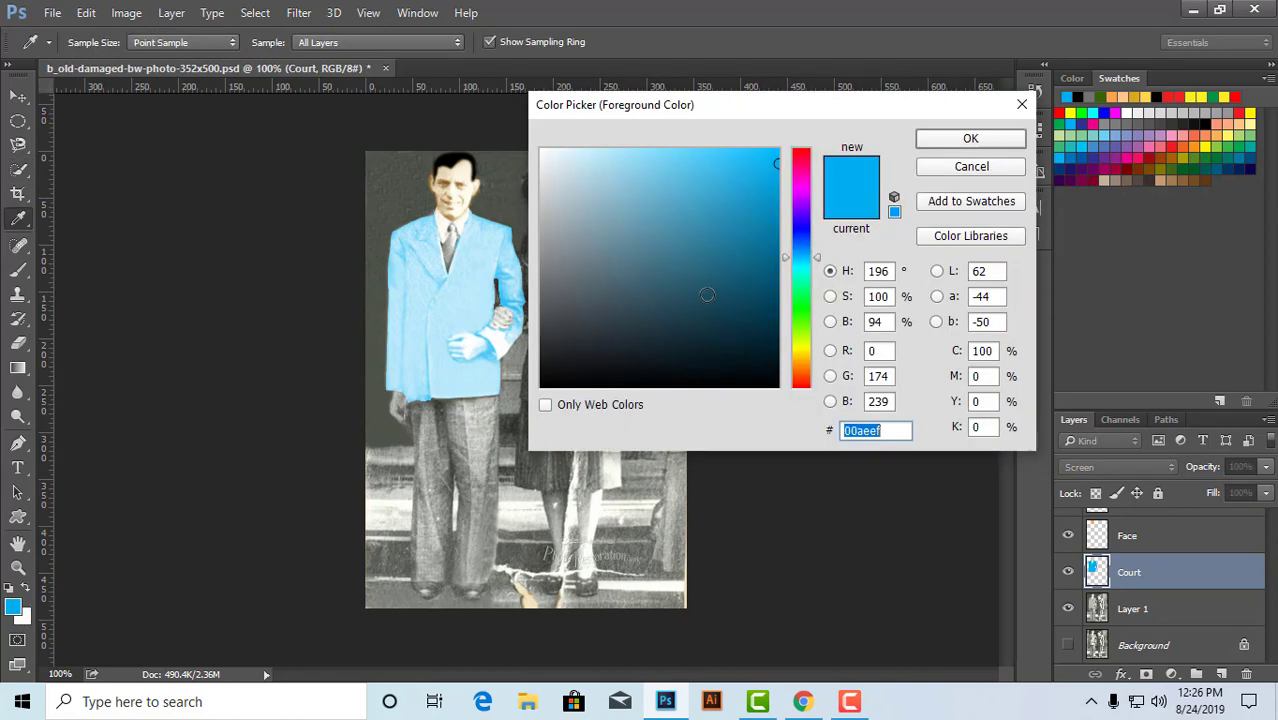
drag(719, 226, 739, 258)
click(966, 141)
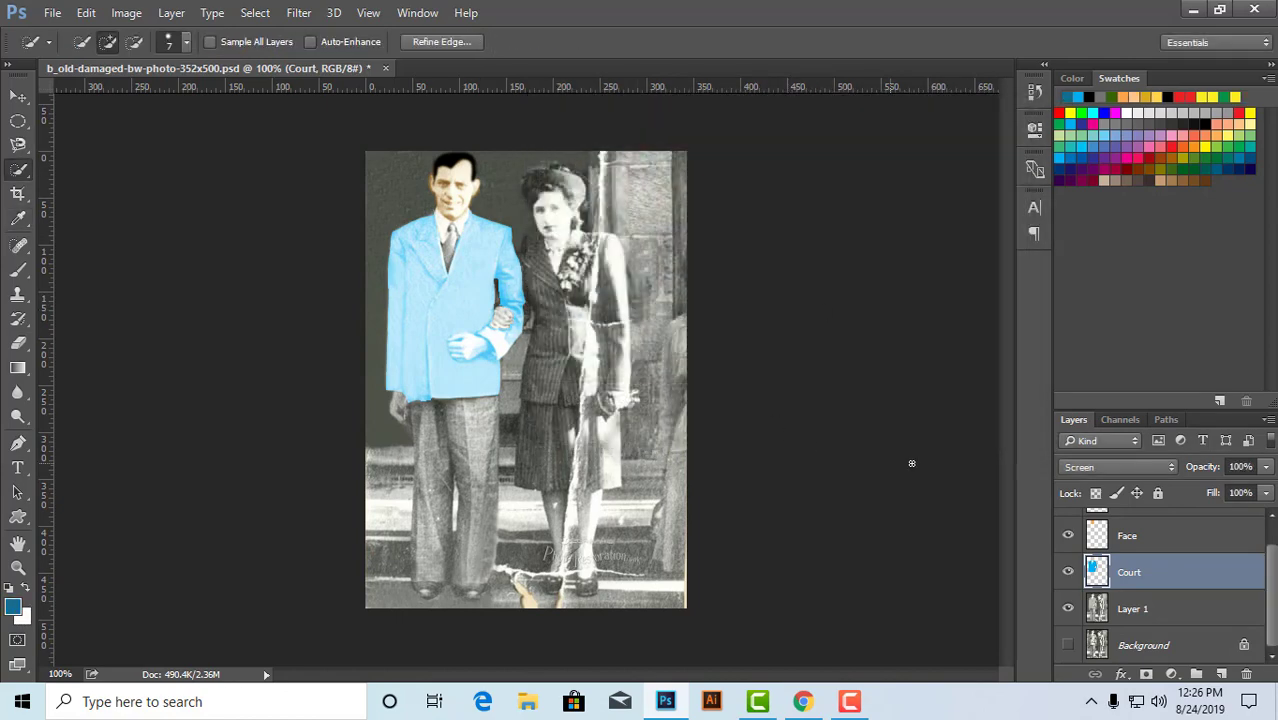
key(alt+BackSpace)
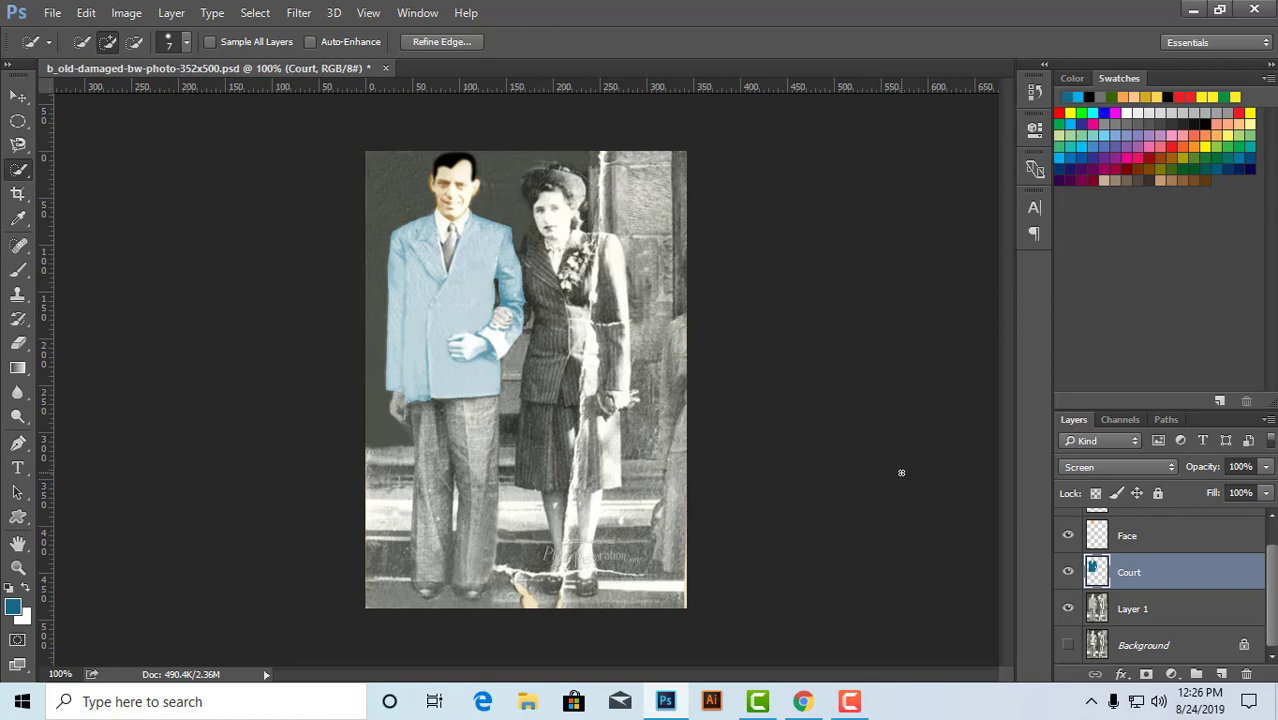
click(850, 701)
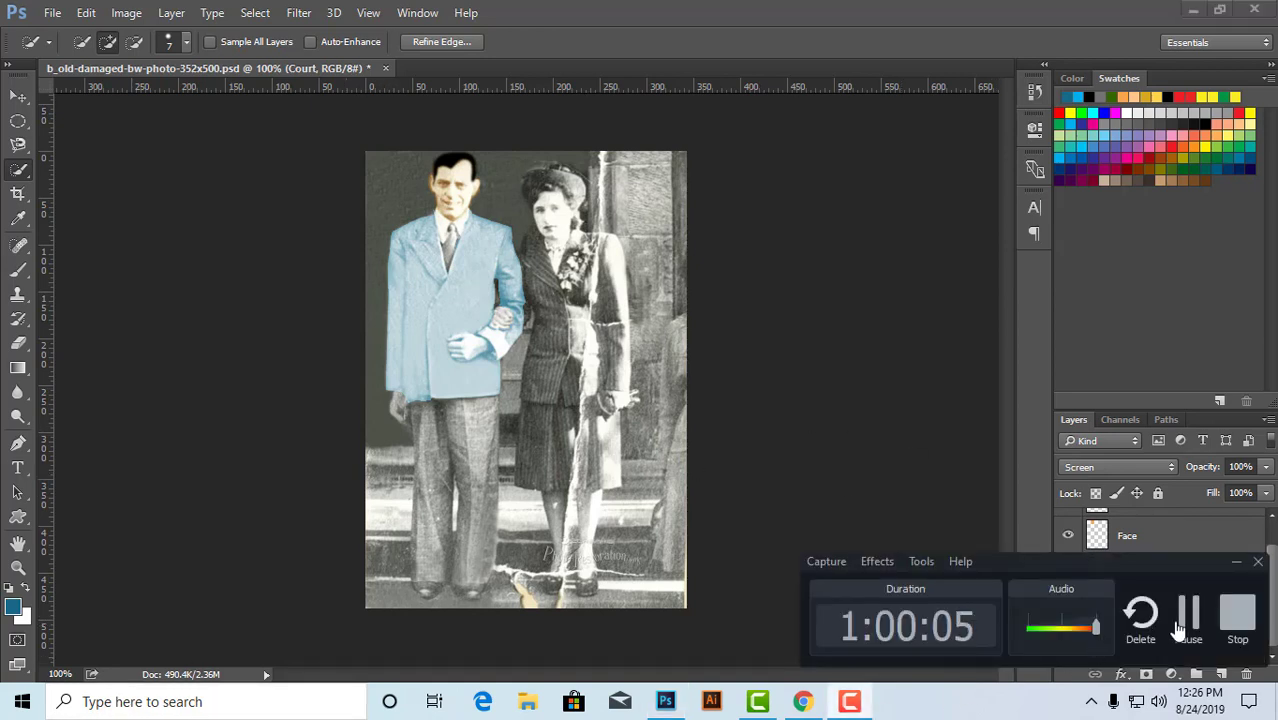